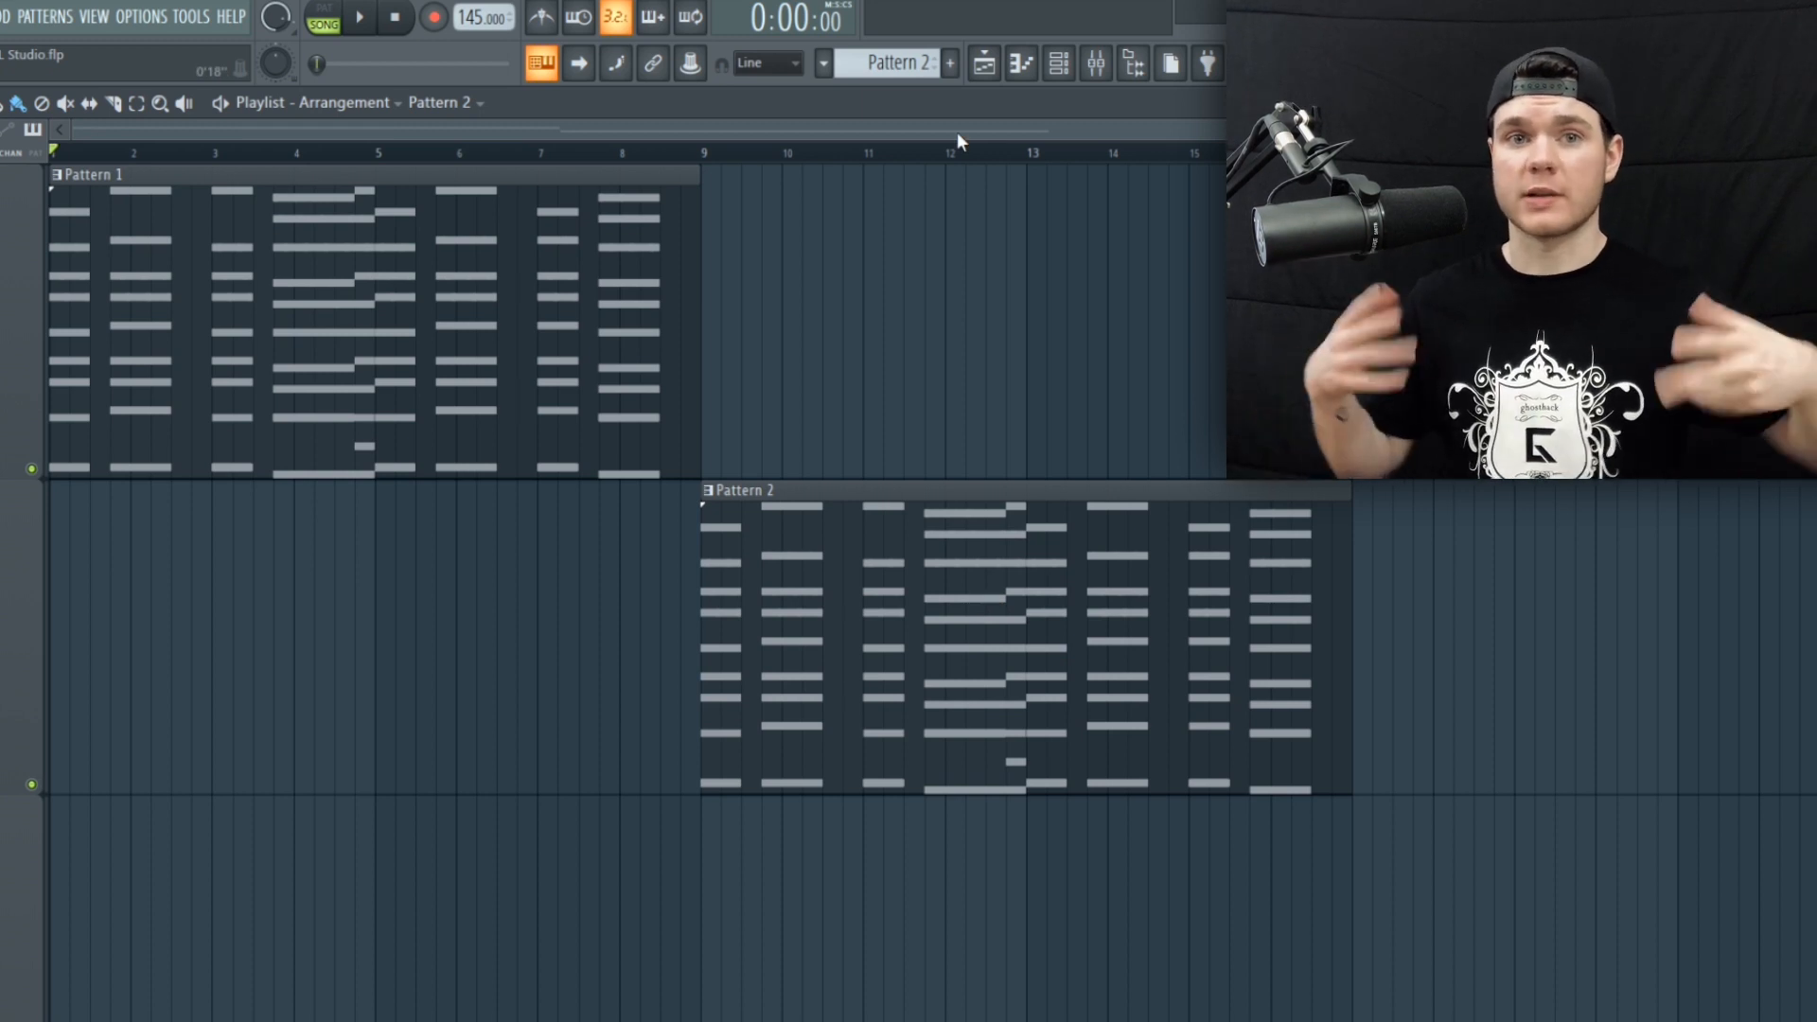
Step: Play back the Pattern 1 chords and stop playback
key(space)
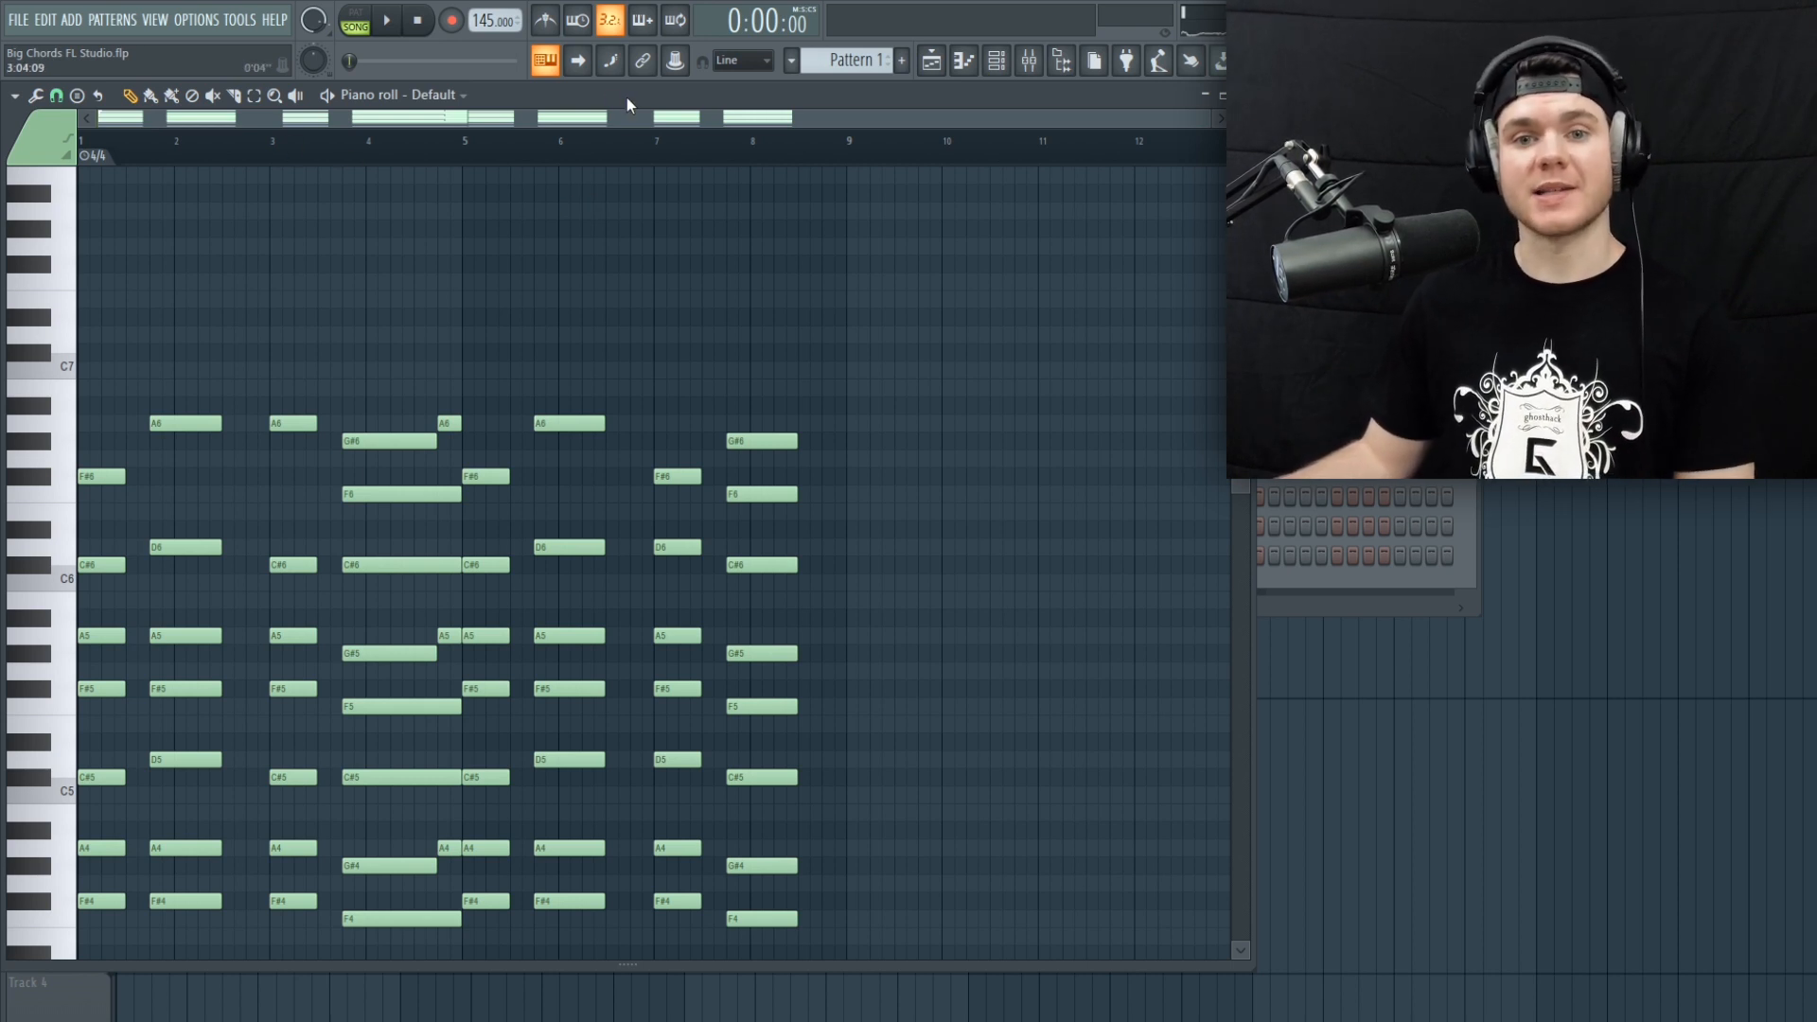
key(space)
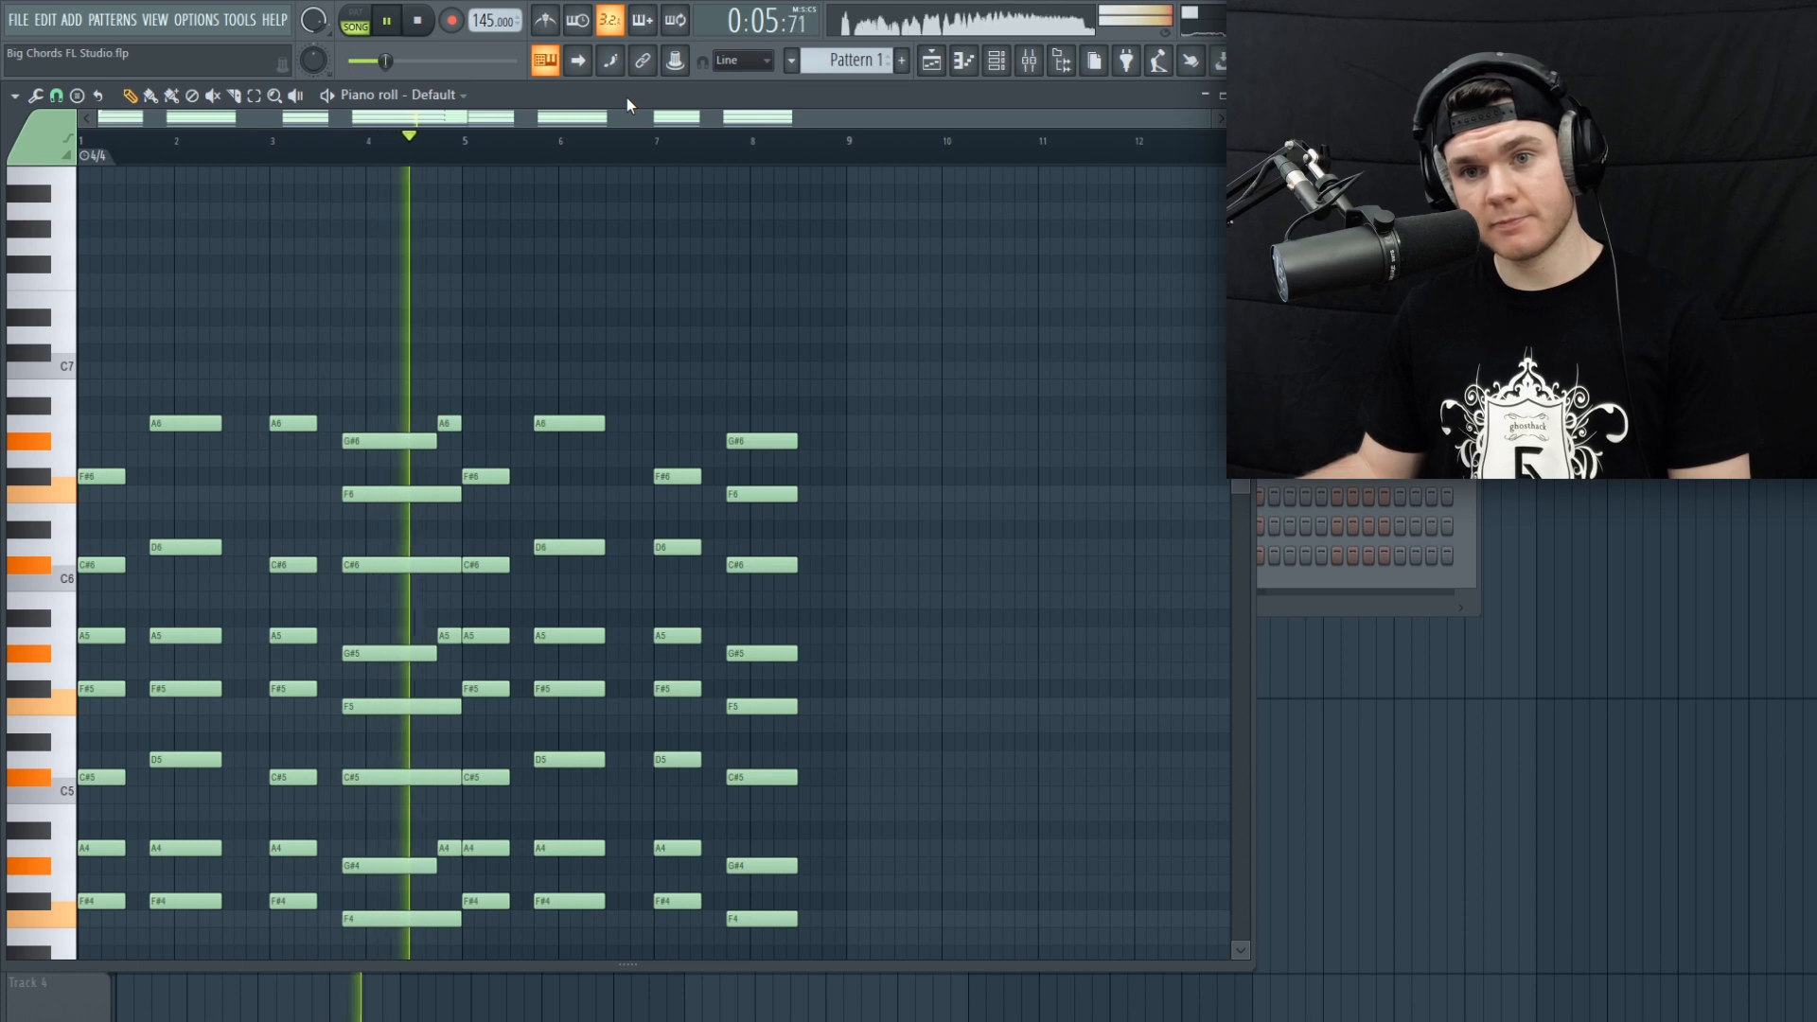
key(space)
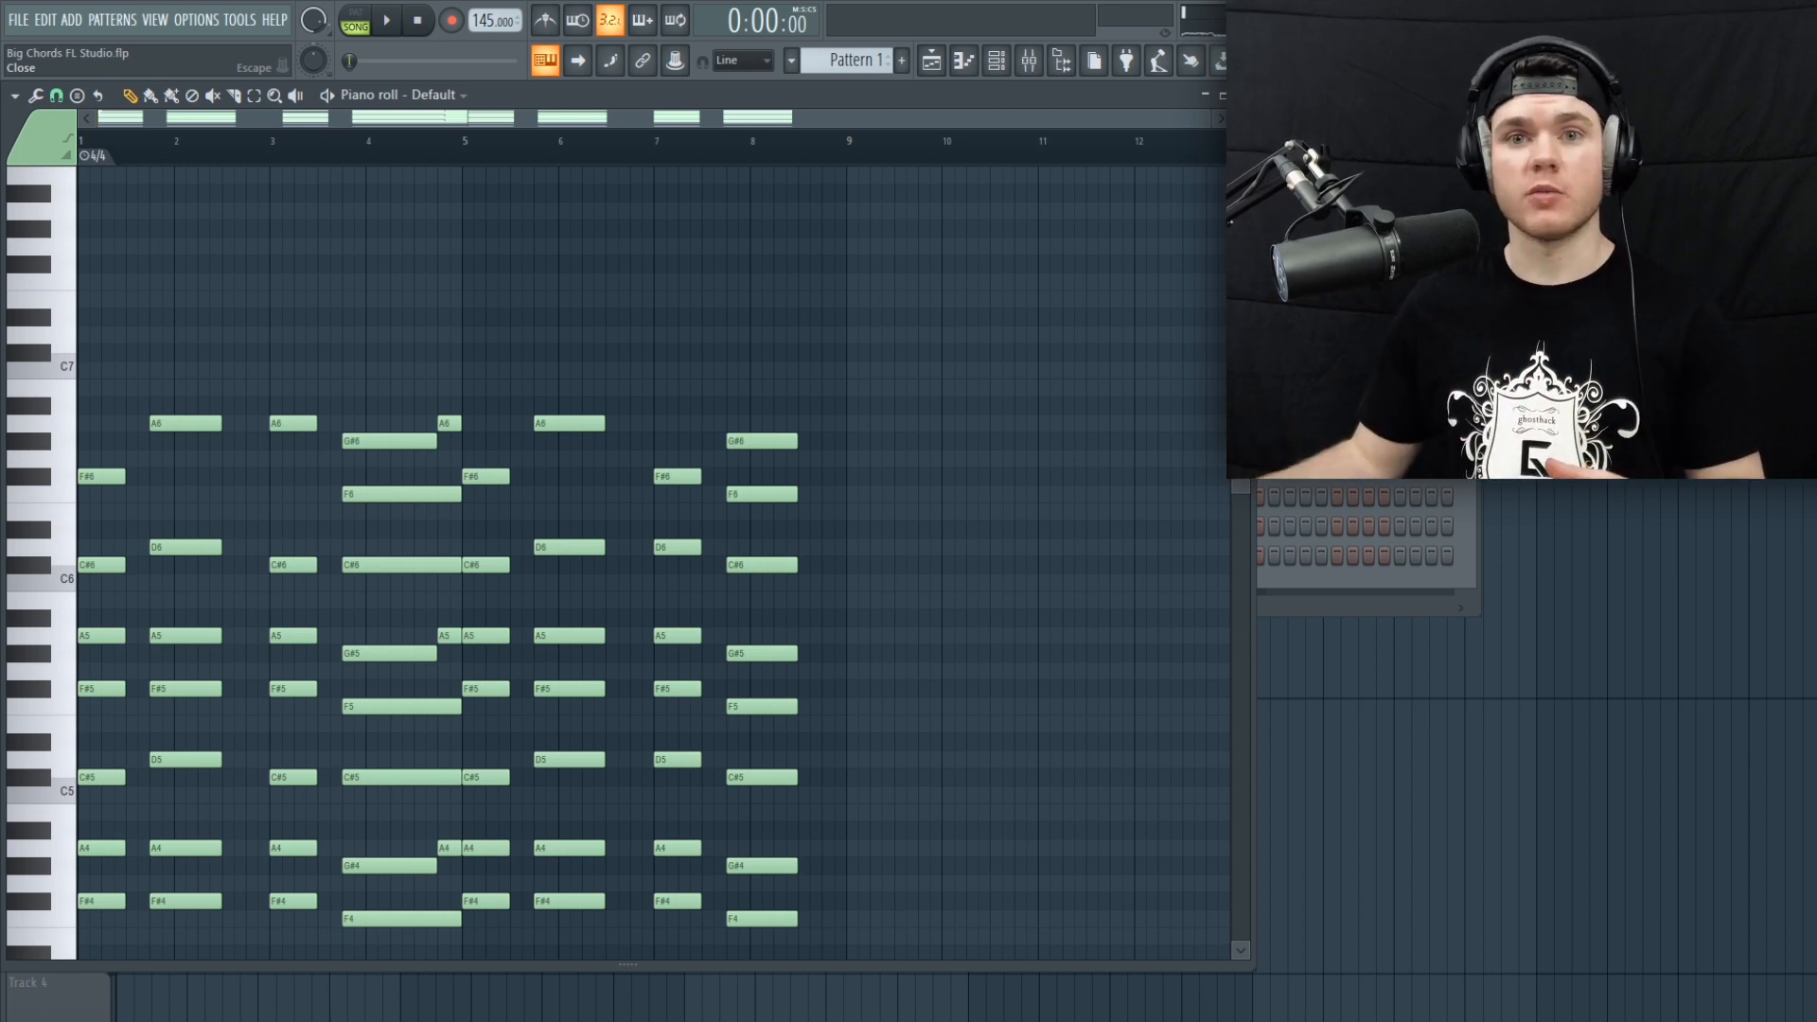
Step: Reopen the chord notes of channel 10 in the piano roll, audition the F#3 and F#6 keys, and play the opening chords
key(Escape)
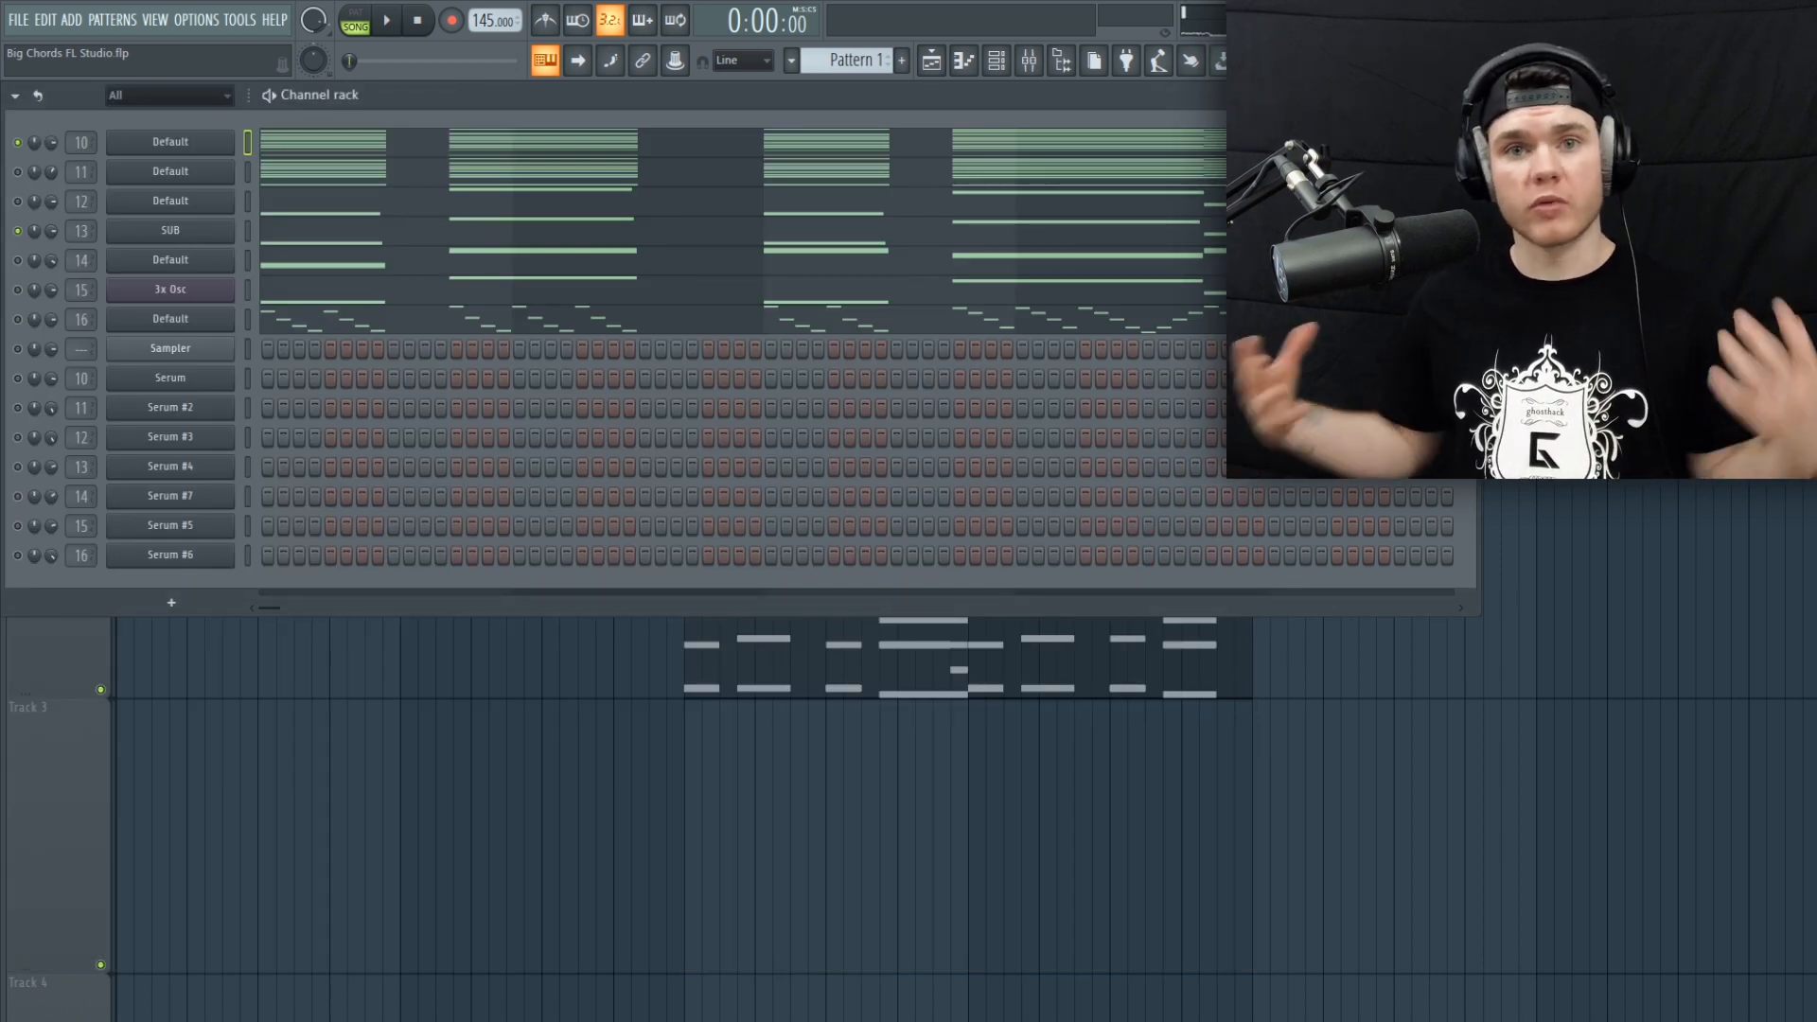
click(492, 147)
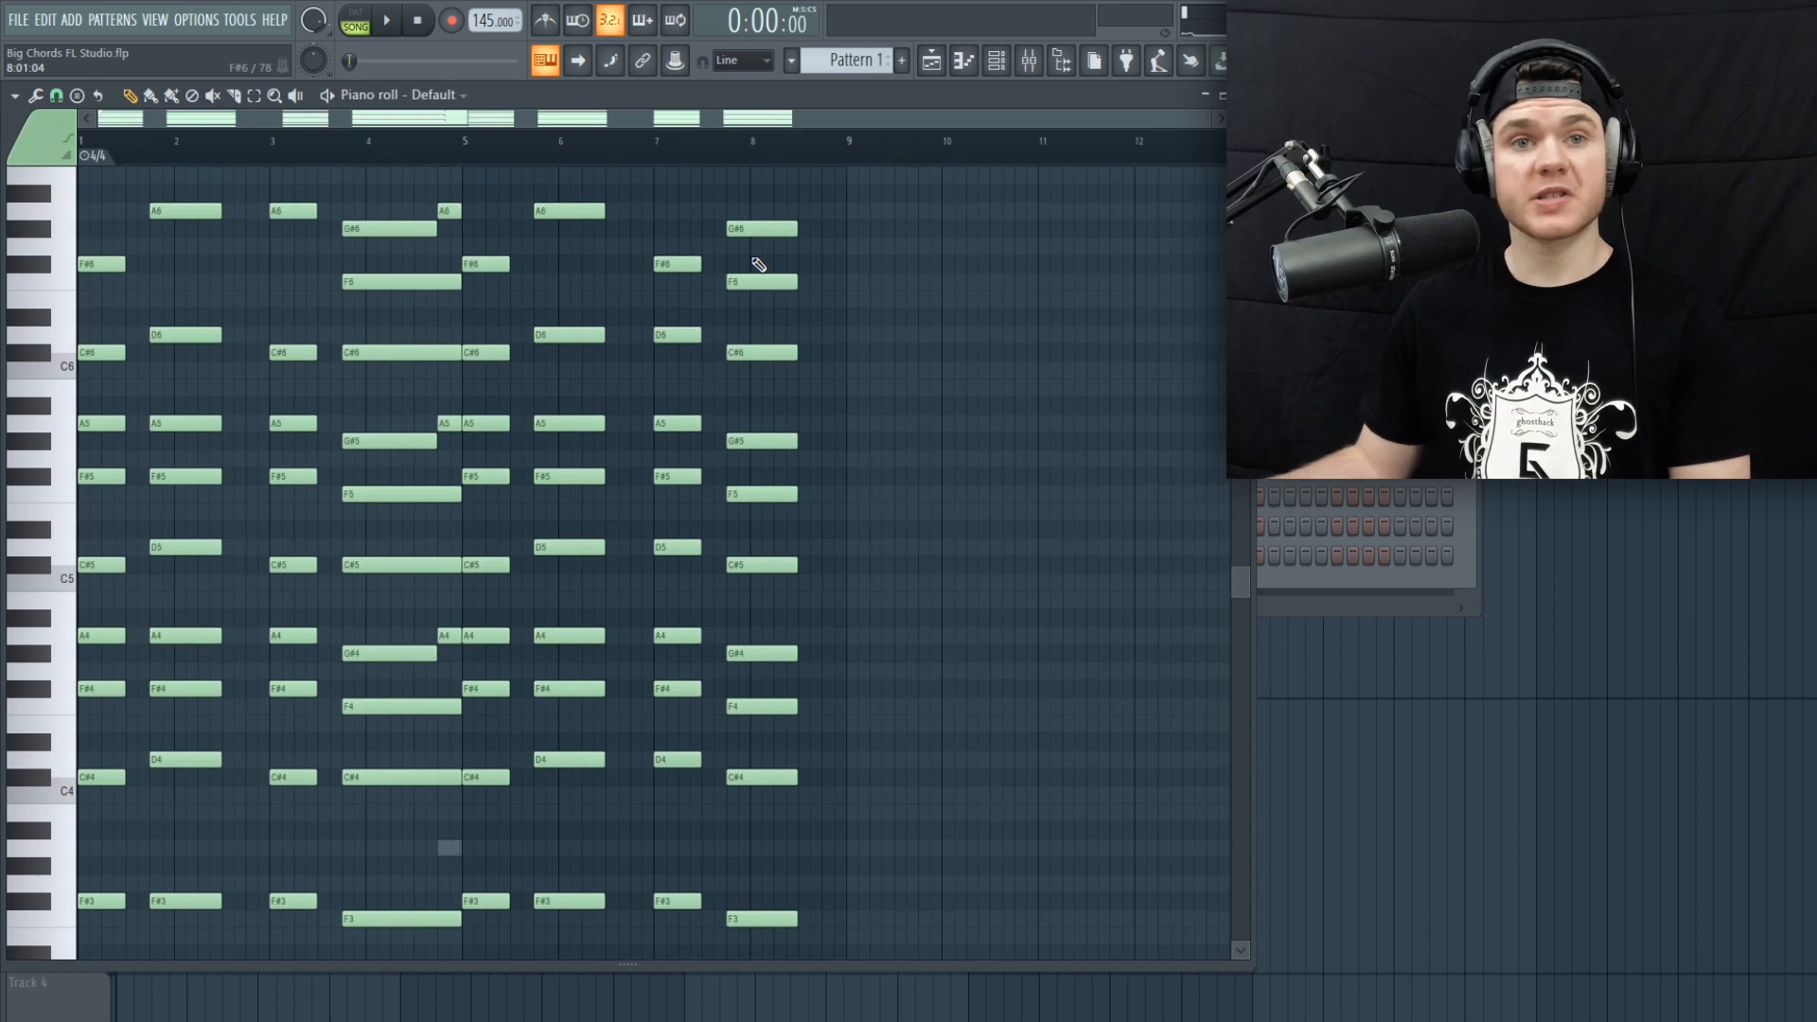
scroll(806, 255, up, 1)
drag(1232, 551, 1233, 570)
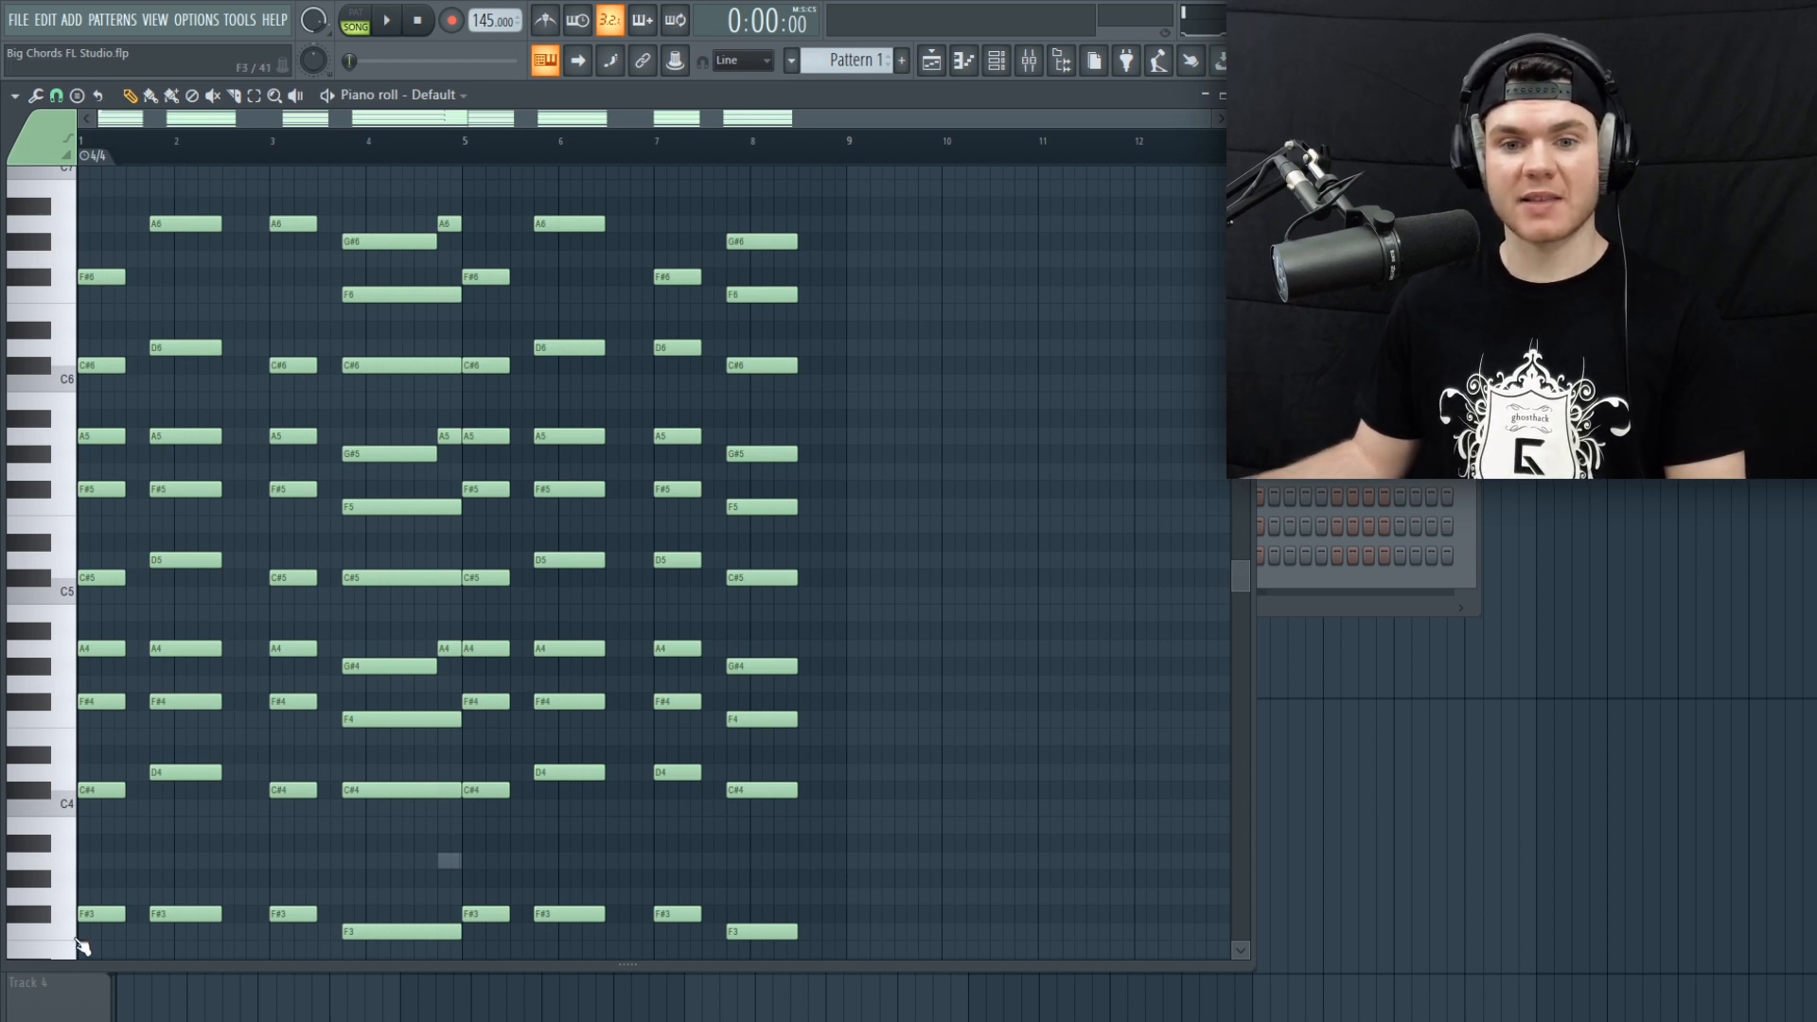
click(49, 918)
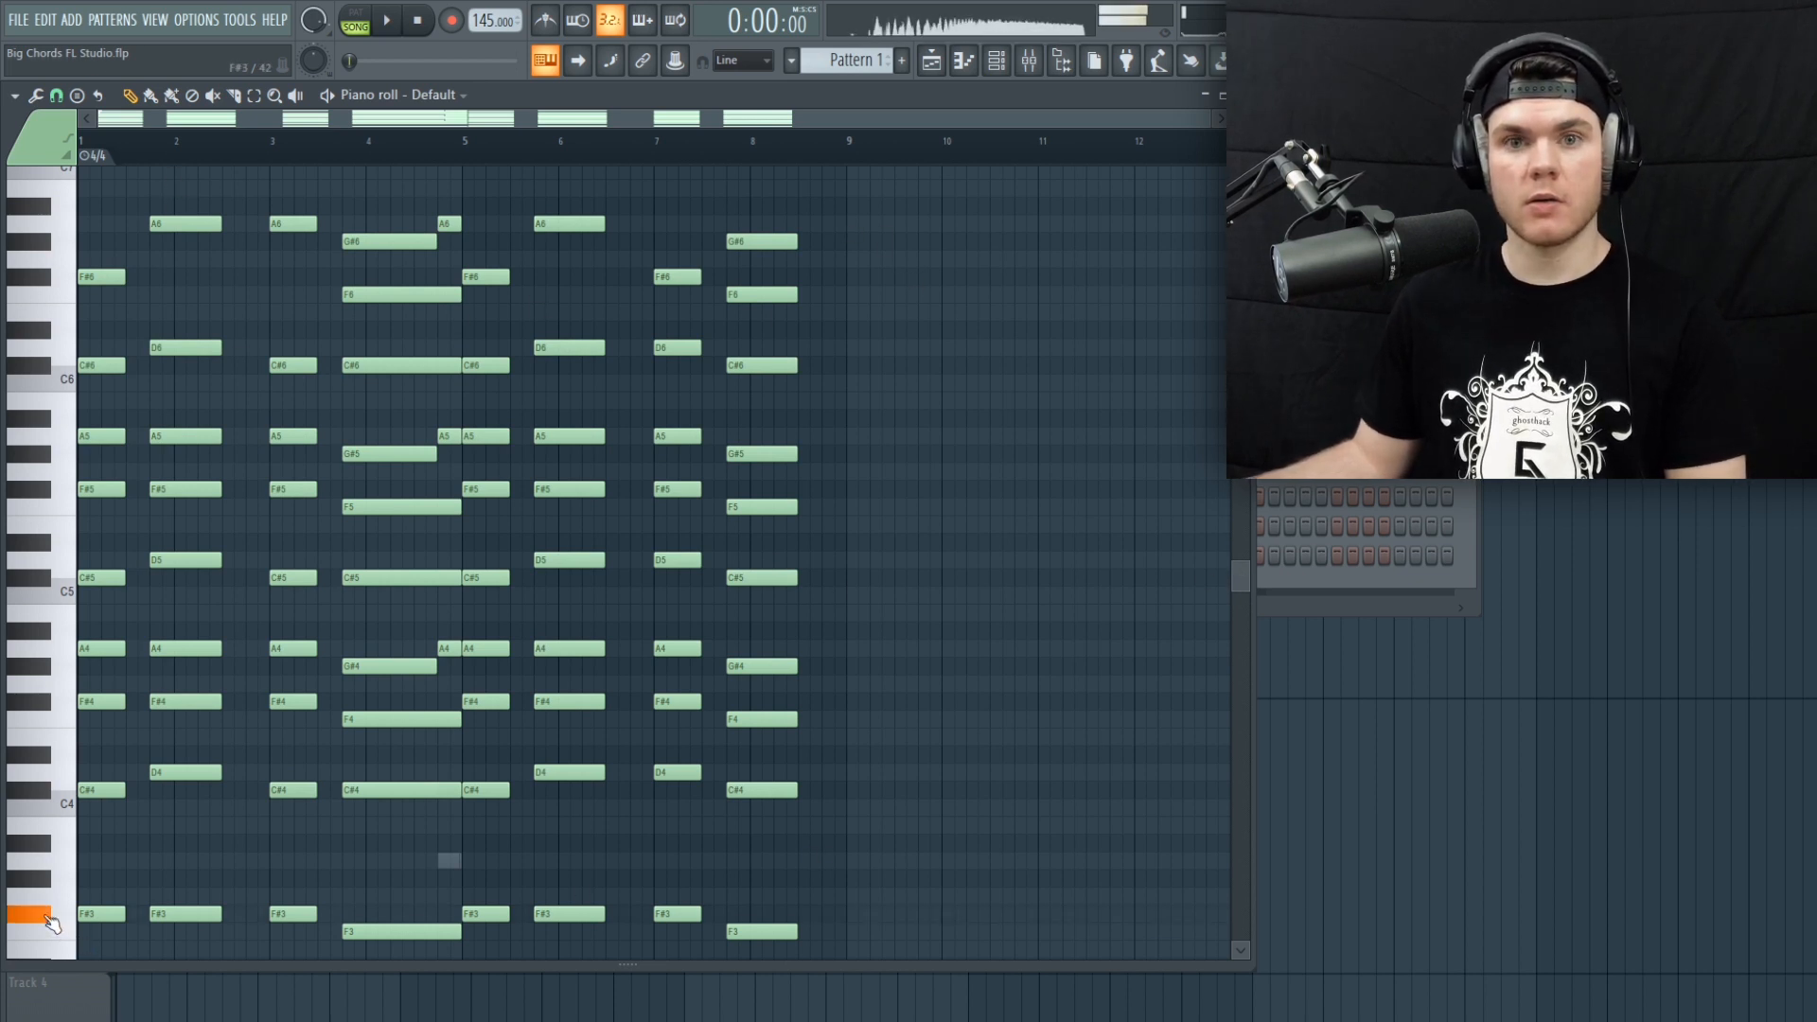
click(47, 279)
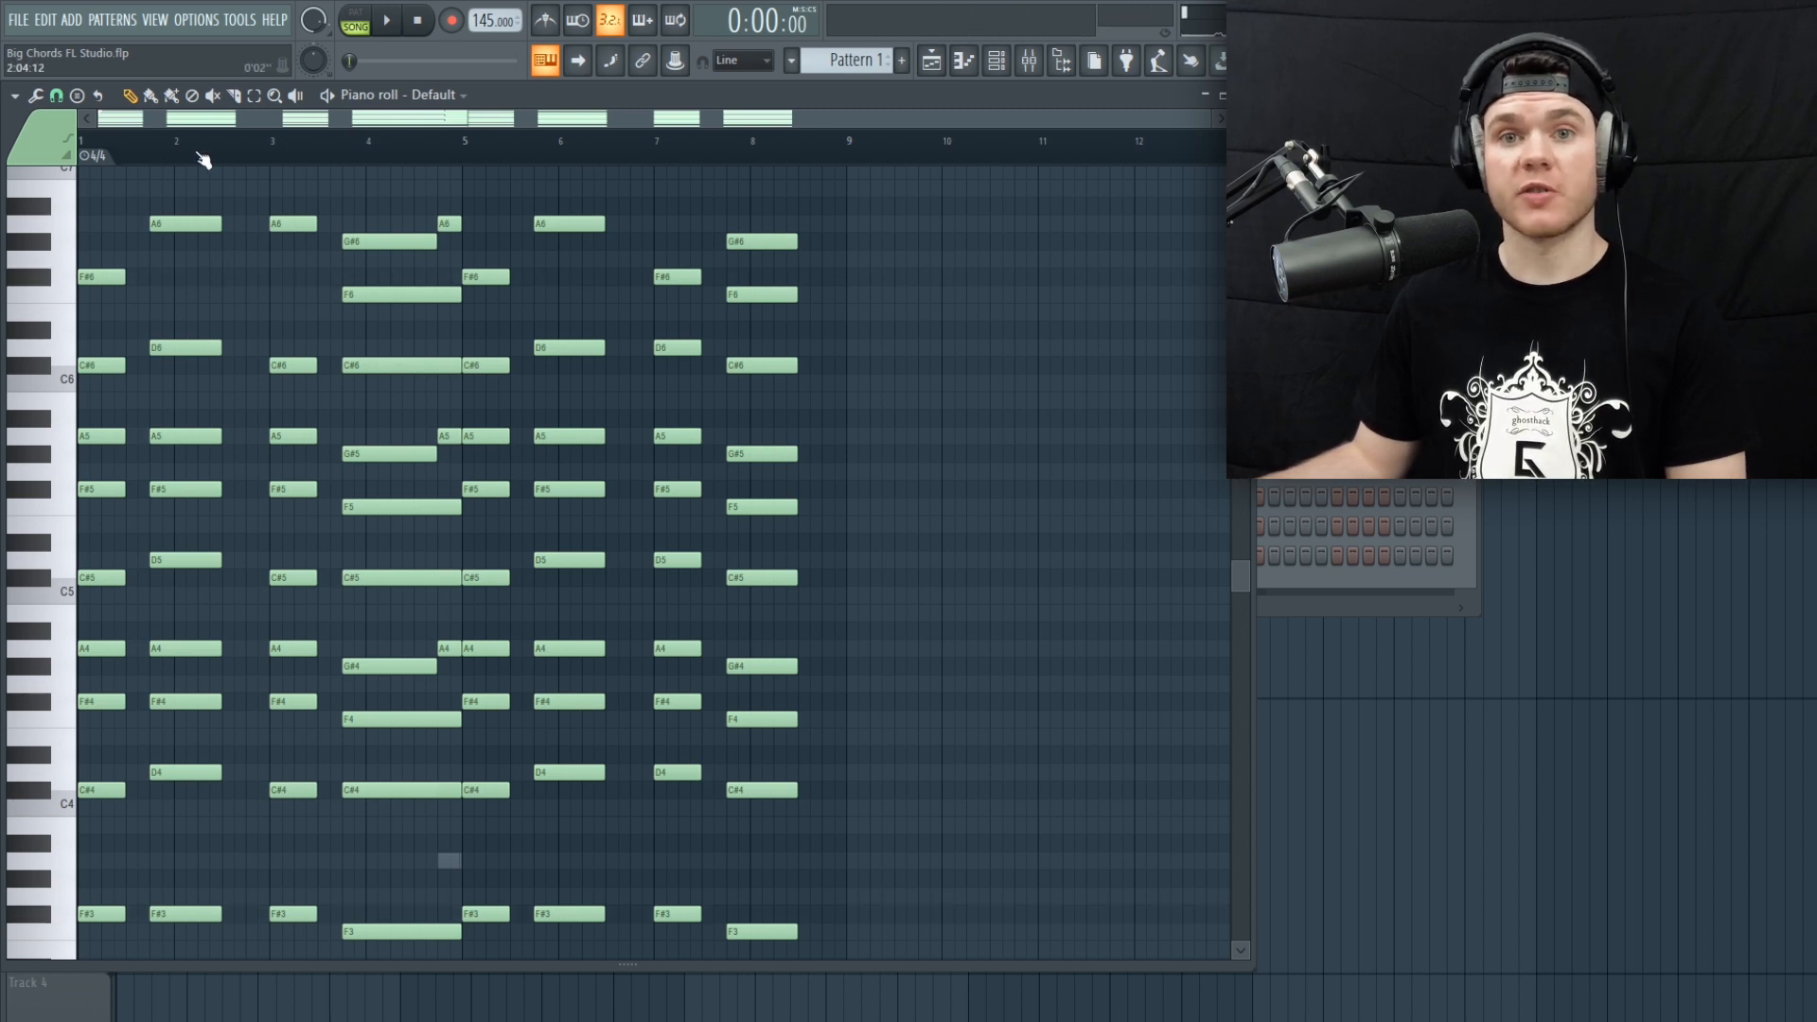
key(space)
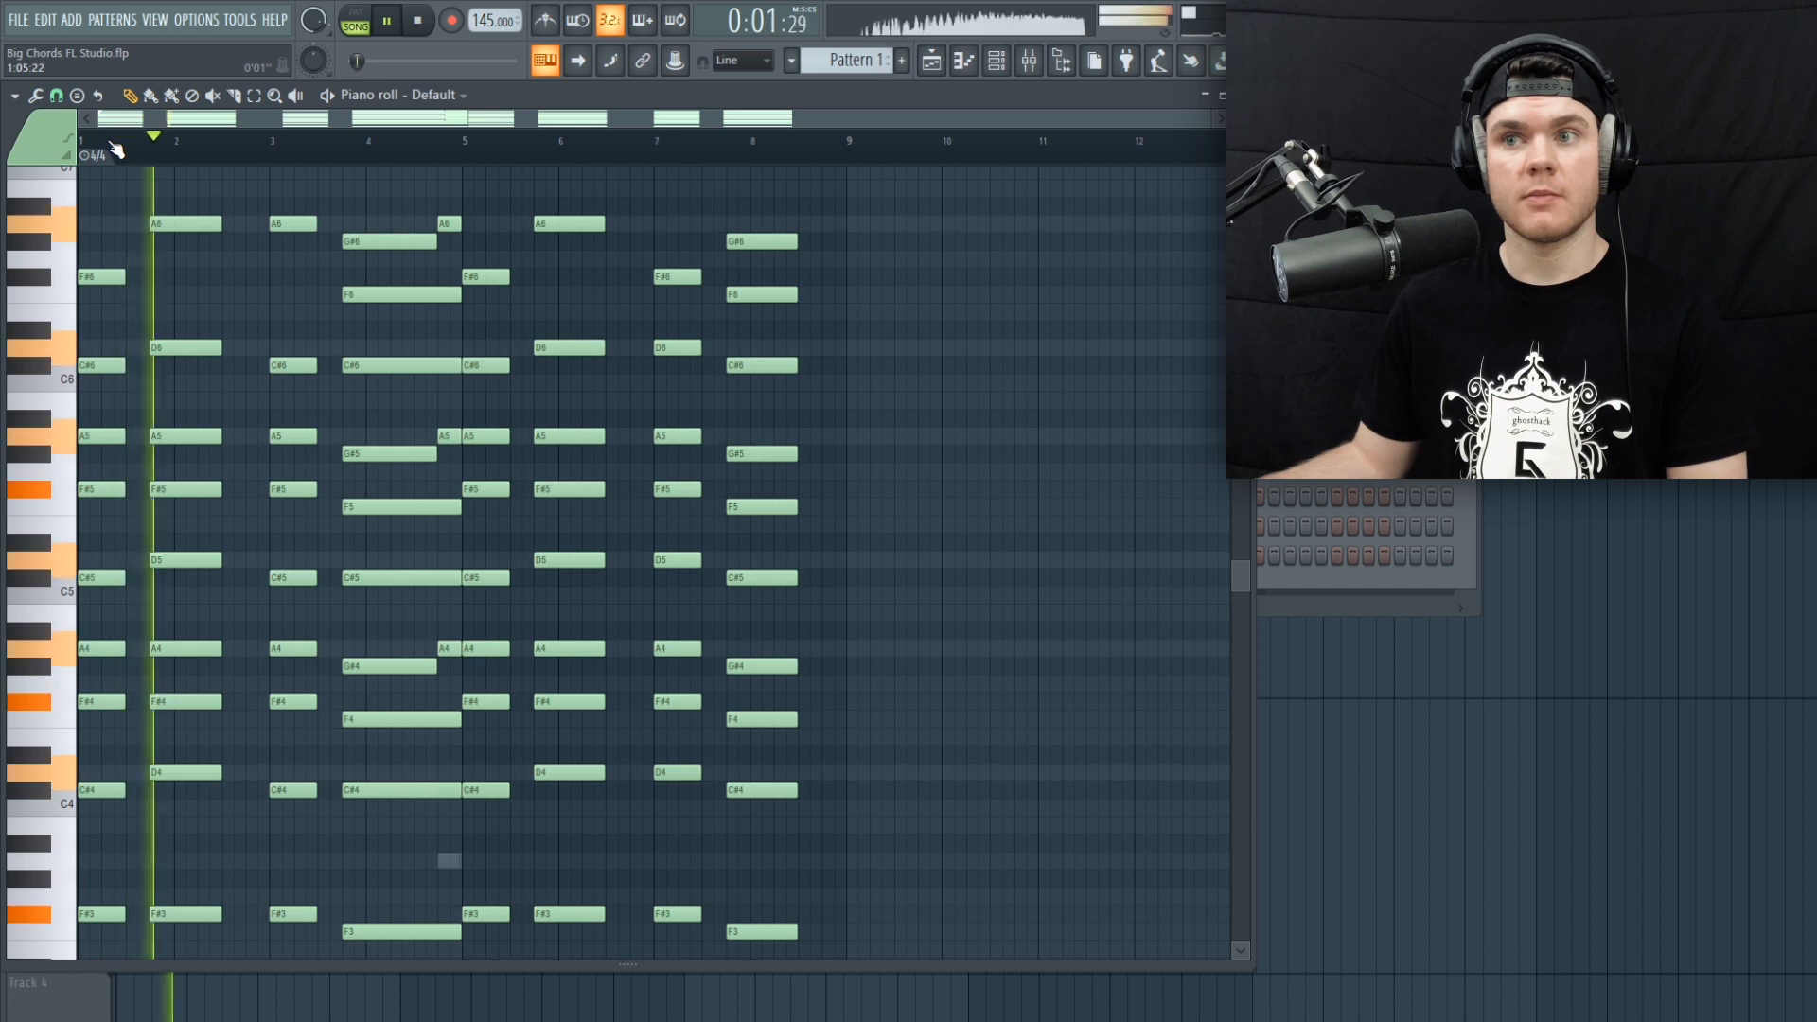
key(space)
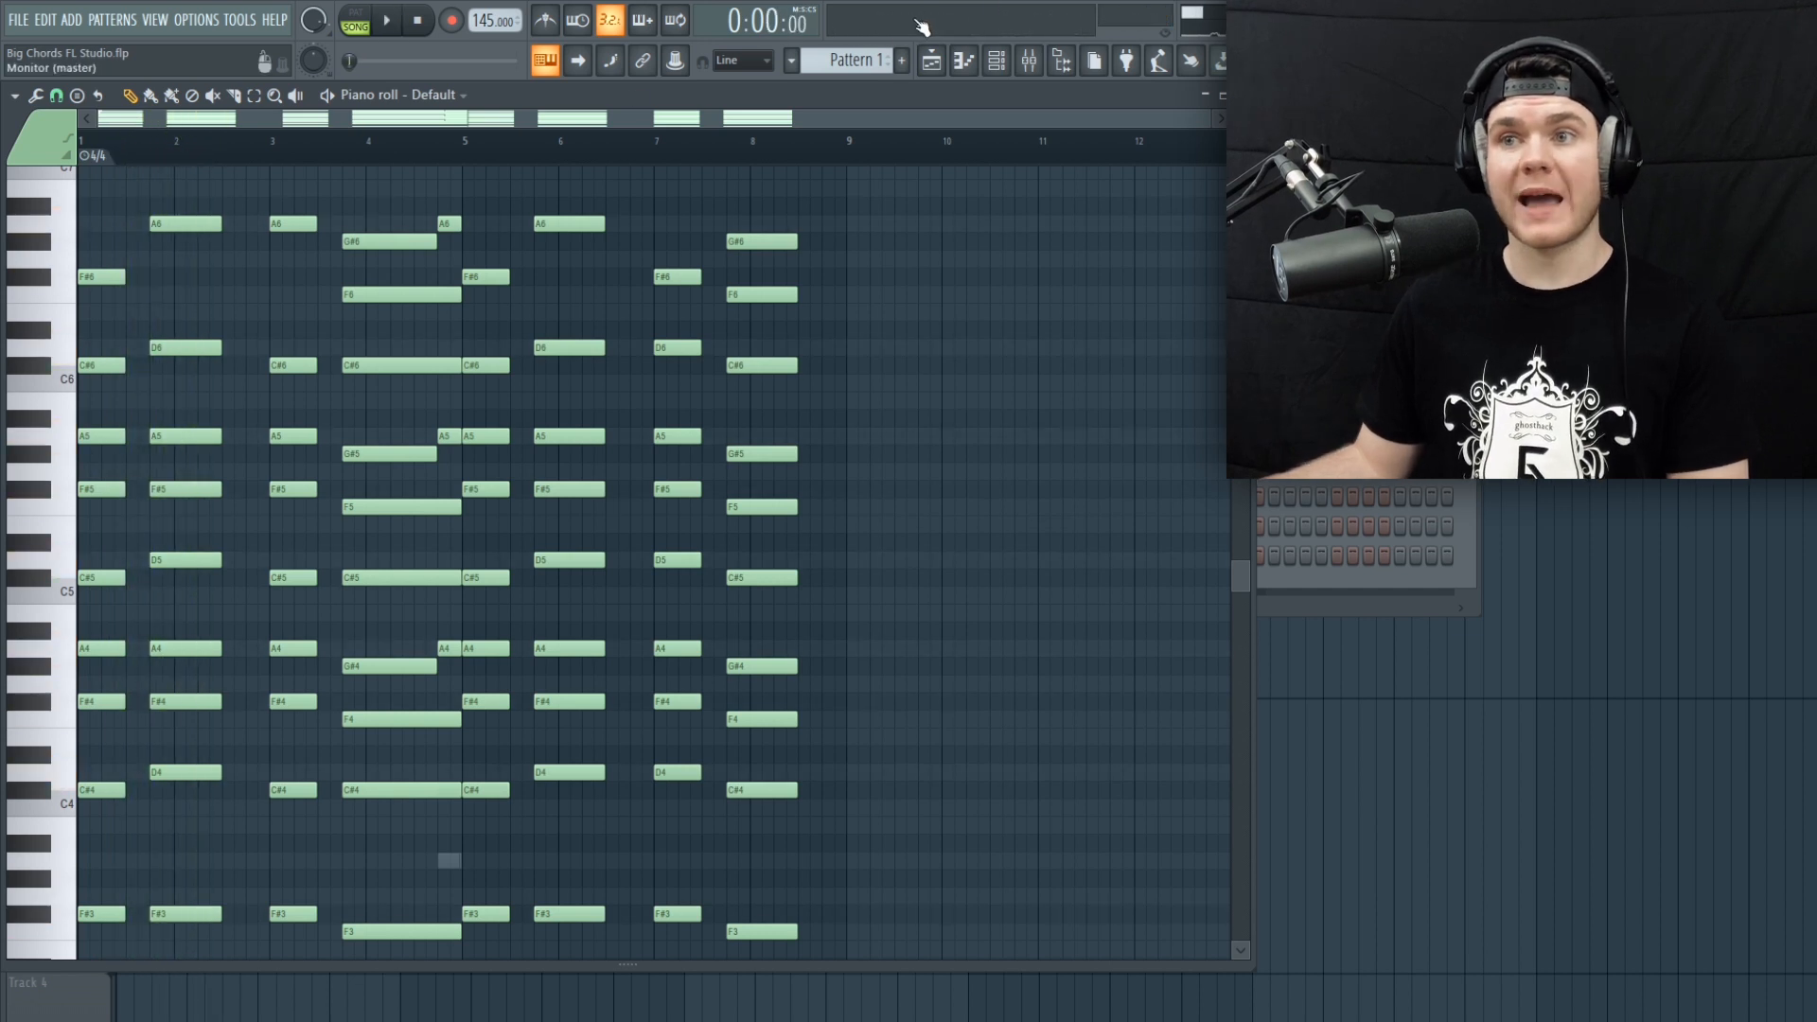
Step: Open Fruity parametric EQ 2 on mixer Insert 10 and play the chords to examine its low and high cuts
click(1029, 60)
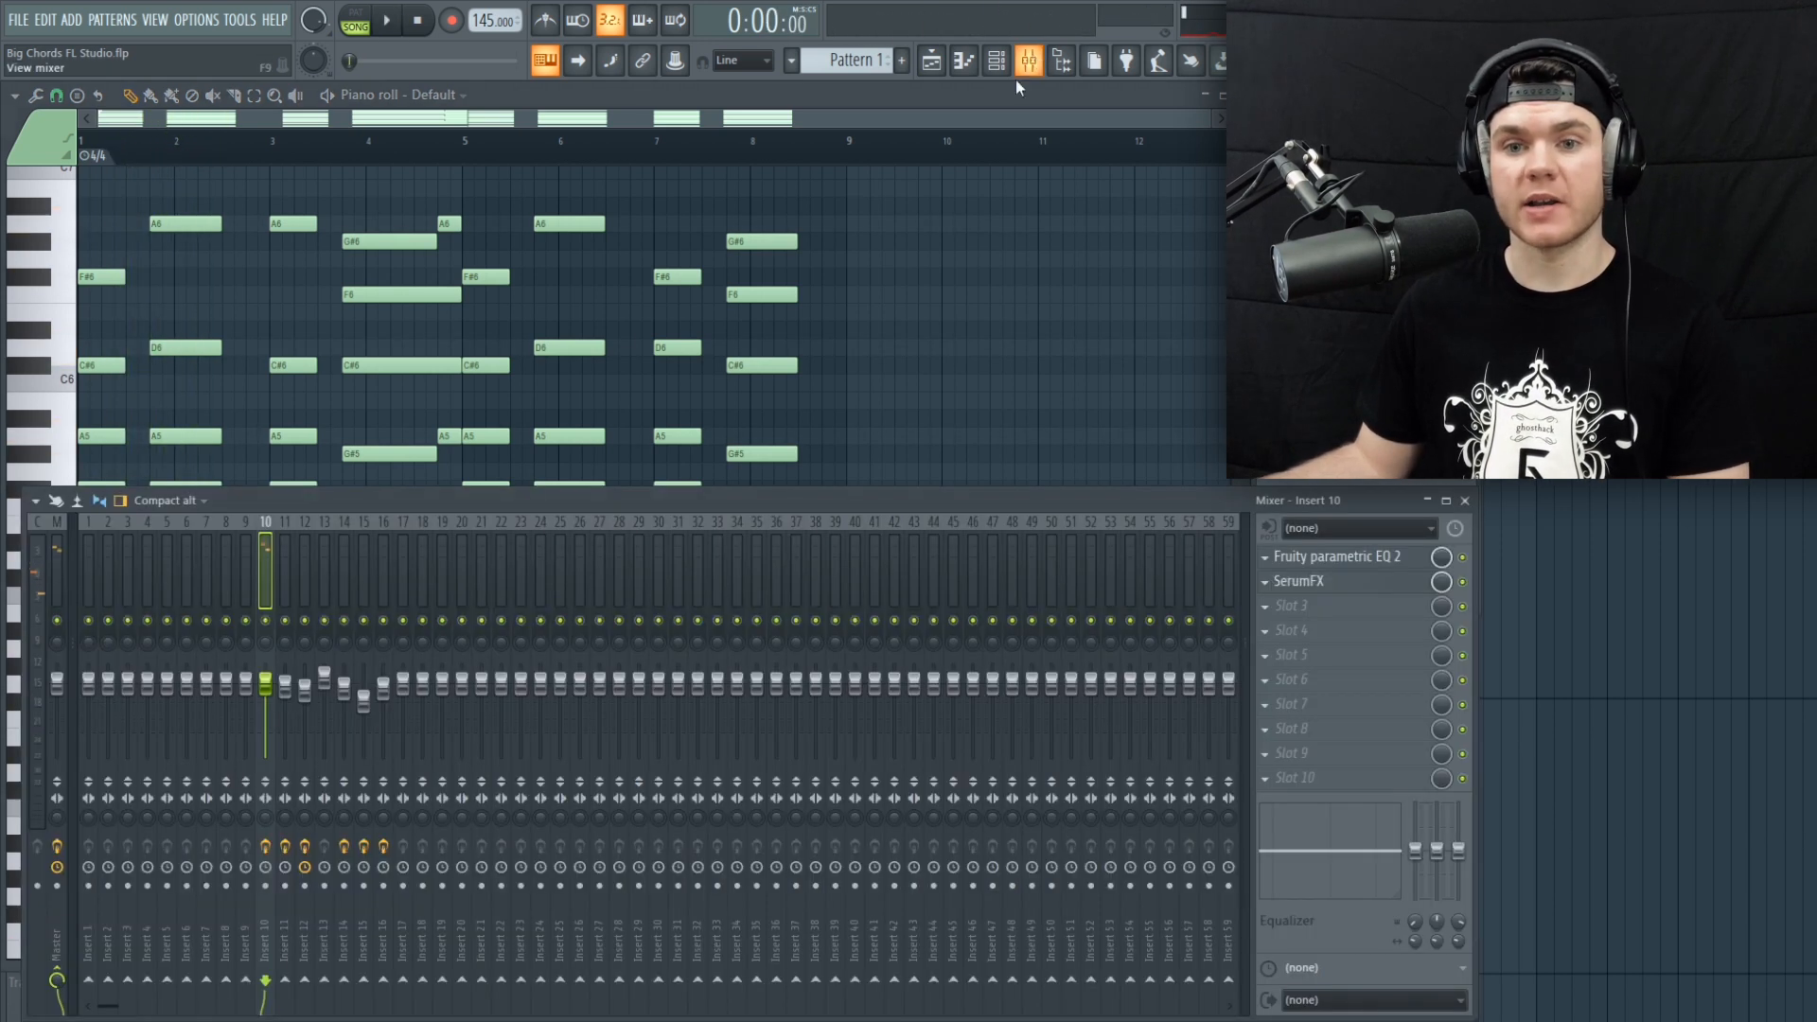
key(space)
click(1334, 557)
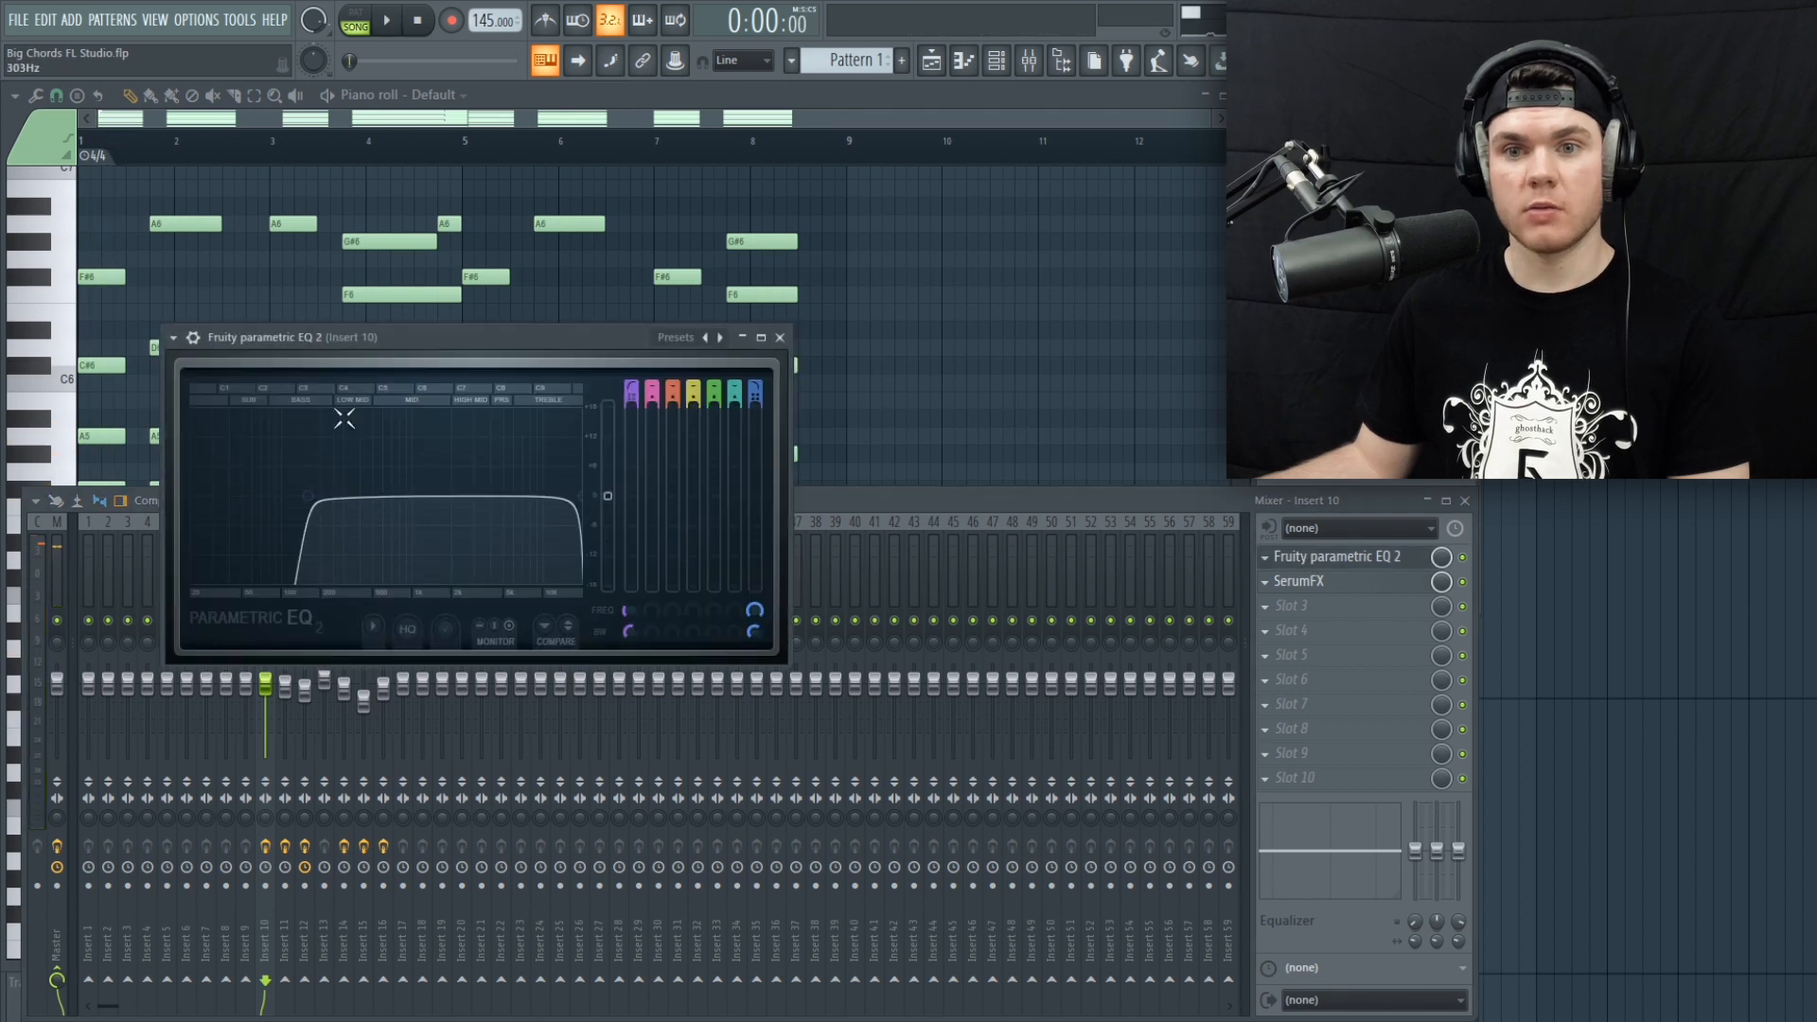
key(space)
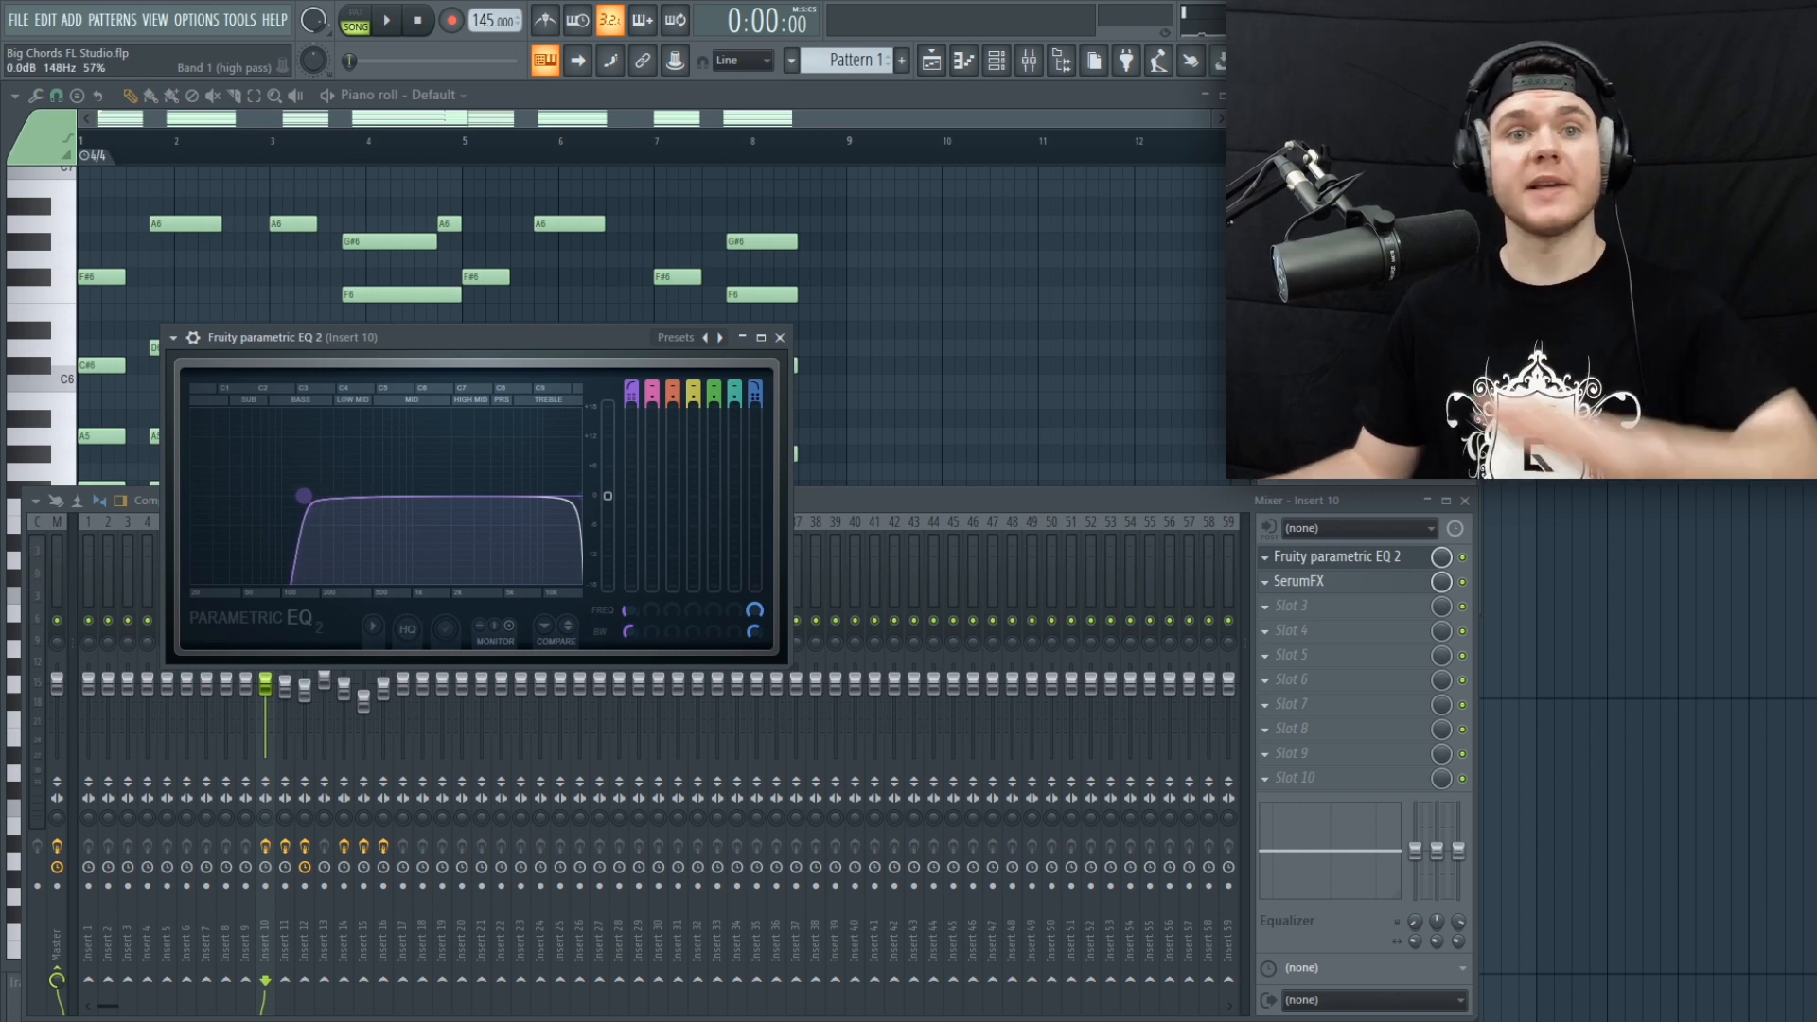
key(space)
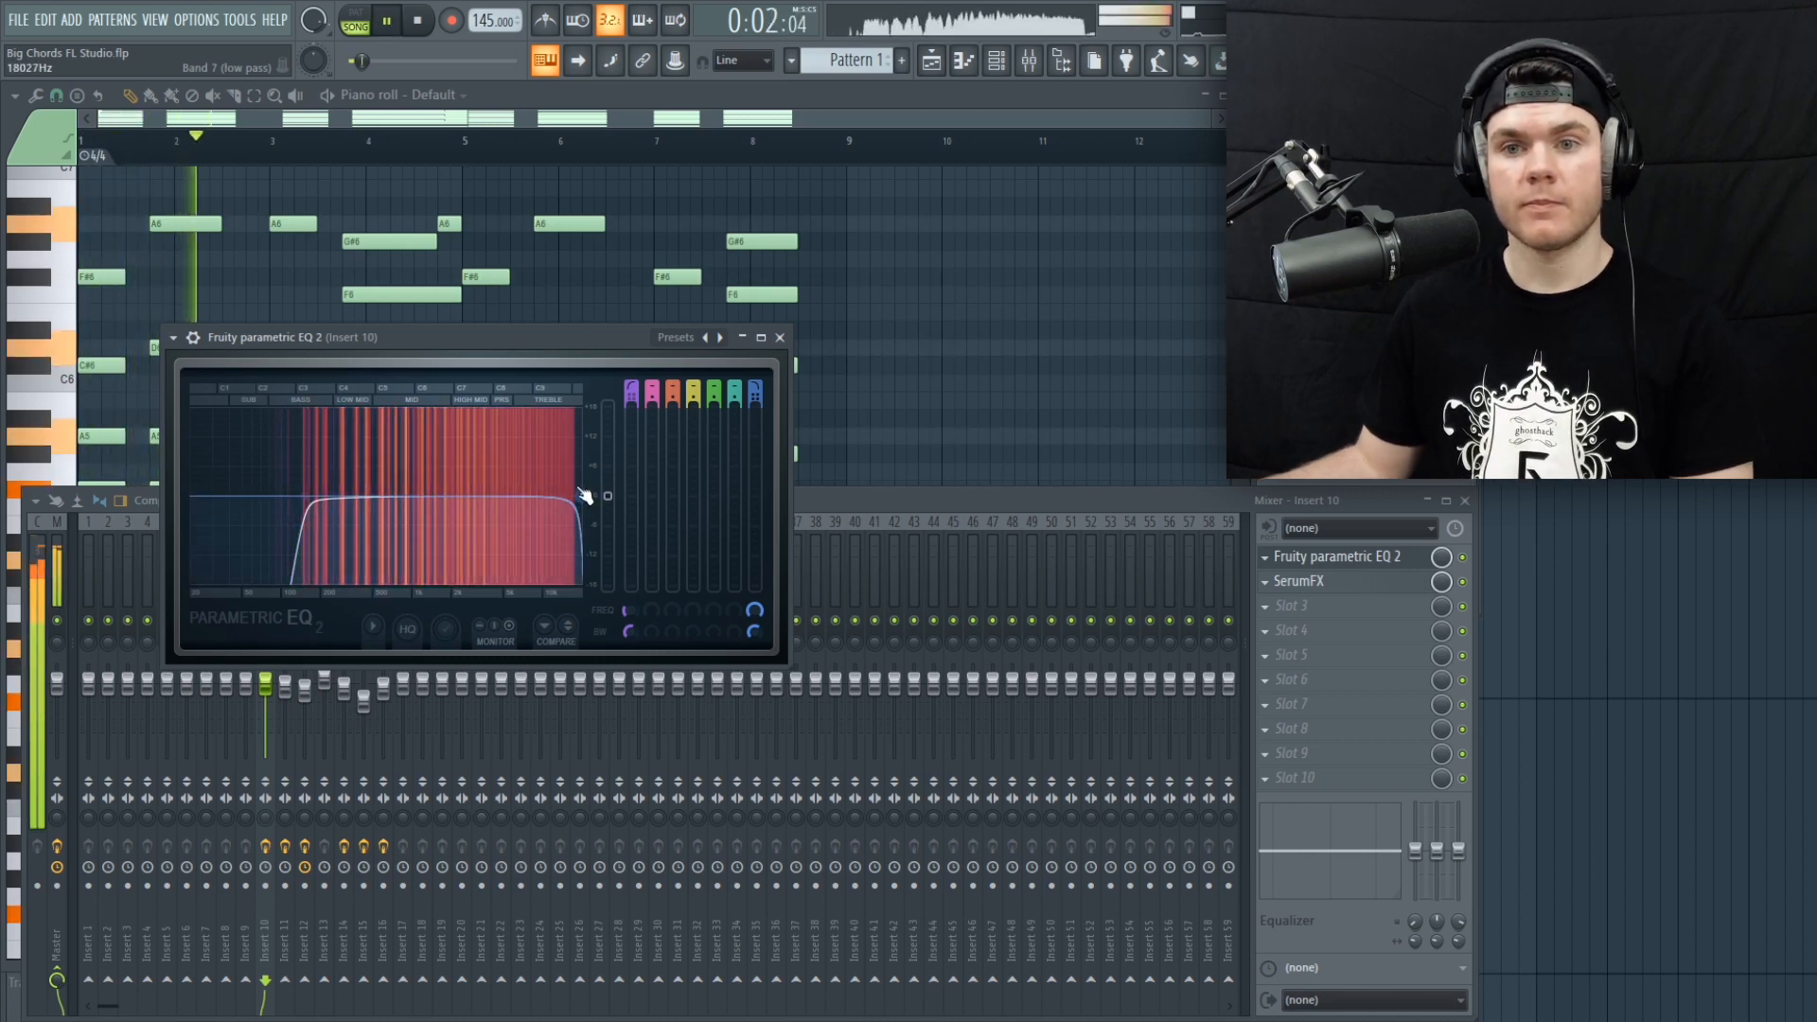
key(space)
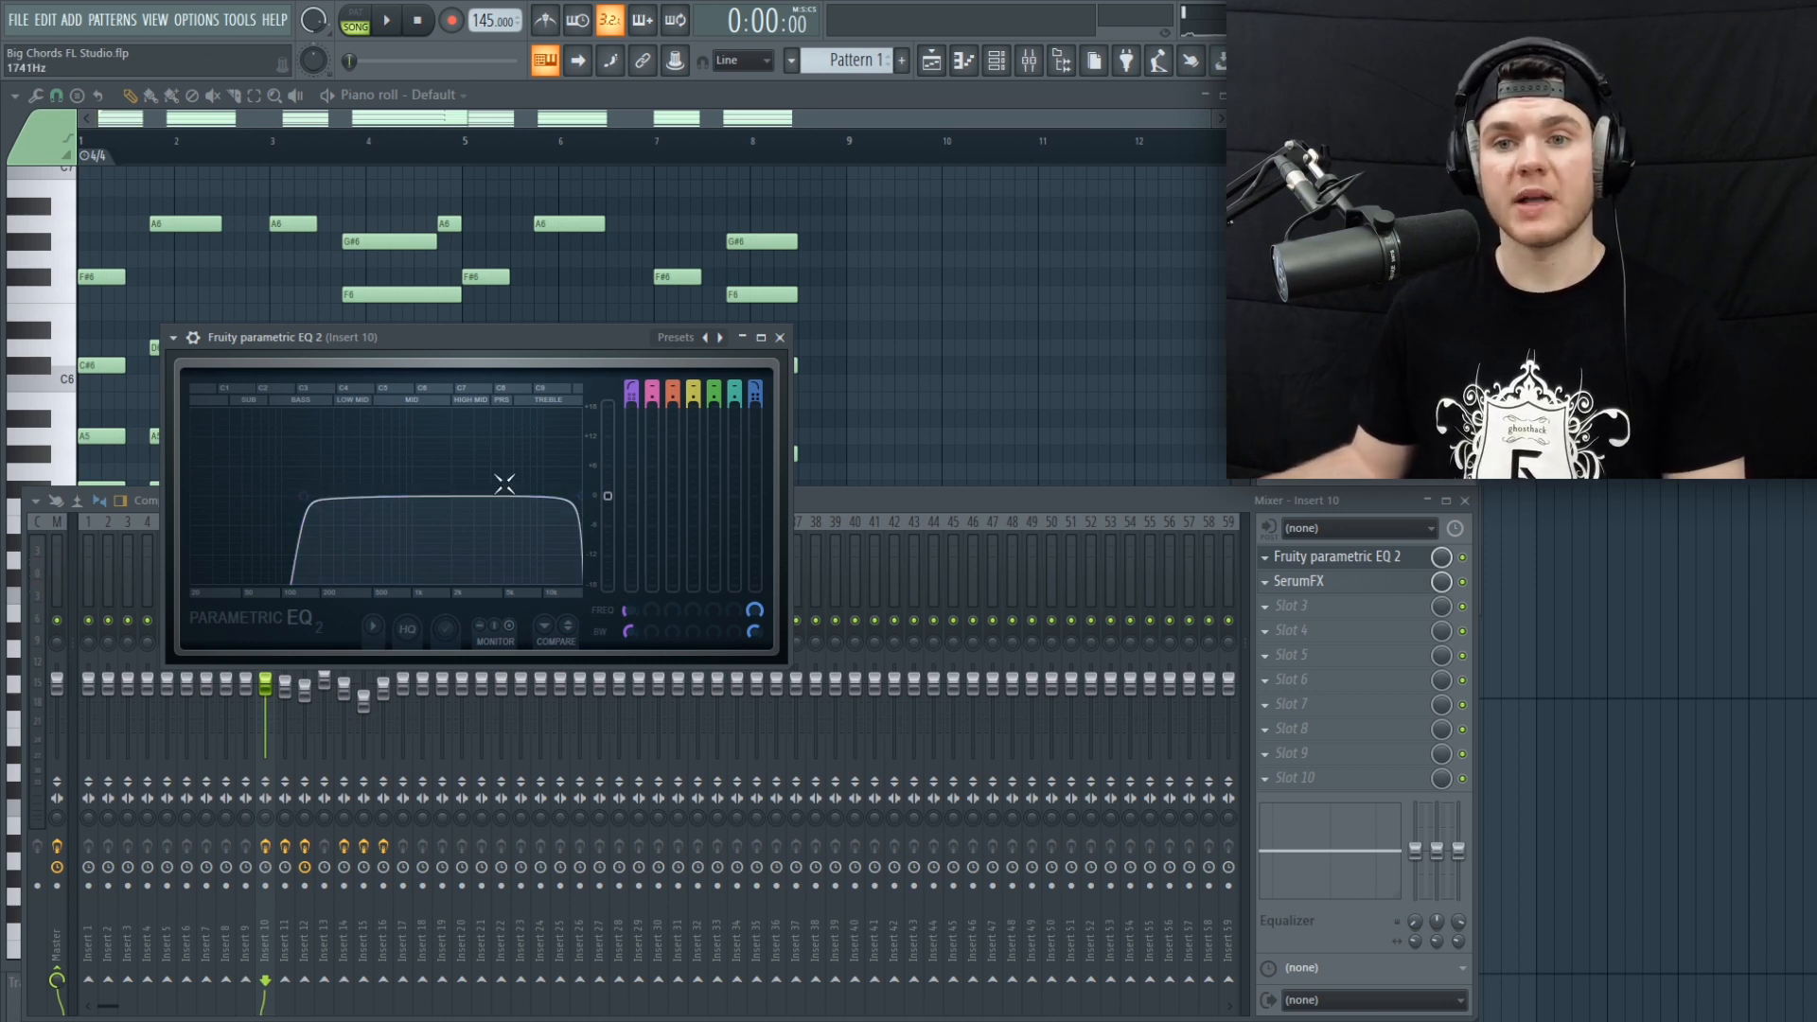
Step: Put away the EQ and mixer, return to the channel rack, and play back the channel 10 layer
click(1342, 559)
click(737, 106)
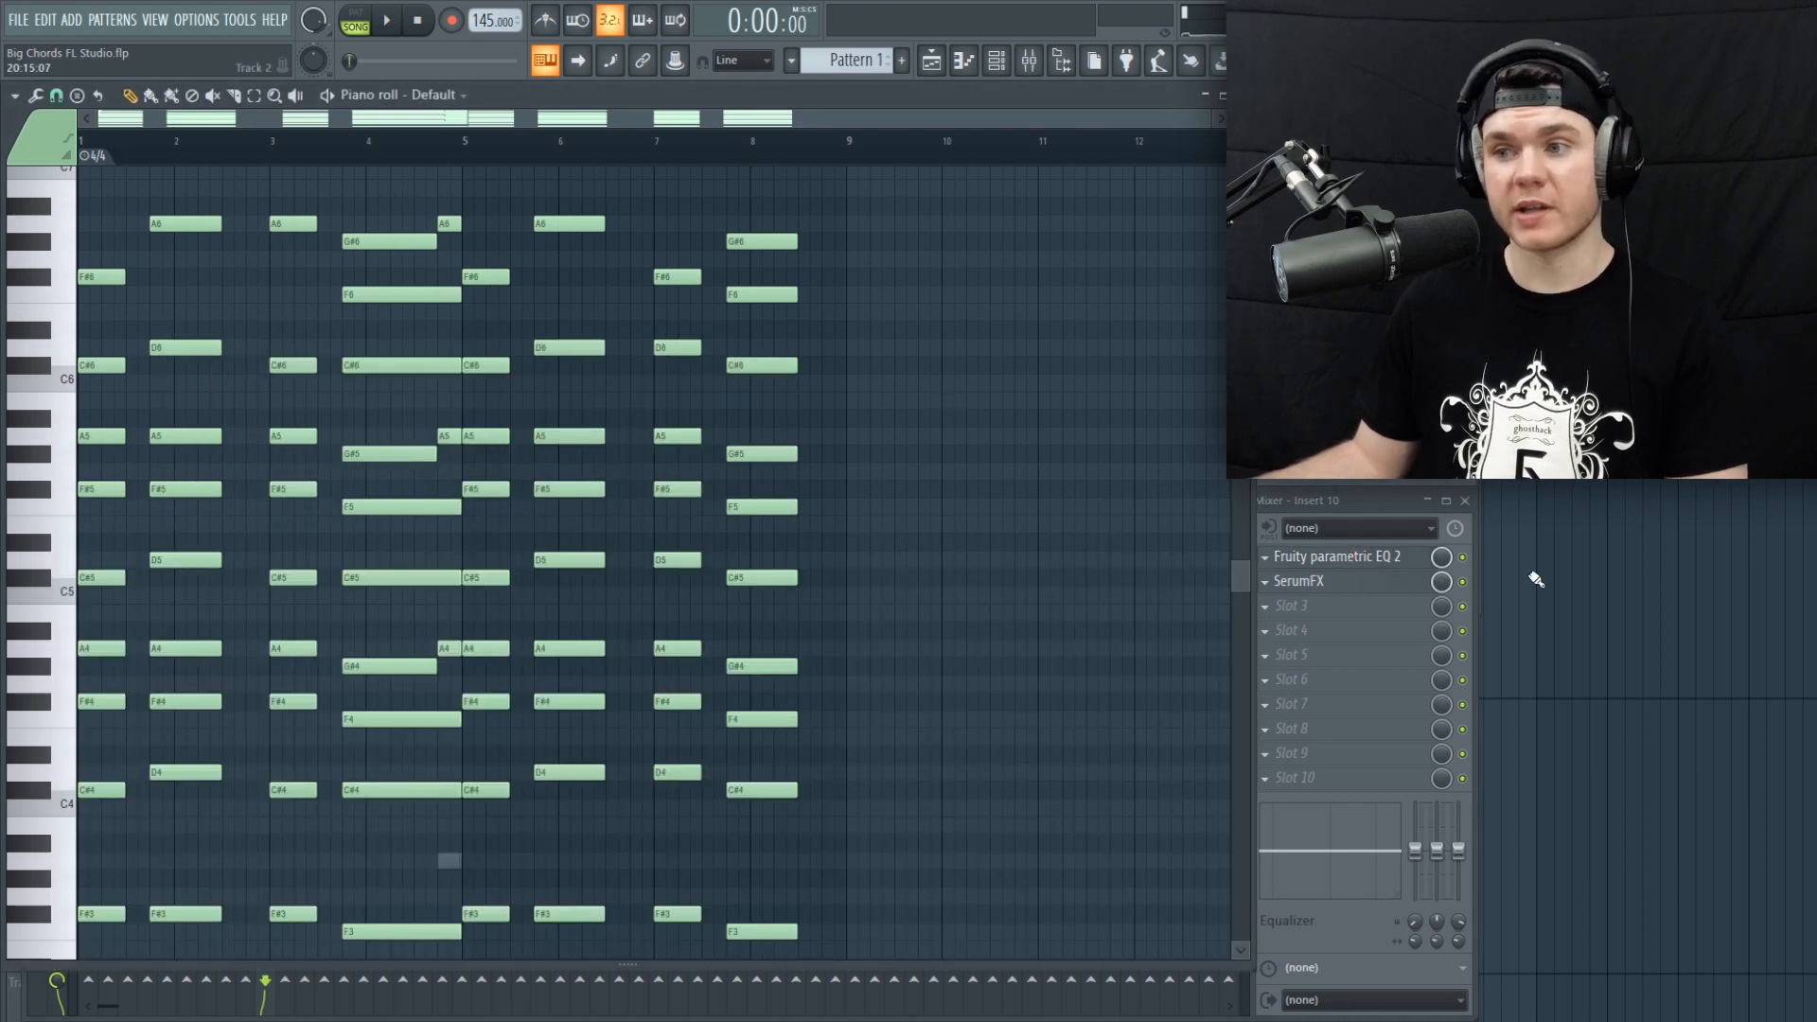
key(F6)
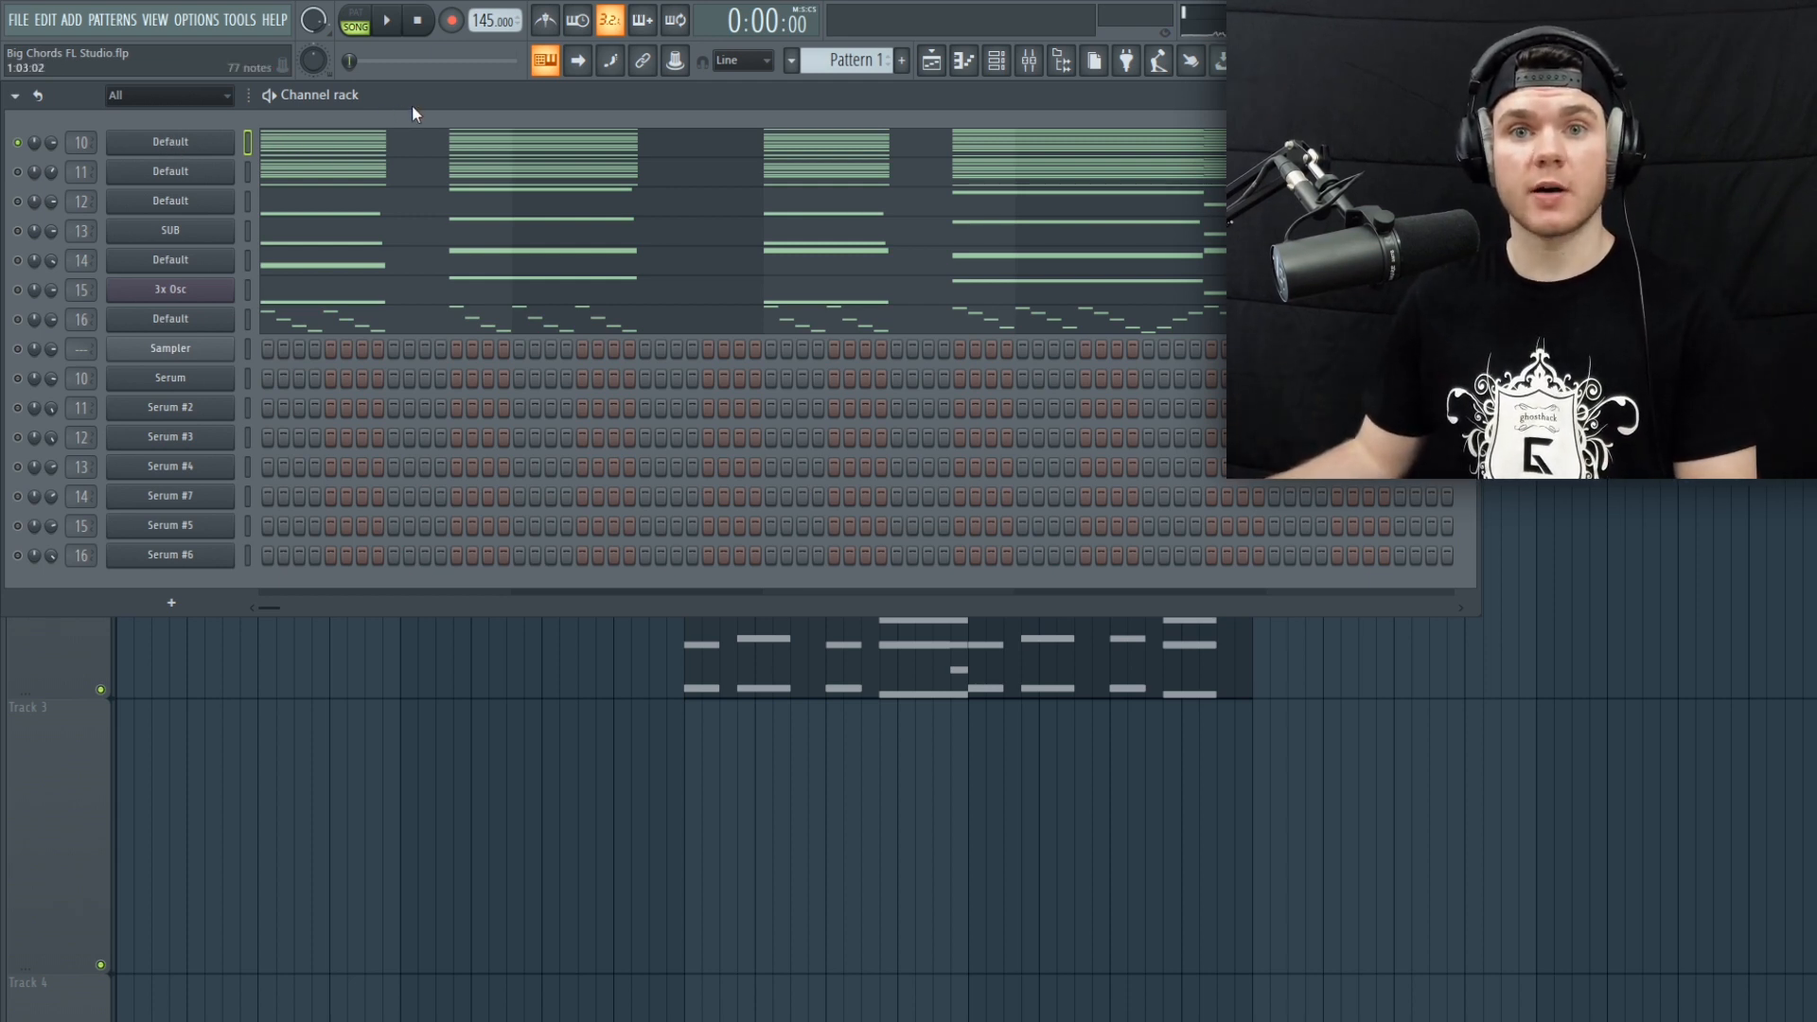
key(space)
key(space)
Step: Solo the Default channel on mixer track 11 and play it back briefly
right_click(28, 178)
click(31, 183)
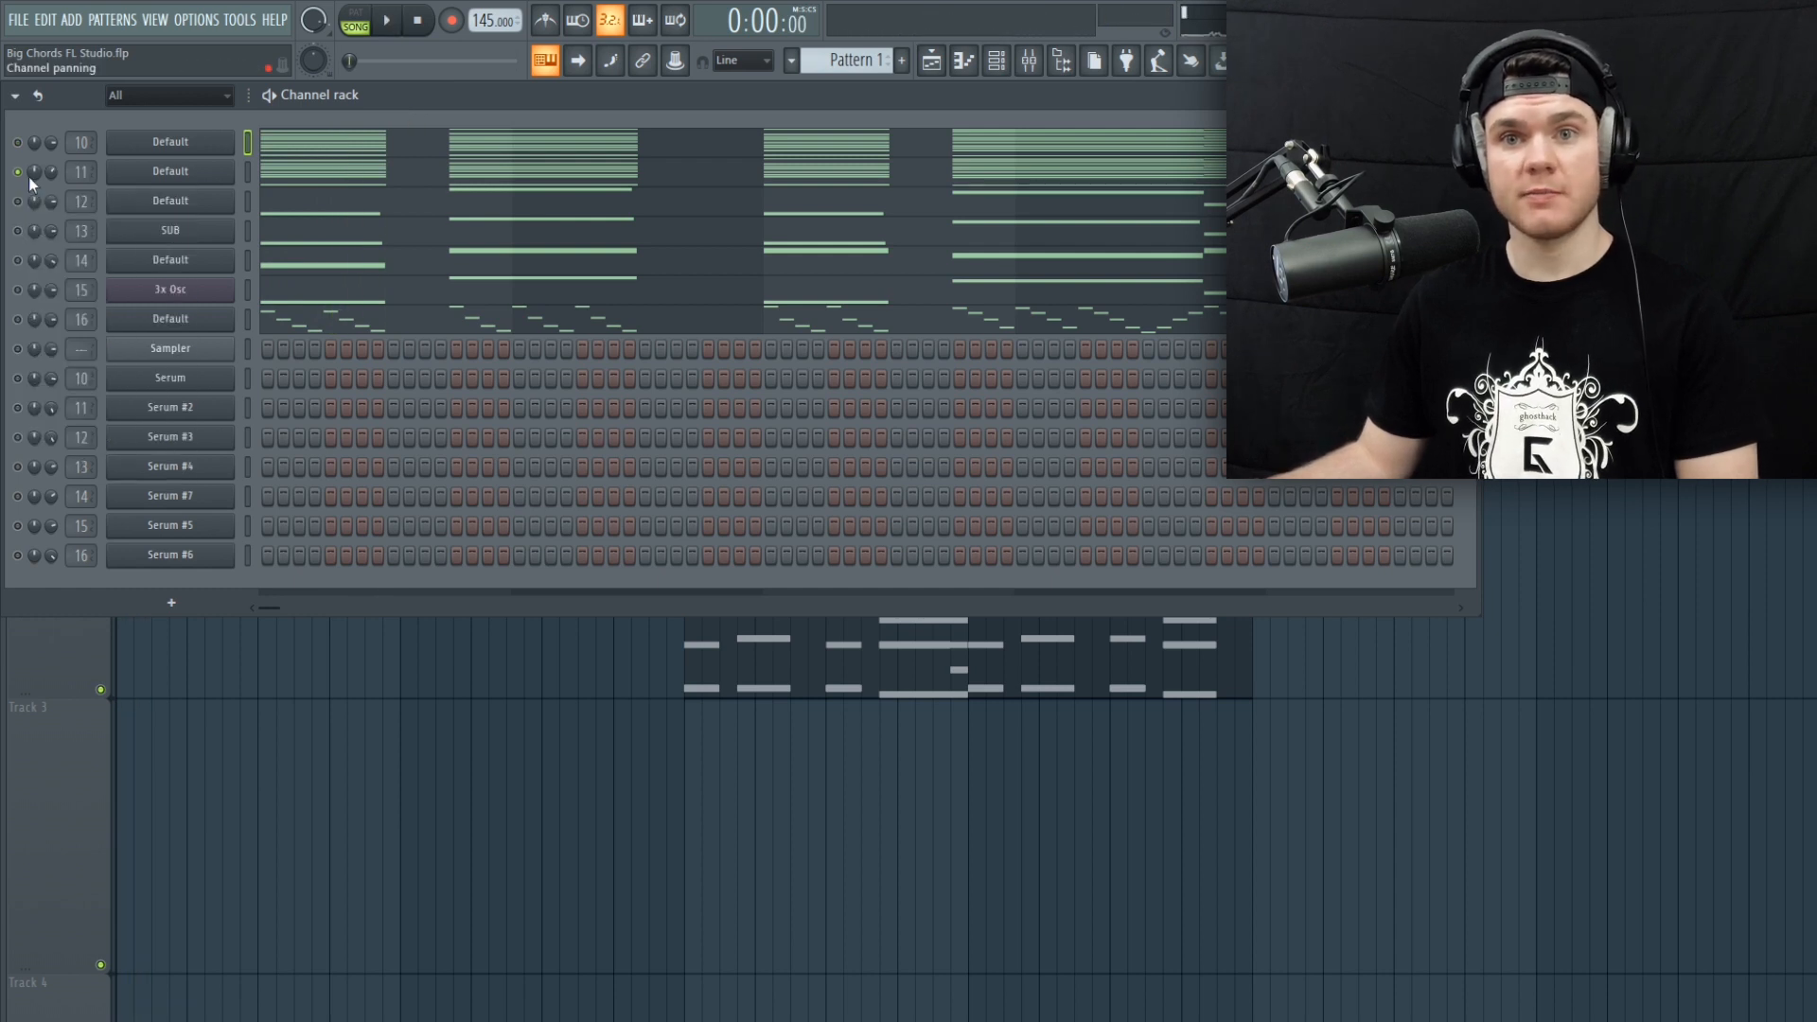
key(space)
key(space)
Step: Solo the Default channel on mixer track 12 and play it back briefly
right_click(21, 204)
click(49, 216)
key(space)
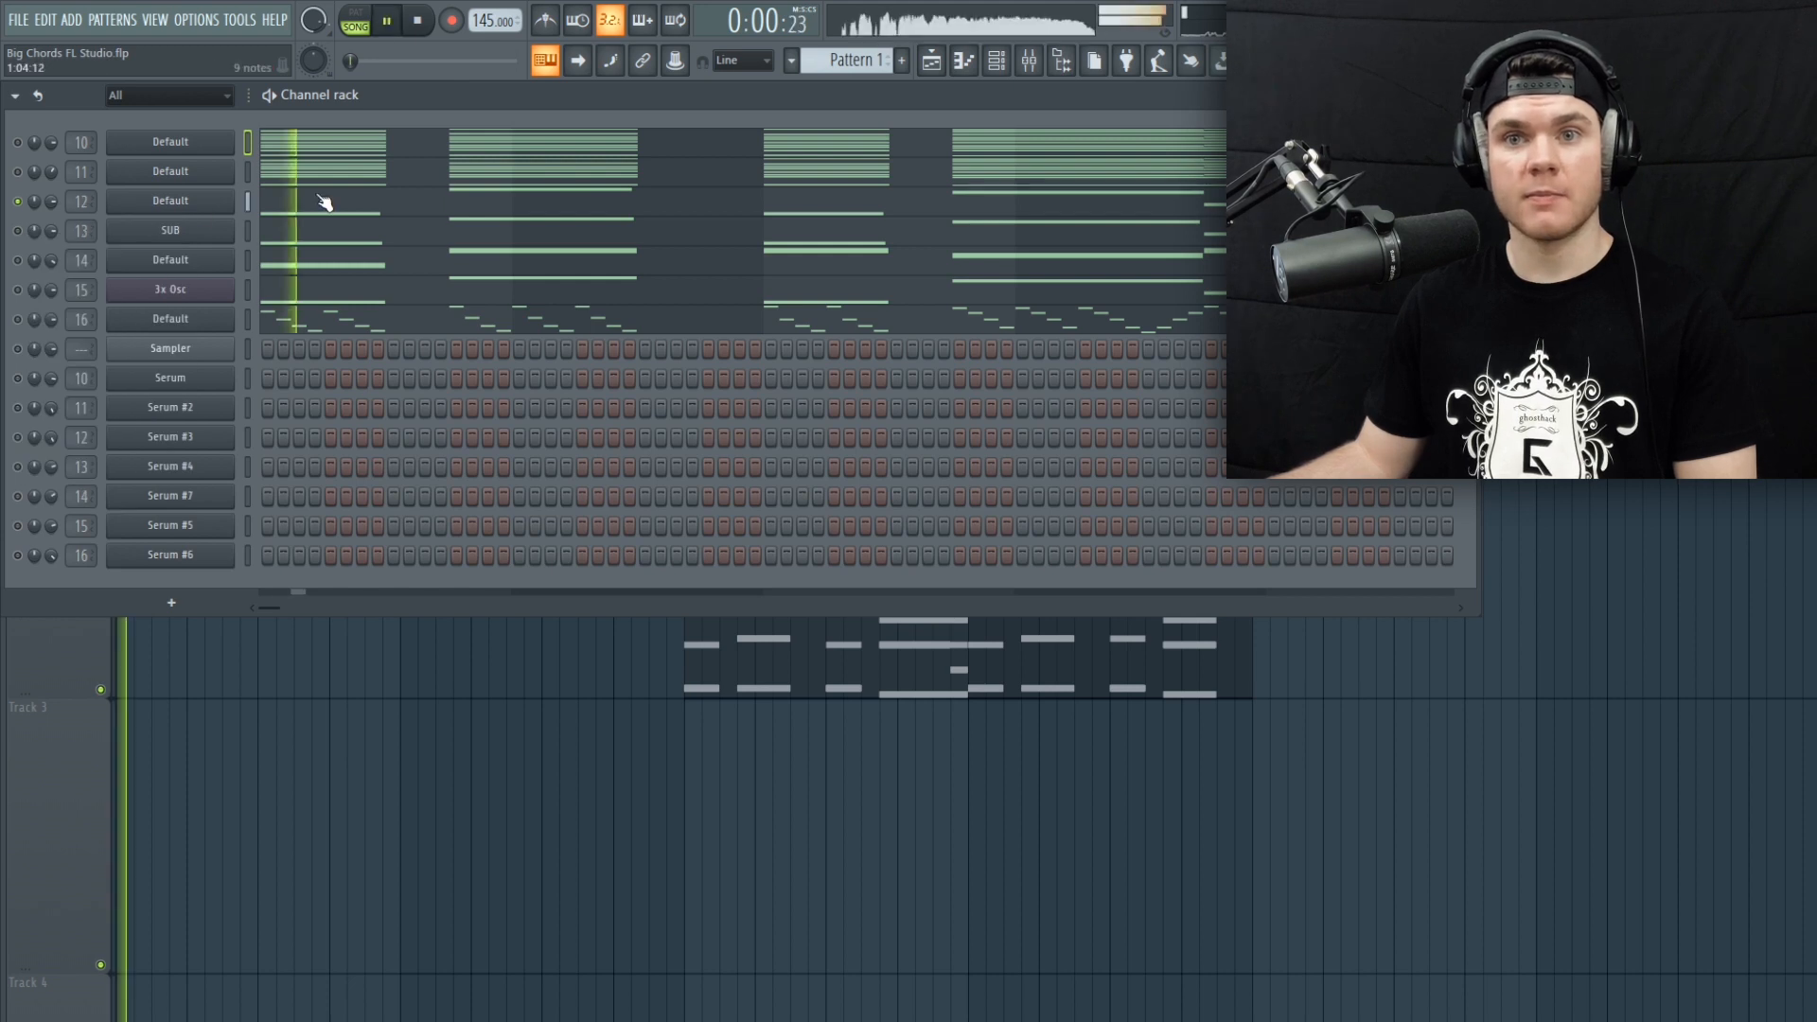
key(space)
Step: Solo the SUB channel and play it back briefly
right_click(21, 233)
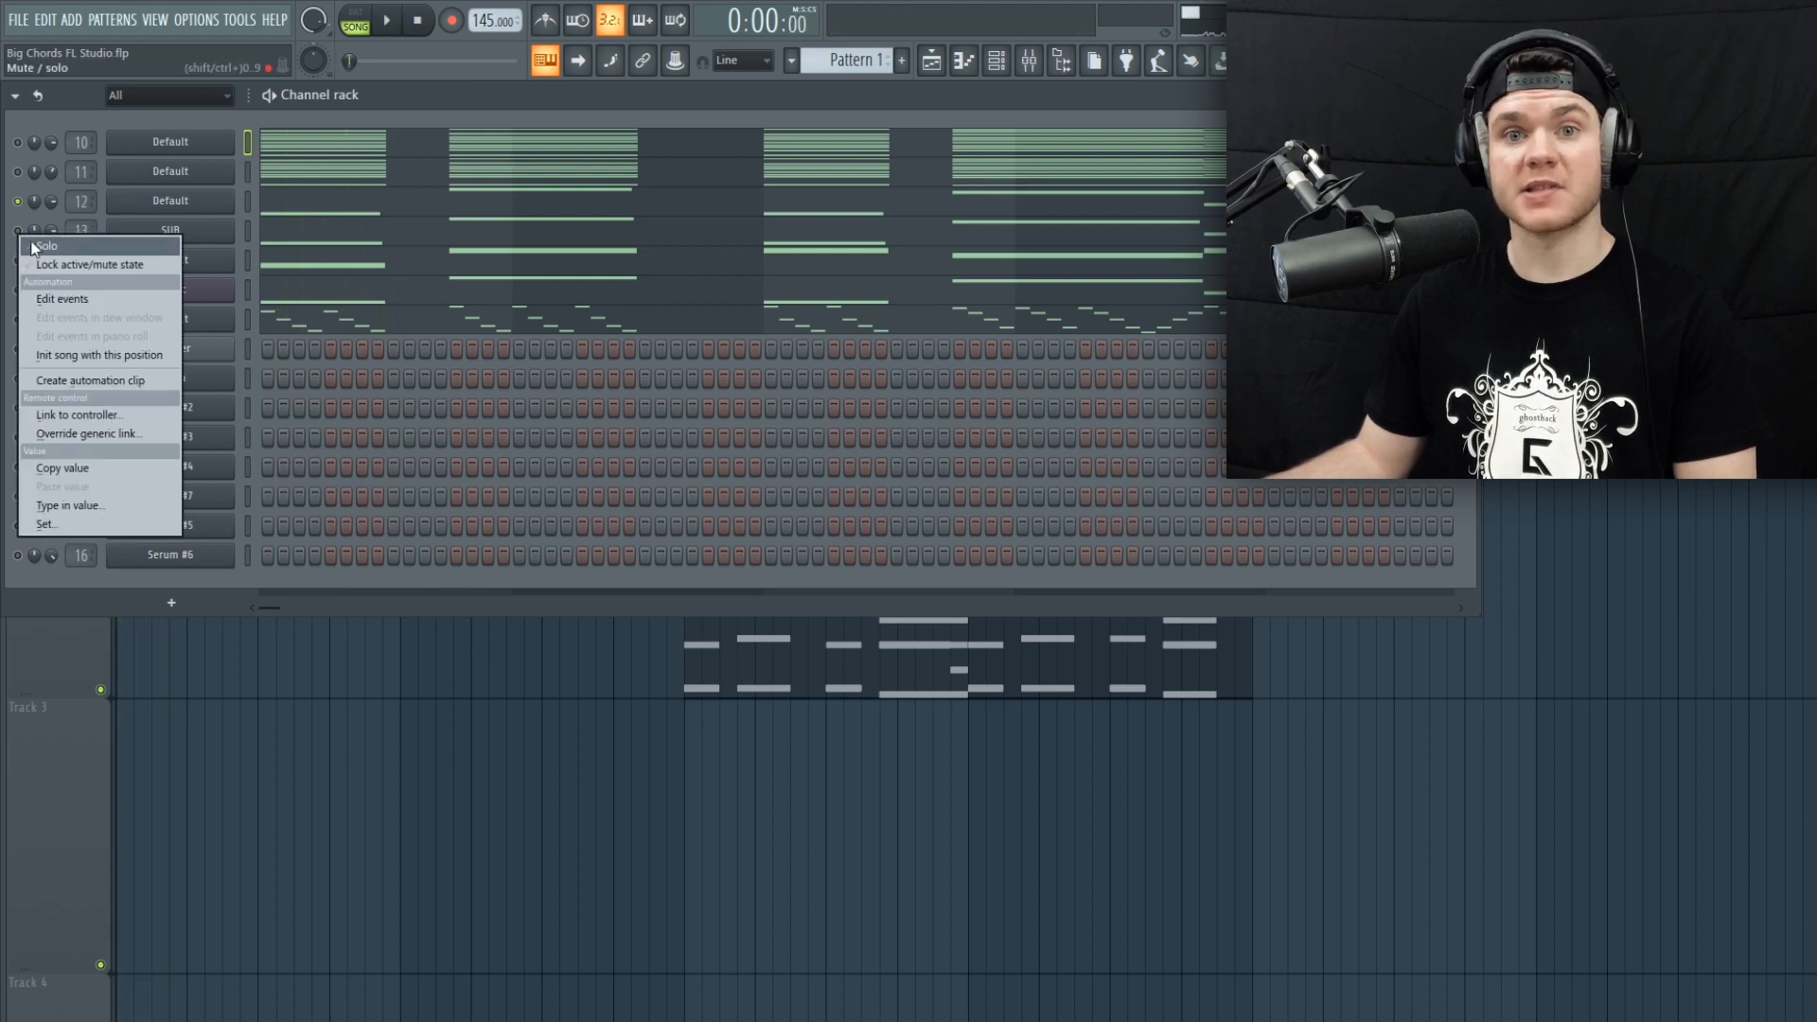
click(43, 242)
key(space)
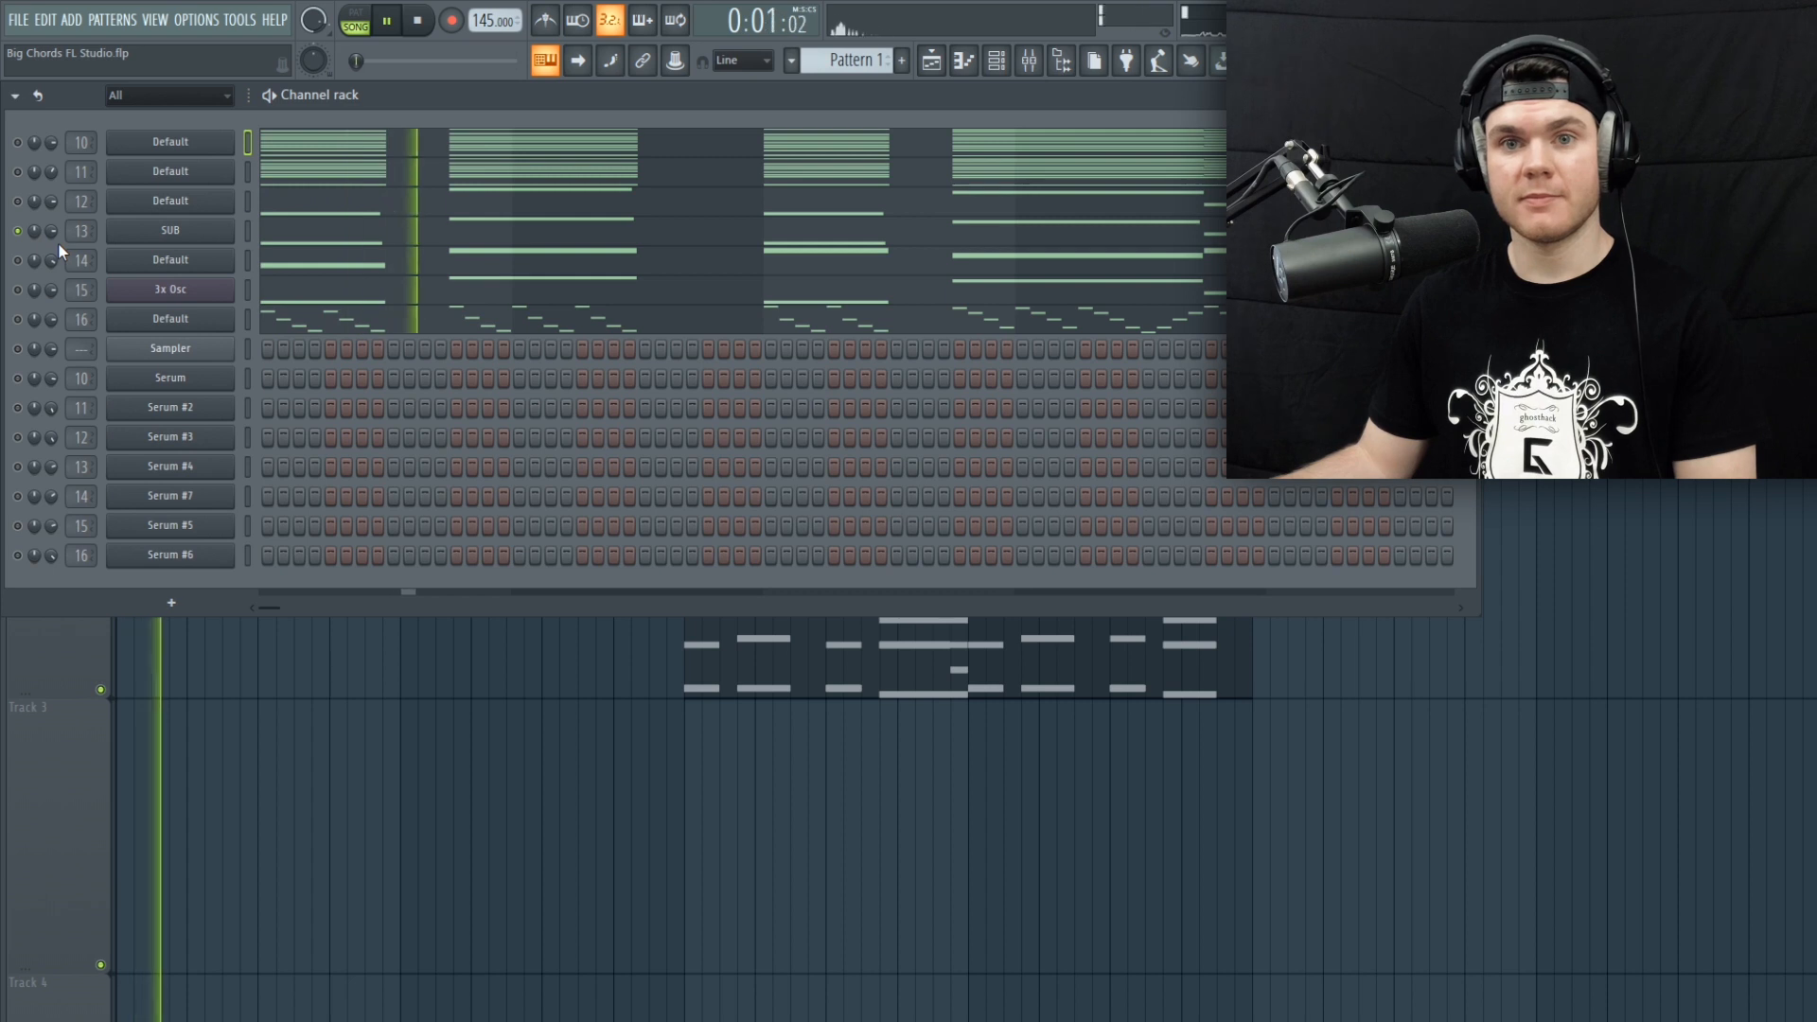
key(space)
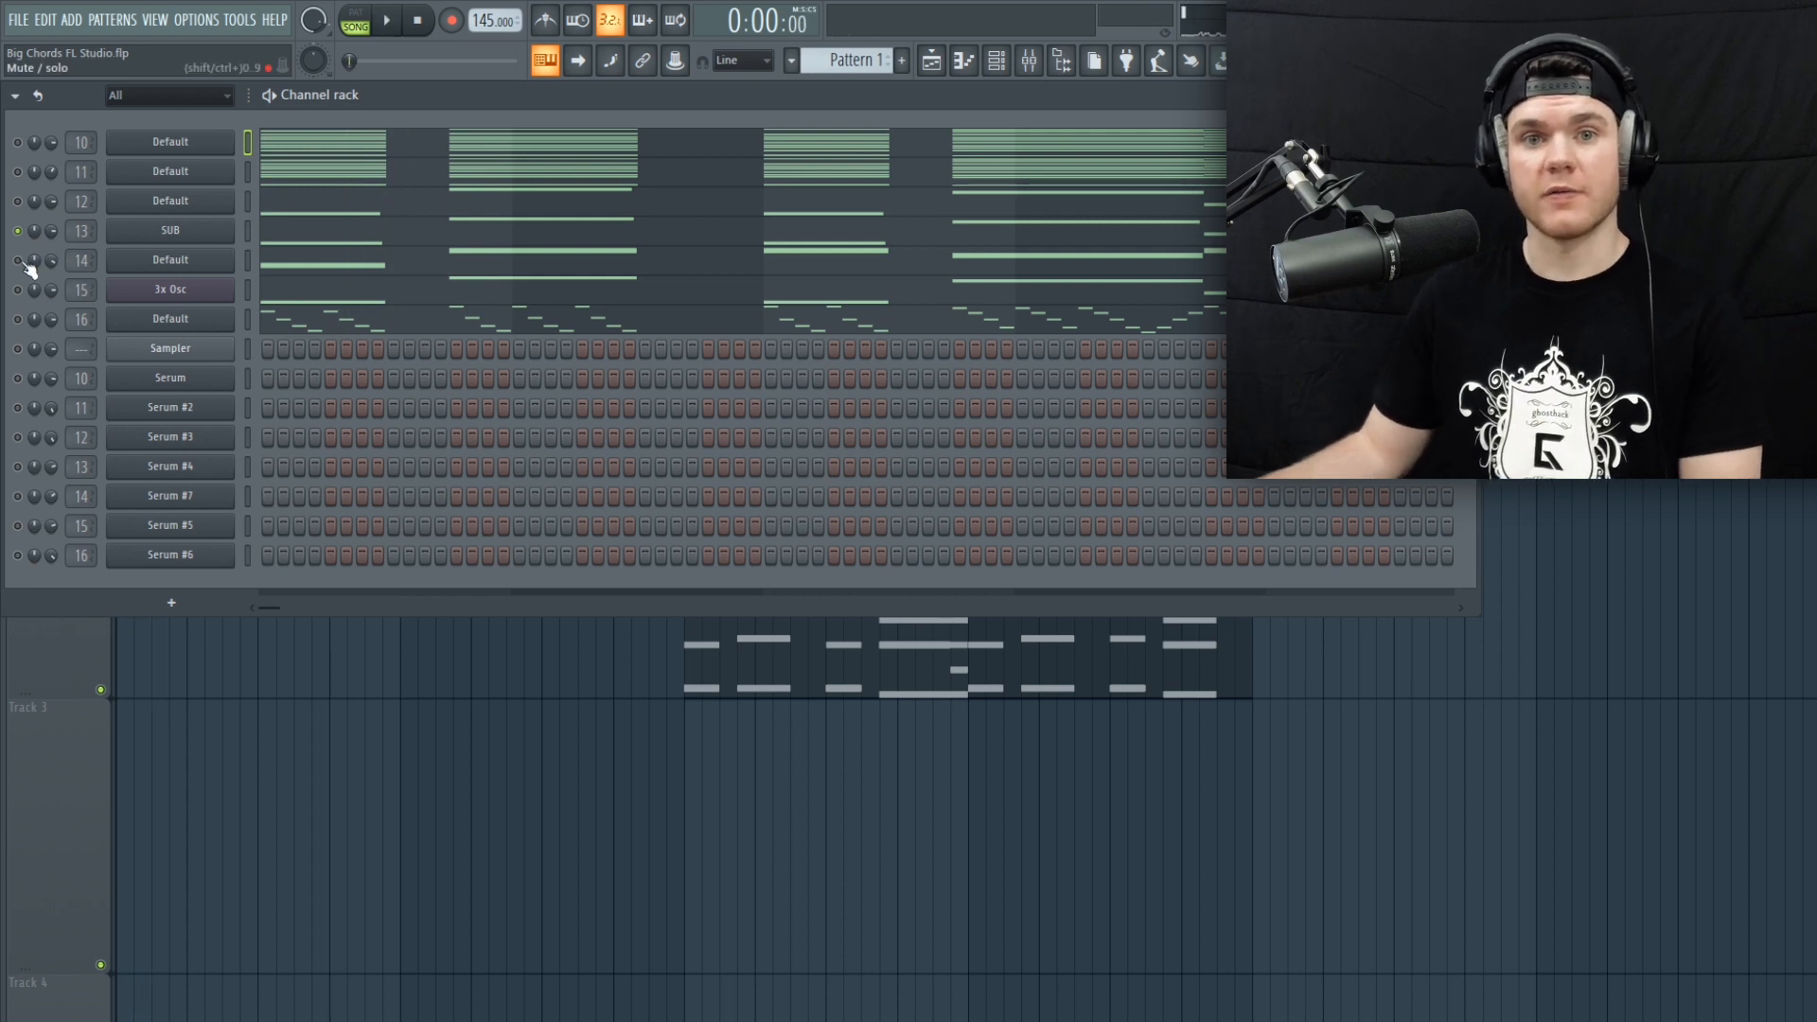
Step: Solo the Default channel on mixer track 14 and play it back briefly
right_click(21, 259)
click(59, 274)
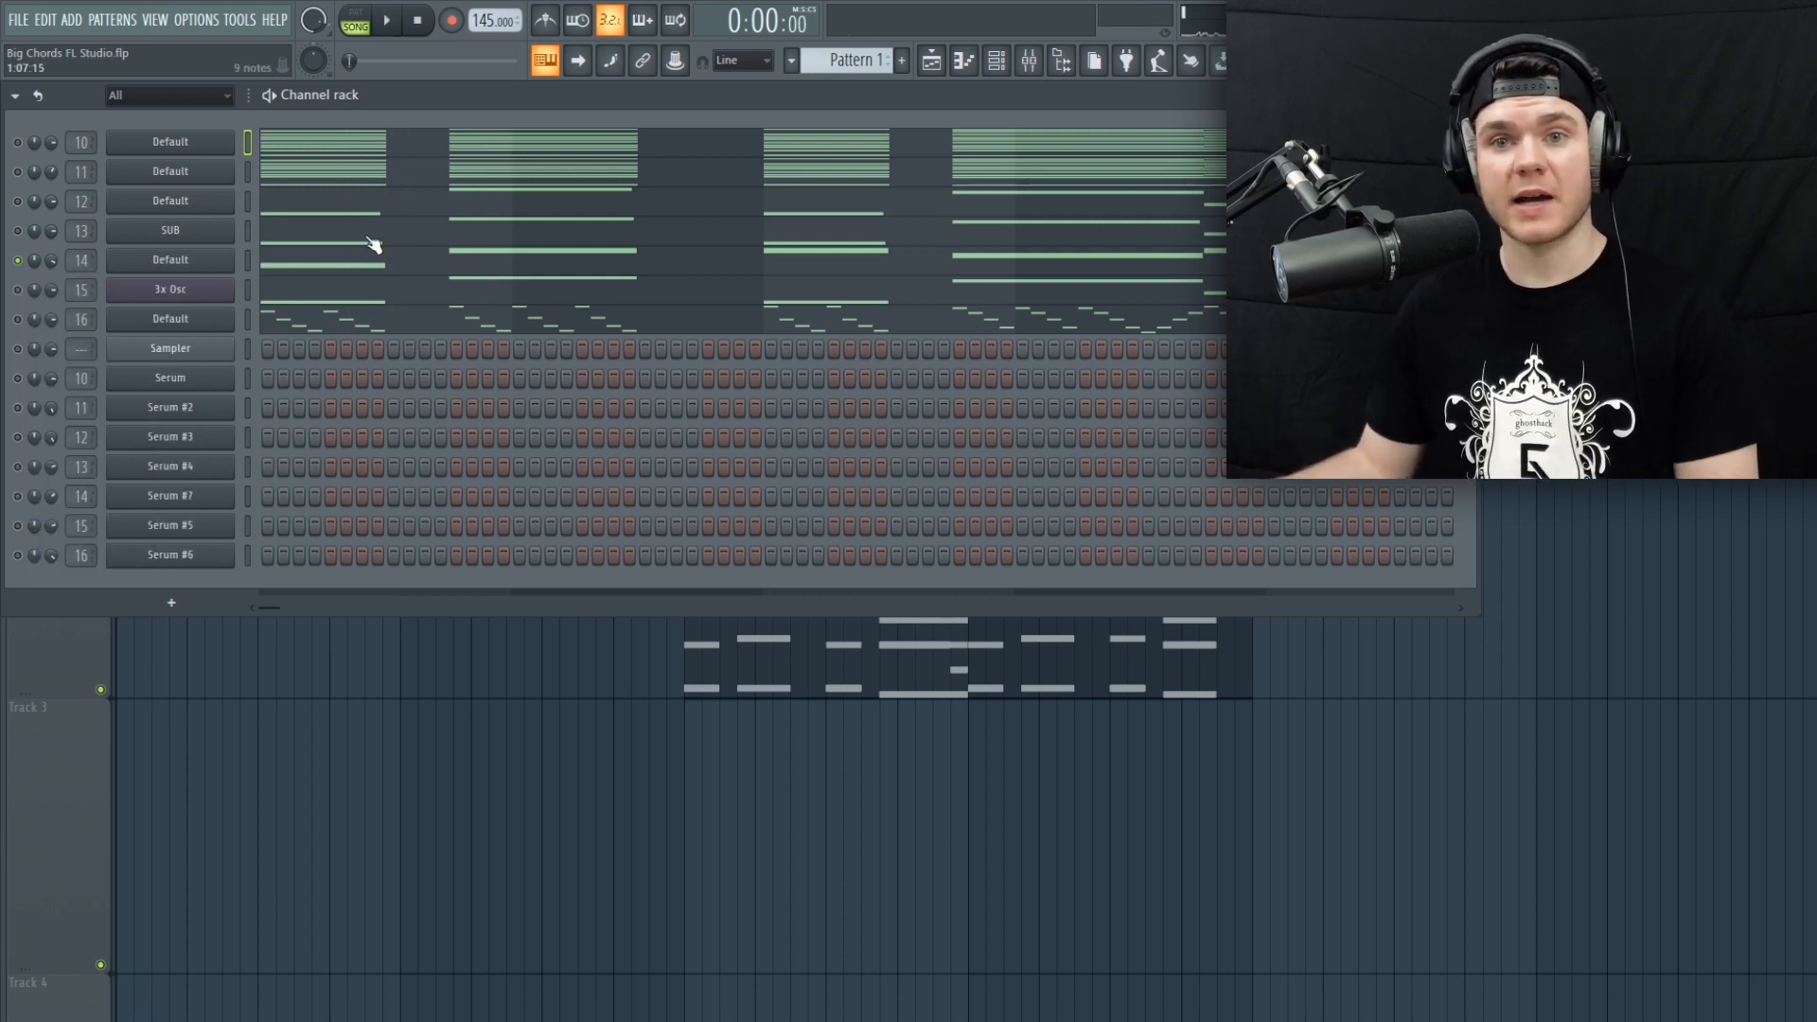
key(space)
key(space)
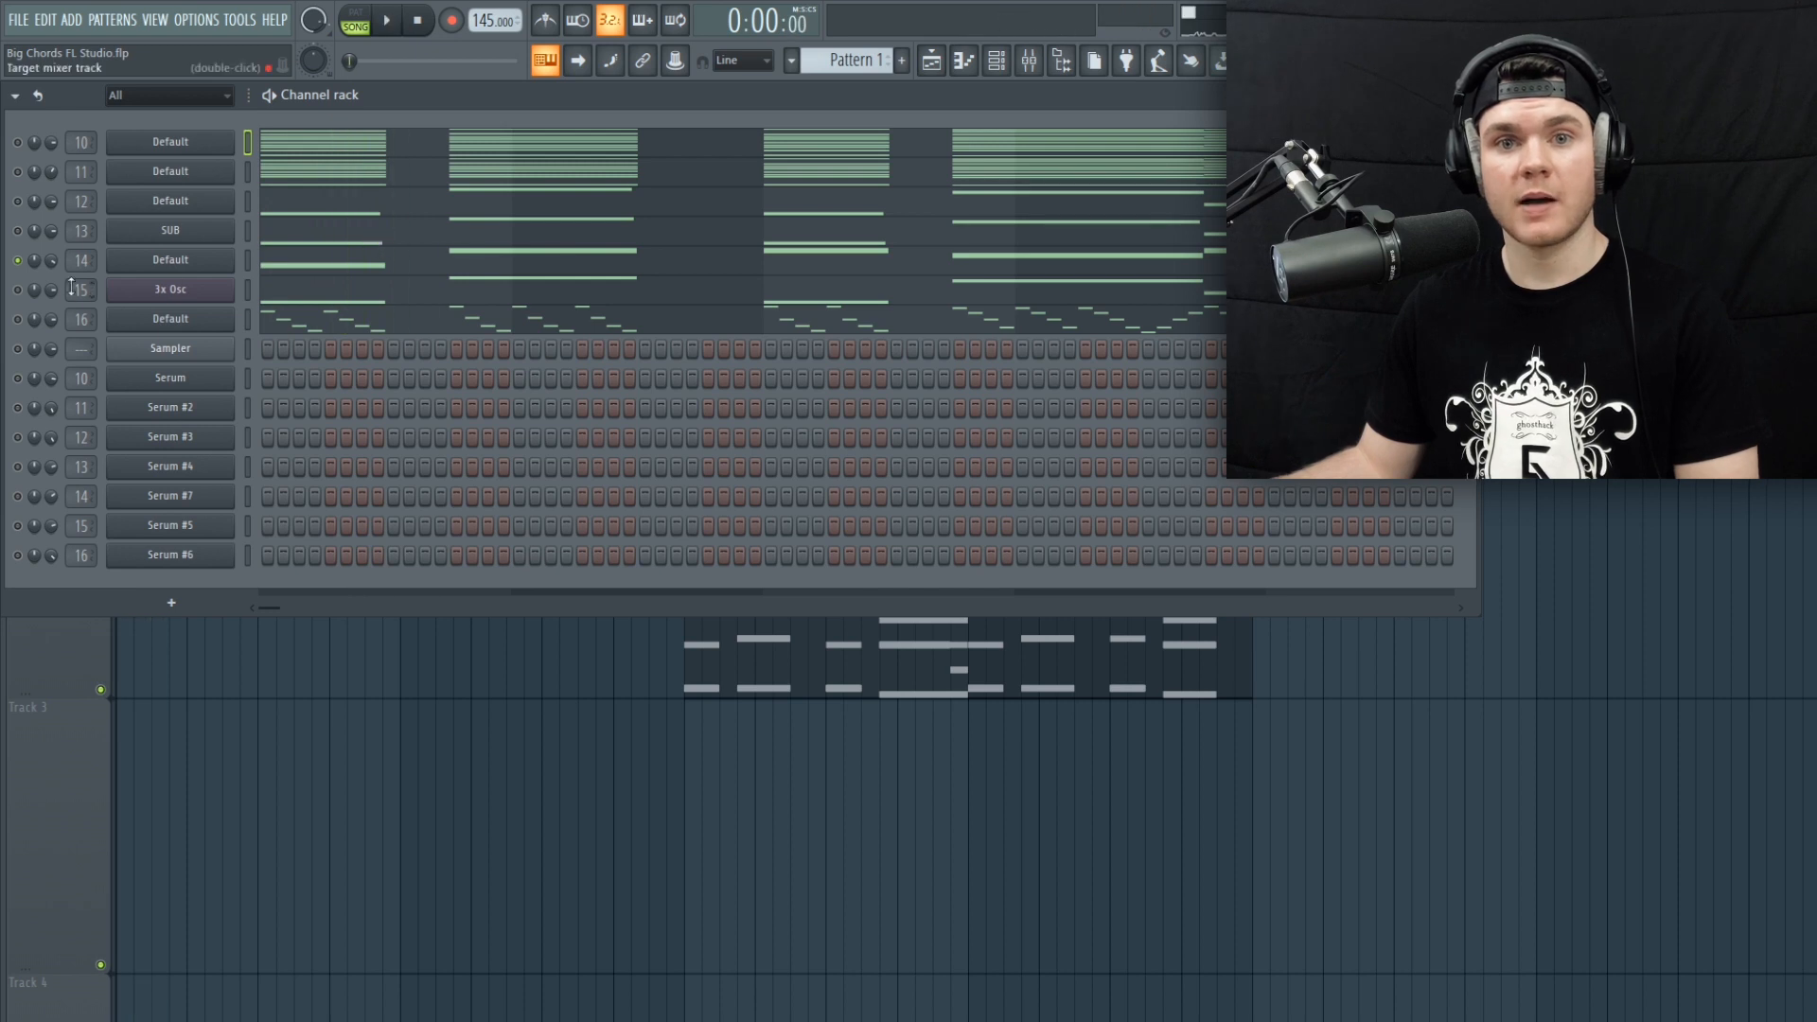
Step: Solo the 3x Osc channel and play it back briefly
right_click(19, 289)
click(42, 297)
key(space)
key(space)
Step: Solo the Default channel on mixer track 16 and play it back briefly
right_click(19, 319)
click(43, 320)
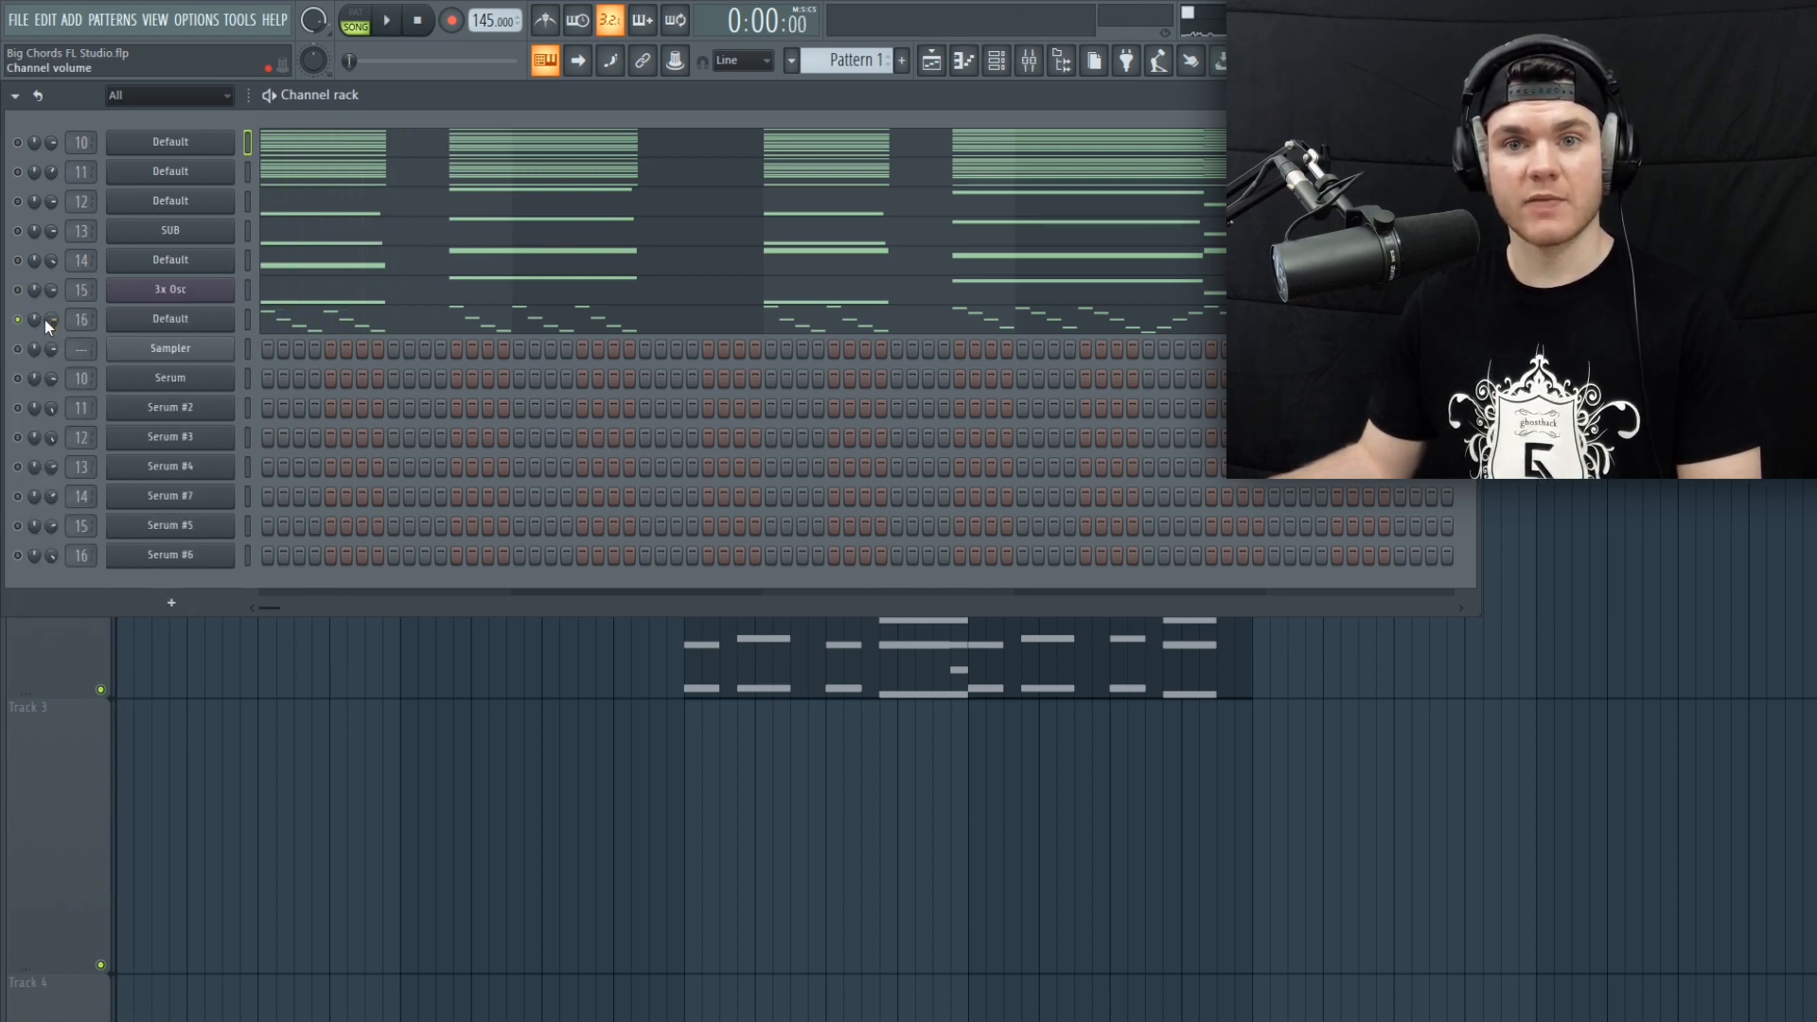
key(space)
key(space)
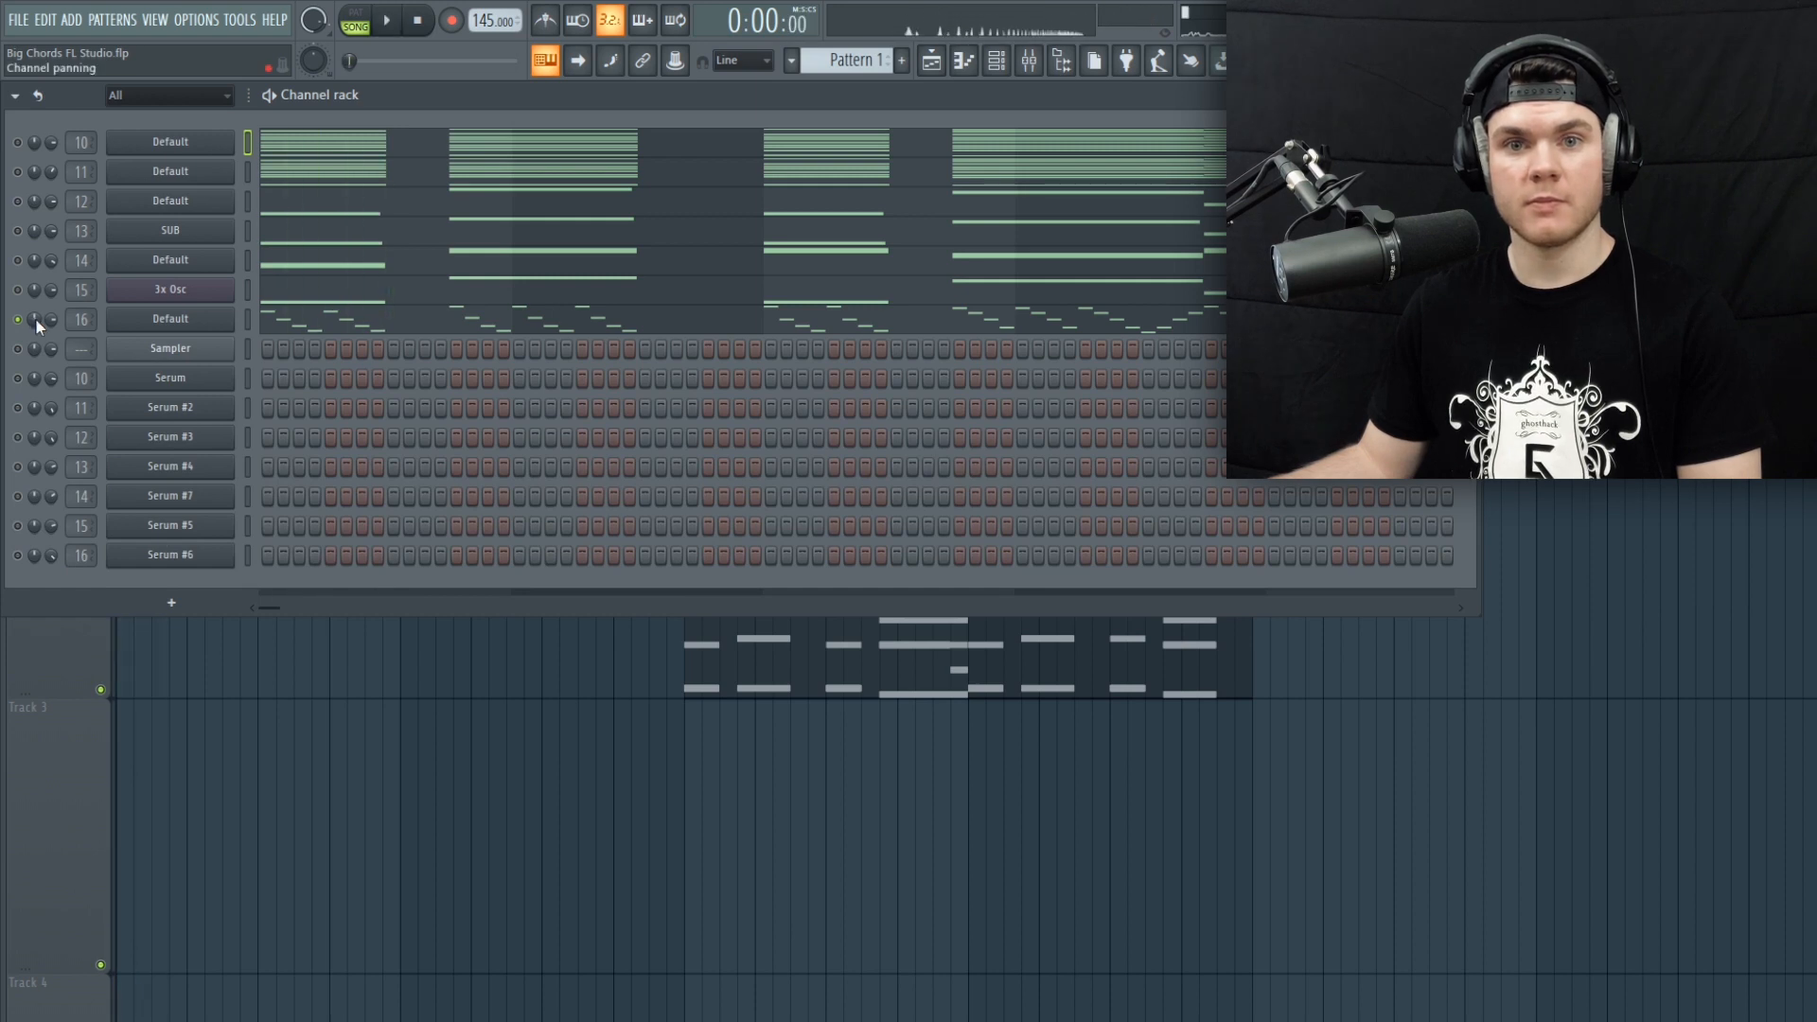
Step: Unsolo the channel on mixer track 16 and play all the layers together
right_click(19, 319)
click(30, 330)
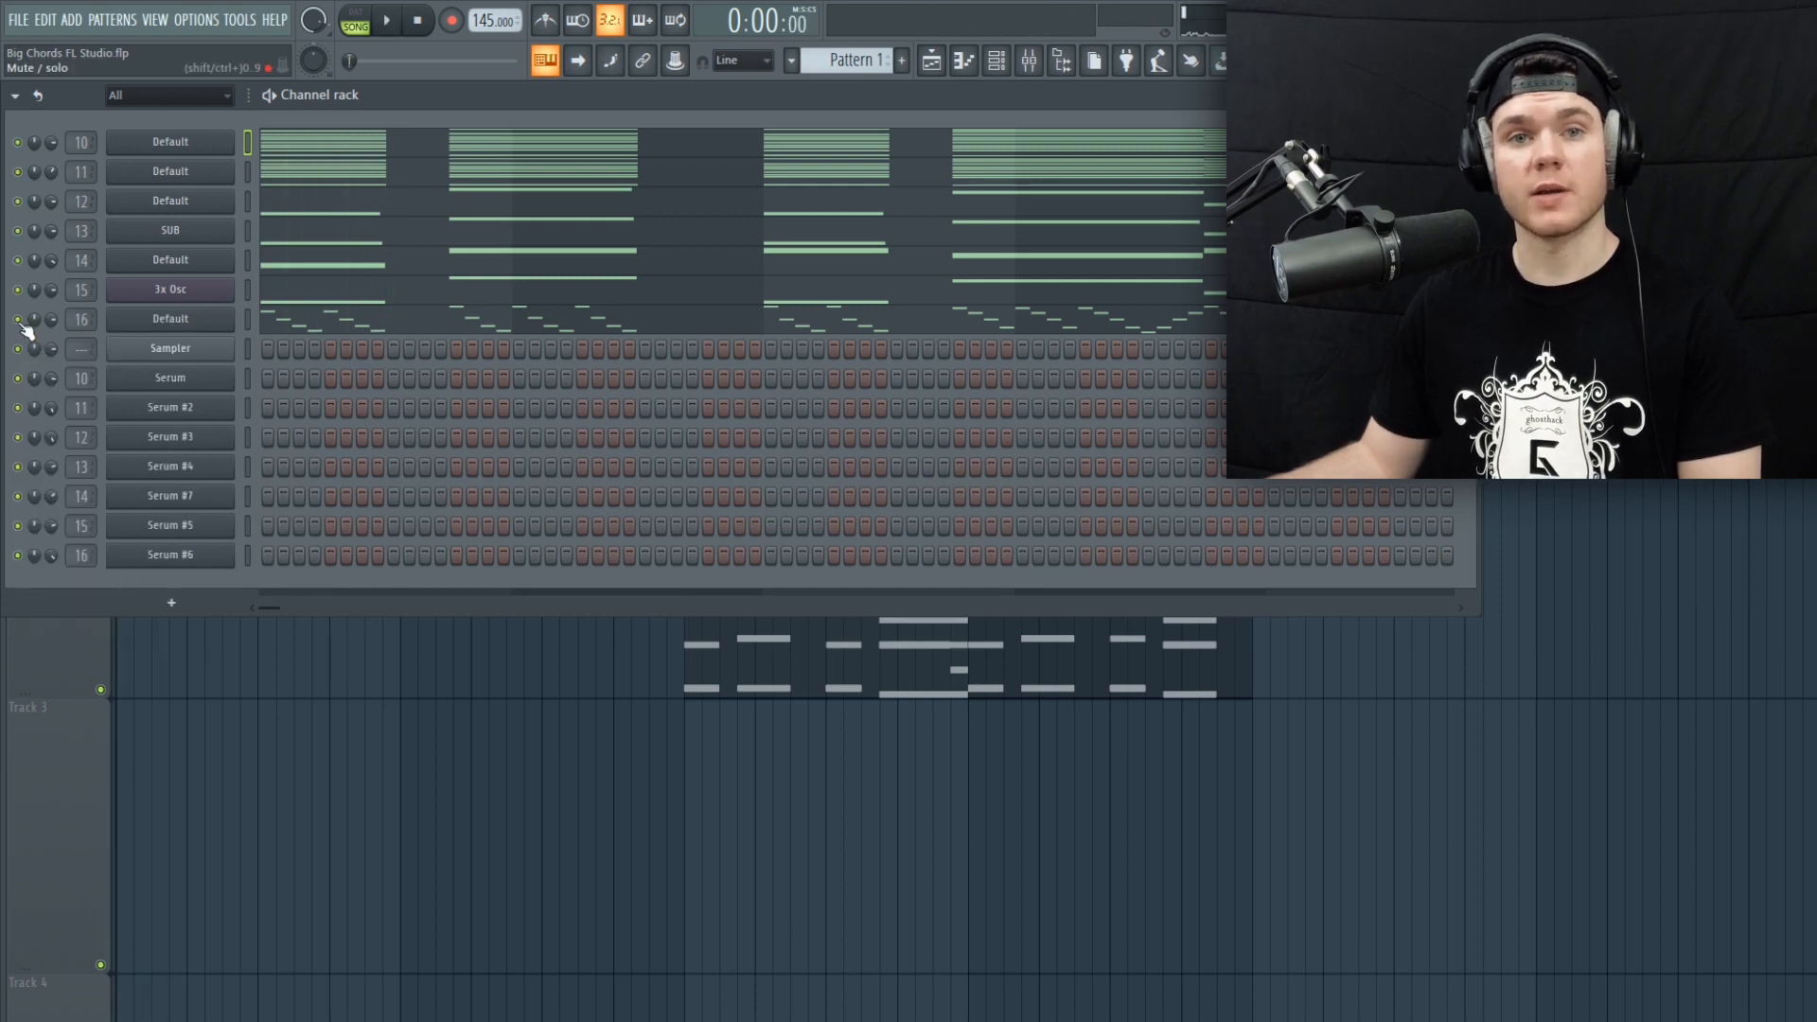
key(space)
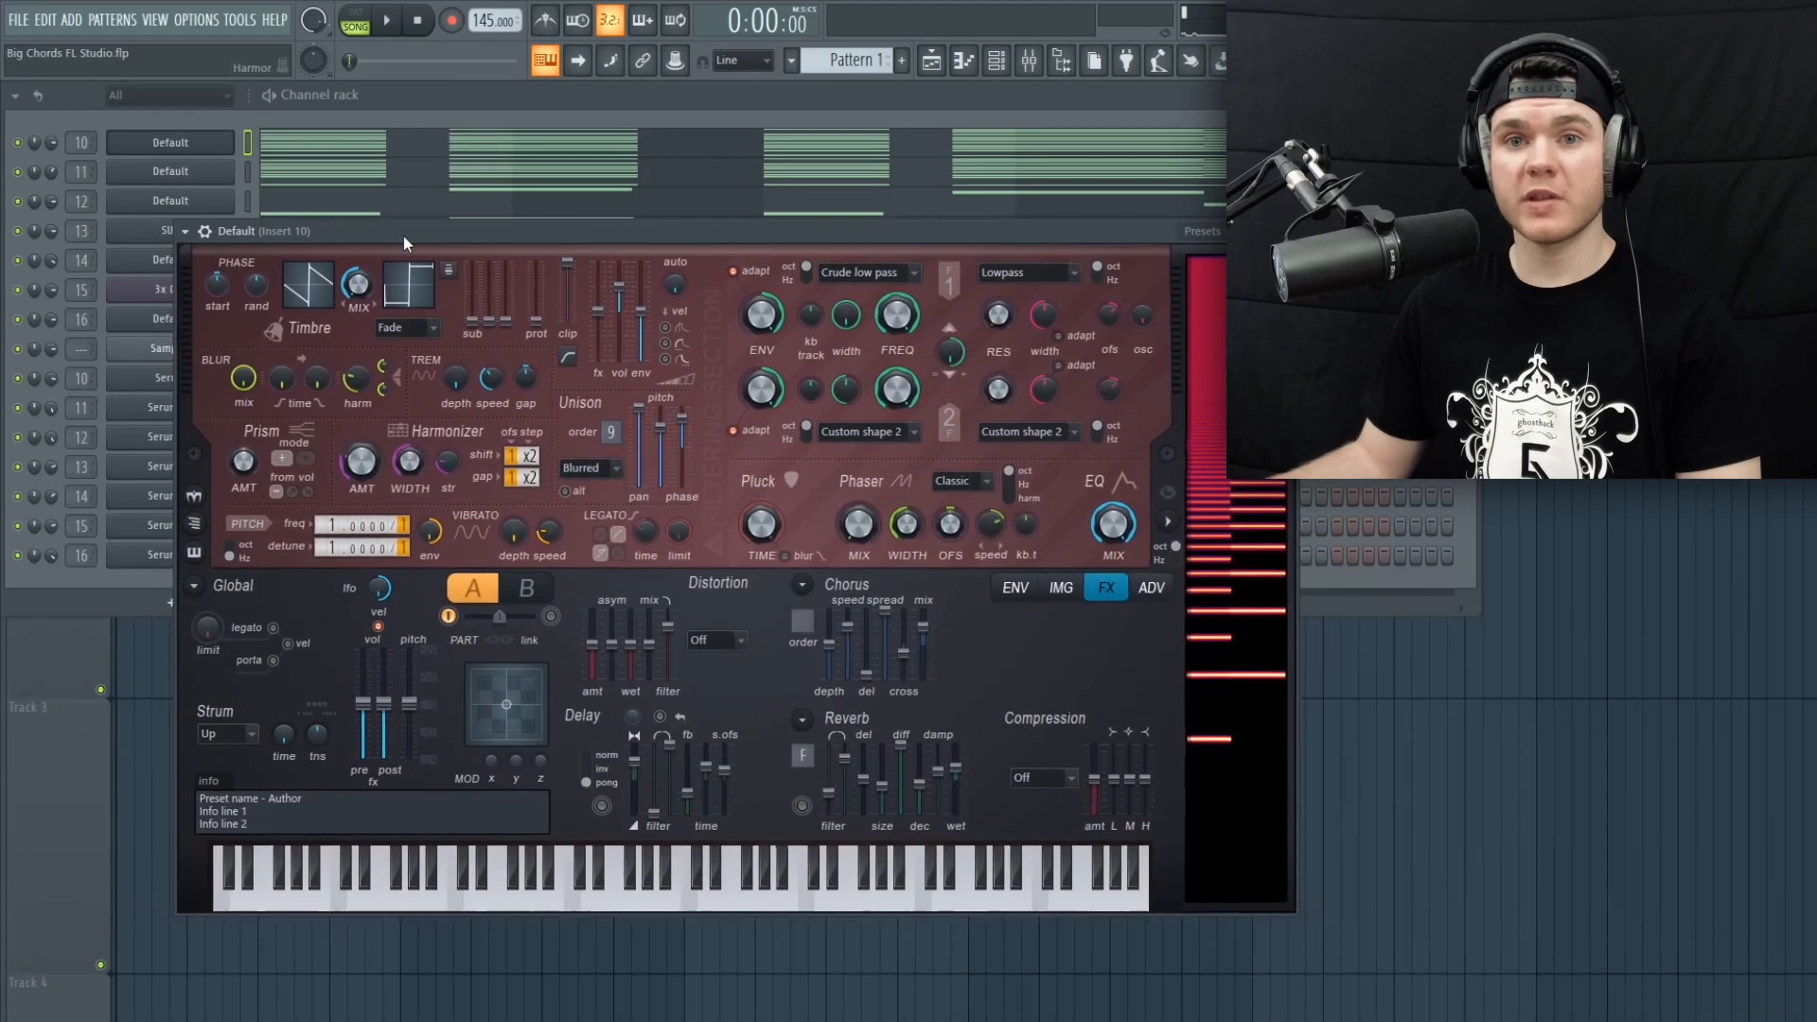
Step: Solo the Default channel on mixer track 10 and bring its Harmor window fully into view
right_click(17, 142)
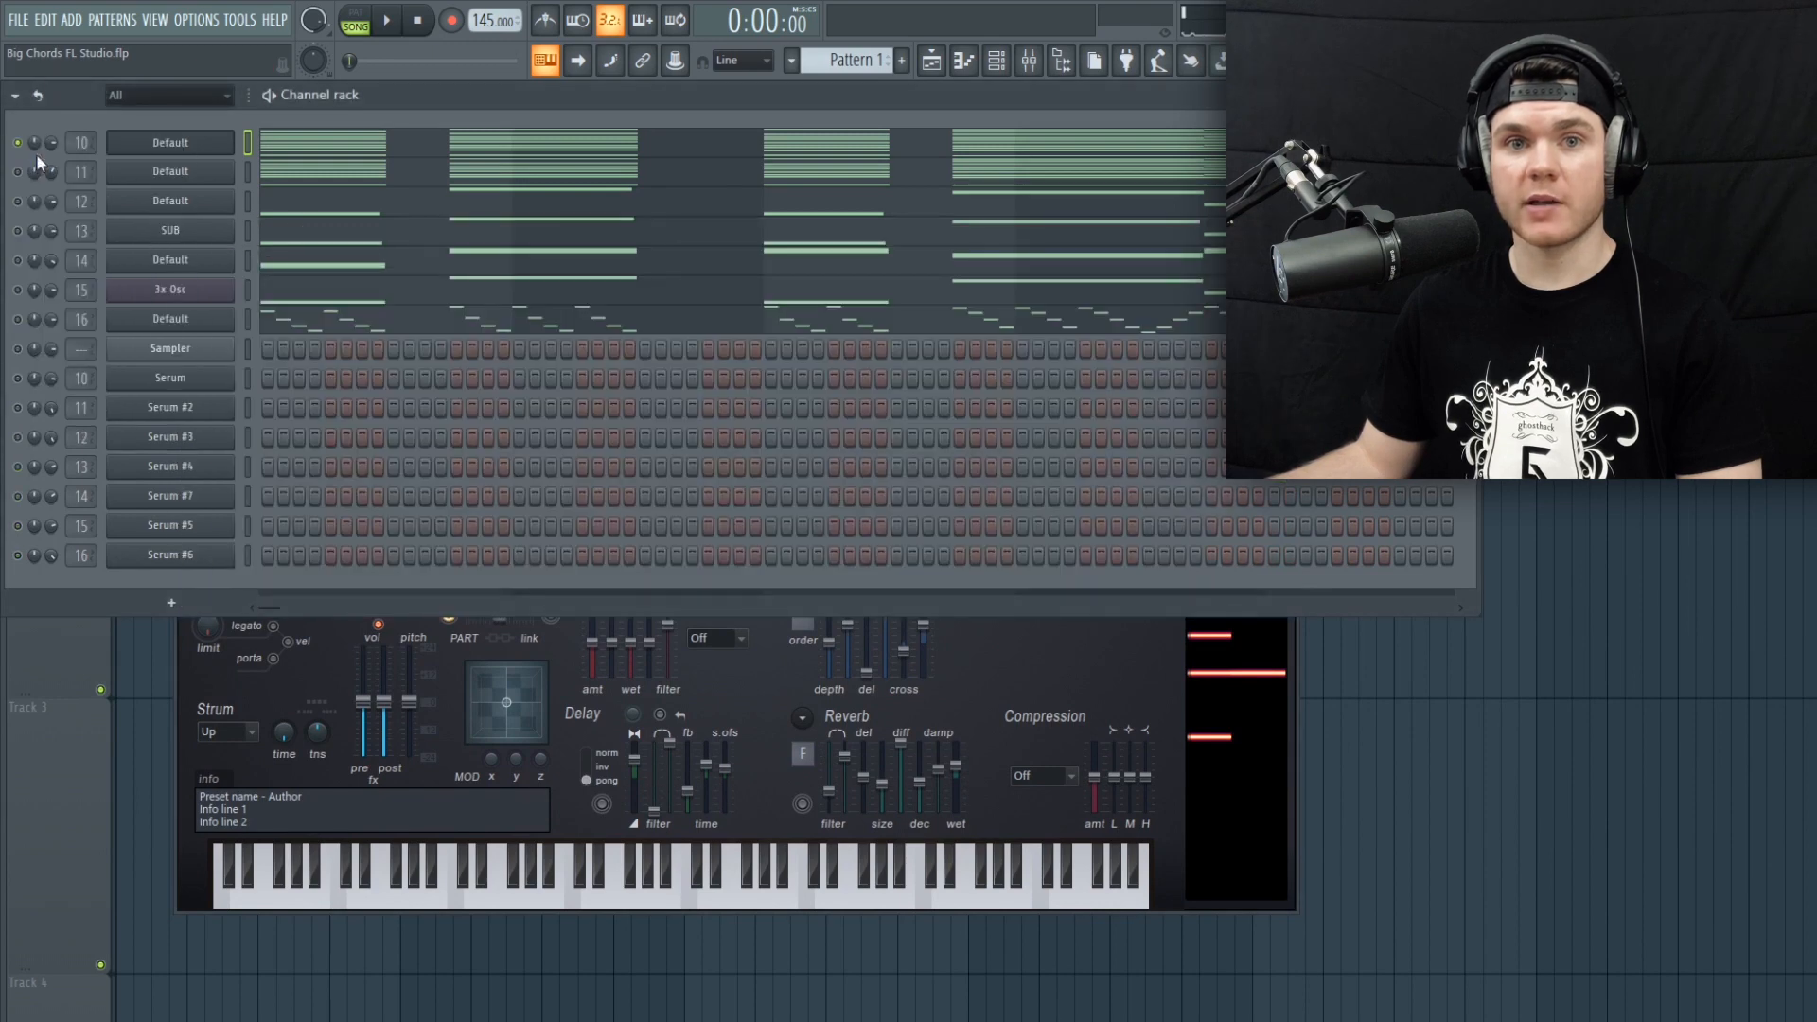
click(214, 618)
drag(477, 228, 377, 218)
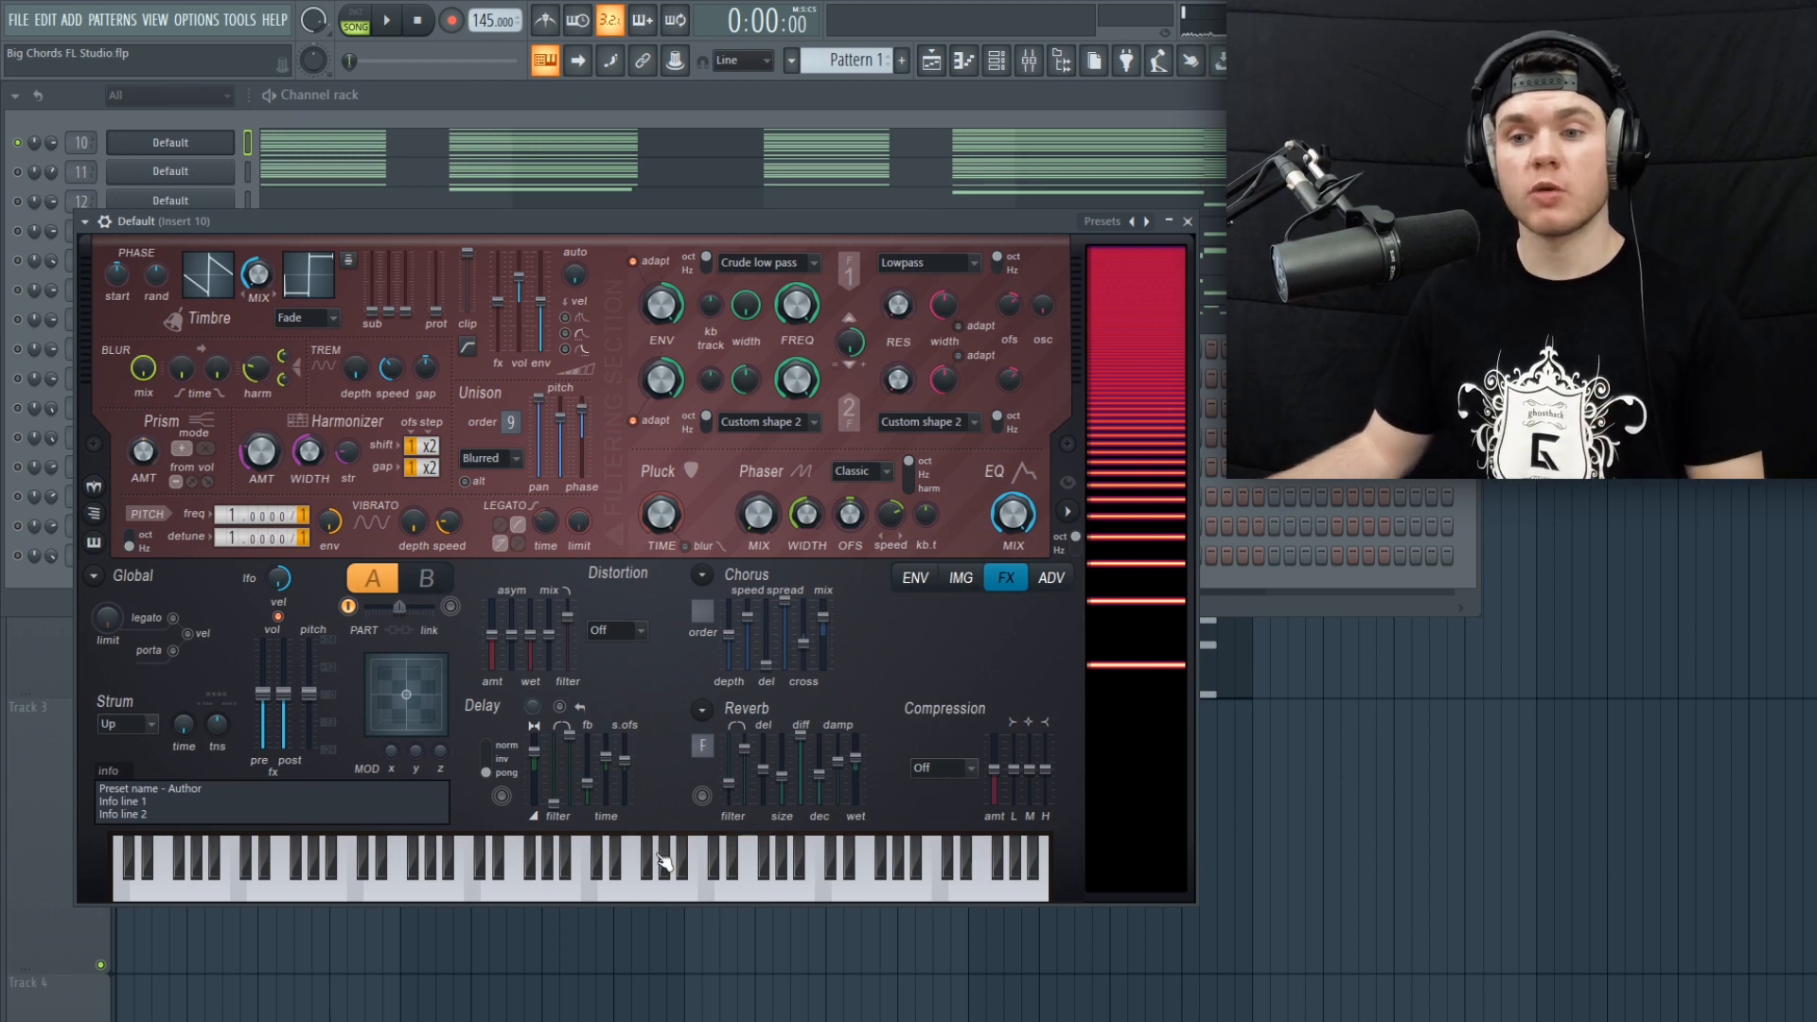
Step: Audition notes on Harmor's keyboard and play the chords while trying the Harmonizer amount at up to 100%
drag(650, 898, 479, 885)
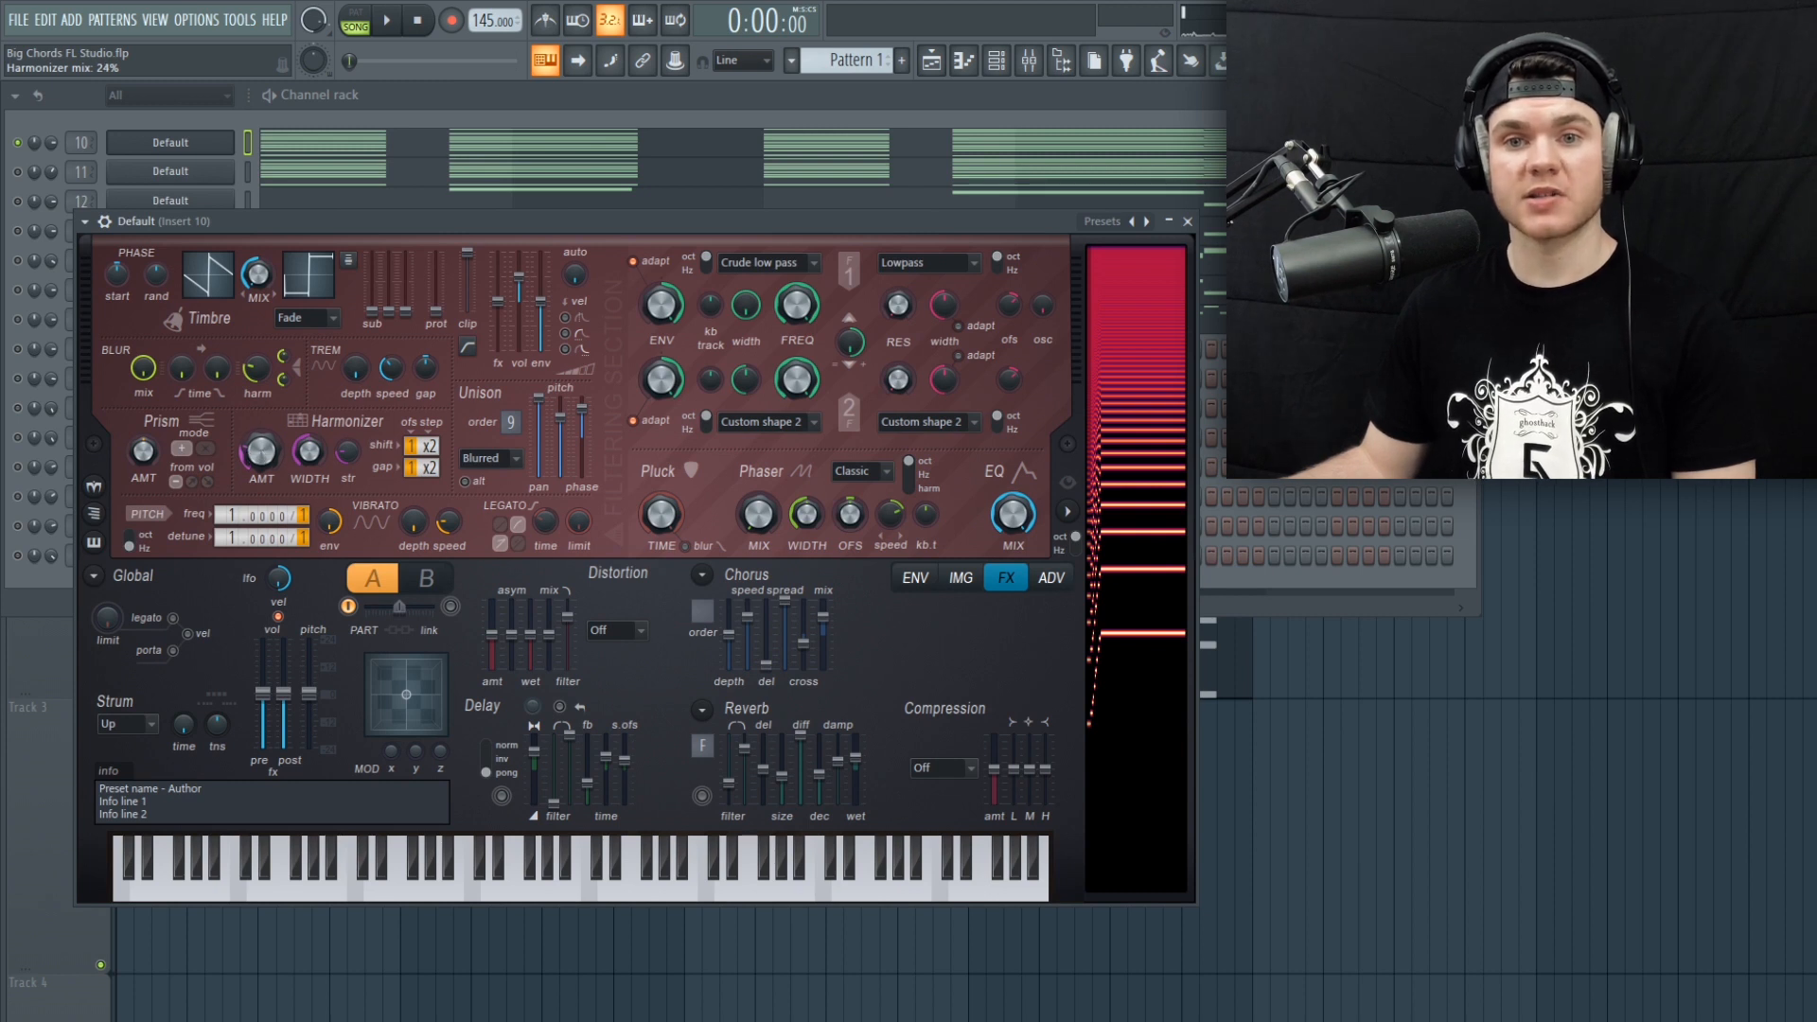
key(space)
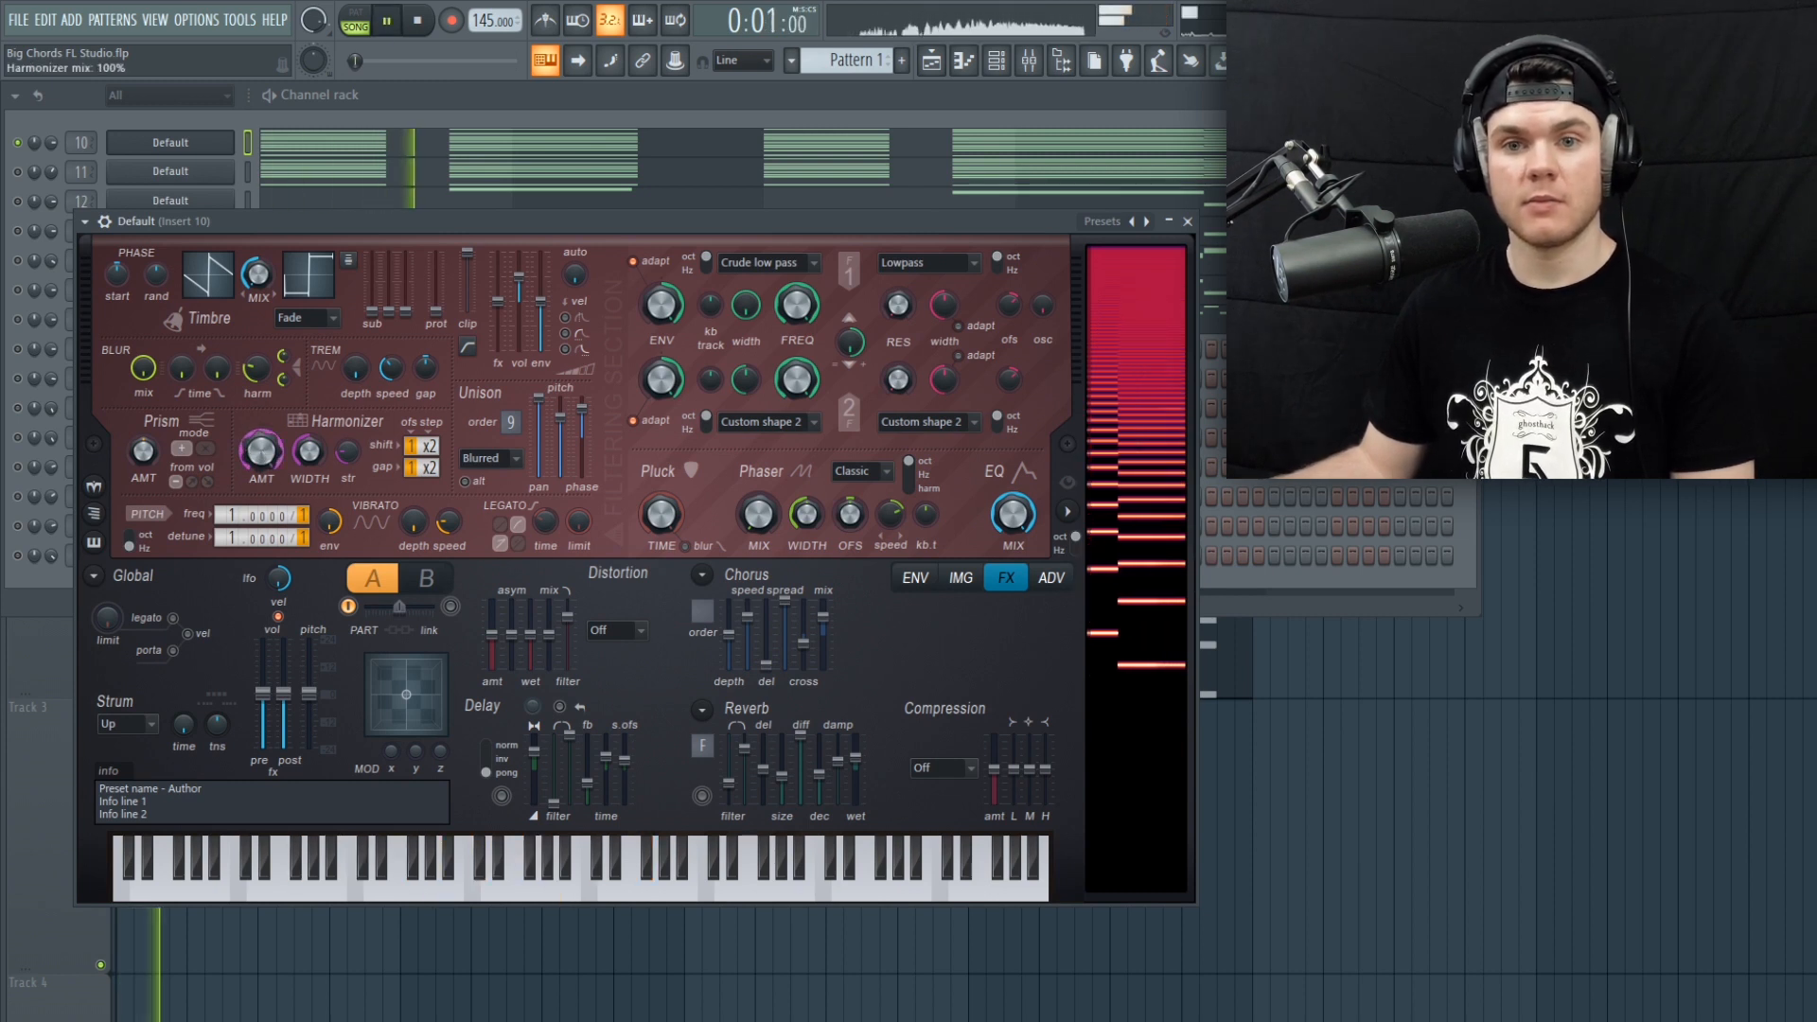
key(space)
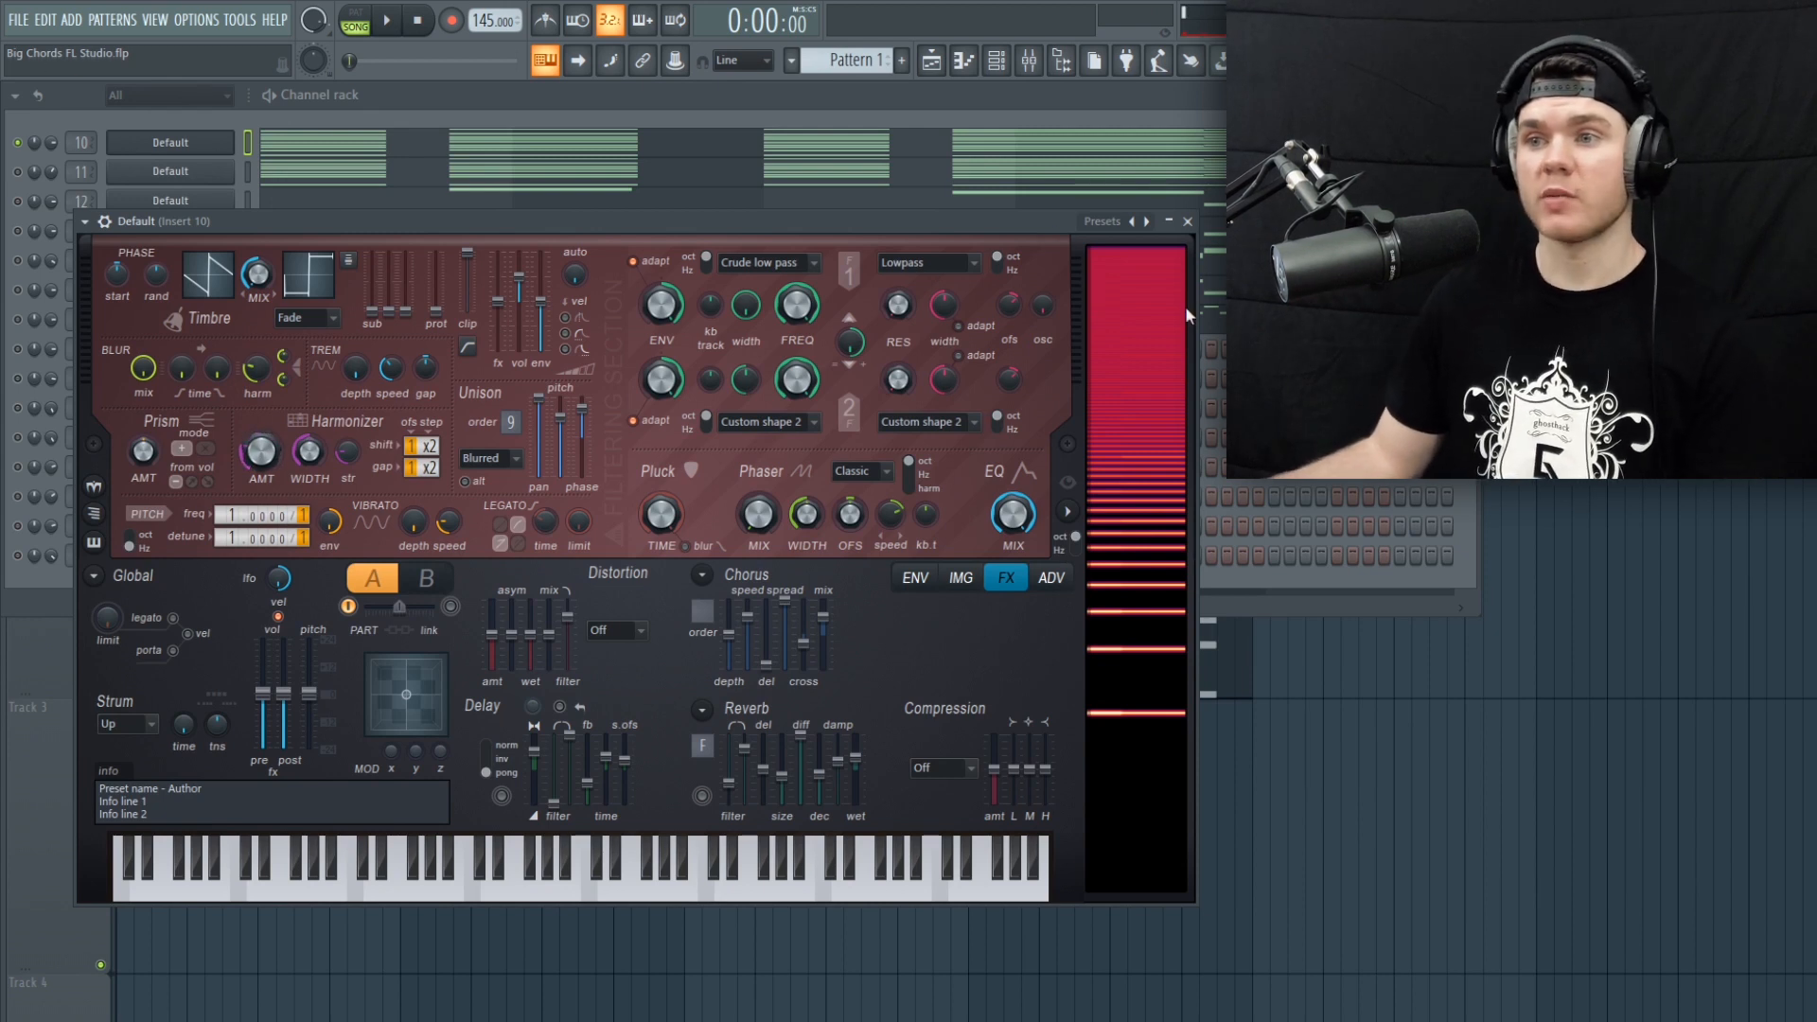
key(space)
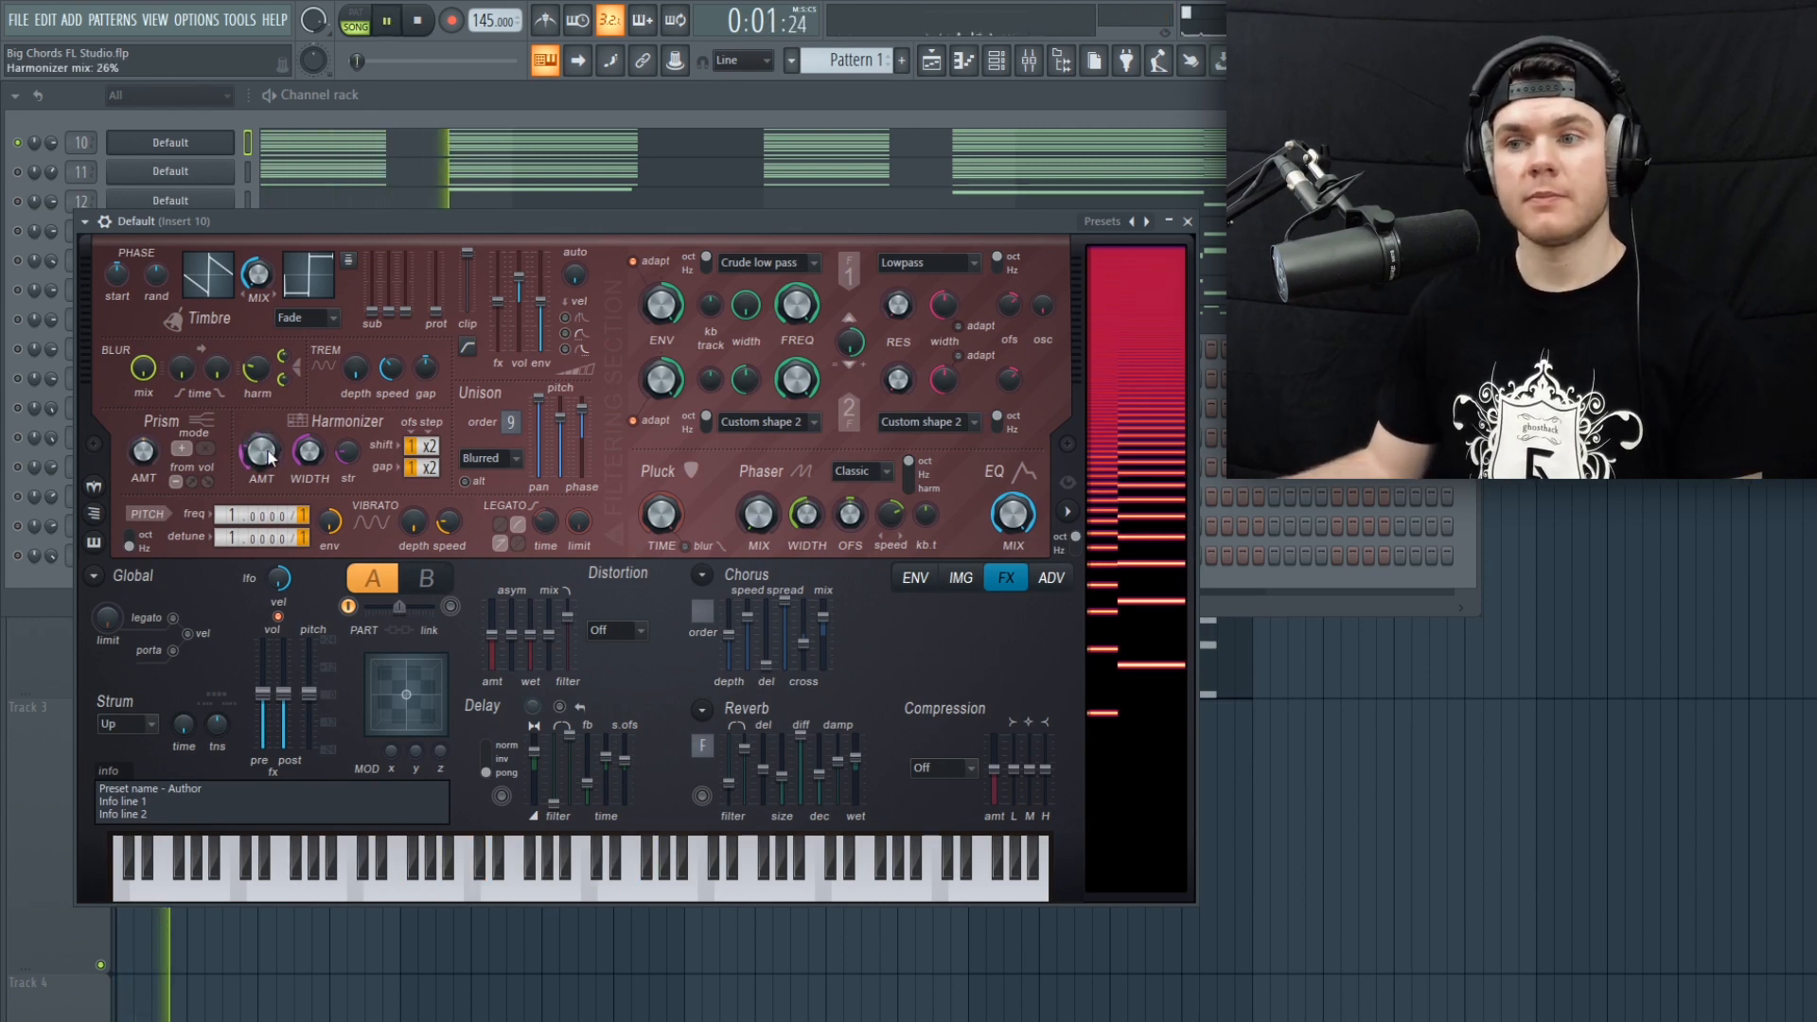
key(space)
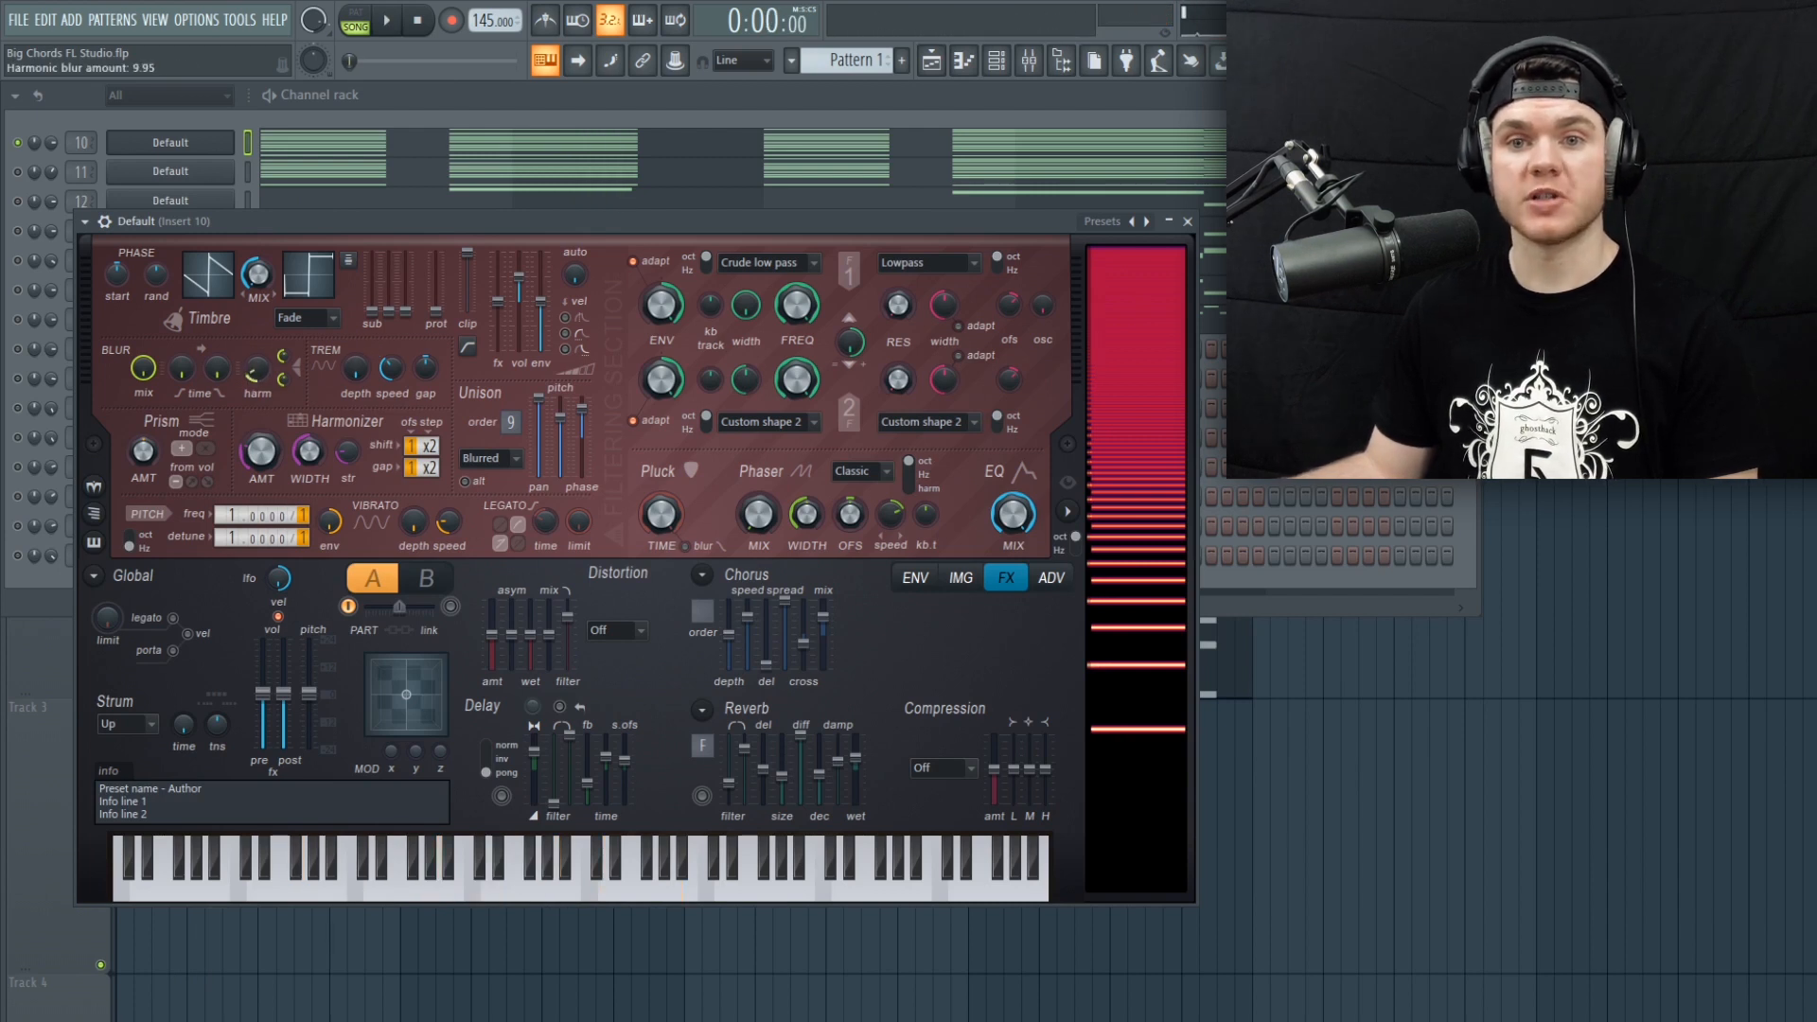
Step: Play the chords while trying Harmor's harmonic blur amount at up to 222.83, return it to about 9 and close the Harmor window
key(space)
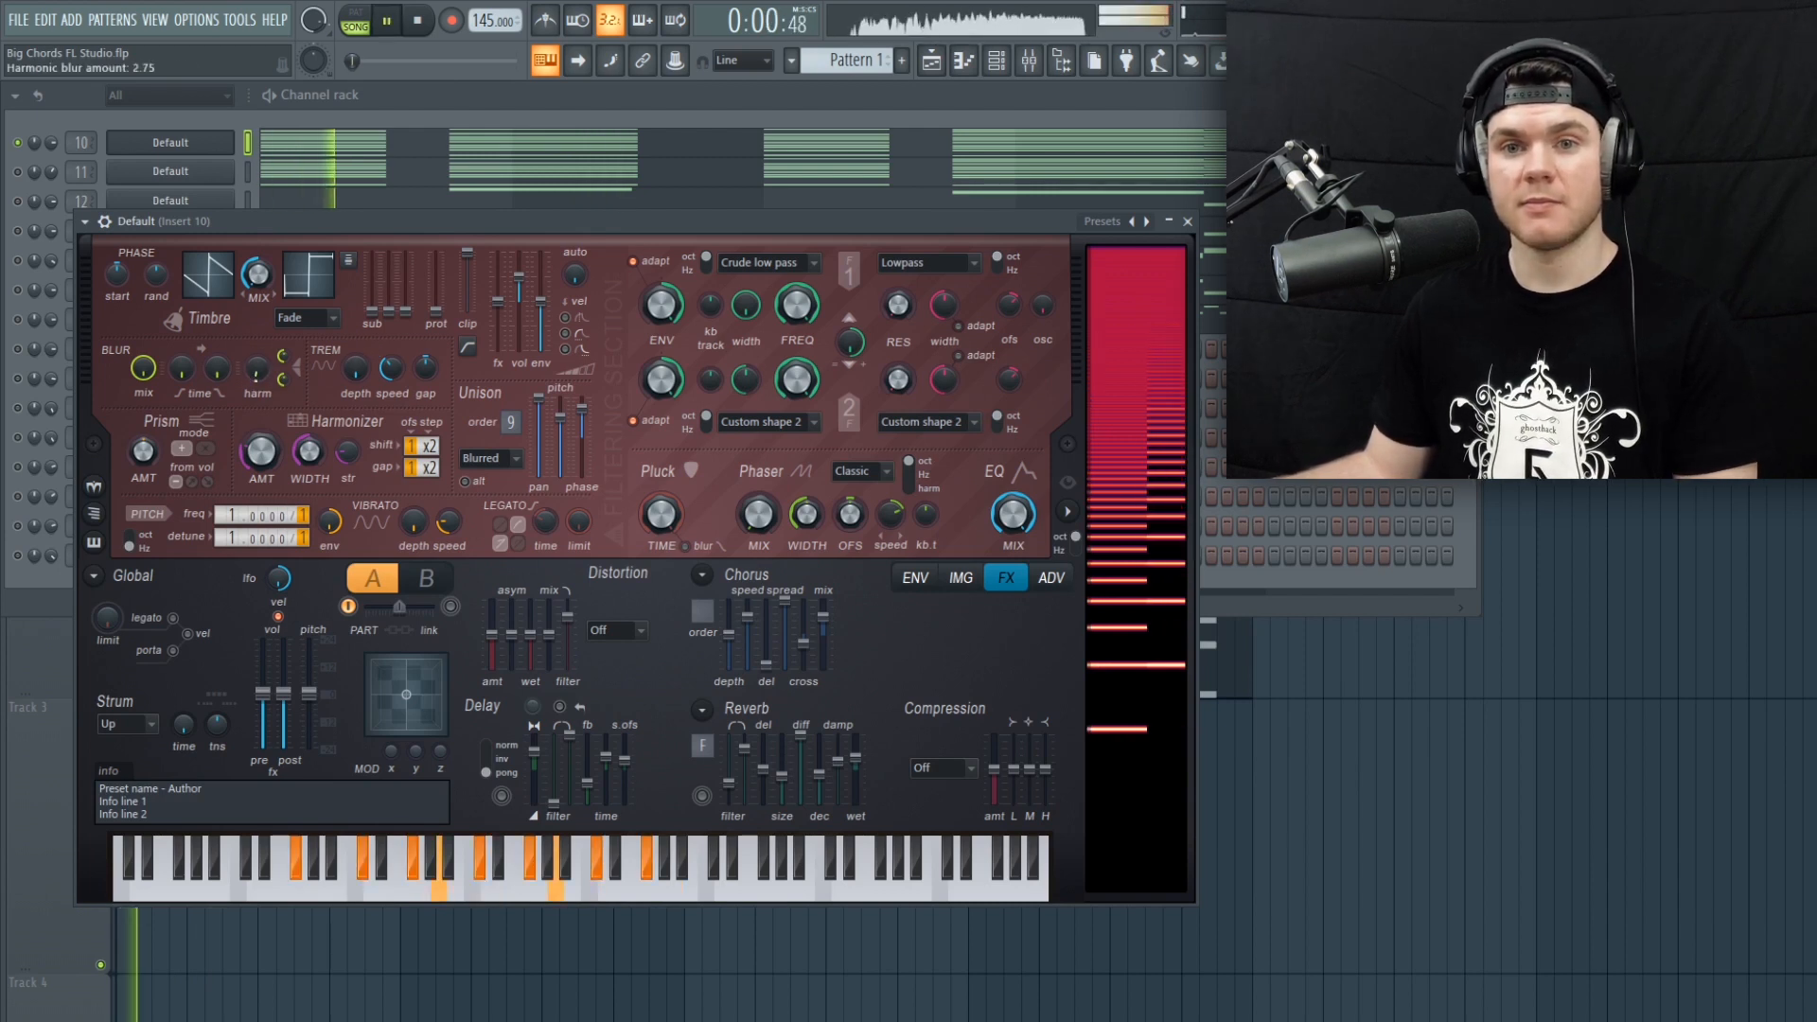
drag(258, 374, 257, 324)
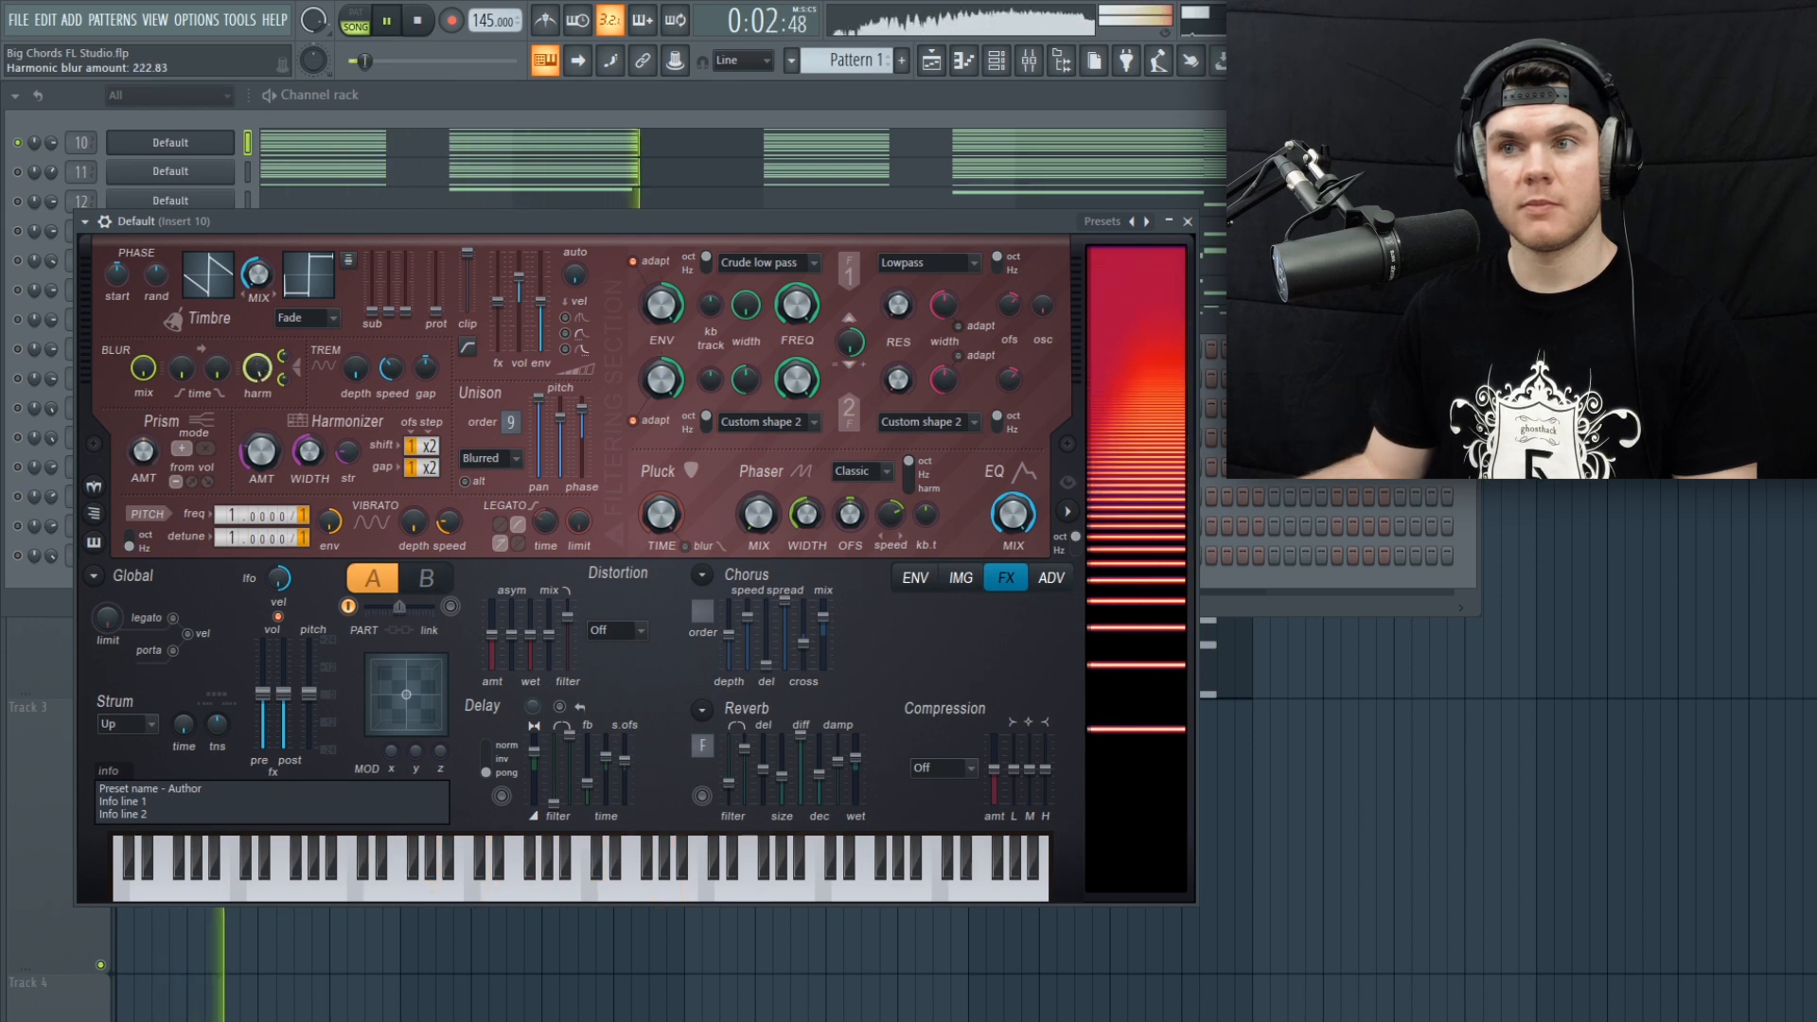
key(space)
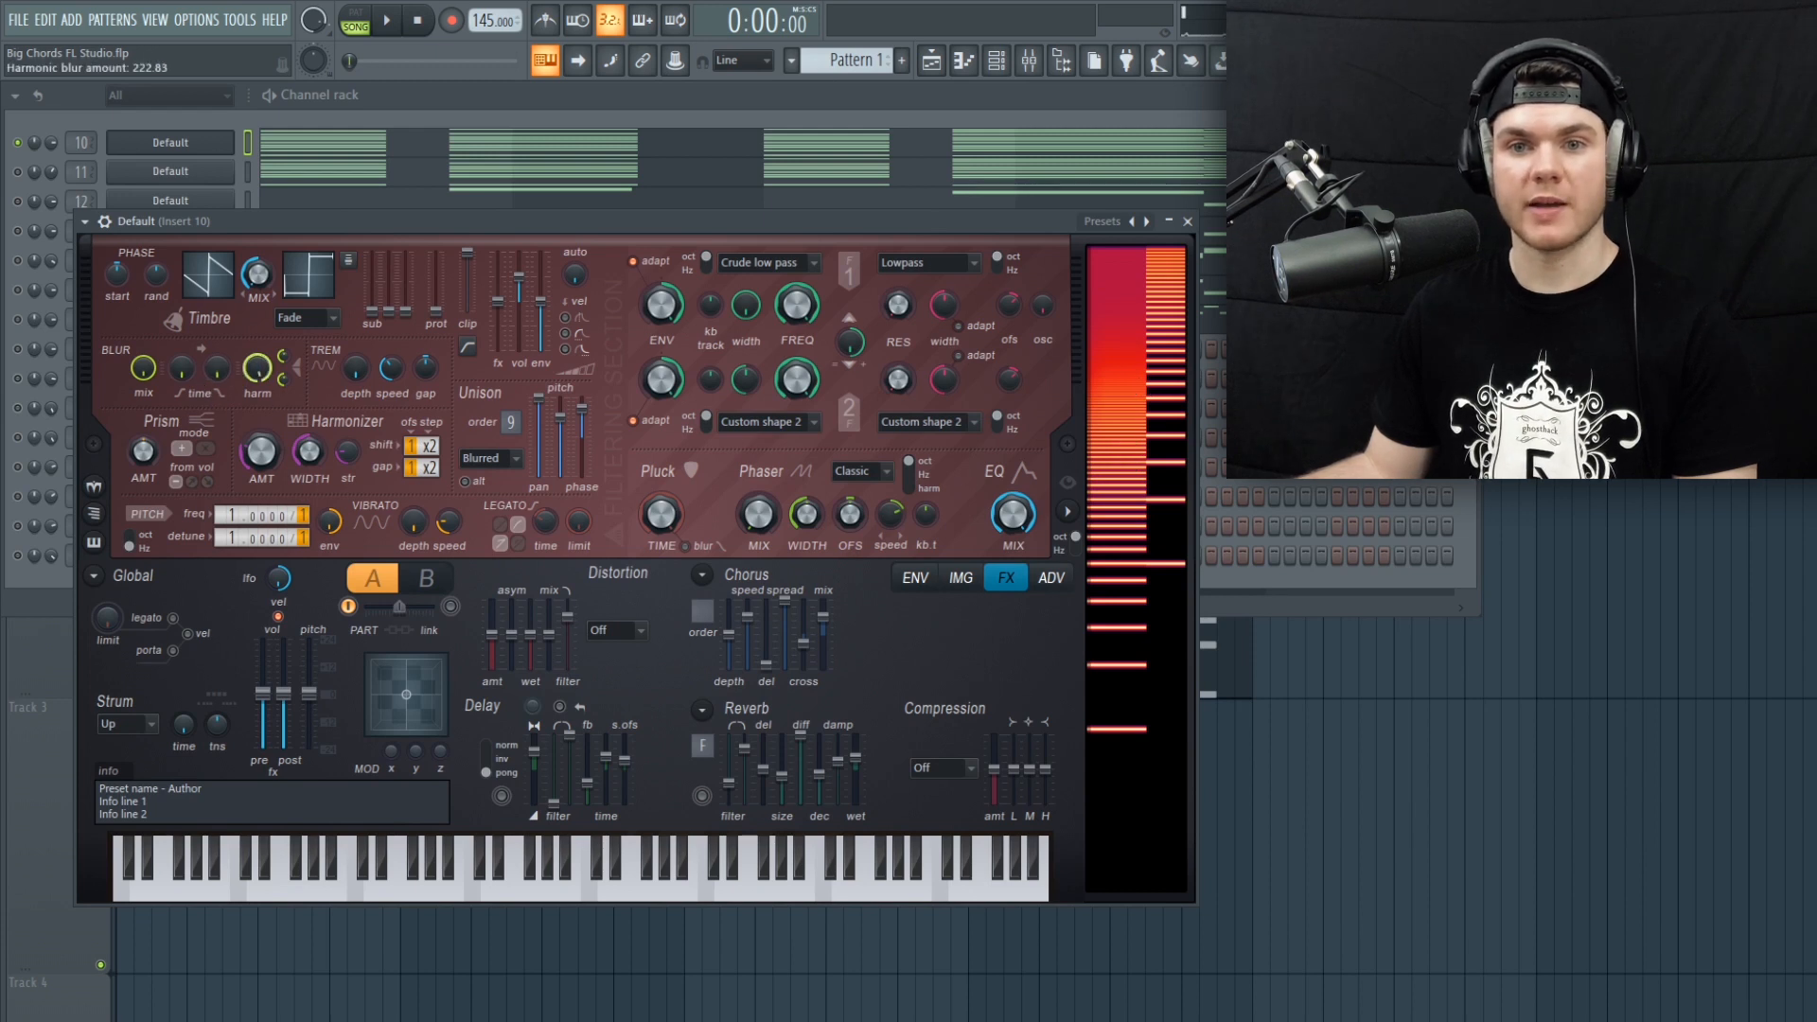
drag(257, 367, 257, 421)
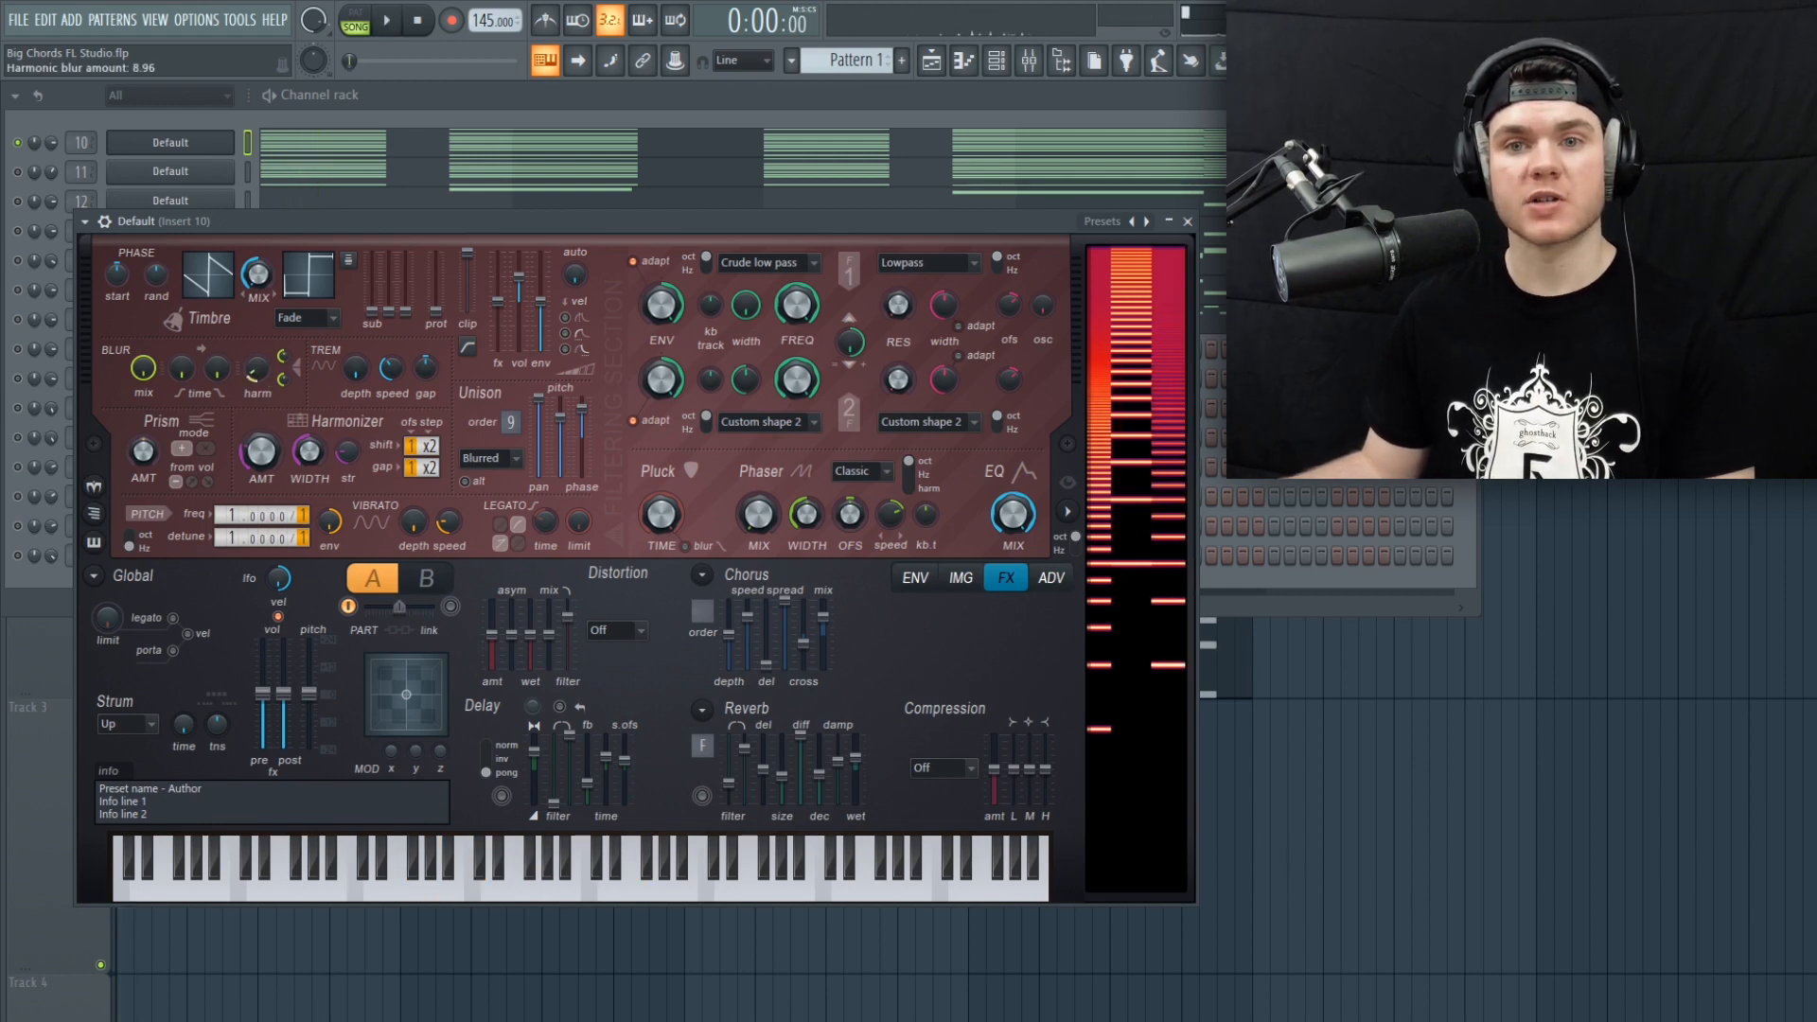
drag(265, 378, 257, 381)
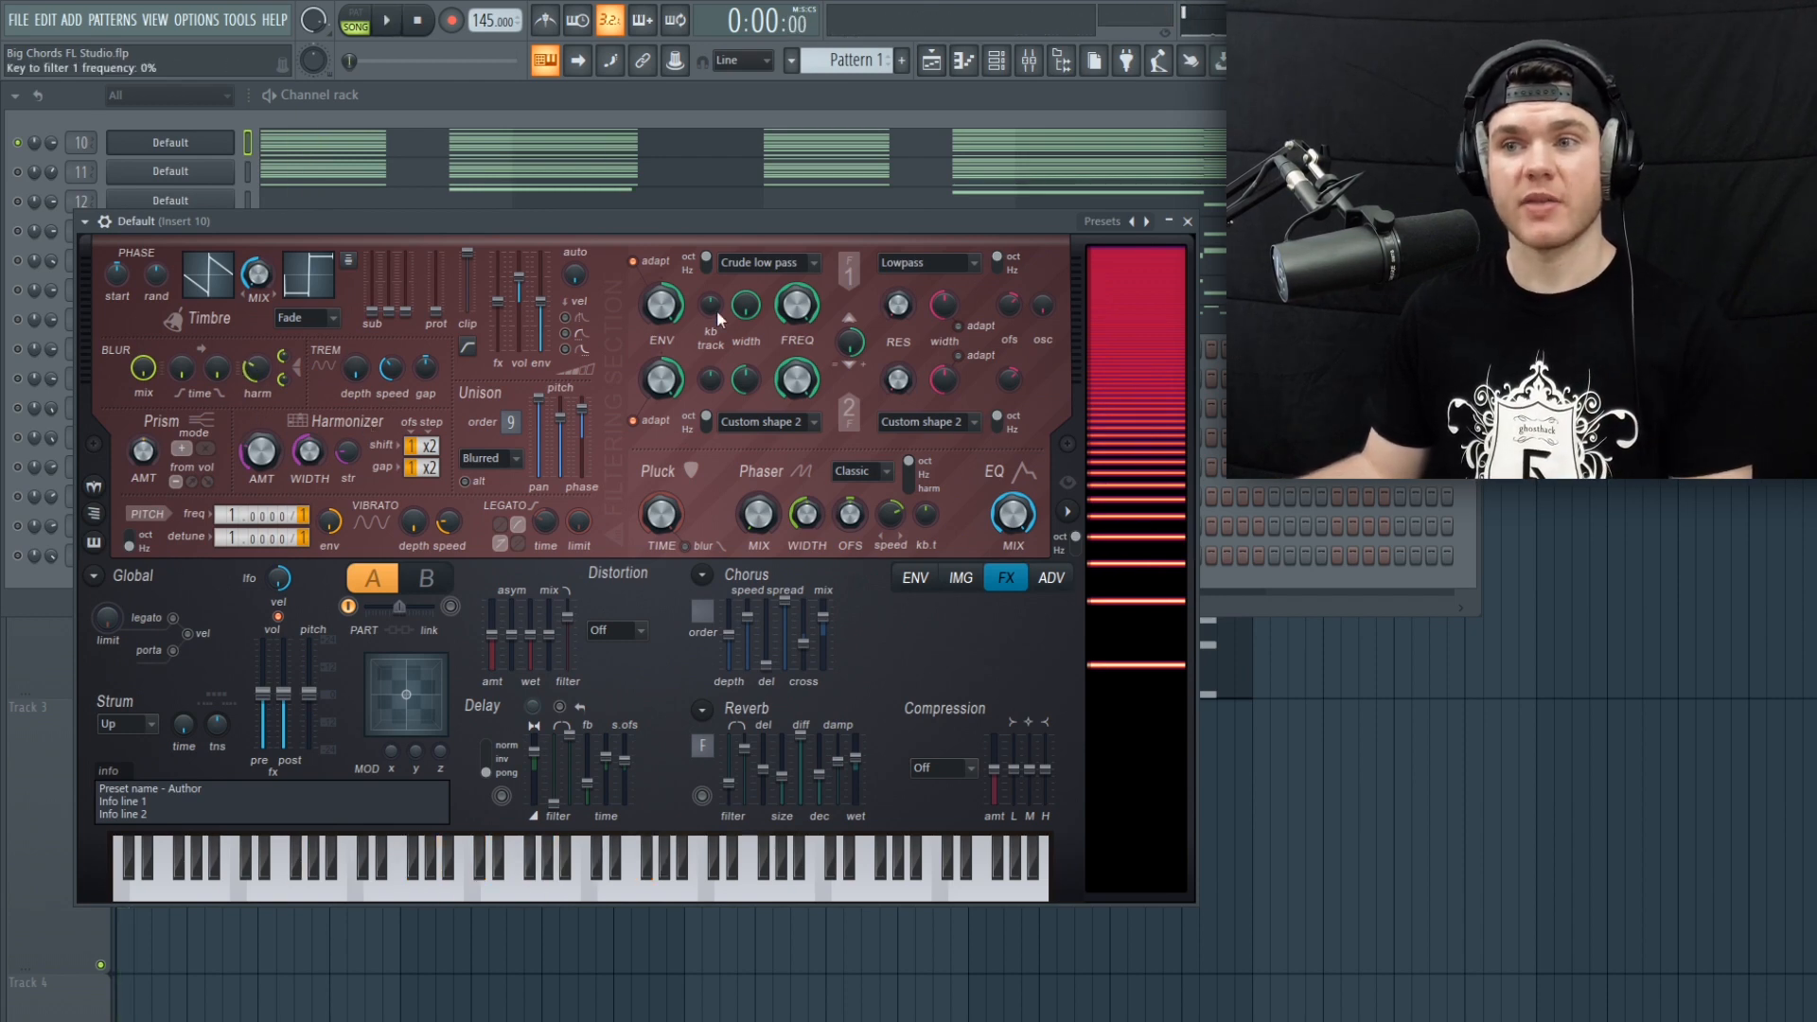
click(1188, 221)
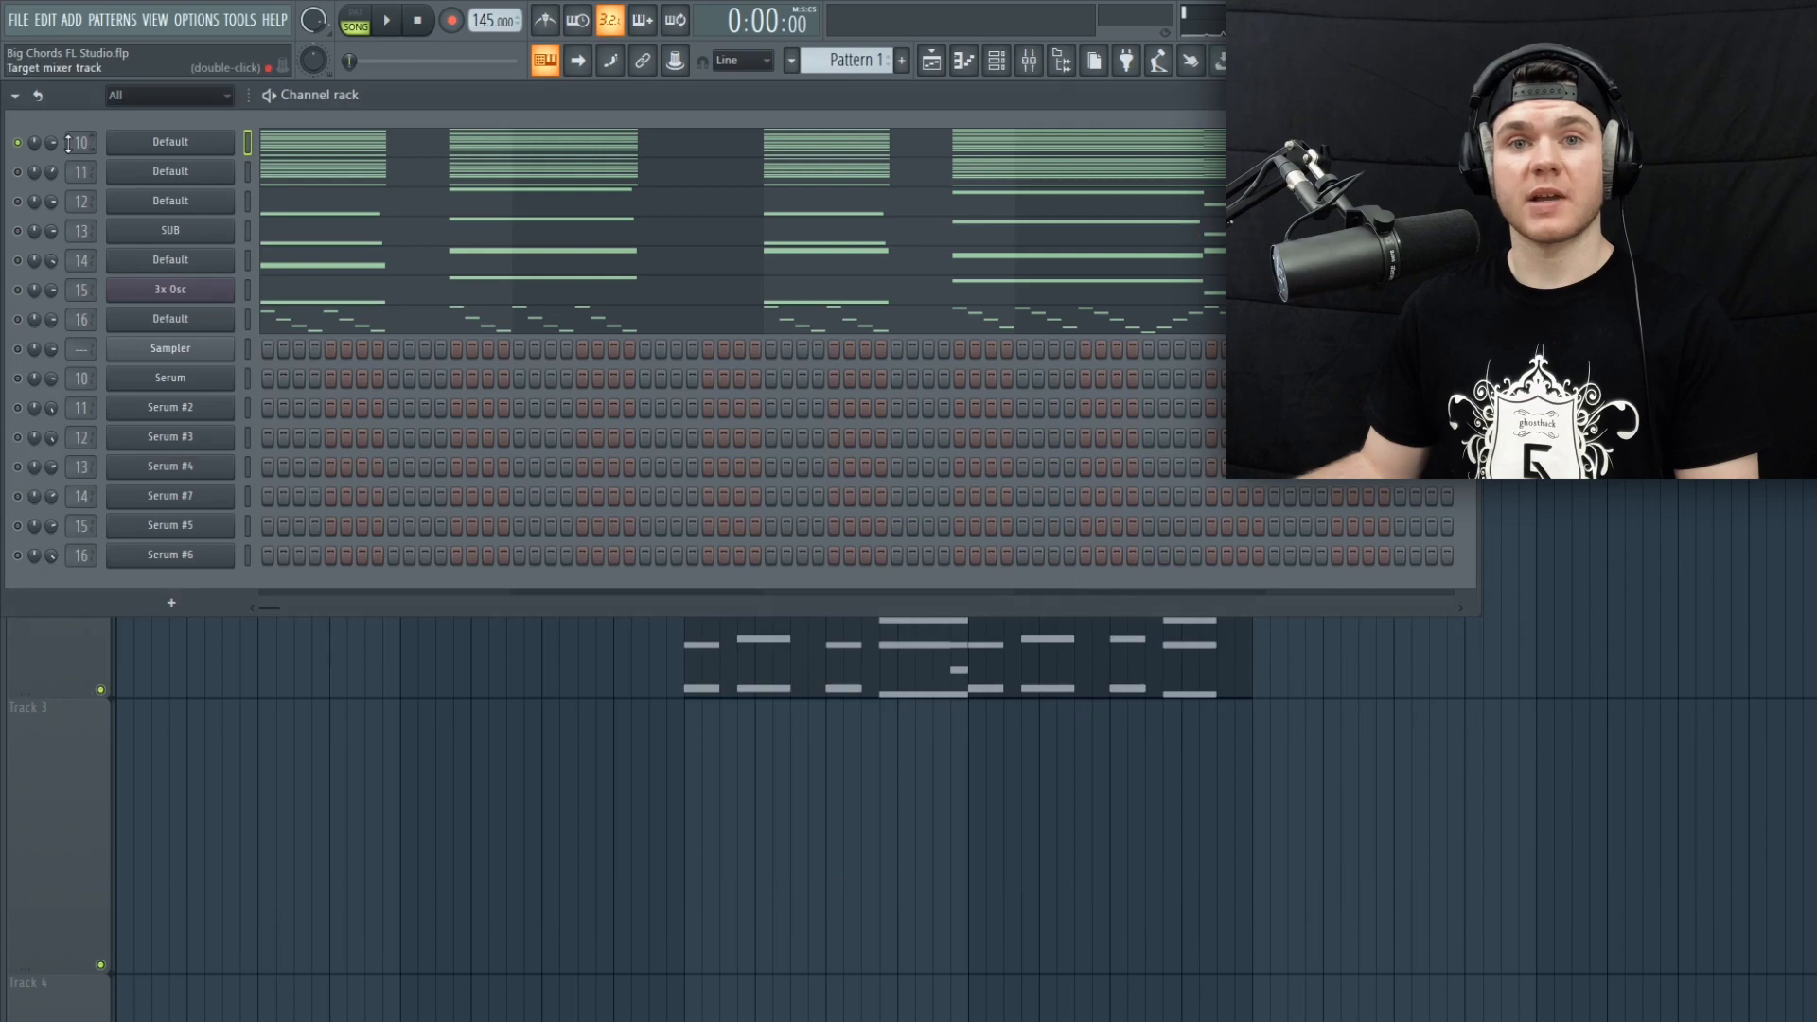
Step: Solo the Default channel on mixer track 11, open its Harmor window fully in view and play the chords, then close it
click(180, 173)
drag(321, 257, 378, 225)
key(space)
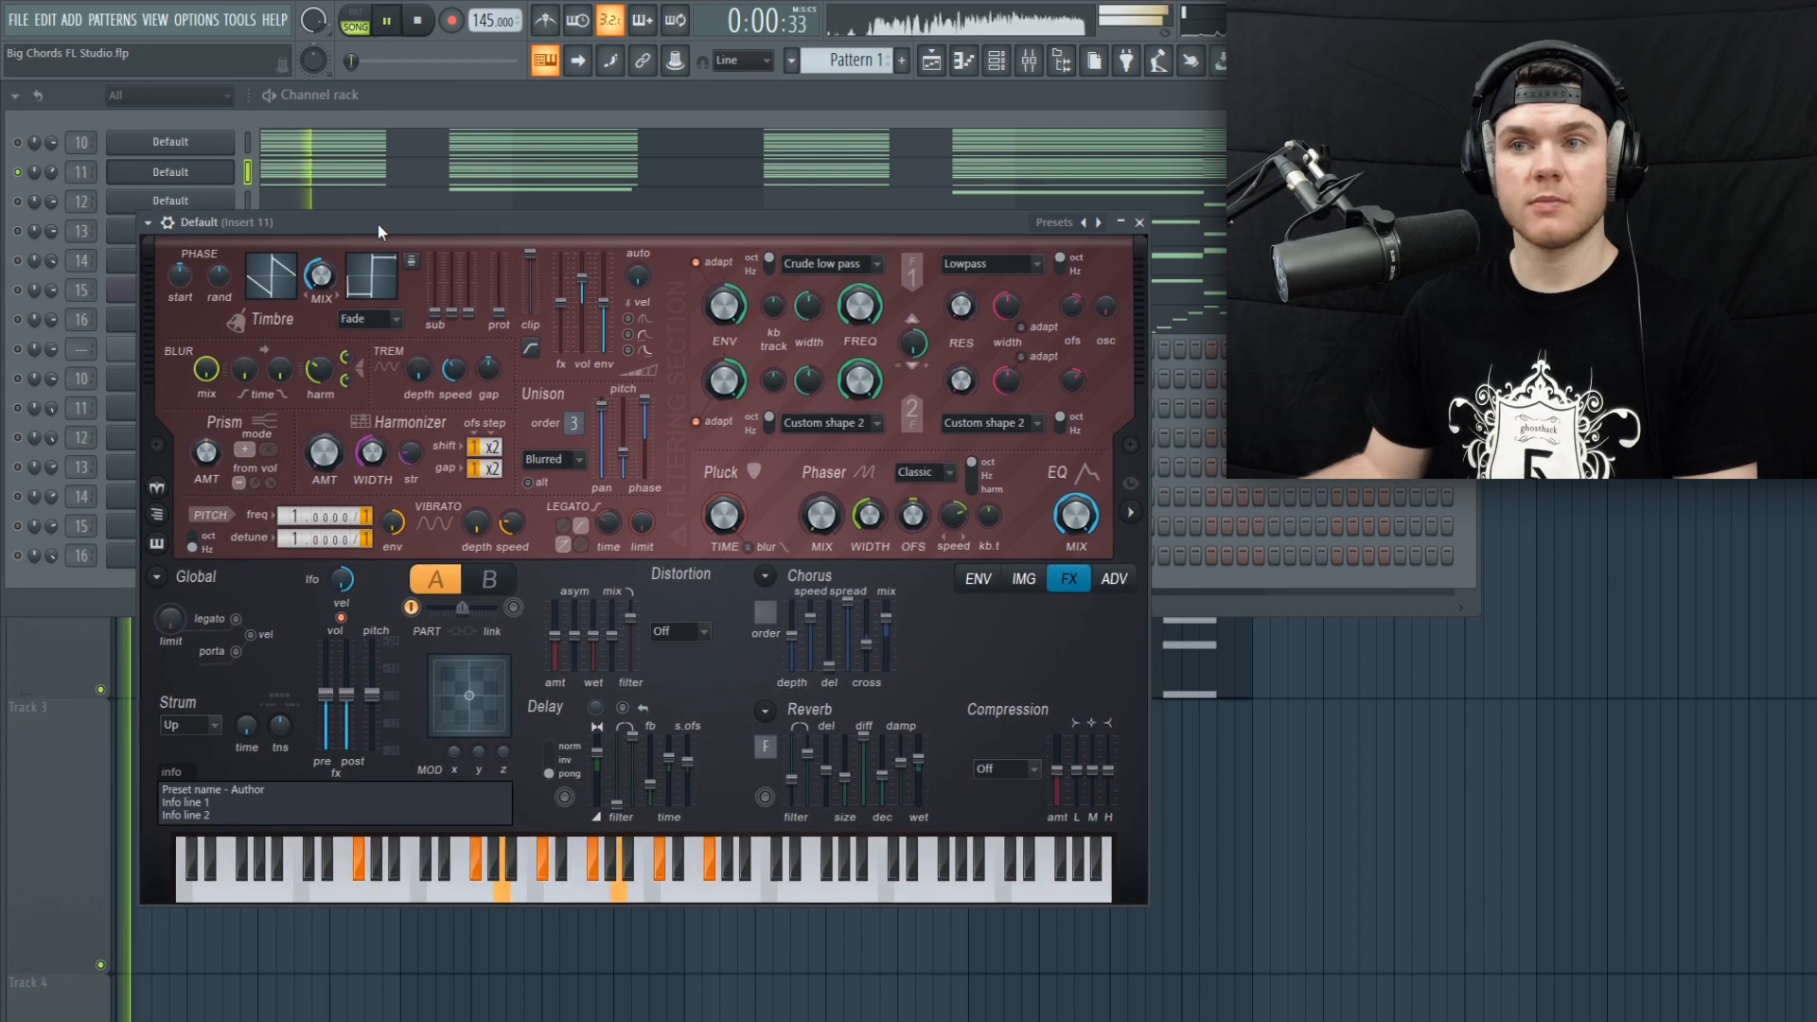
key(space)
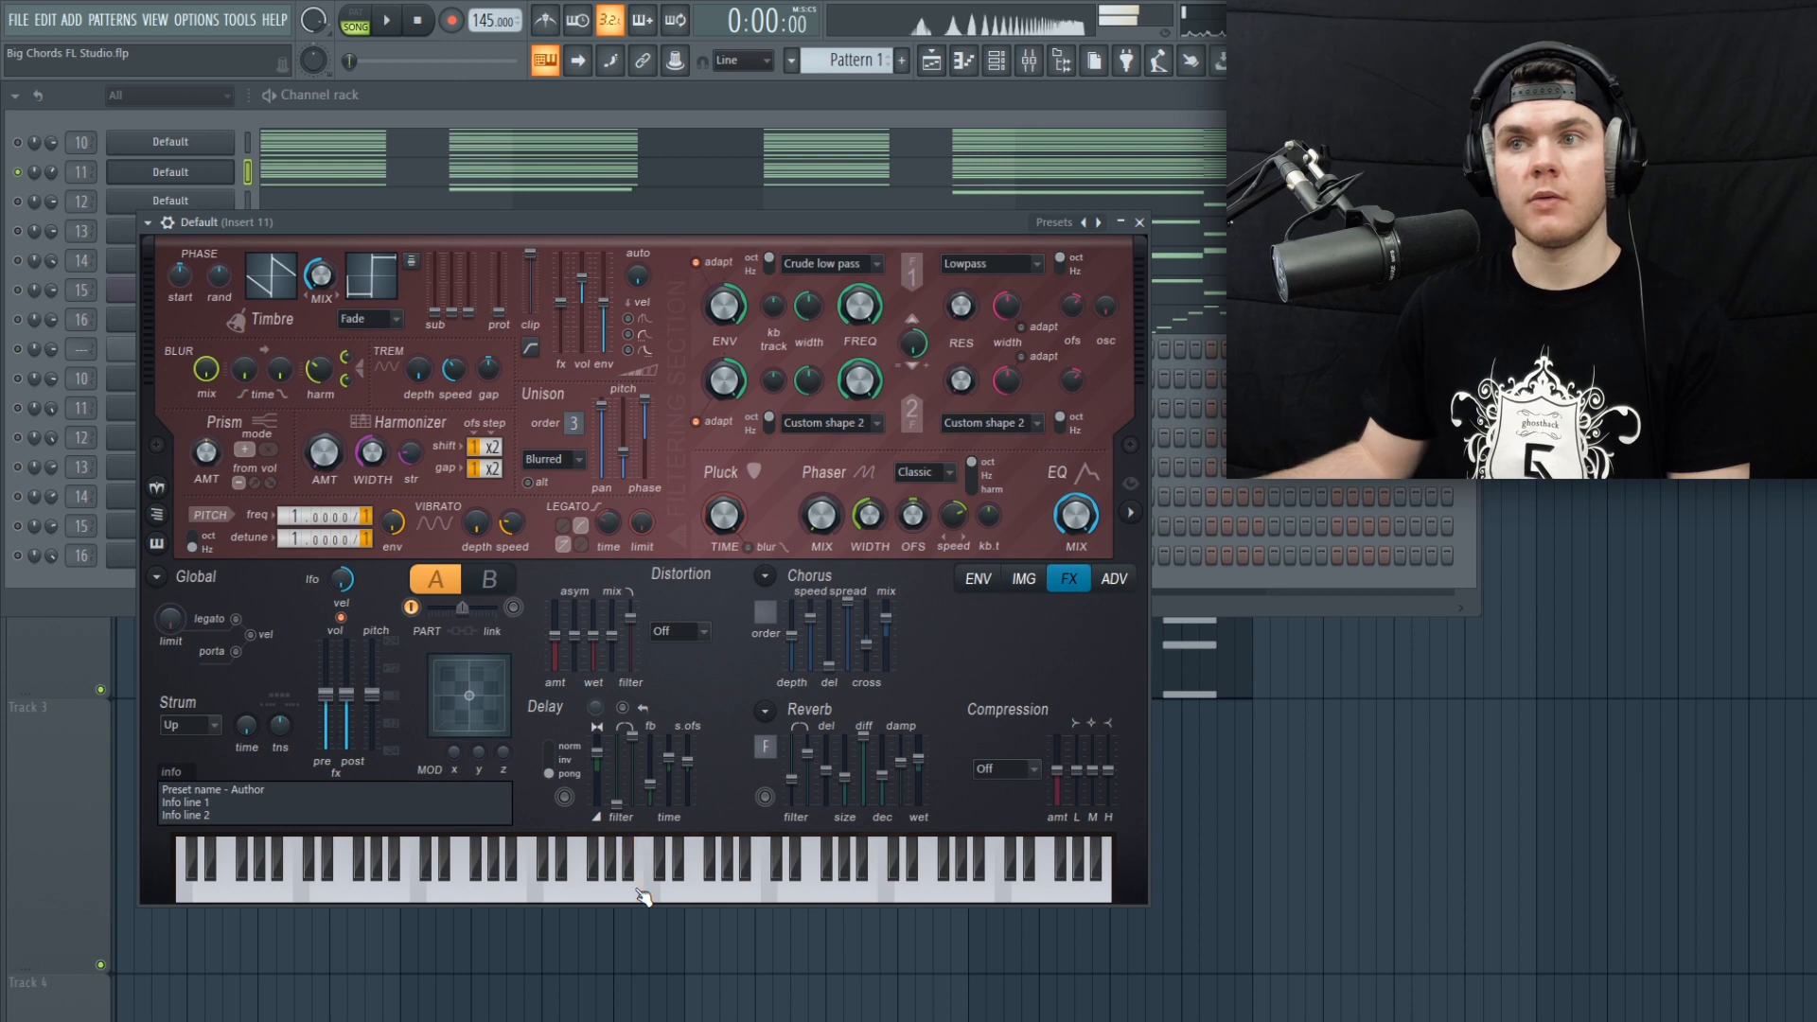
key(space)
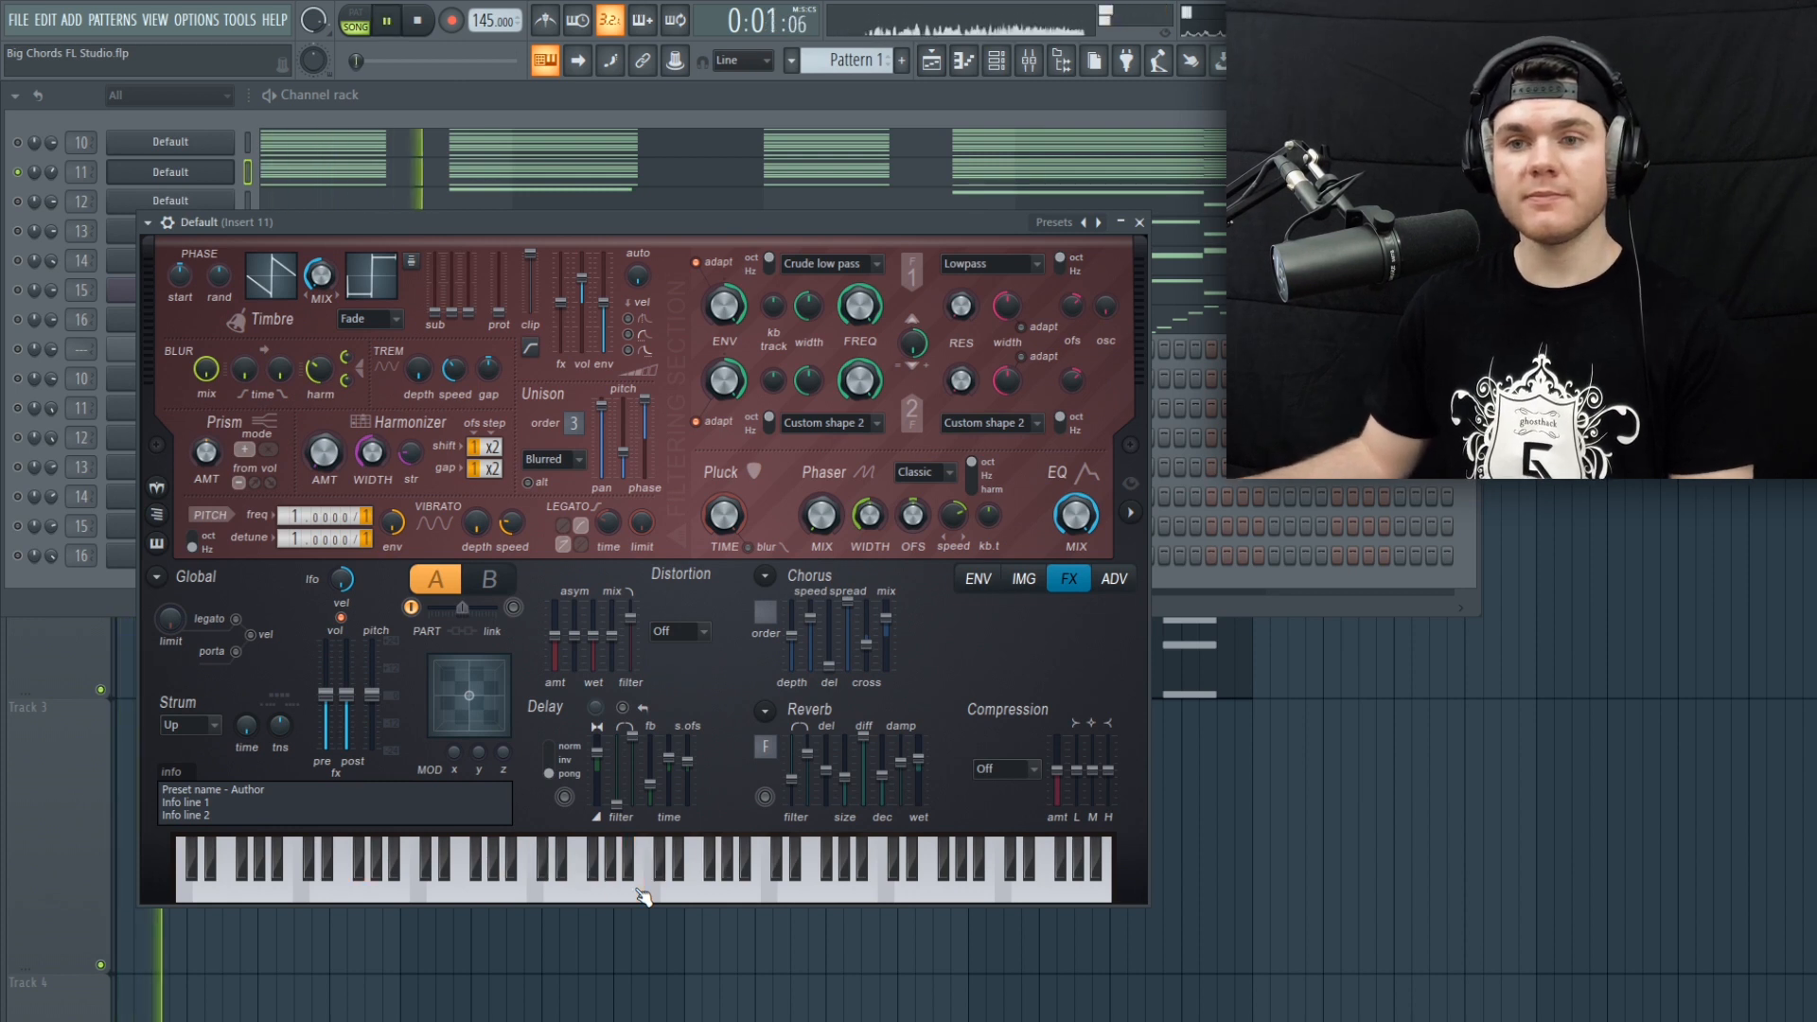
key(space)
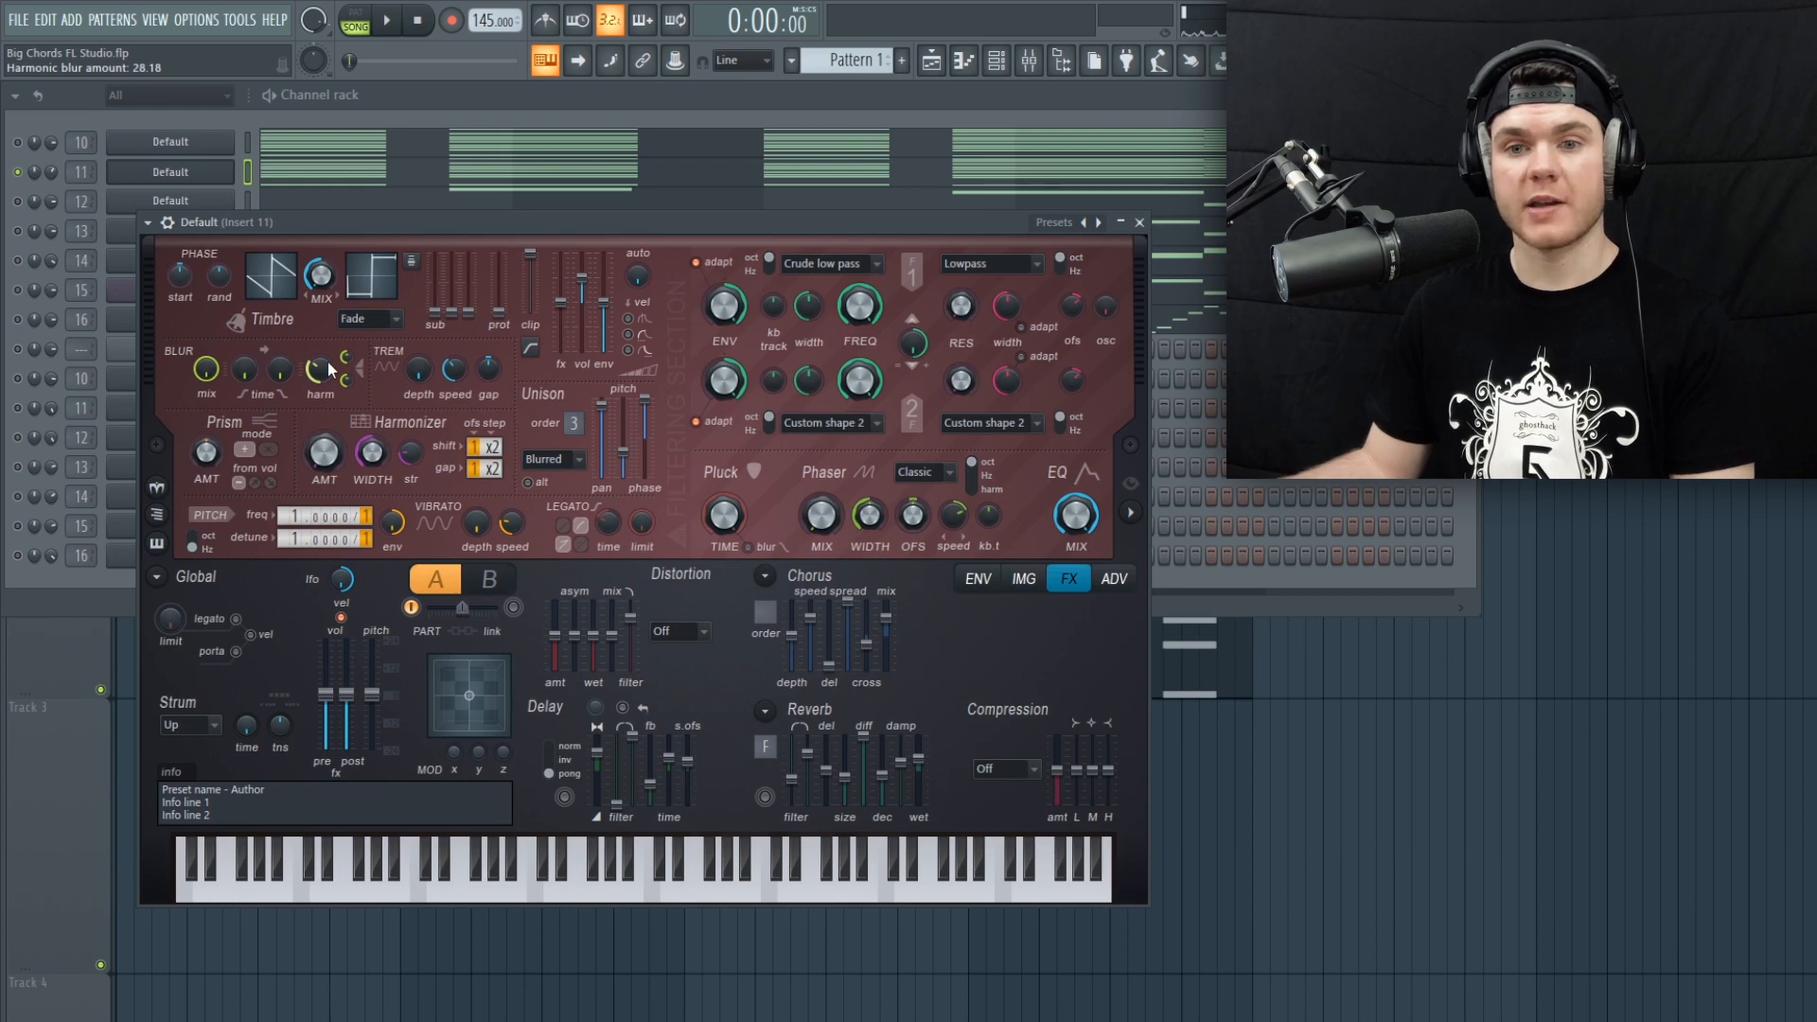
click(1140, 224)
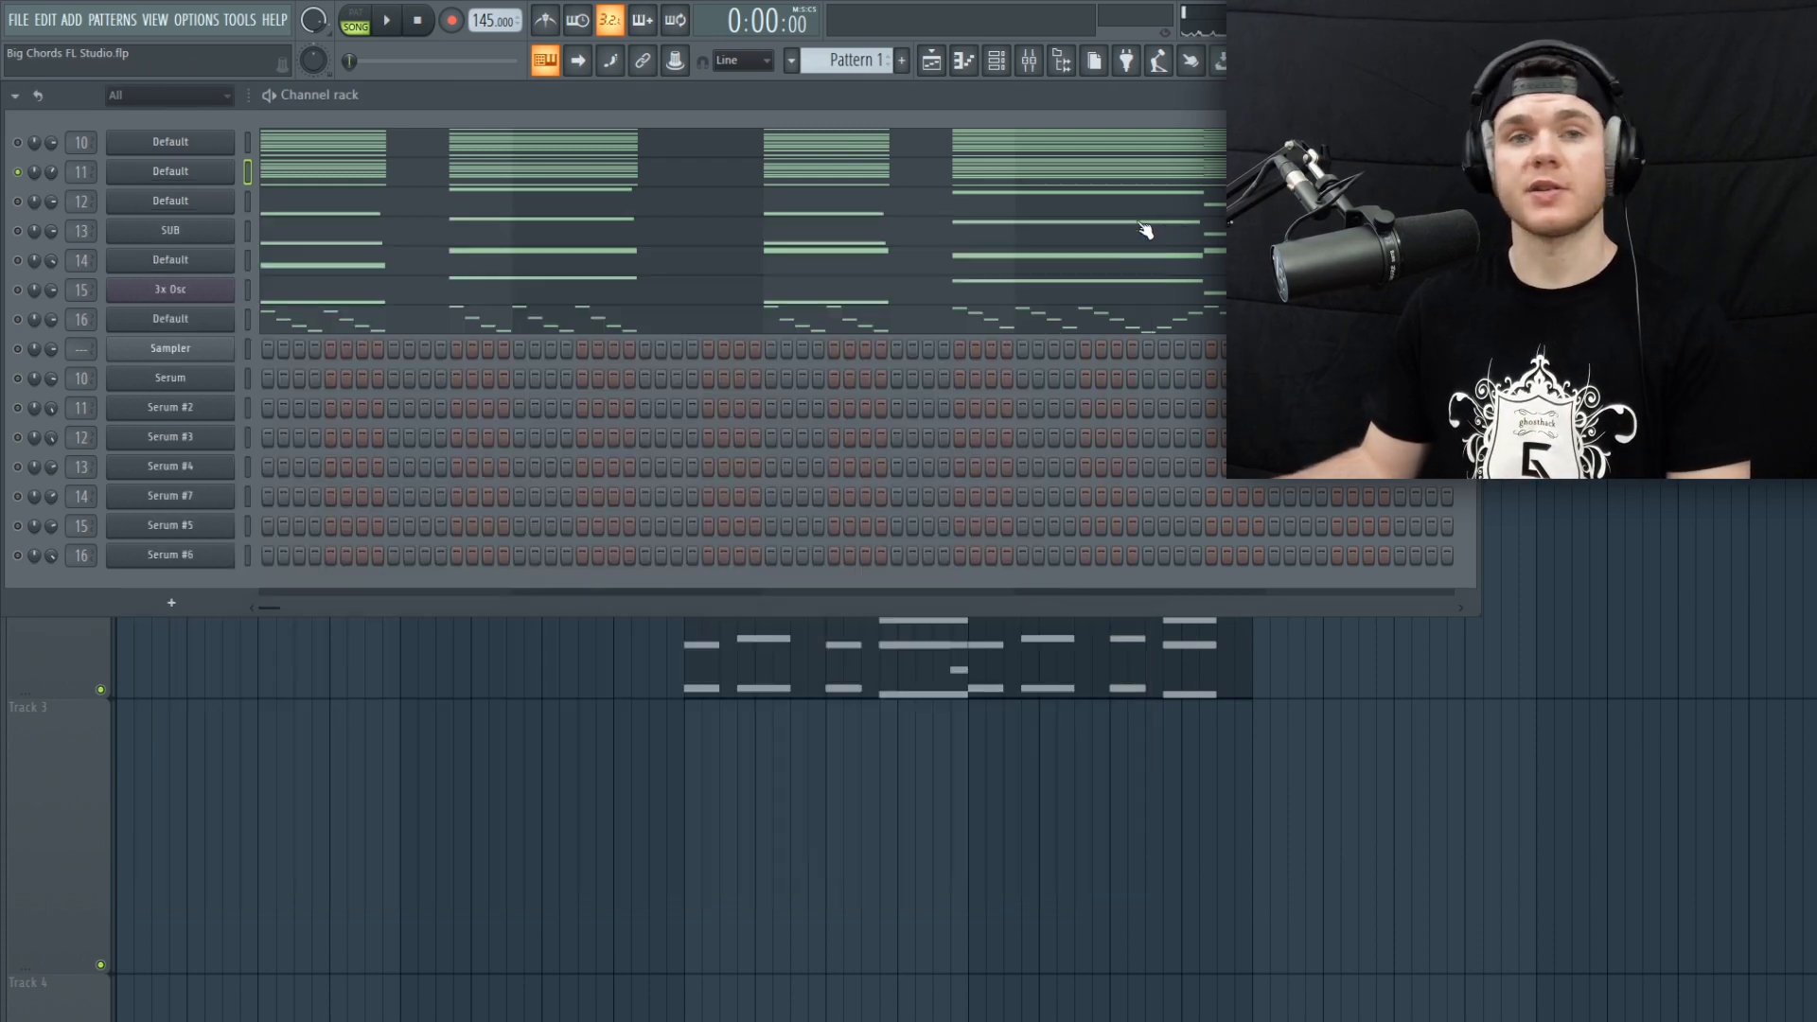
Step: Solo the Default channel on mixer track 12, bring its Harmor window fully into view and play the layer
click(177, 201)
drag(366, 275, 491, 193)
key(space)
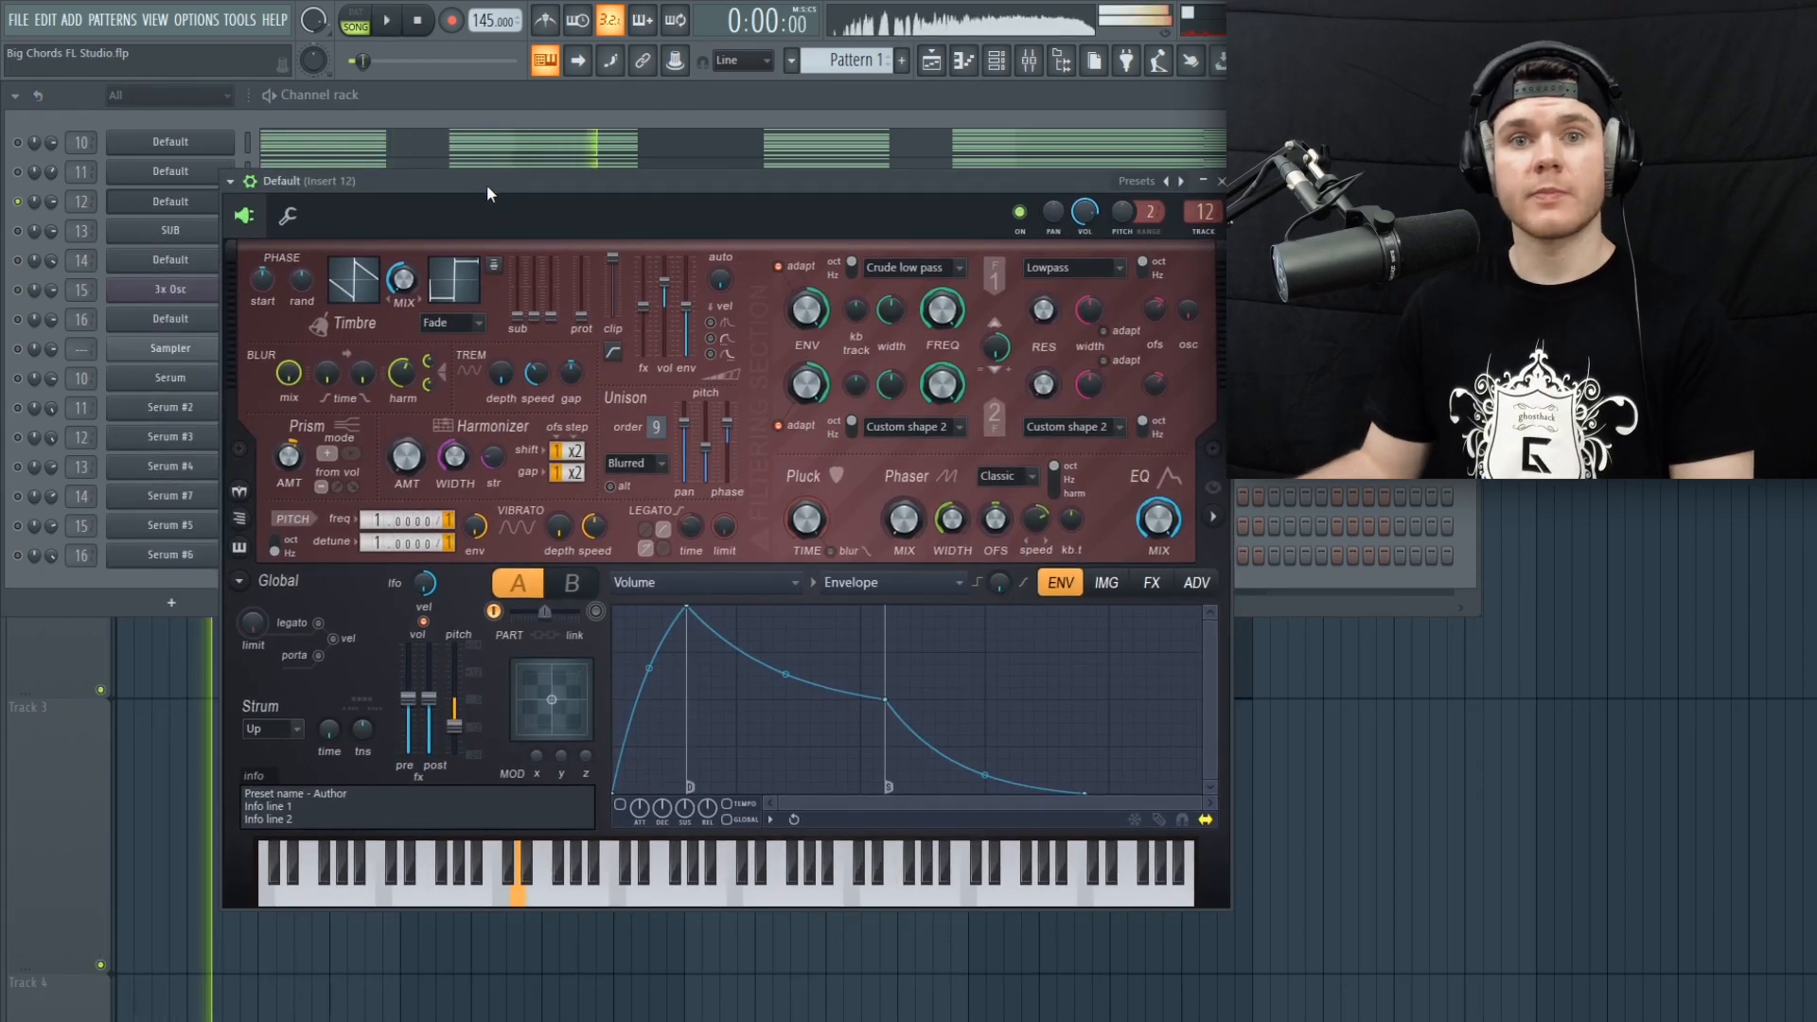
key(space)
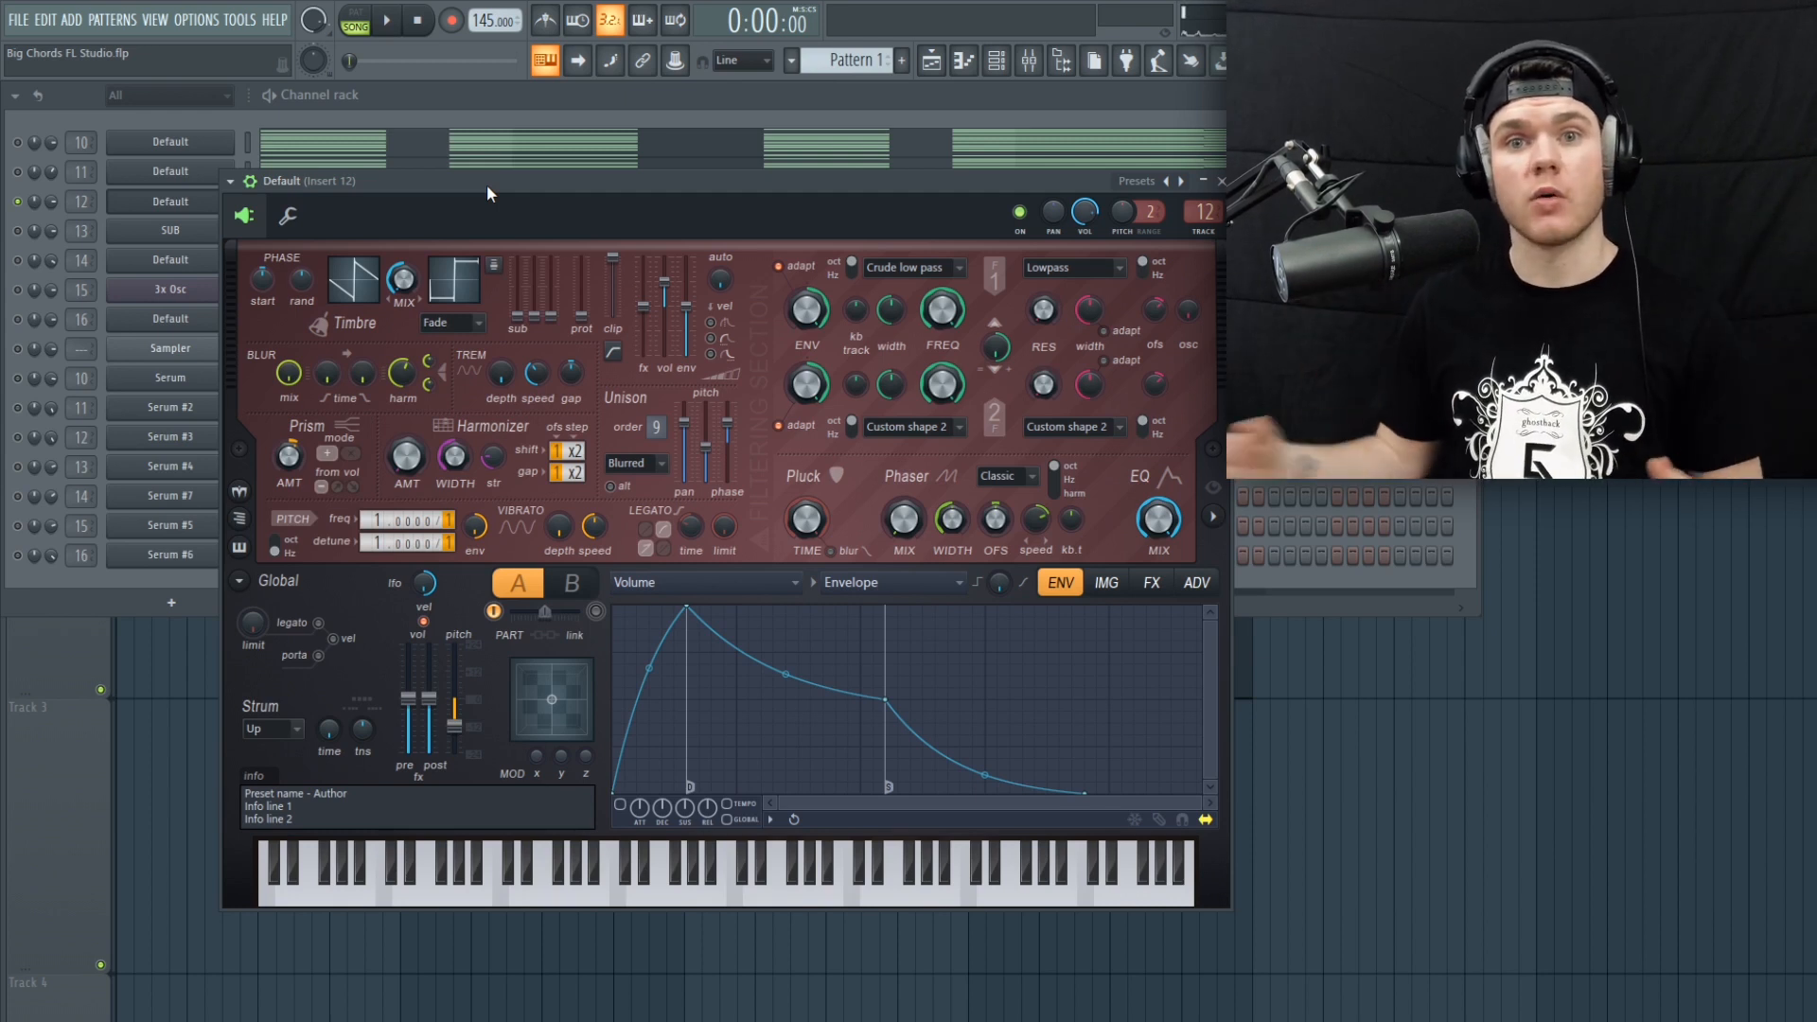
click(182, 201)
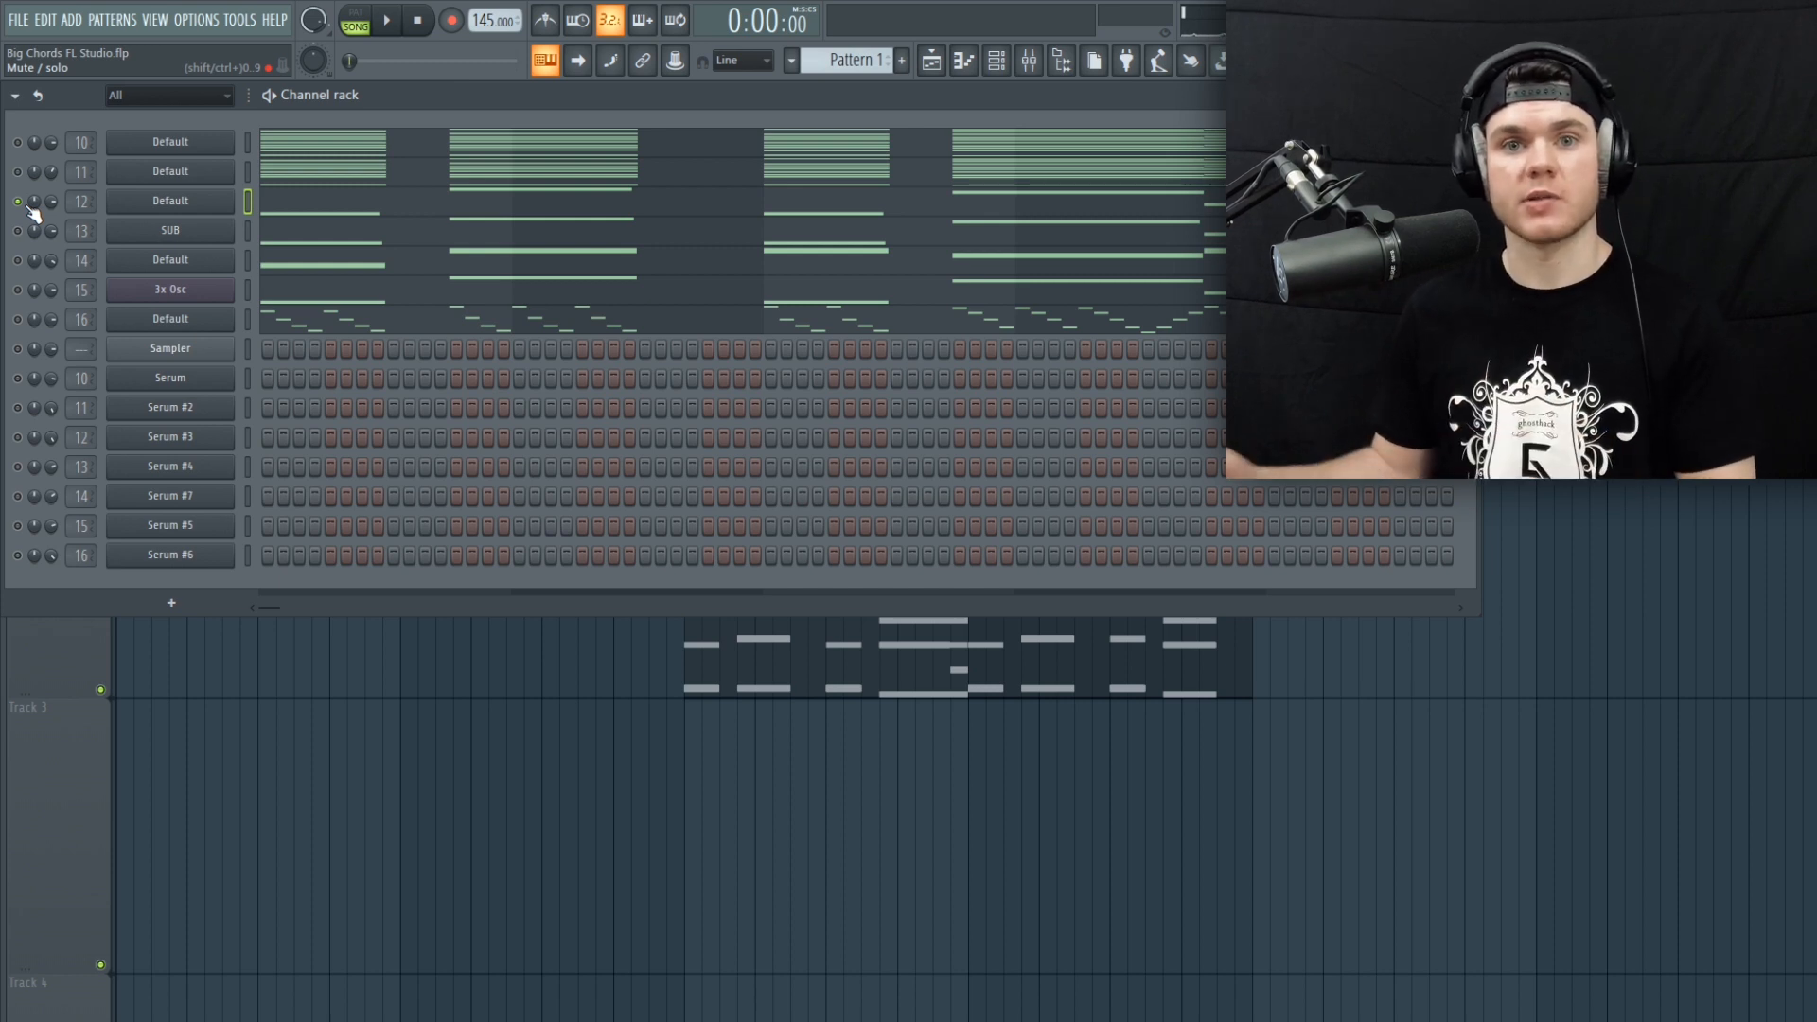
click(157, 210)
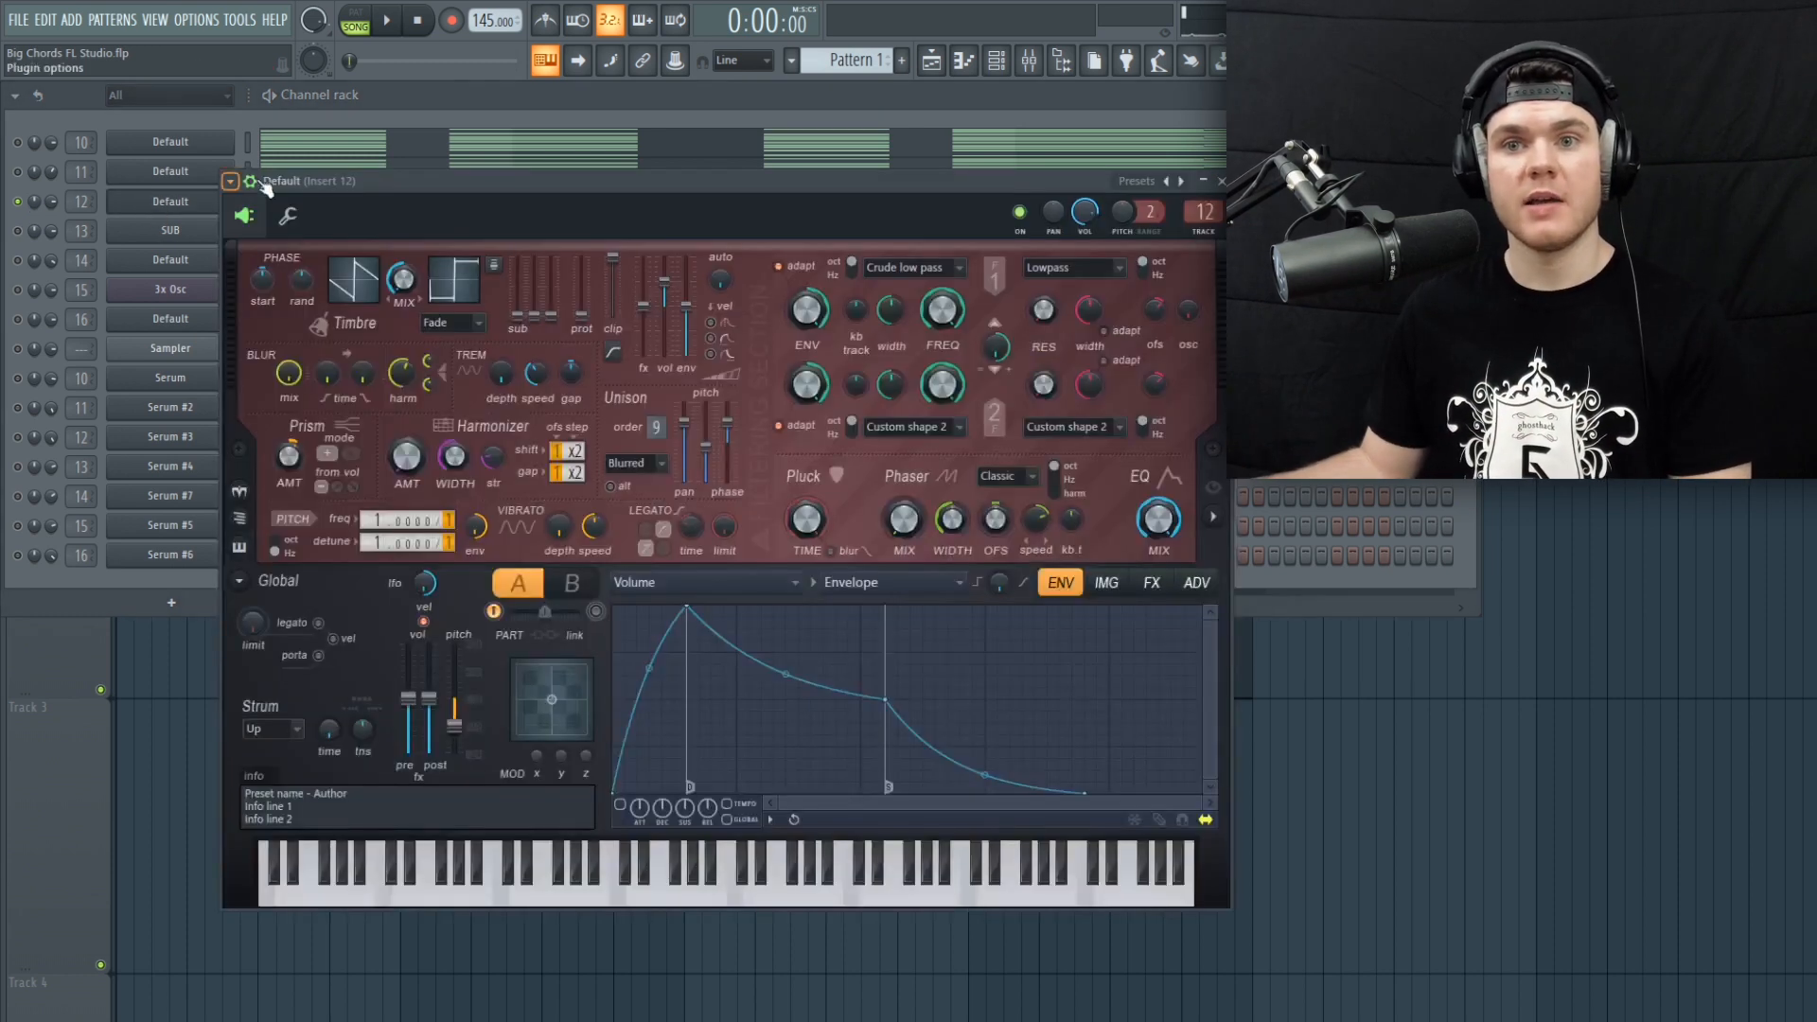
drag(368, 189, 361, 187)
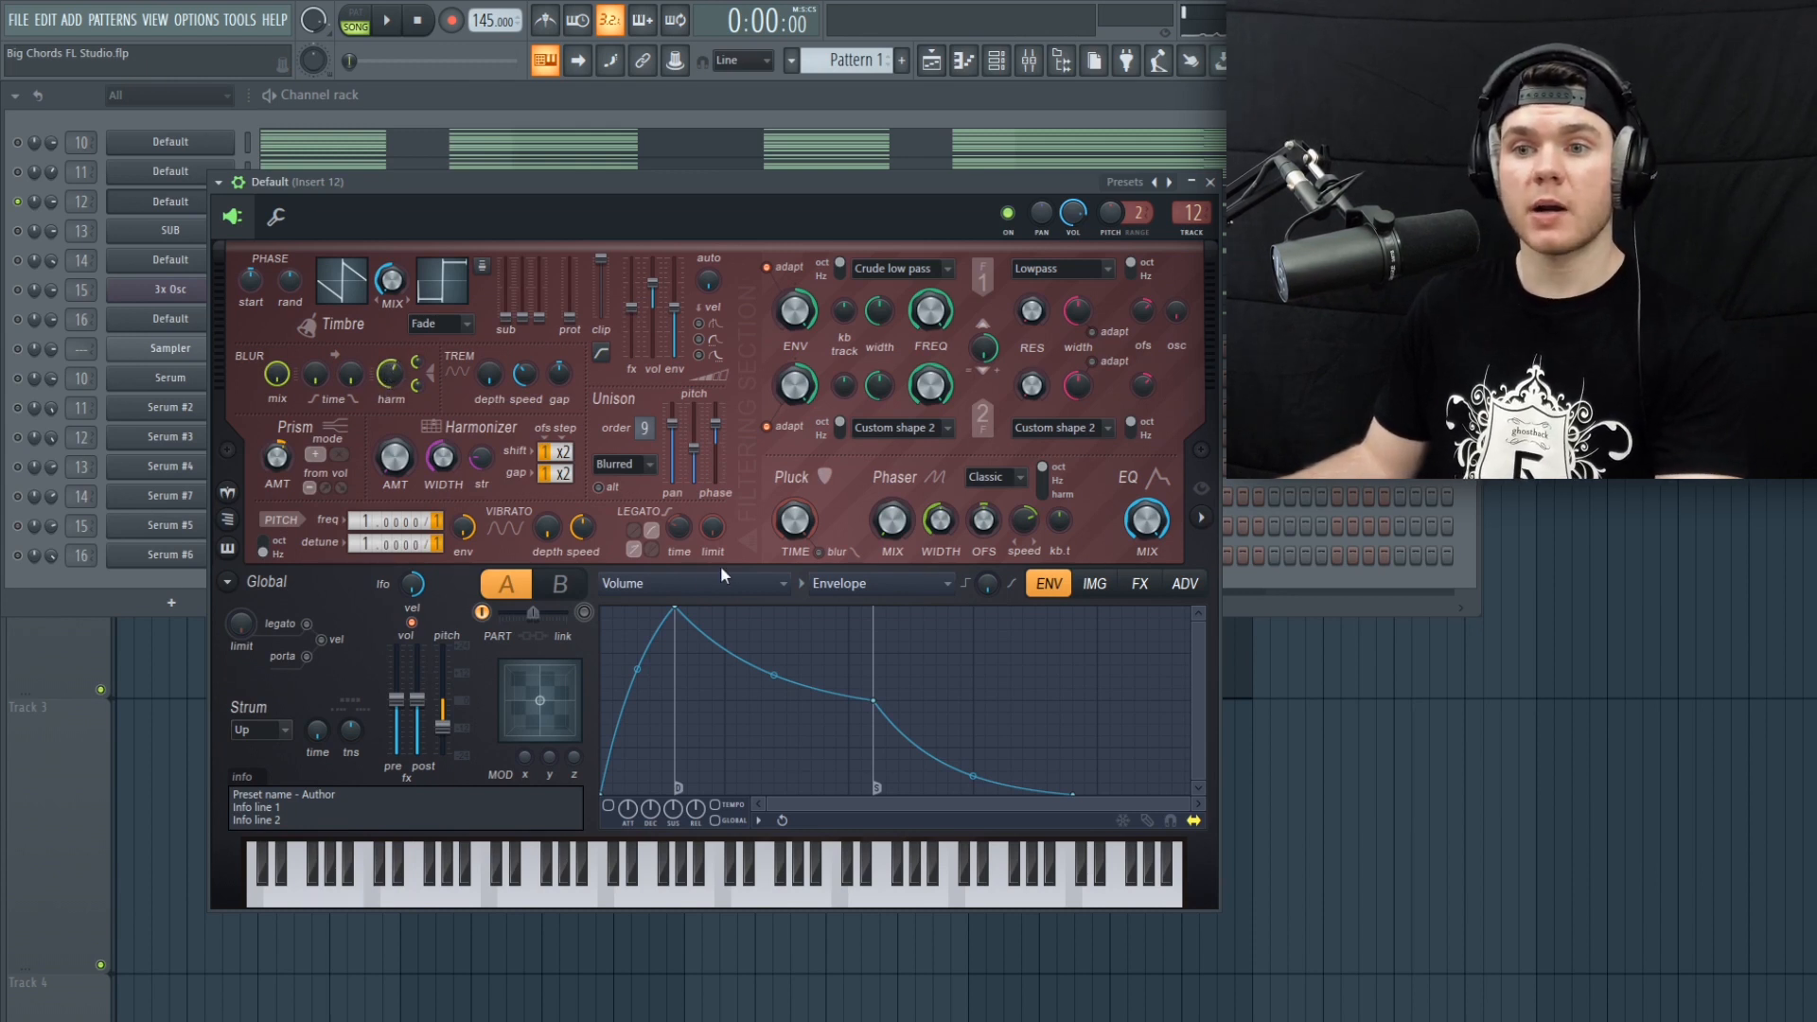
Step: Examine Harmor's Harmonic unison pitch shape and its Harmonic prism shape
click(682, 585)
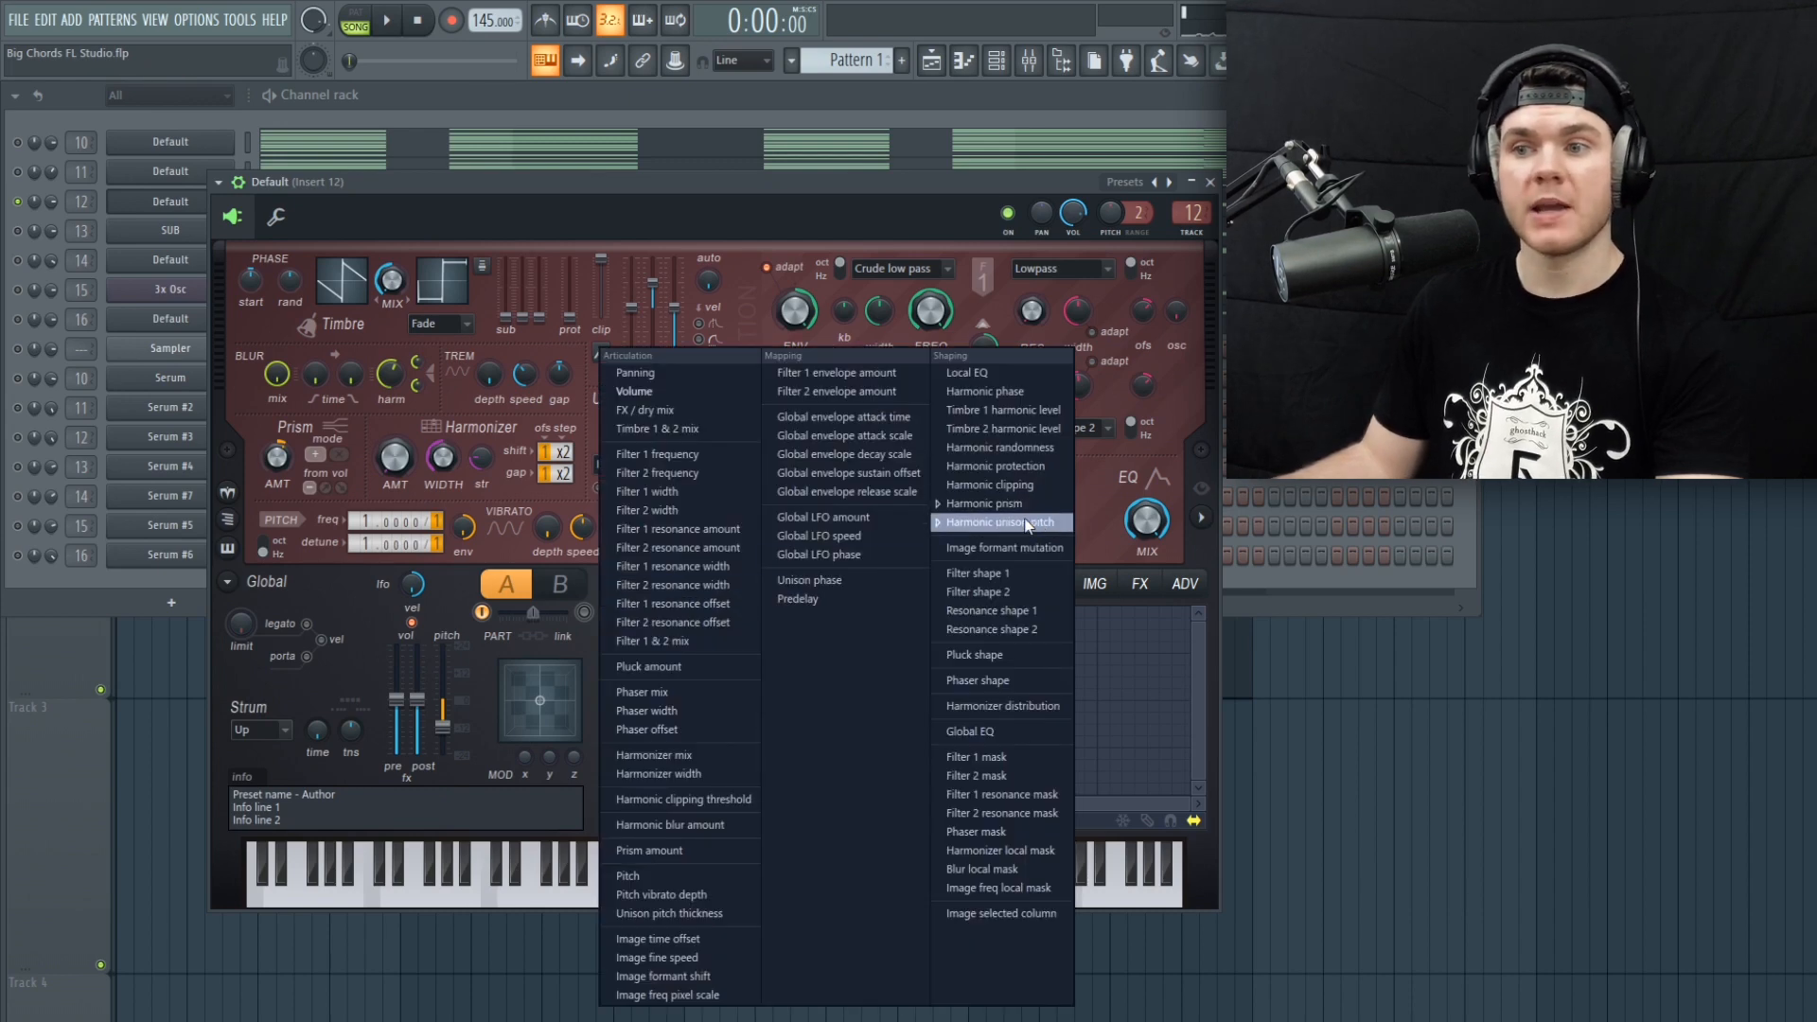
click(1027, 527)
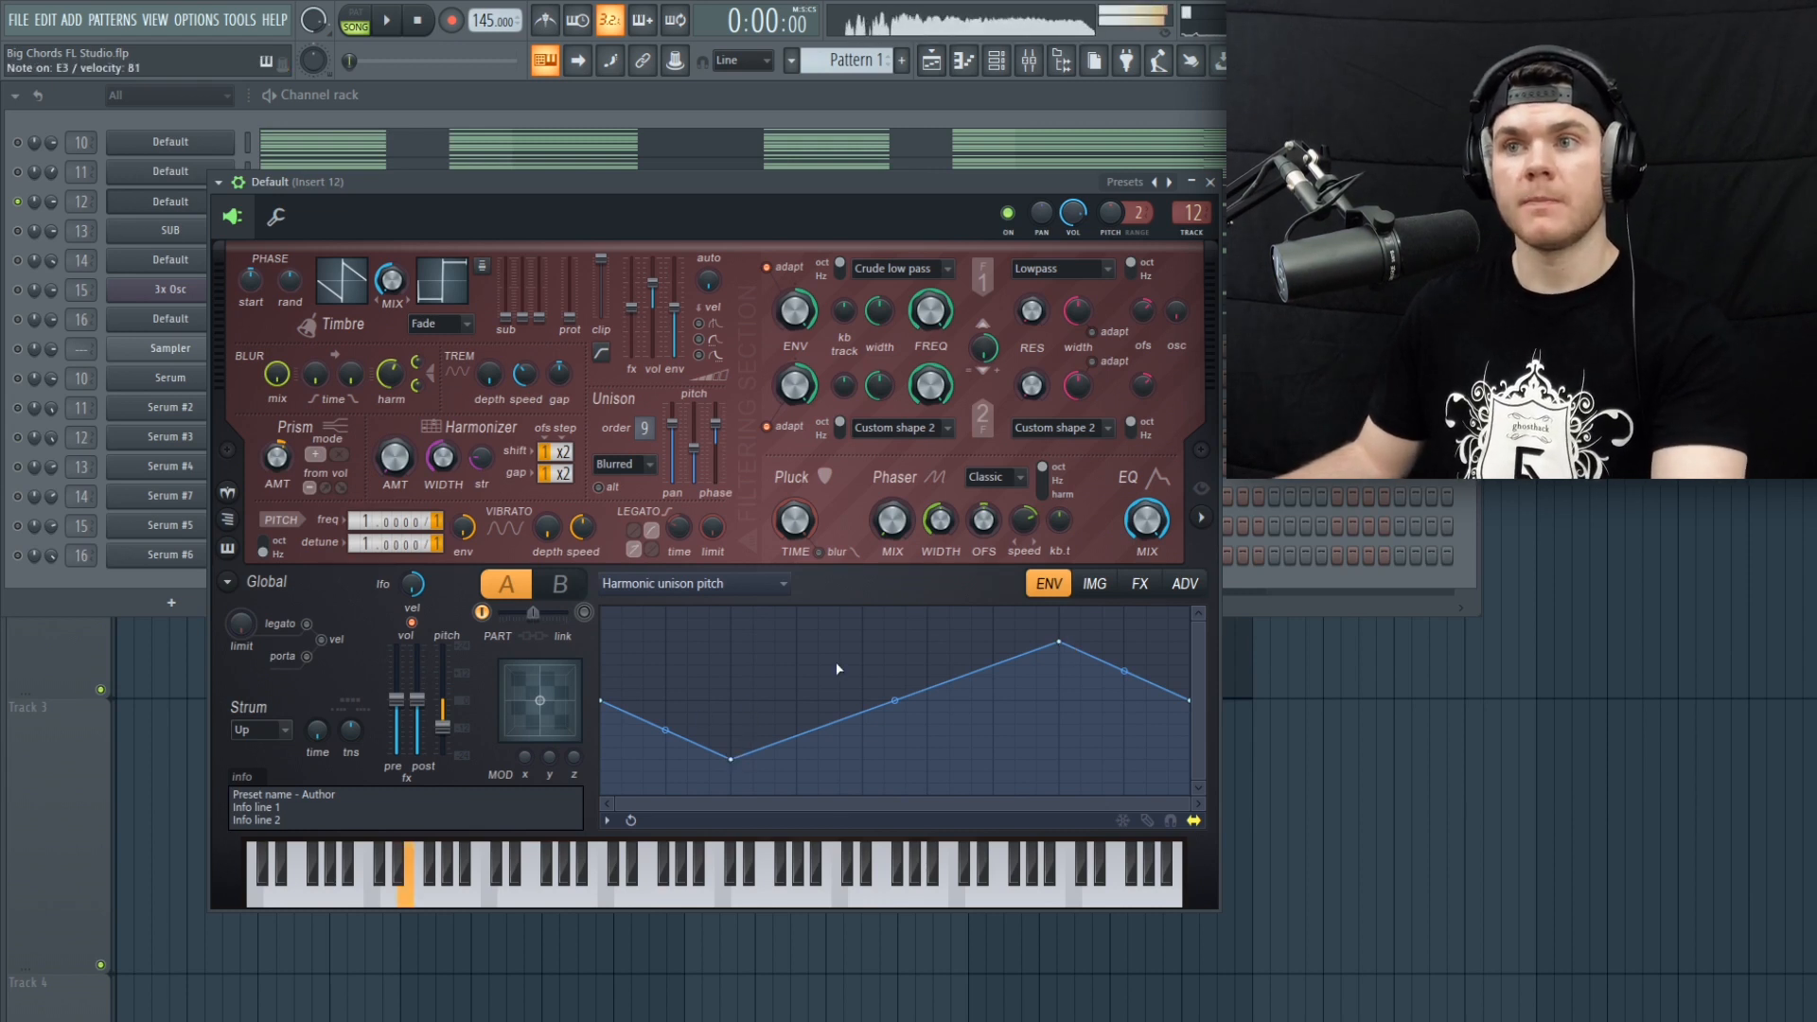
click(710, 583)
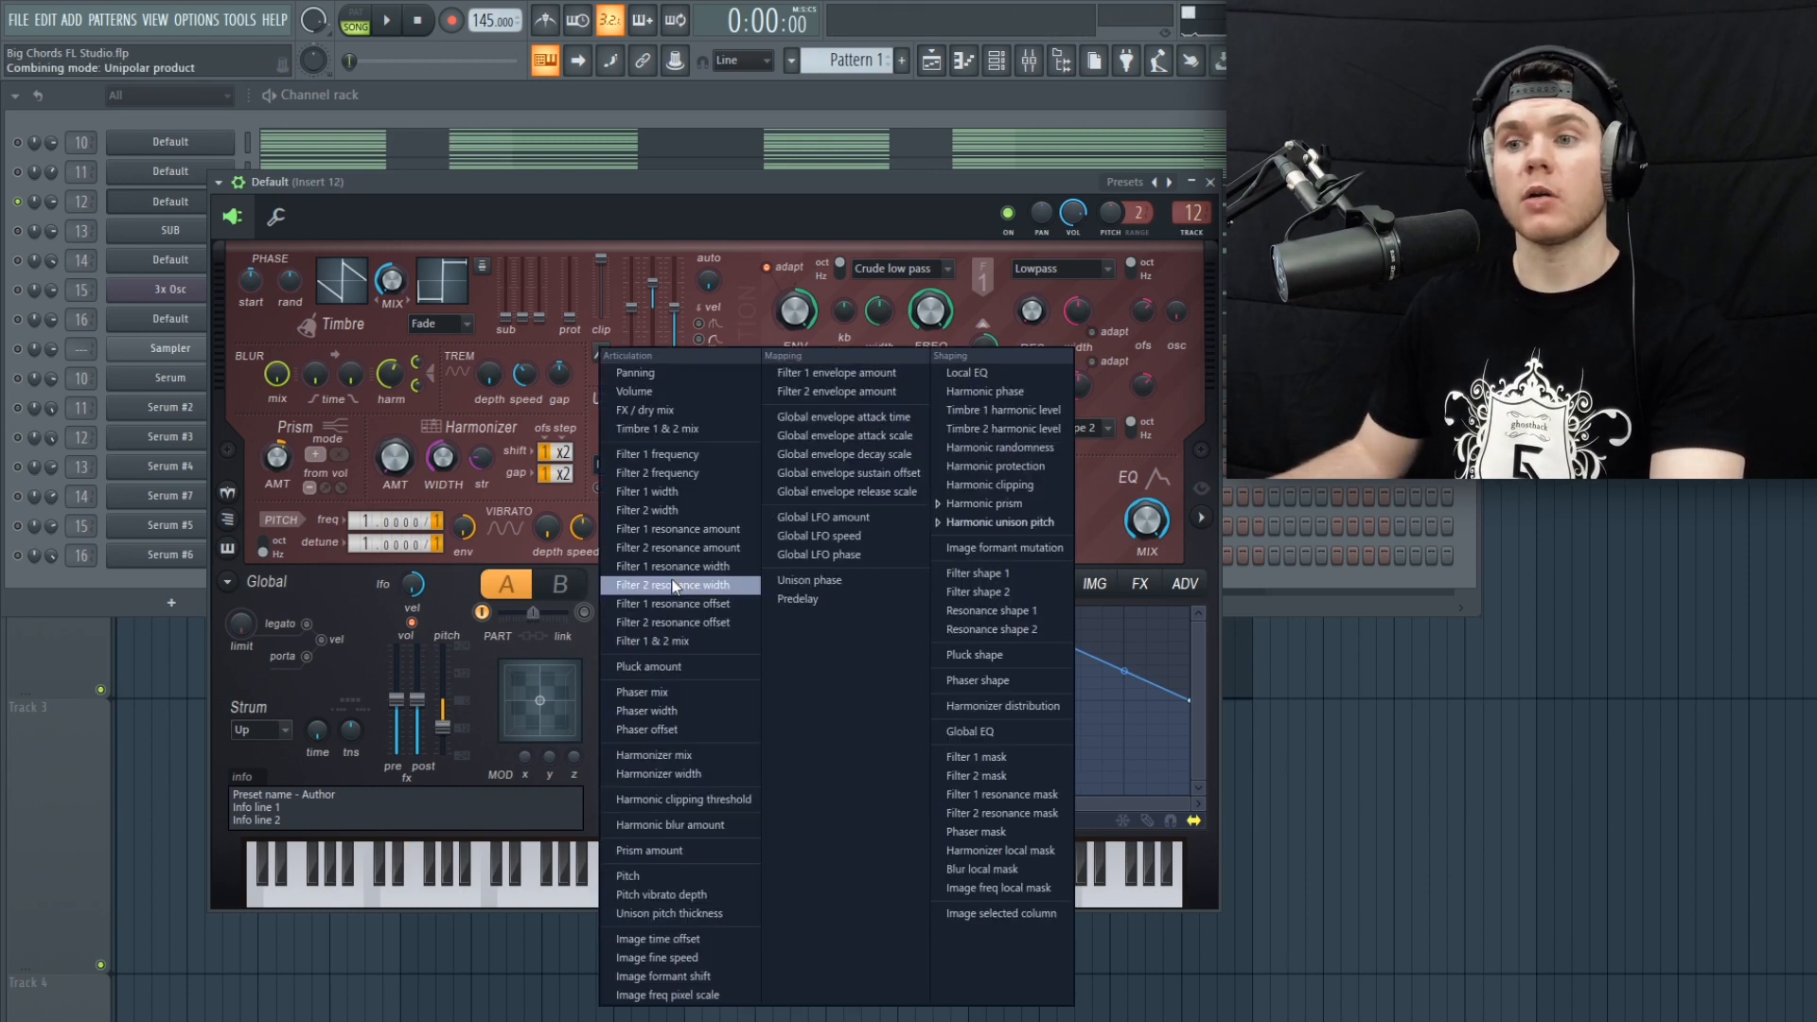
click(984, 506)
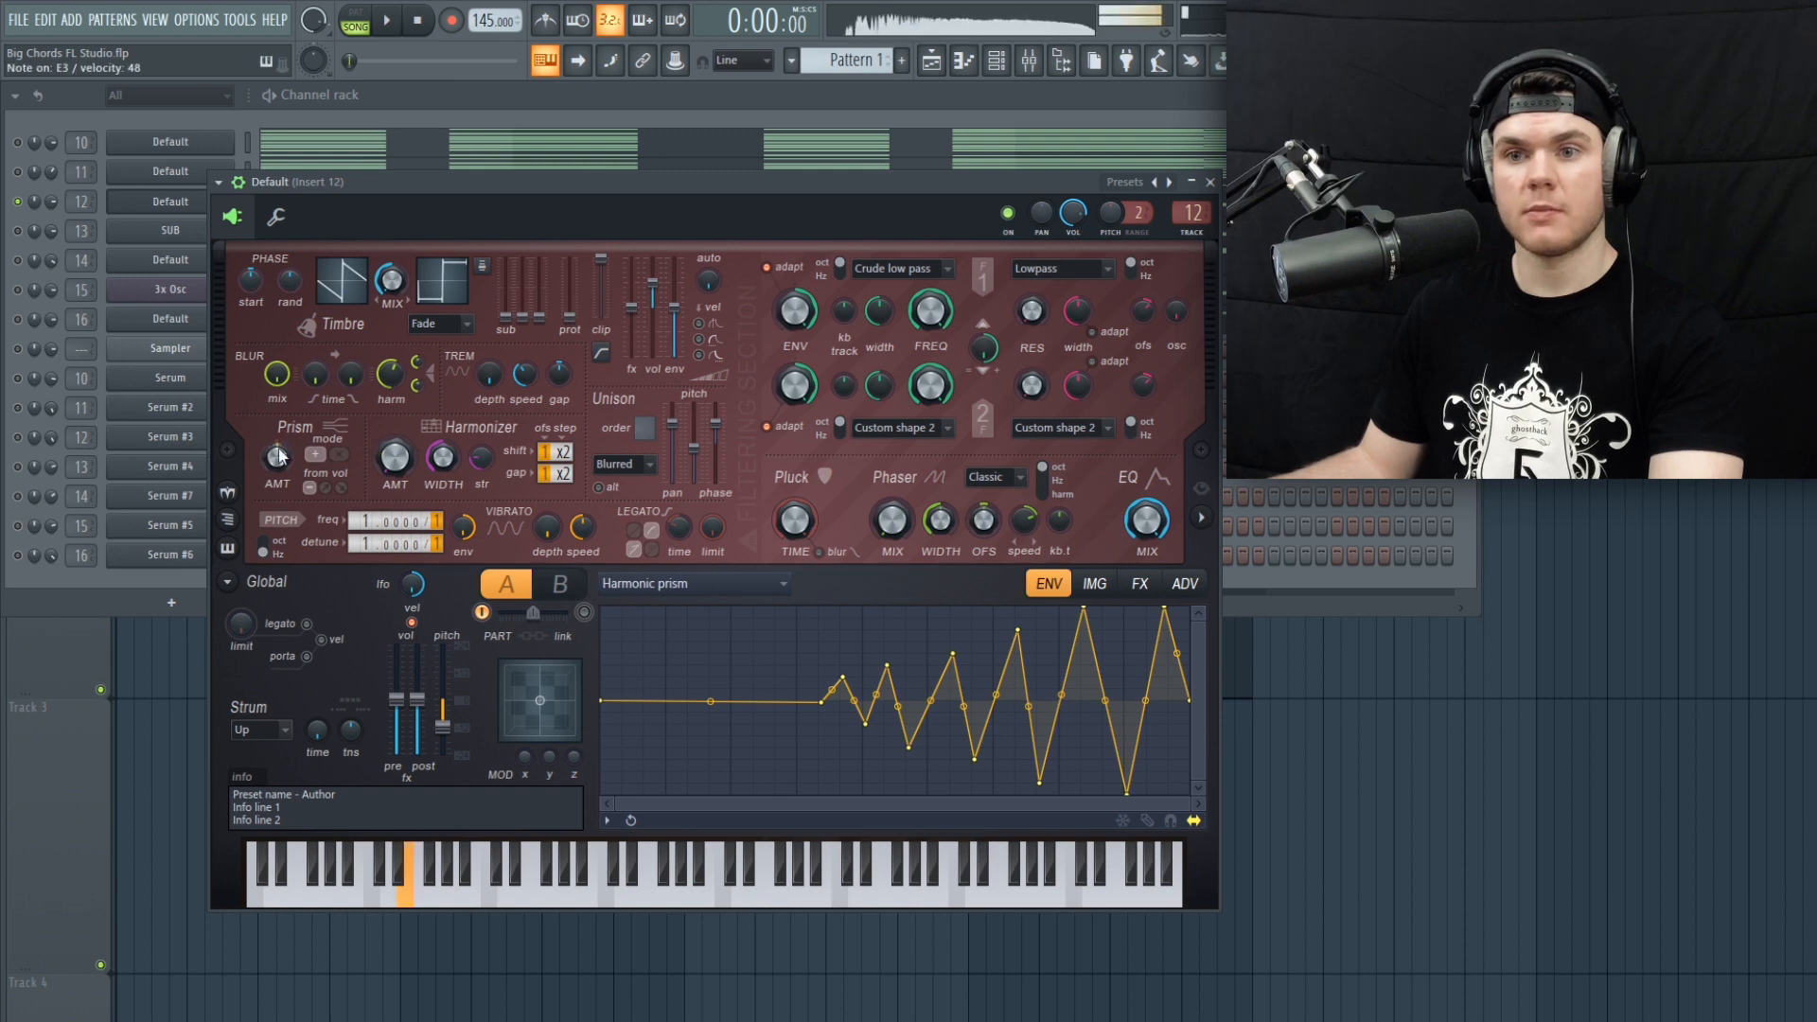
Step: Set Harmor's unison order to 9 and the Prism amount to 23% while auditioning a low note
drag(641, 423, 641, 398)
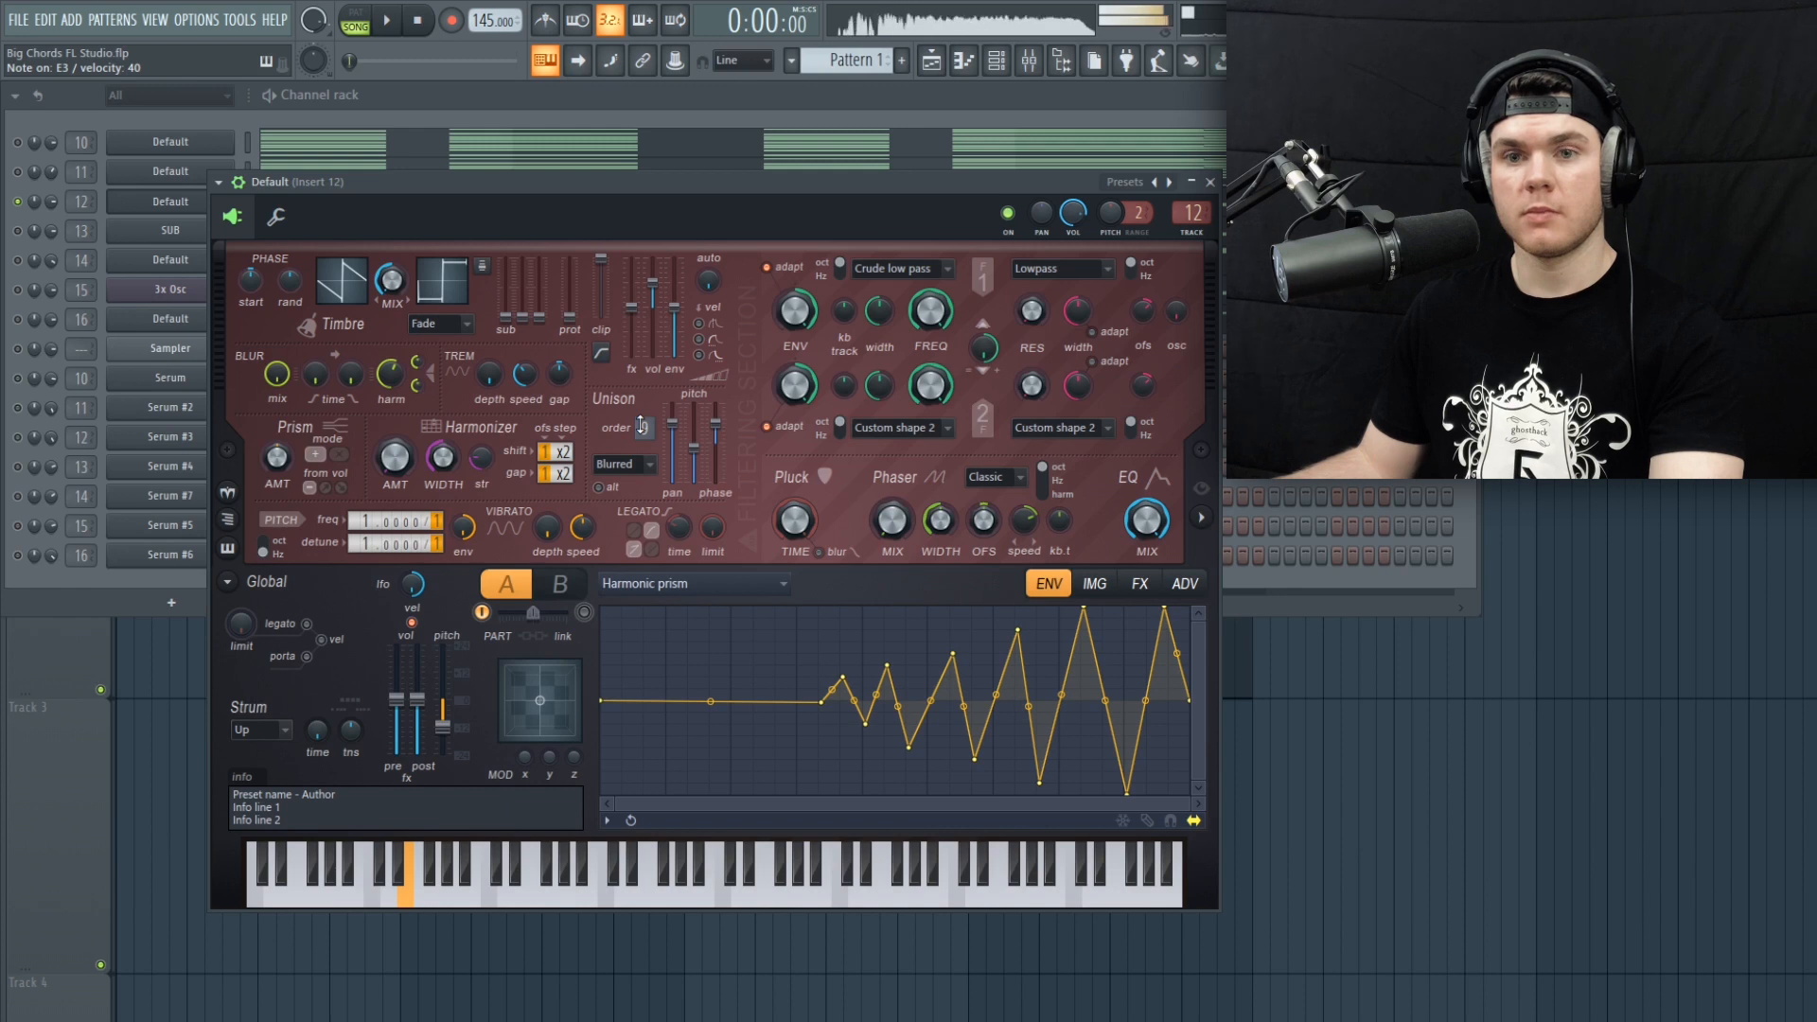
drag(277, 458, 276, 453)
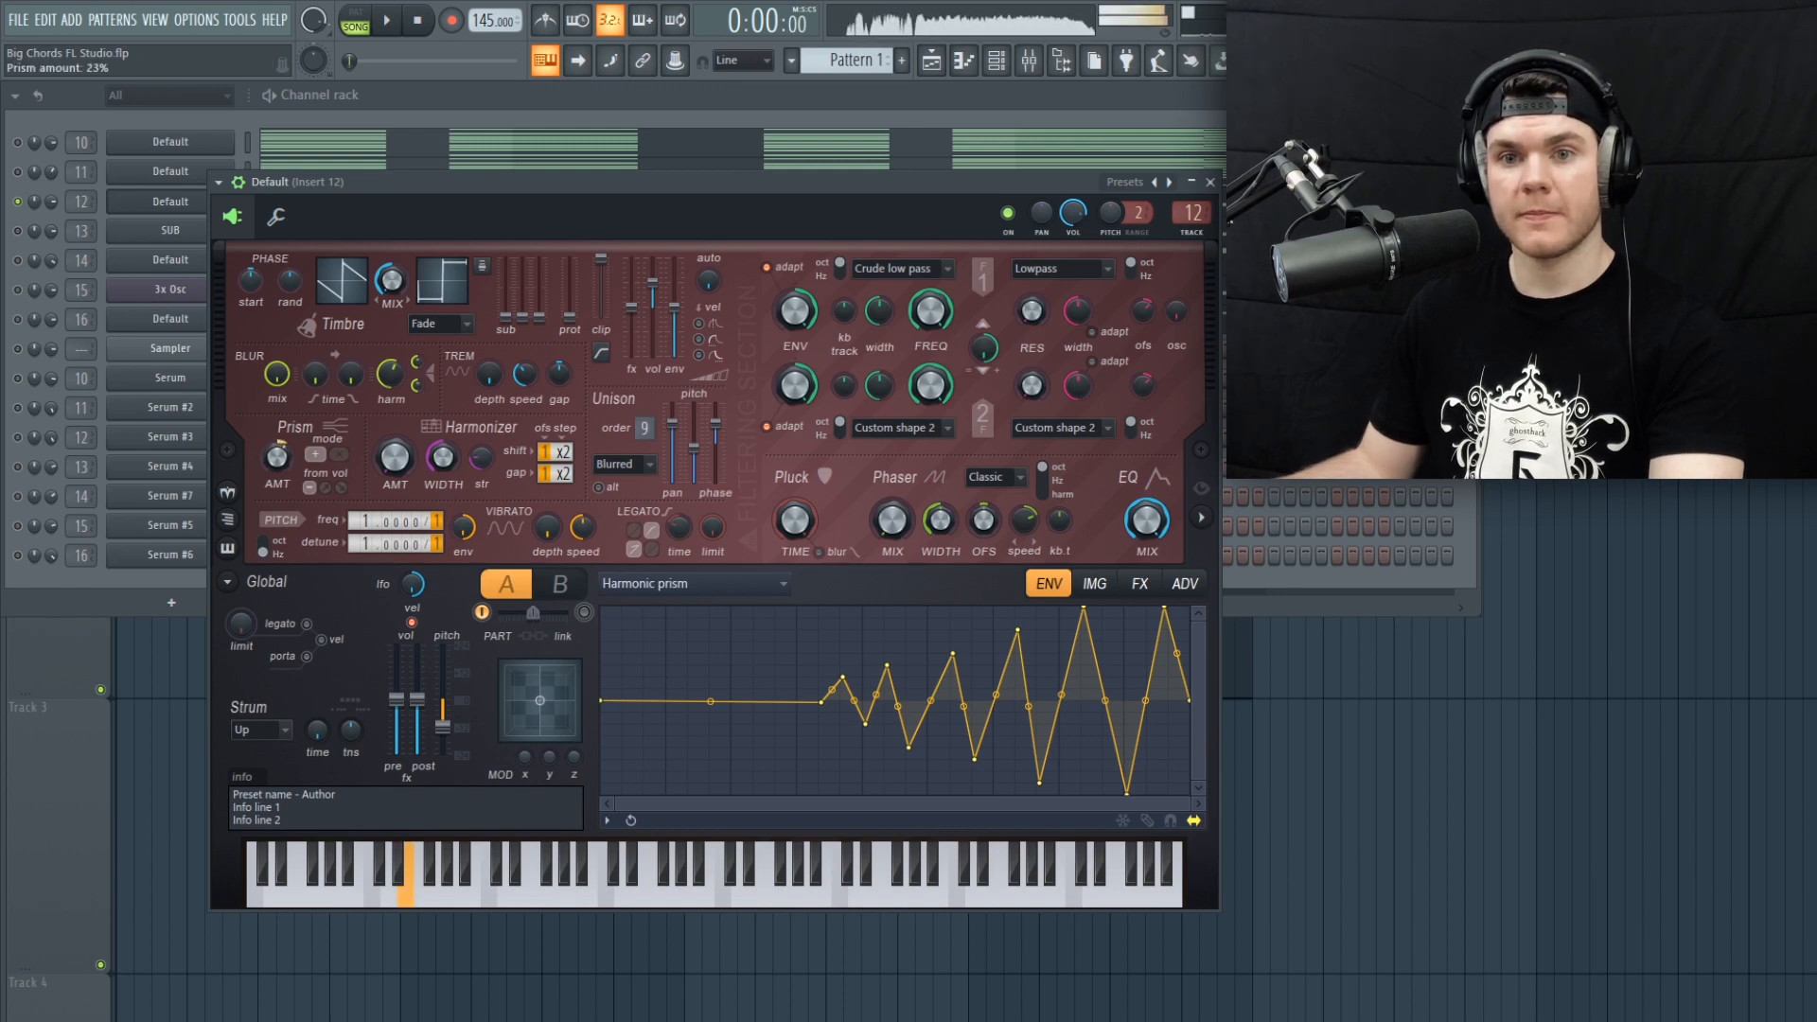
Step: Check Harmor's effects settings, and inspect the SerumFX compressor and Fruity parametric EQ 2 on mixer insert 12
click(1140, 584)
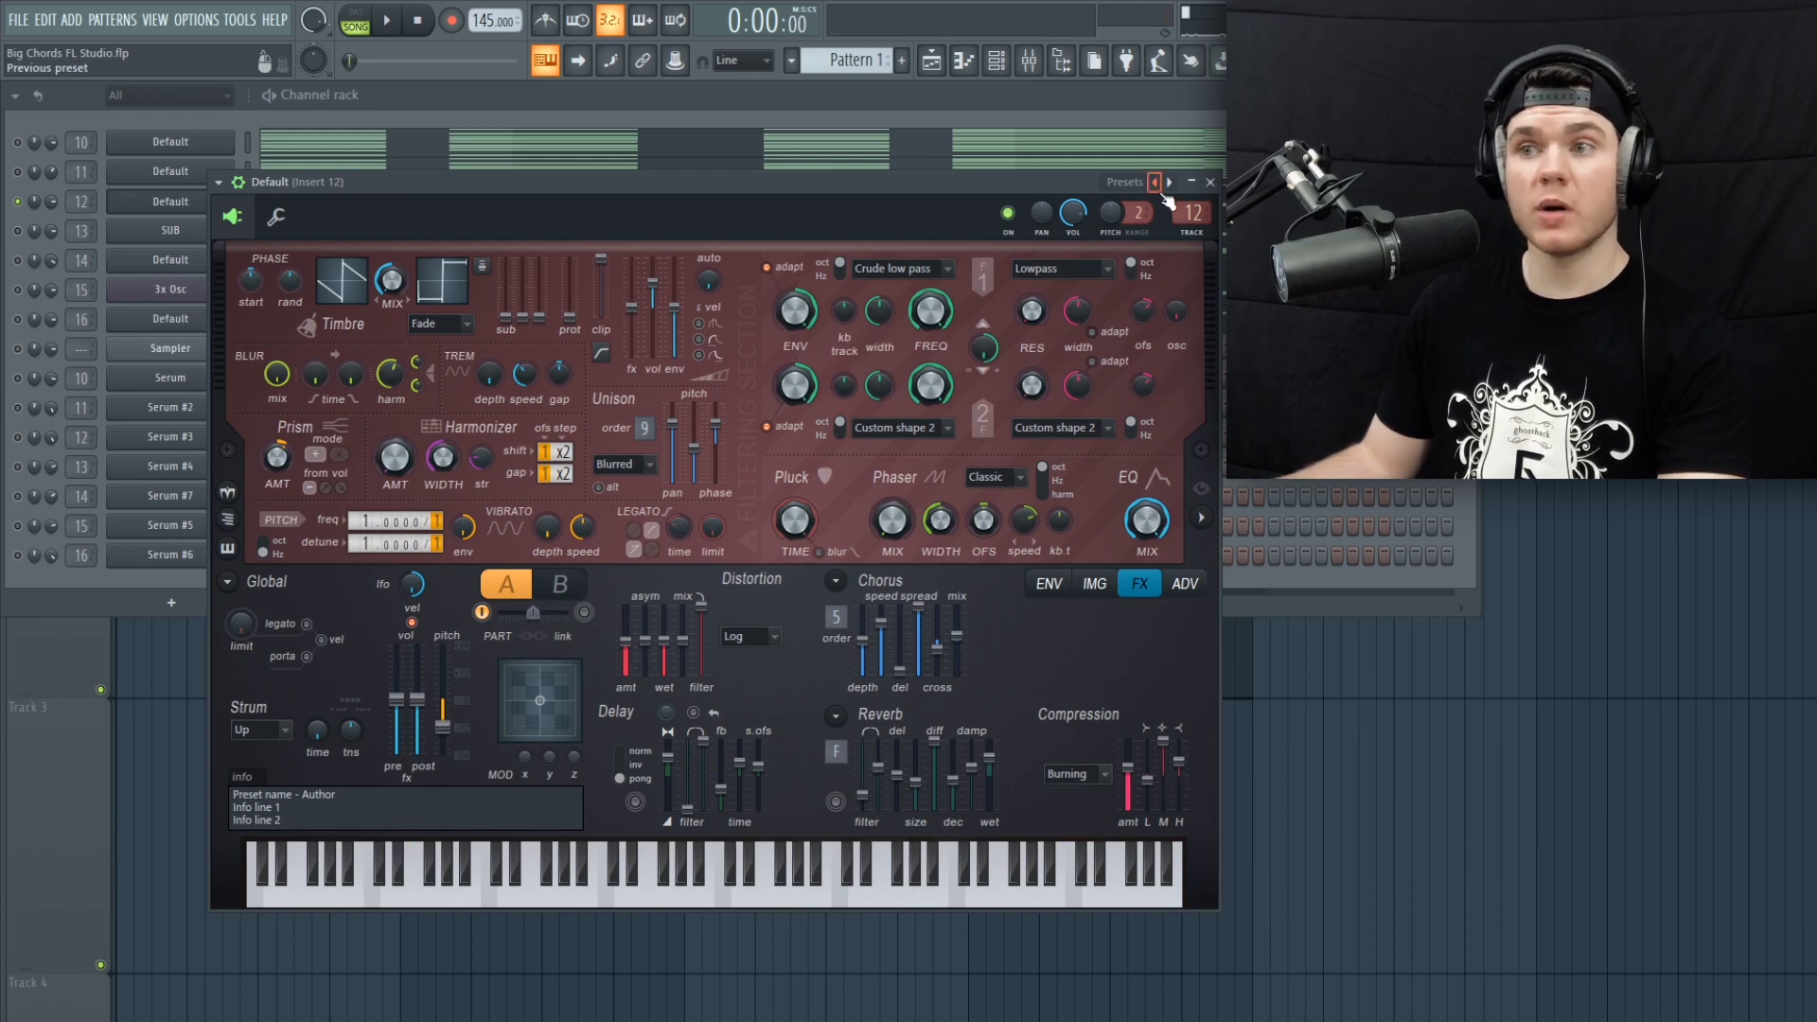
click(1210, 182)
click(1029, 60)
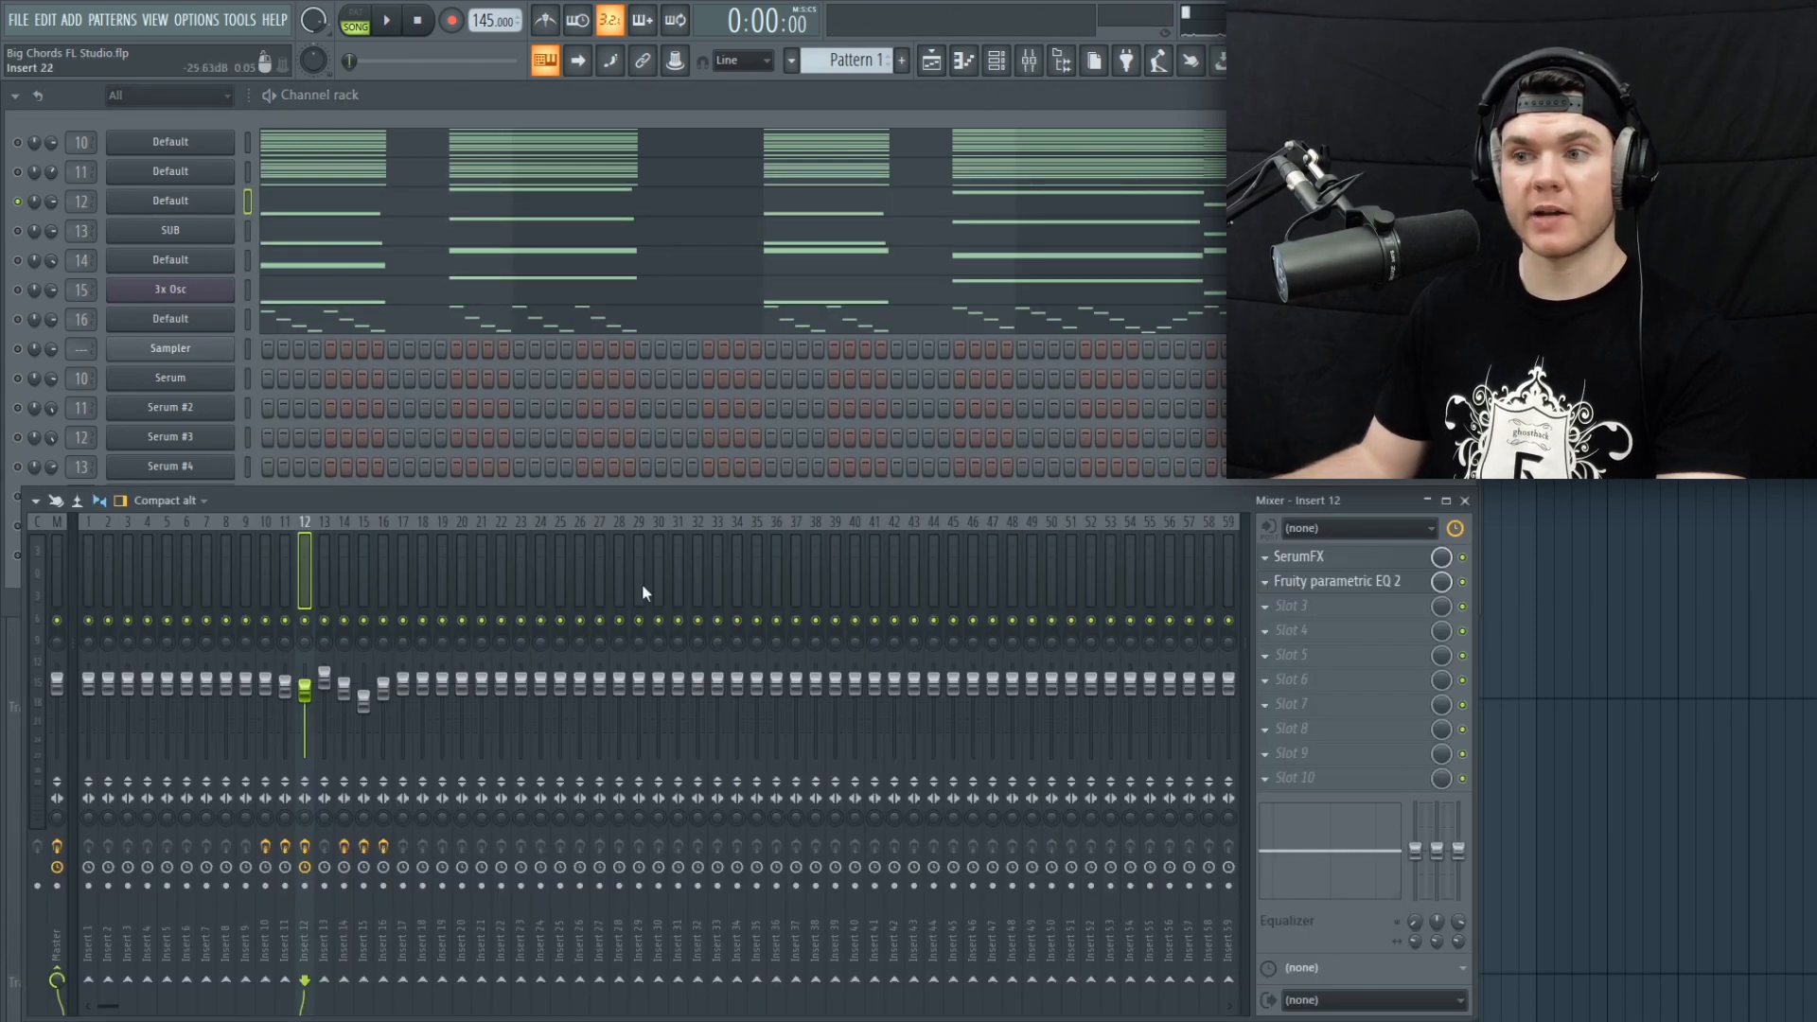
click(1338, 559)
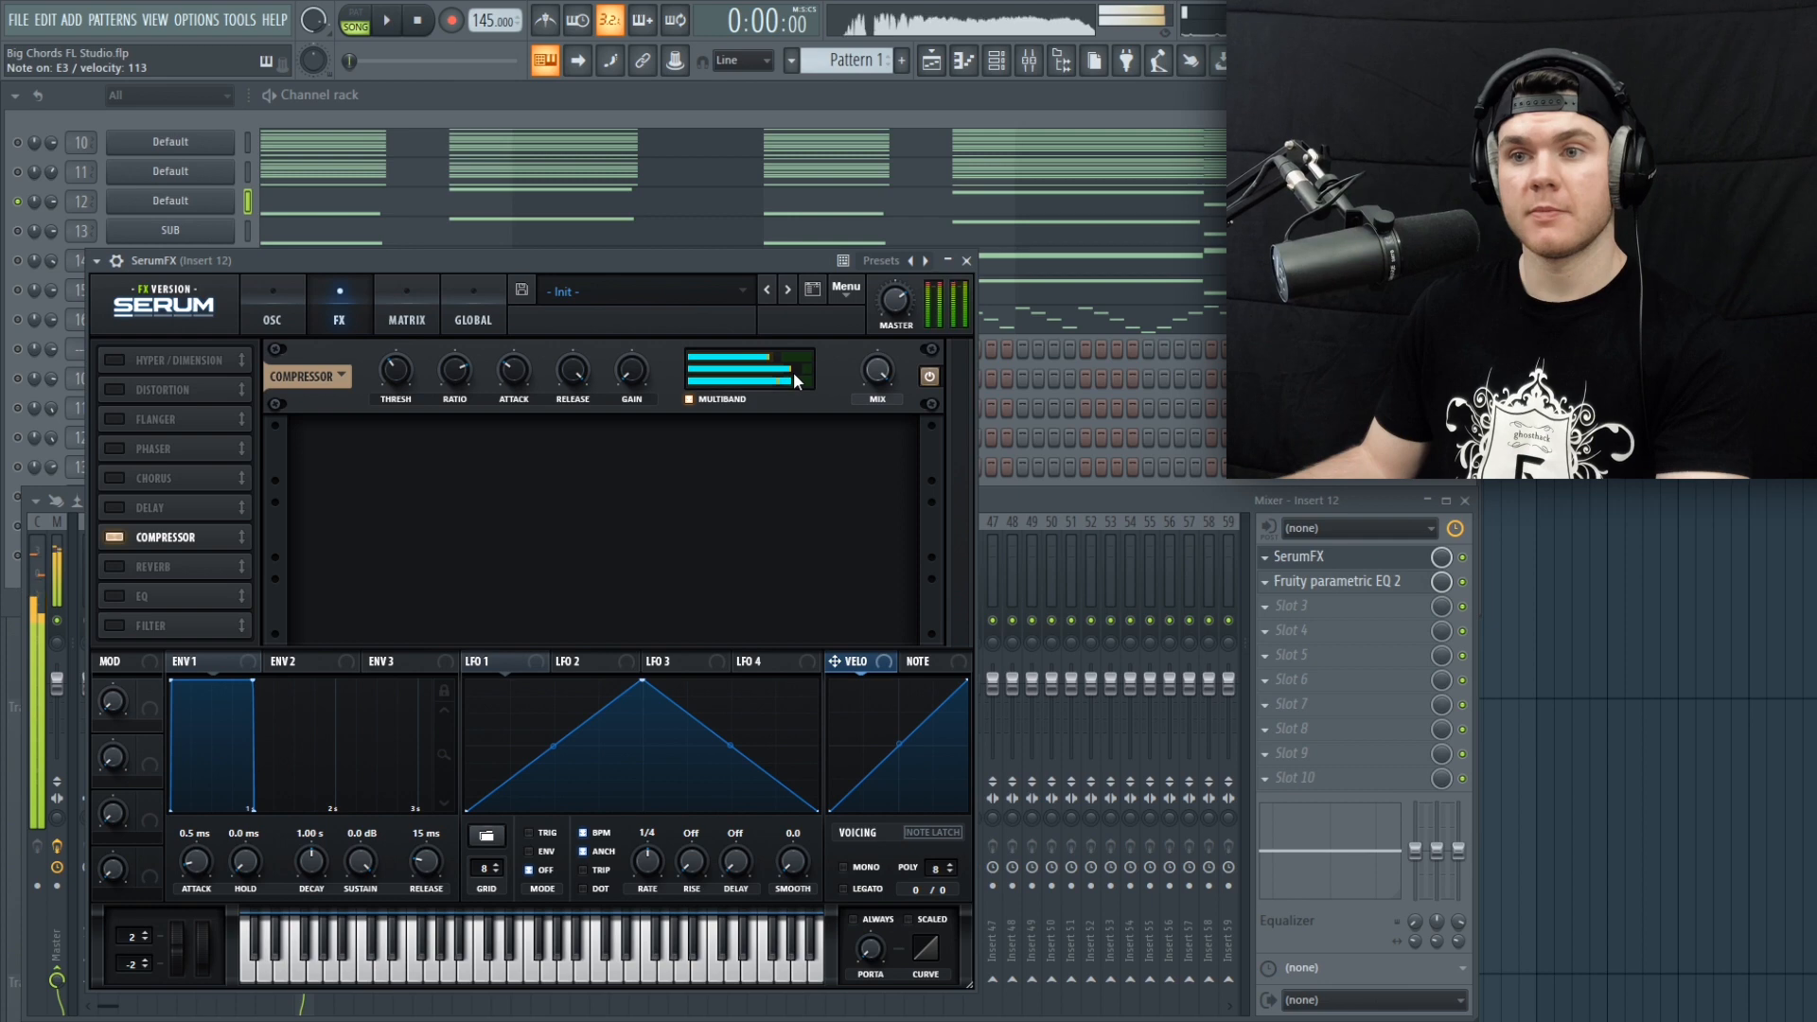
click(1363, 580)
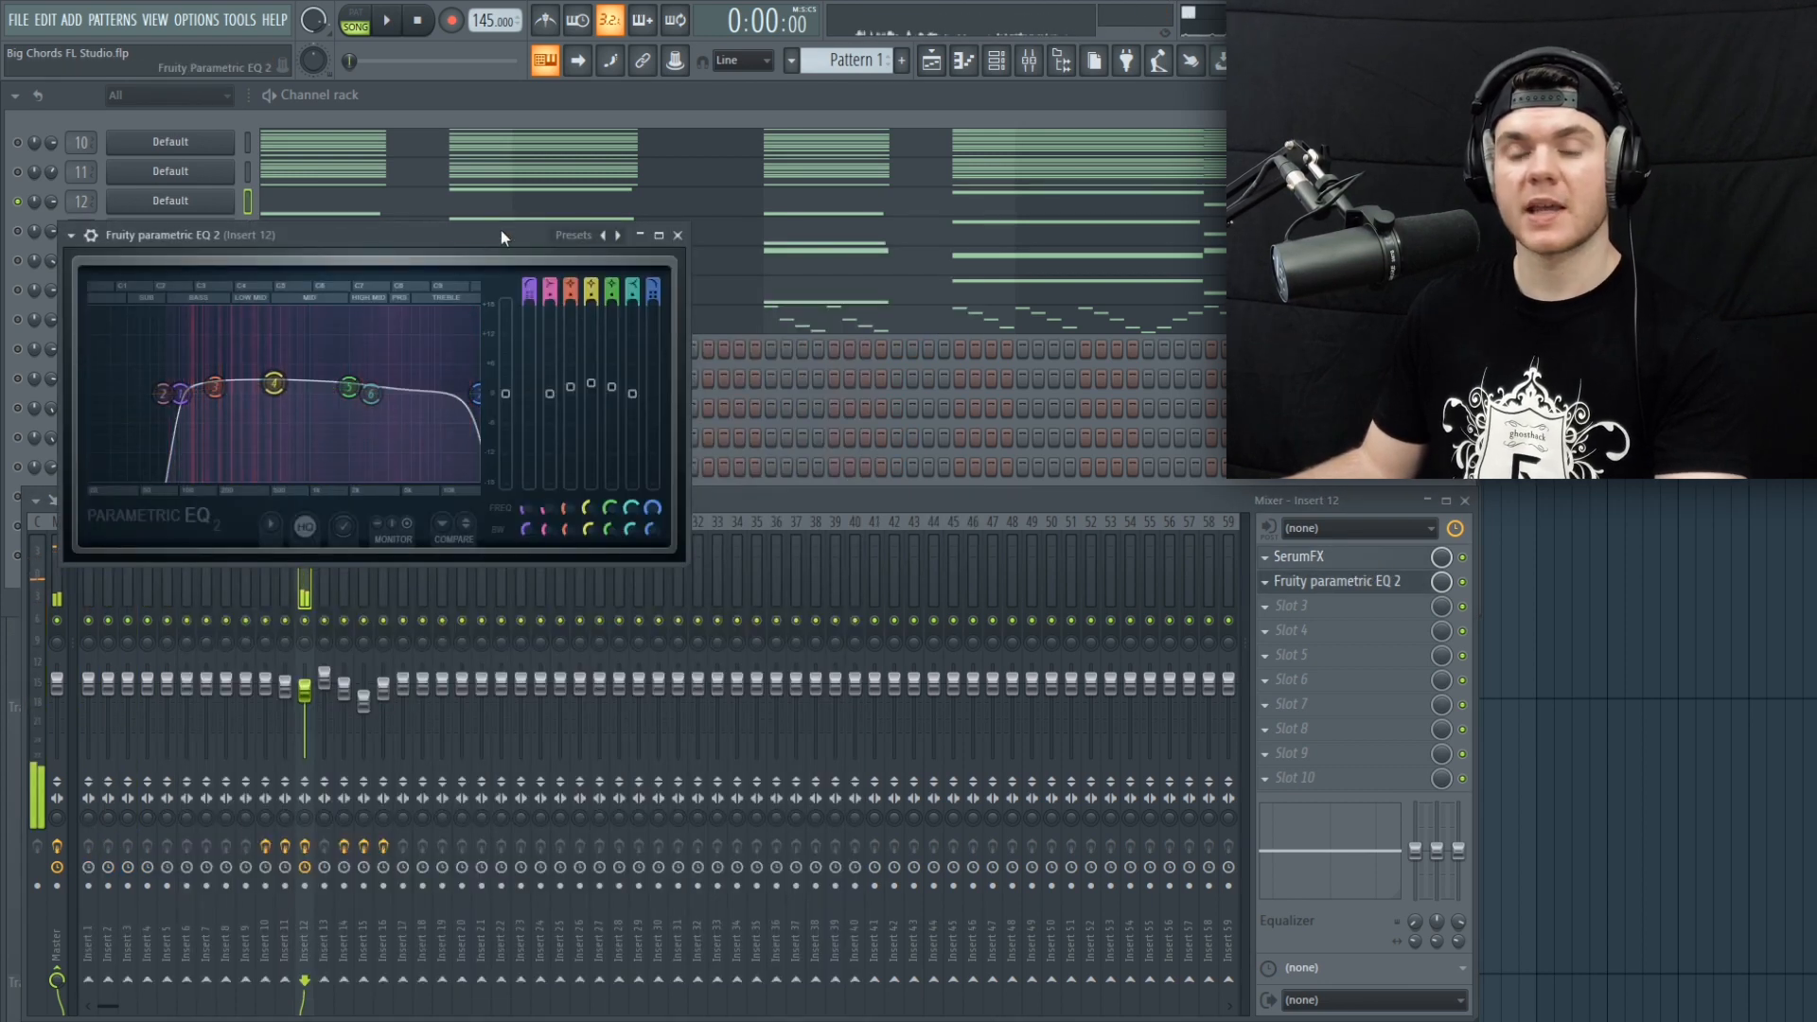
click(678, 235)
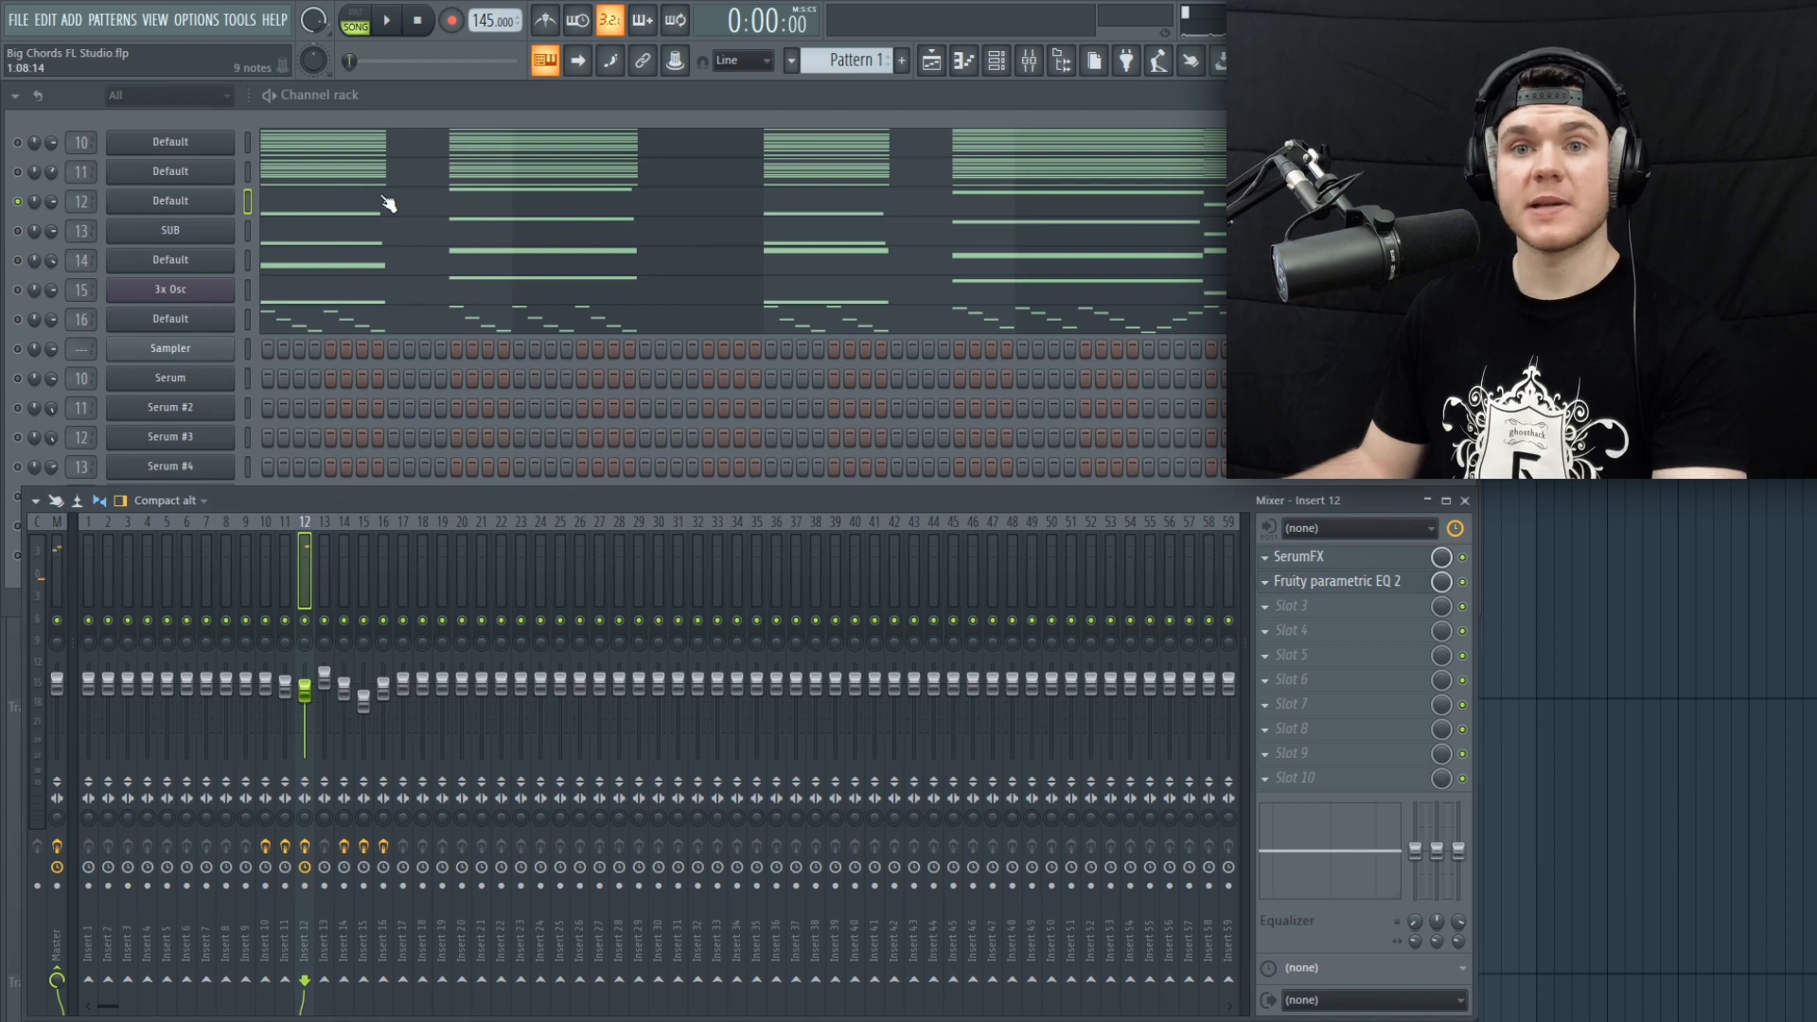
Step: Unmute the Default channels on mixer tracks 10 and 11 and play them together with track 12
click(18, 172)
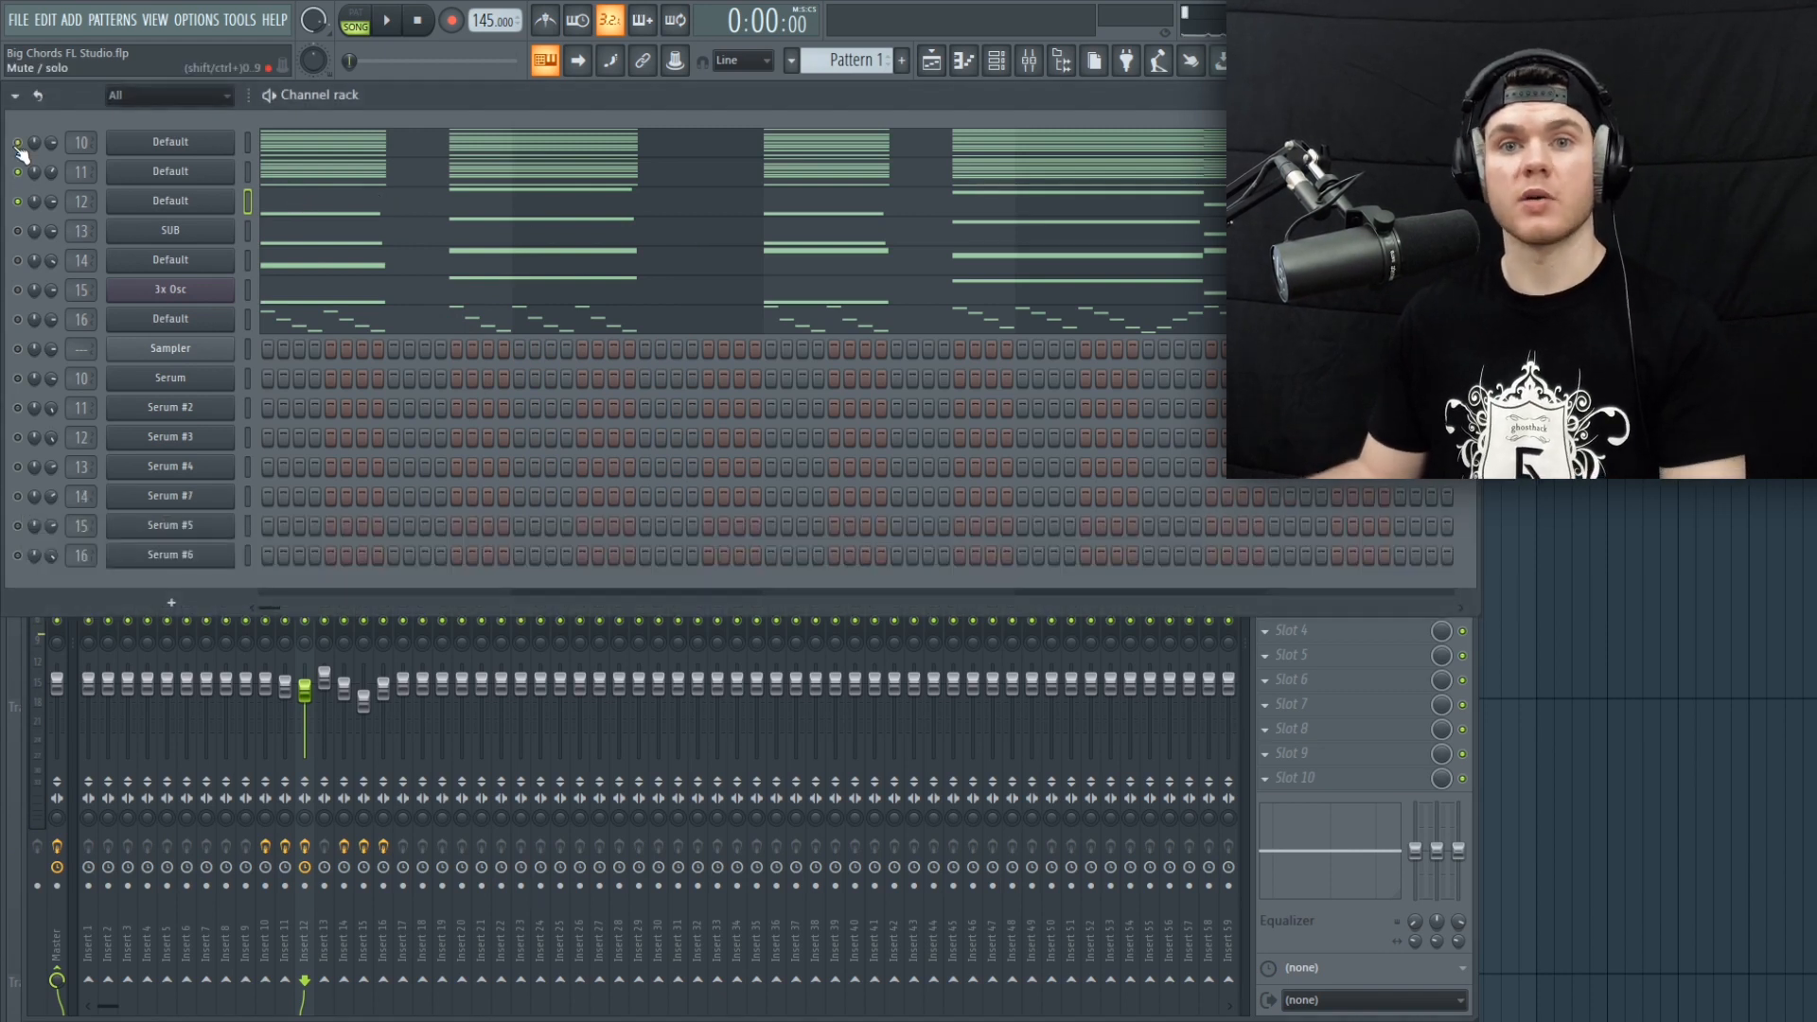
key(space)
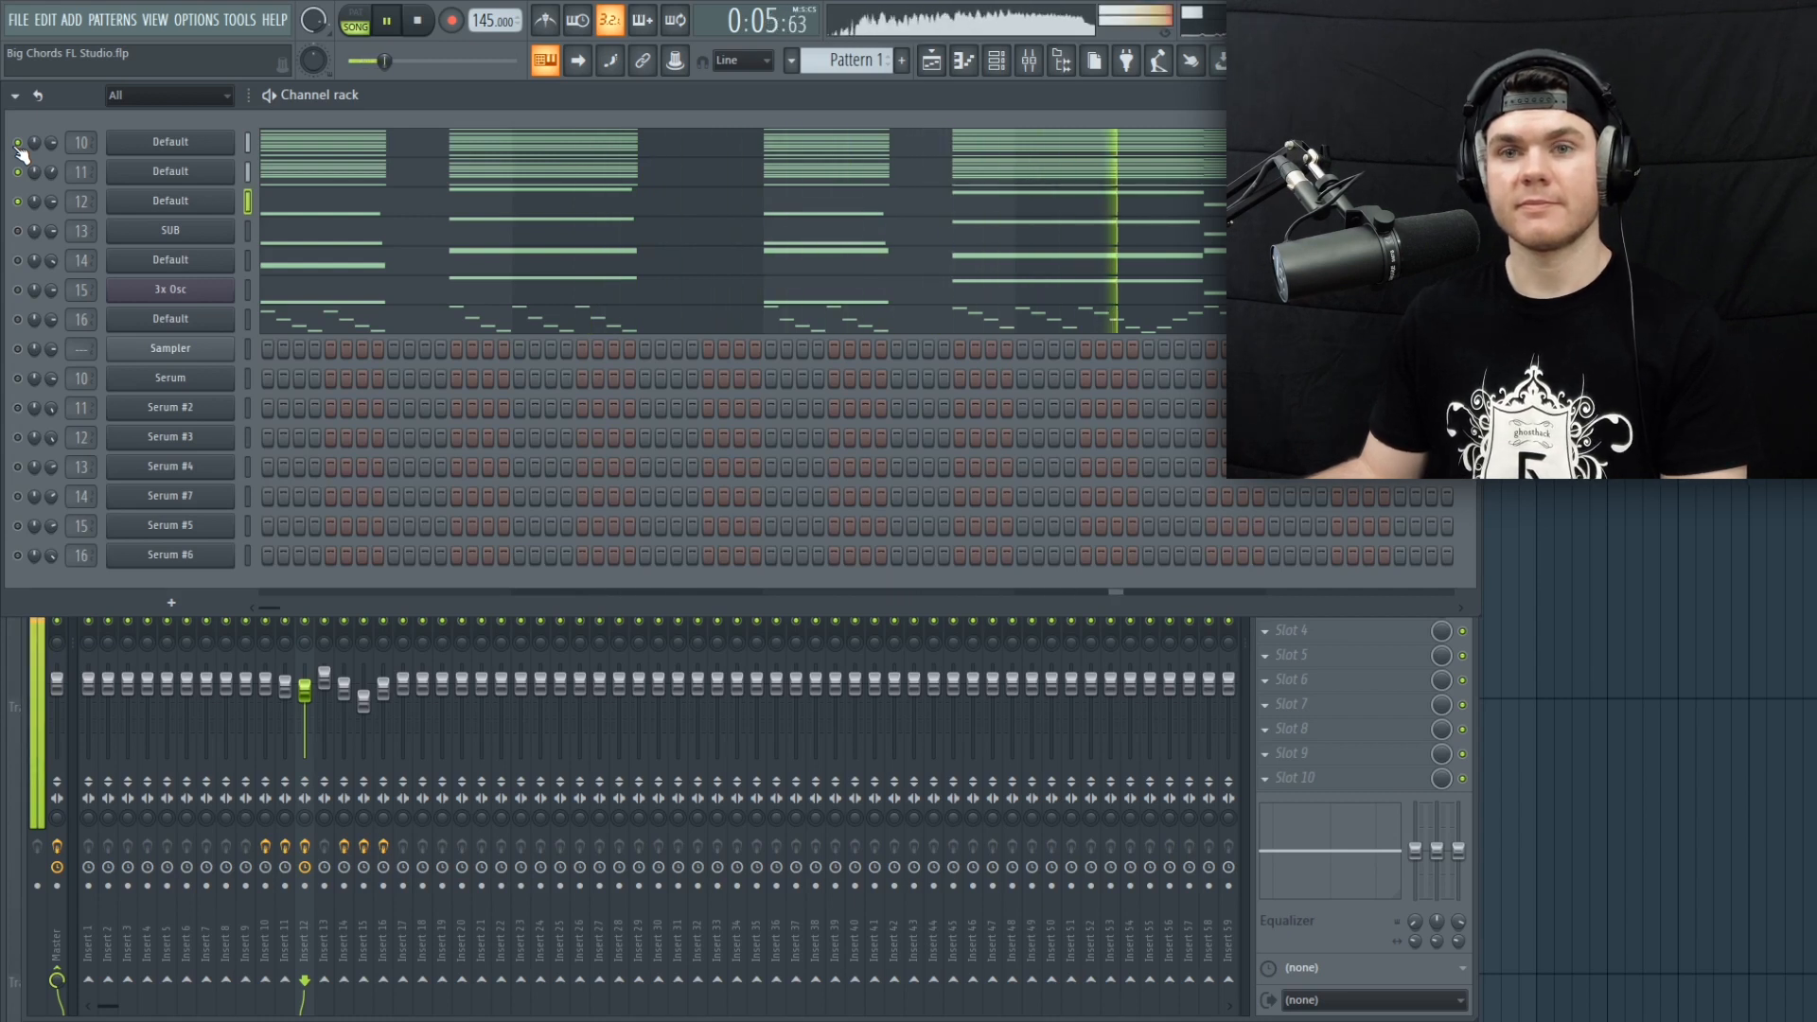
key(space)
Step: Solo the SUB channel on mixer track 13 and play it back briefly
right_click(16, 231)
click(39, 238)
key(space)
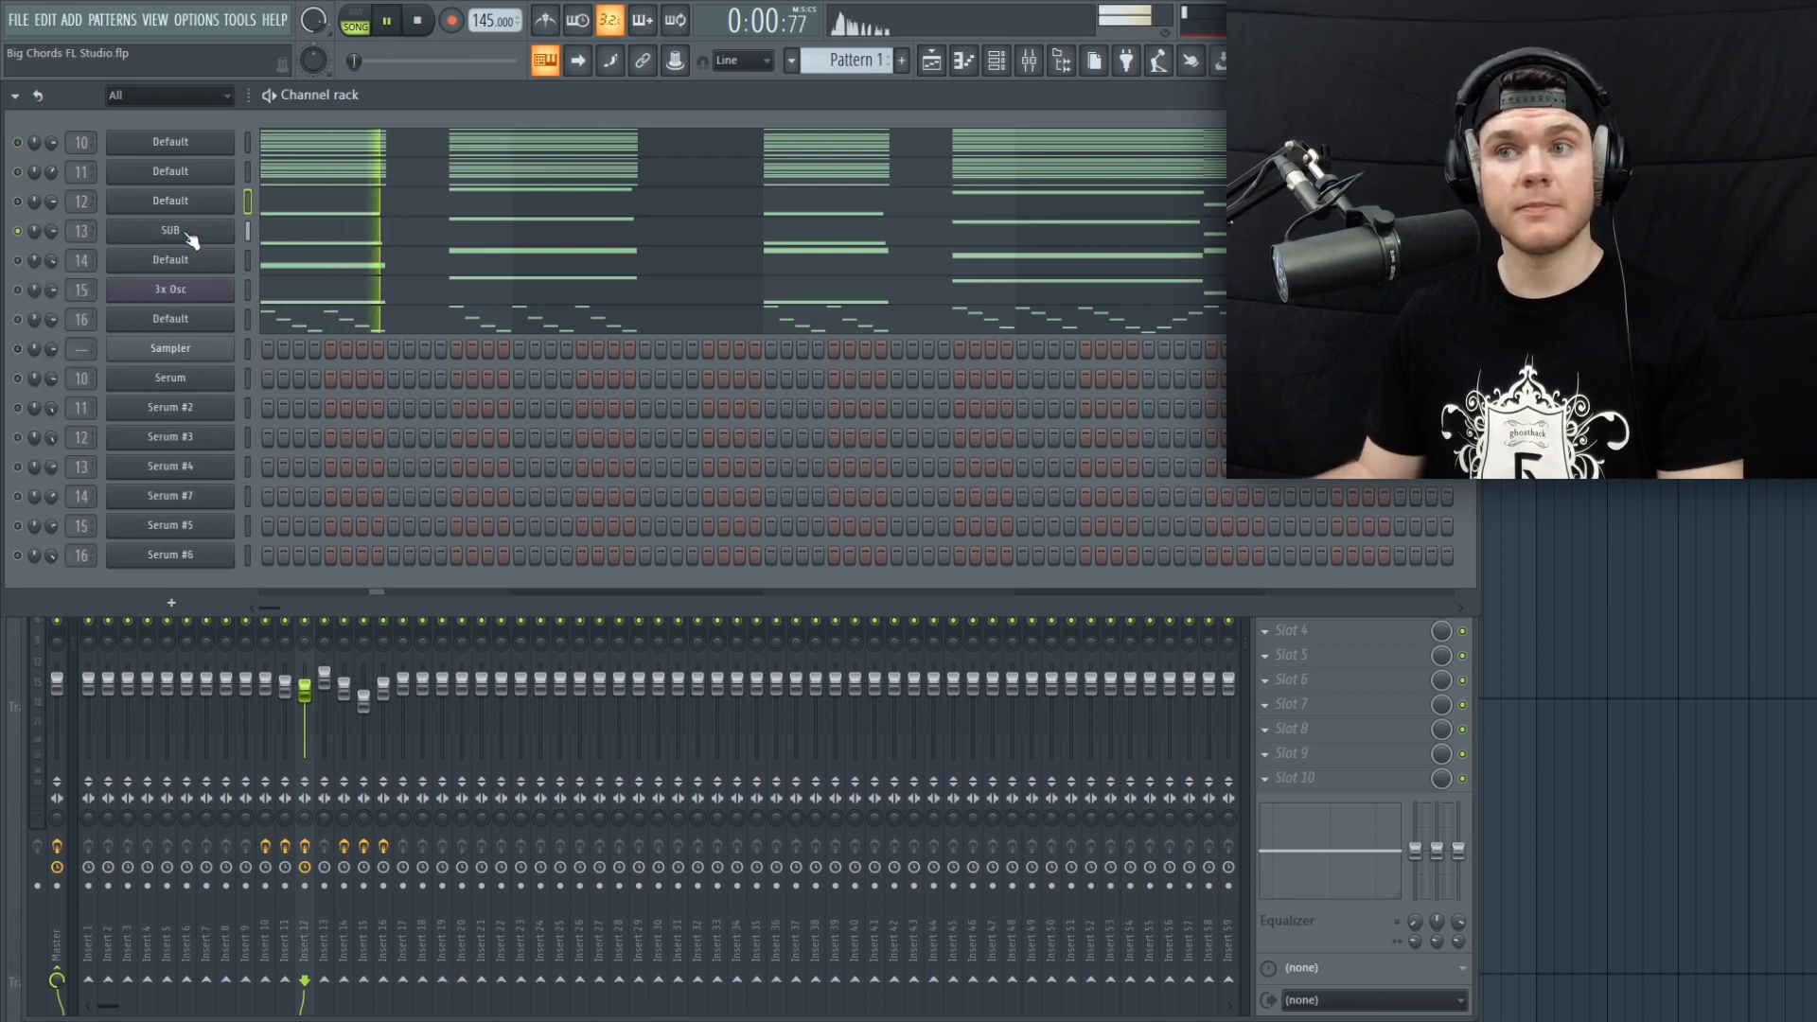
key(space)
Step: Open the SUB channel's synth, examine operator 1's oscillator harmonics up close and play a note
click(188, 235)
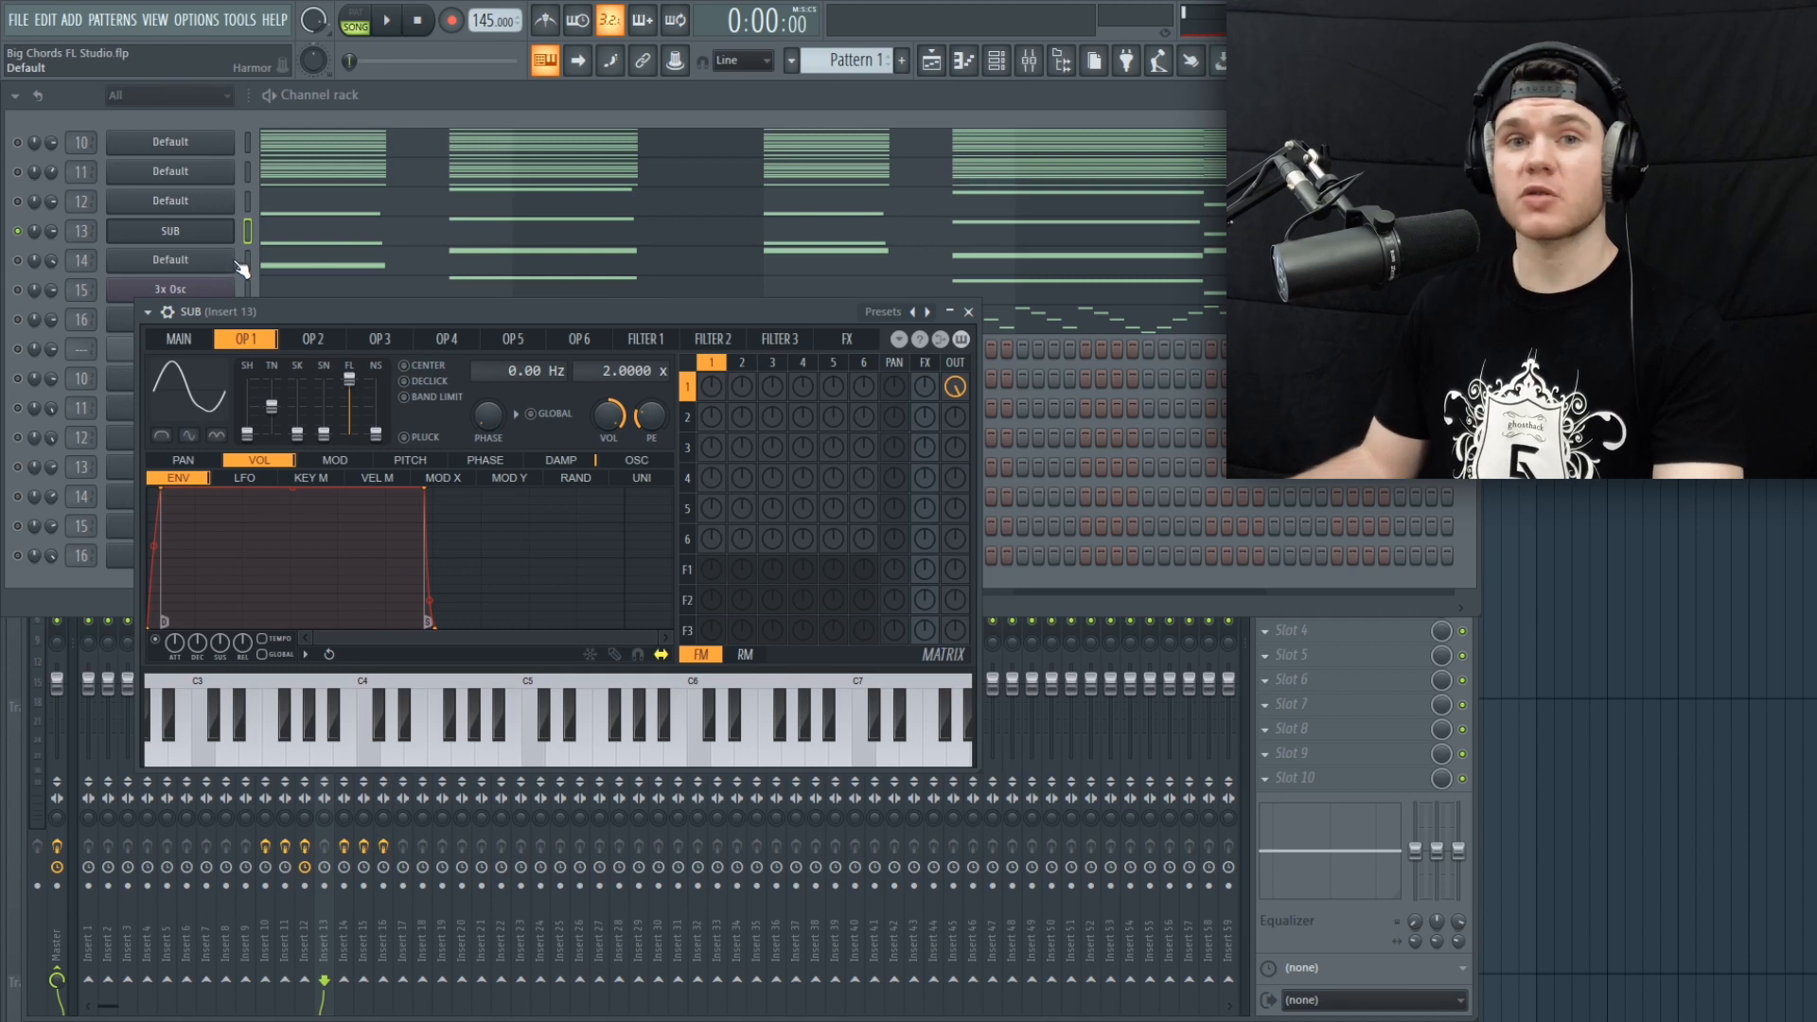
drag(276, 310, 297, 274)
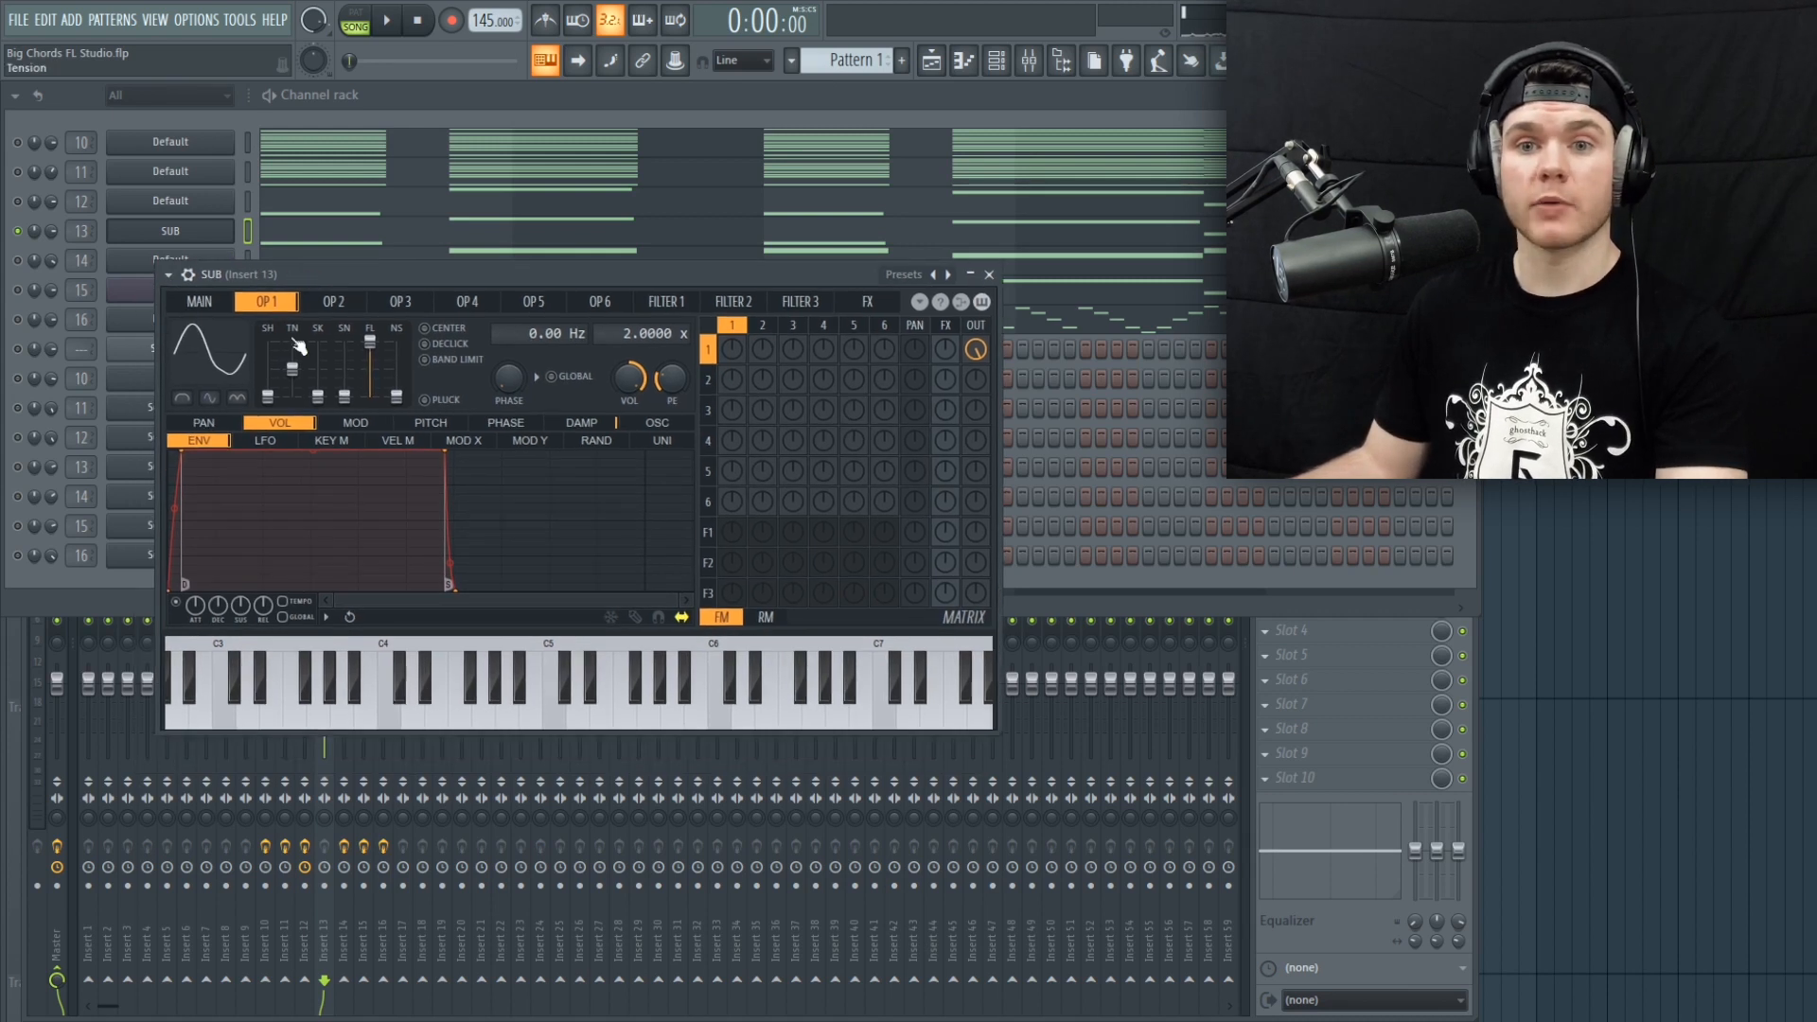
click(678, 426)
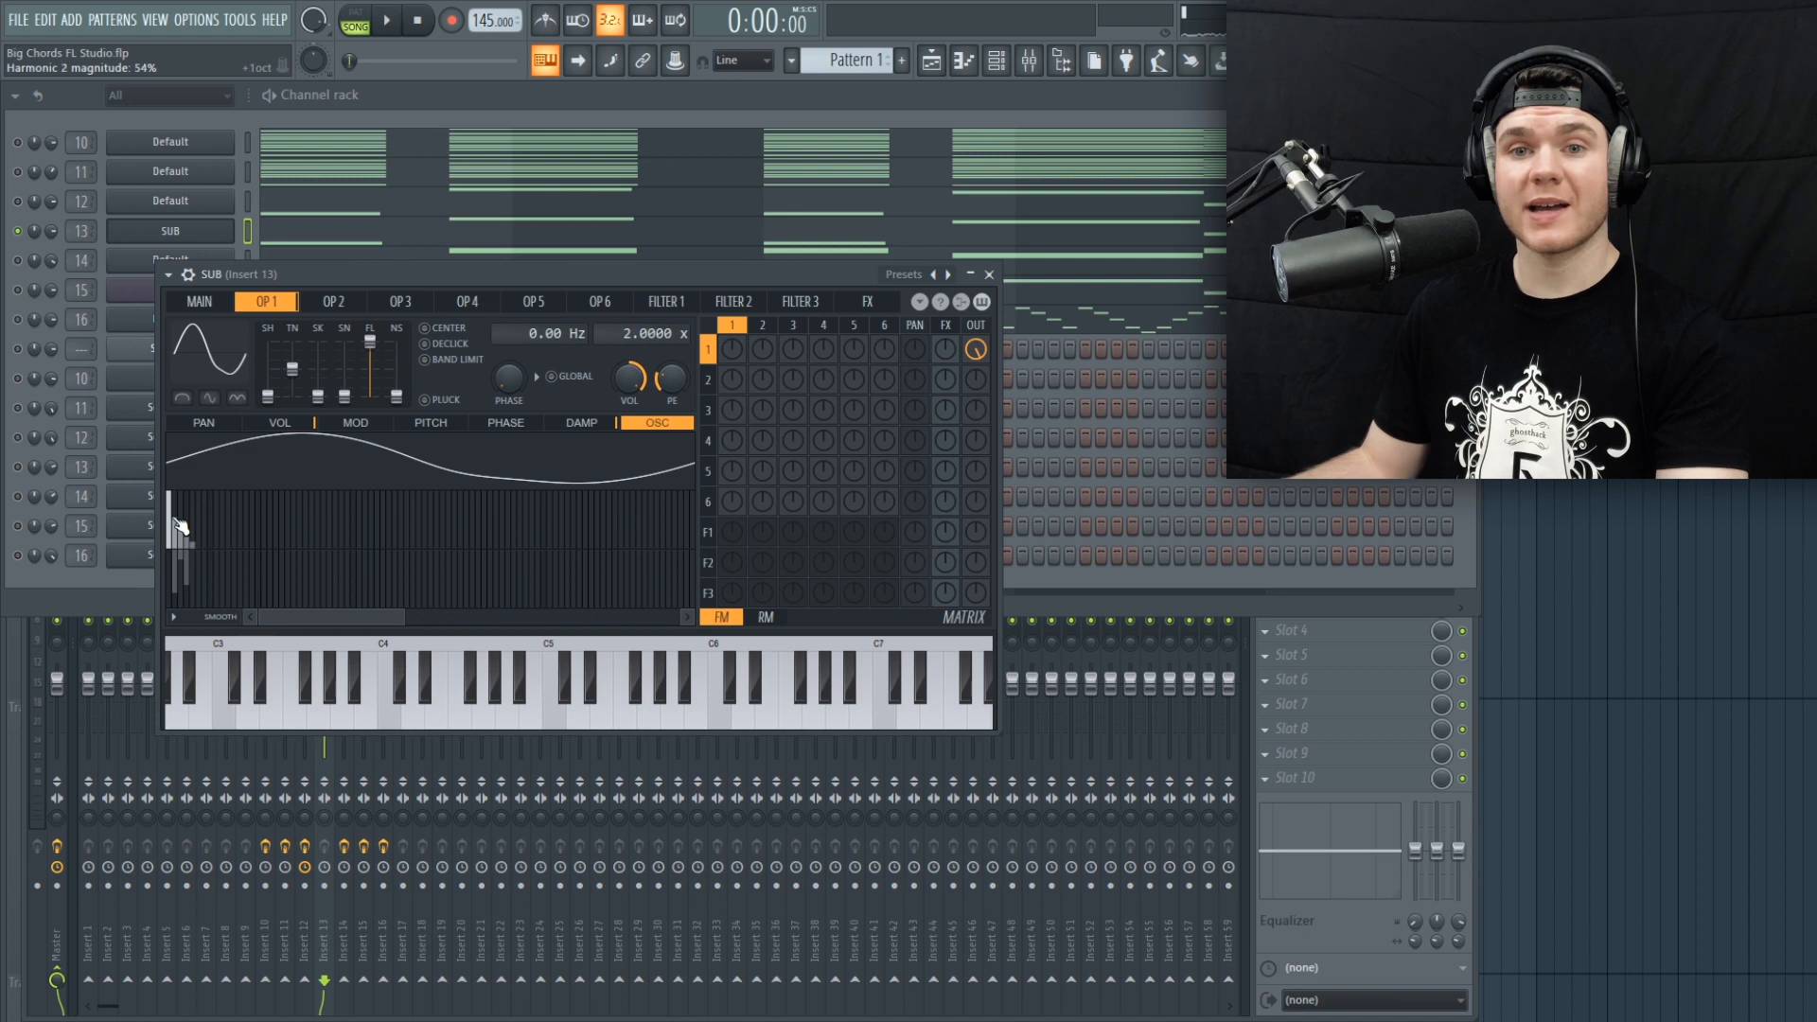
drag(403, 616, 312, 616)
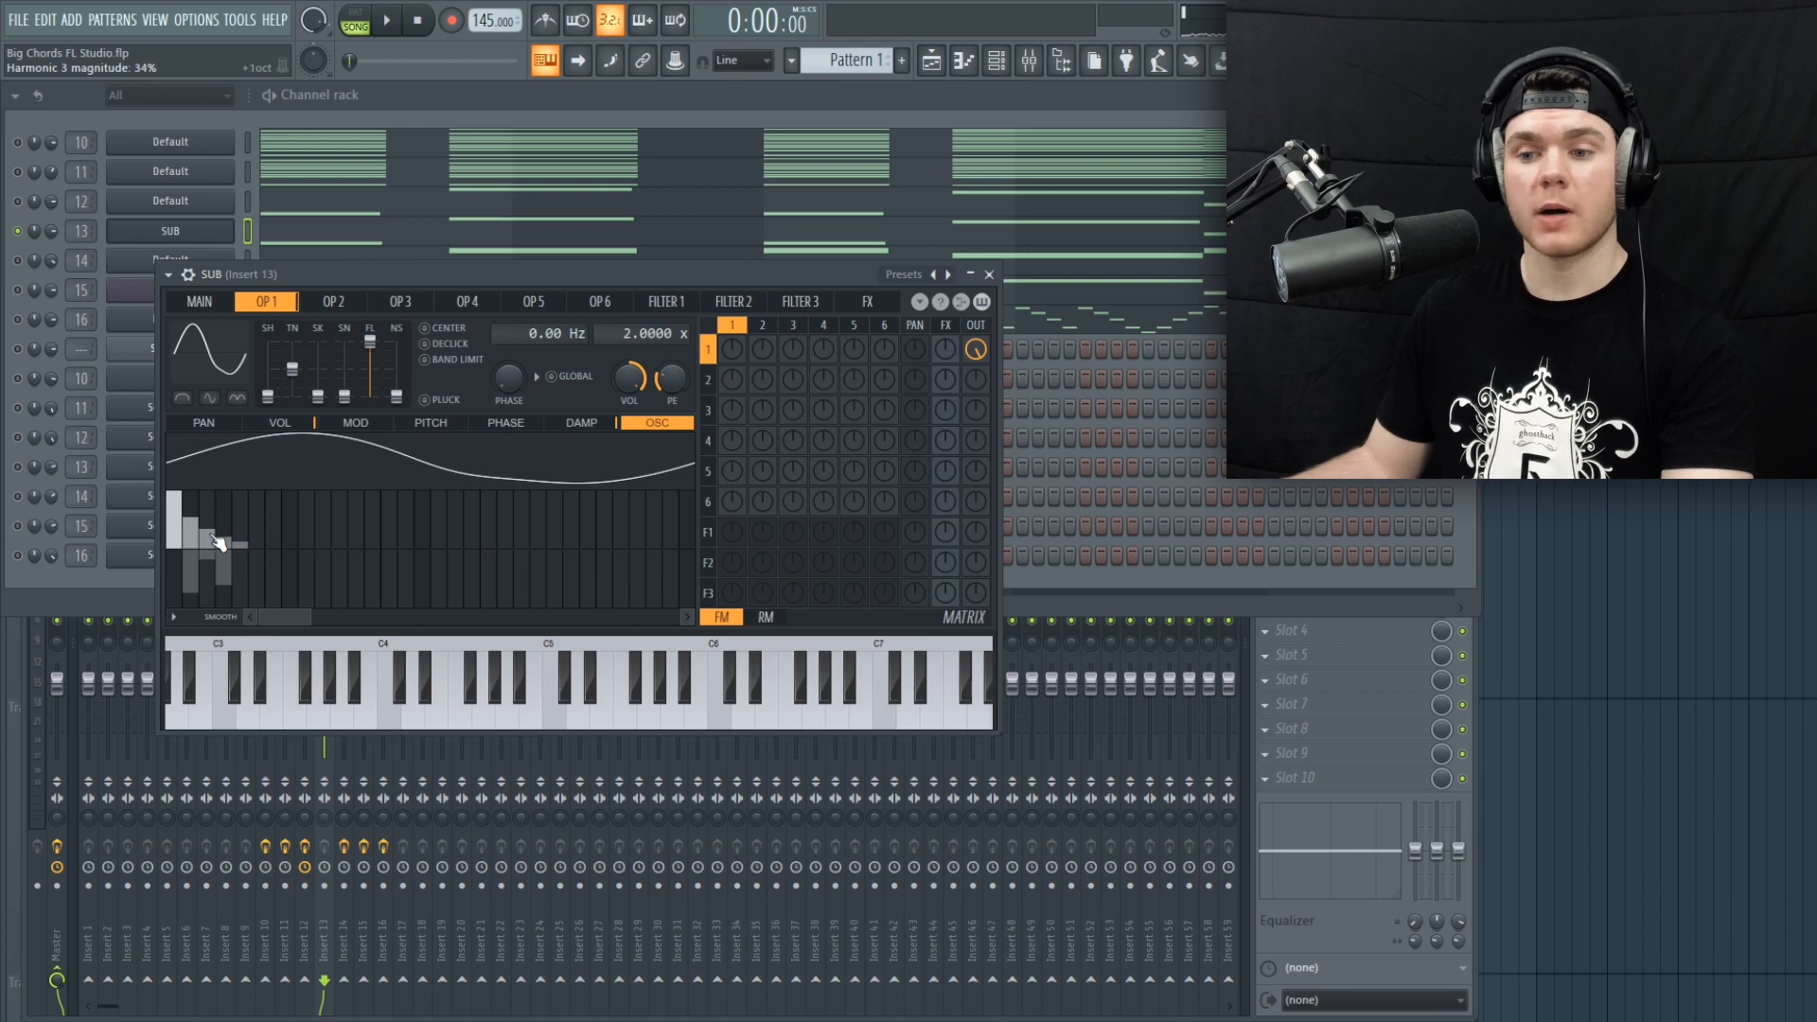
key(z)
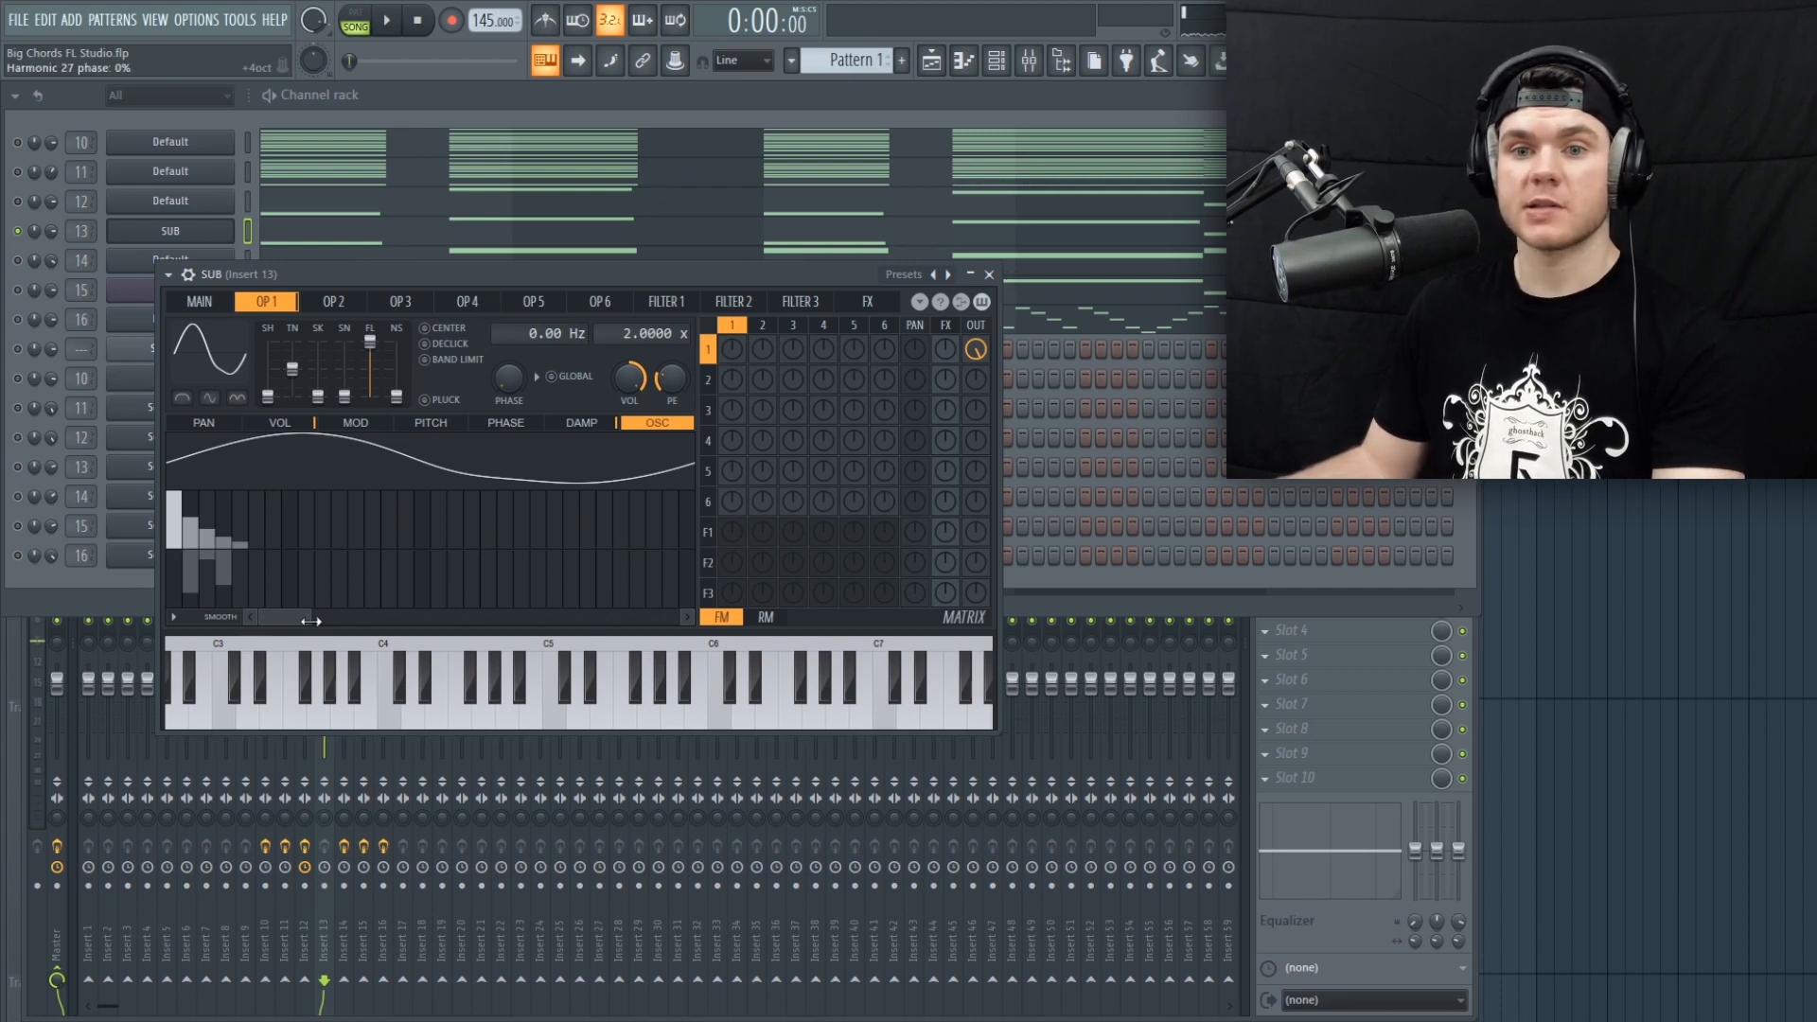
Step: Check the SUB synth's main settings and operator 1's volume envelope, then close the synth
click(201, 301)
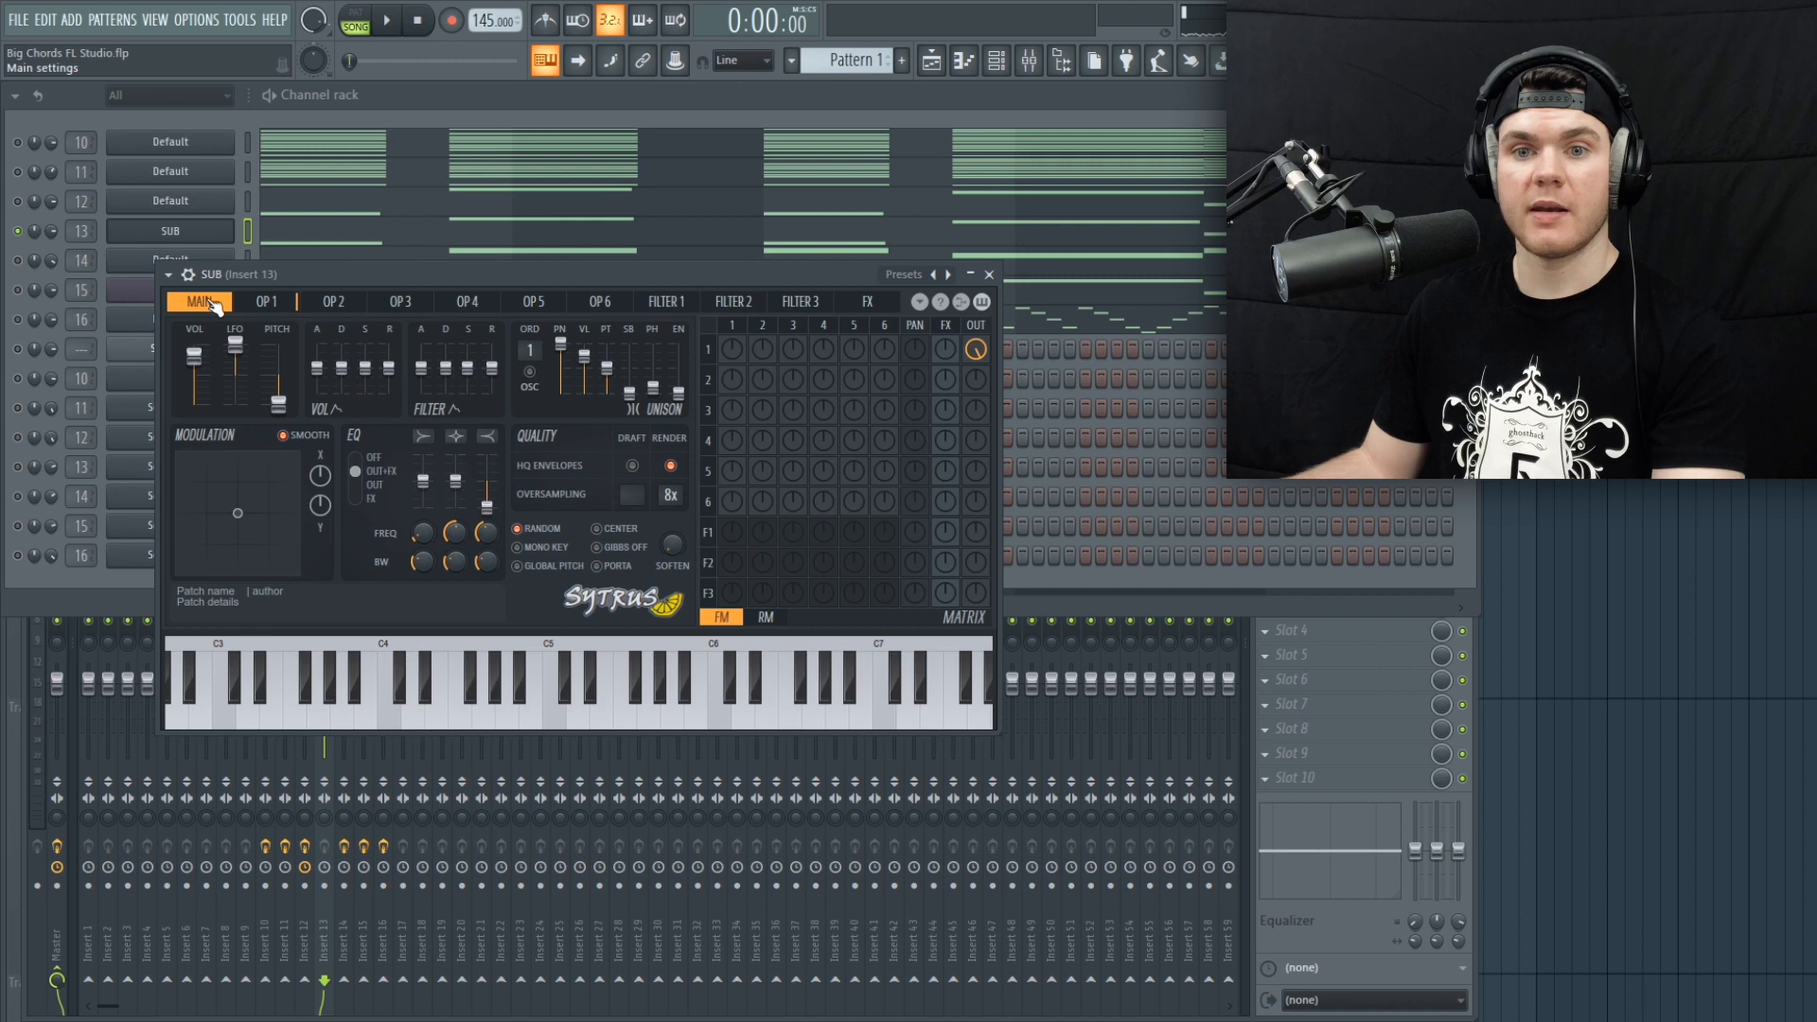
click(265, 301)
click(284, 426)
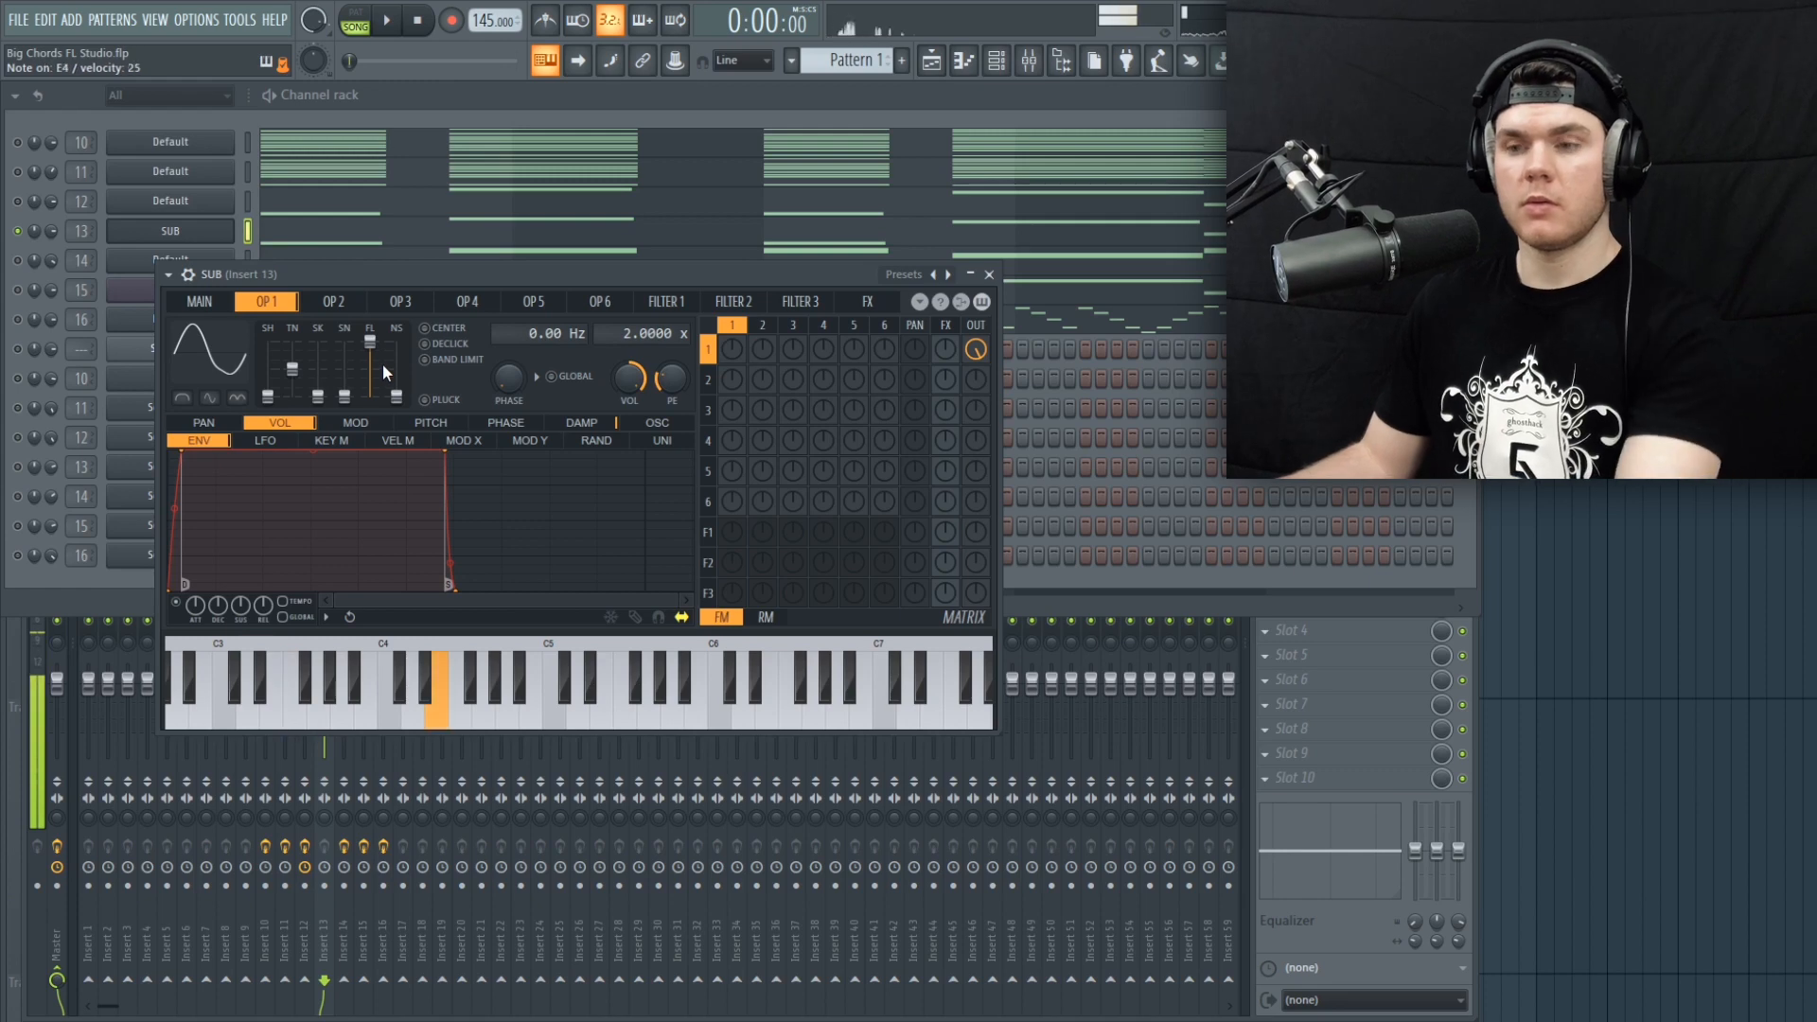
click(989, 276)
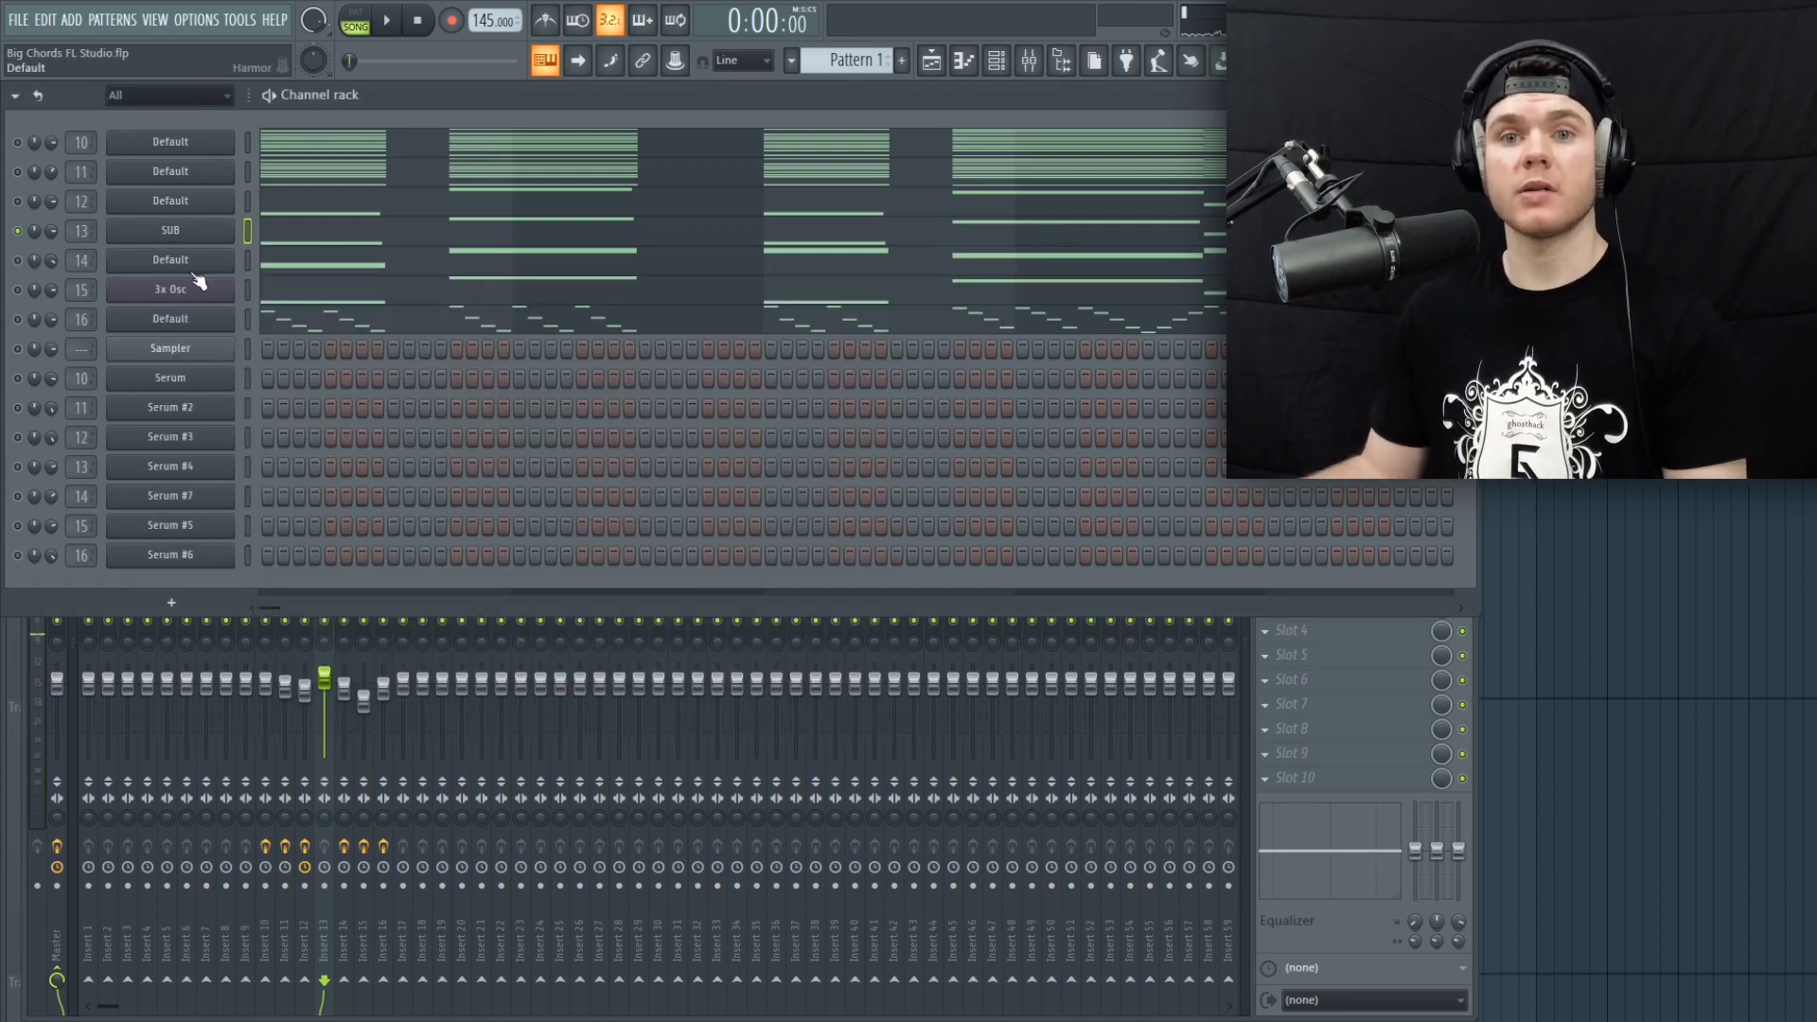
Step: Unmute the Default channel on mixer track 12 and play it together with the SUB channel
click(17, 200)
key(space)
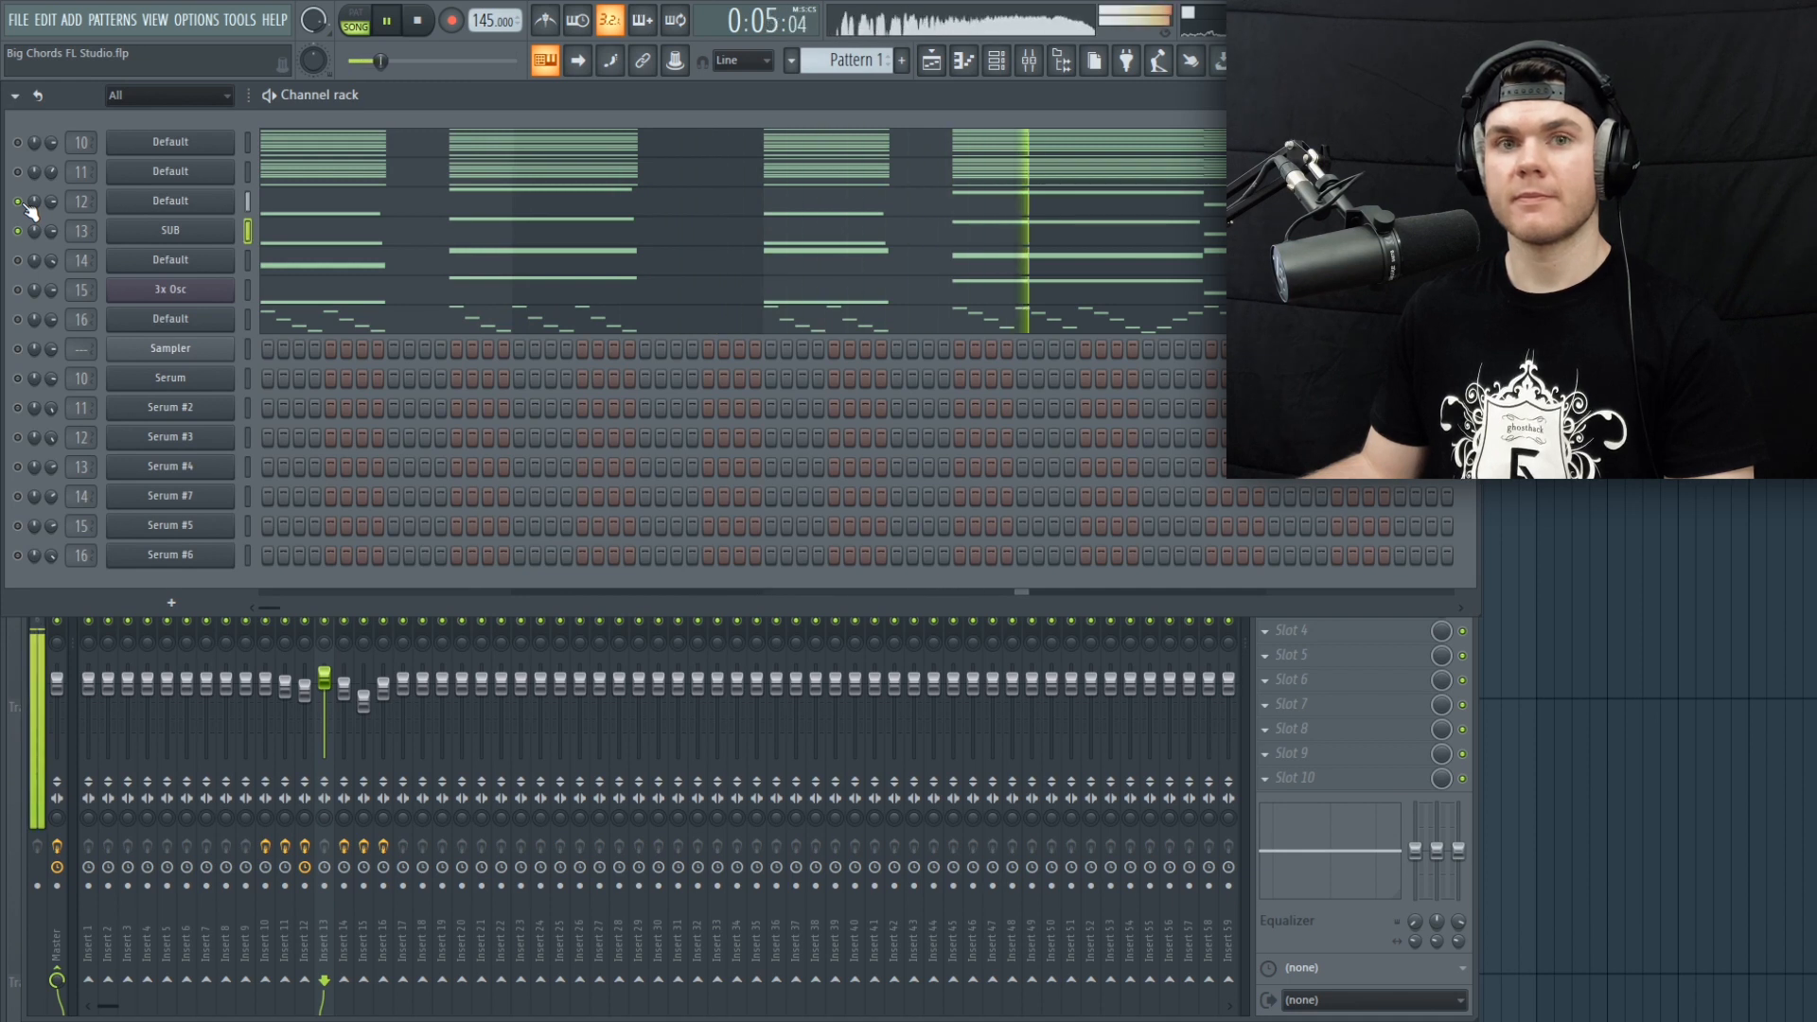
key(space)
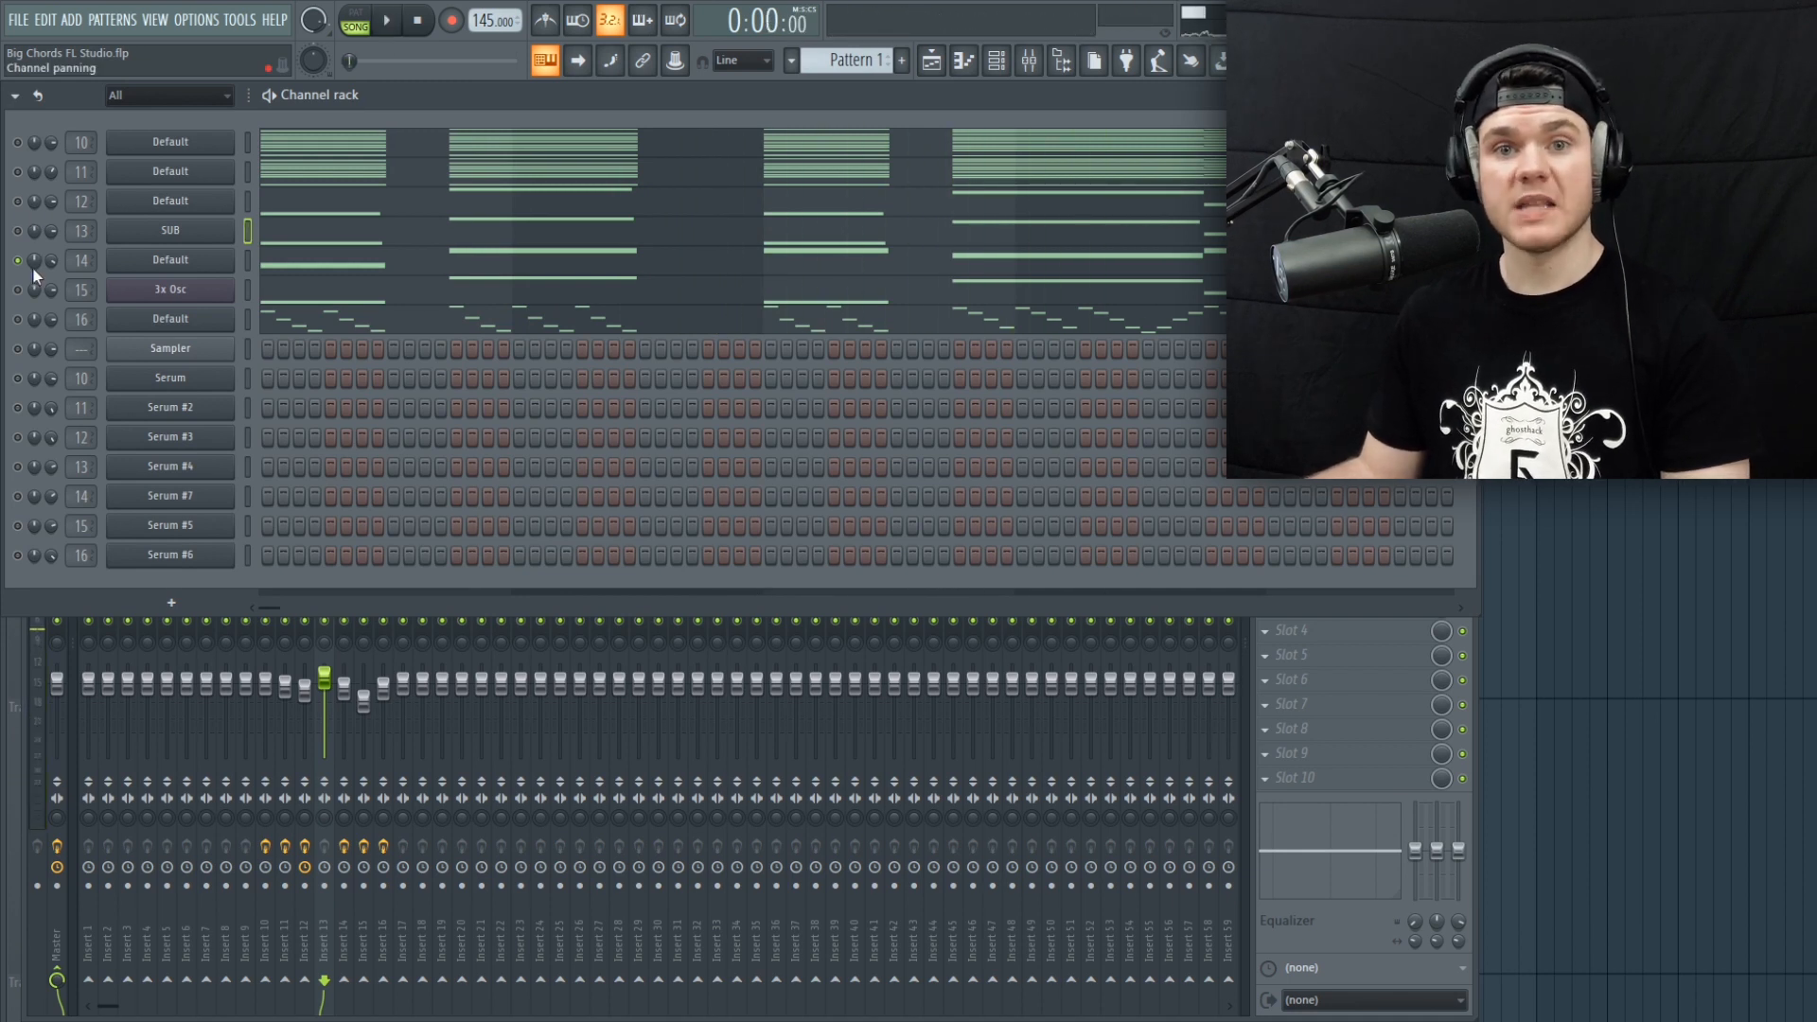
Step: Play back the Default channel on mixer track 14 in solo and examine its Harmor effects settings while sounding a few notes
key(space)
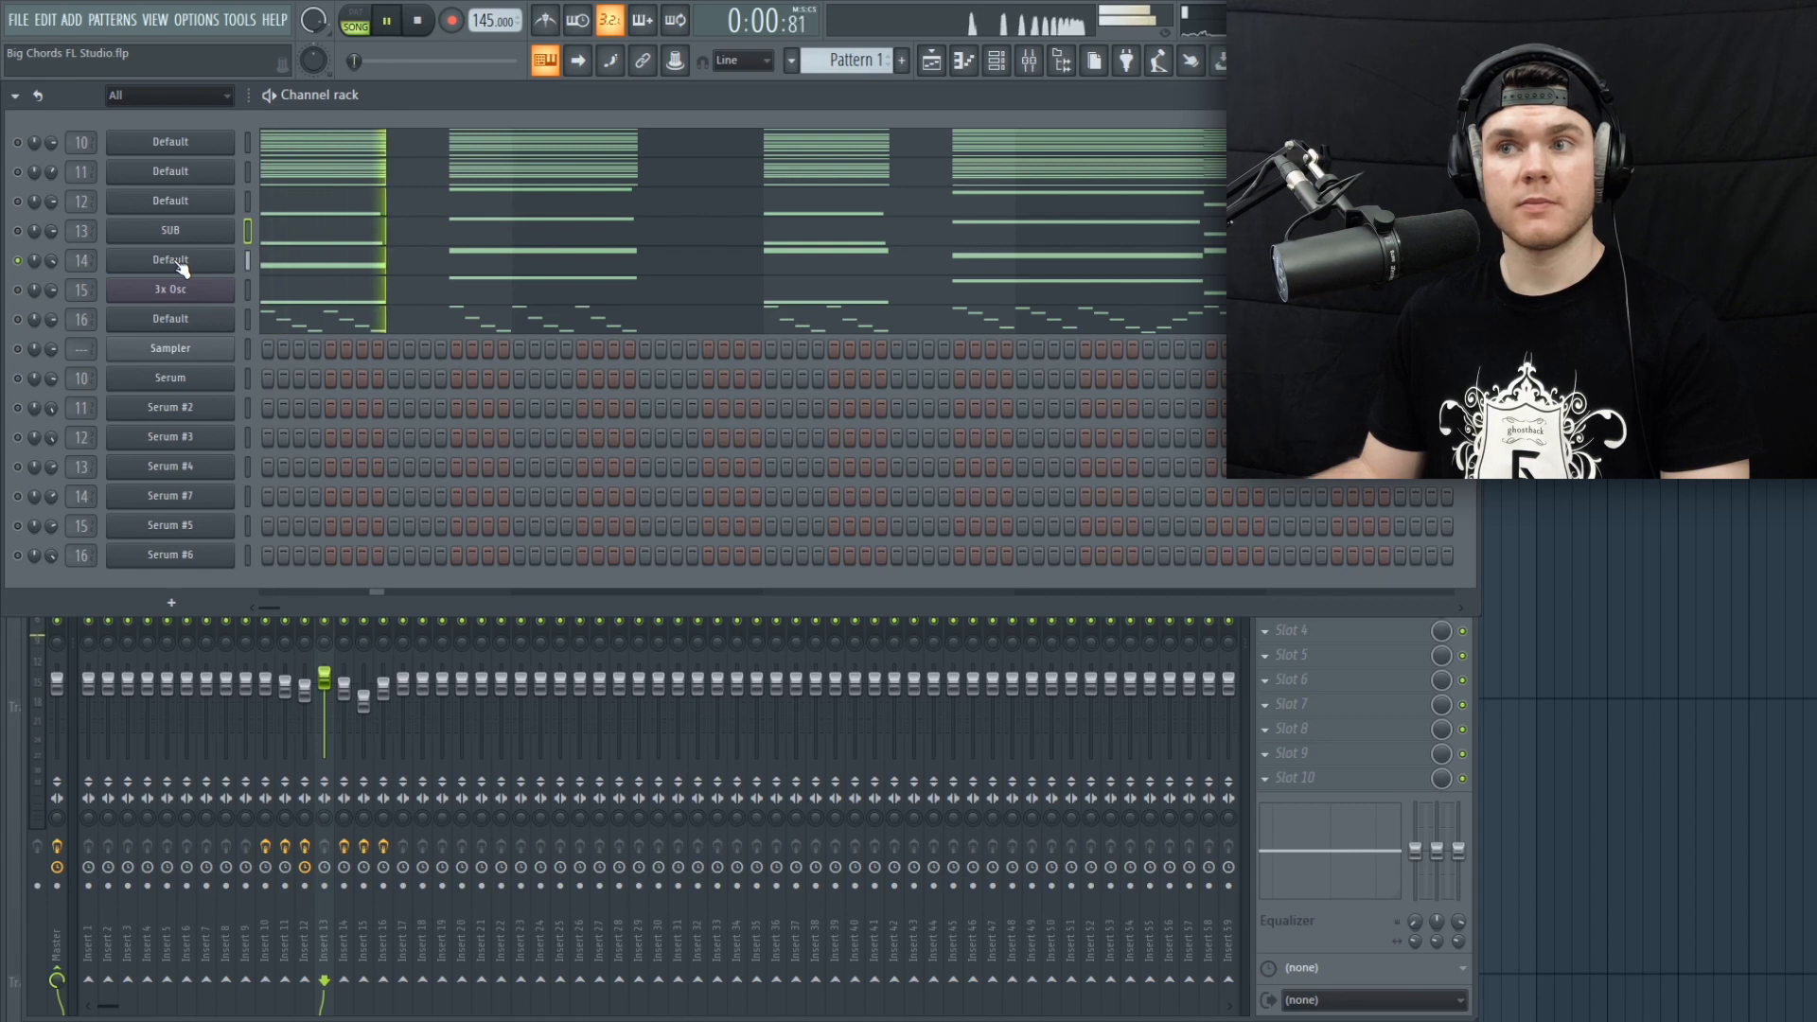
key(space)
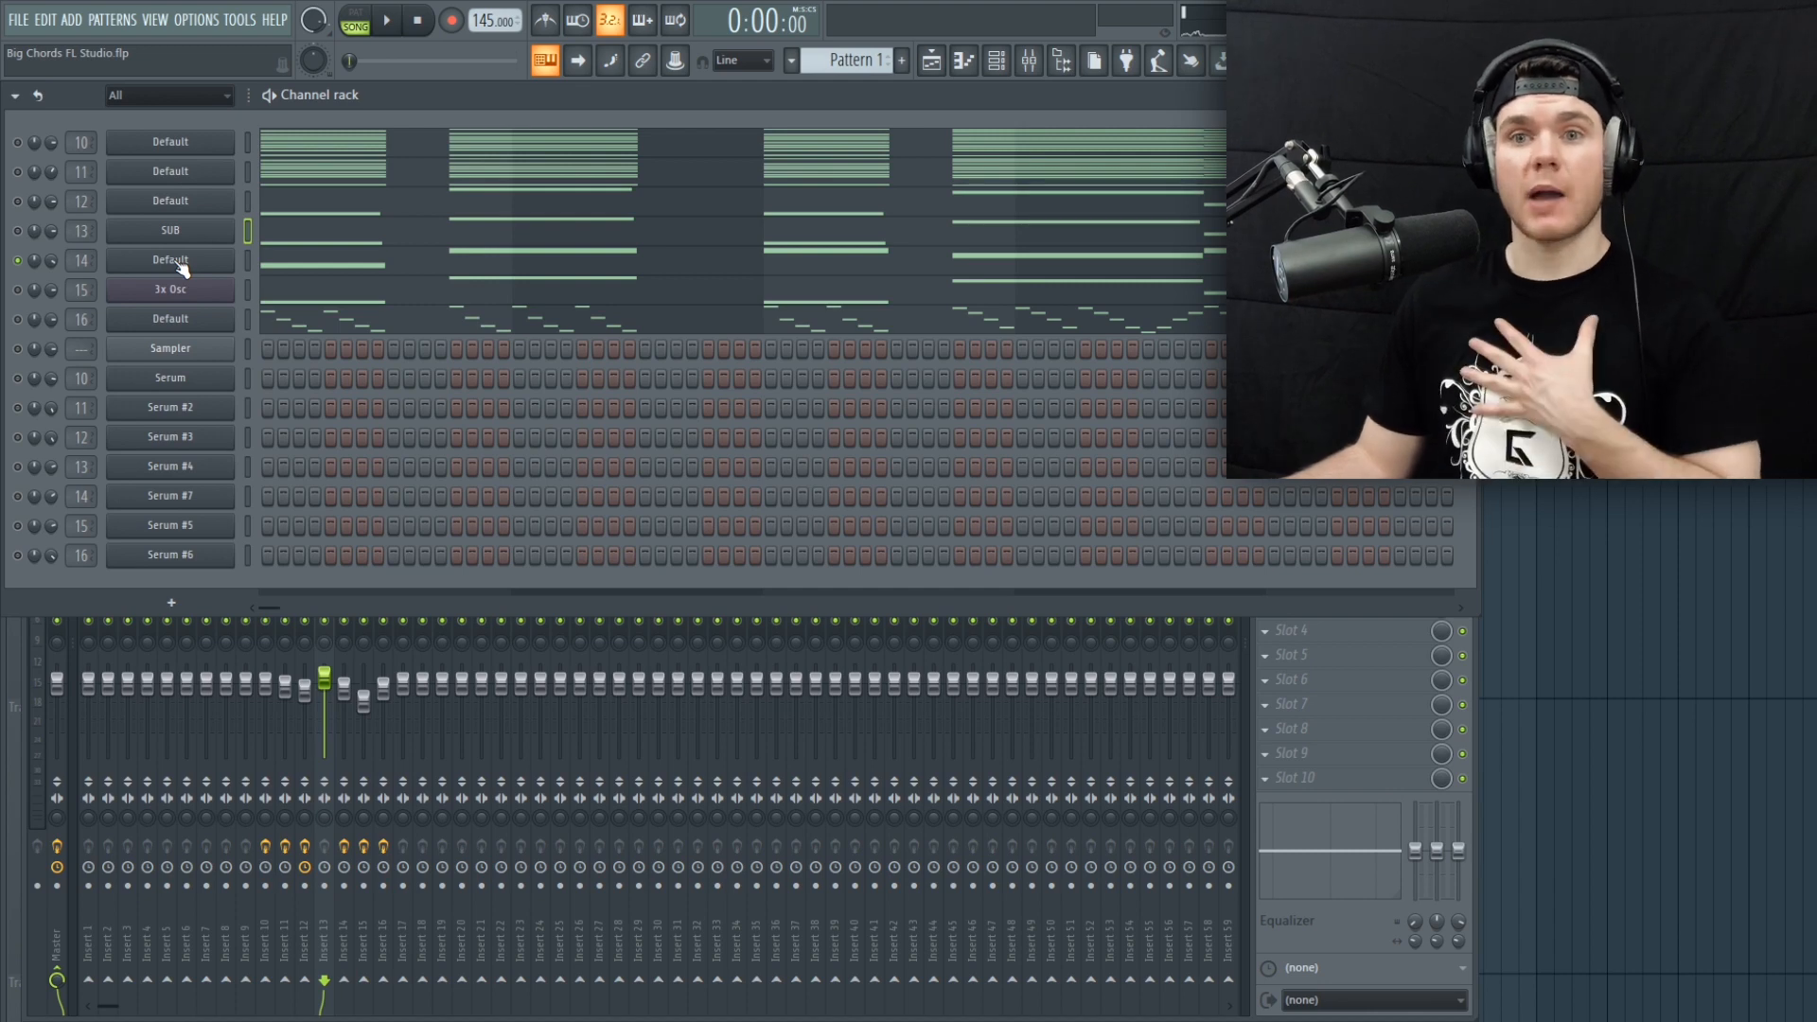
click(173, 259)
drag(277, 195, 395, 129)
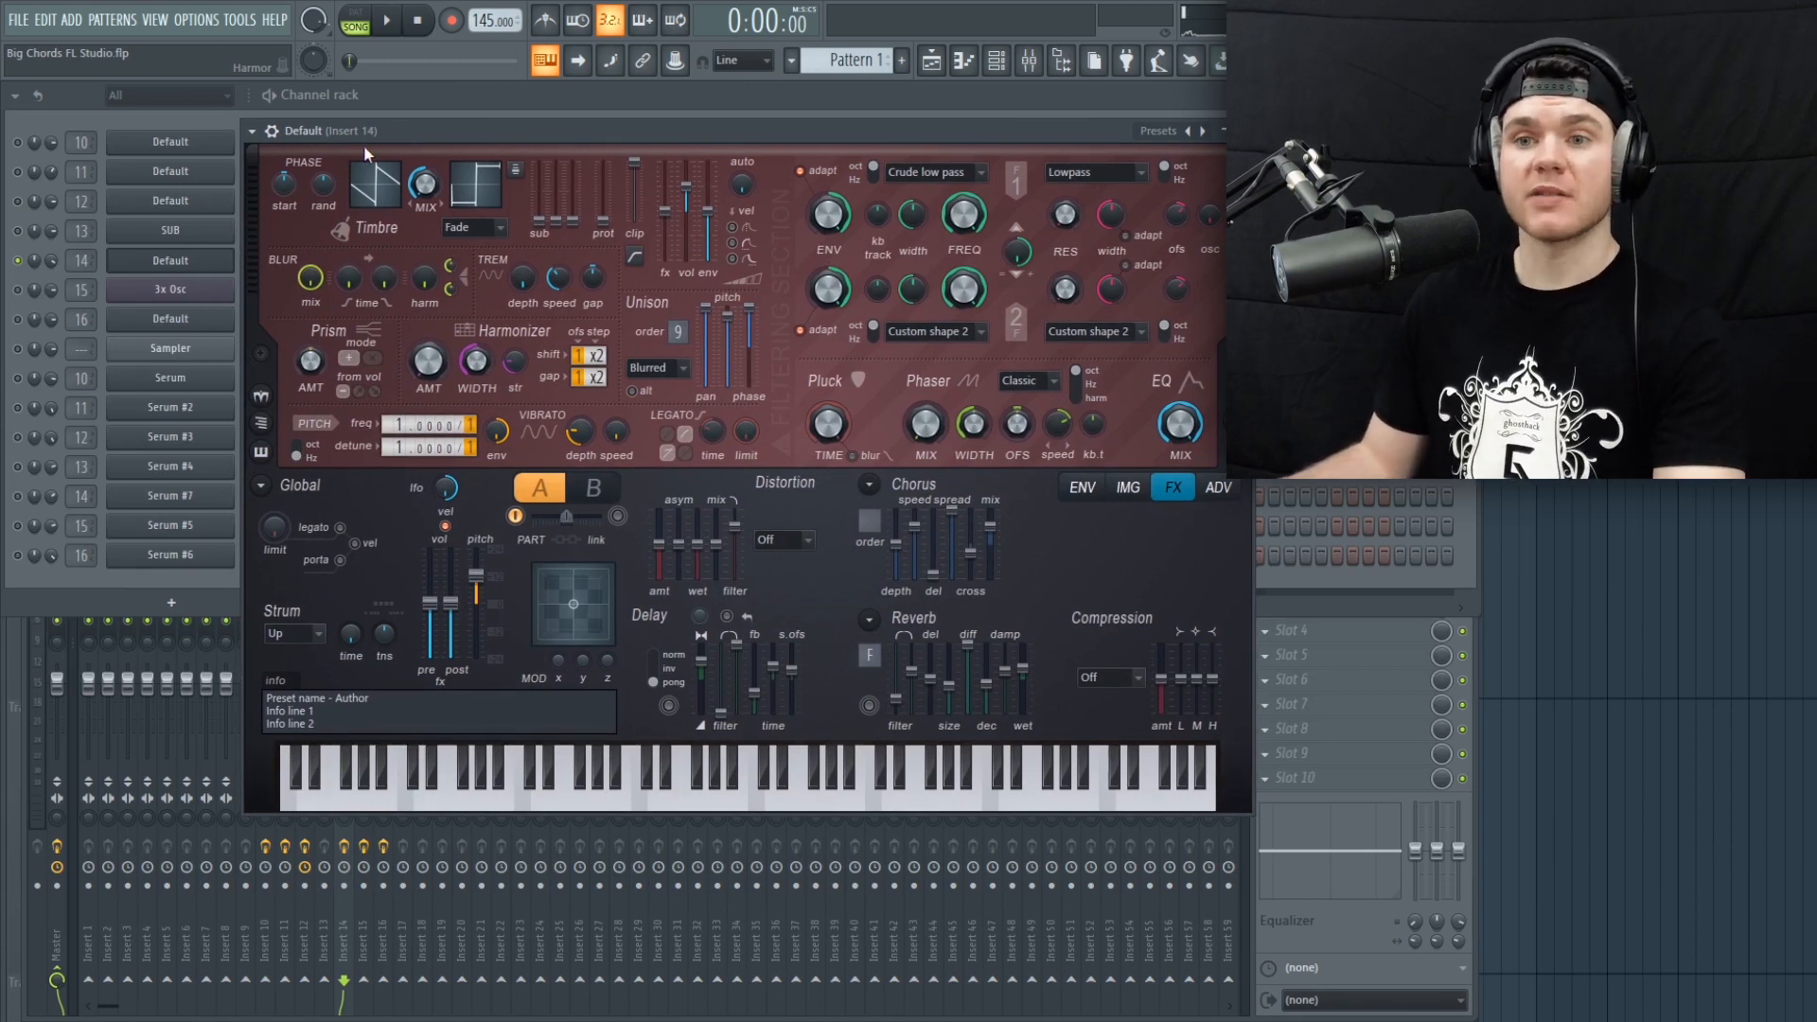
key(c)
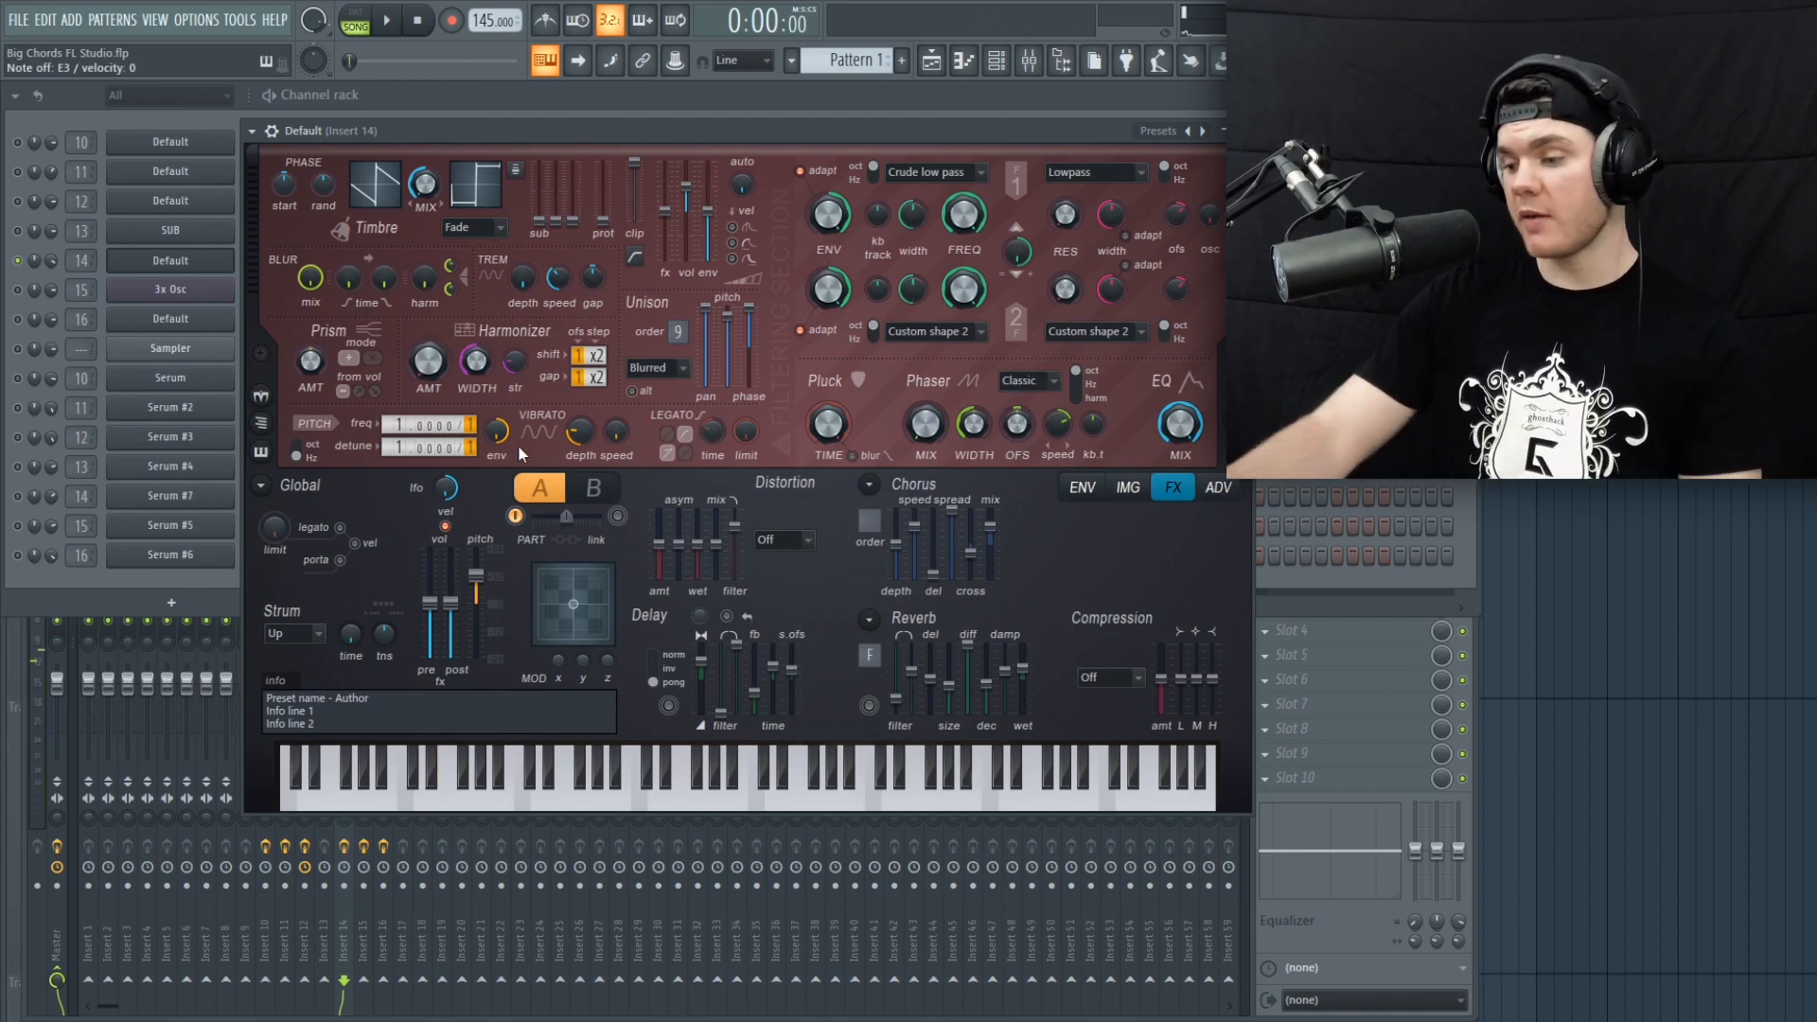
key(e)
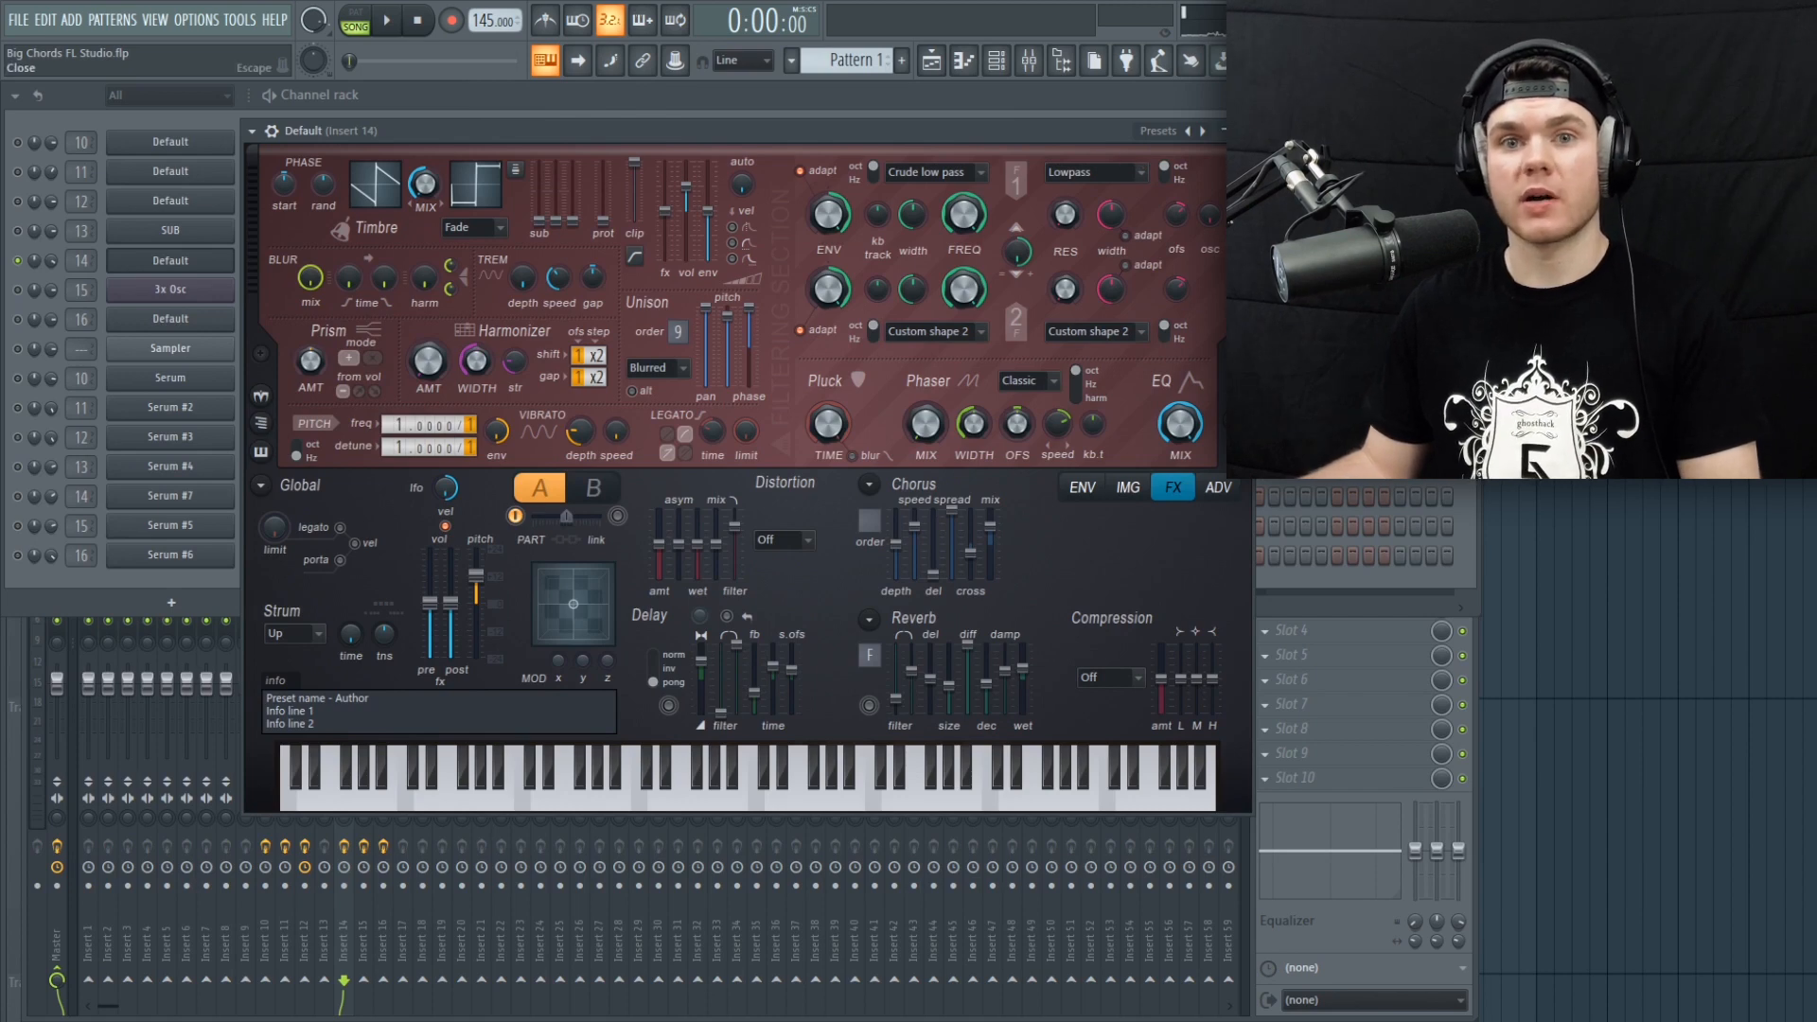
key(Escape)
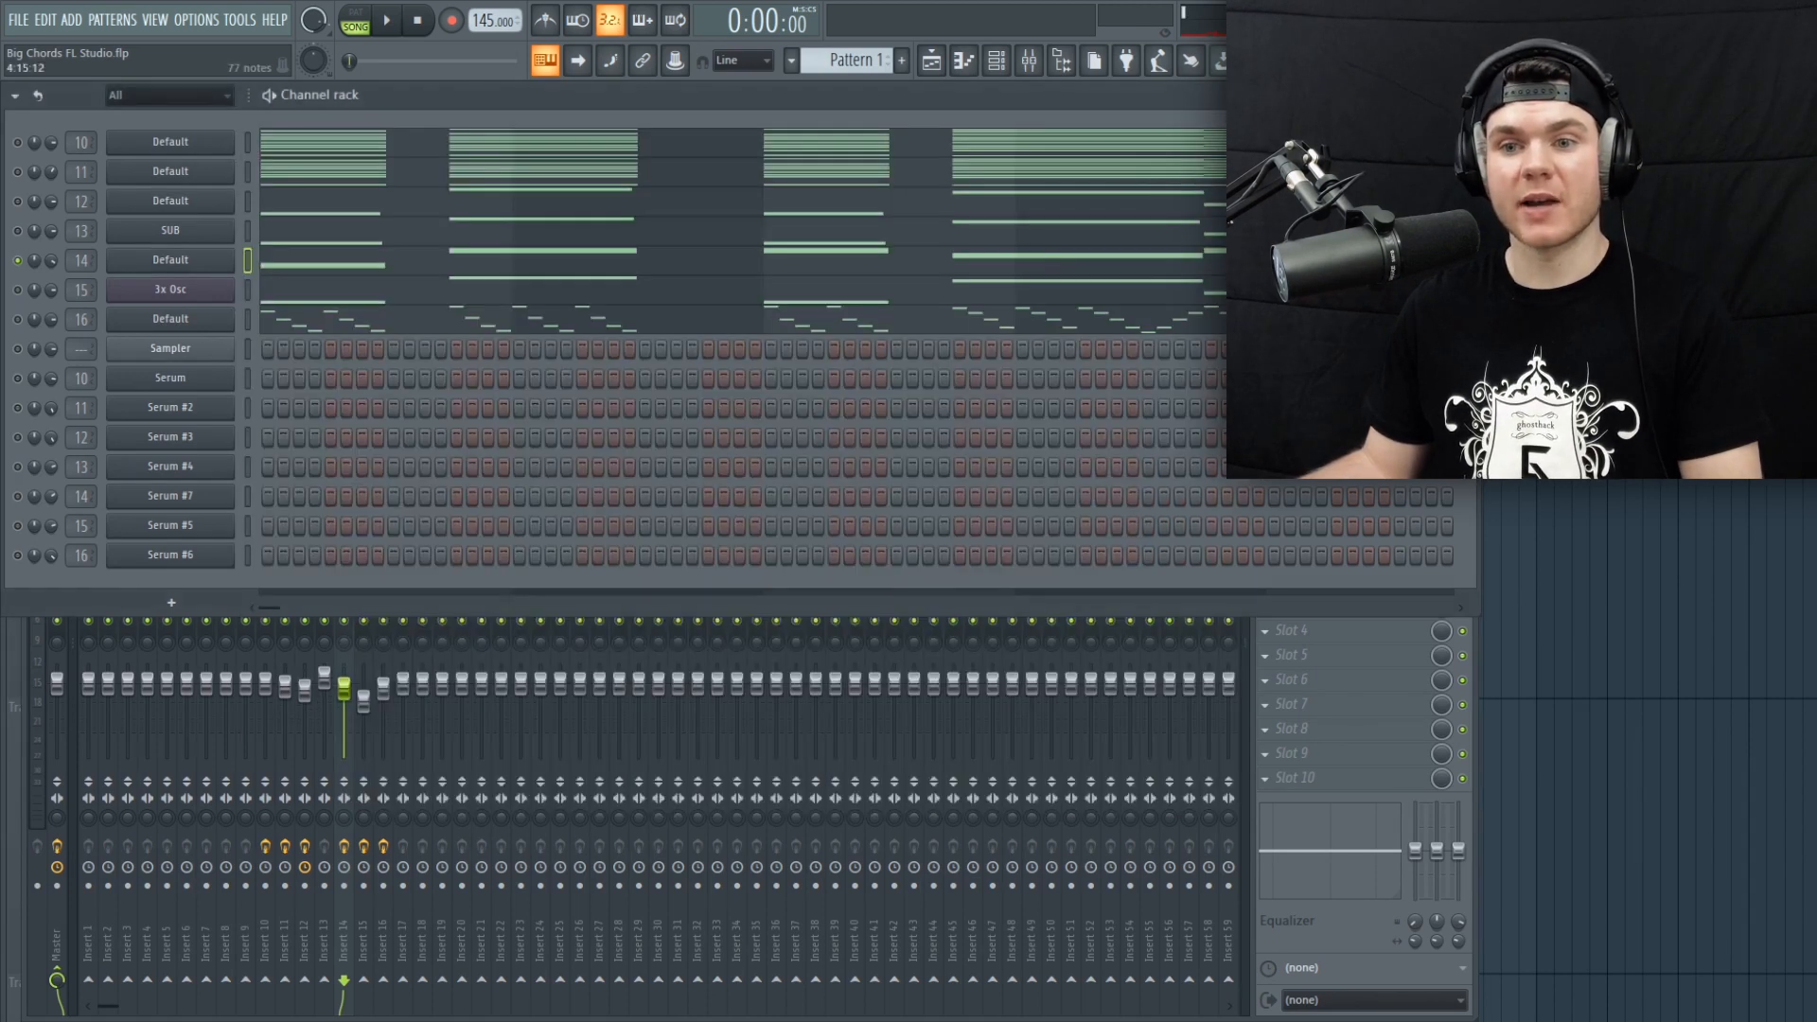
Step: Inspect the Fruity parametric EQ 2 on mixer insert 14 during playback and close it
click(353, 694)
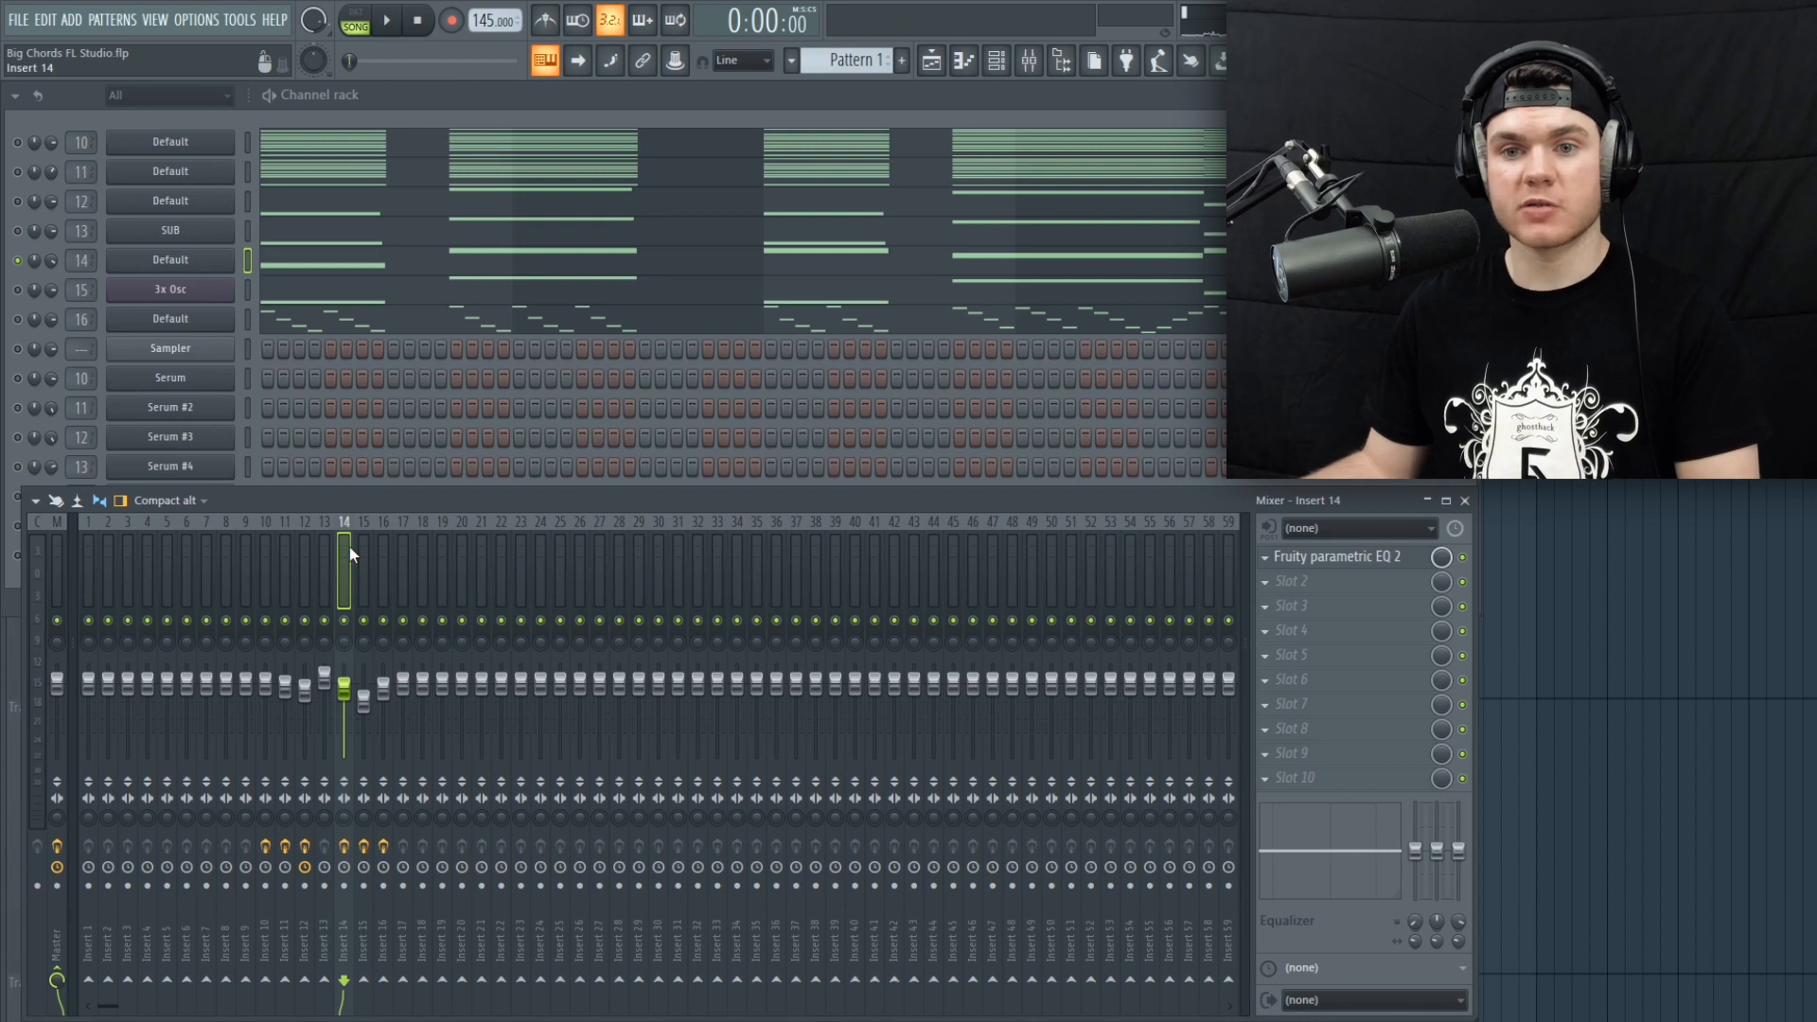
click(1334, 557)
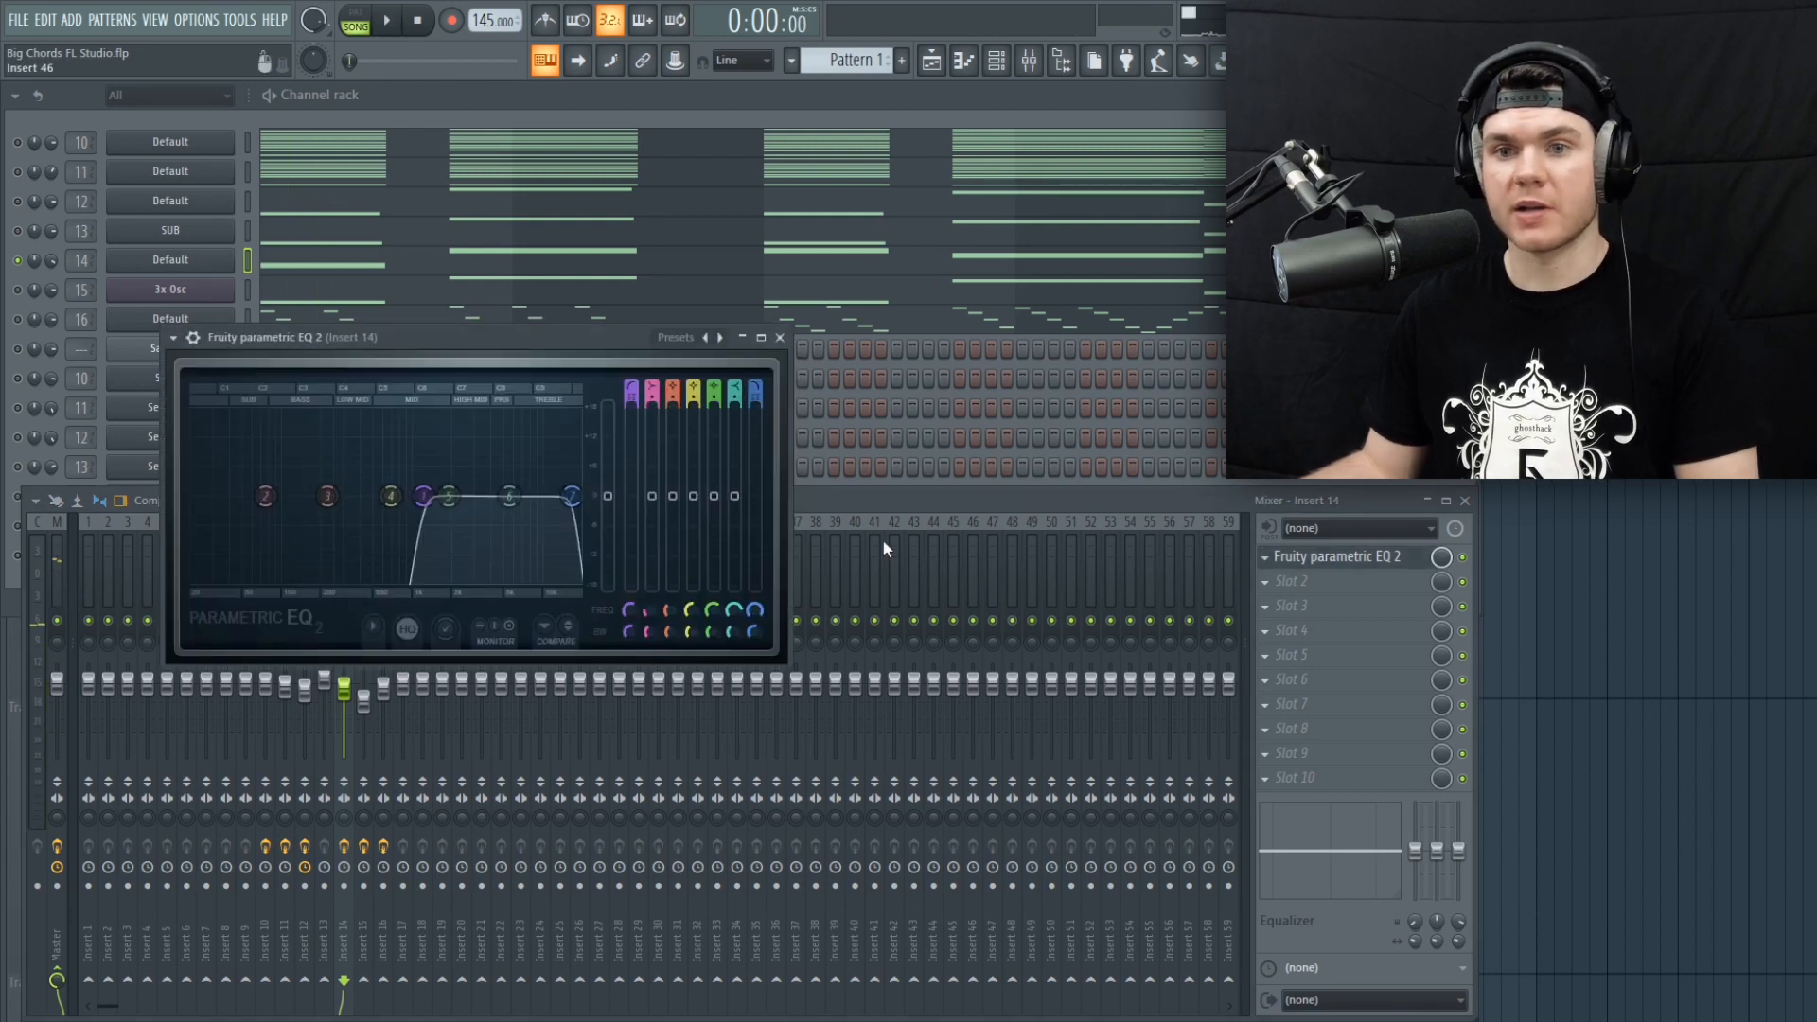
key(space)
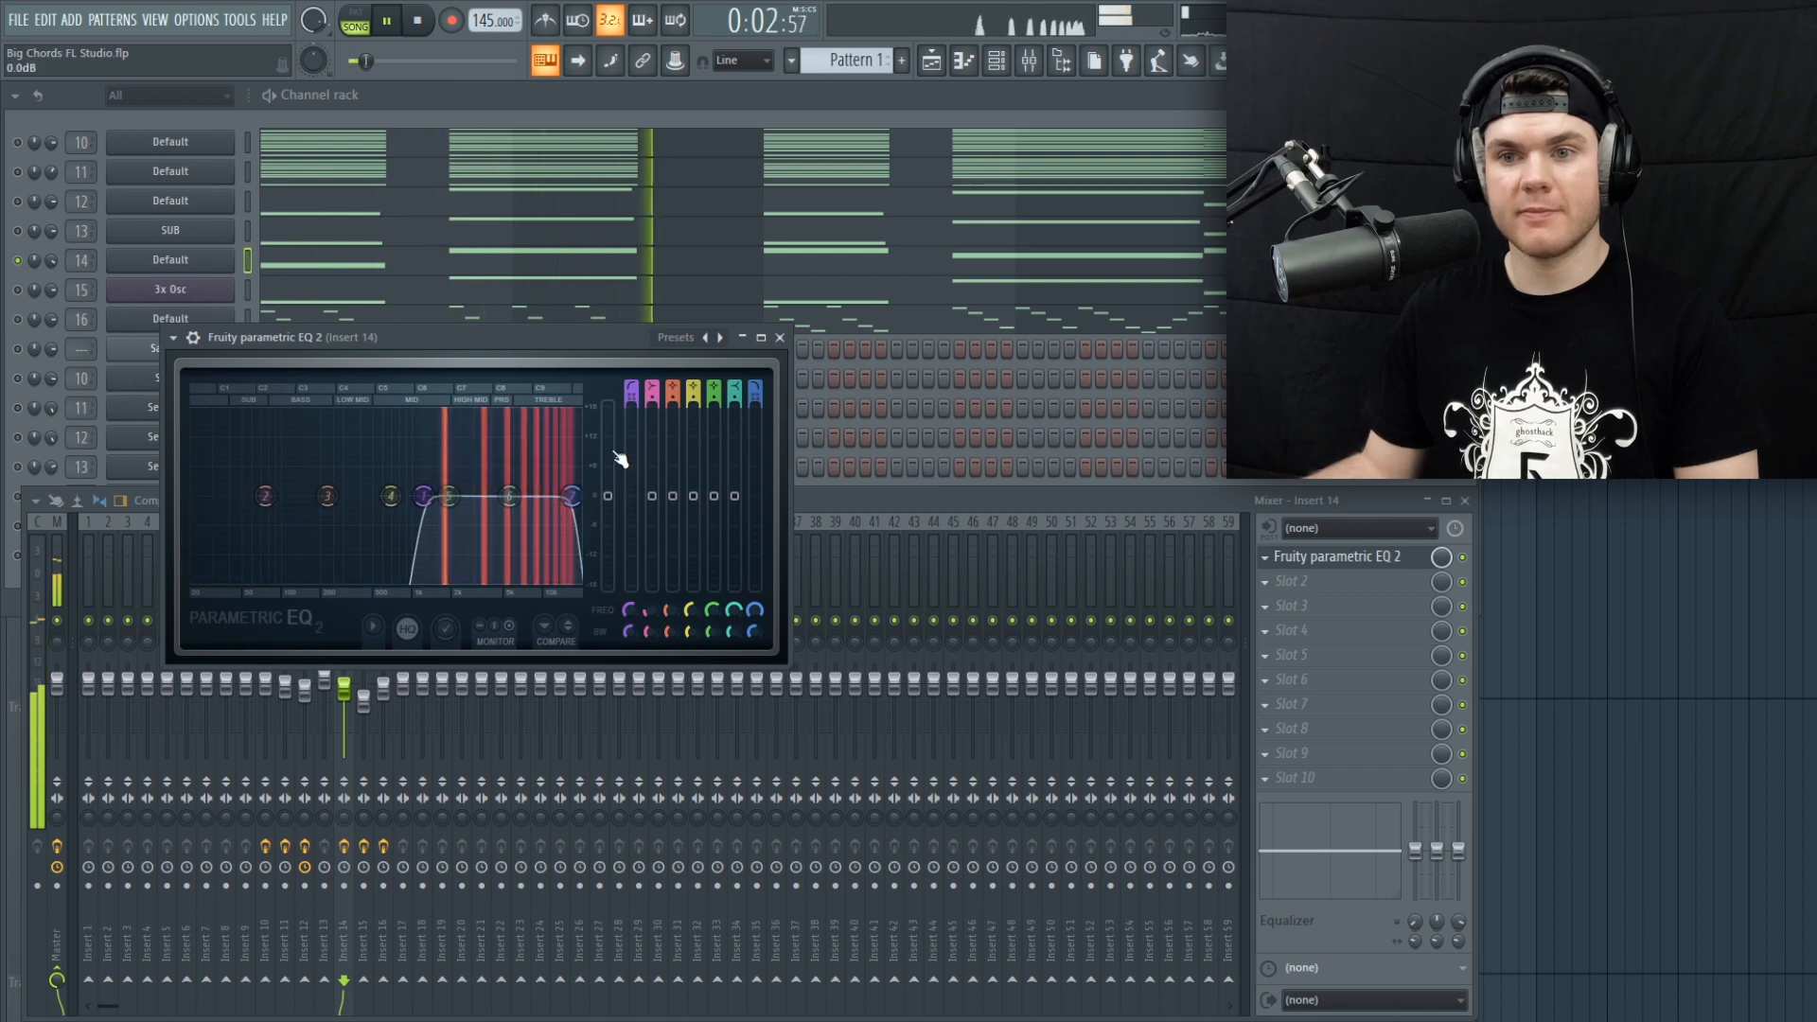
key(space)
click(781, 339)
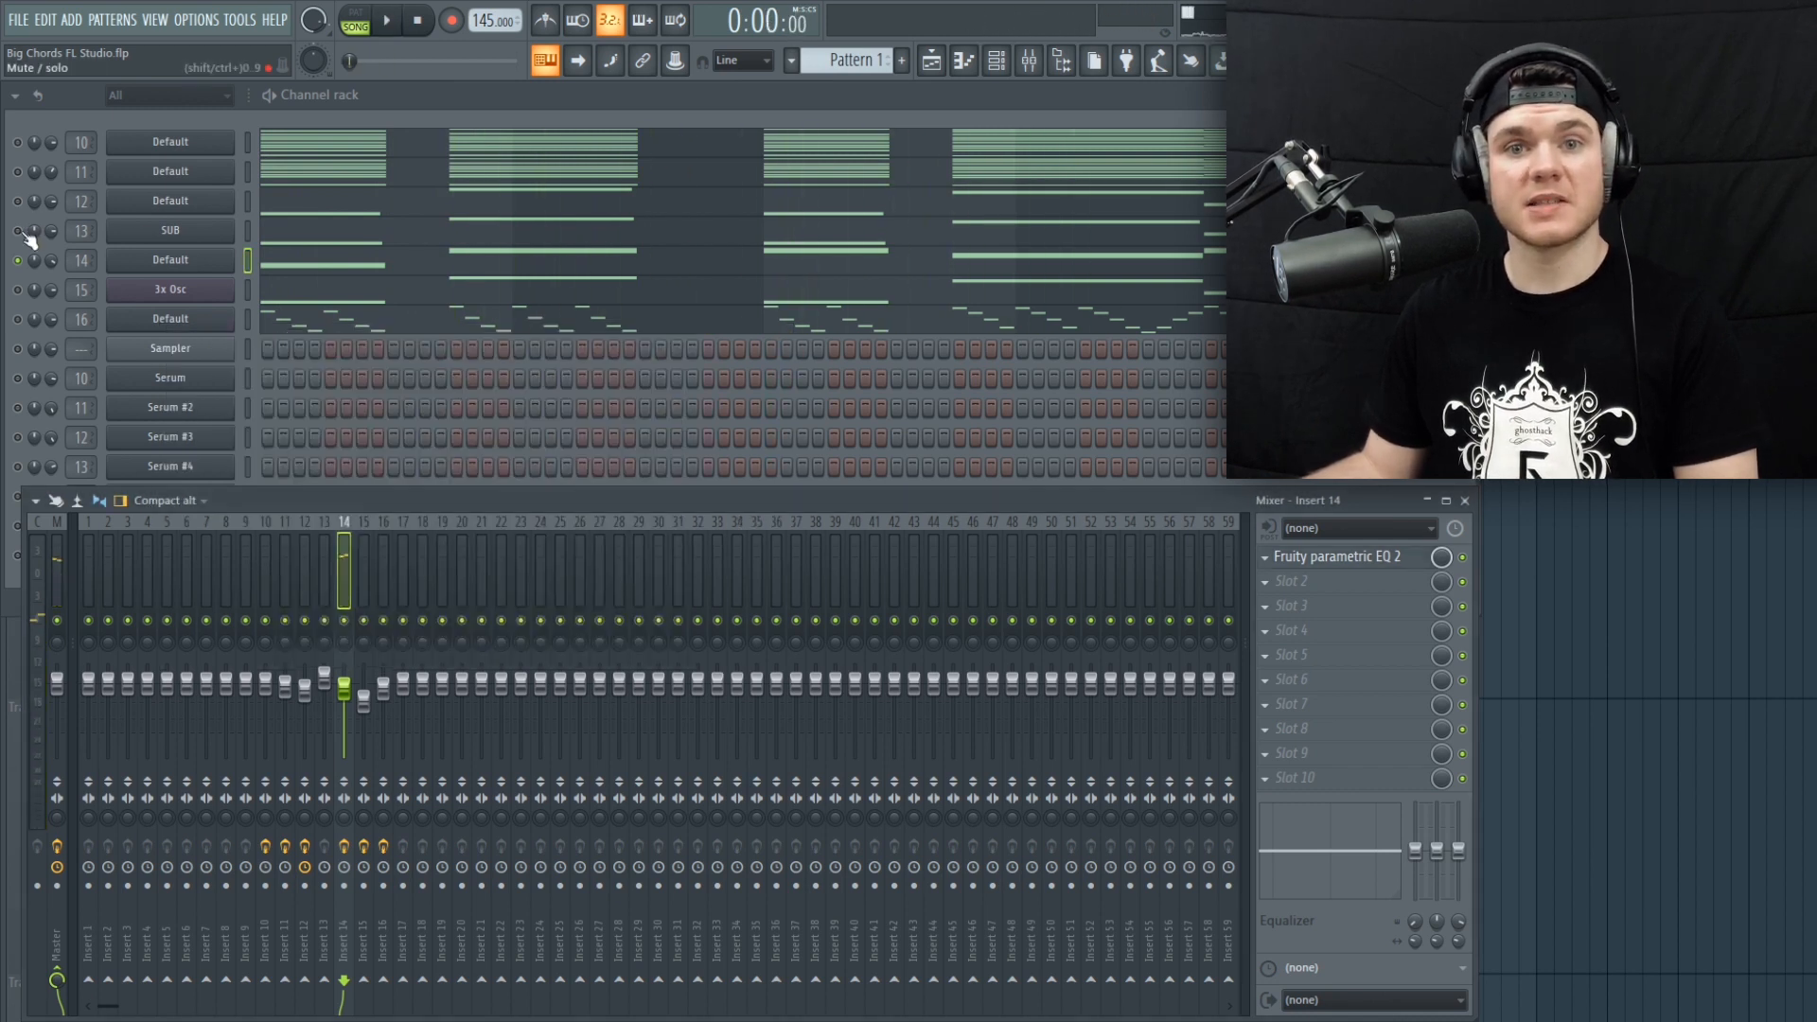
Step: Unmute the channels on mixer tracks 10 to 13 and play them first without, then with, the Default channel on track 14
click(22, 232)
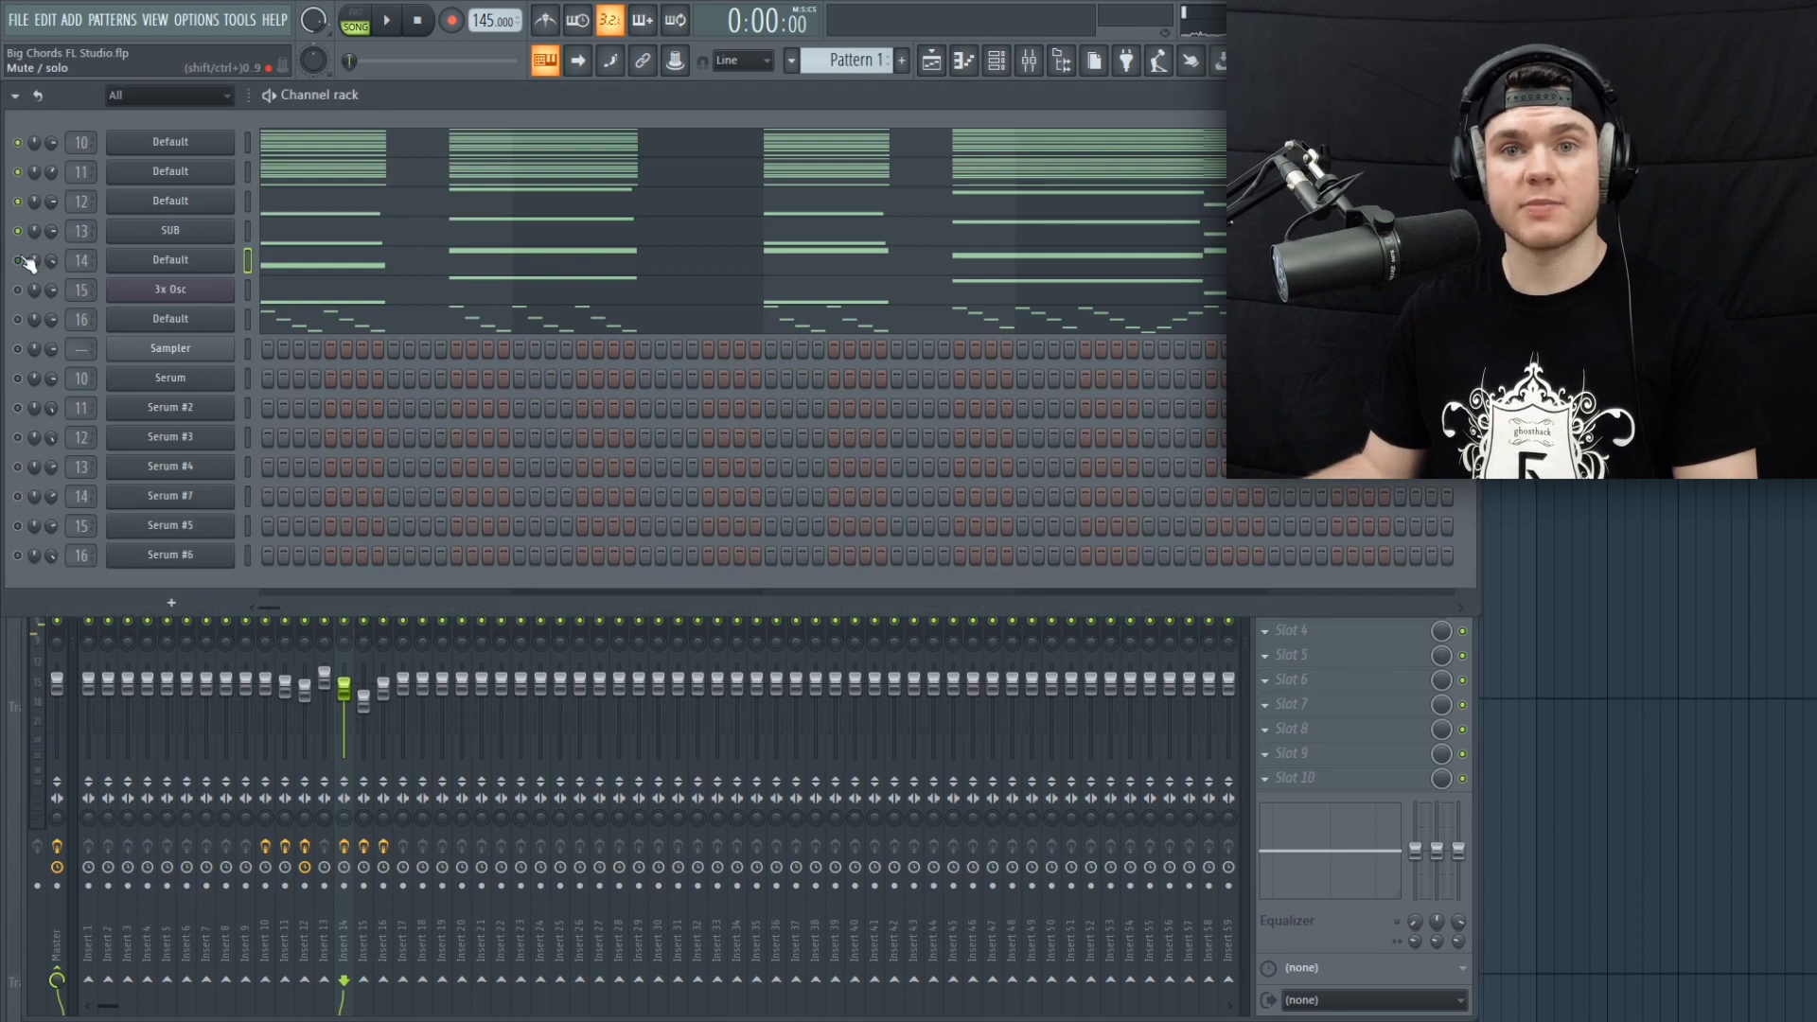
key(space)
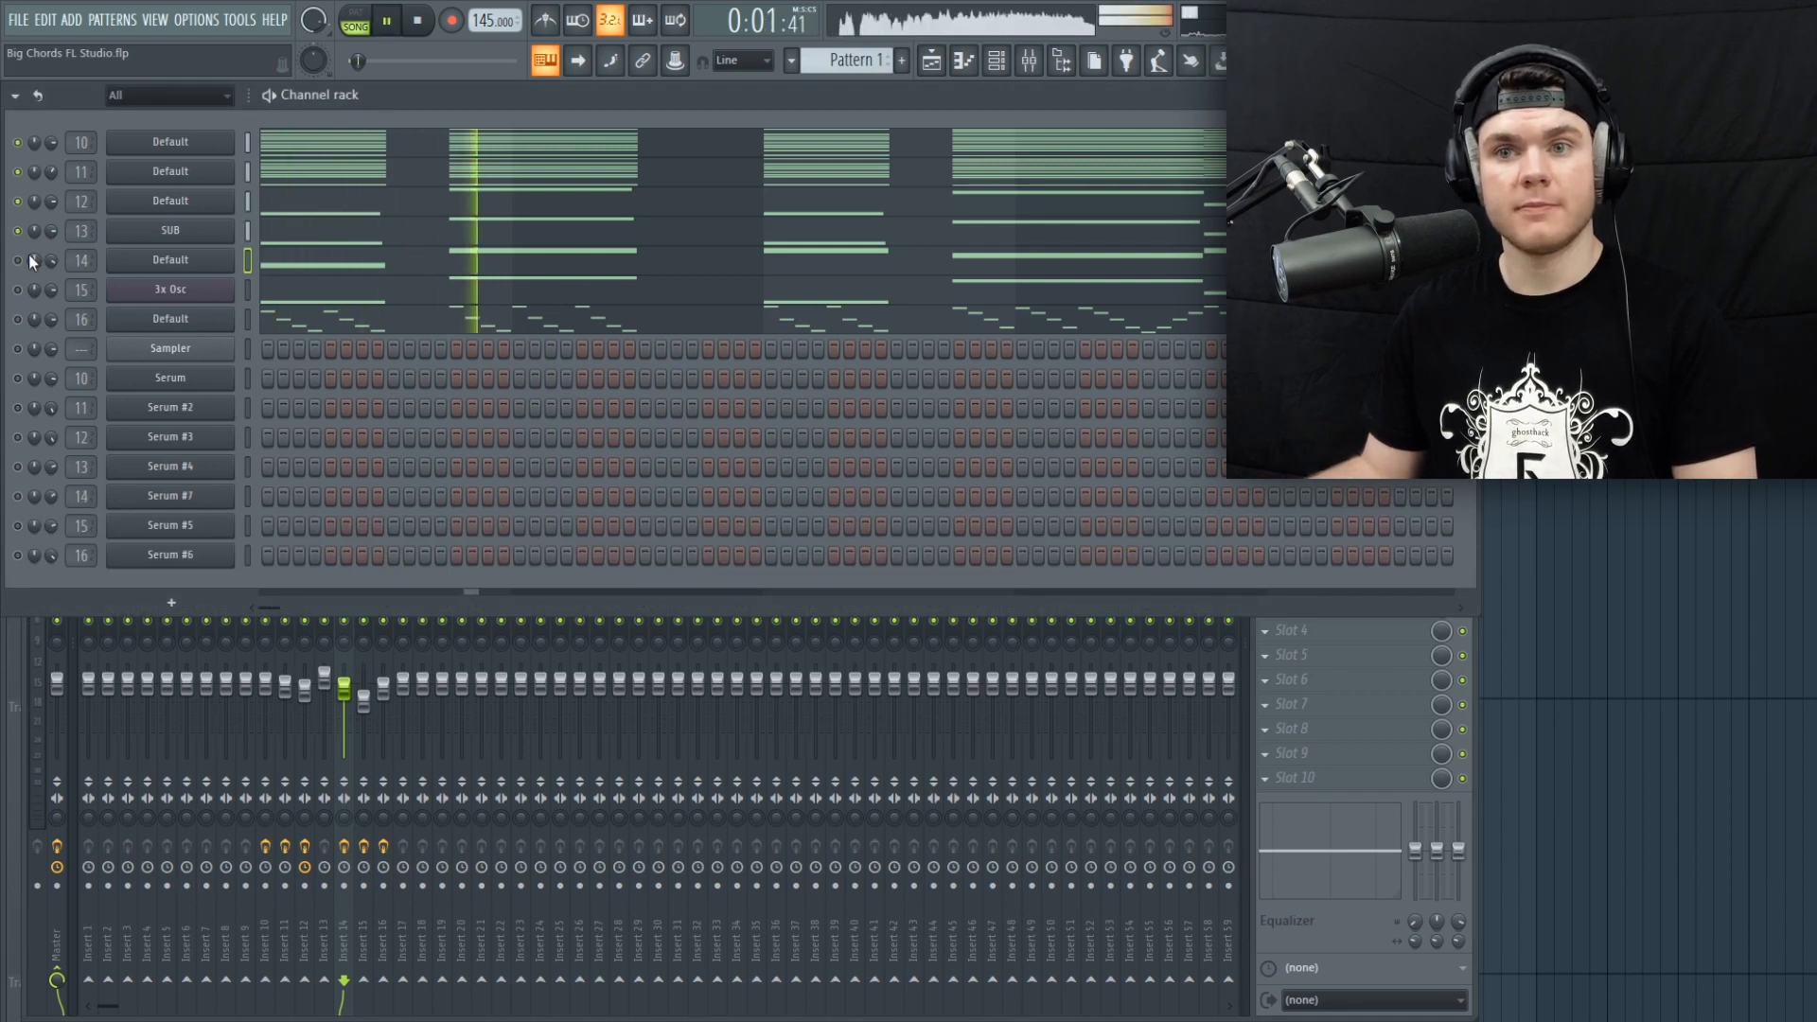
key(space)
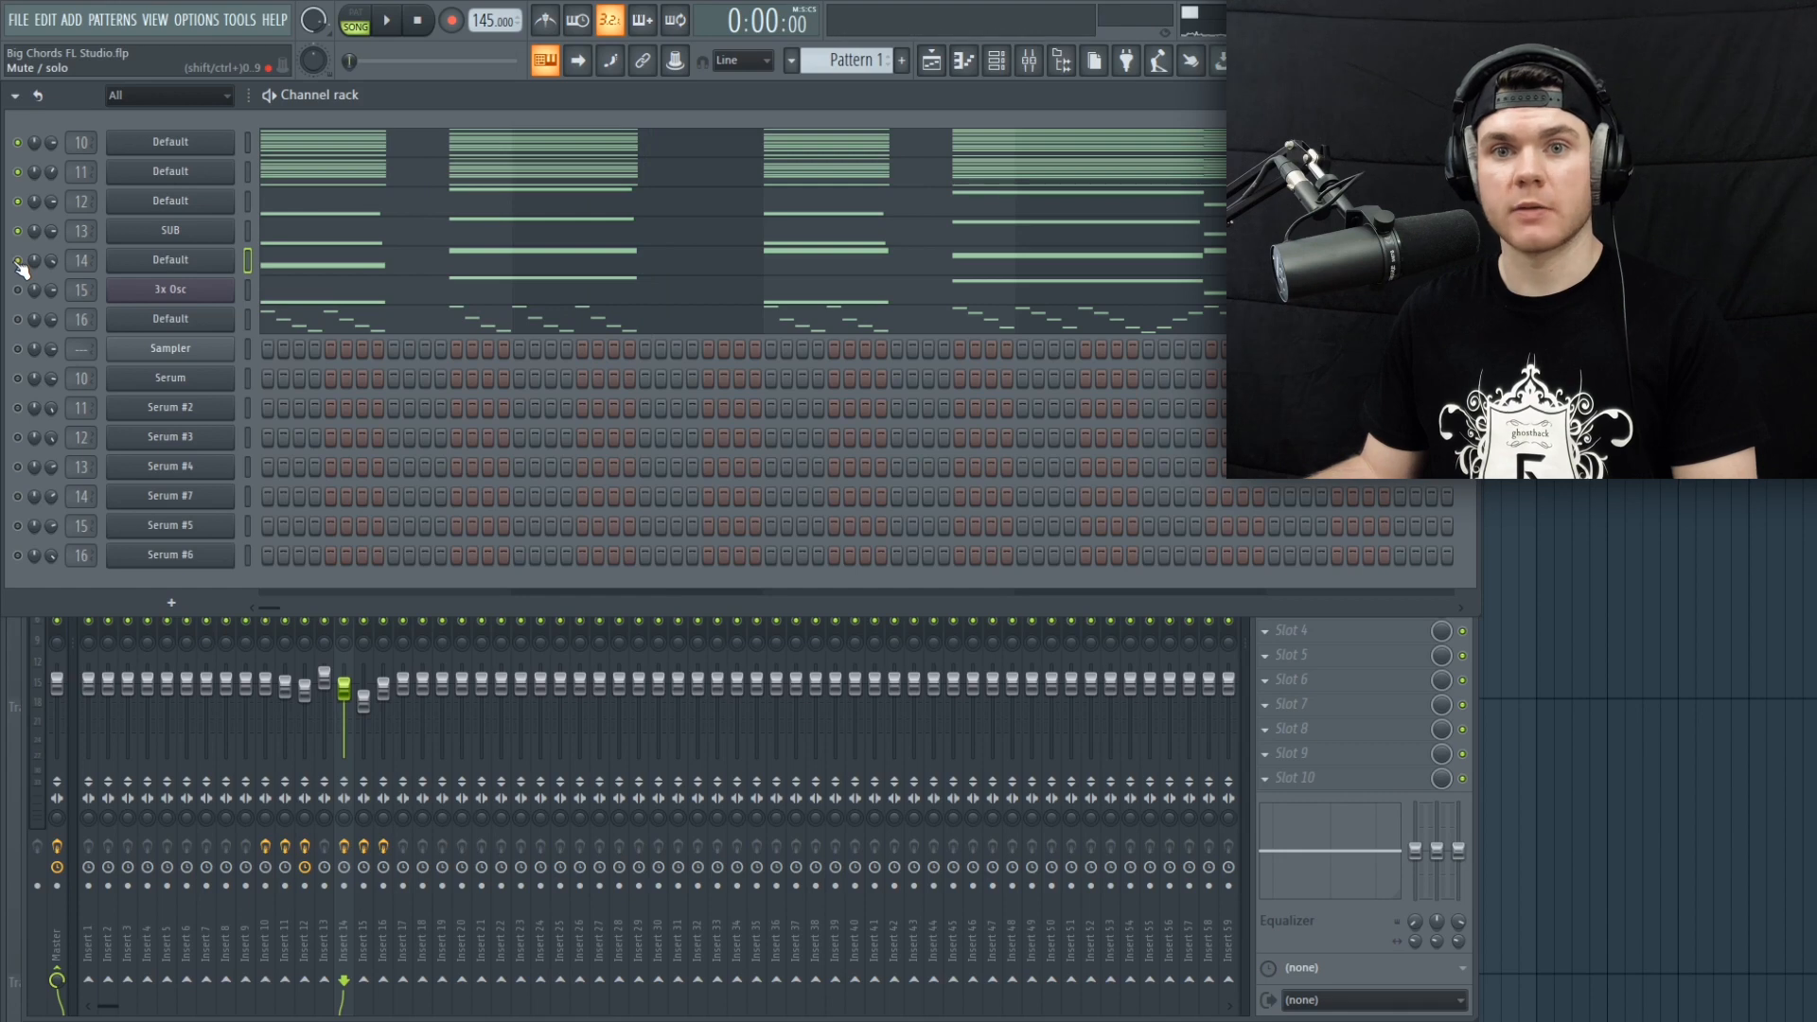
key(space)
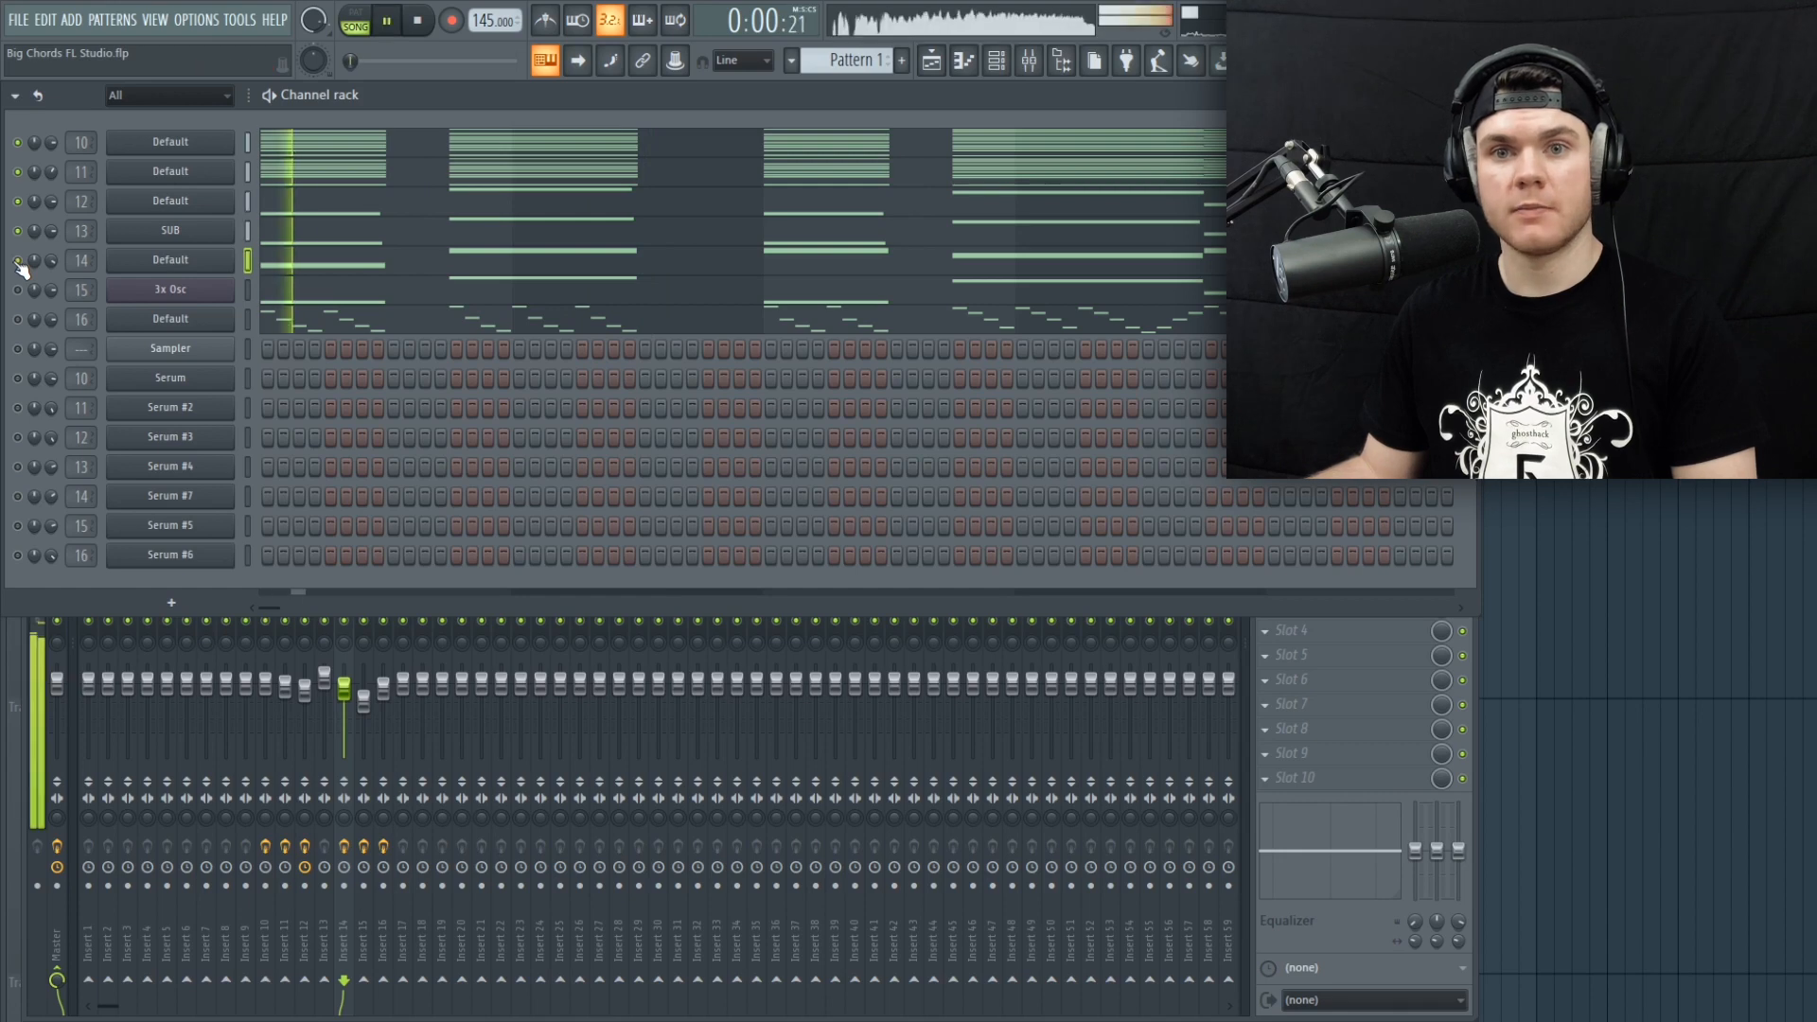
Step: Bring up mixer insert 14 and compare the levels of the active layers during playback
click(344, 668)
key(space)
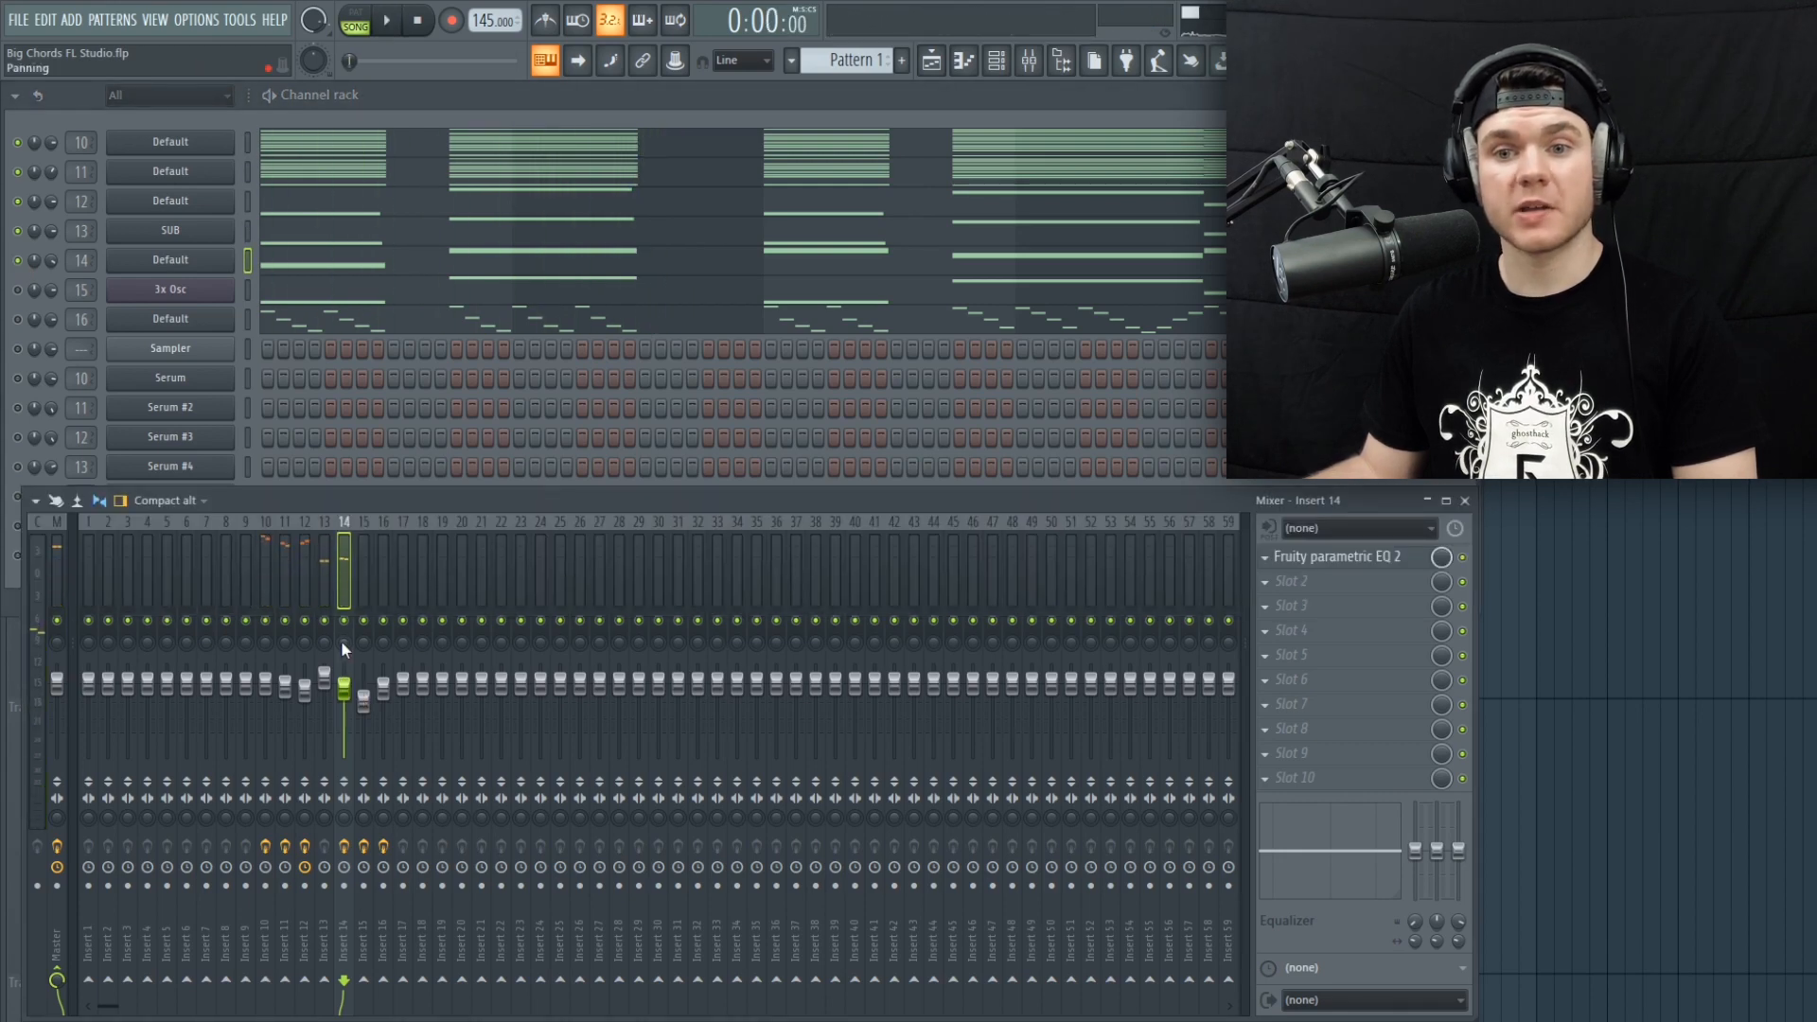
key(space)
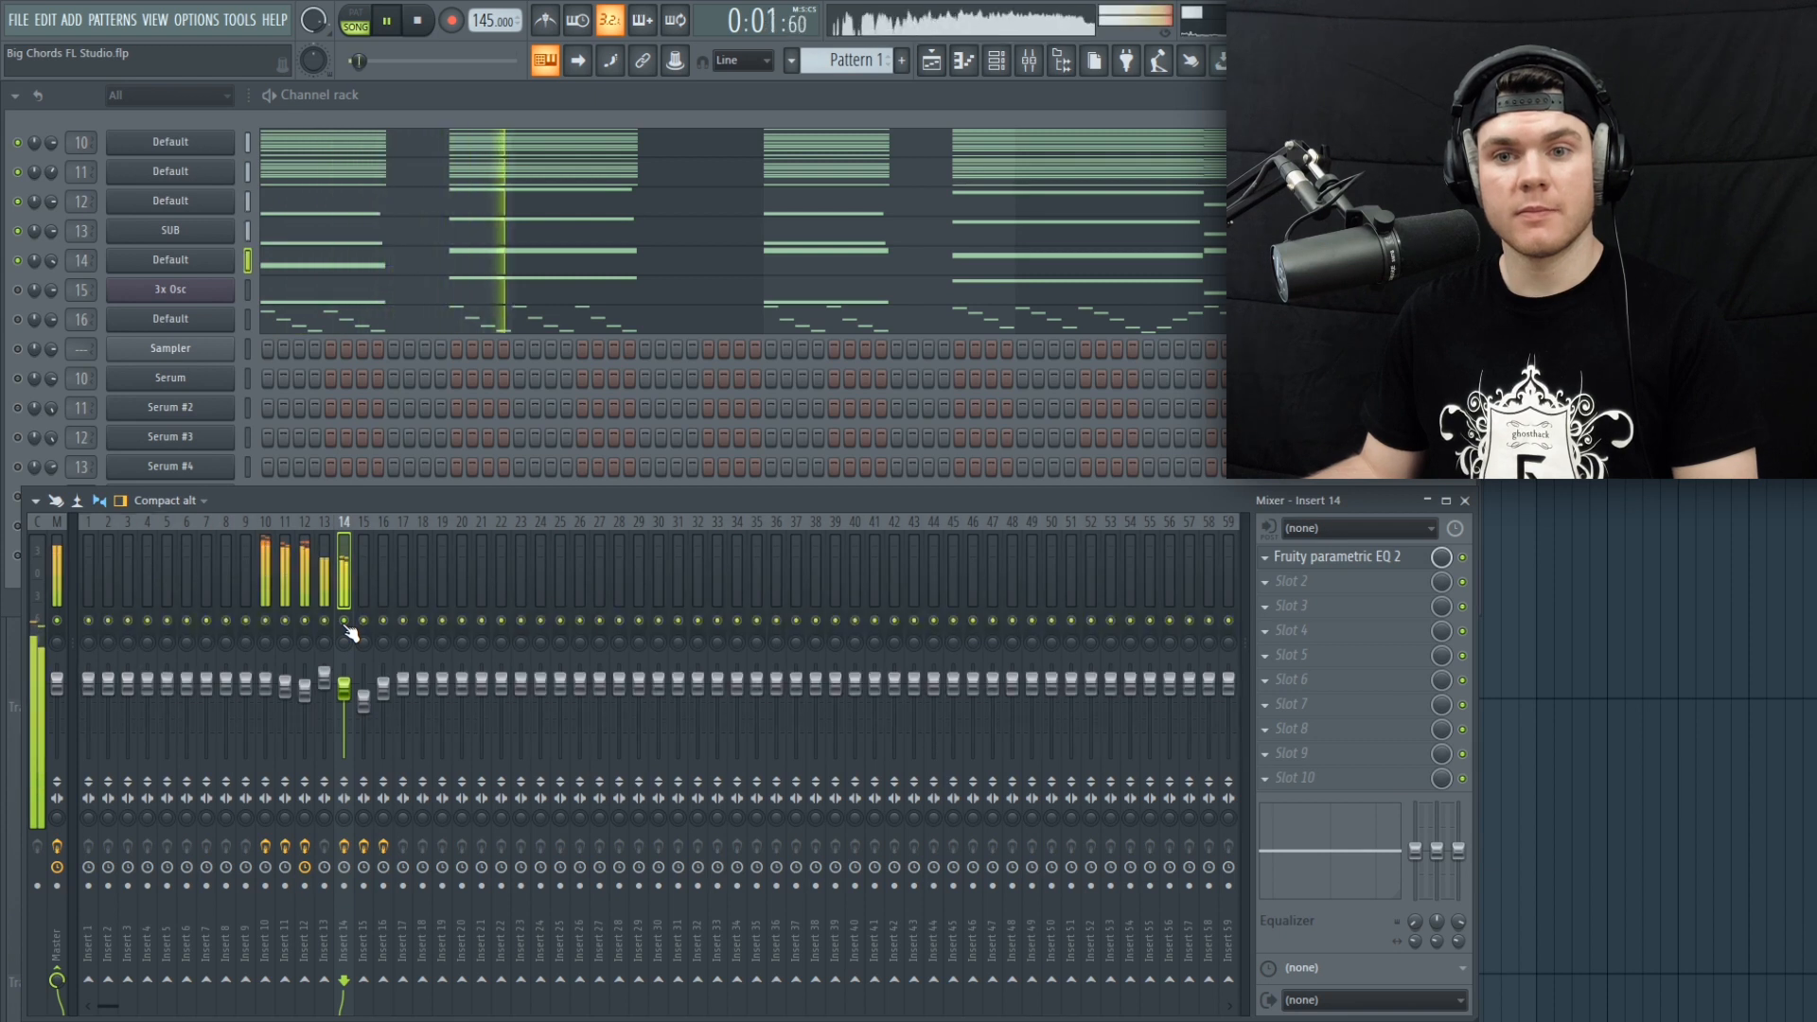
key(space)
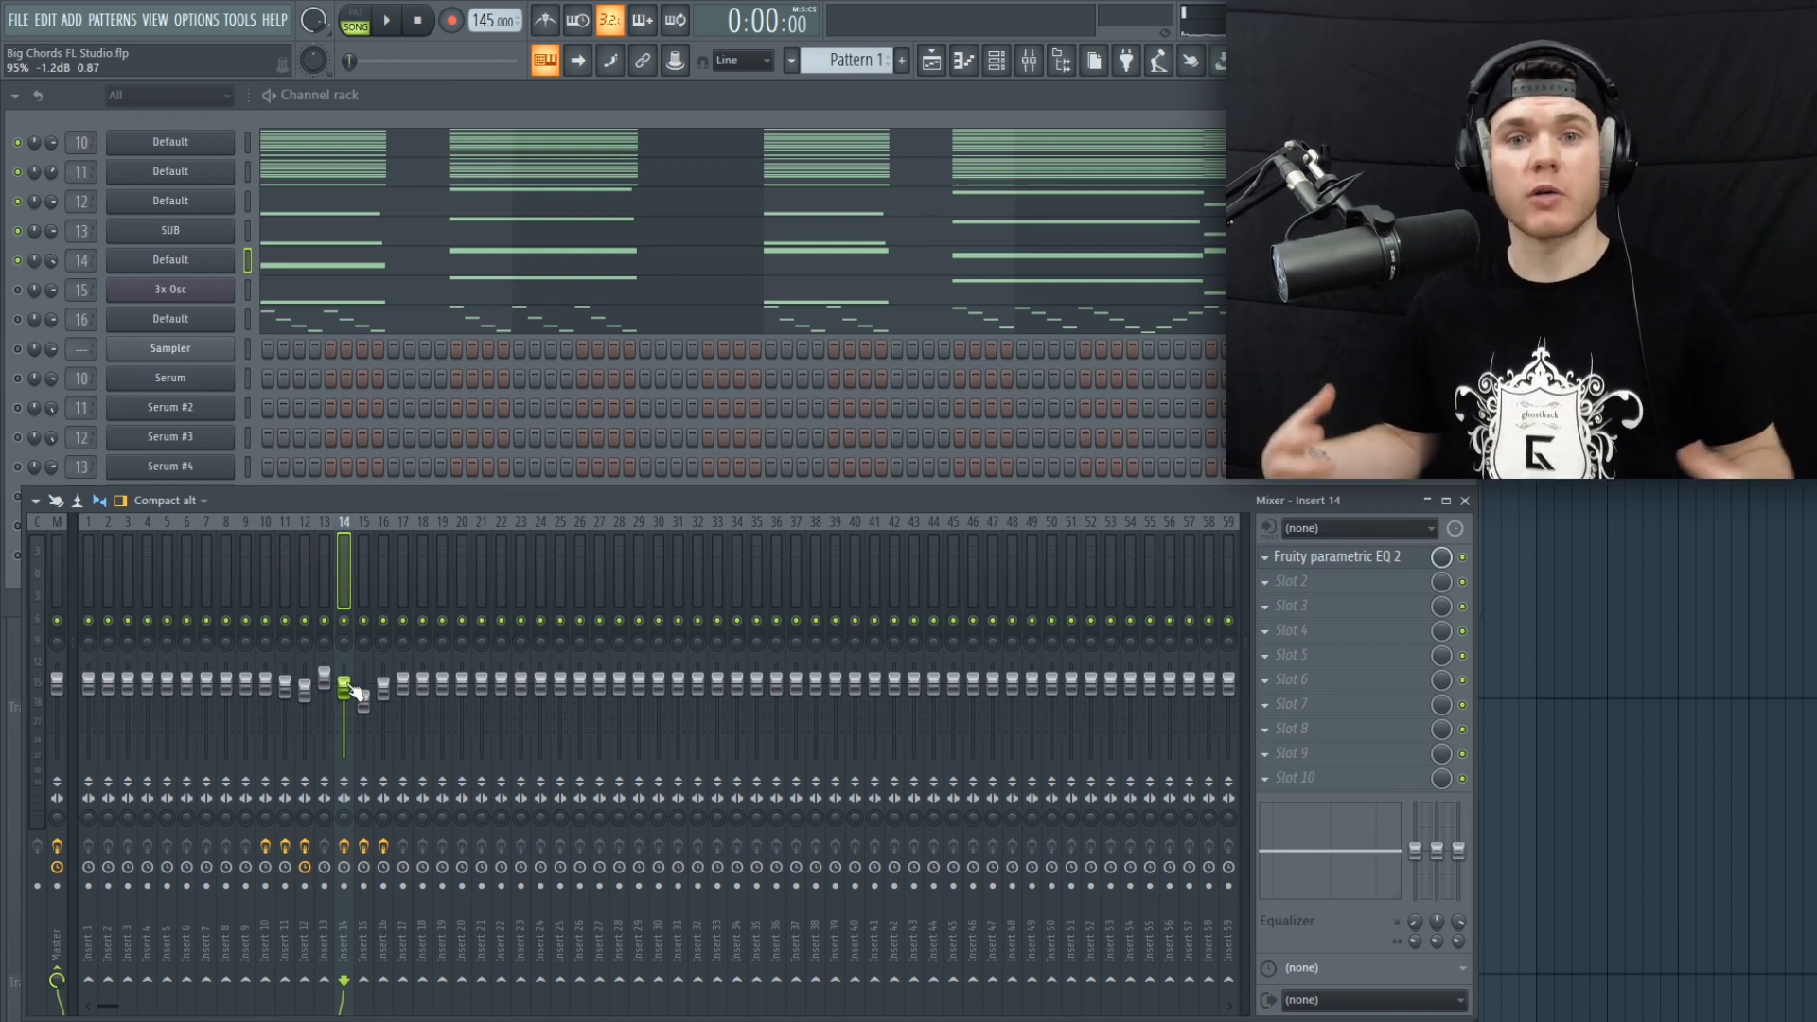
Step: Solo the 3x Osc channel on mixer track 15 and play it back briefly
right_click(14, 287)
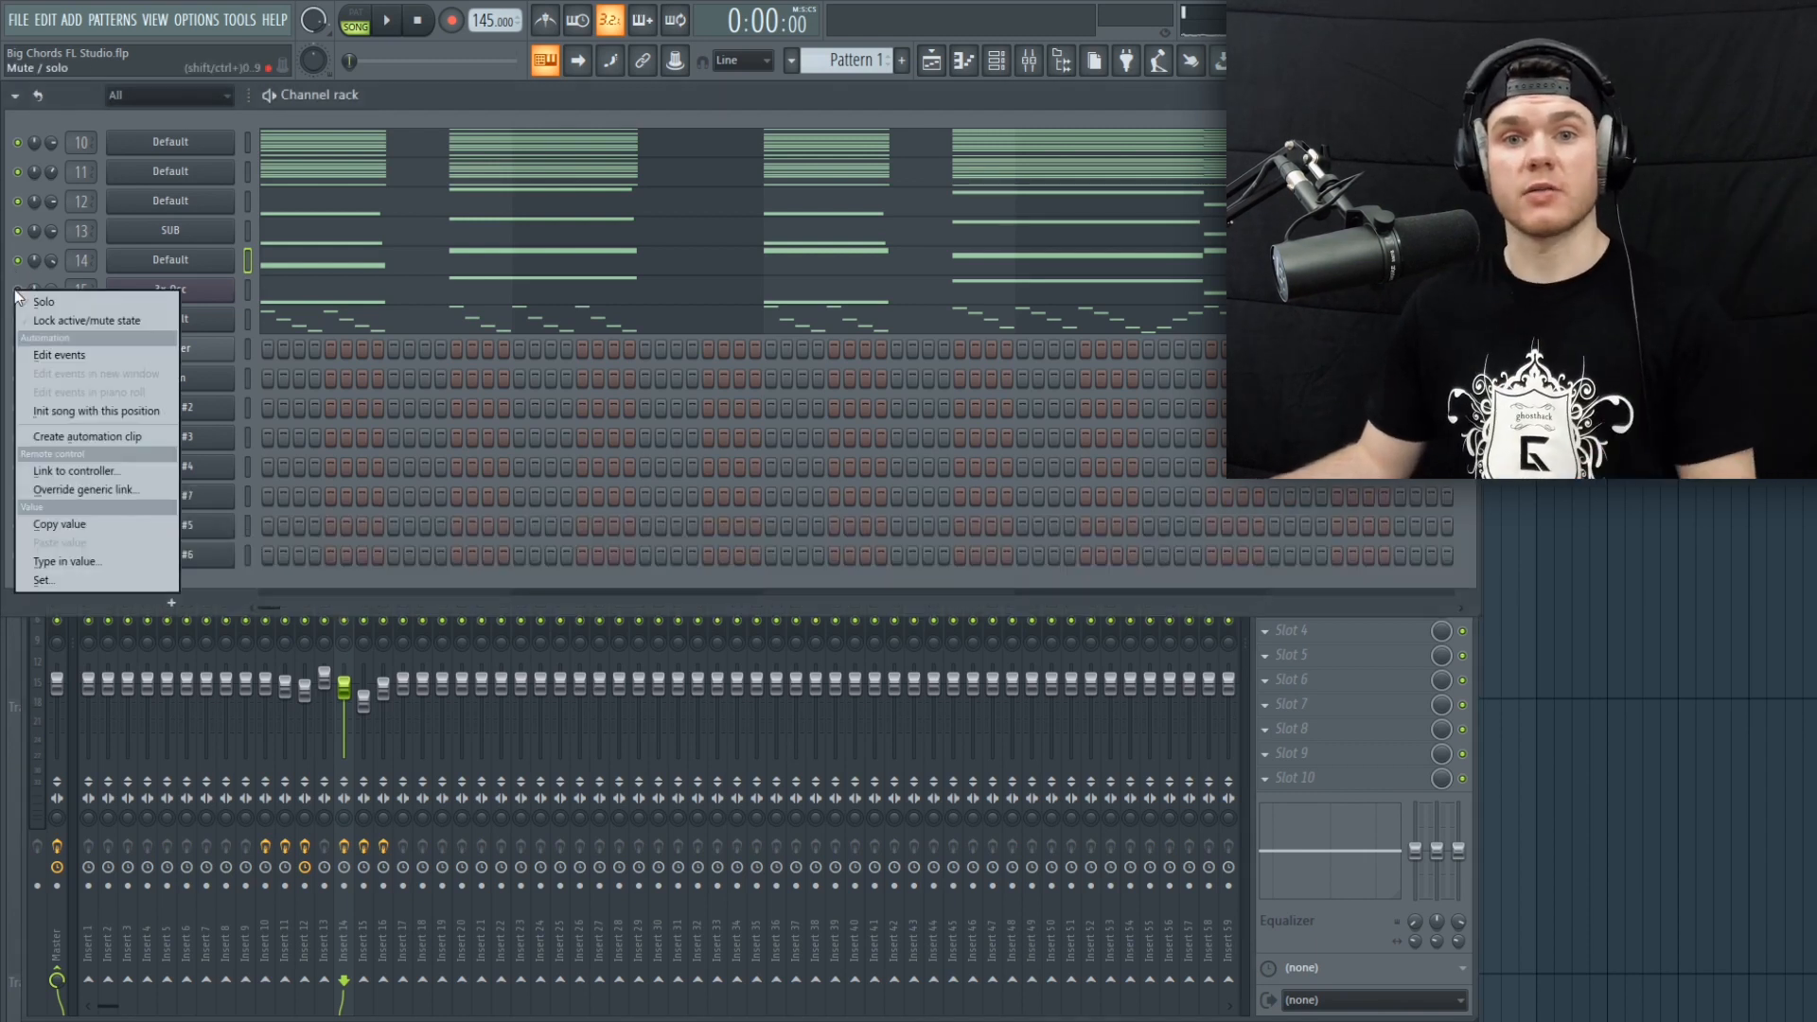
click(86, 296)
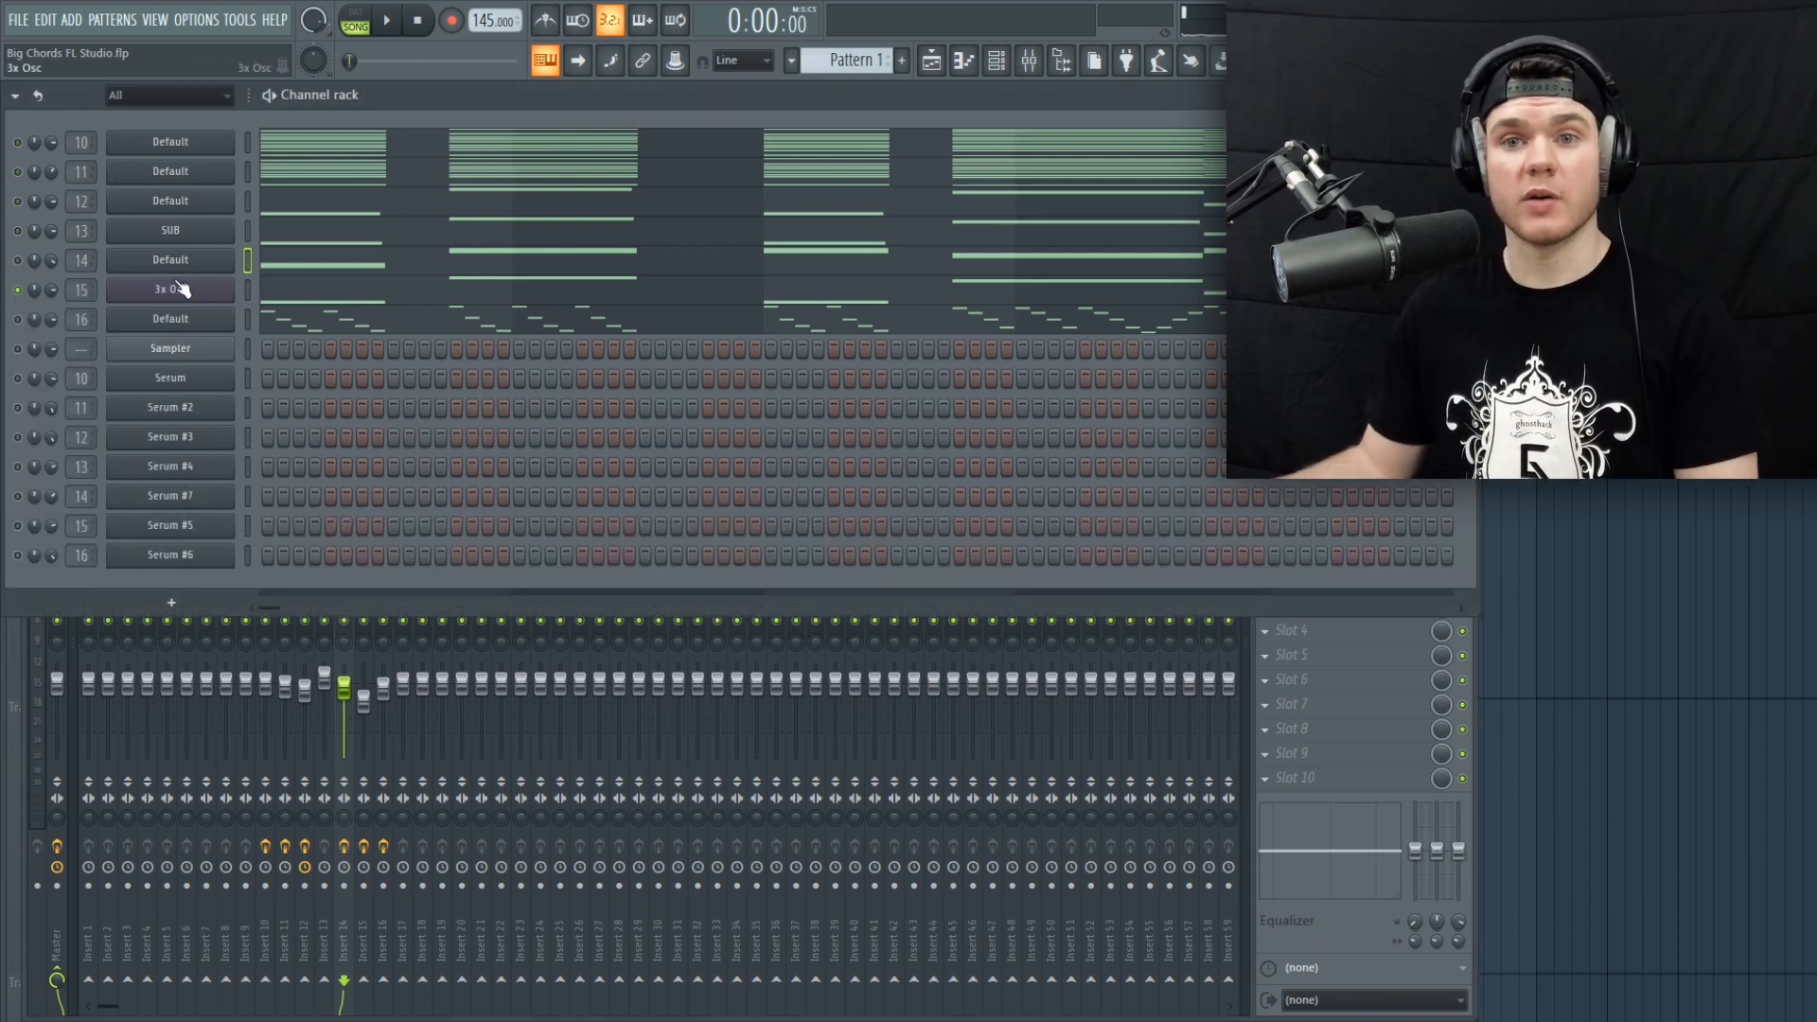
key(space)
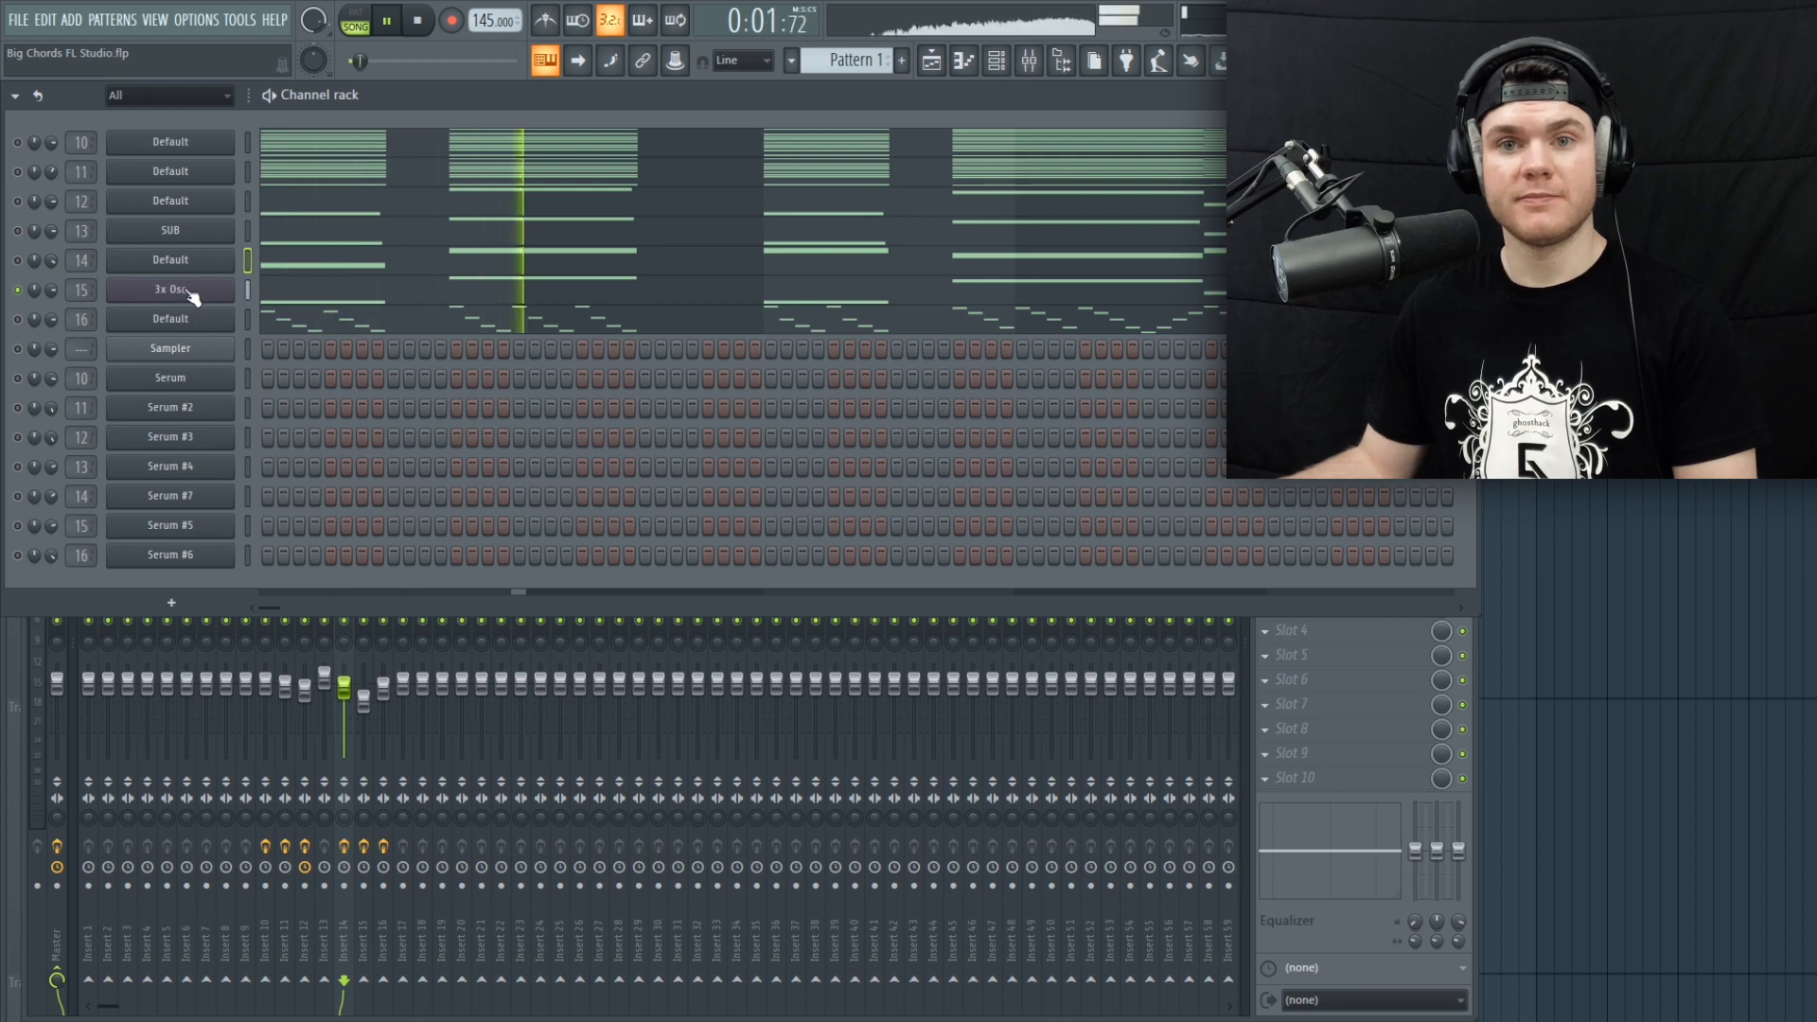
key(space)
Step: Open the 3x Osc synth, examine its oscillator settings and close it
click(189, 289)
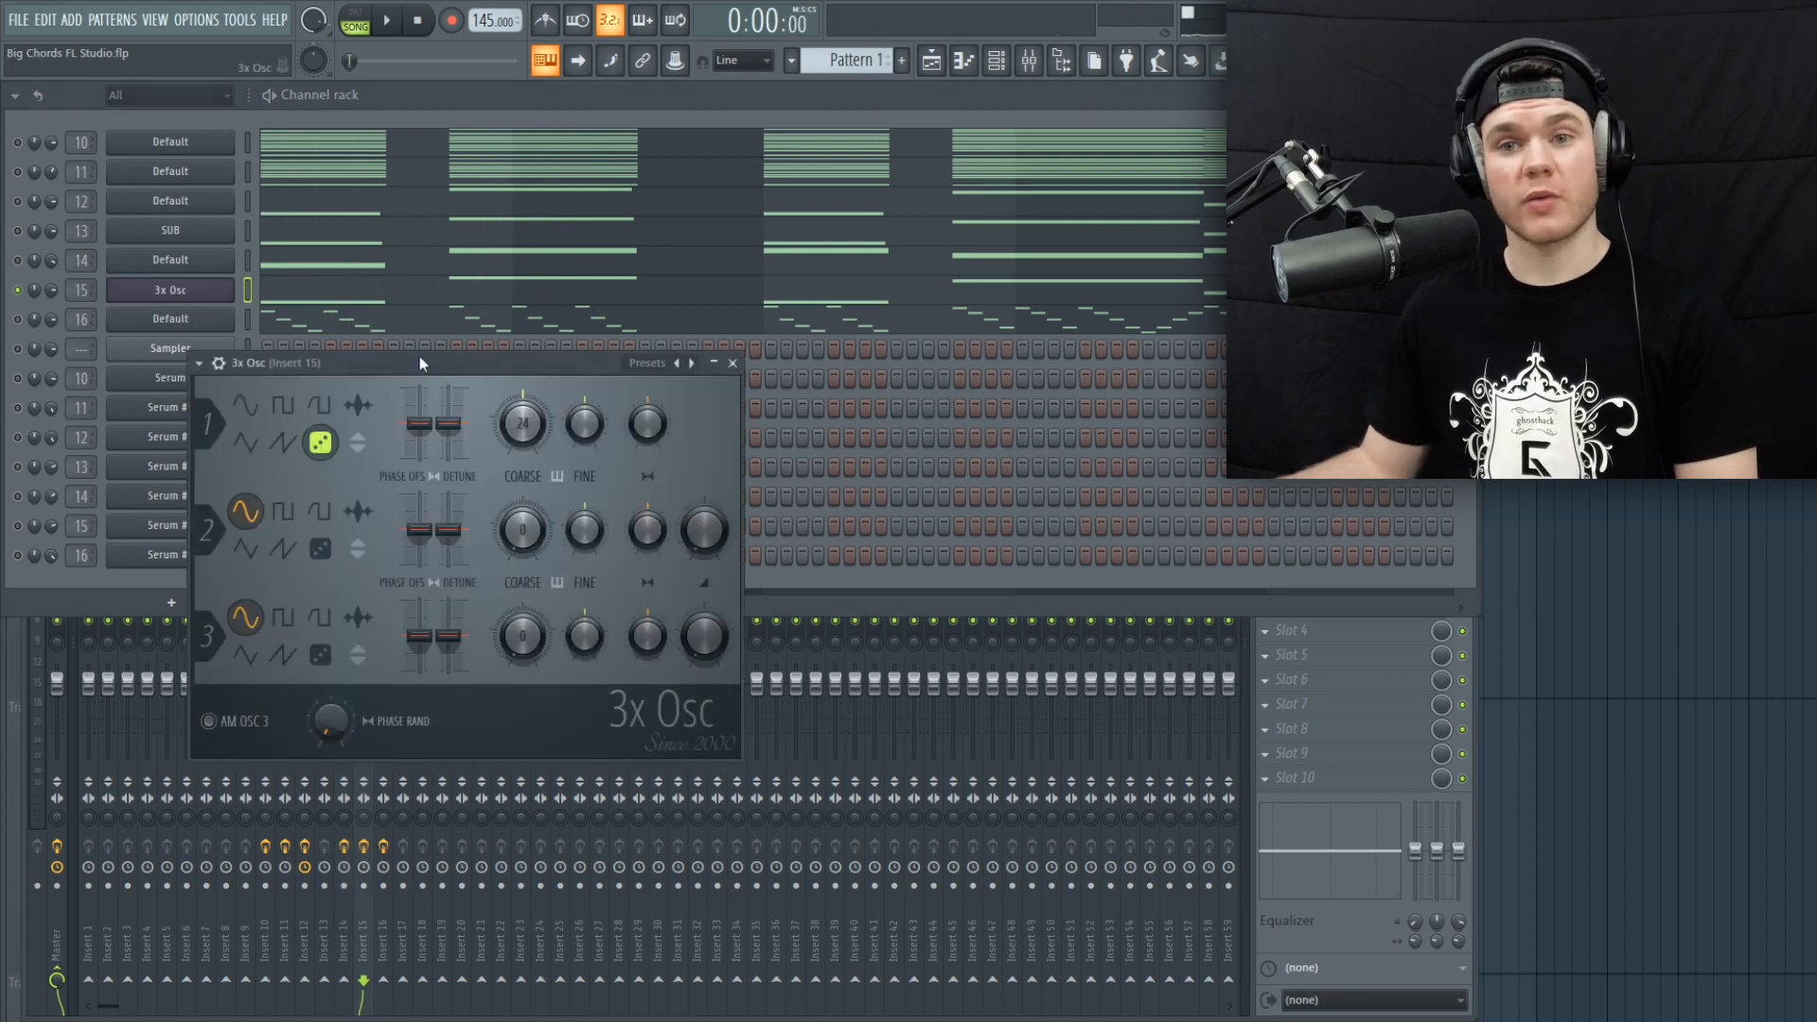
drag(421, 363, 467, 316)
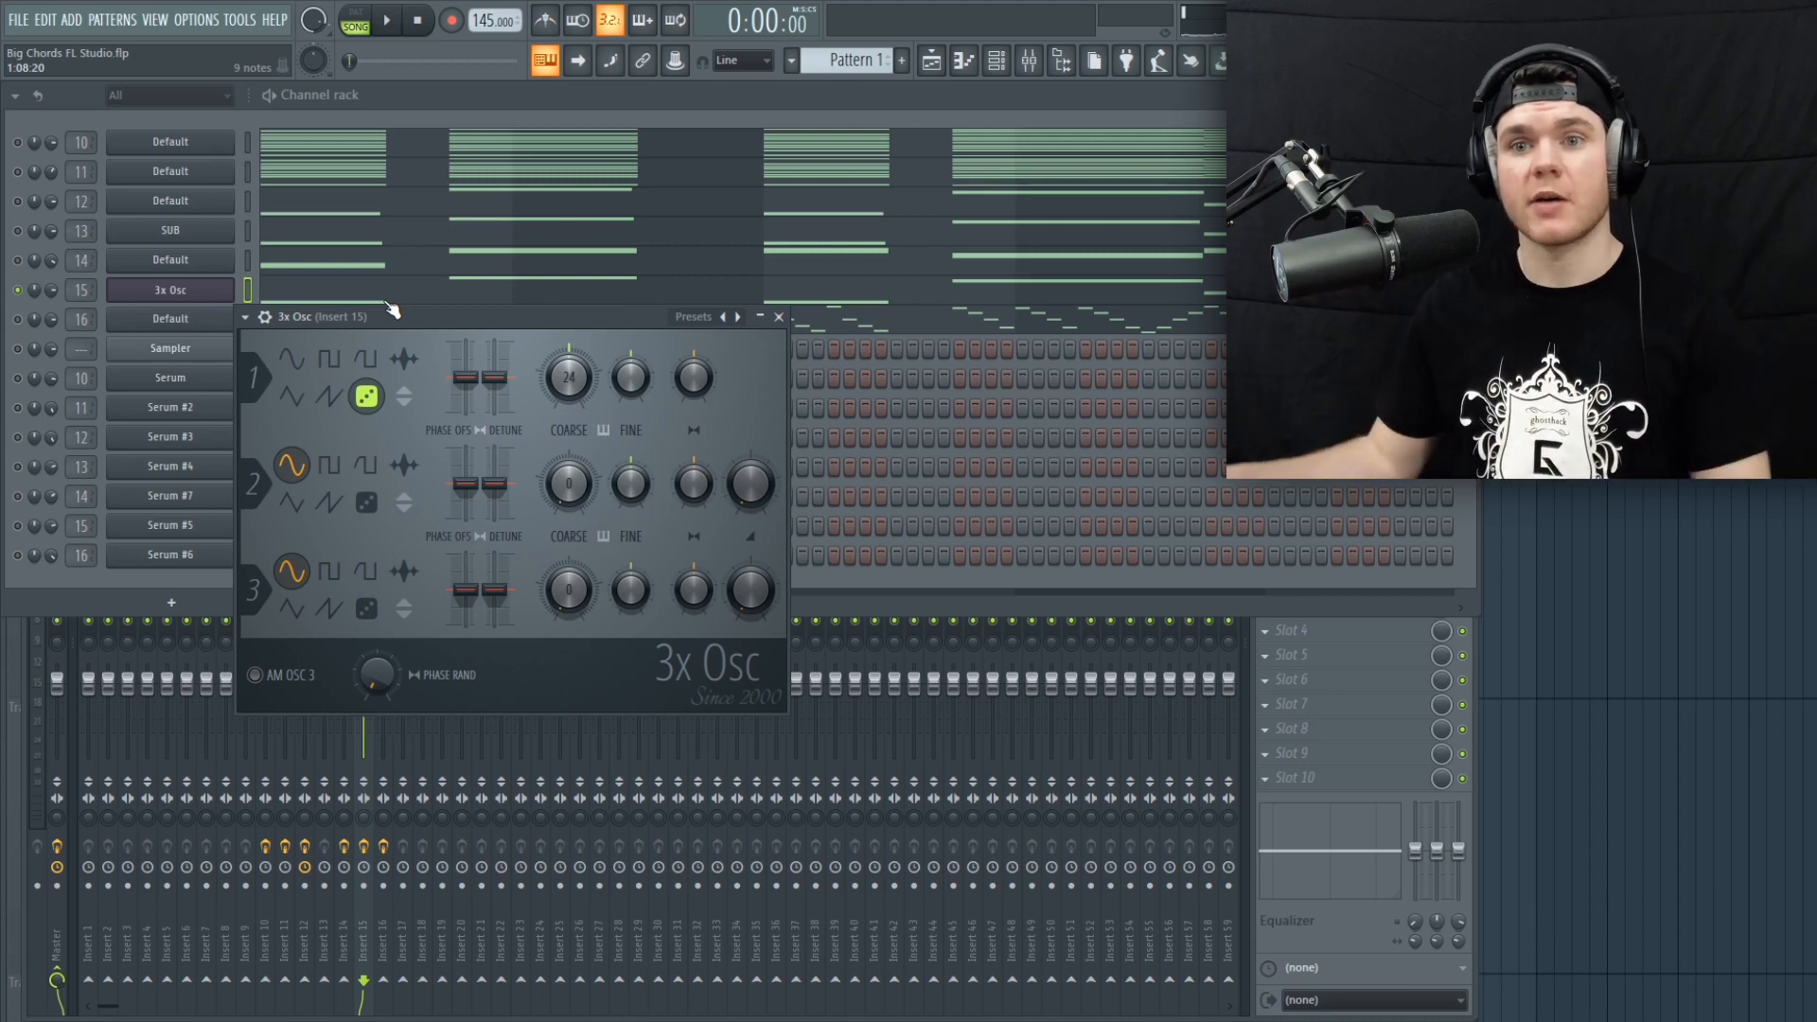
key(space)
click(779, 316)
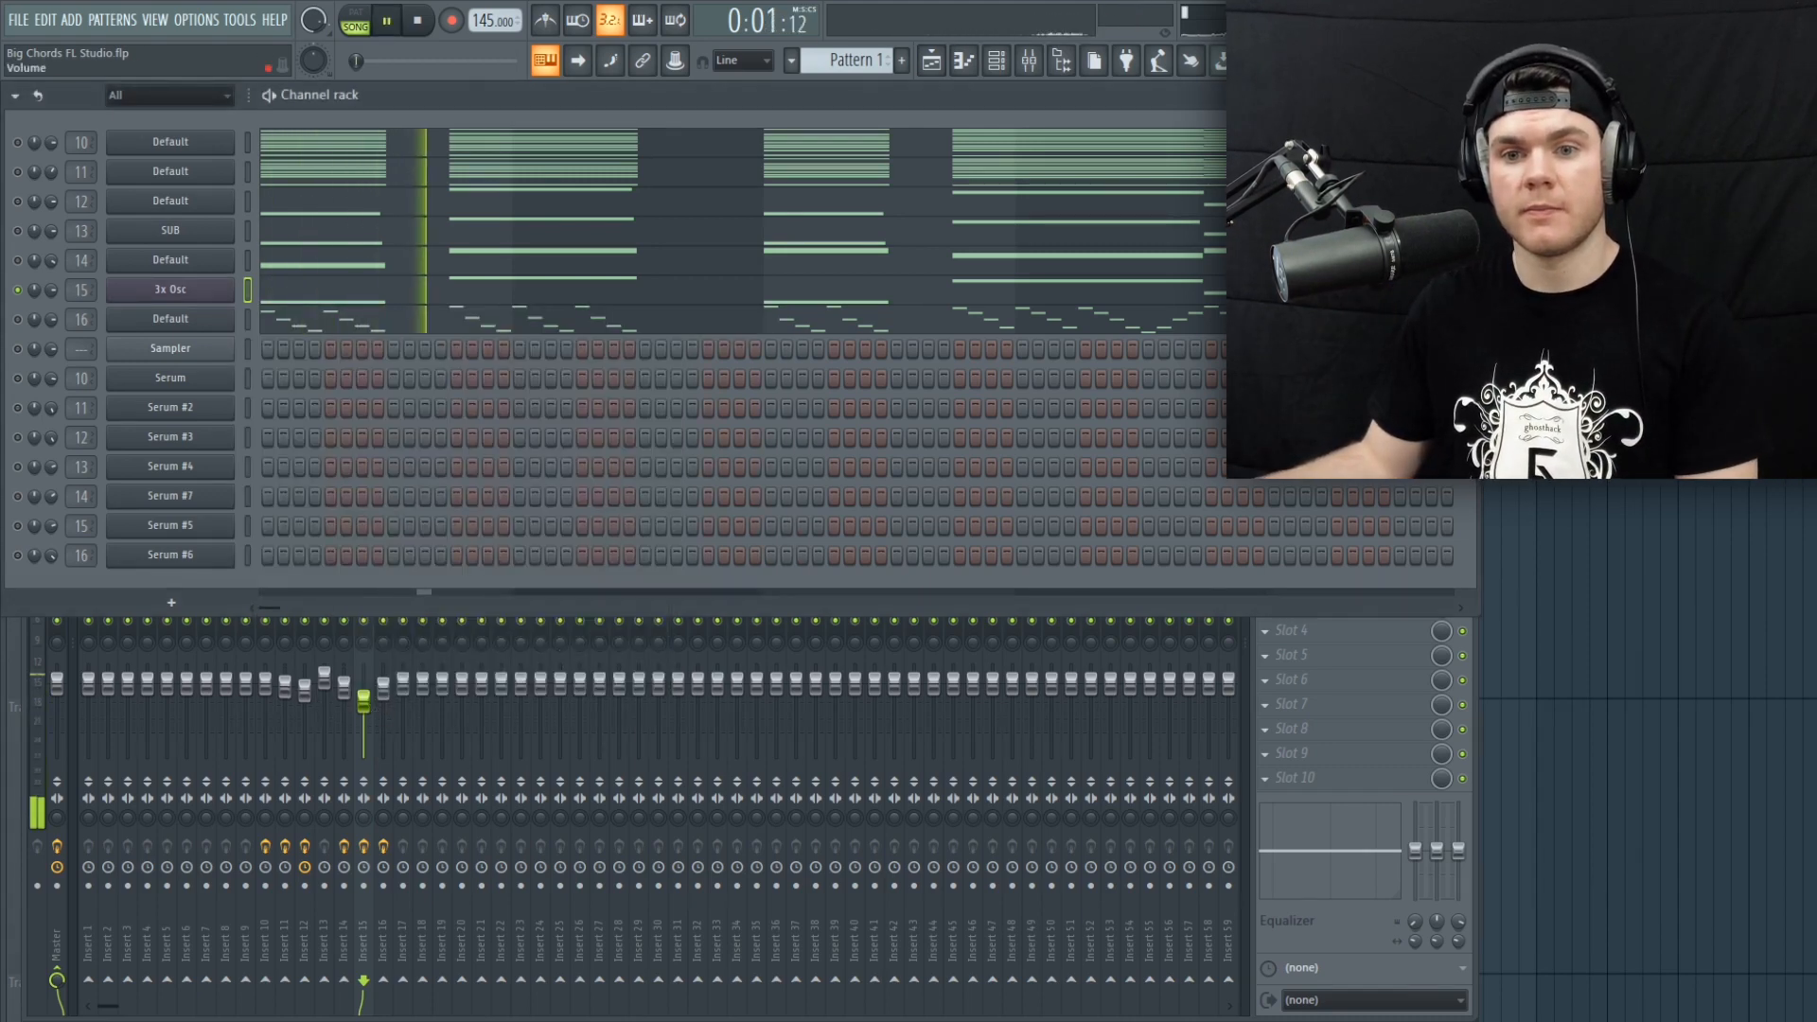
Step: Inspect the Fruity parametric EQ 2 on mixer insert 15 while the noise layer plays, then close it
click(364, 700)
click(1359, 557)
key(space)
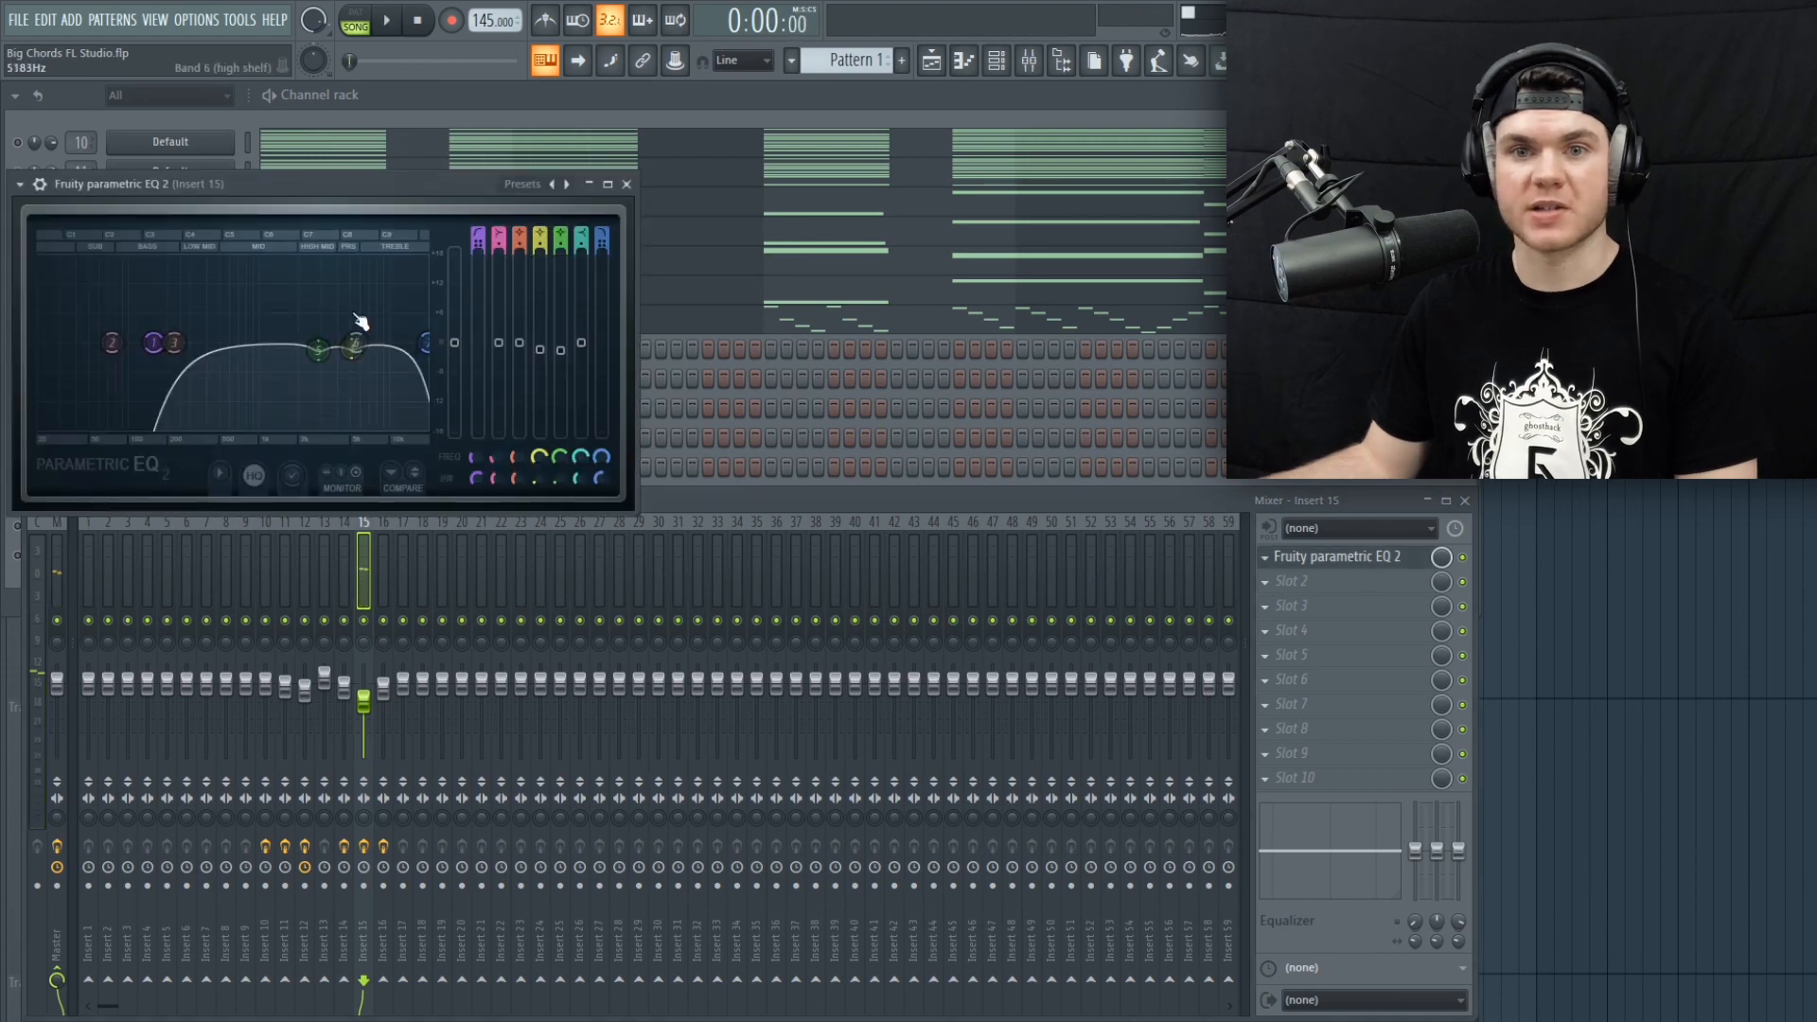
key(space)
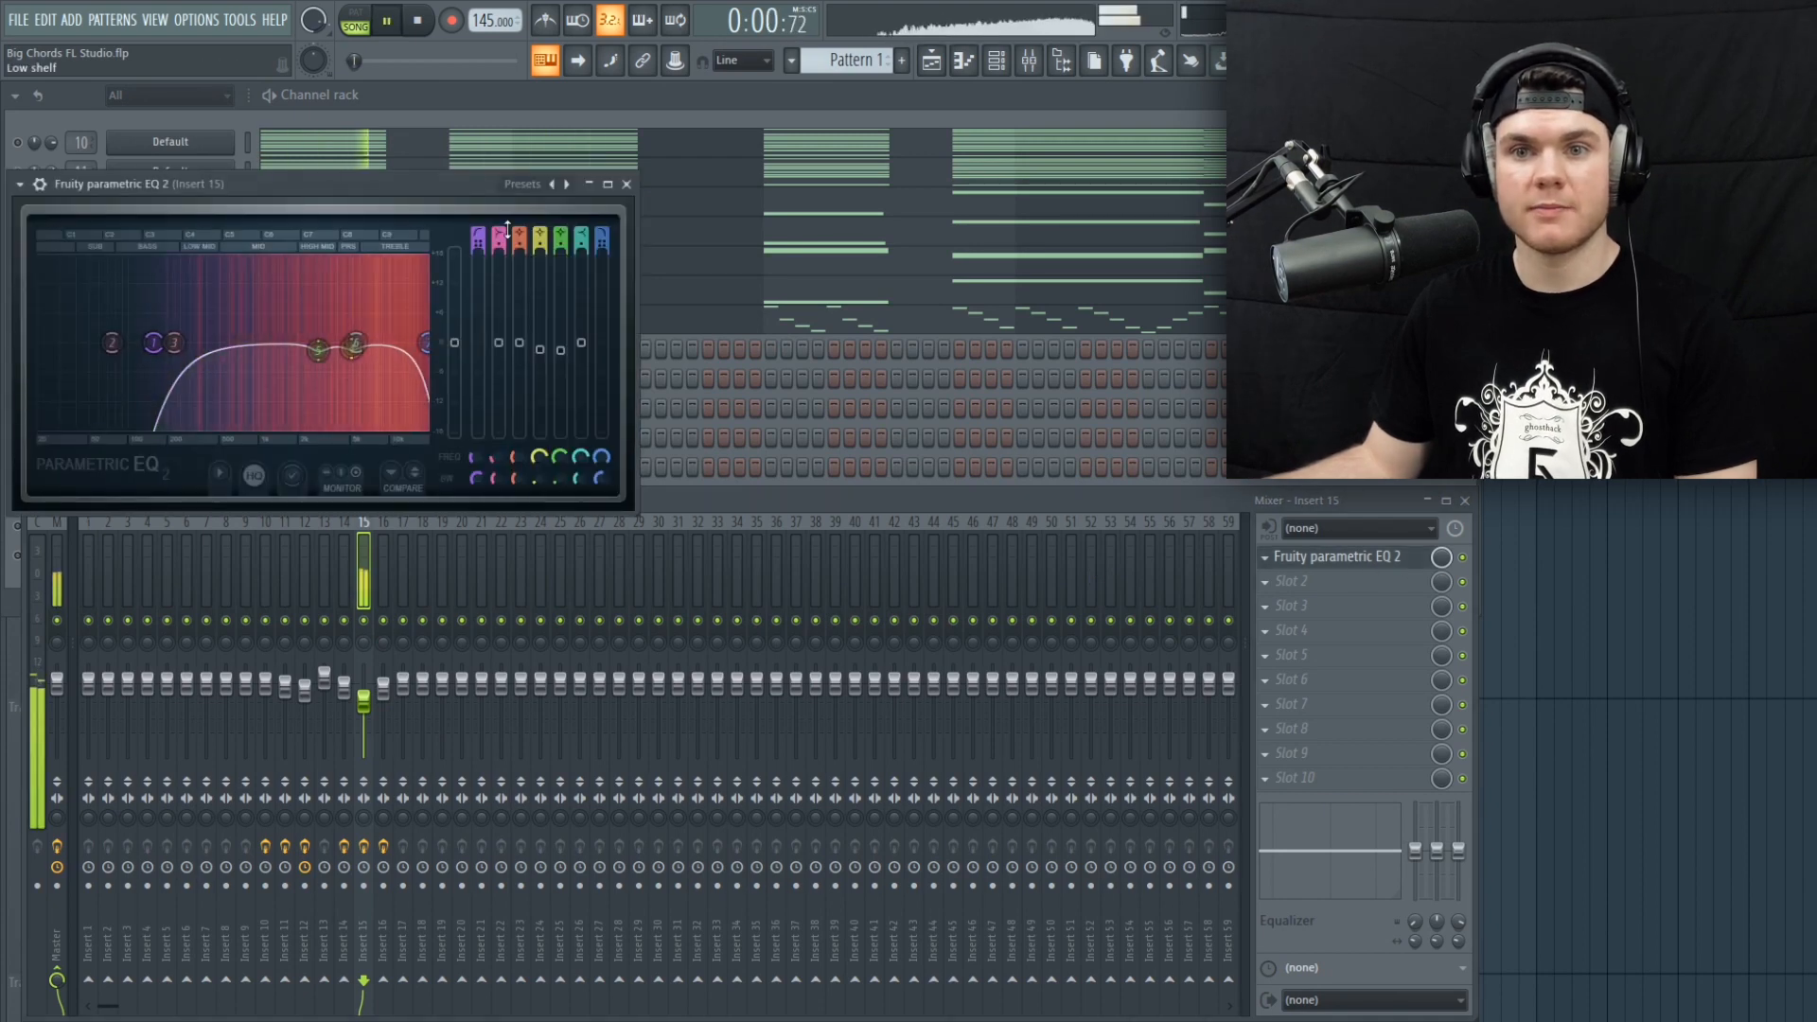
click(626, 184)
key(space)
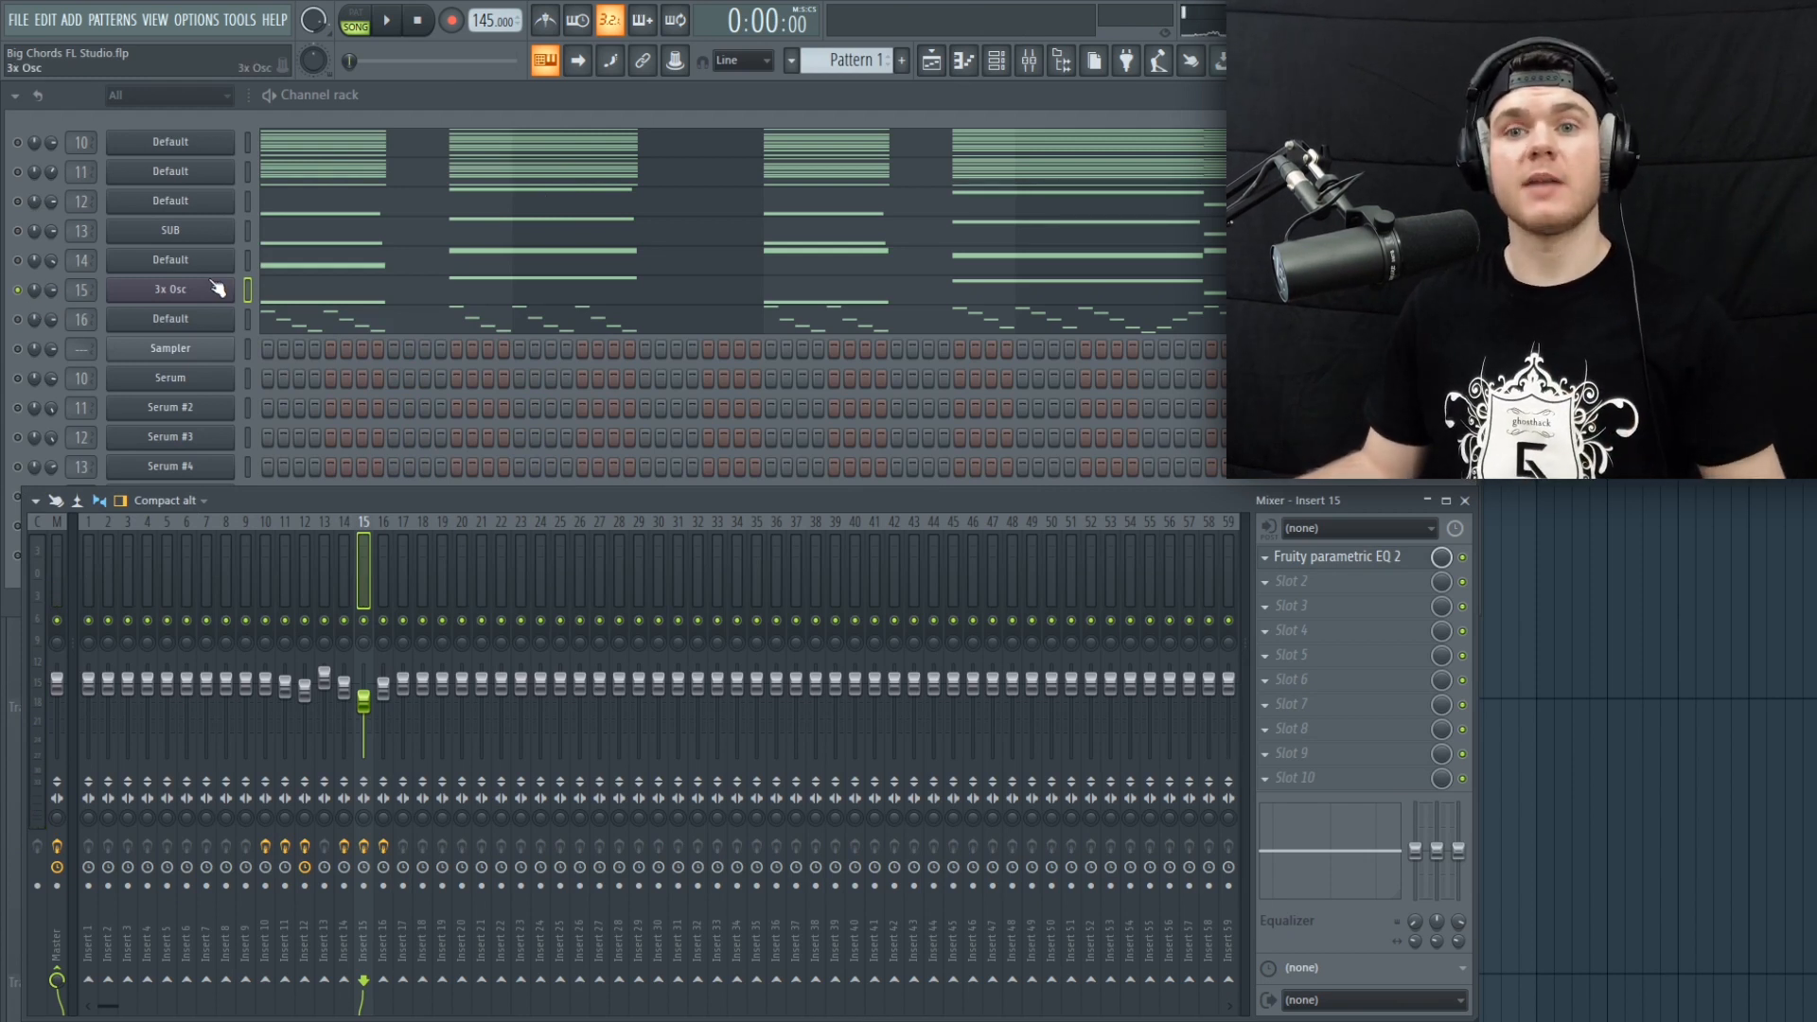
Step: Solo the Default channel on mixer track 16 and play it back briefly
right_click(17, 316)
click(55, 329)
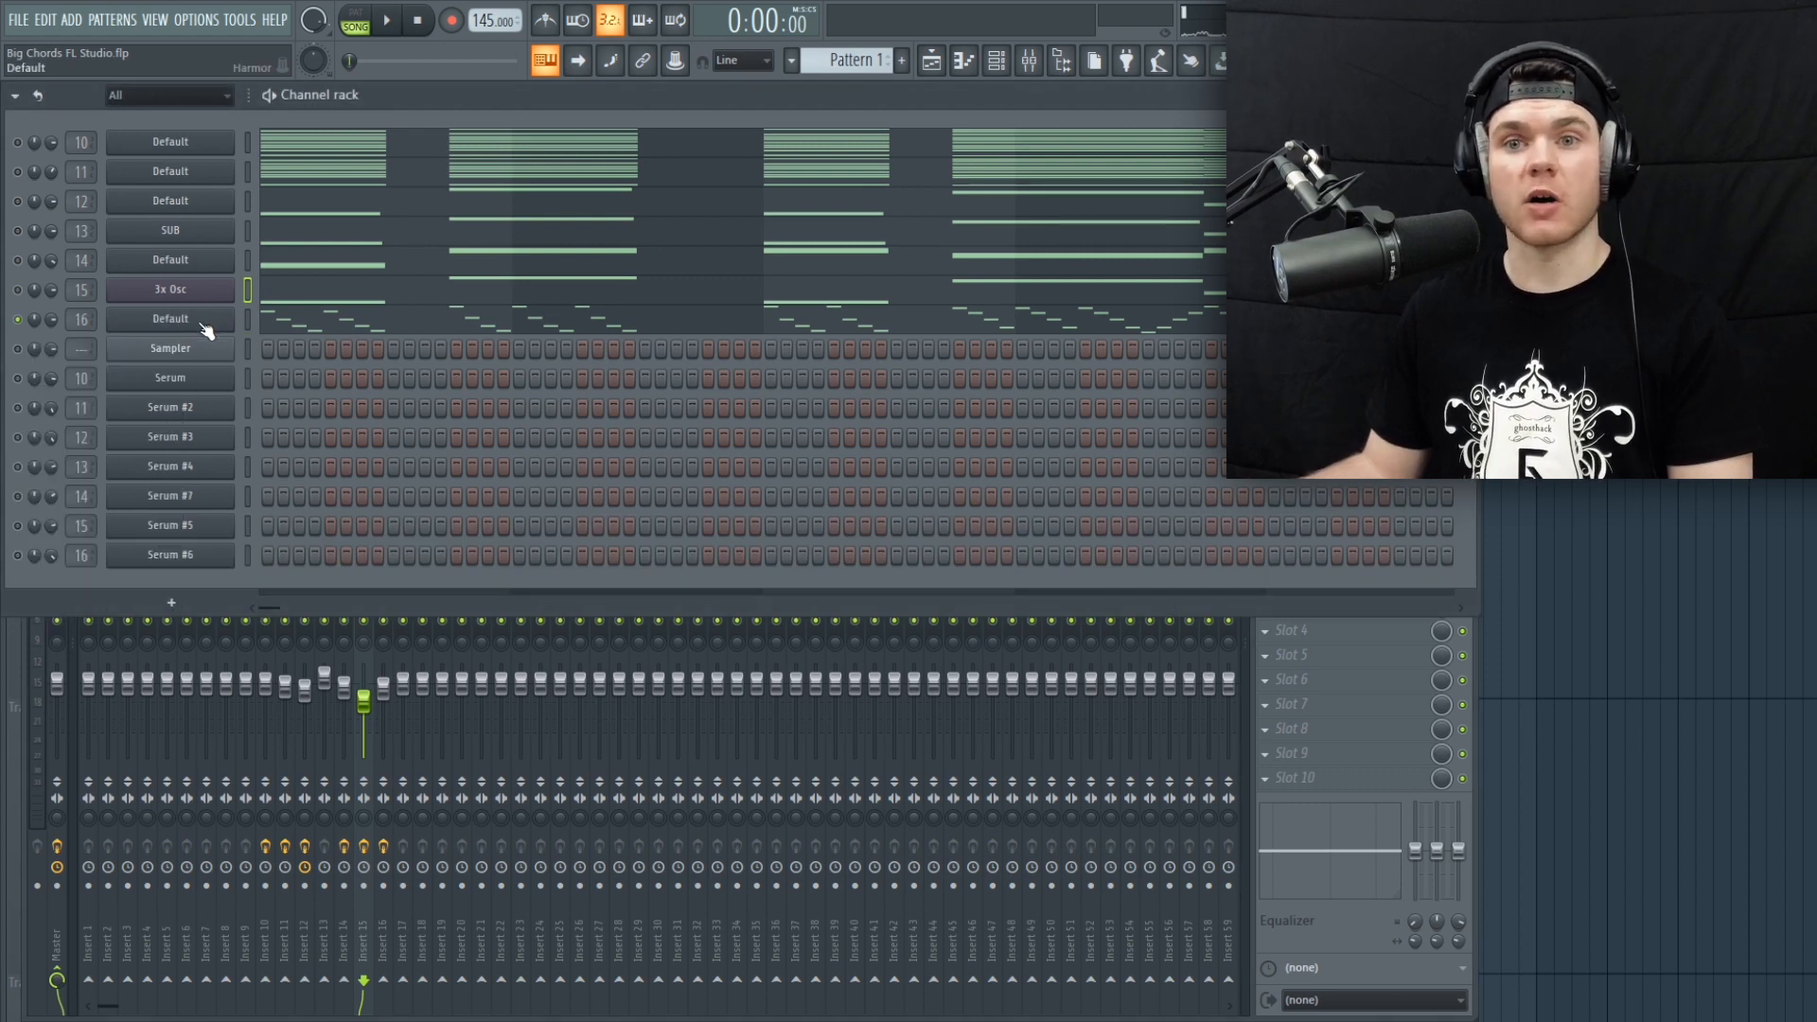
key(space)
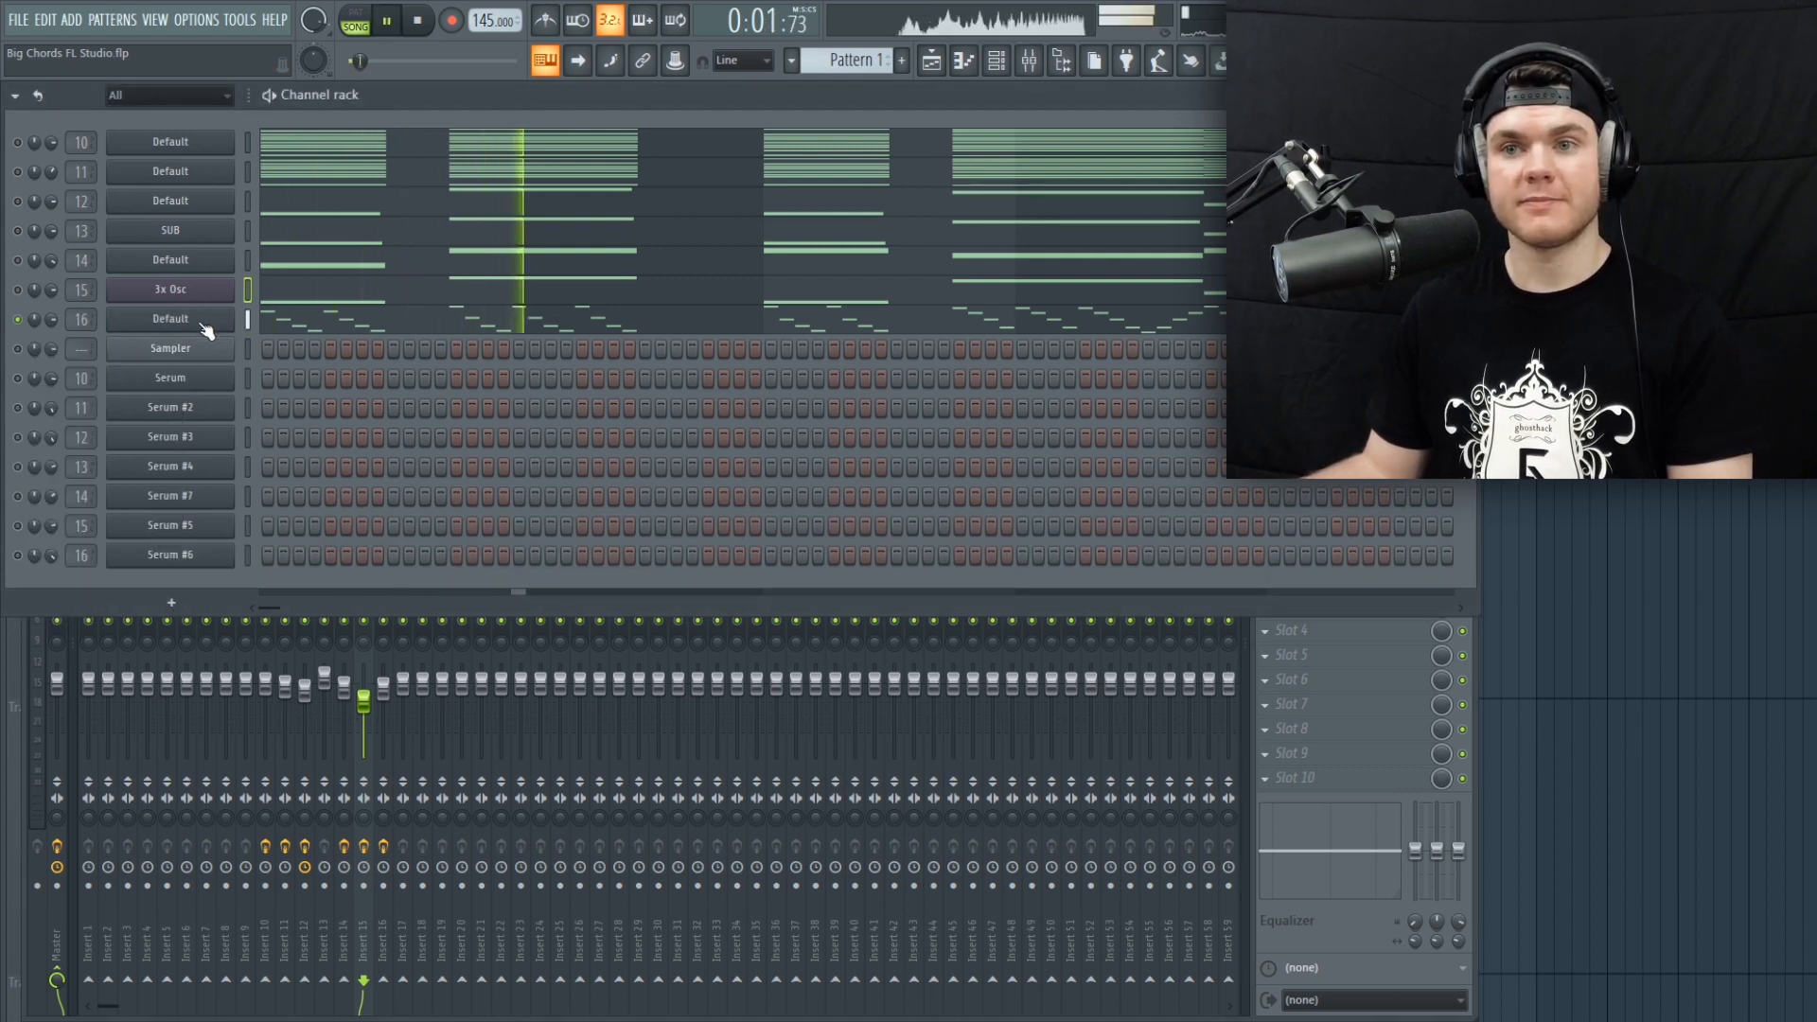
key(space)
Step: Open the track 16 Default channel's Harmor synth and examine its volume envelope and tremolo settings while playing notes
click(201, 324)
drag(247, 184, 409, 184)
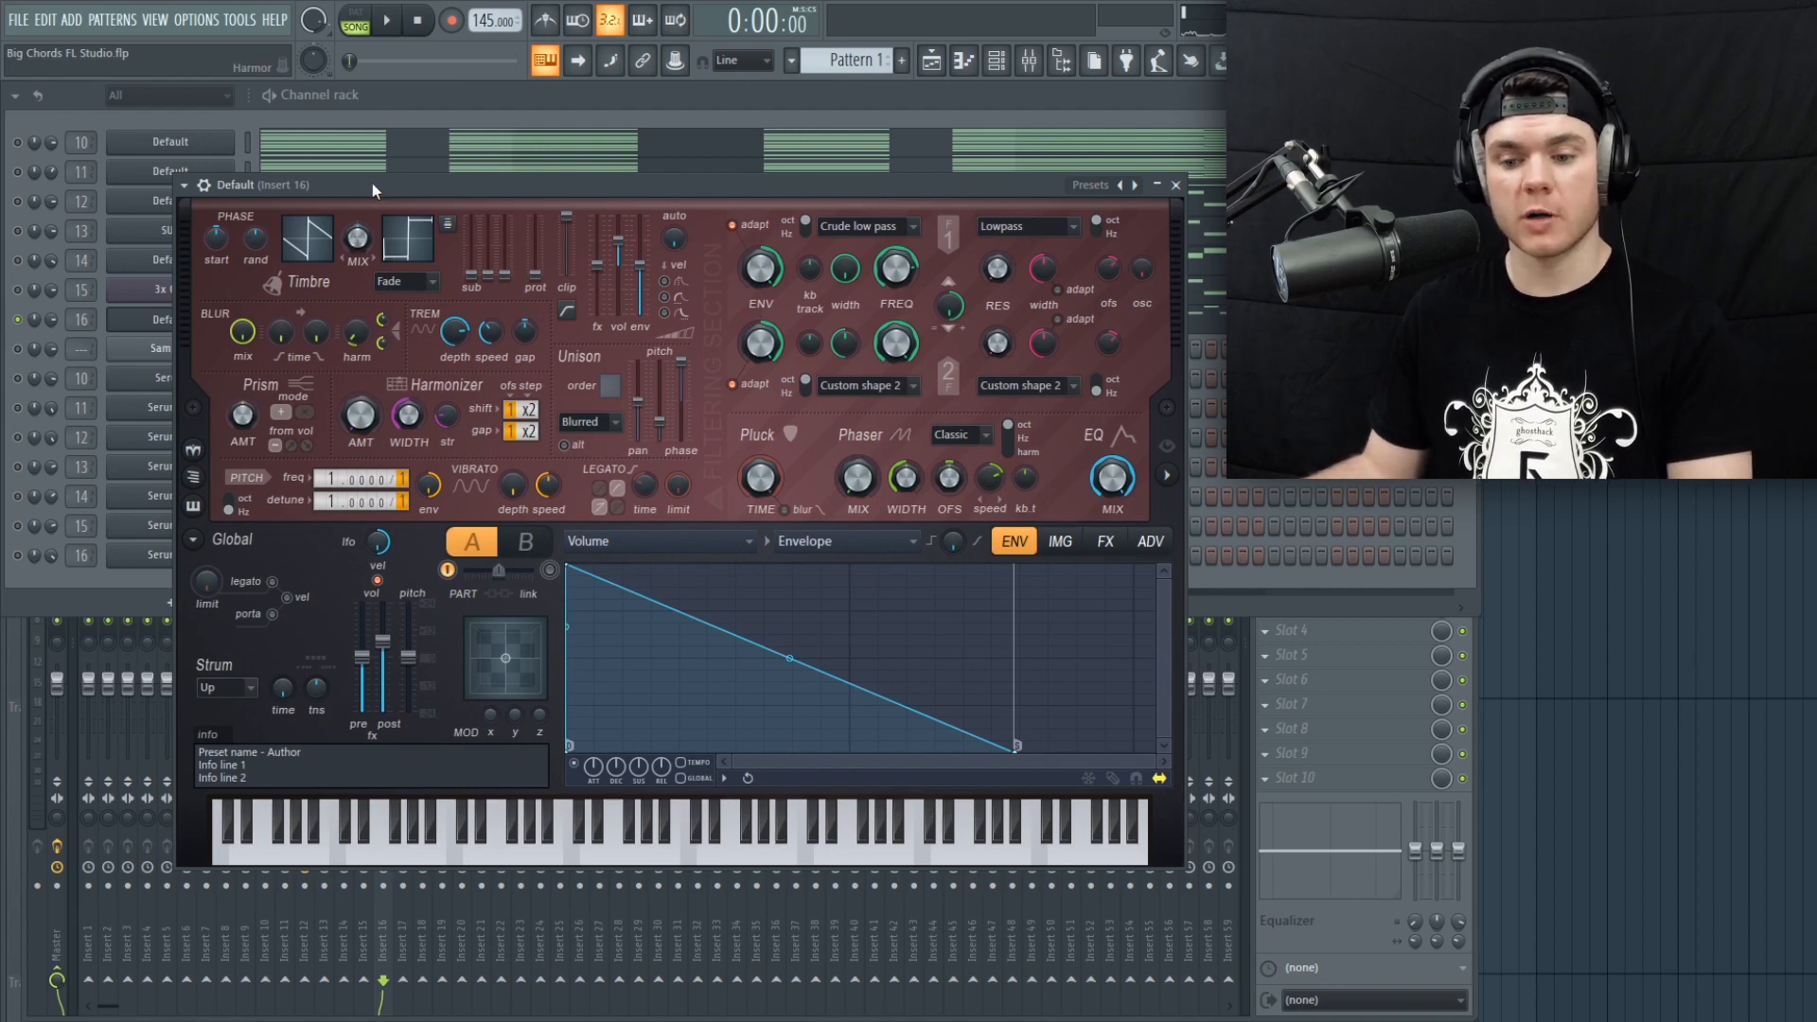
key(c)
key(b)
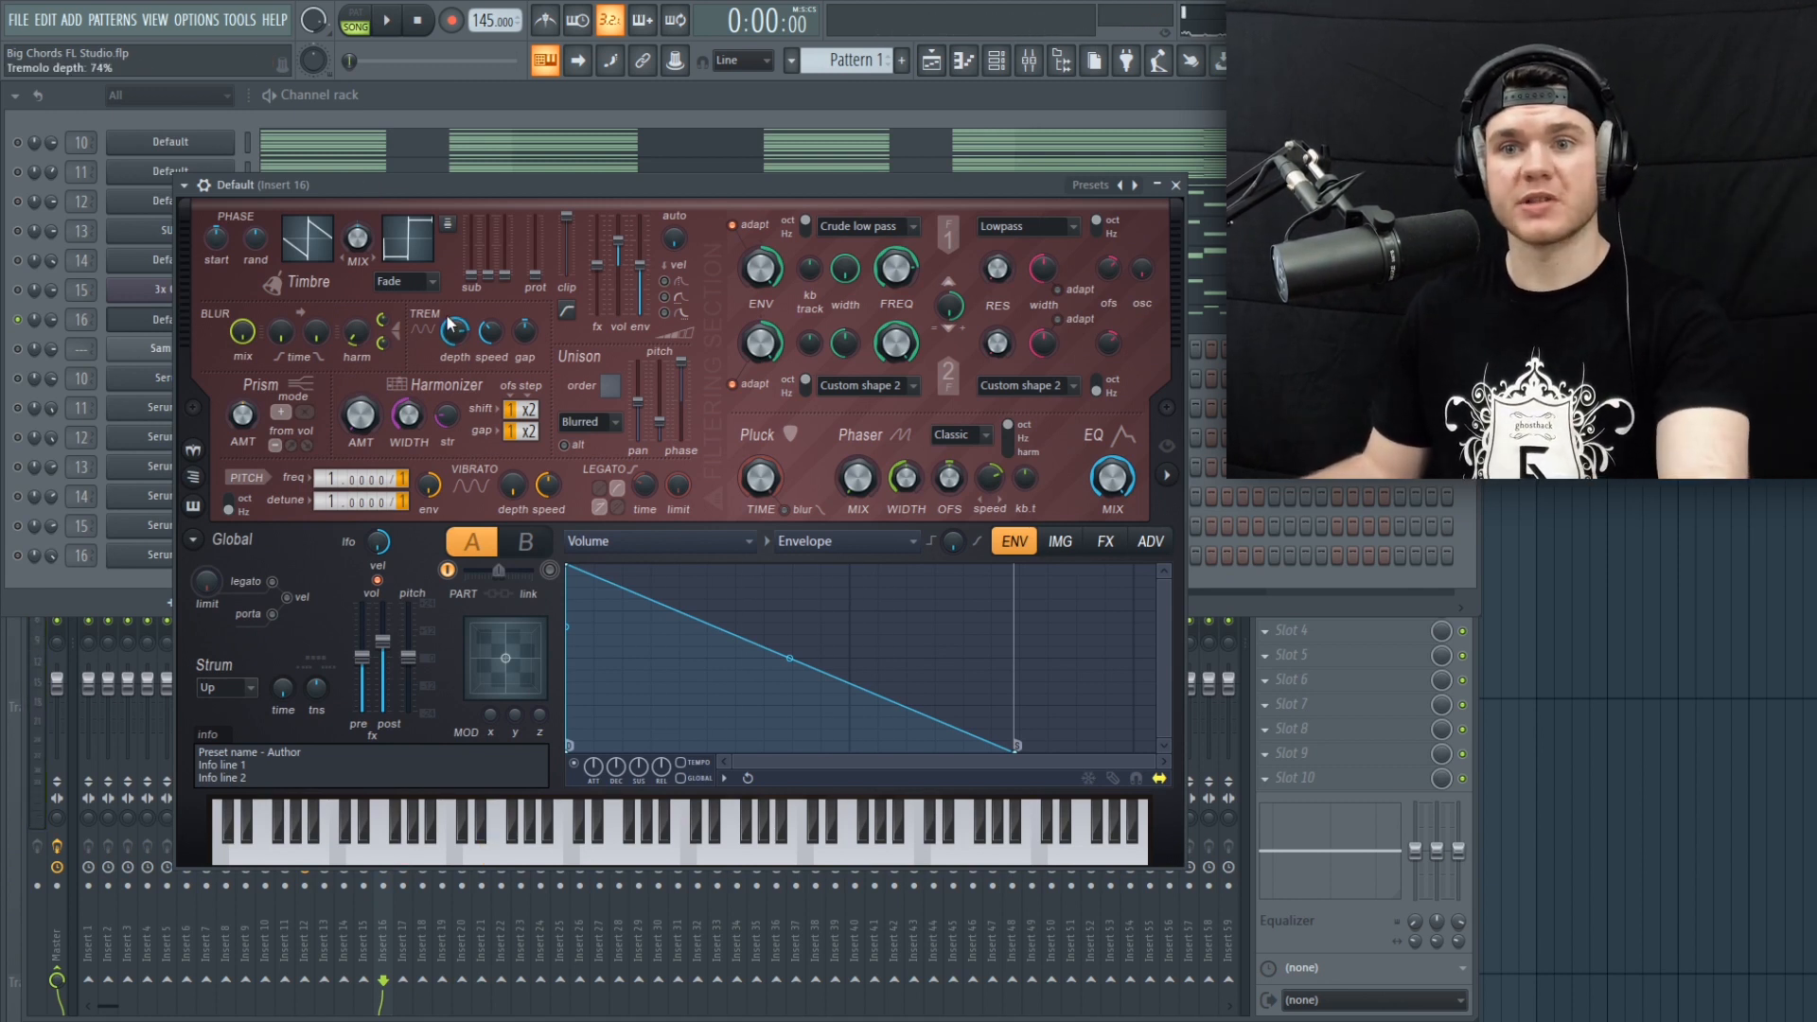
Step: Audition the Harmor synth with lowered tremolo depth, raise the depth to about 57%, and play the layer back briefly
drag(455, 336, 454, 431)
key(q)
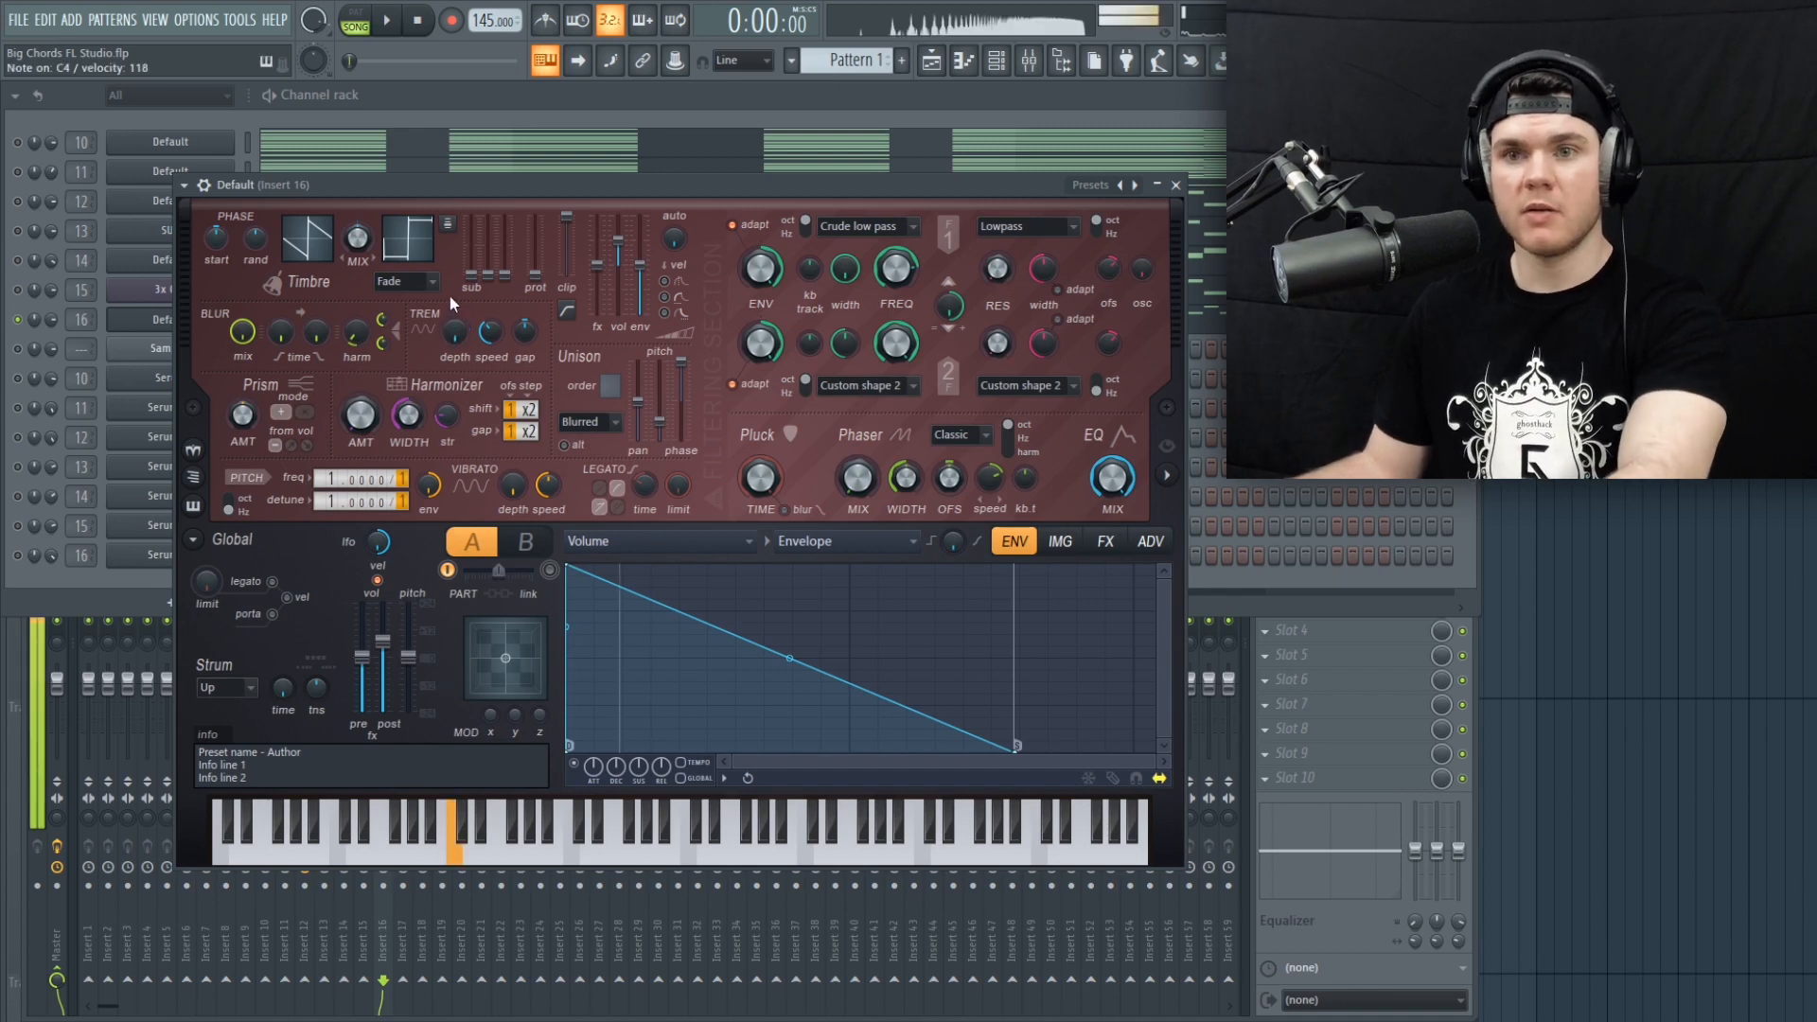
drag(452, 330, 453, 284)
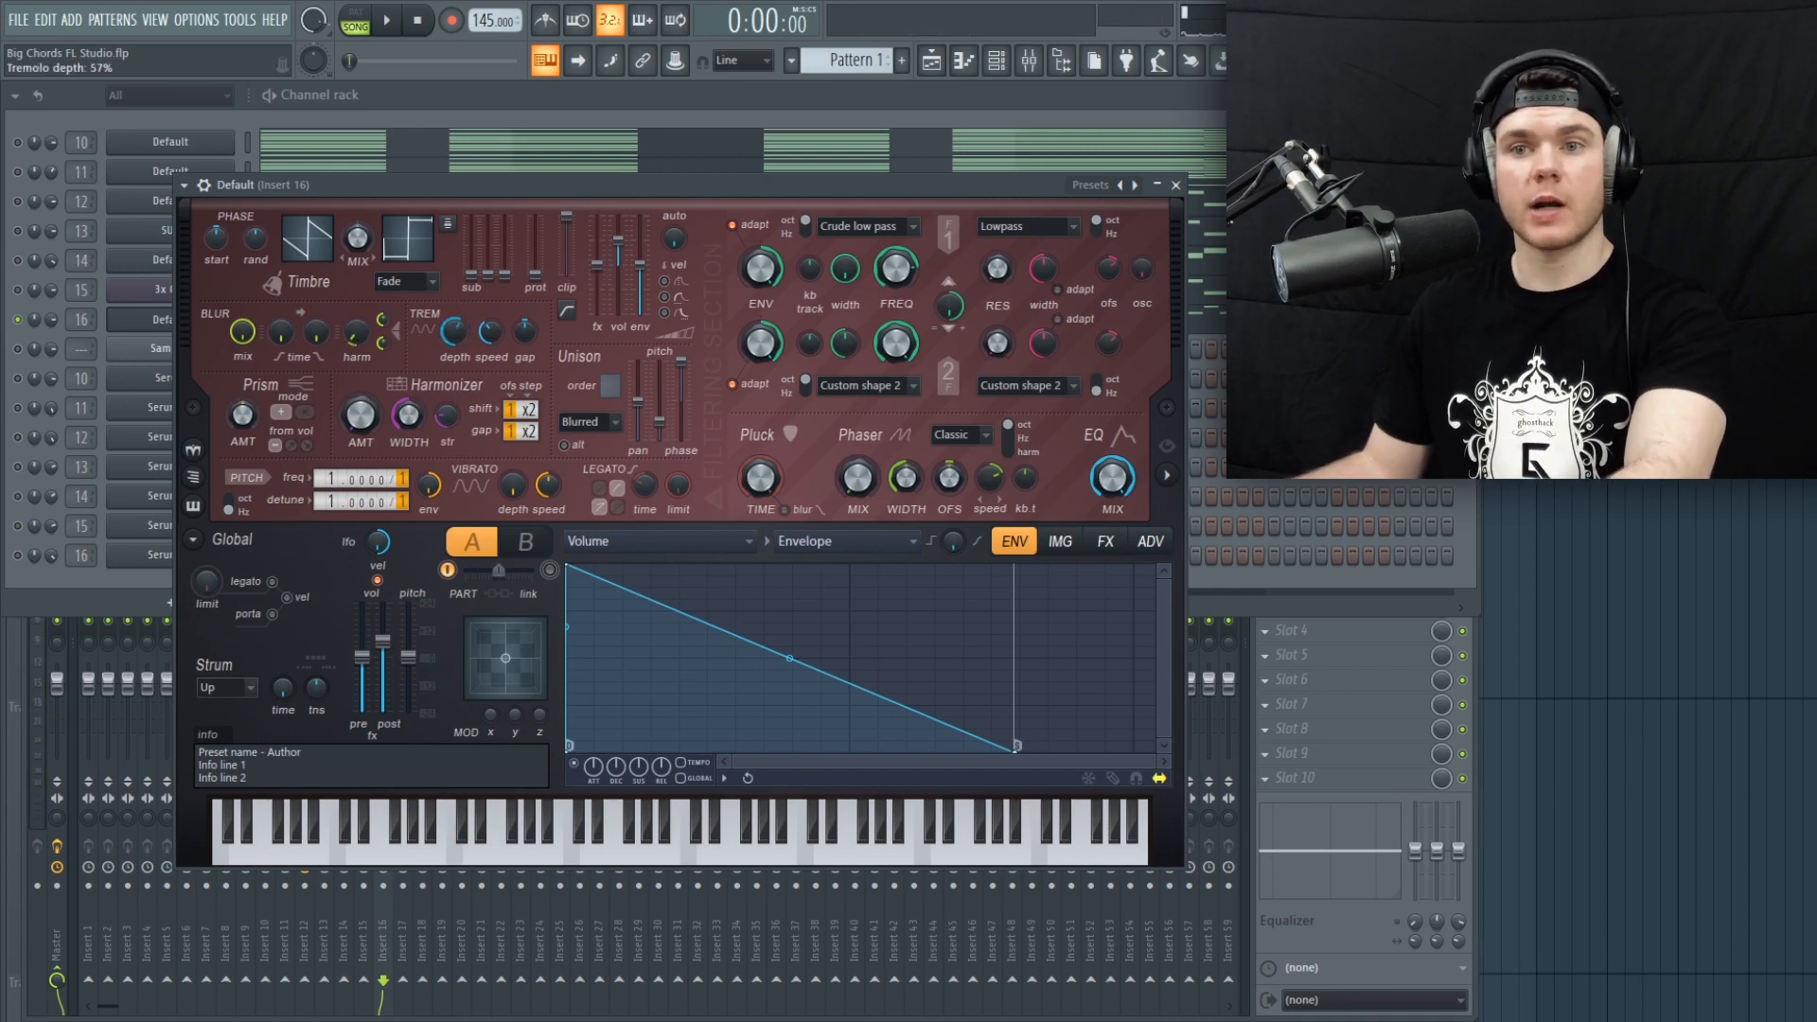
key(q)
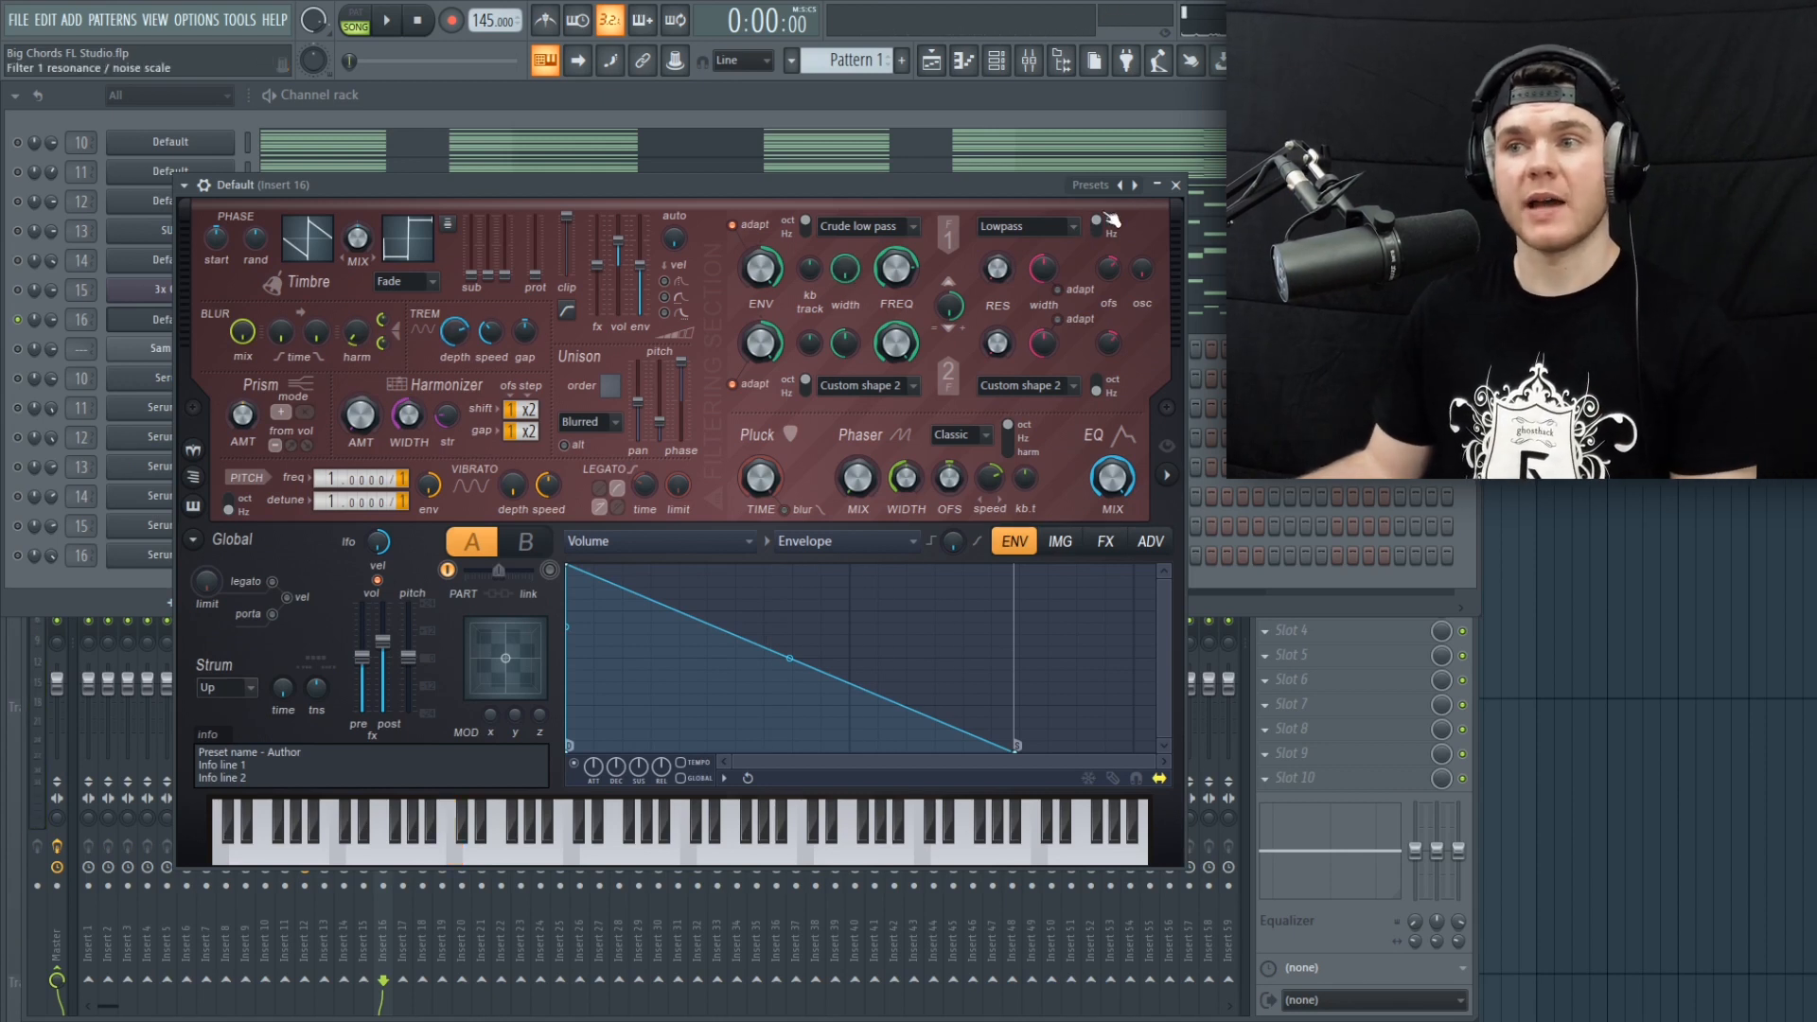
key(space)
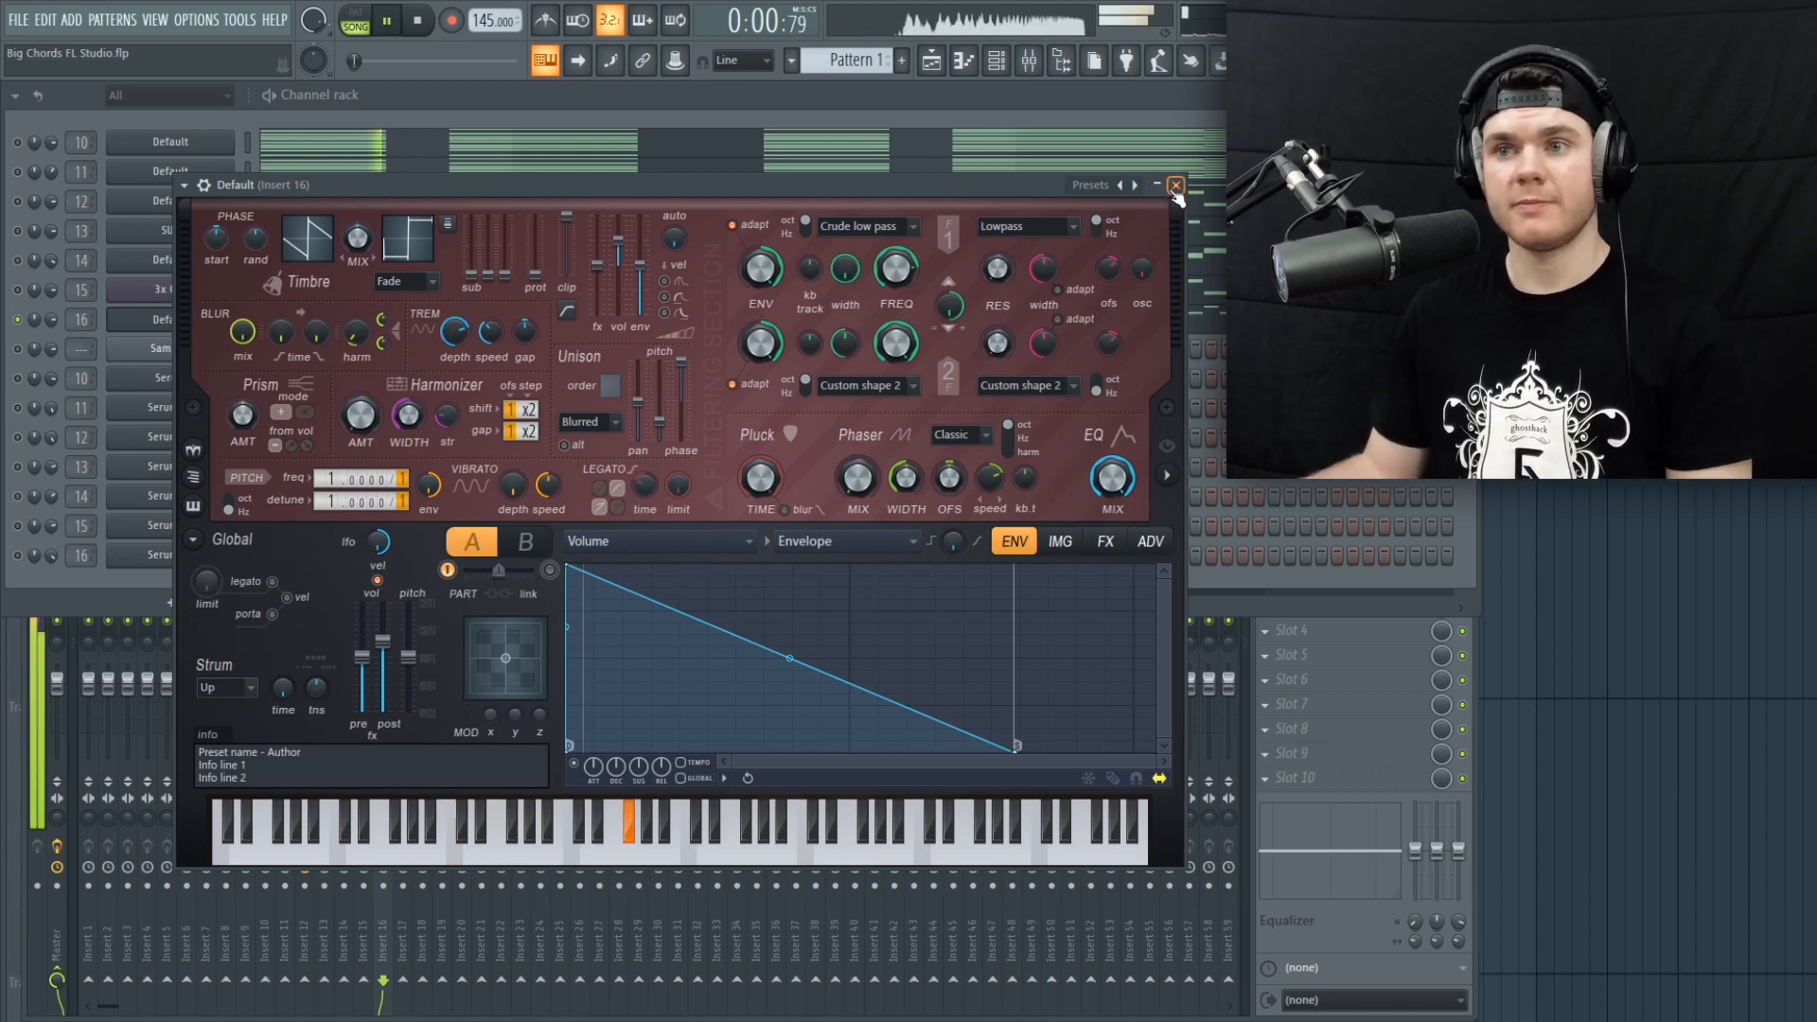
key(space)
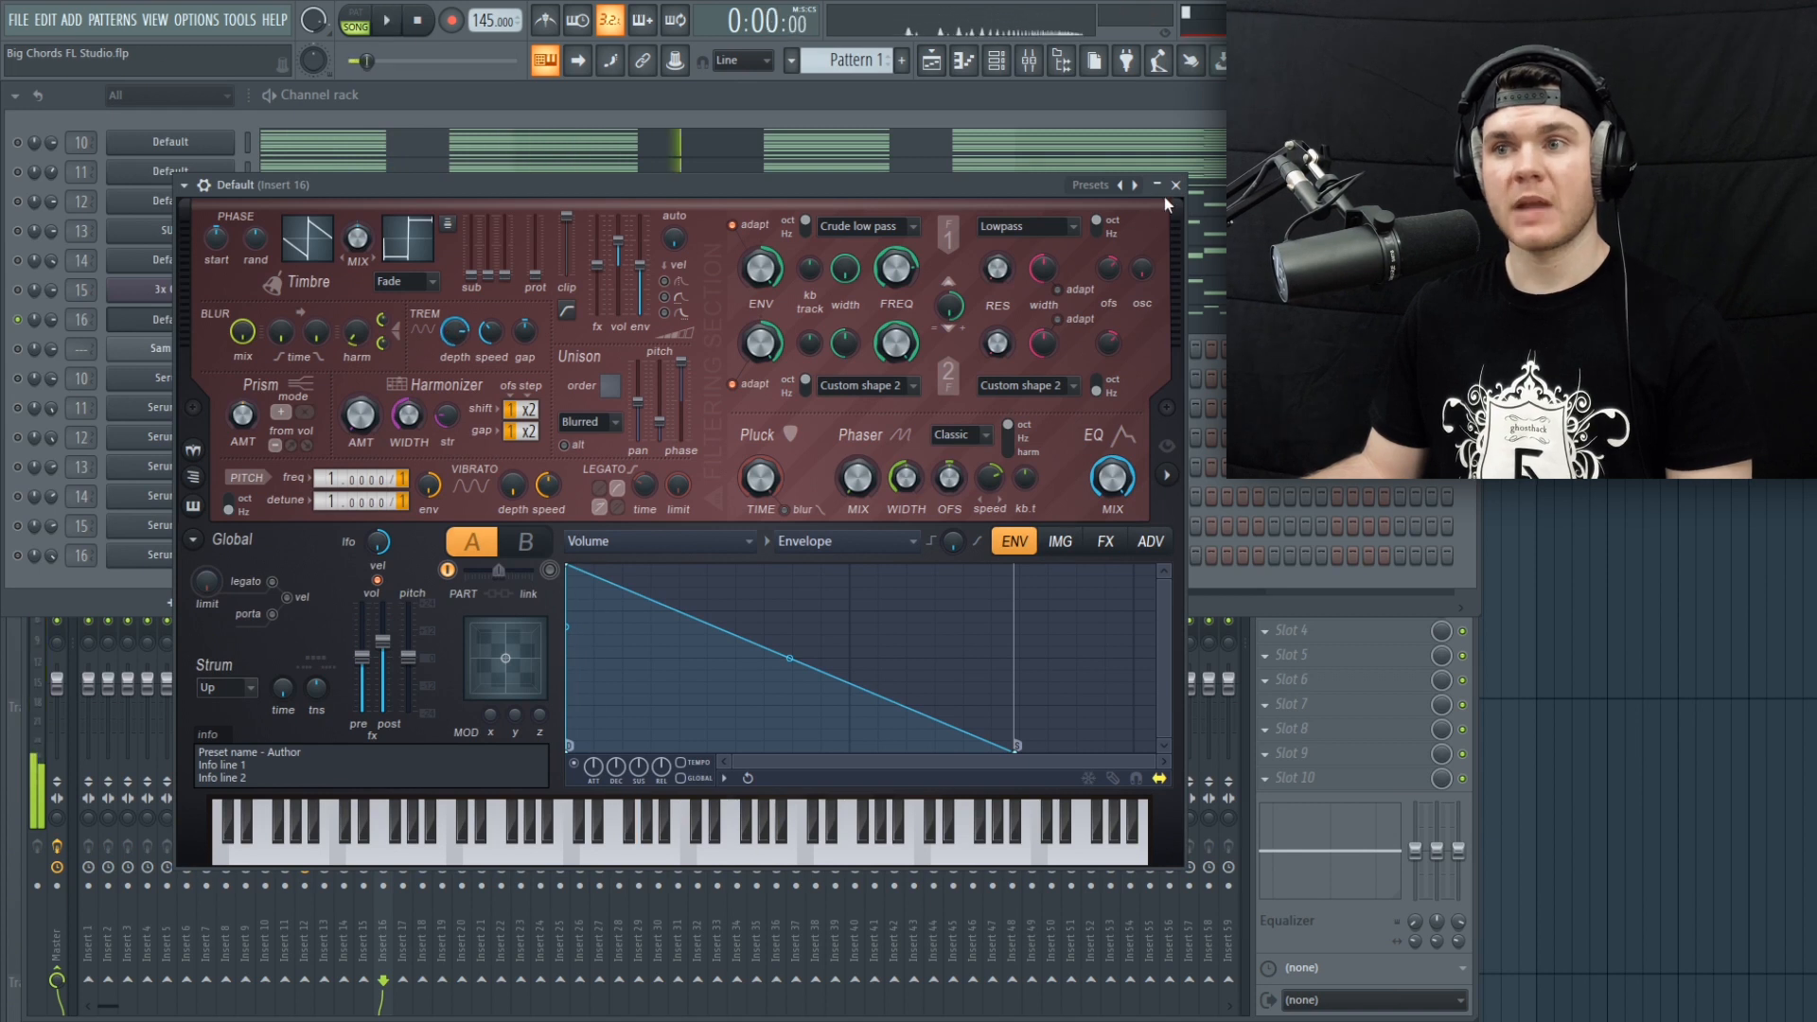
Step: Examine the Harmor synth's effects settings, including distortion, chorus, delay and reverb, and close the synth
click(1061, 541)
click(1105, 541)
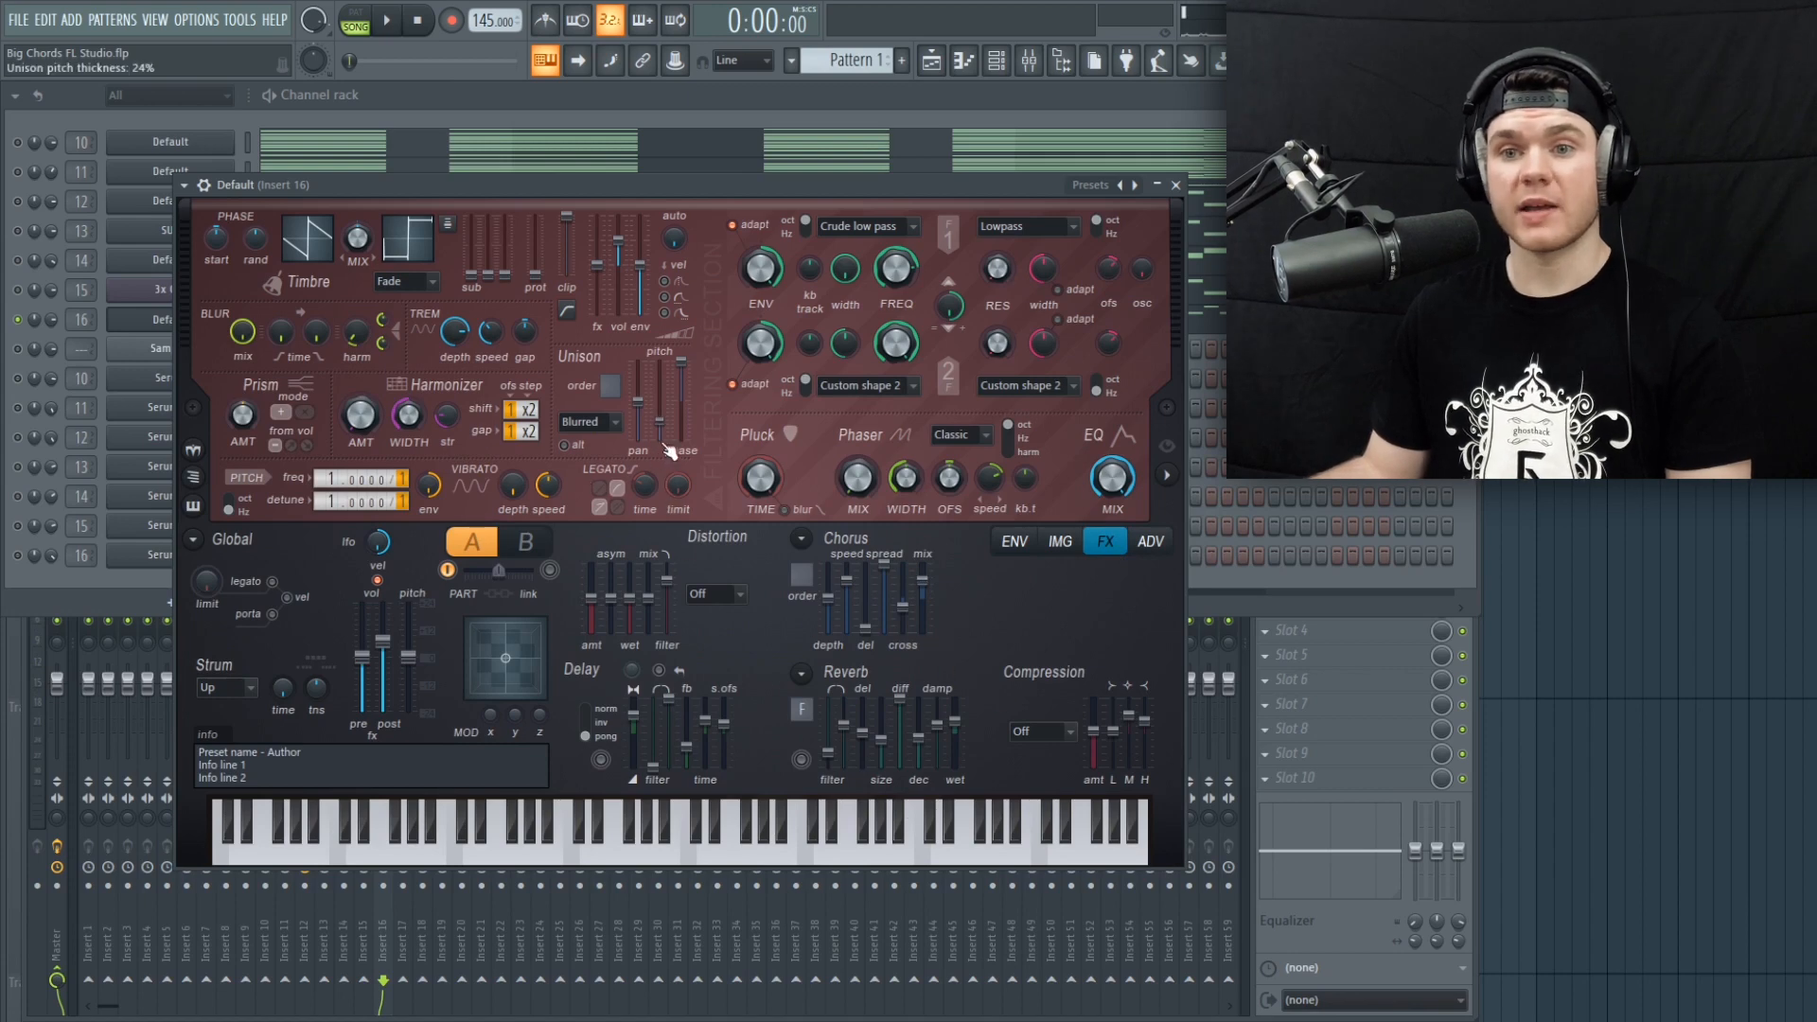
click(1176, 185)
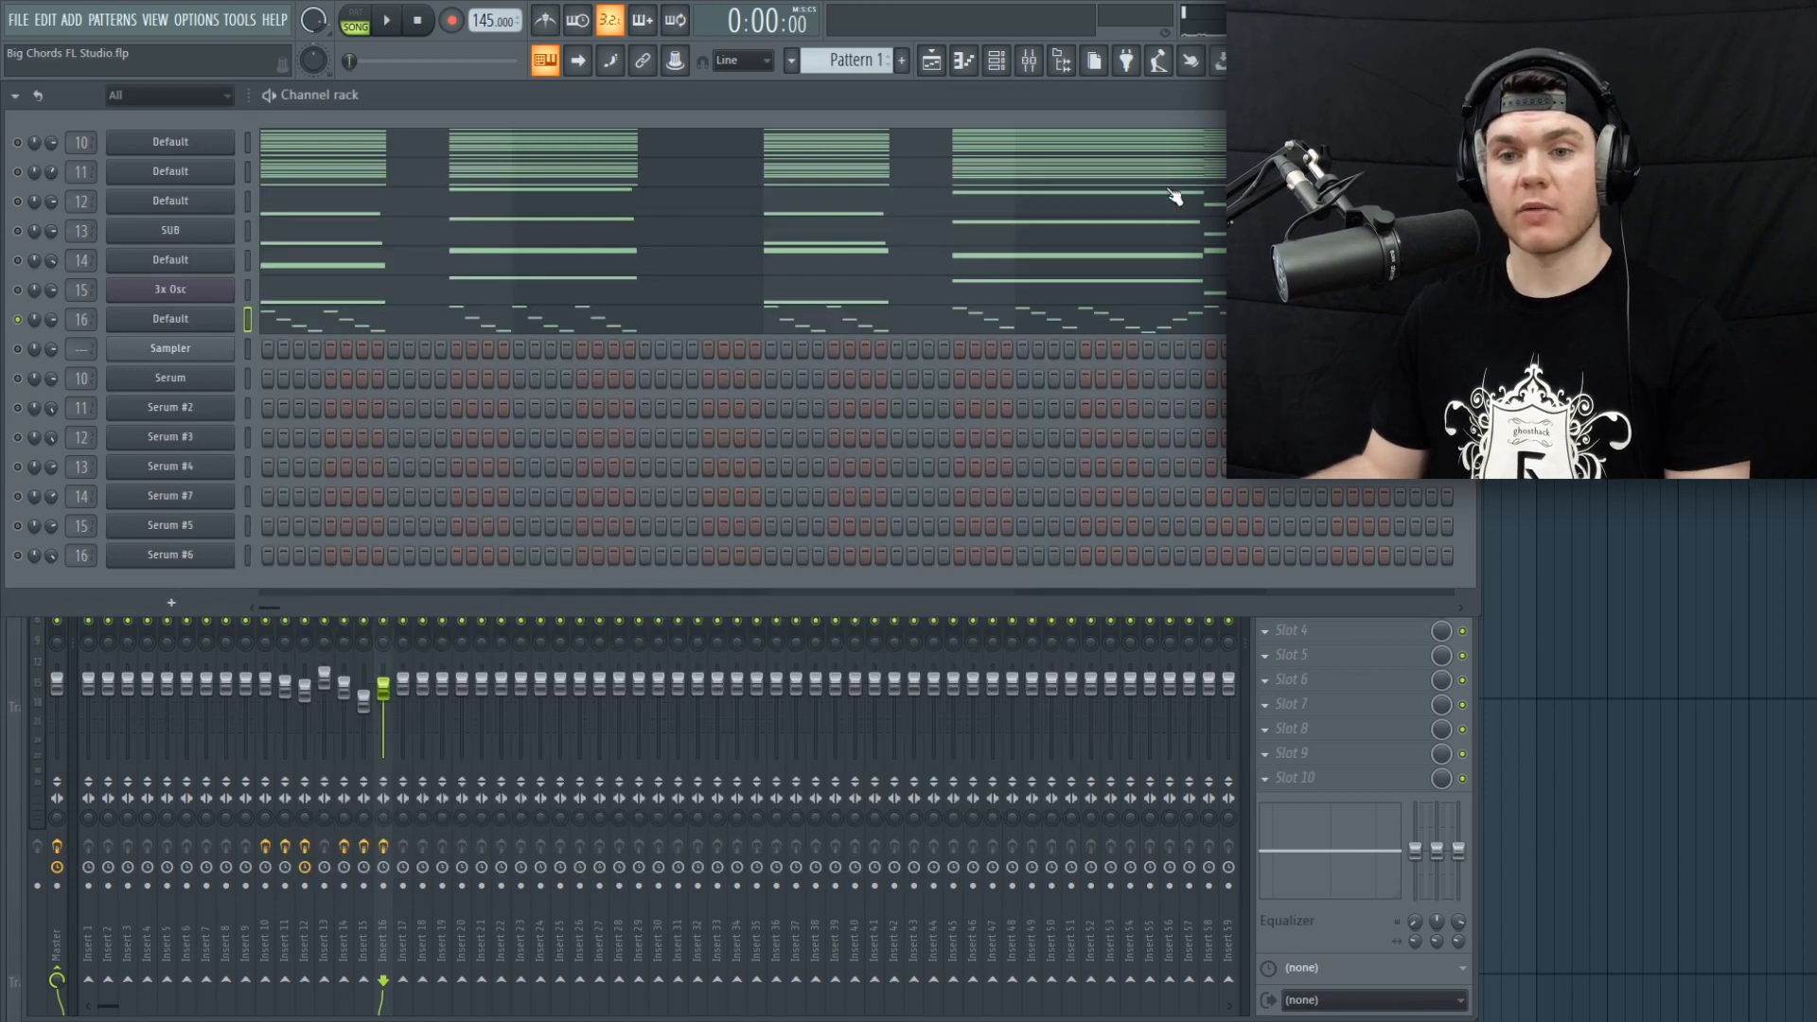
Step: Inspect the Fruity parametric EQ 2 on mixer insert 16 while the layer plays back
click(388, 695)
click(1344, 556)
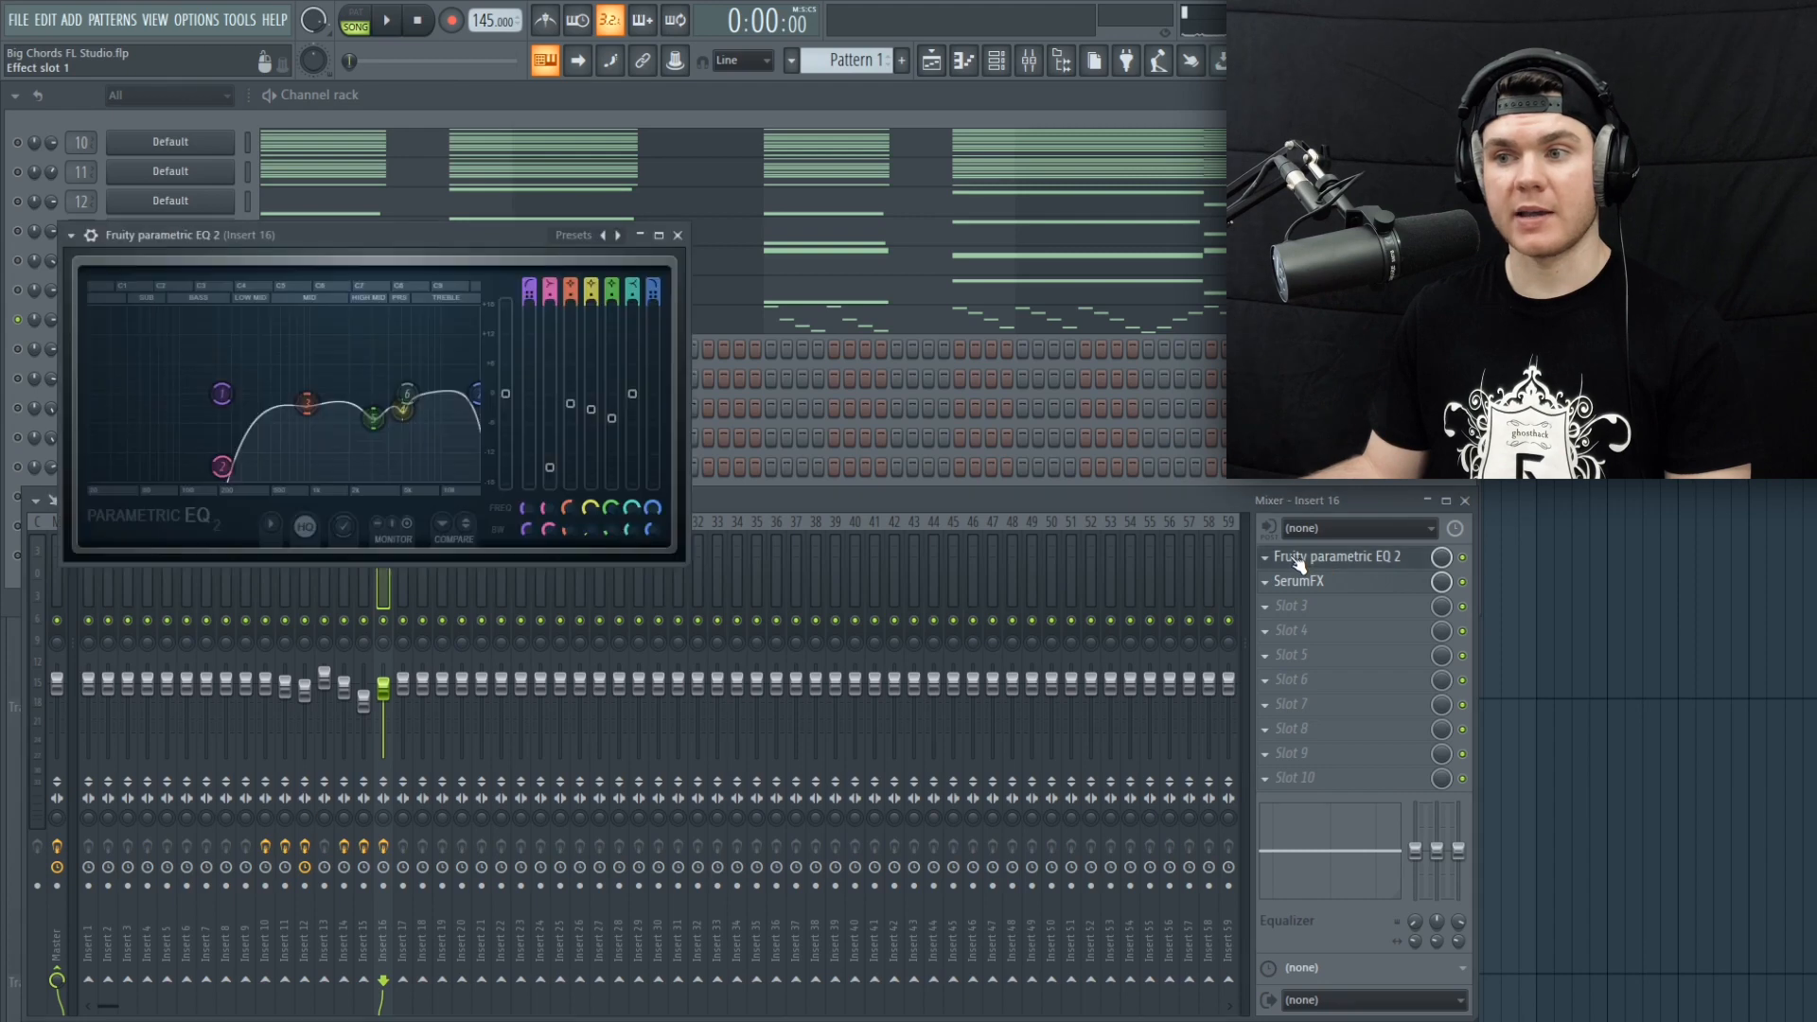
key(space)
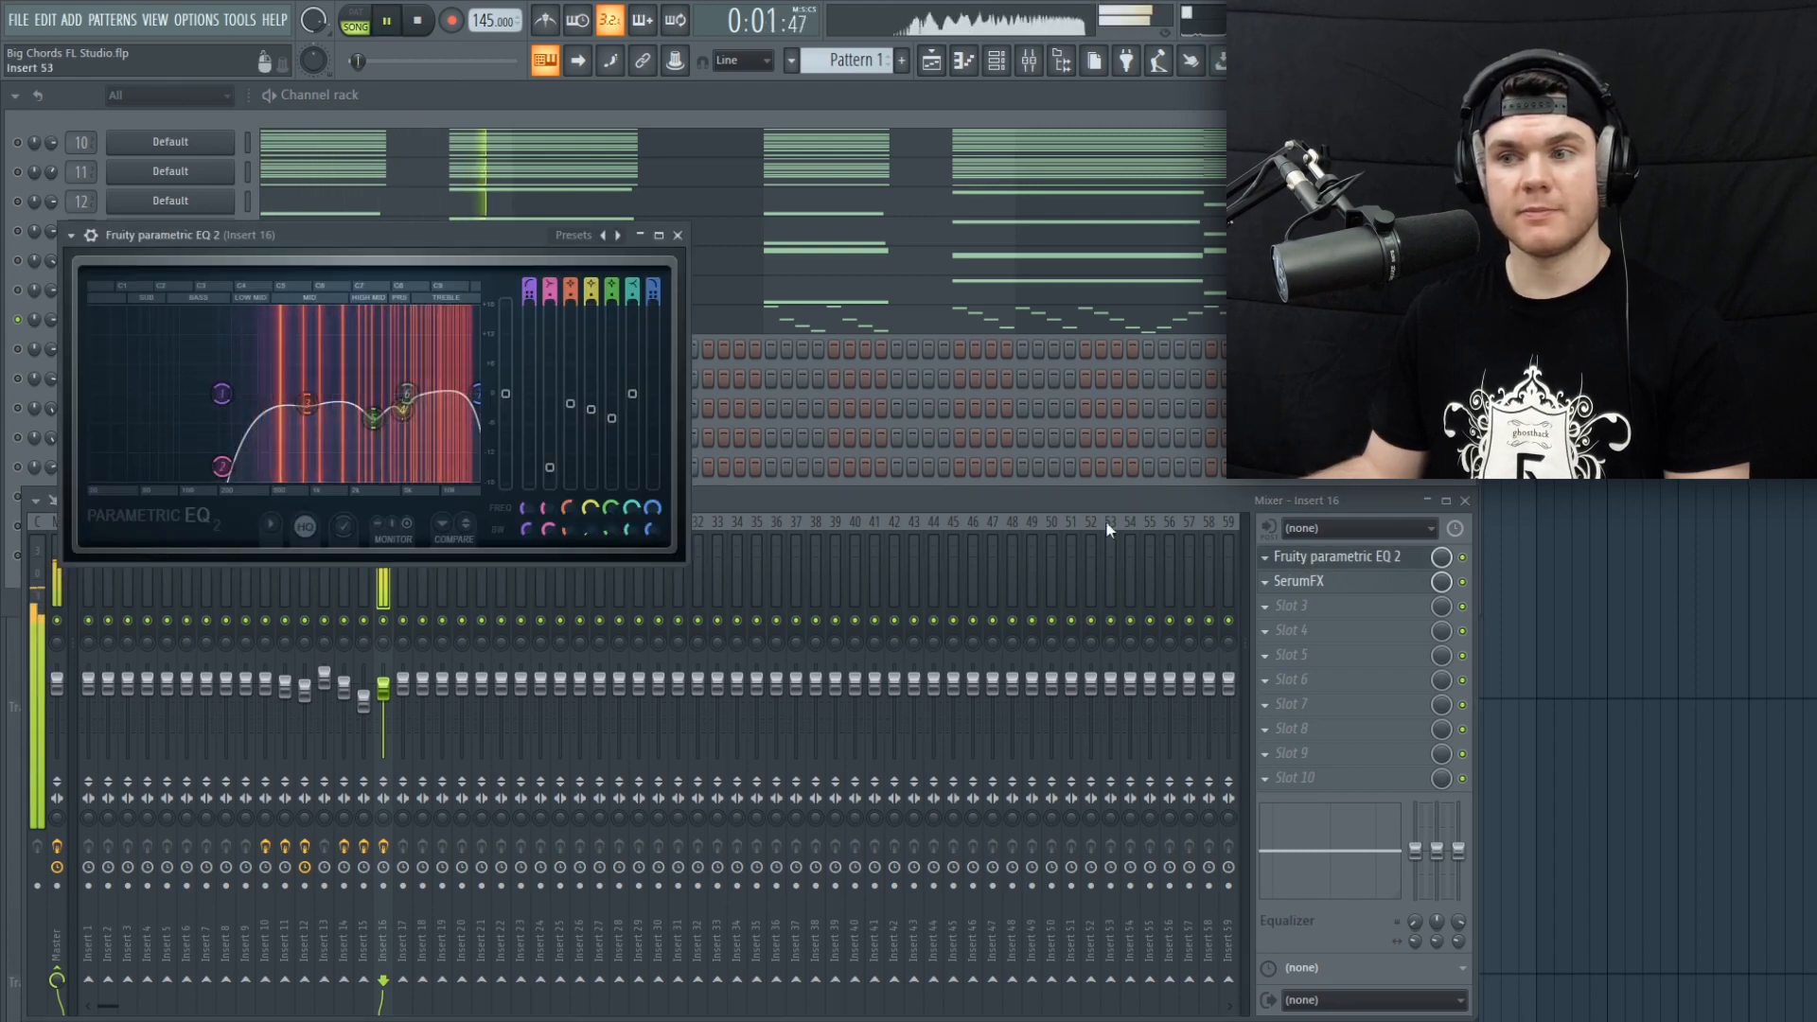
key(space)
Step: Inspect the SerumFX effects on mixer inserts 16, 10 and 11 in turn, closing each plugin window after viewing
click(1320, 581)
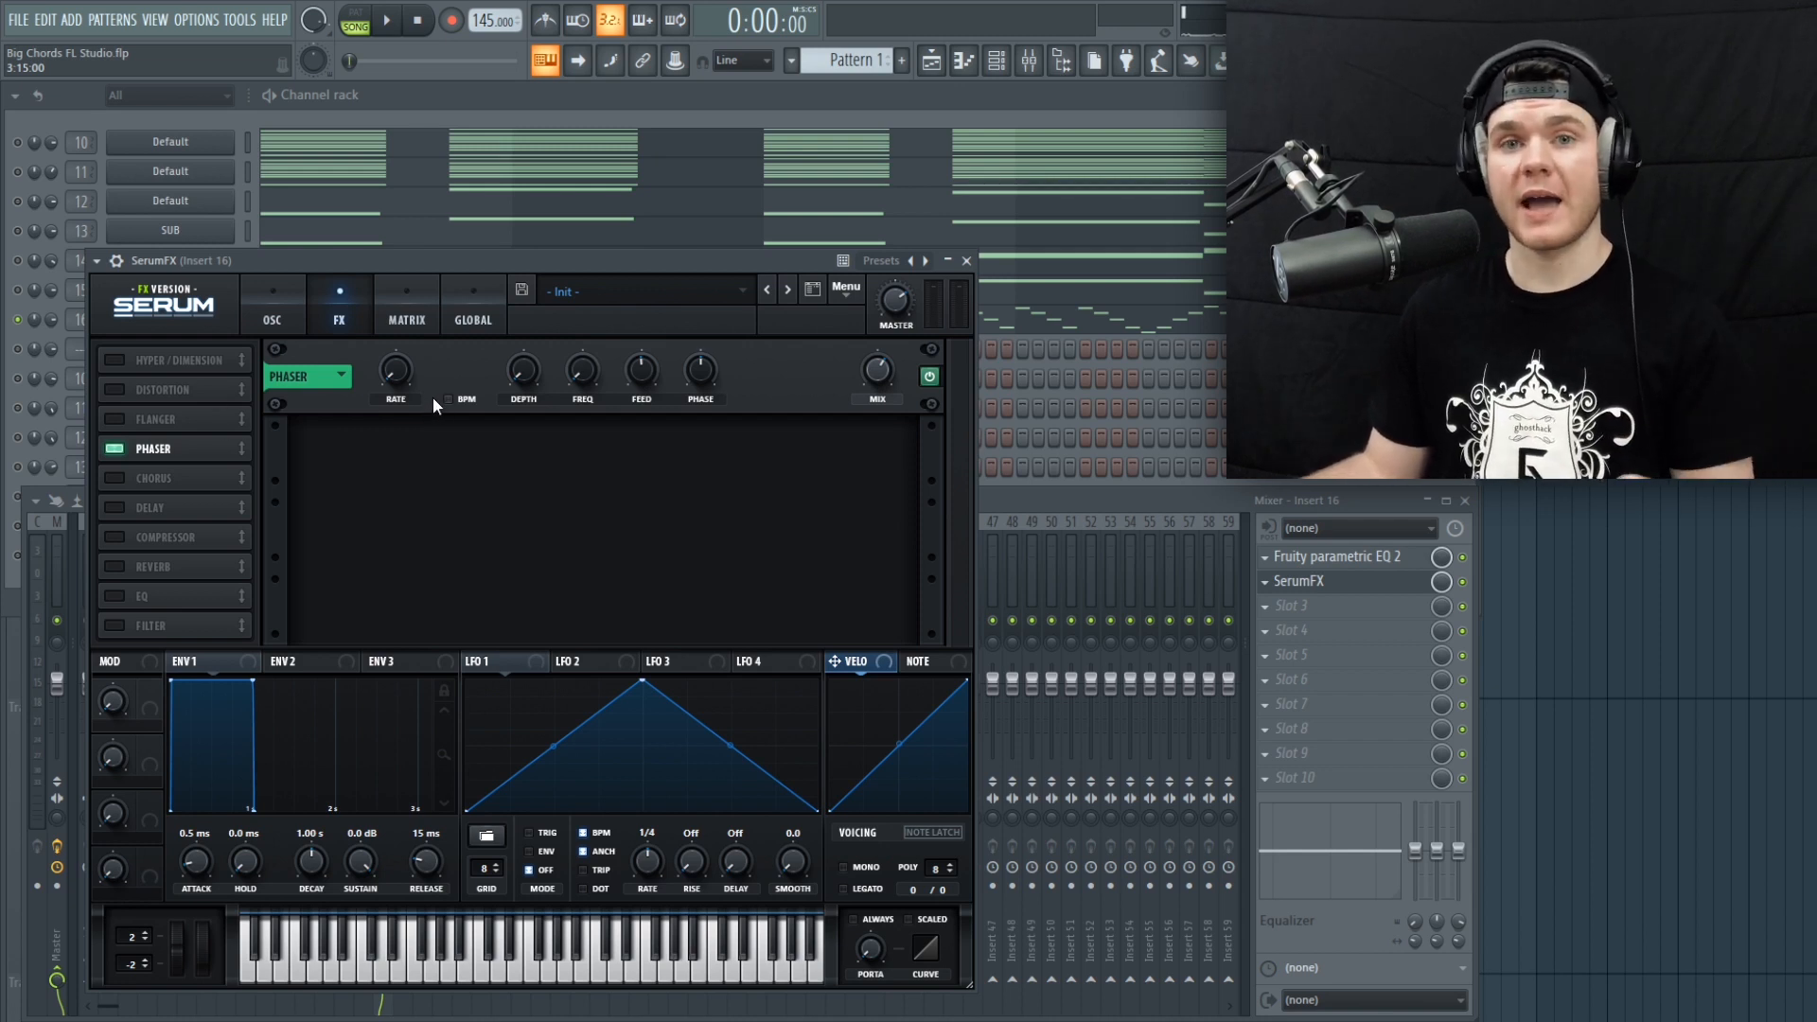
click(966, 260)
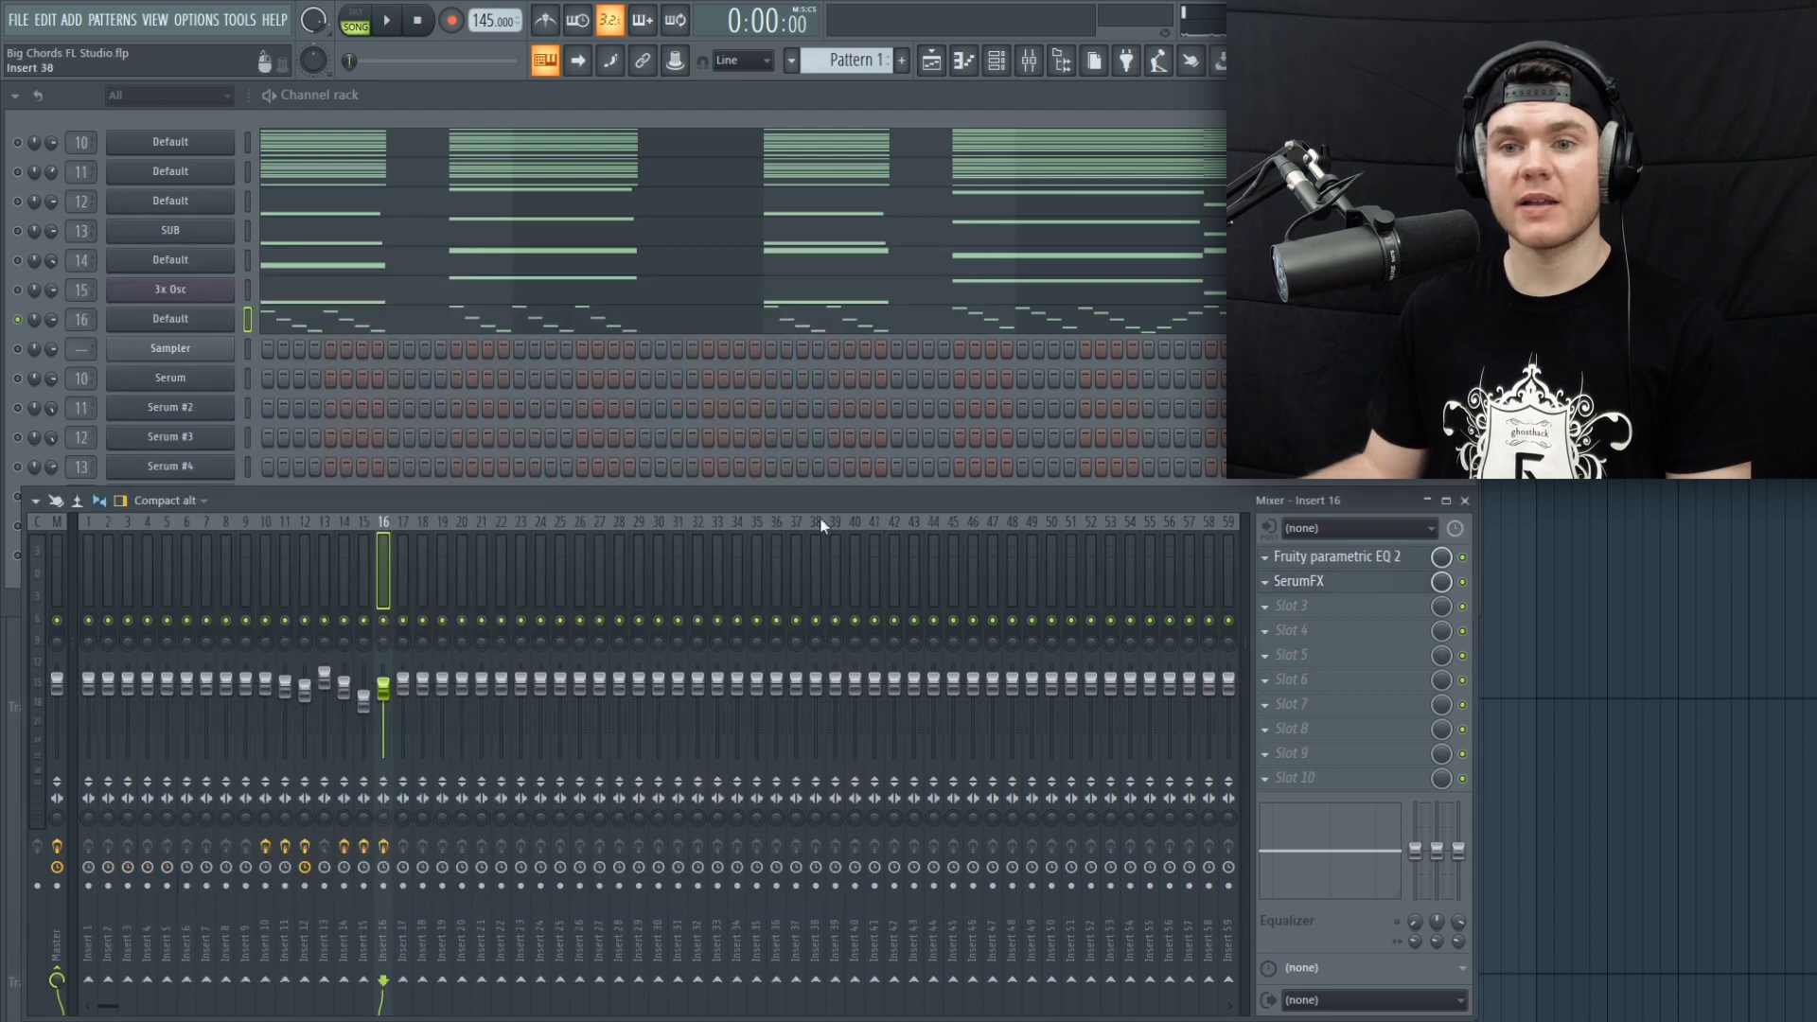
click(269, 568)
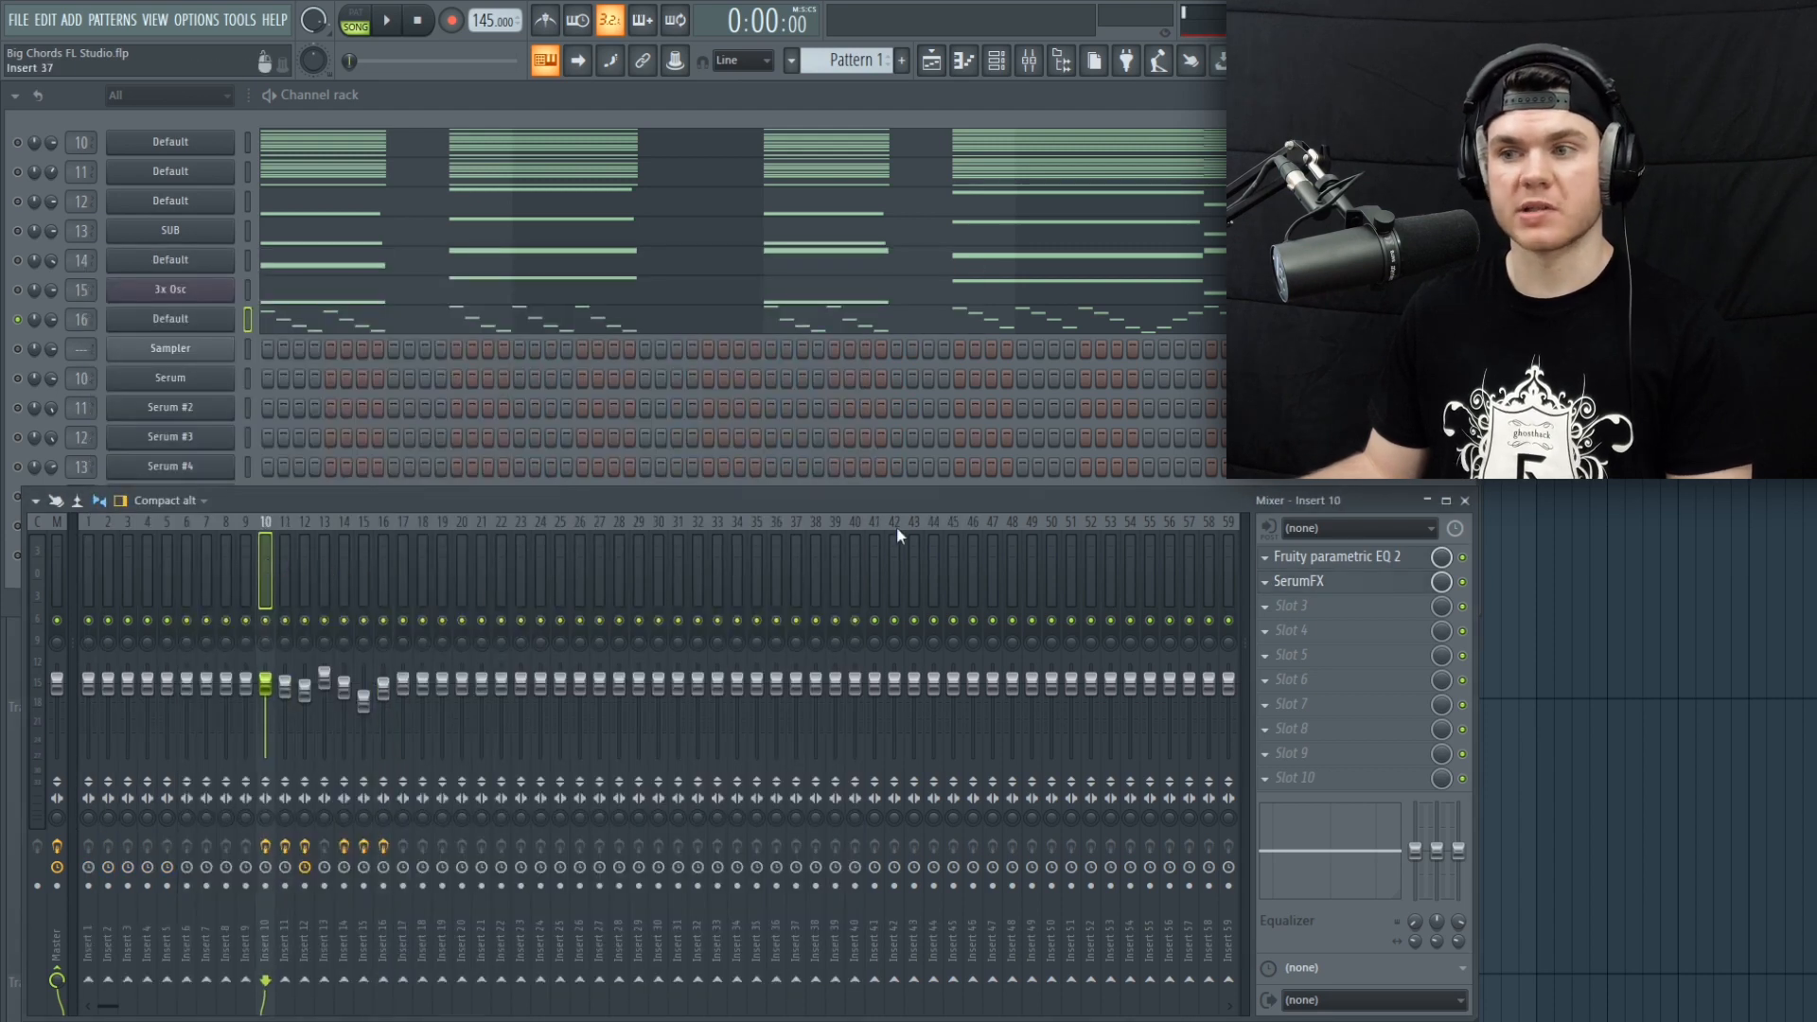
click(1323, 584)
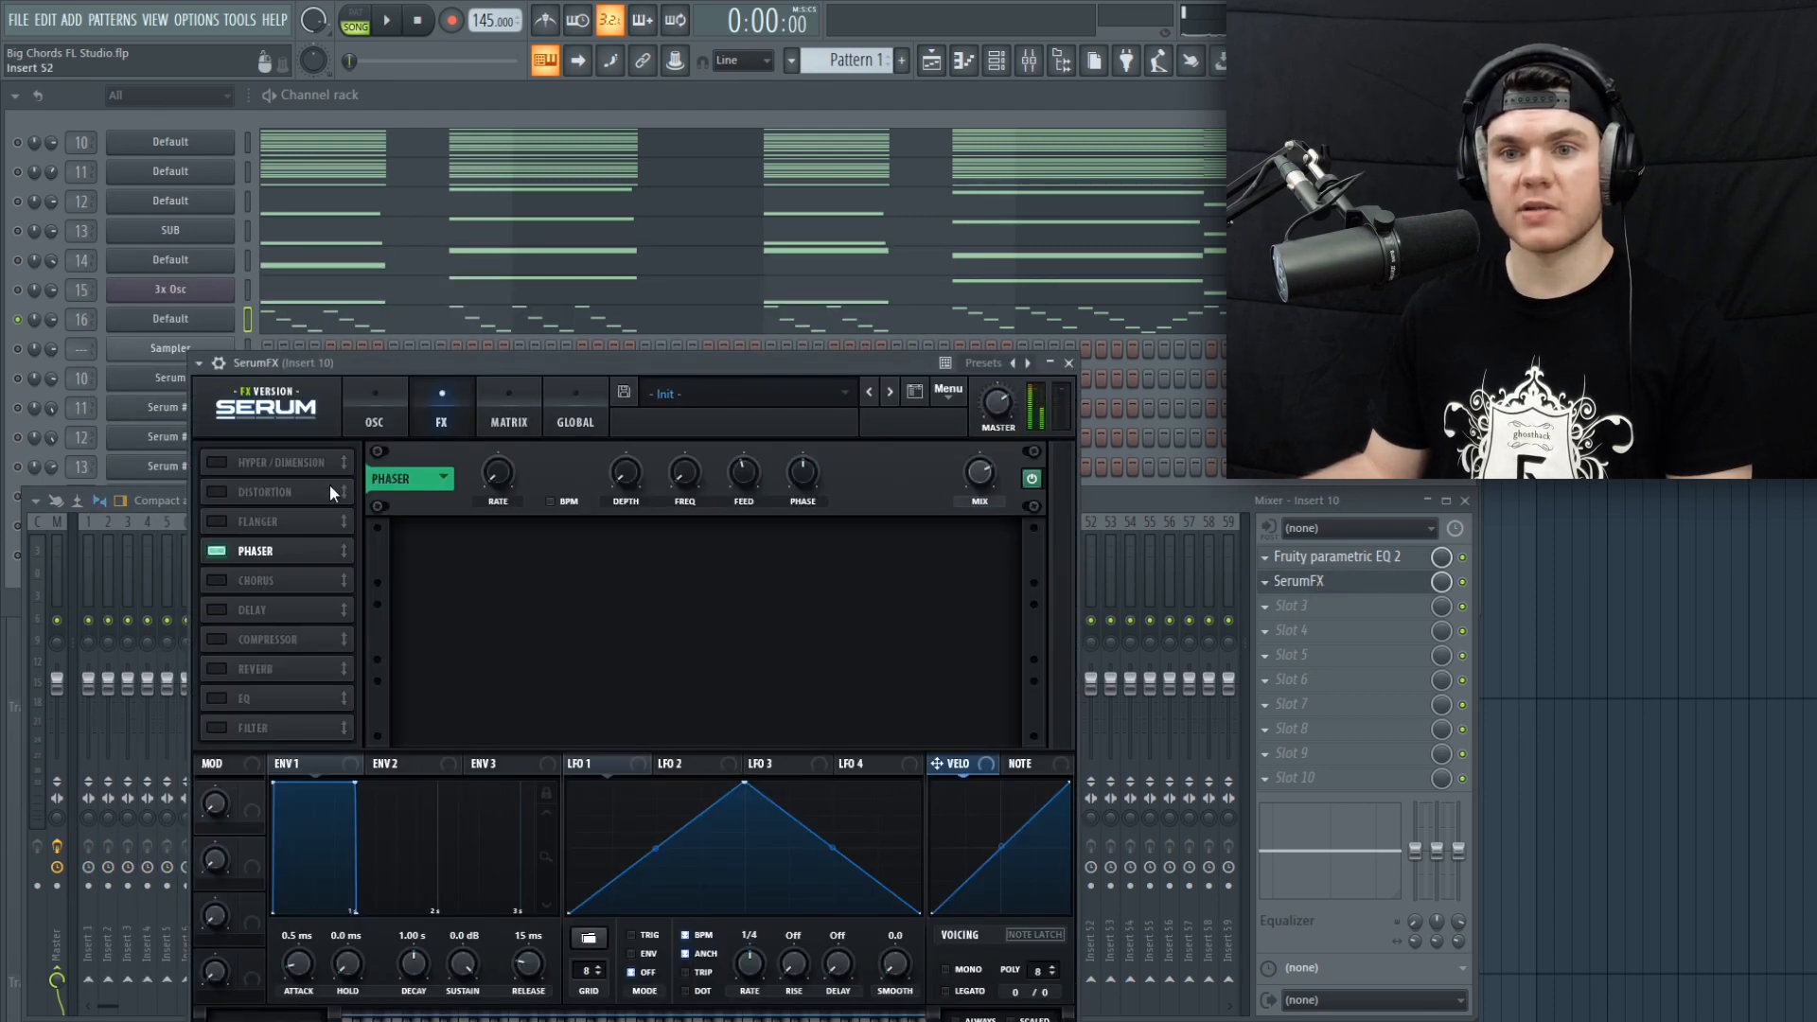
click(1071, 365)
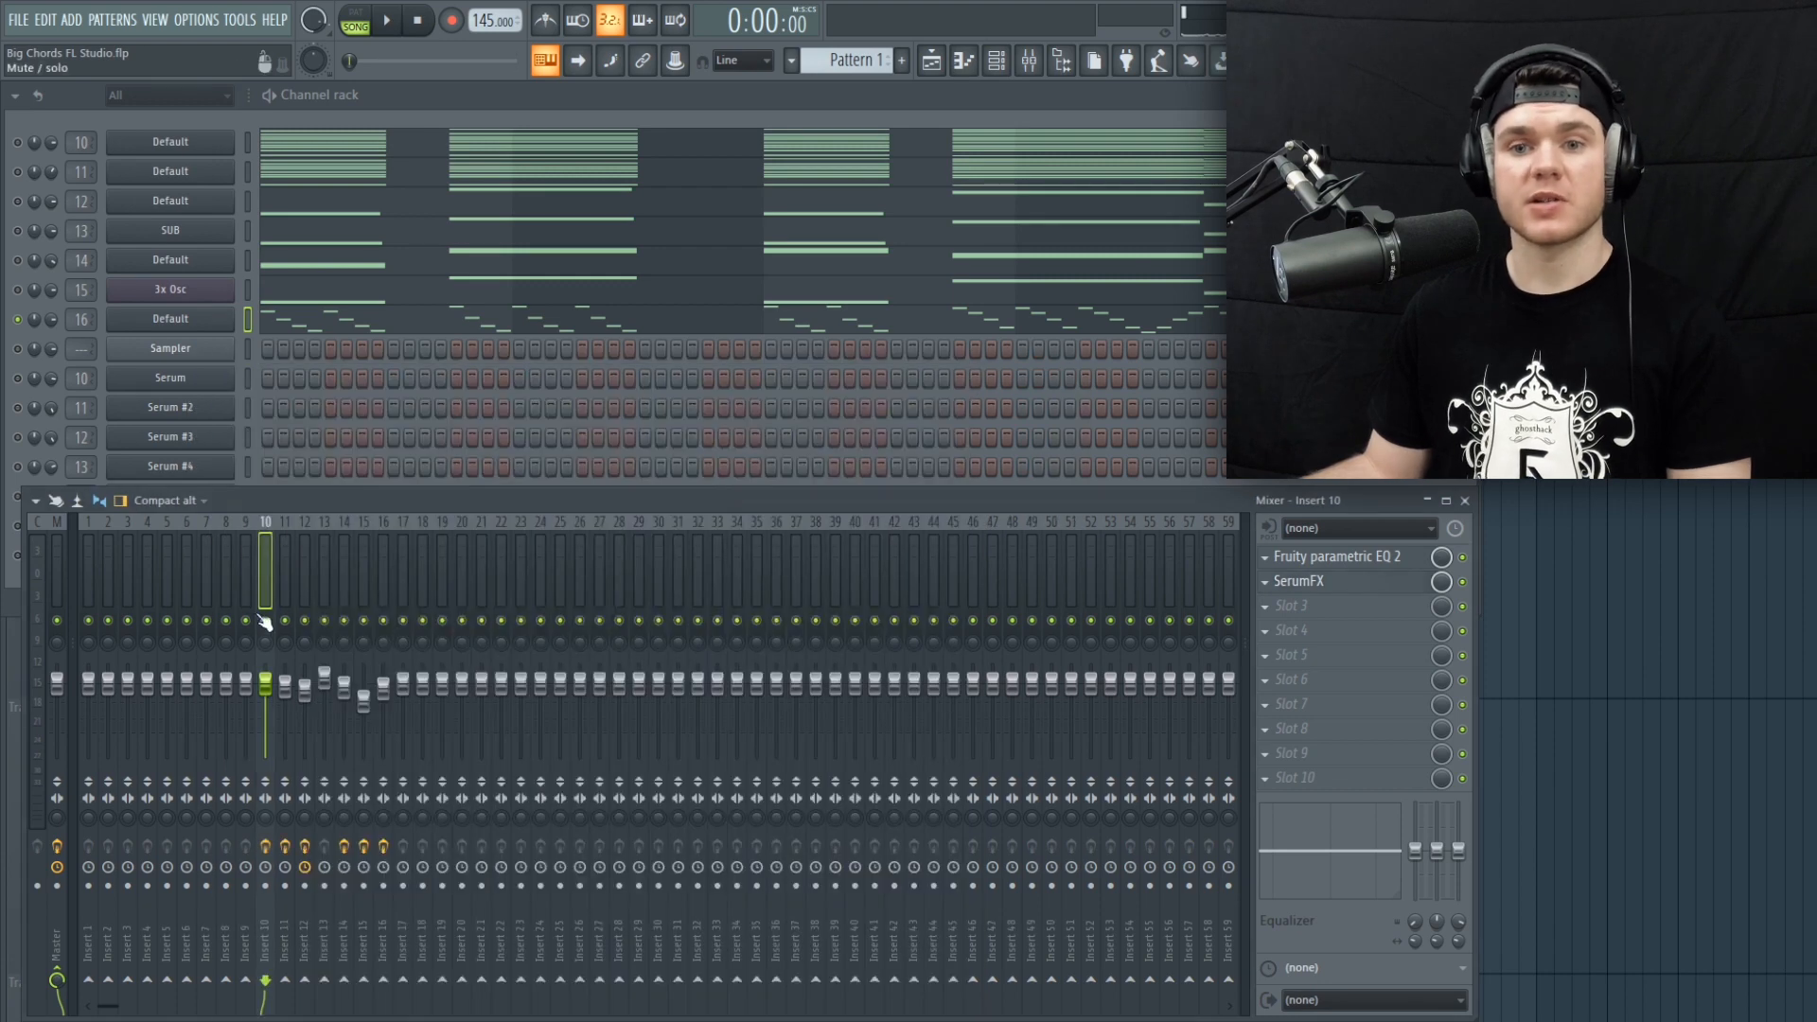
click(285, 568)
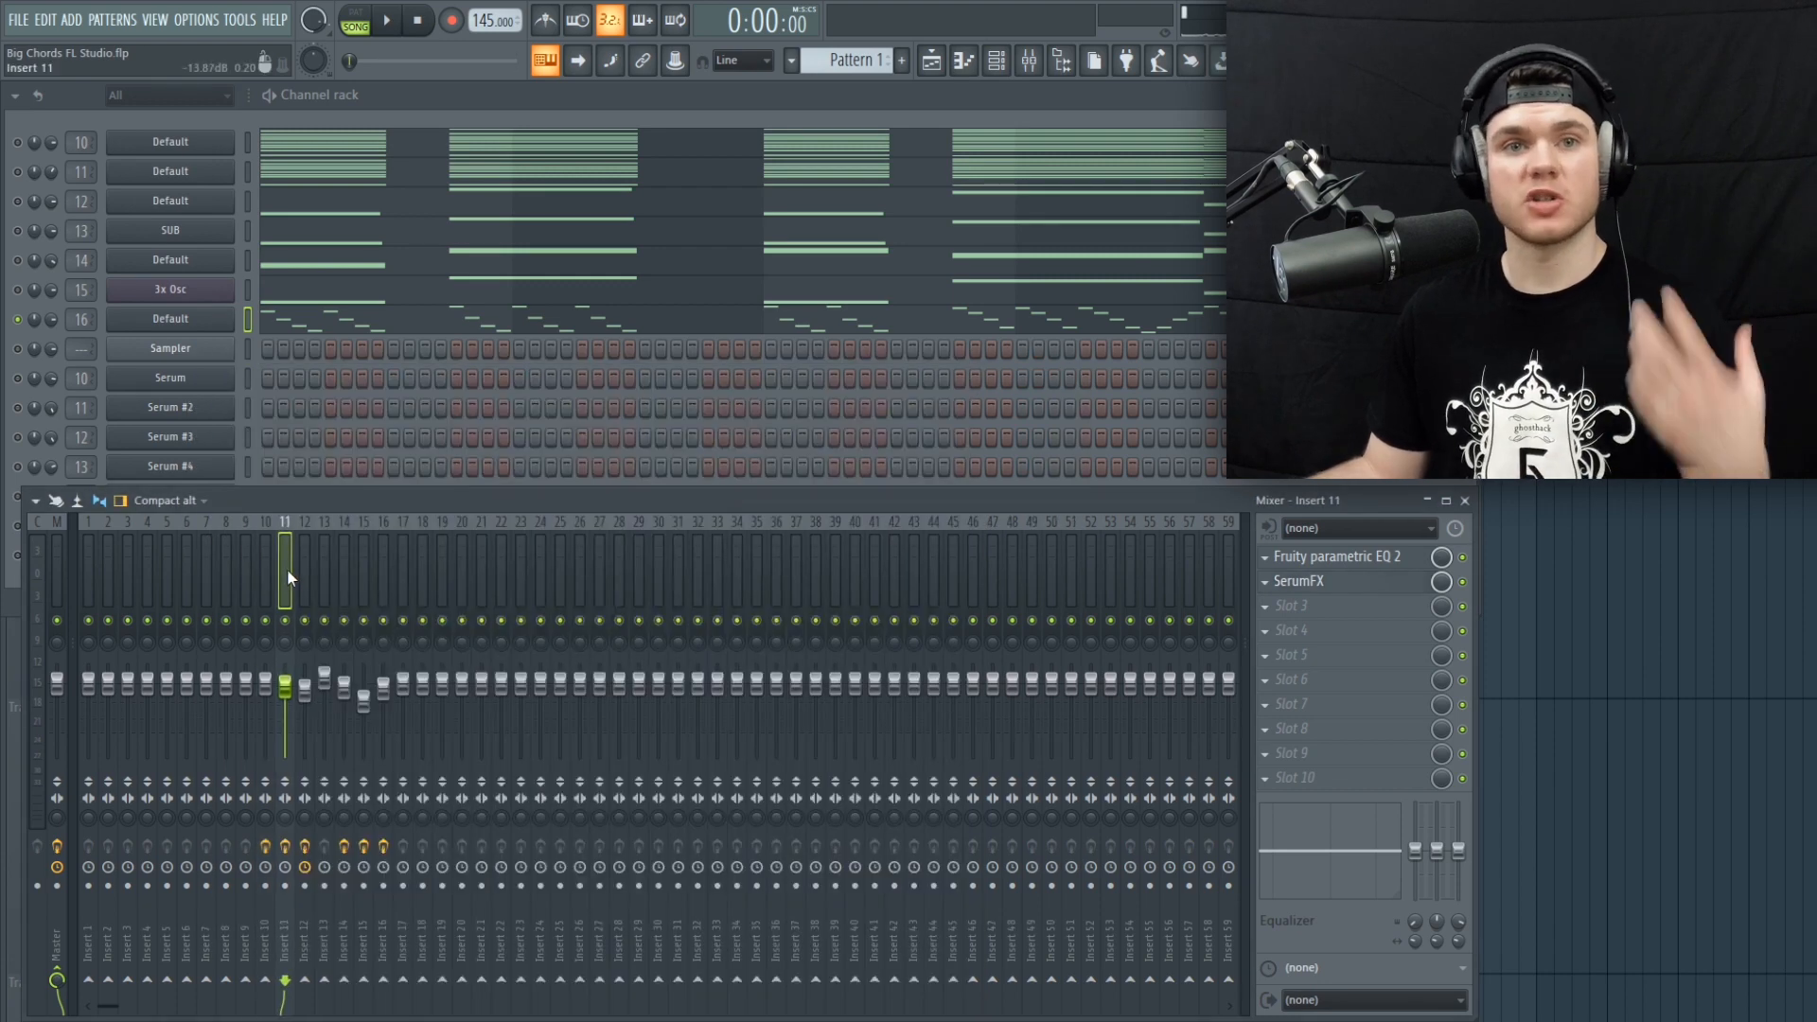
click(1319, 581)
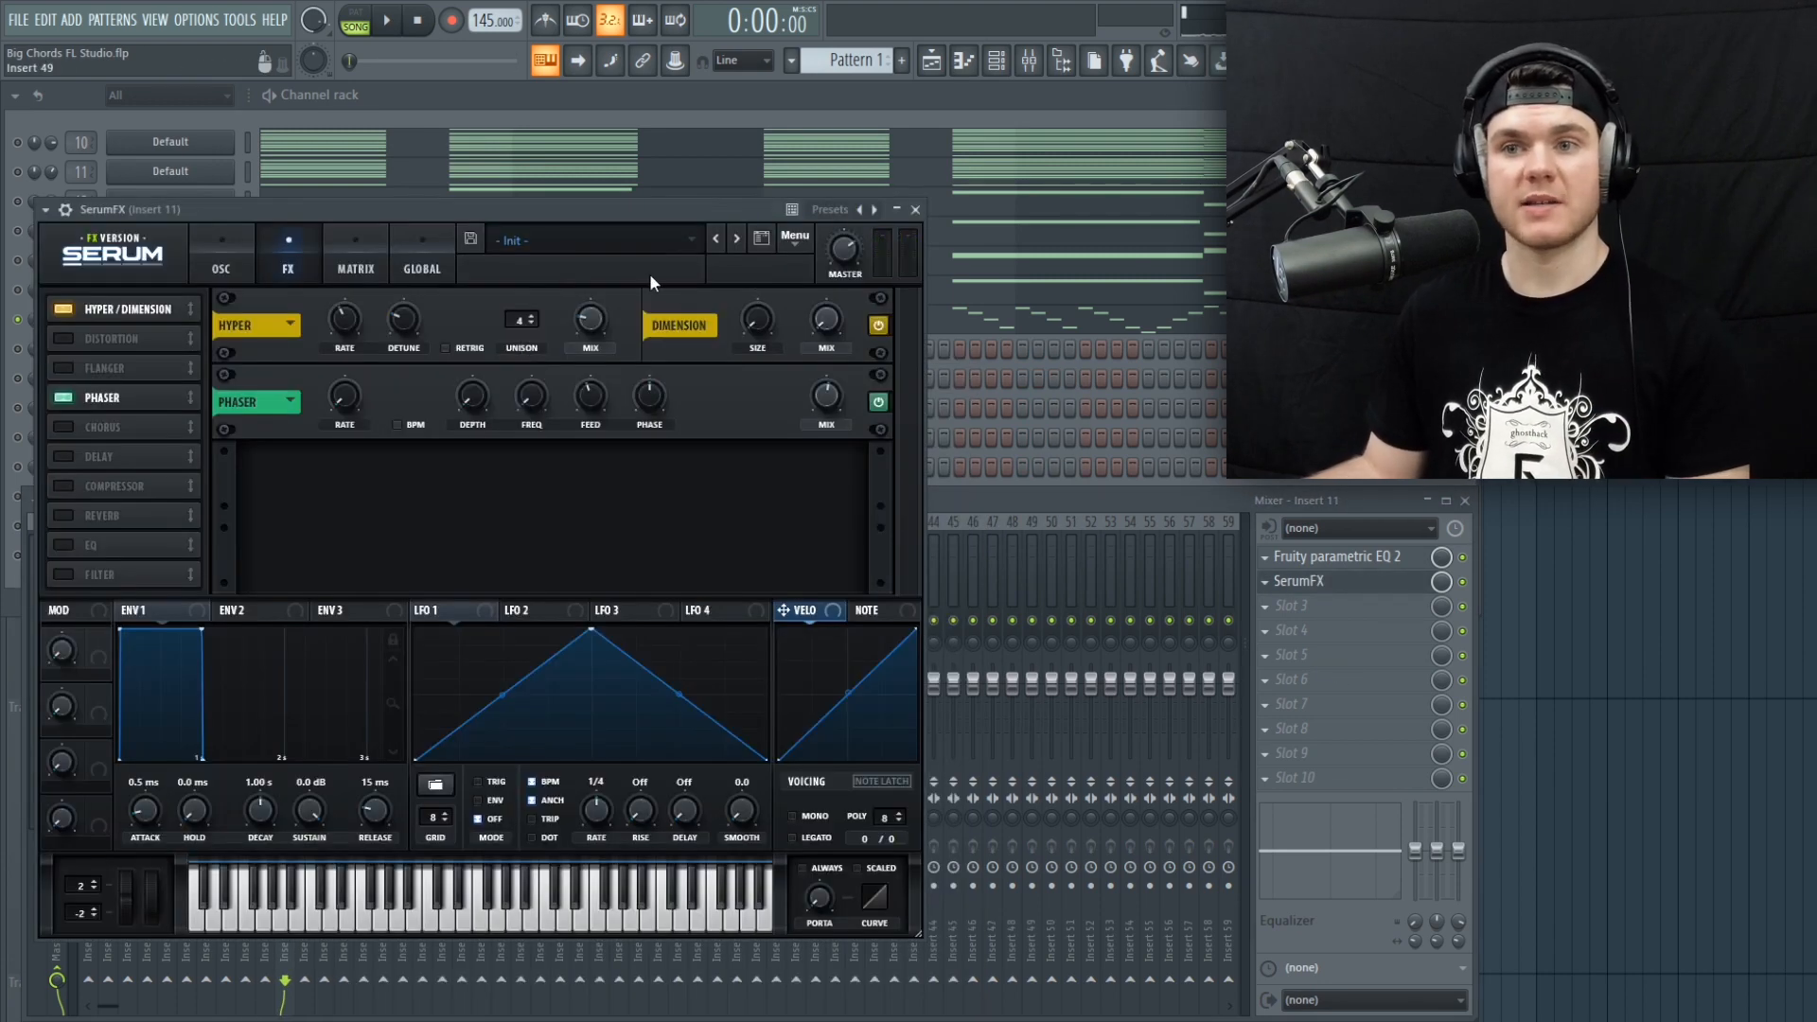
click(915, 209)
Step: Play the soloed track 16 layer briefly and listen to Pattern 2 from bar 9 of the playlist
key(space)
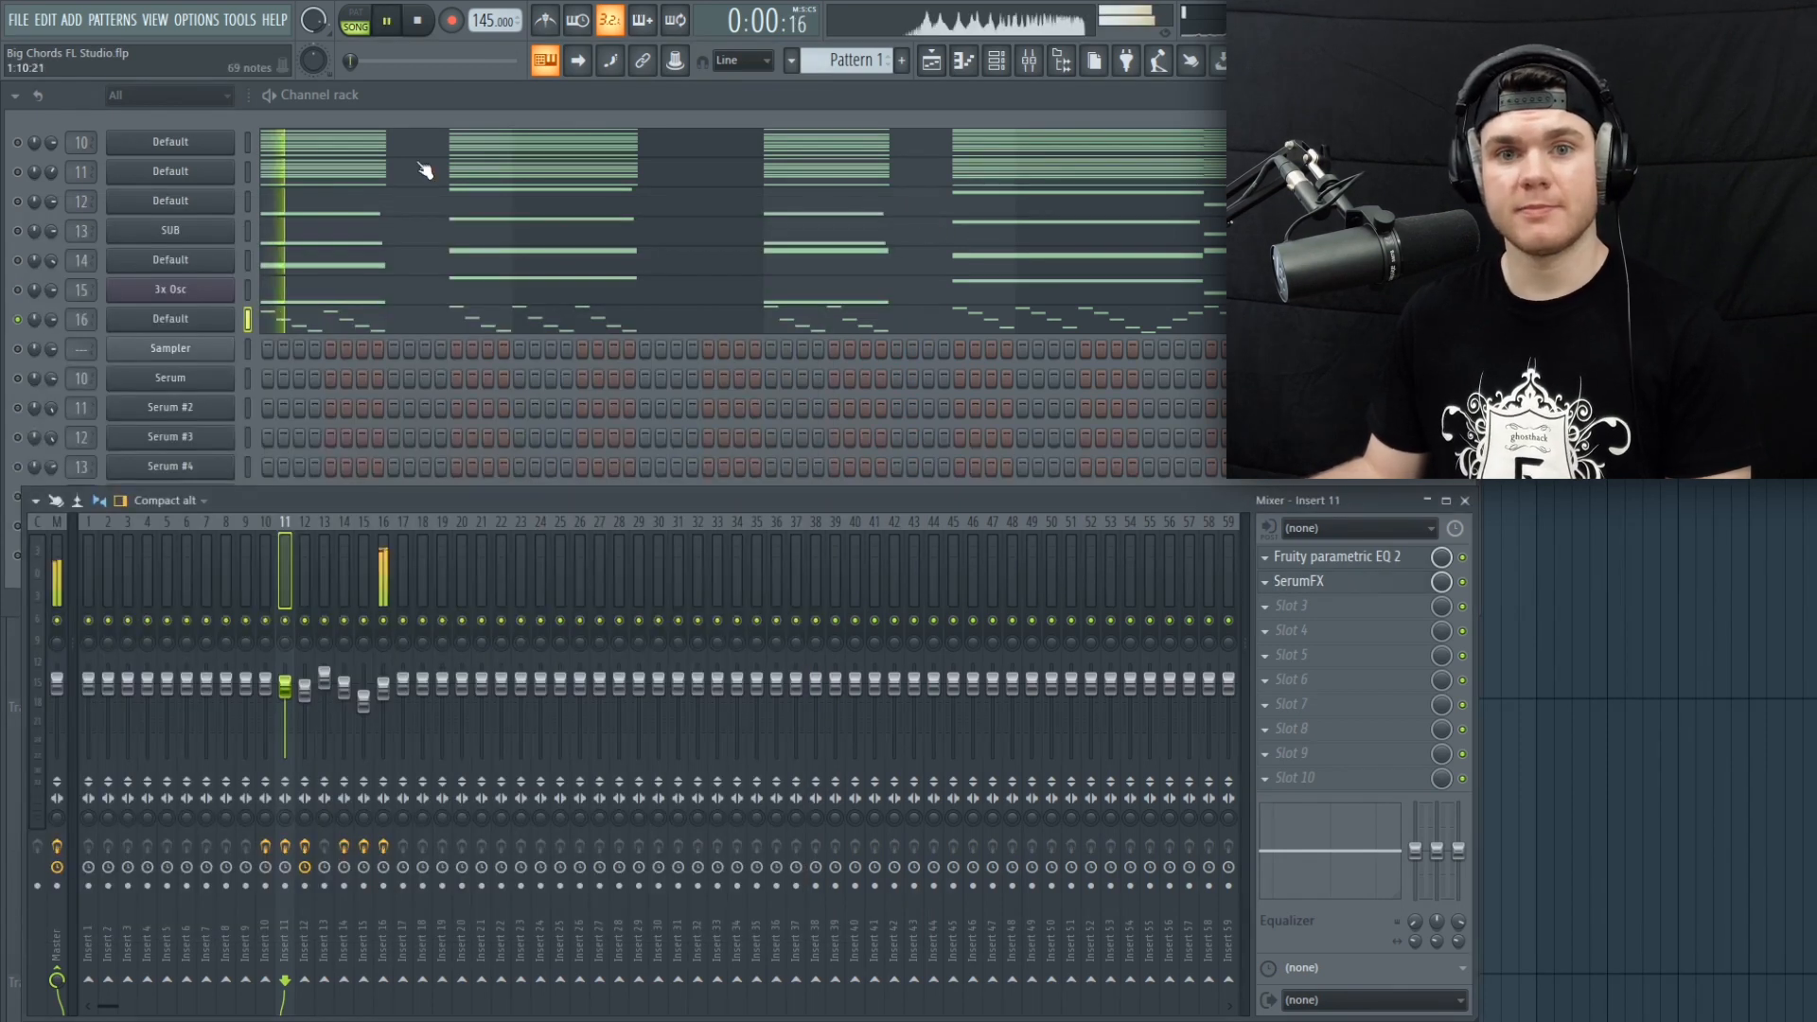
click(118, 260)
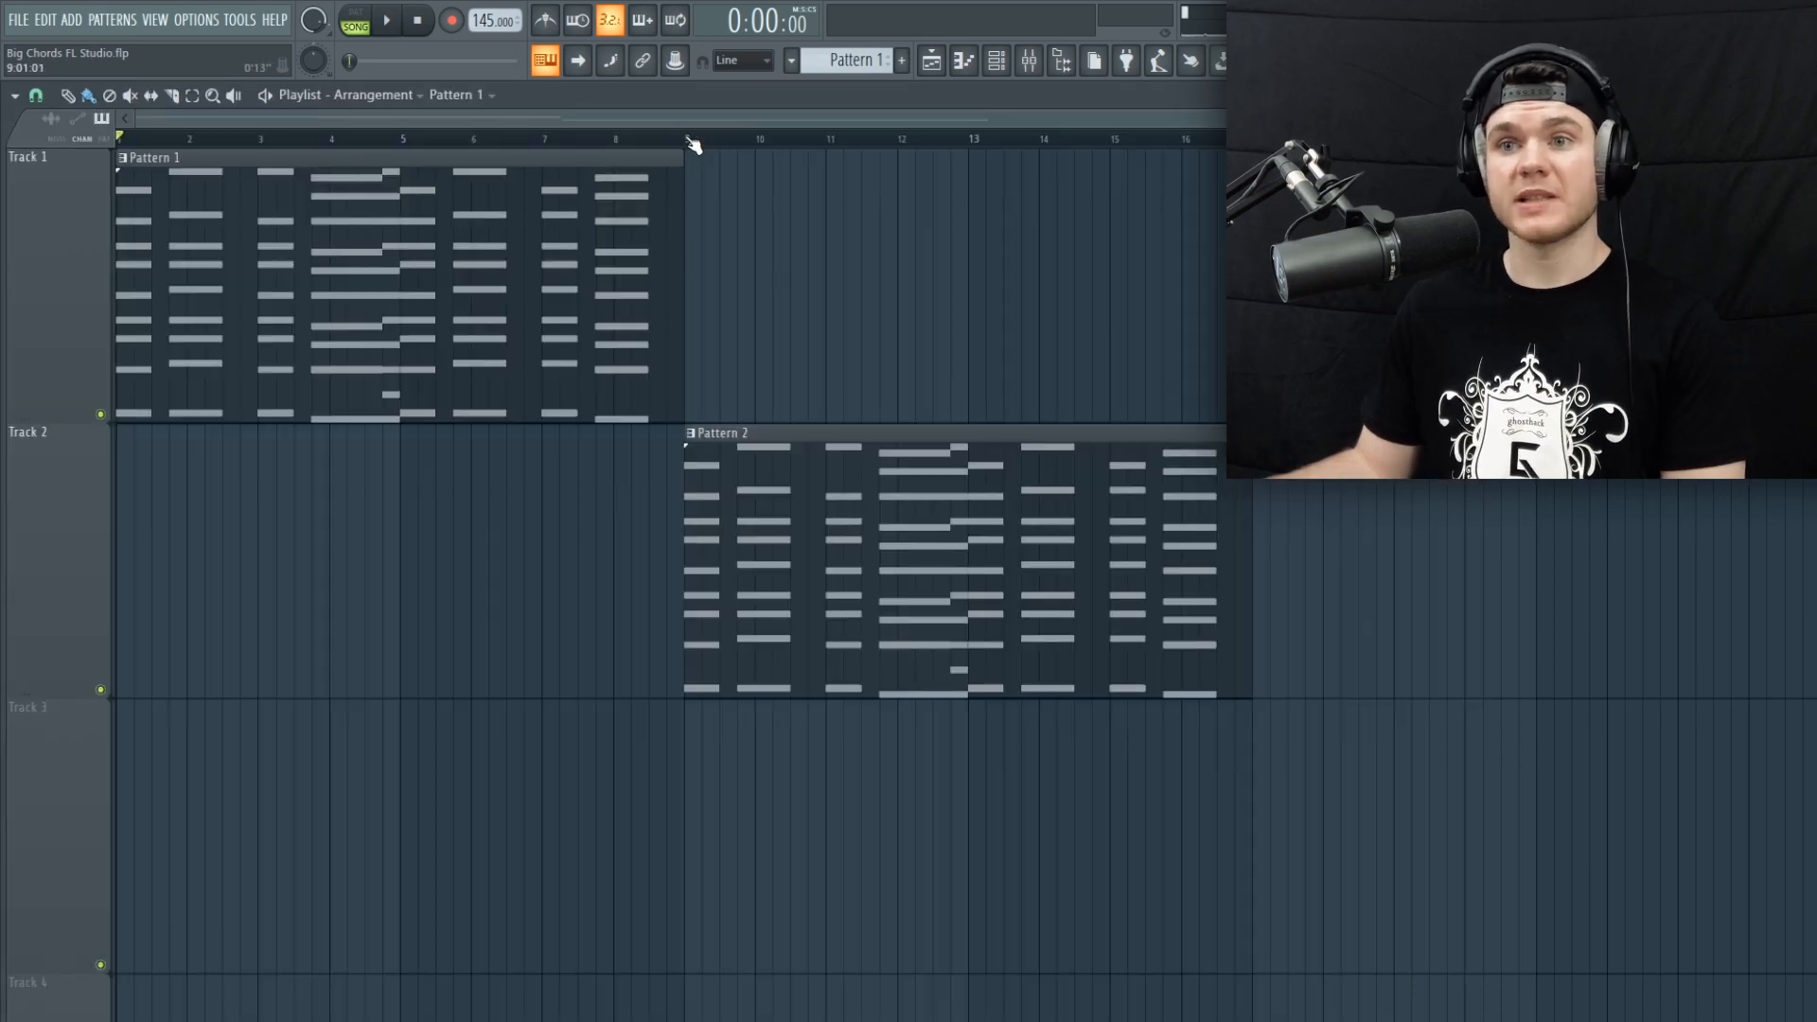
click(684, 142)
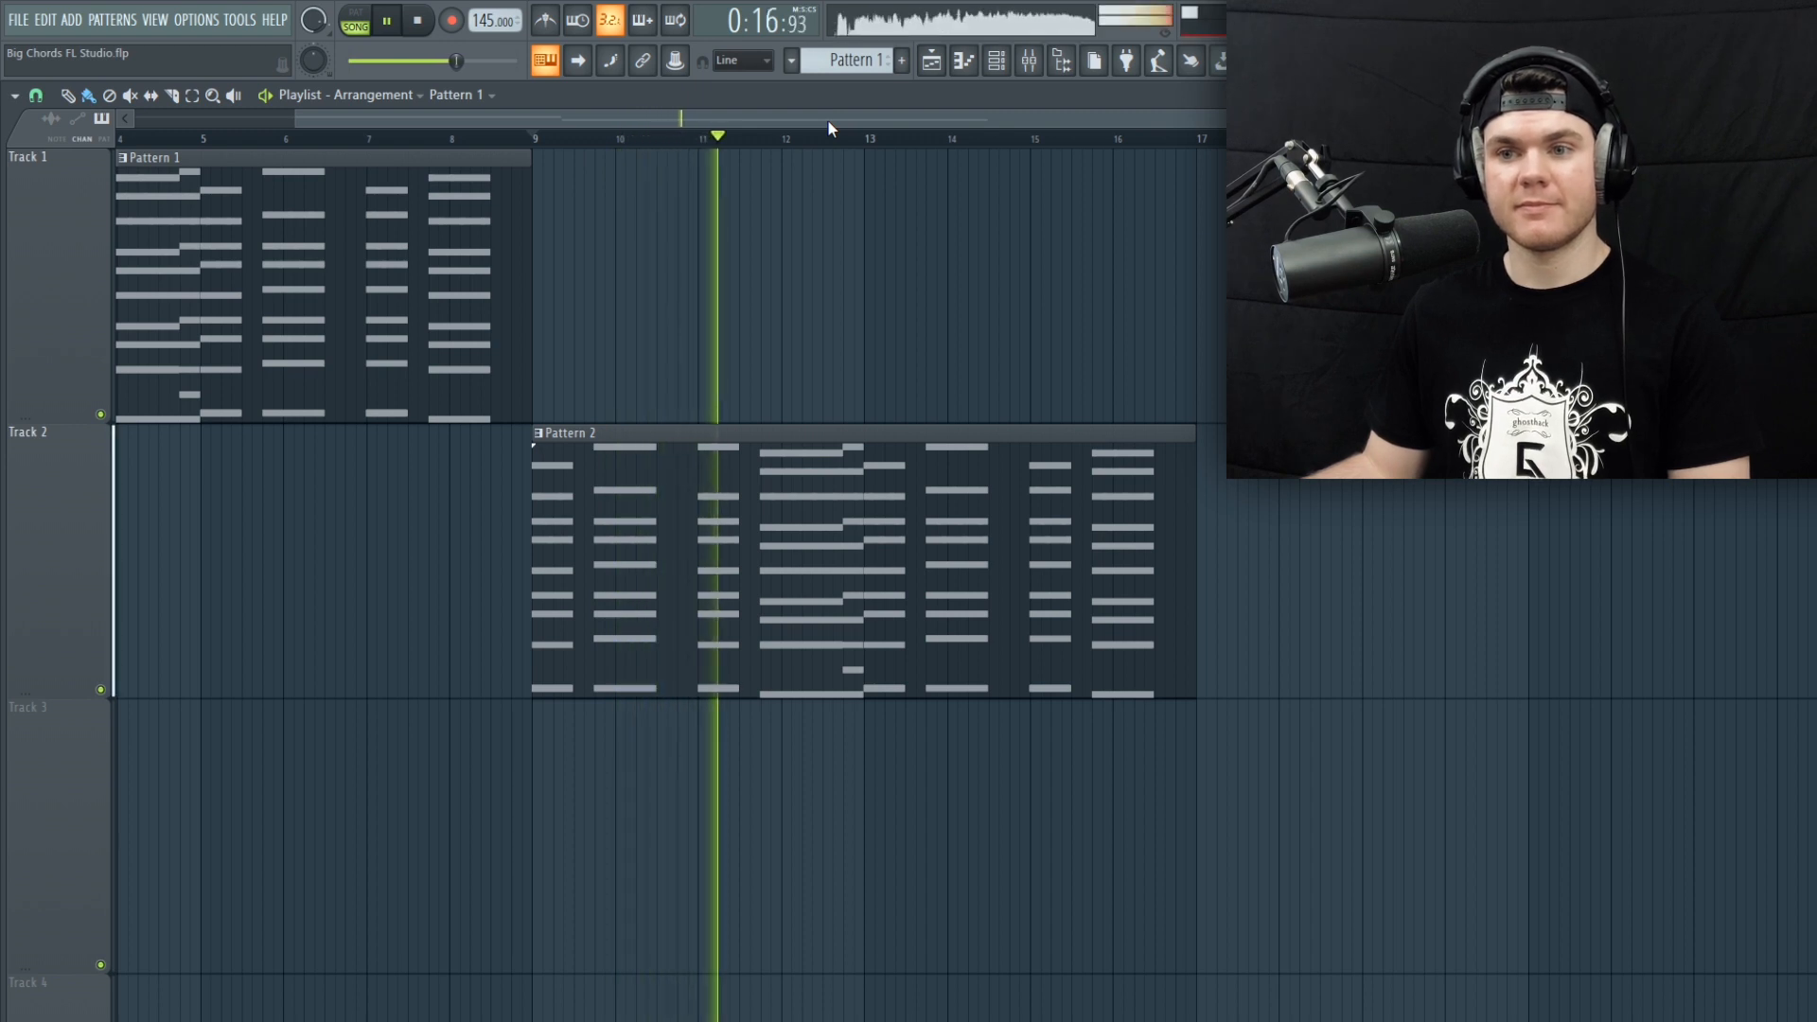
key(space)
Step: Open Pattern 2 from the playlist in the channel rack and play its soloed Serum layer
double_click(873, 490)
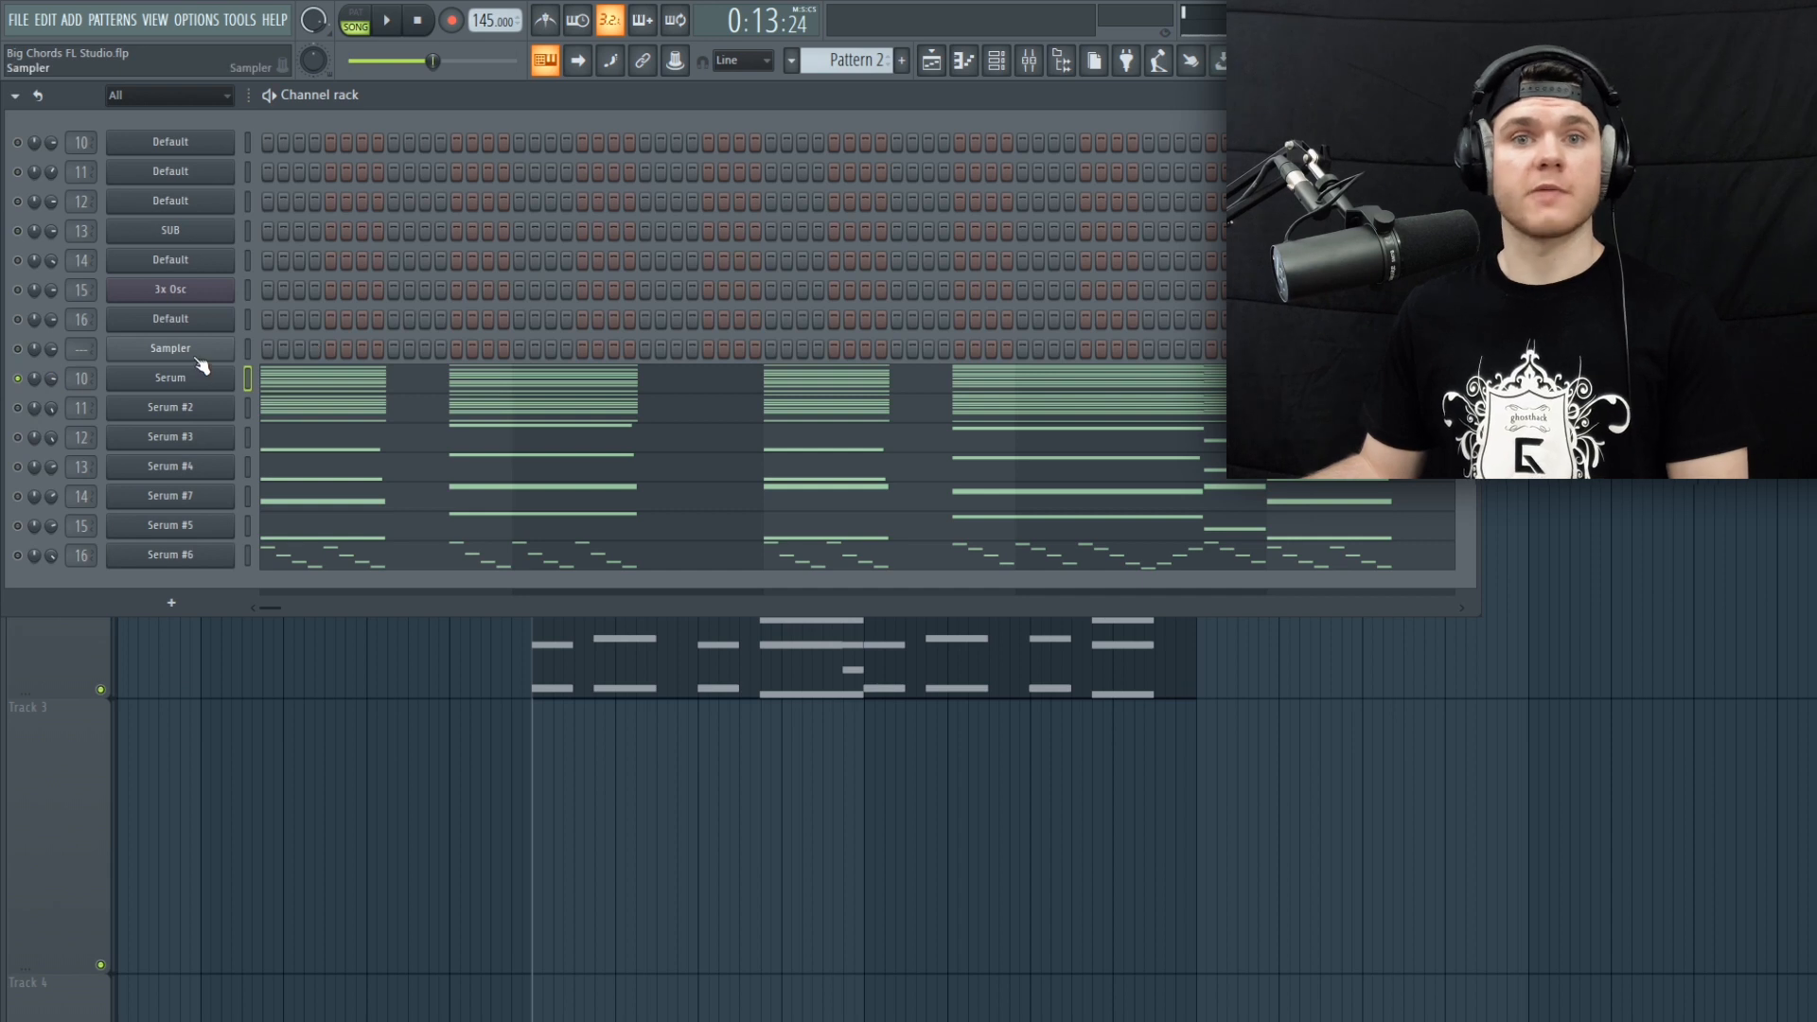
key(space)
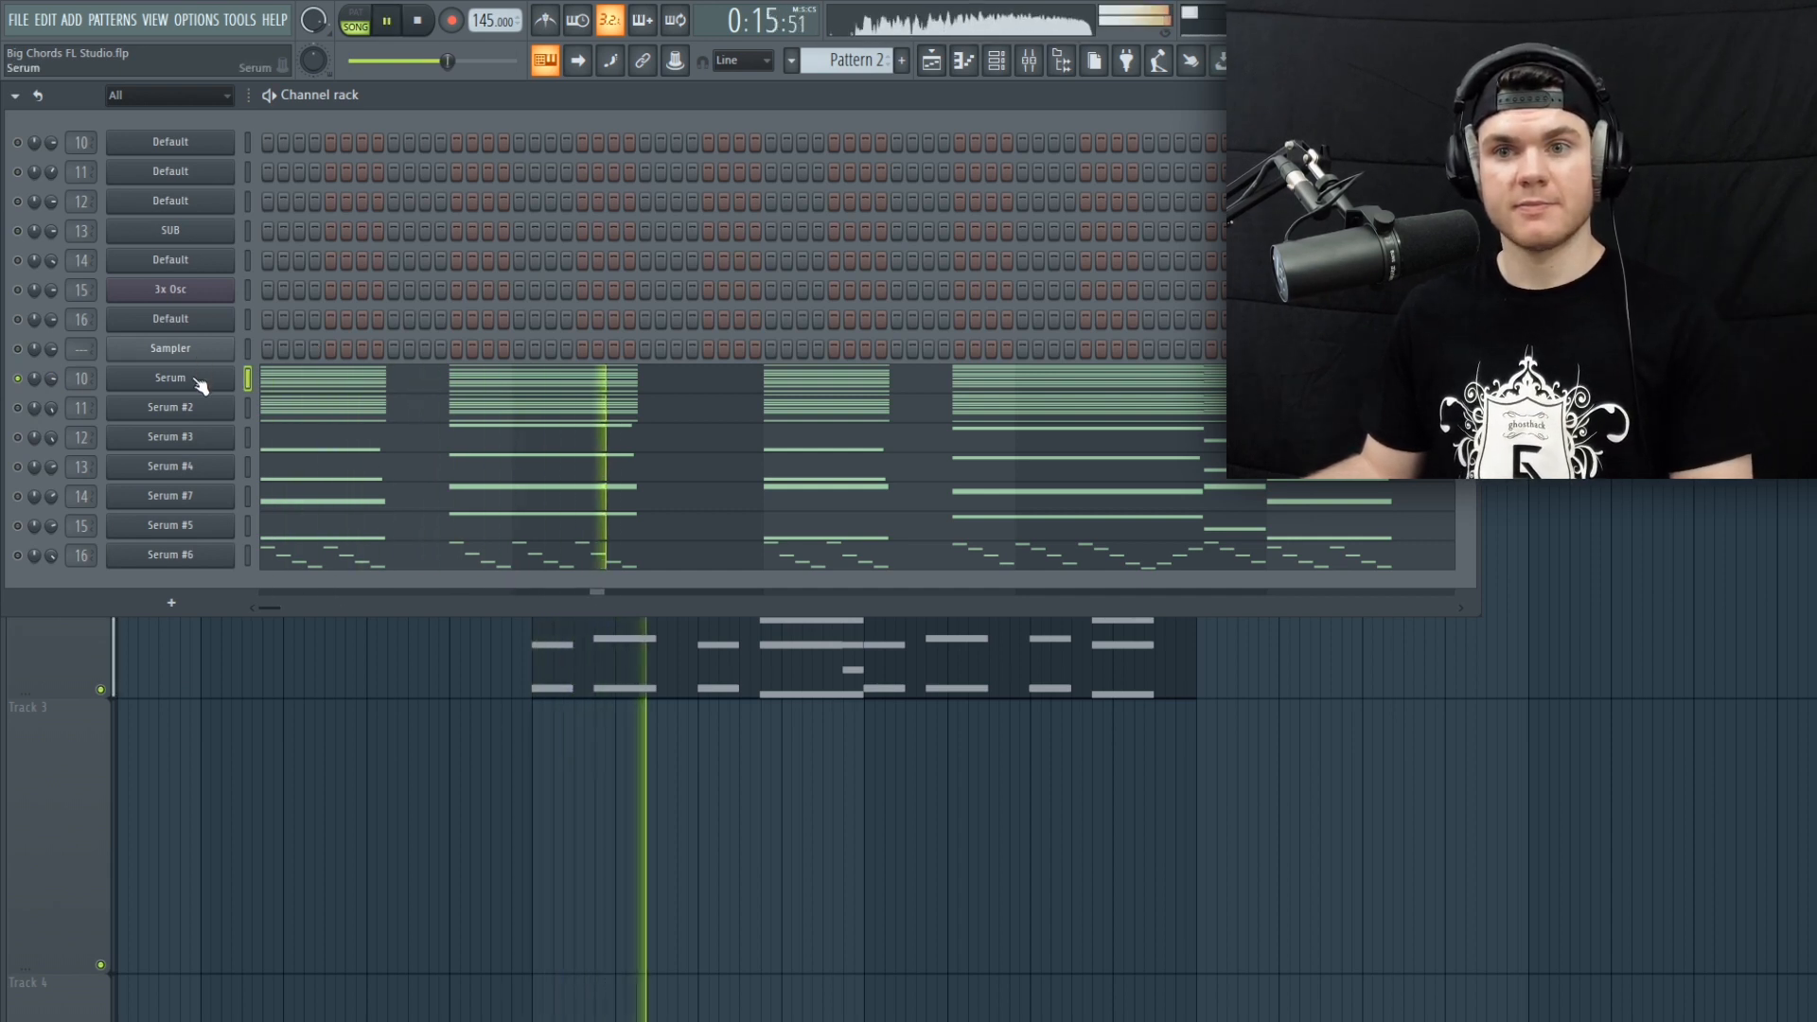
key(space)
Step: Open the track 10 Serum synth and examine oscillator A's unison, detune and blend settings while auditioning the layer
click(199, 382)
drag(322, 95, 486, 146)
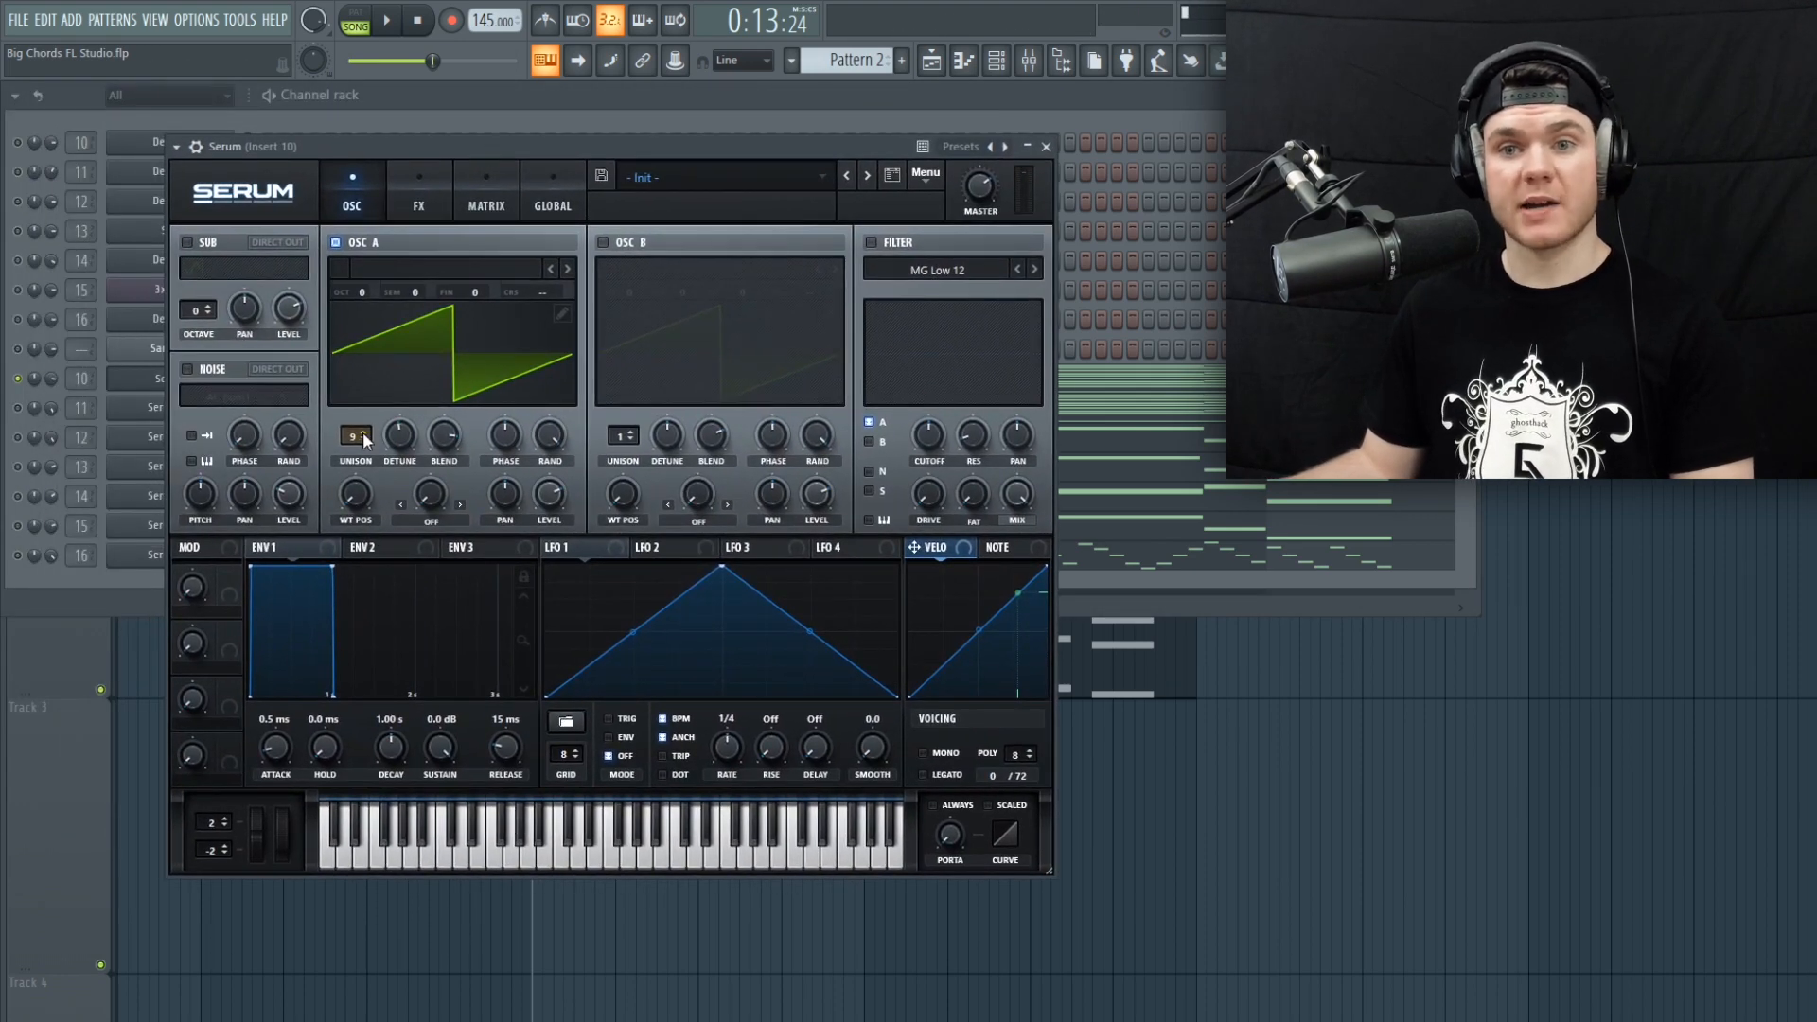
click(395, 436)
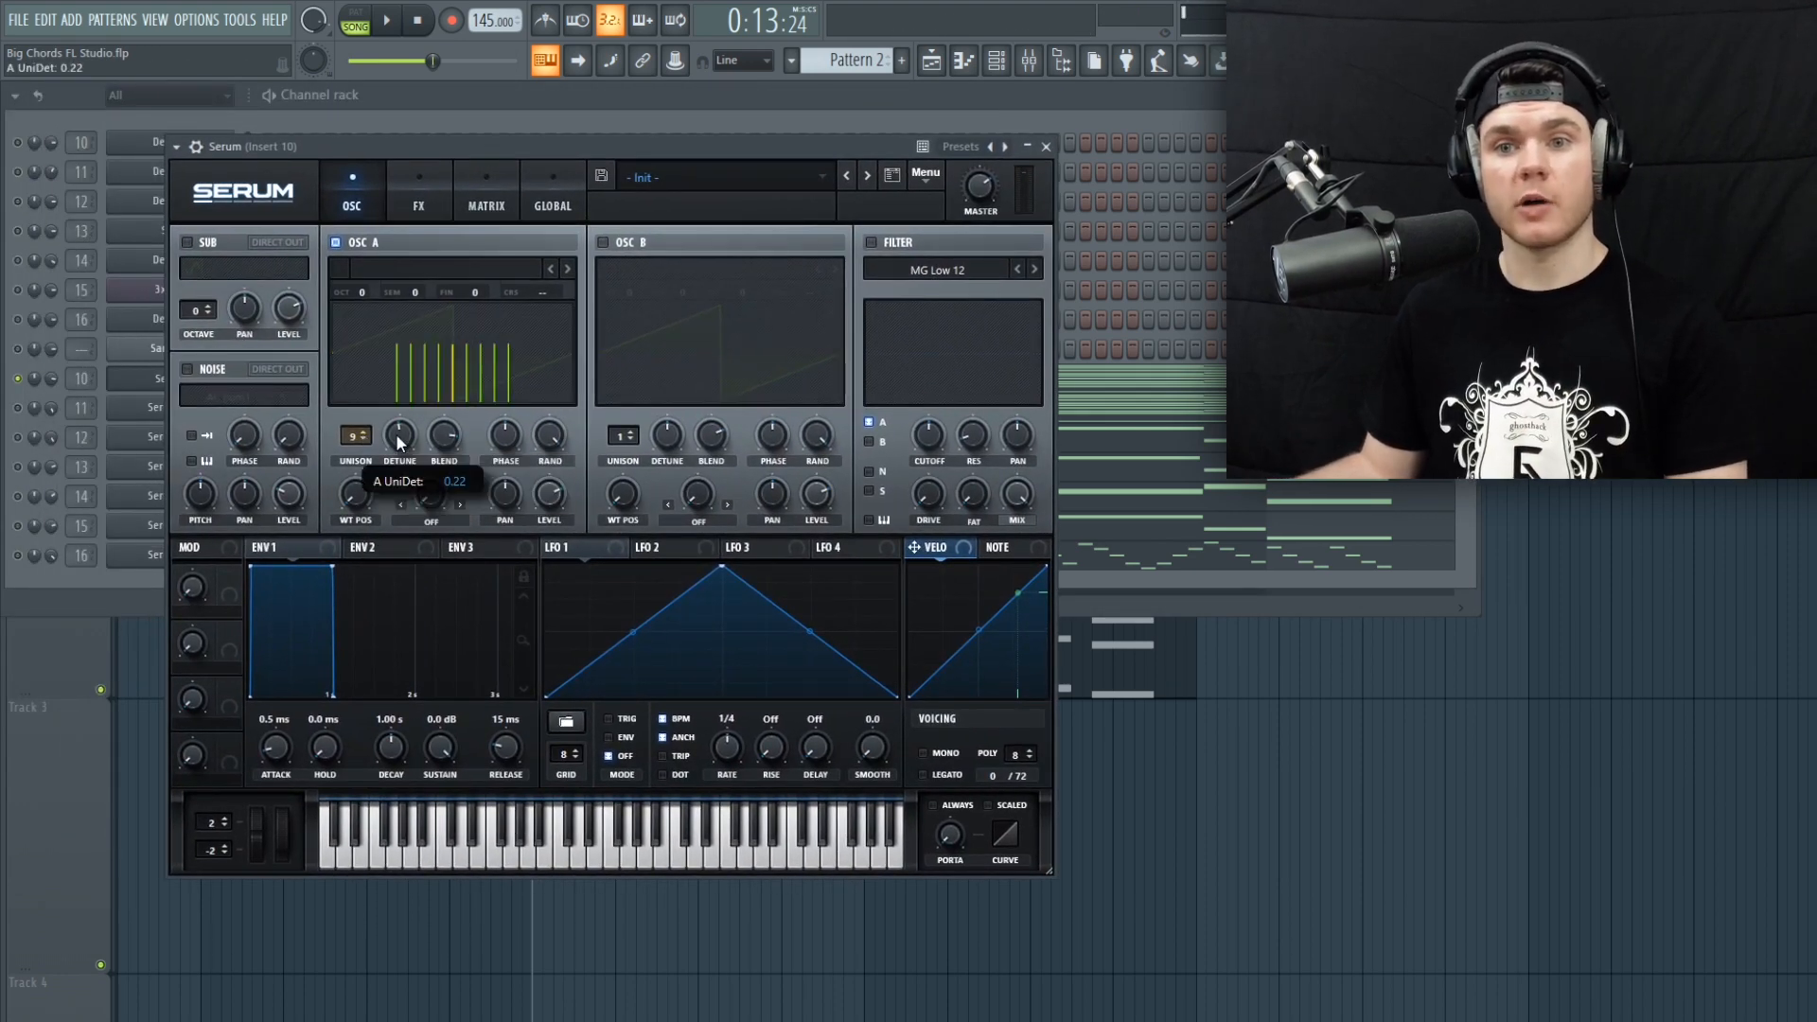
key(space)
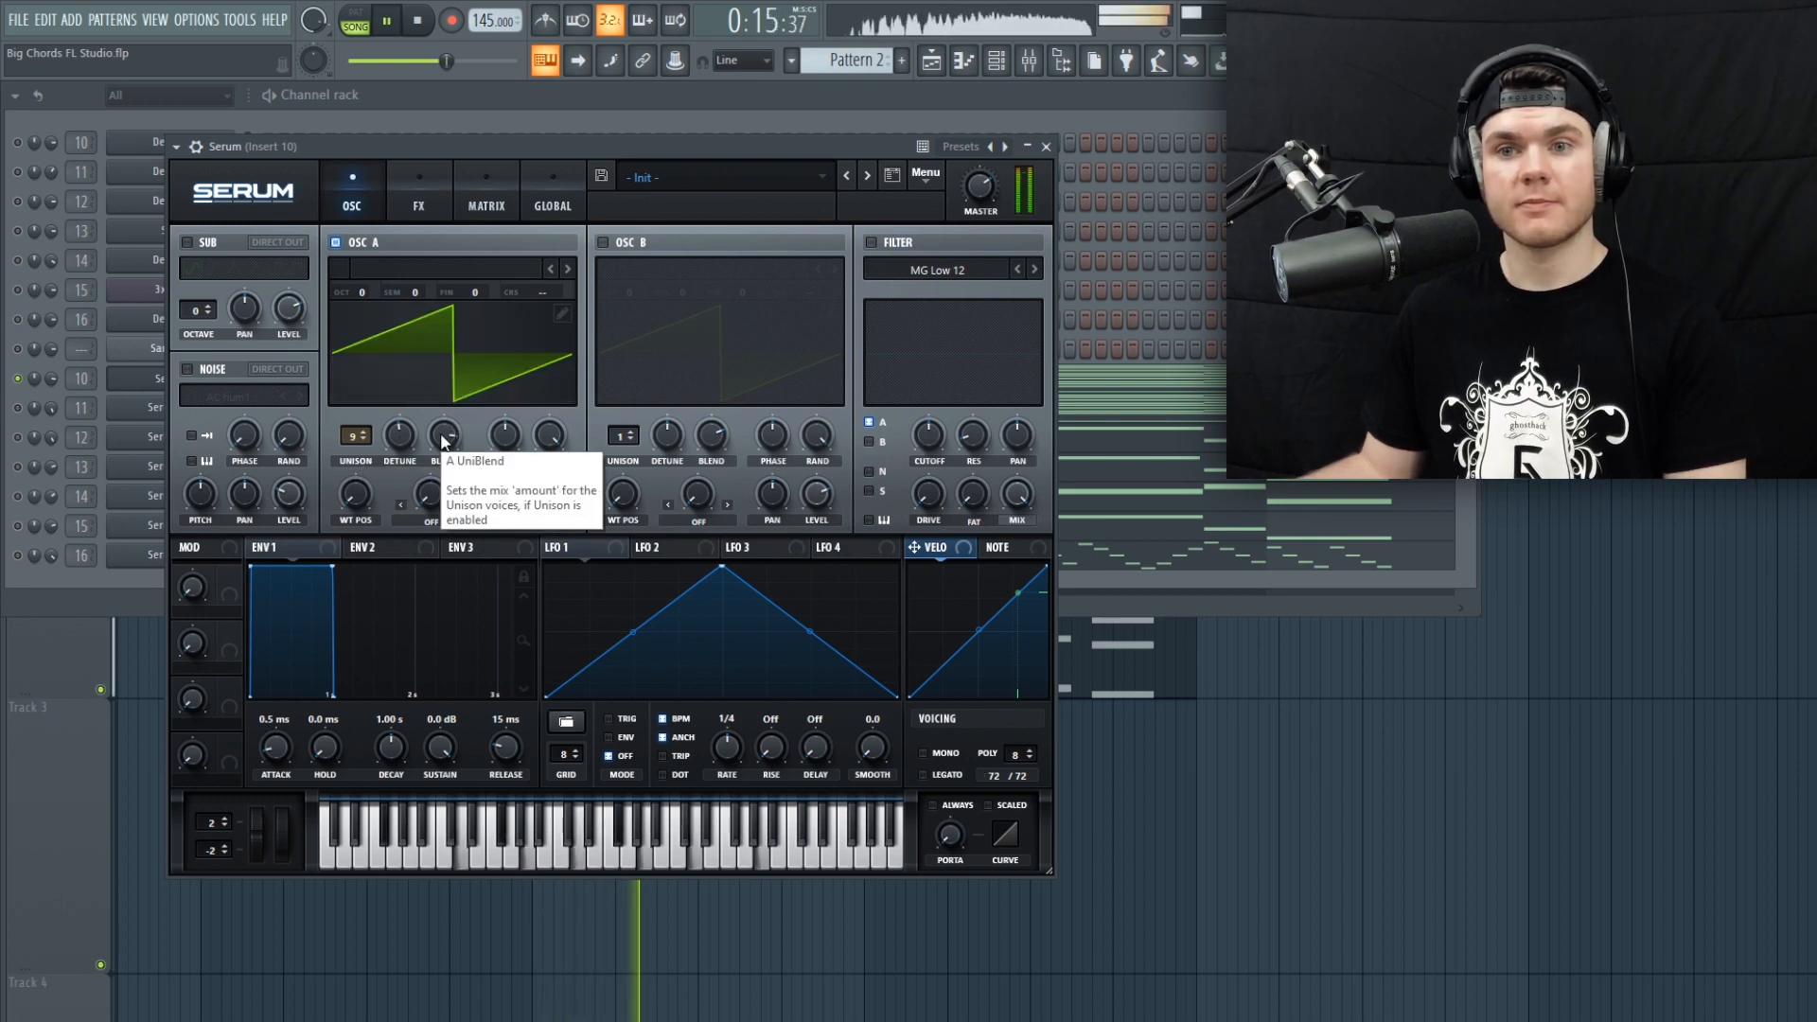
key(space)
click(441, 434)
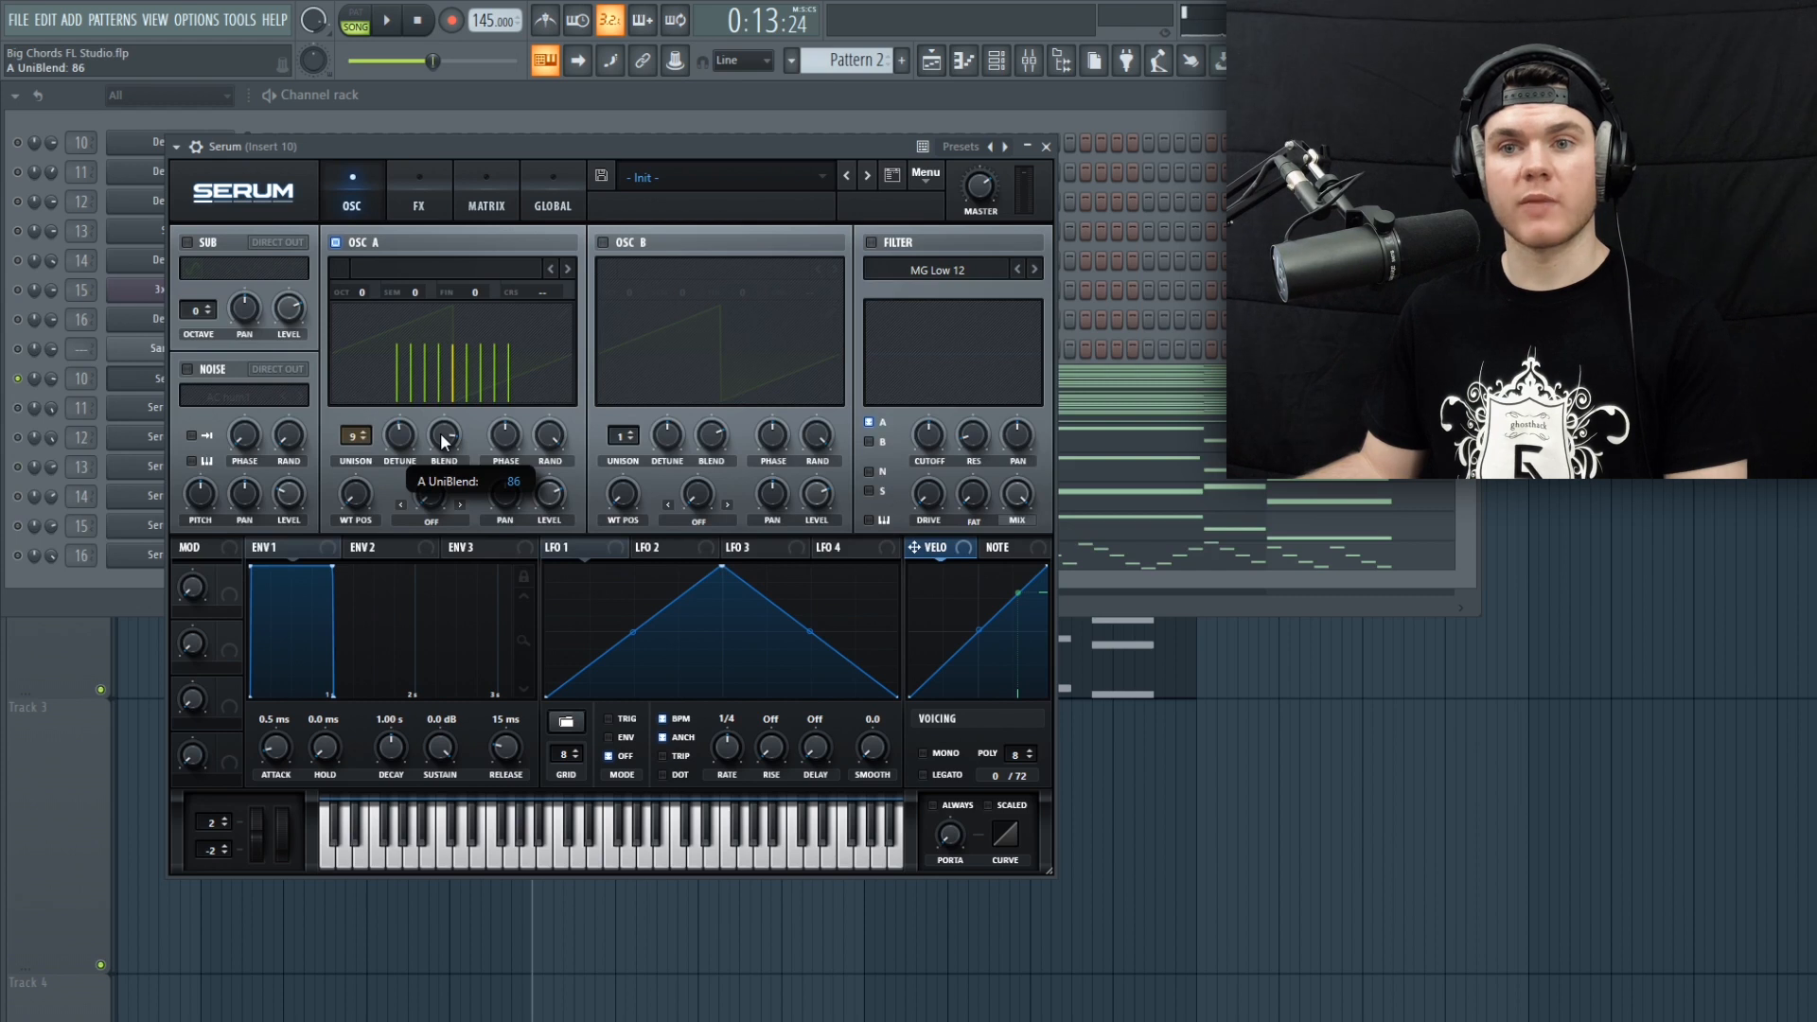
click(440, 433)
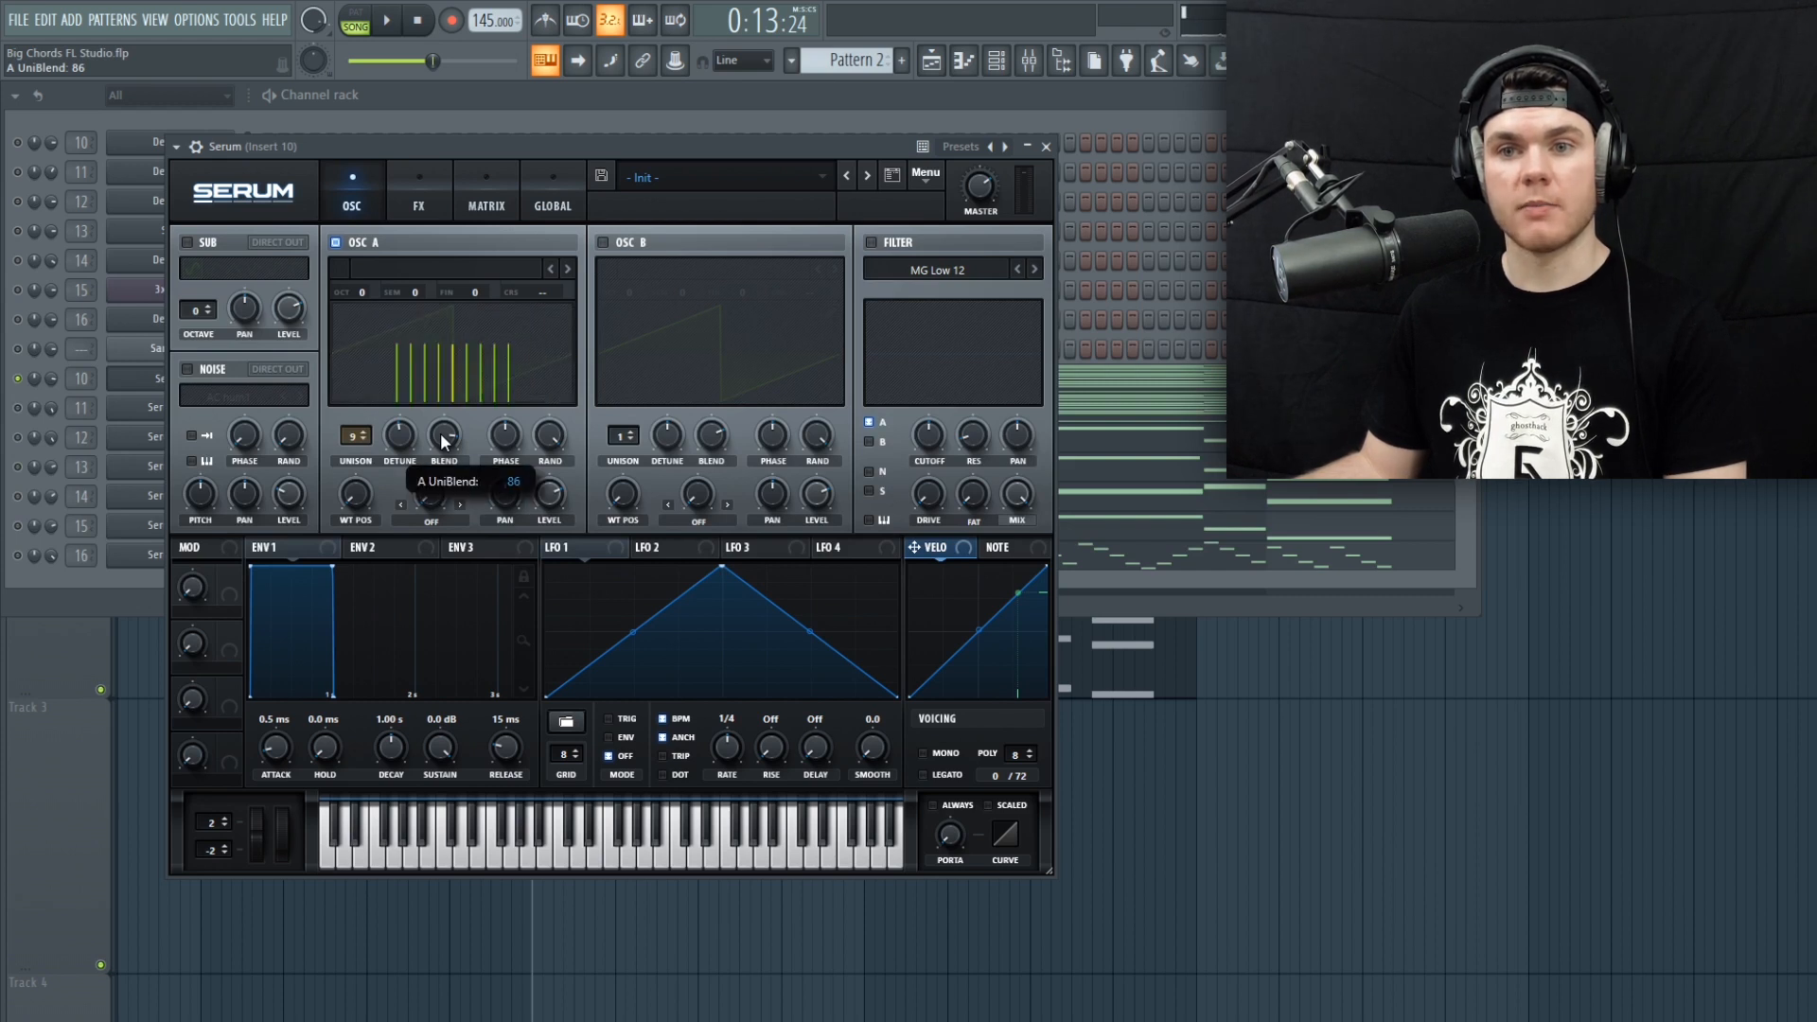
click(452, 435)
Step: Examine the Serum synth's phaser and EQ effects during playback, and close the synth
click(416, 203)
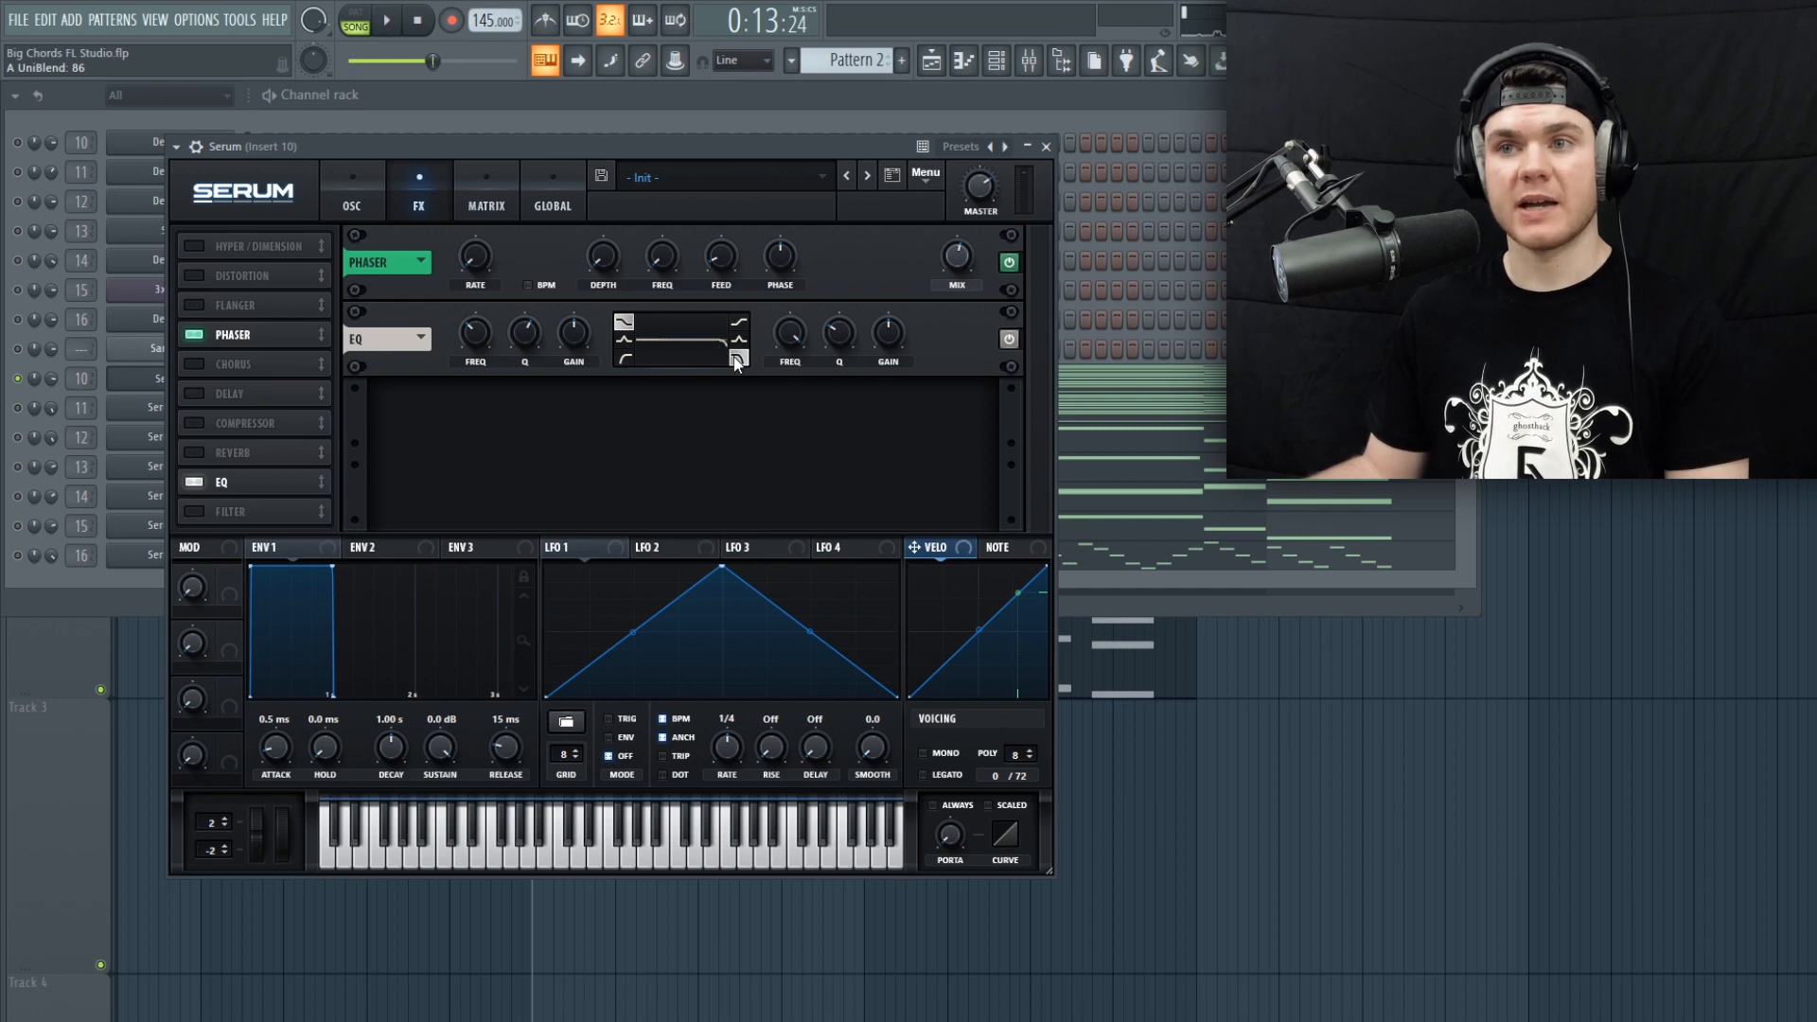
key(space)
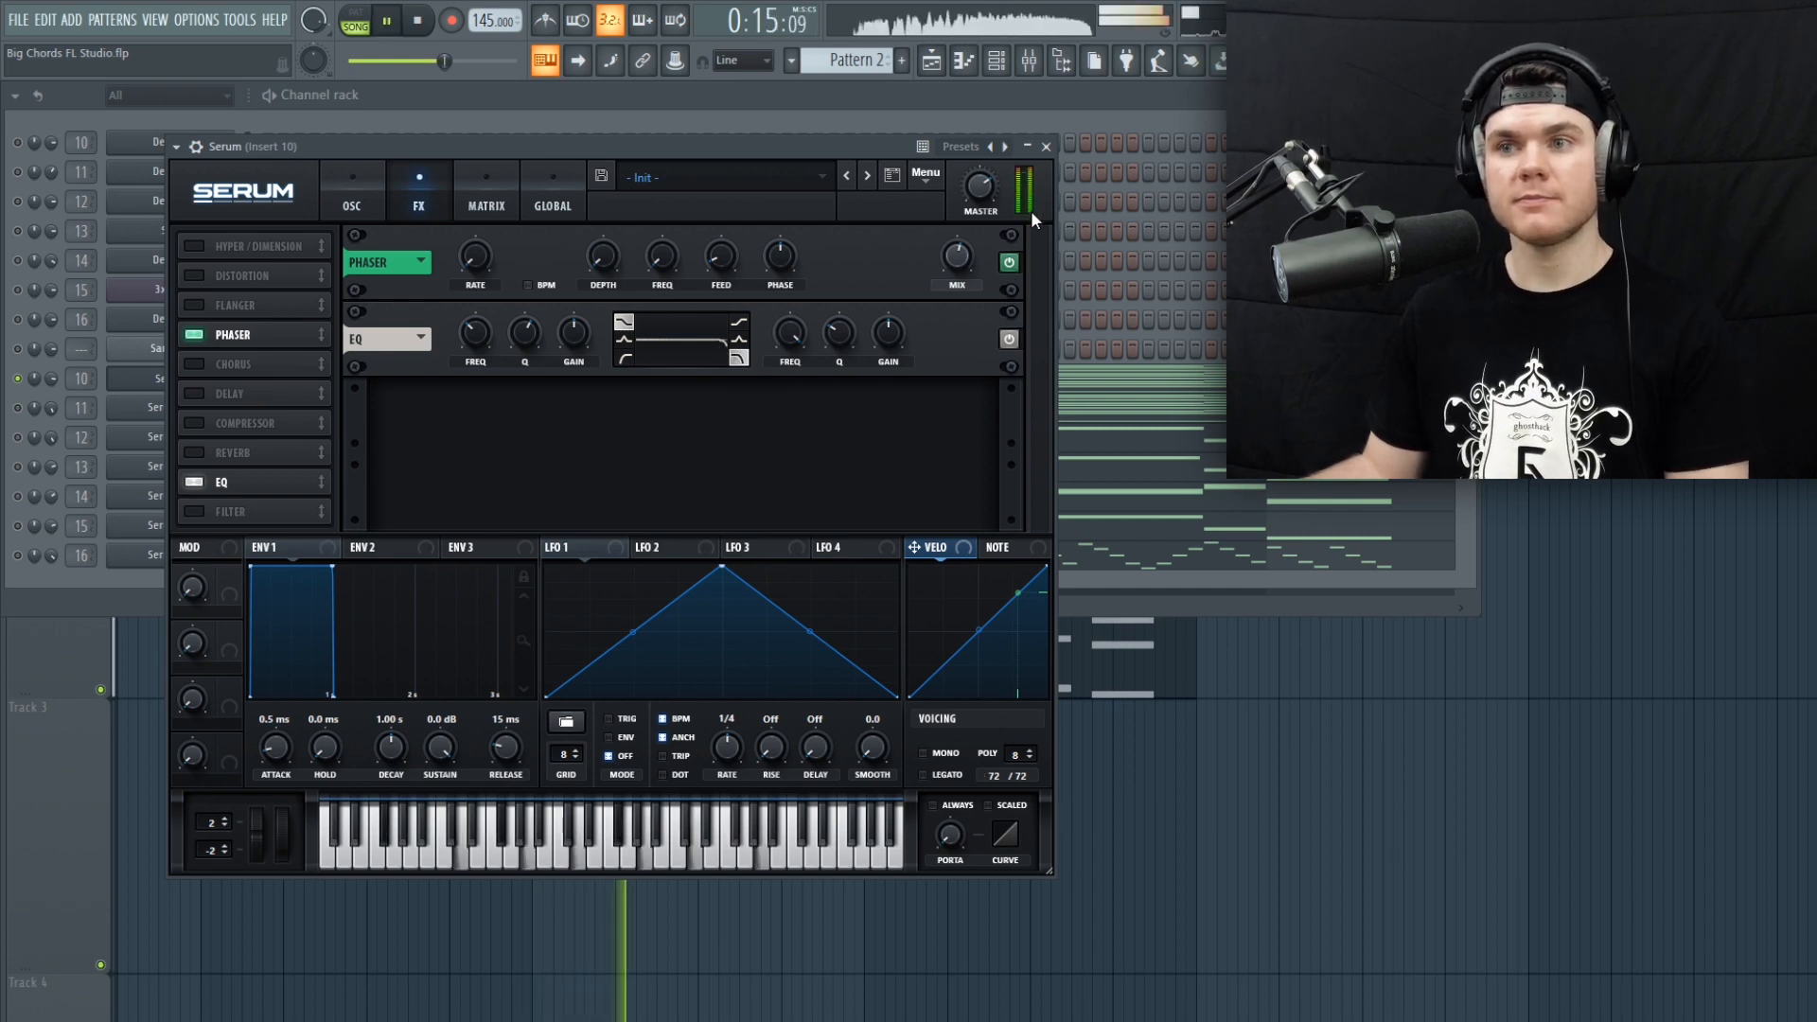
key(space)
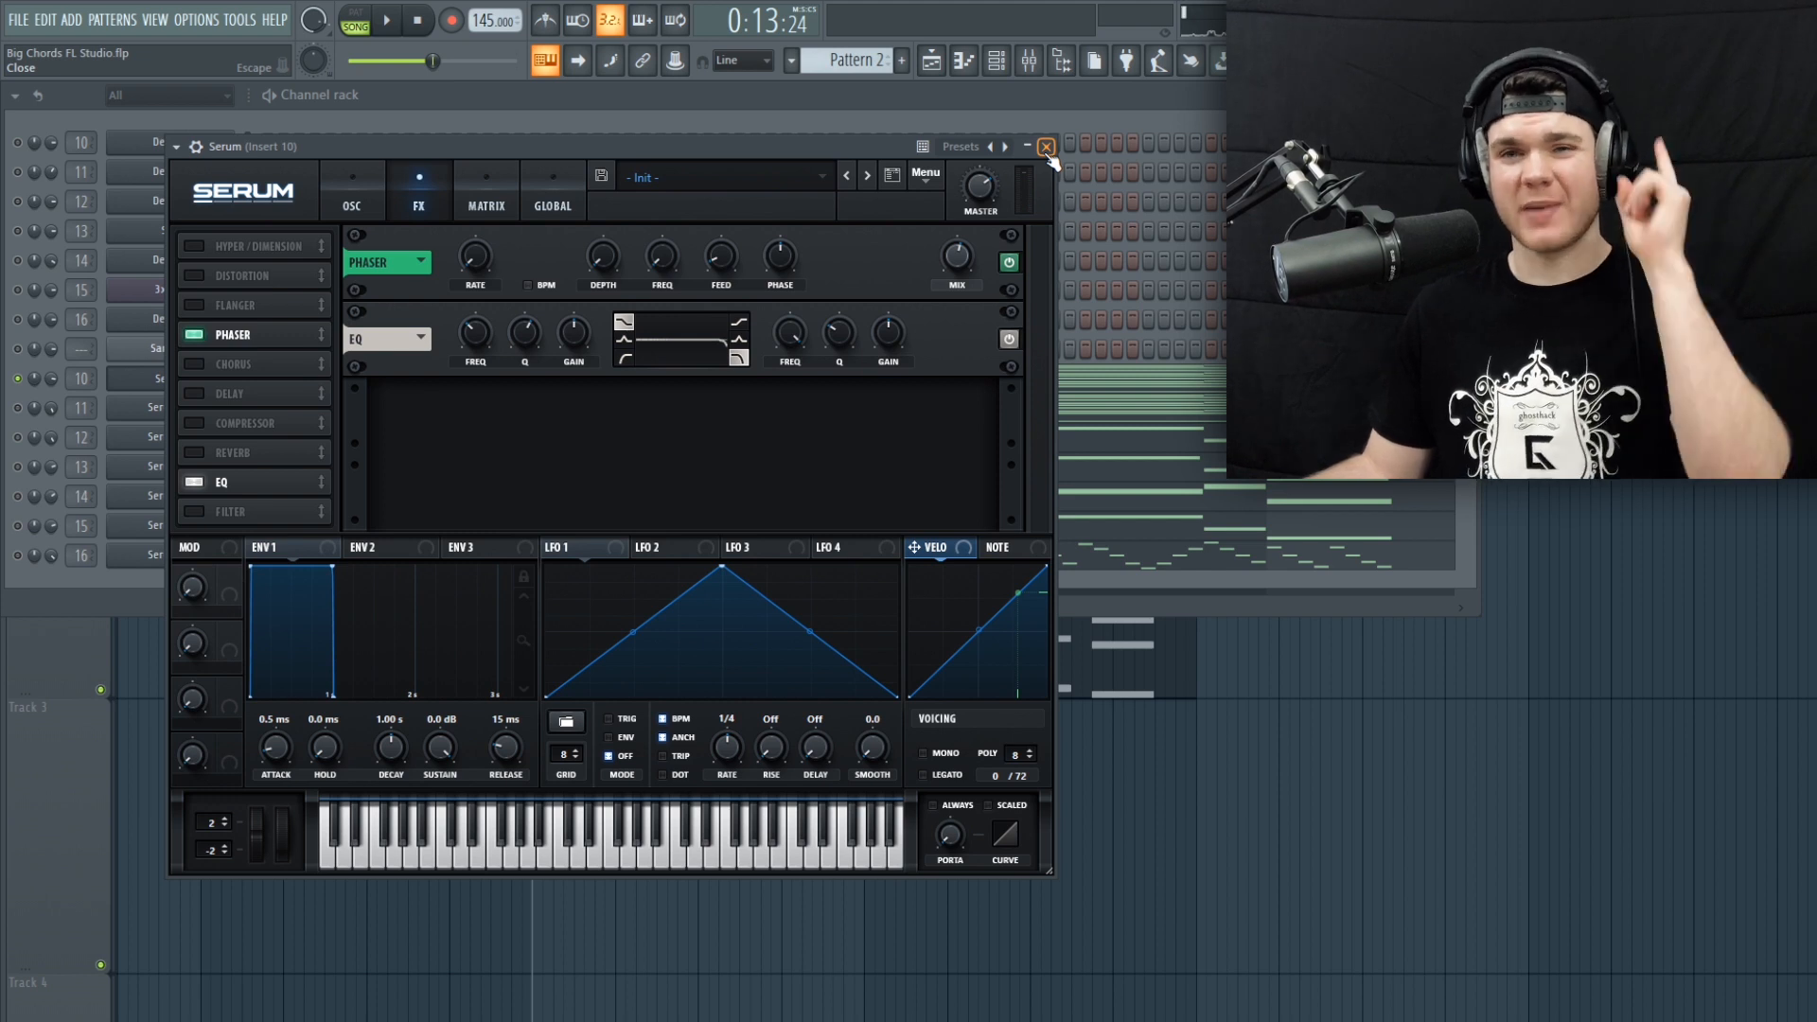
click(353, 189)
click(390, 176)
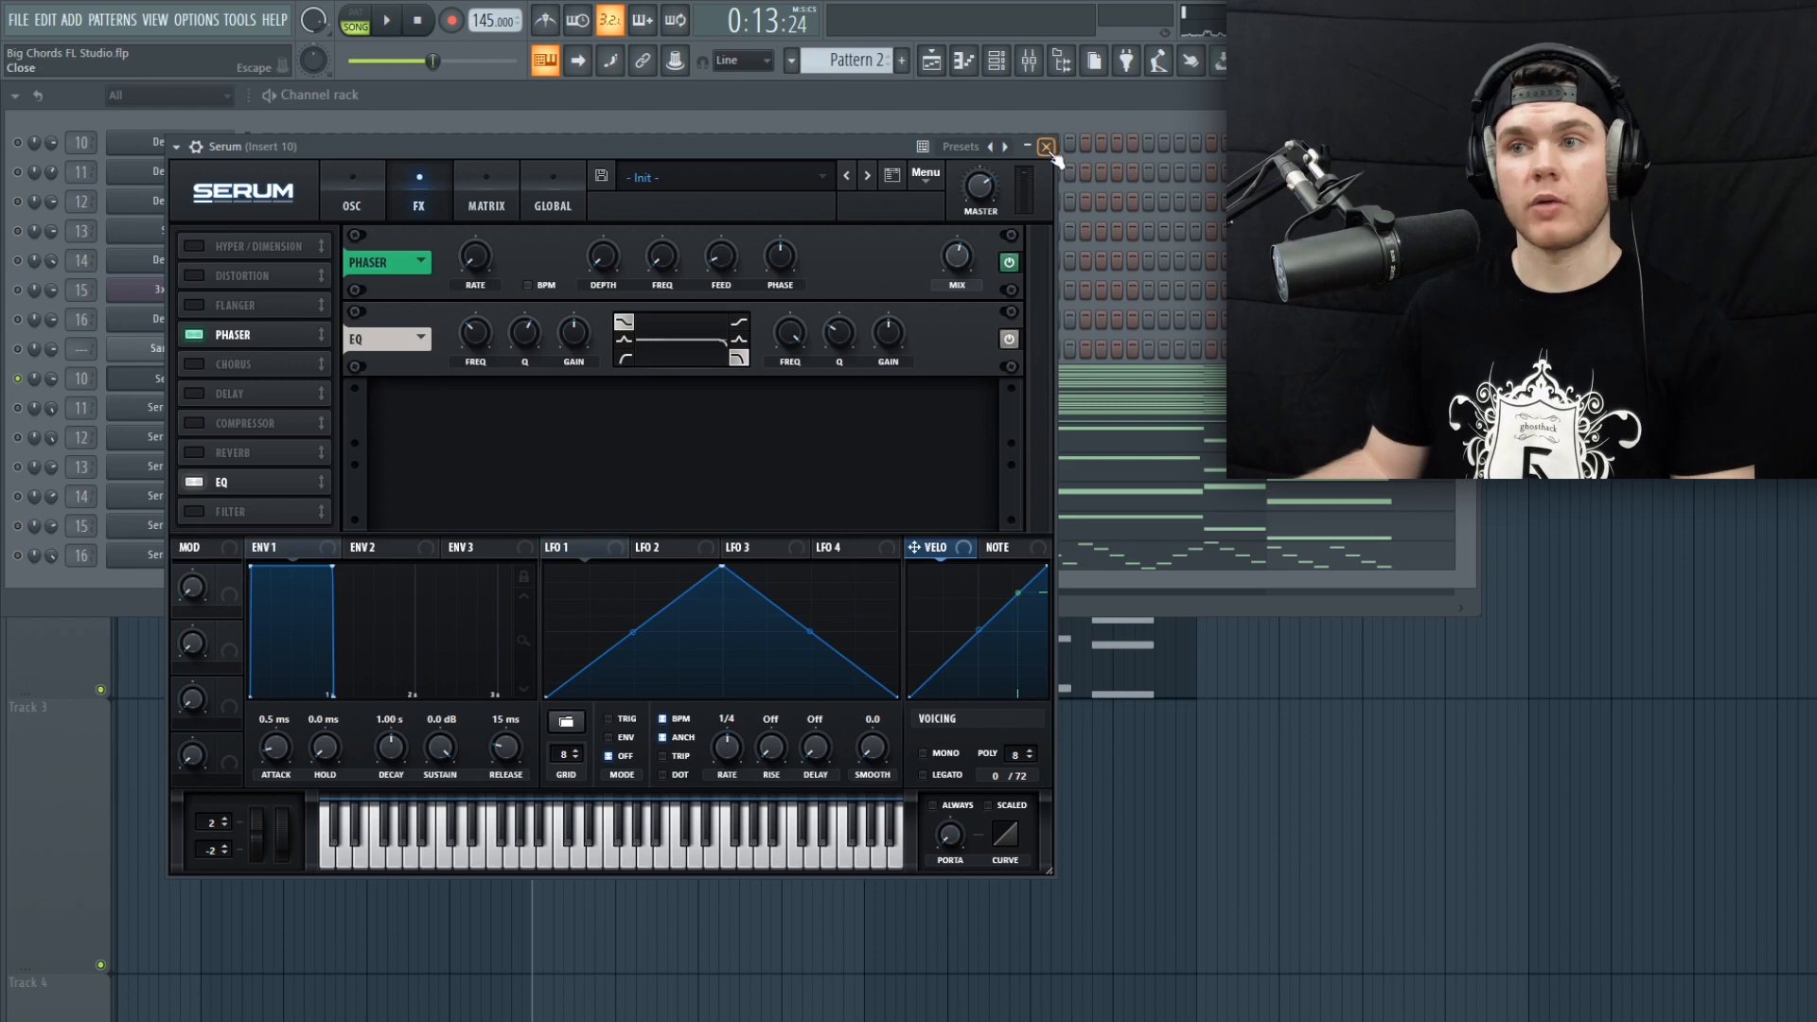
key(Escape)
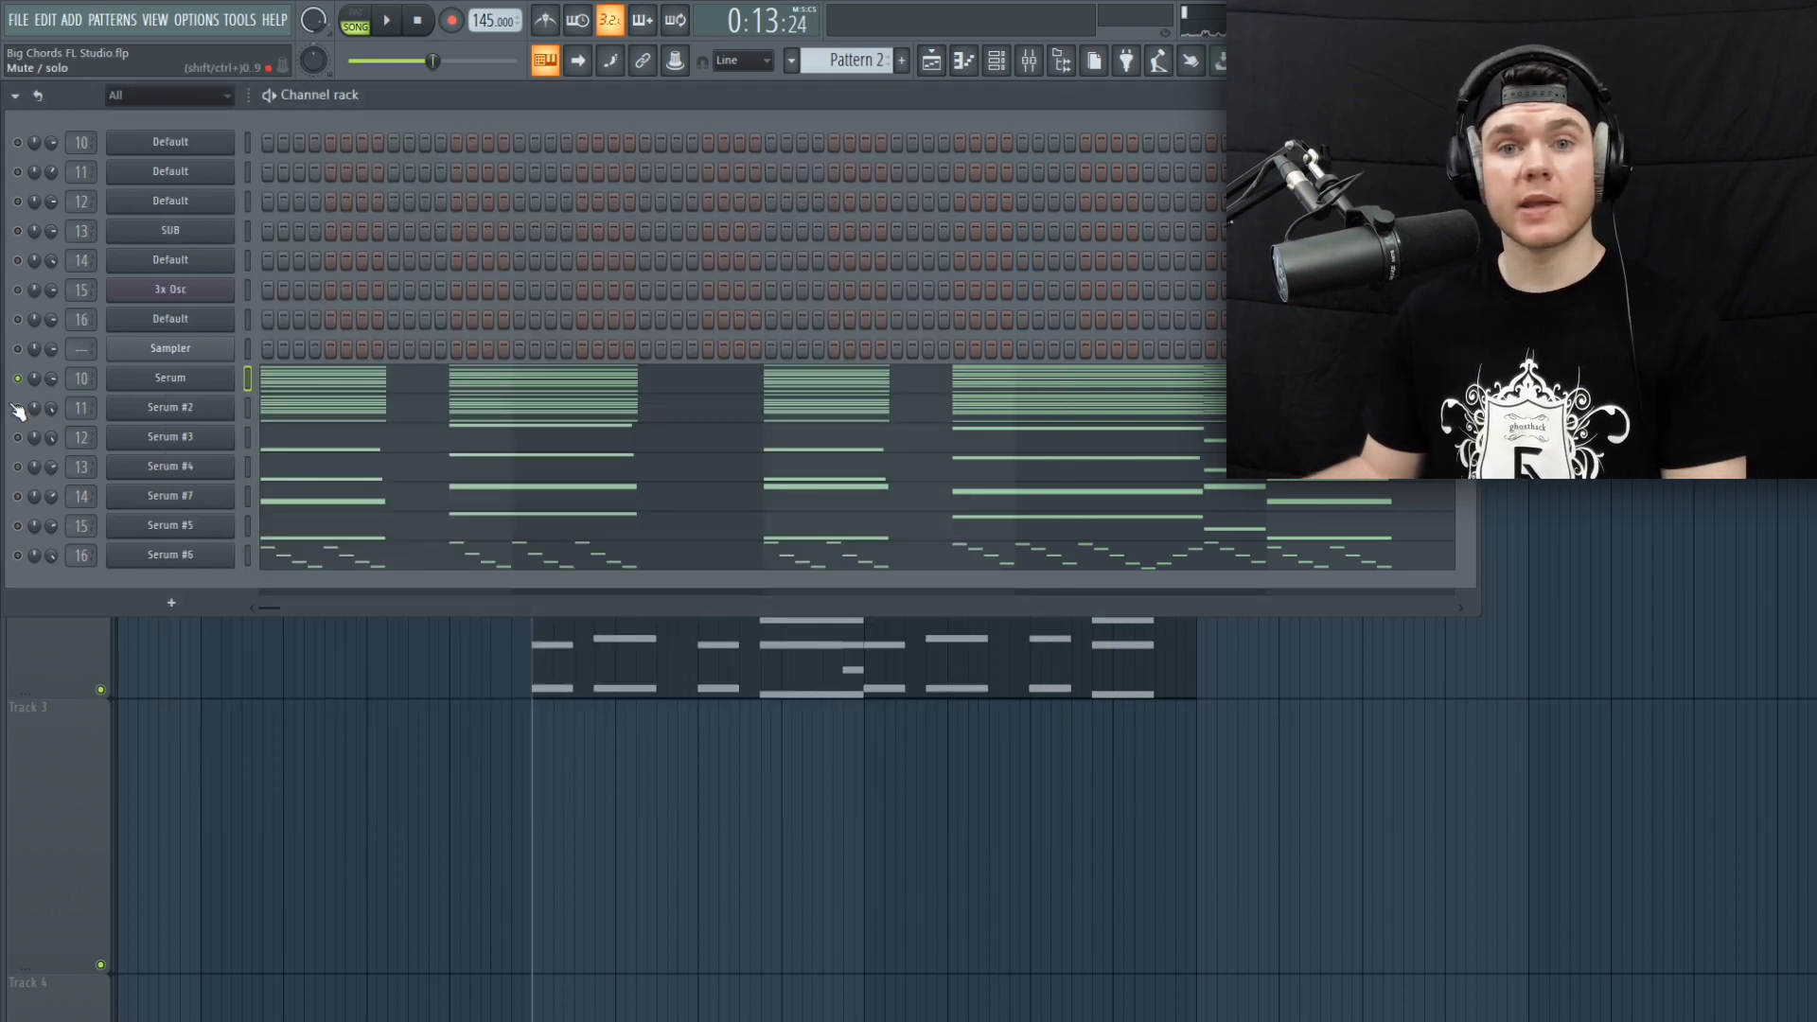
Step: Solo and play the Serum #2 layer, and examine oscillator A's unison detune in its synth
key(space)
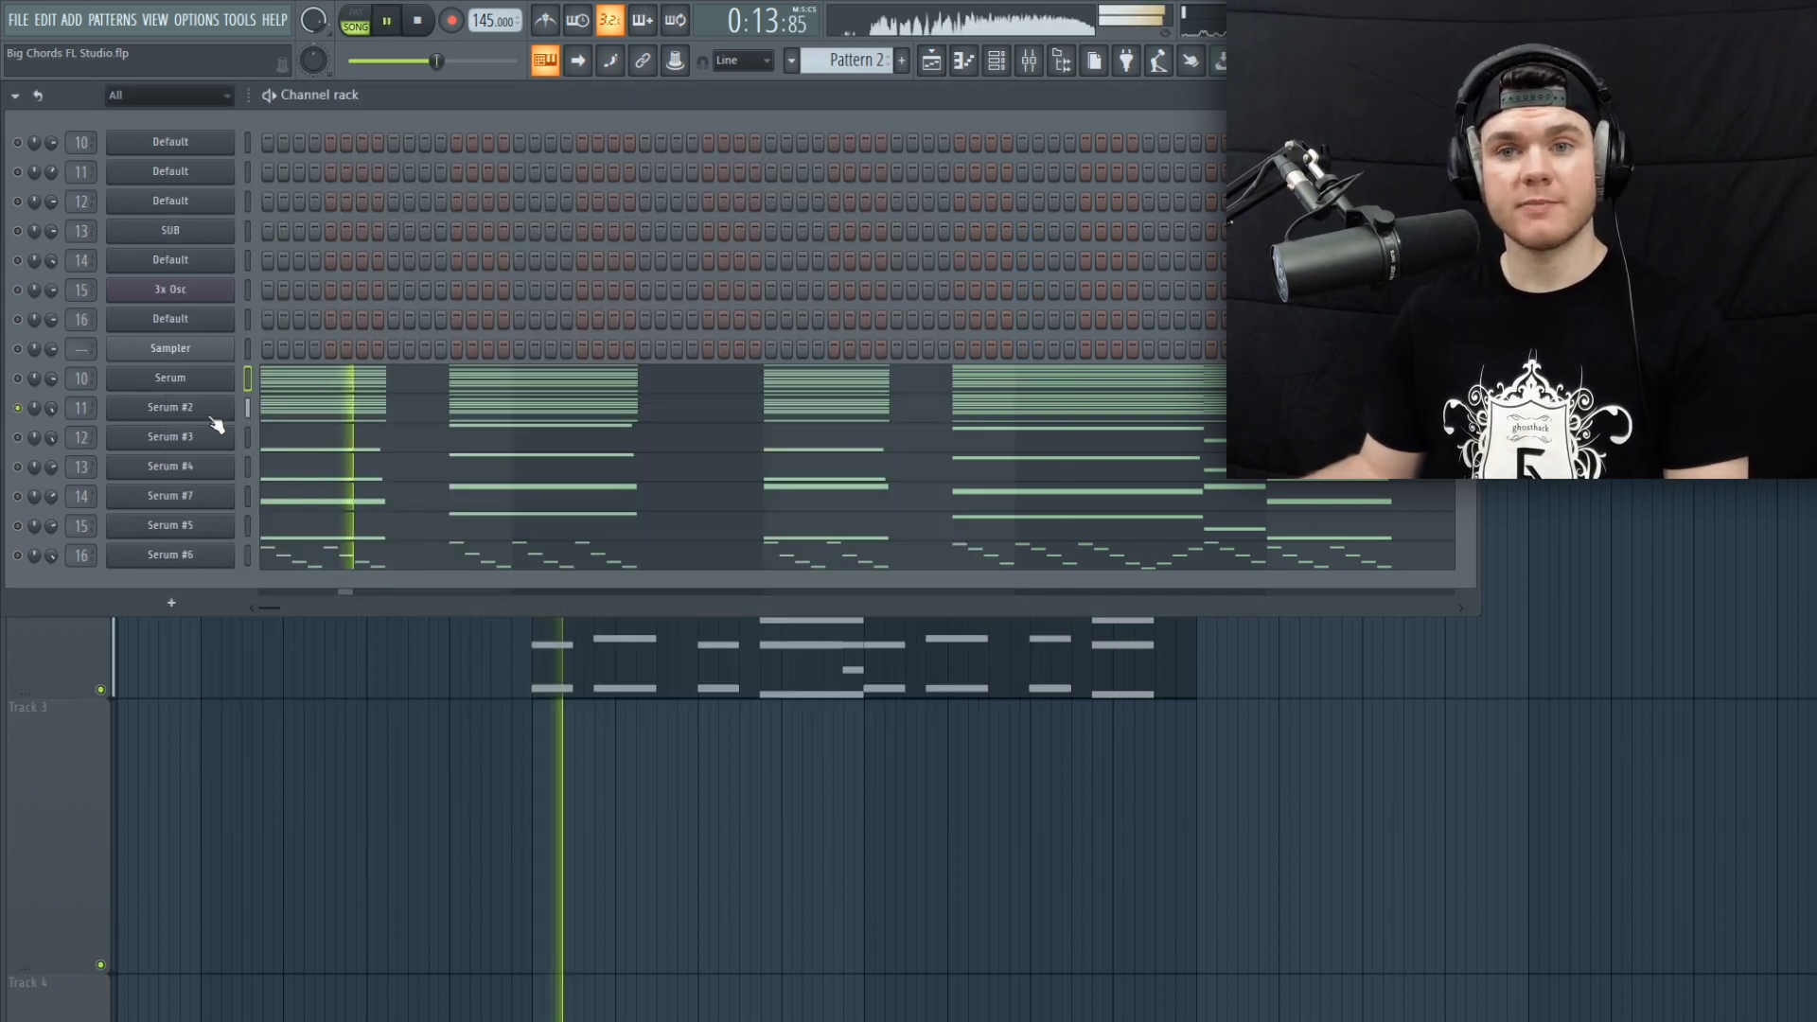
key(space)
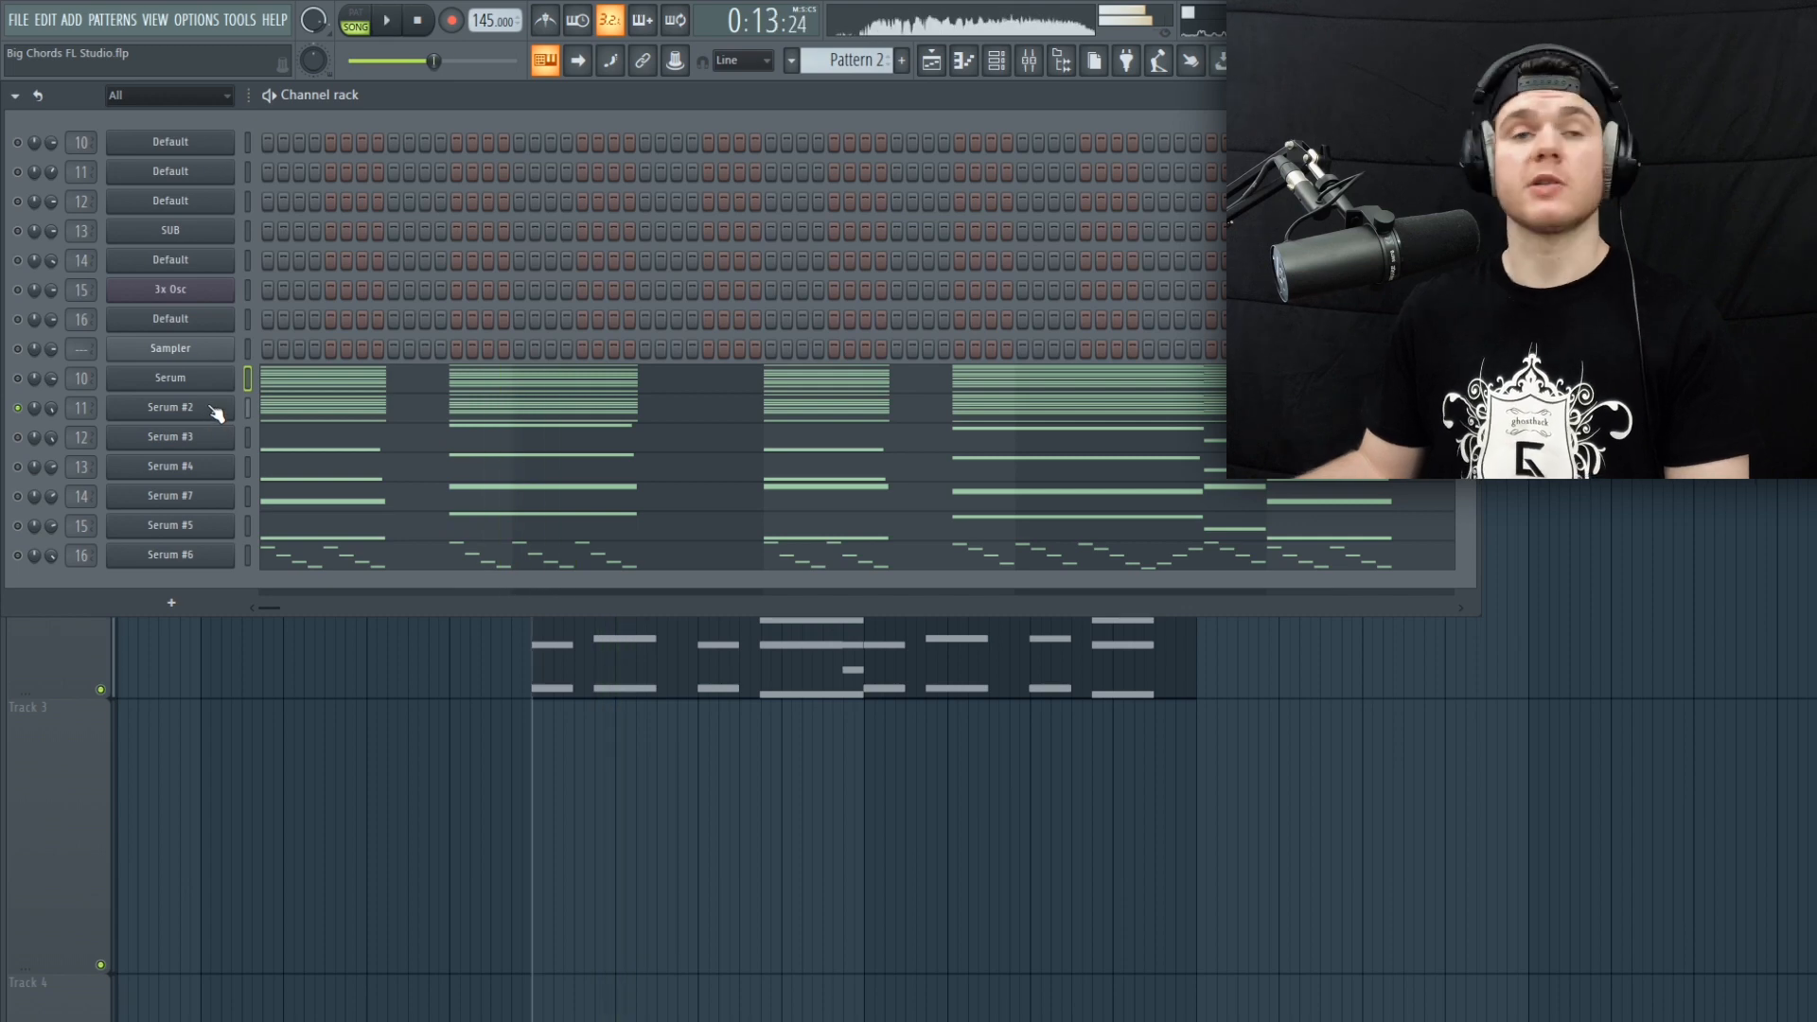
click(207, 404)
drag(351, 304, 395, 163)
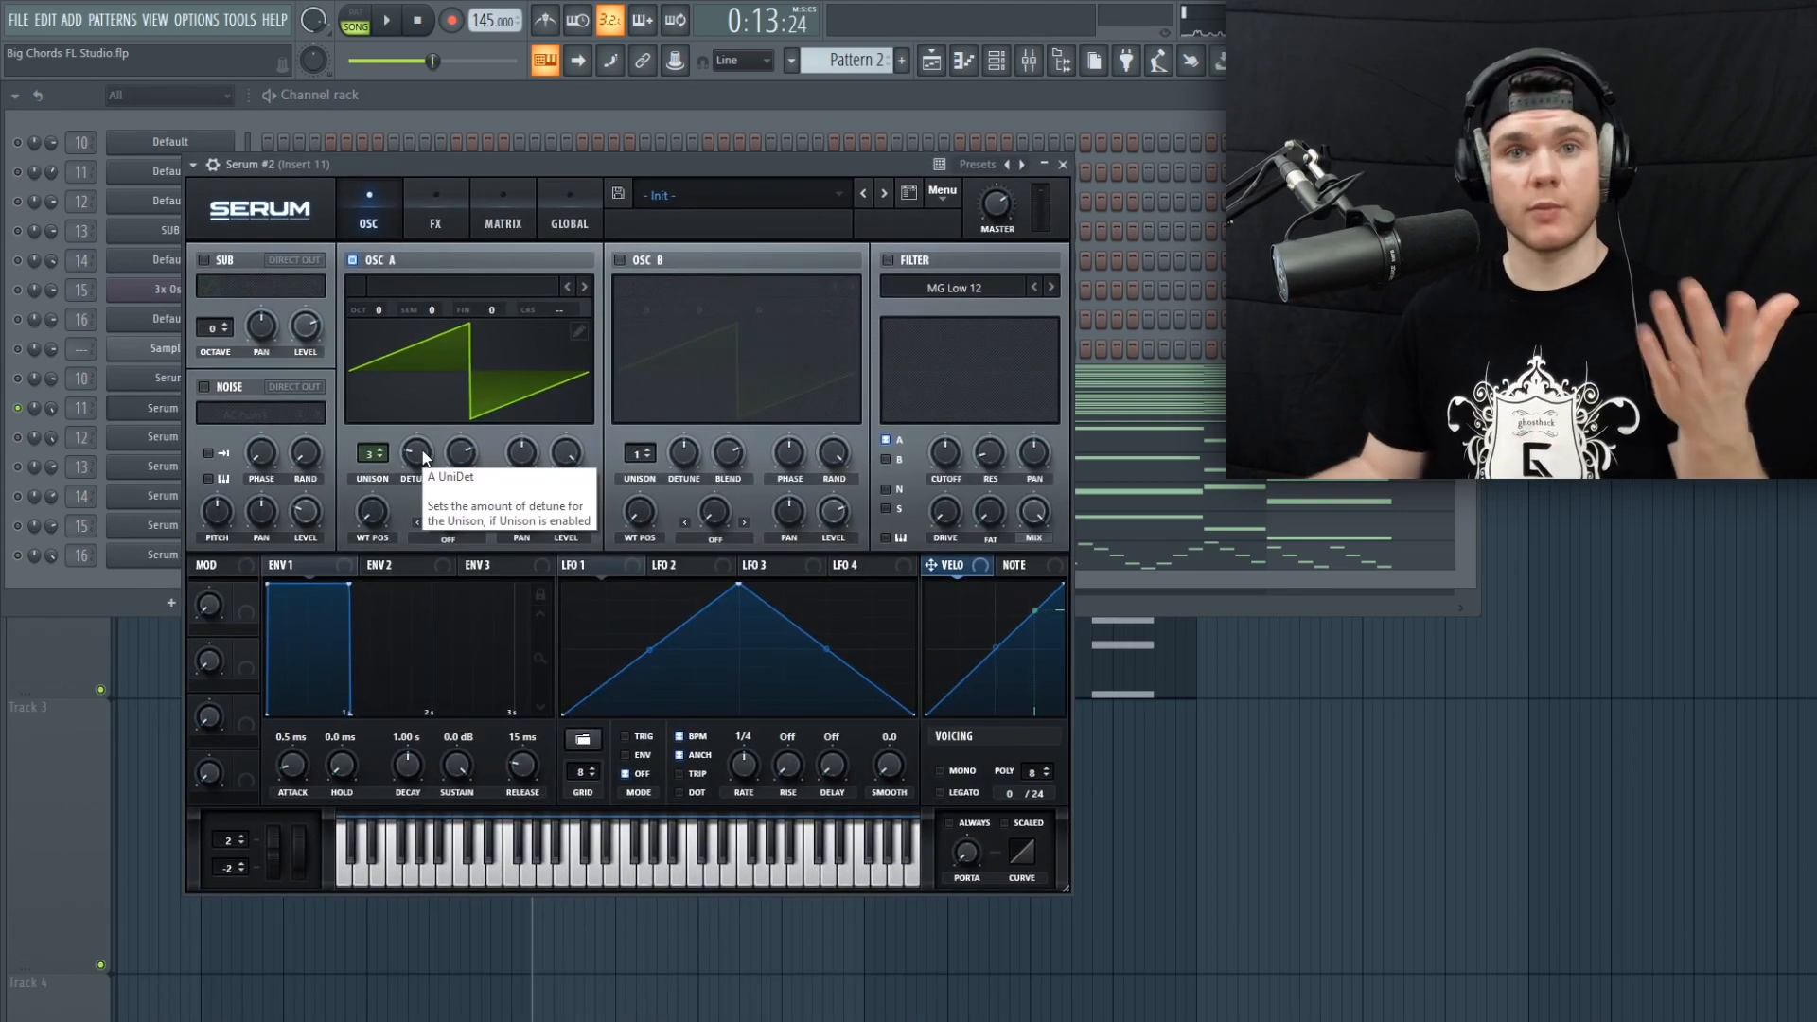
click(423, 458)
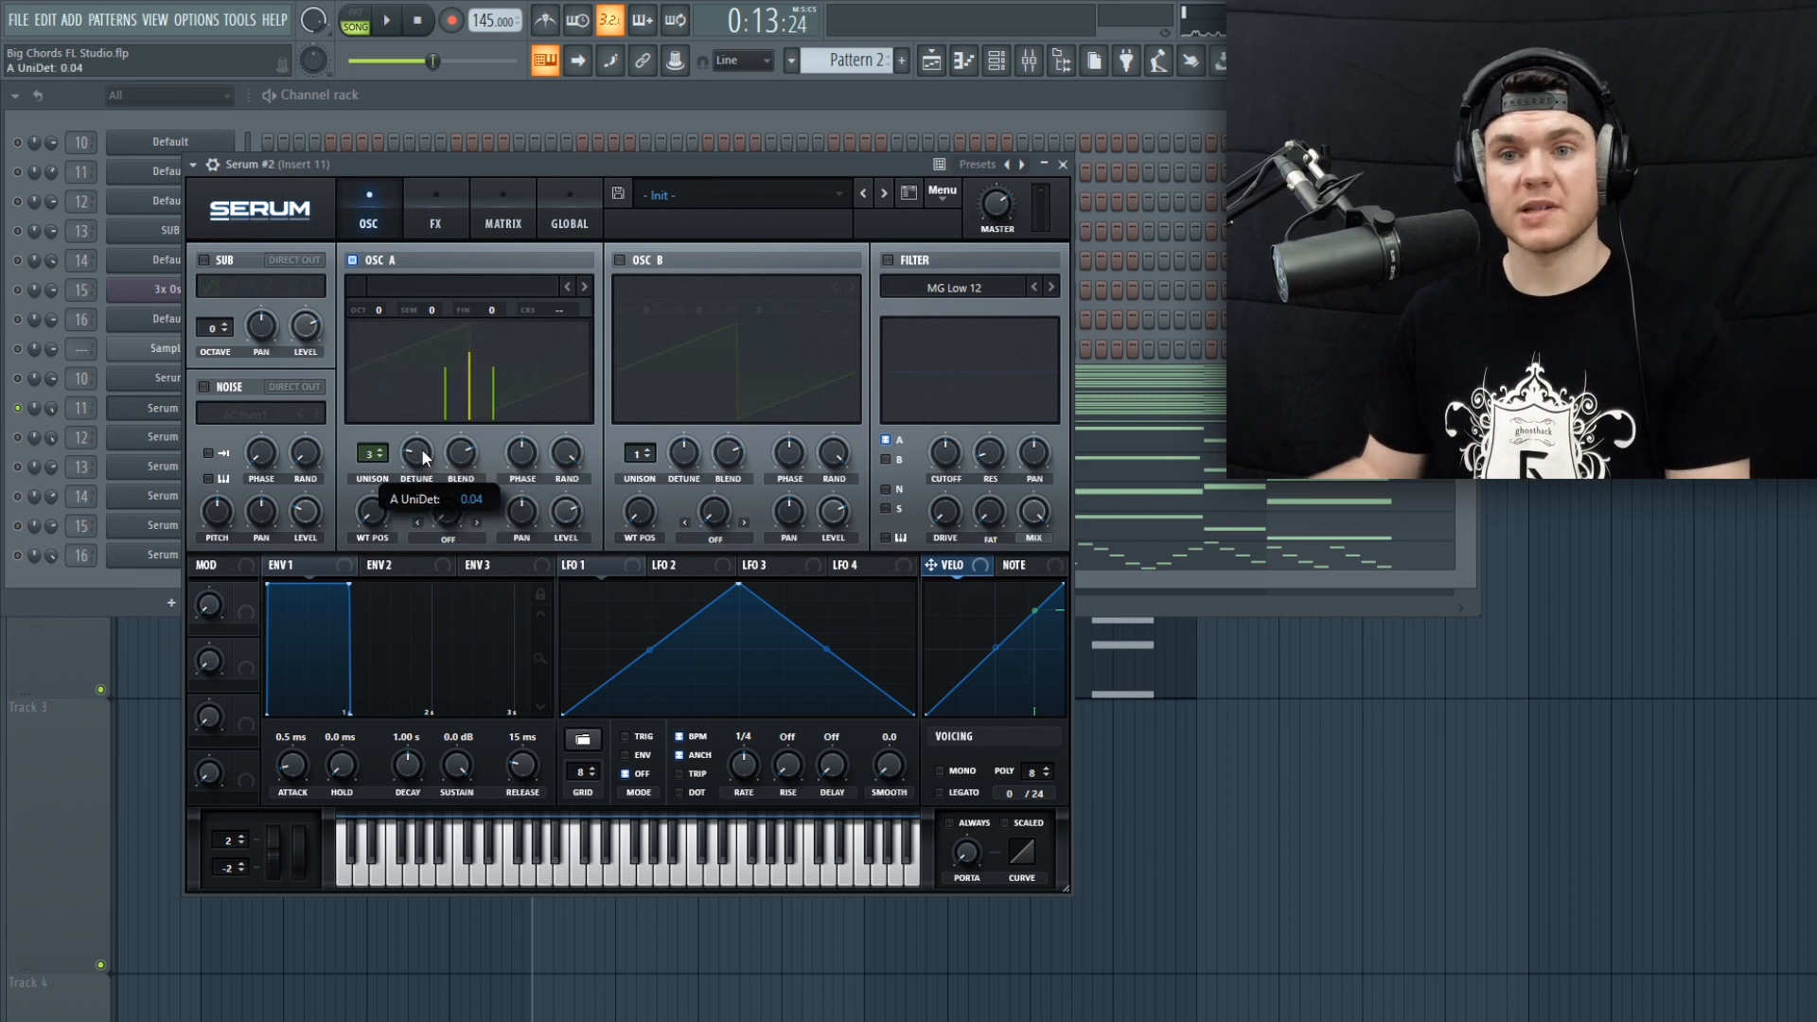
Step: Examine the Serum #2 synth's phaser and EQ effects during playback
key(space)
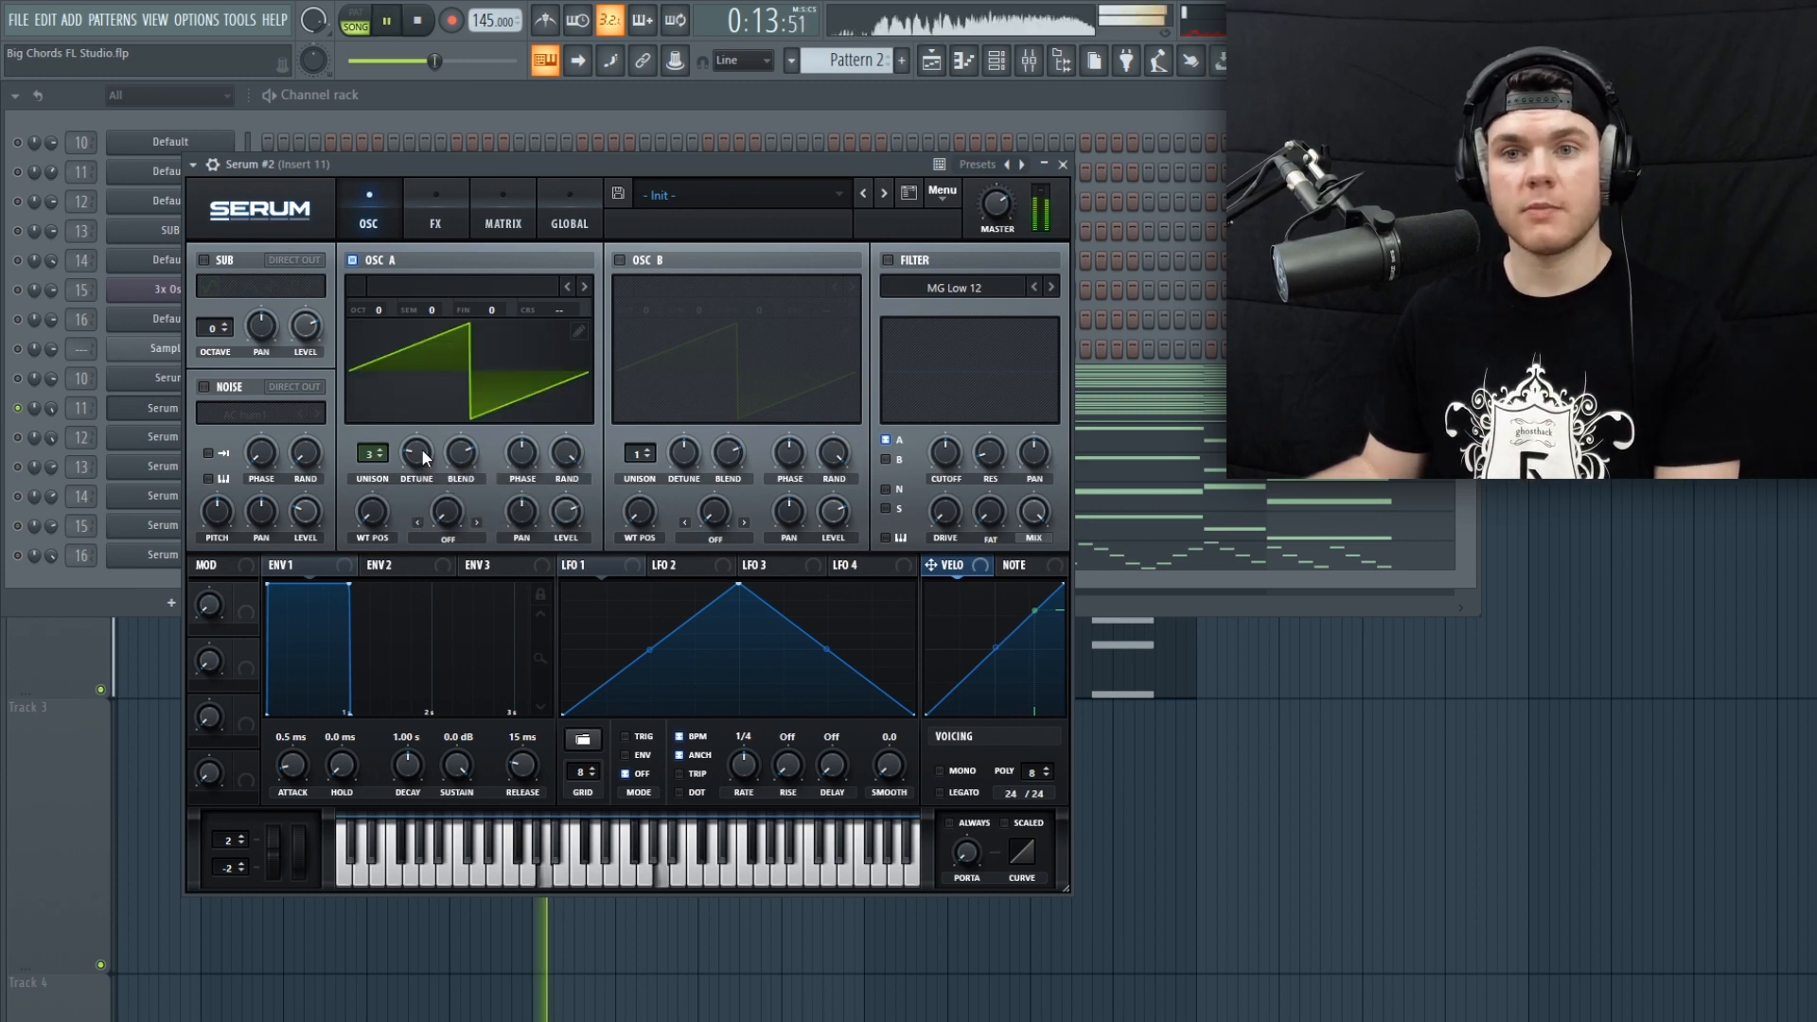
click(433, 218)
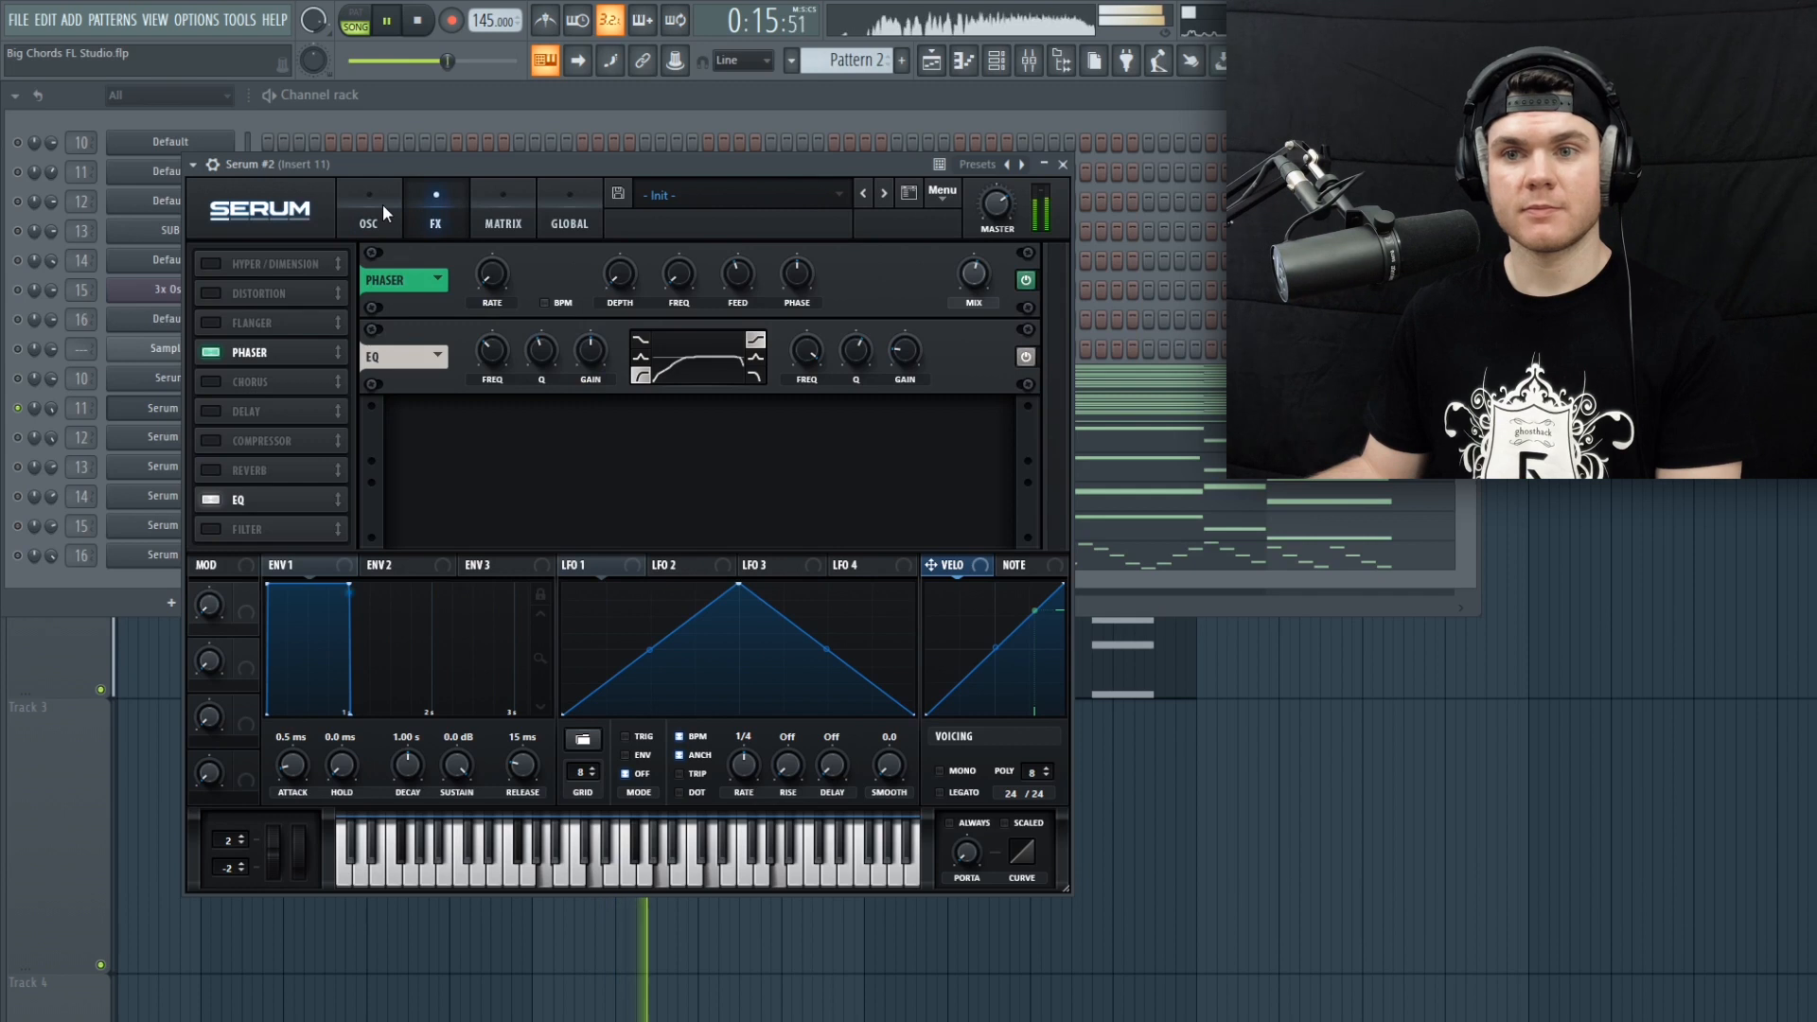
key(space)
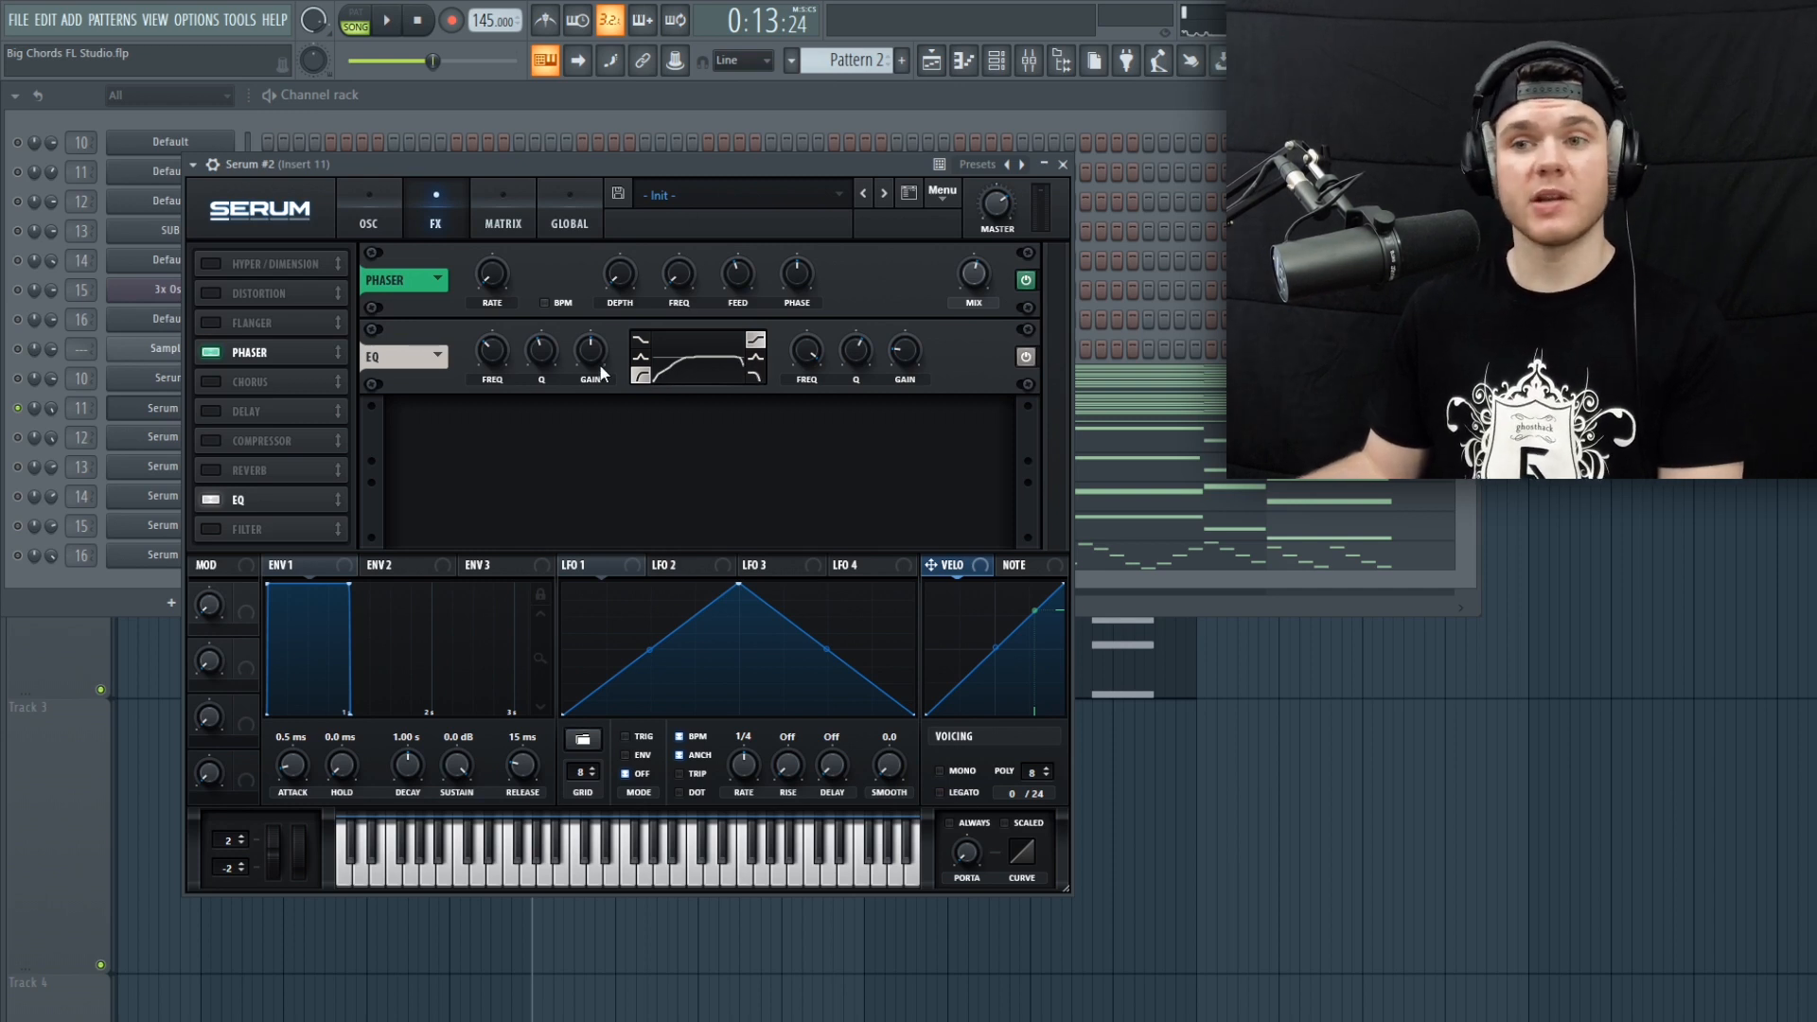
Step: Close the Serum #2 synth and audition the Serum and Serum #2 layers together
click(1063, 163)
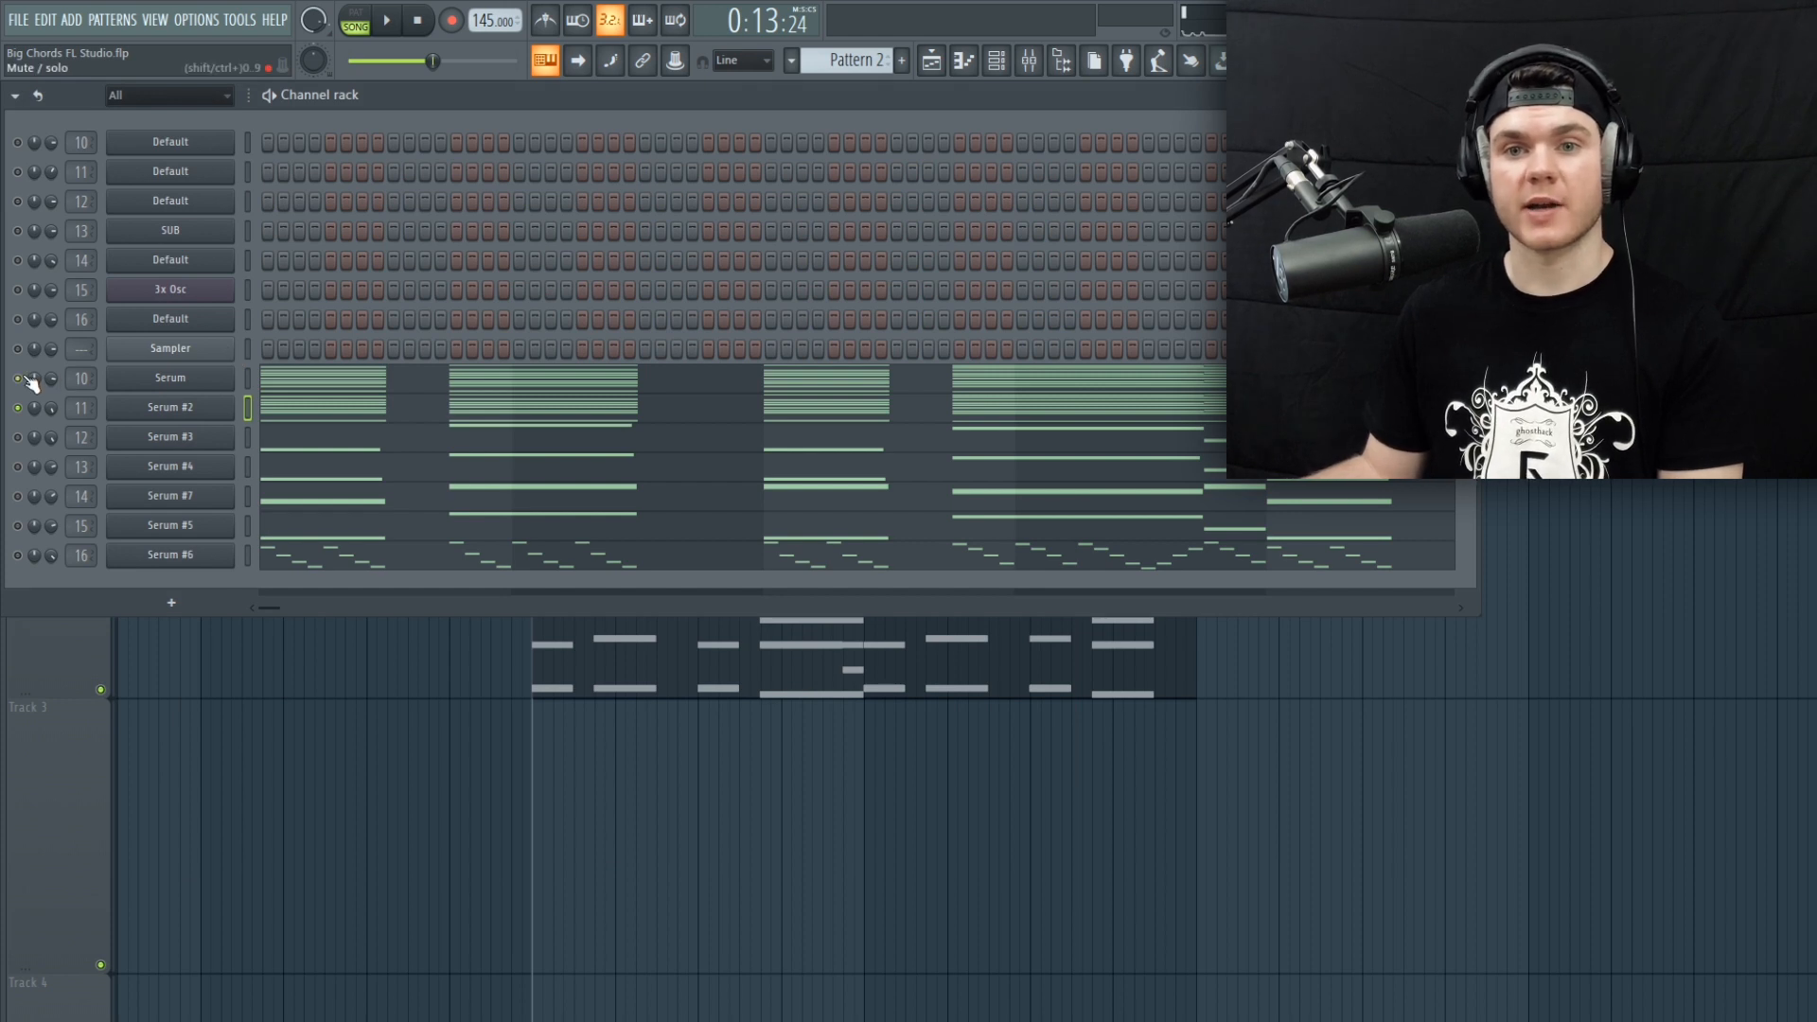
key(space)
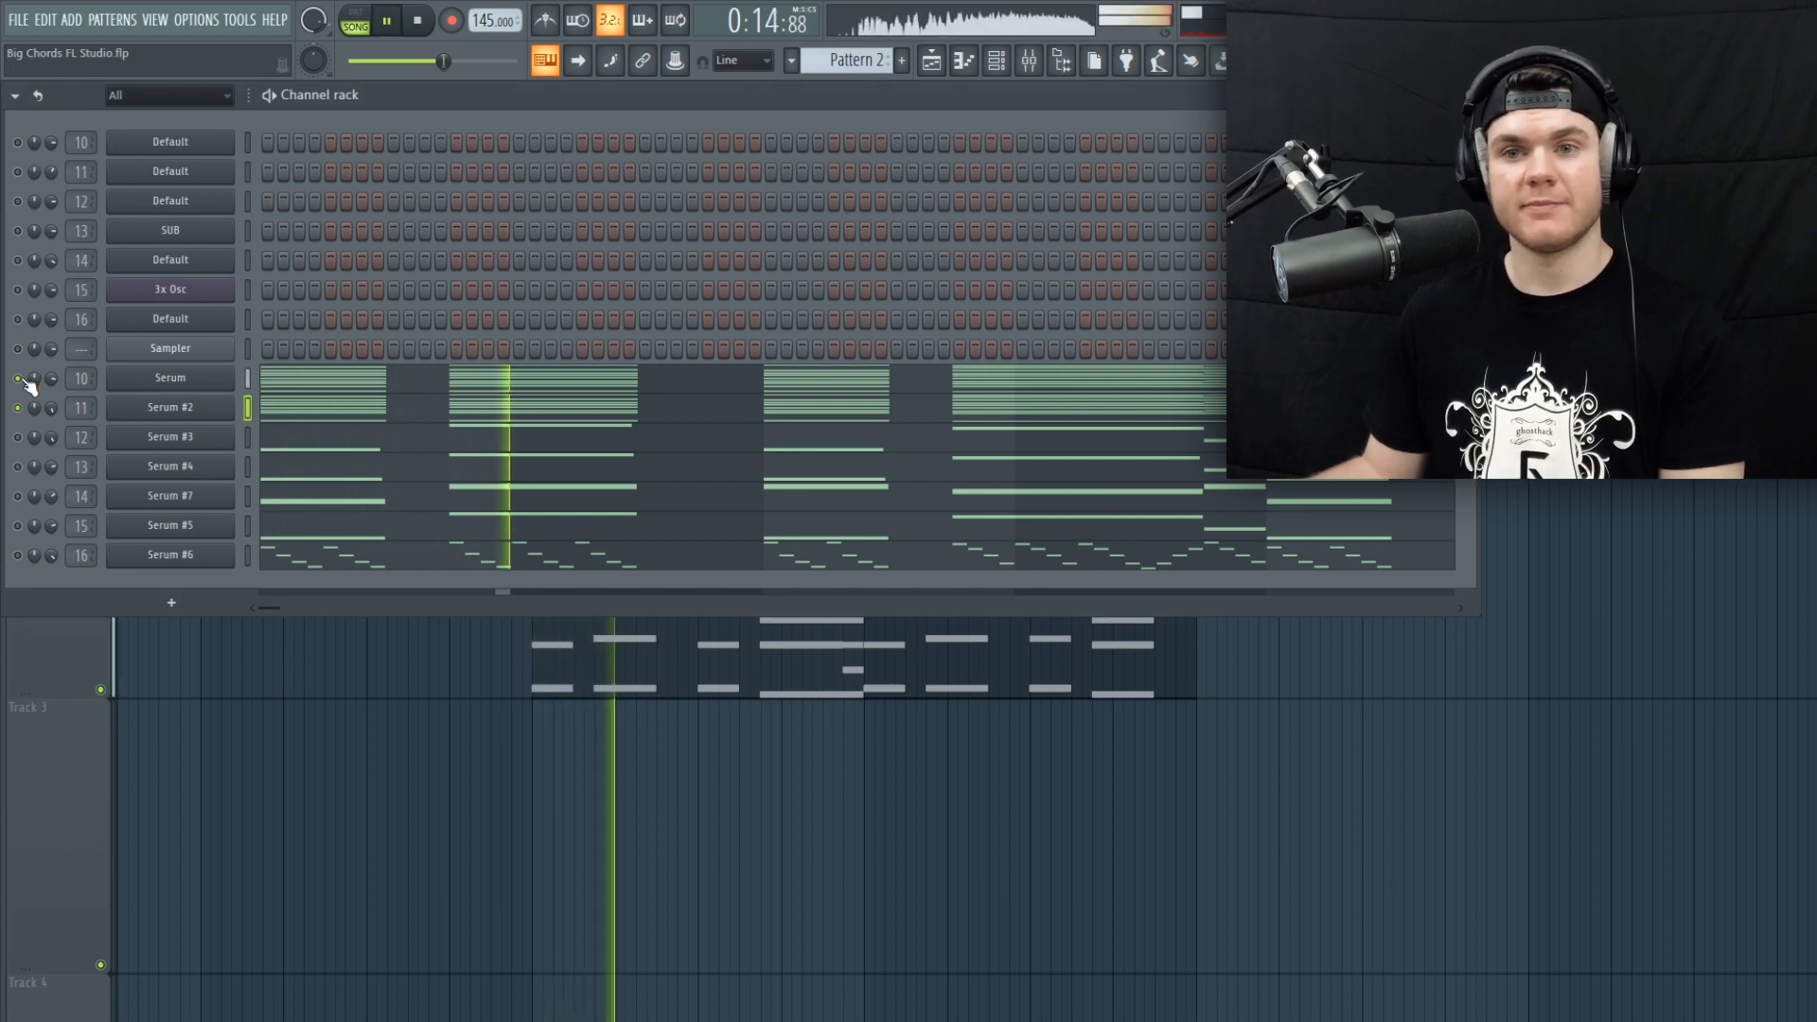
key(space)
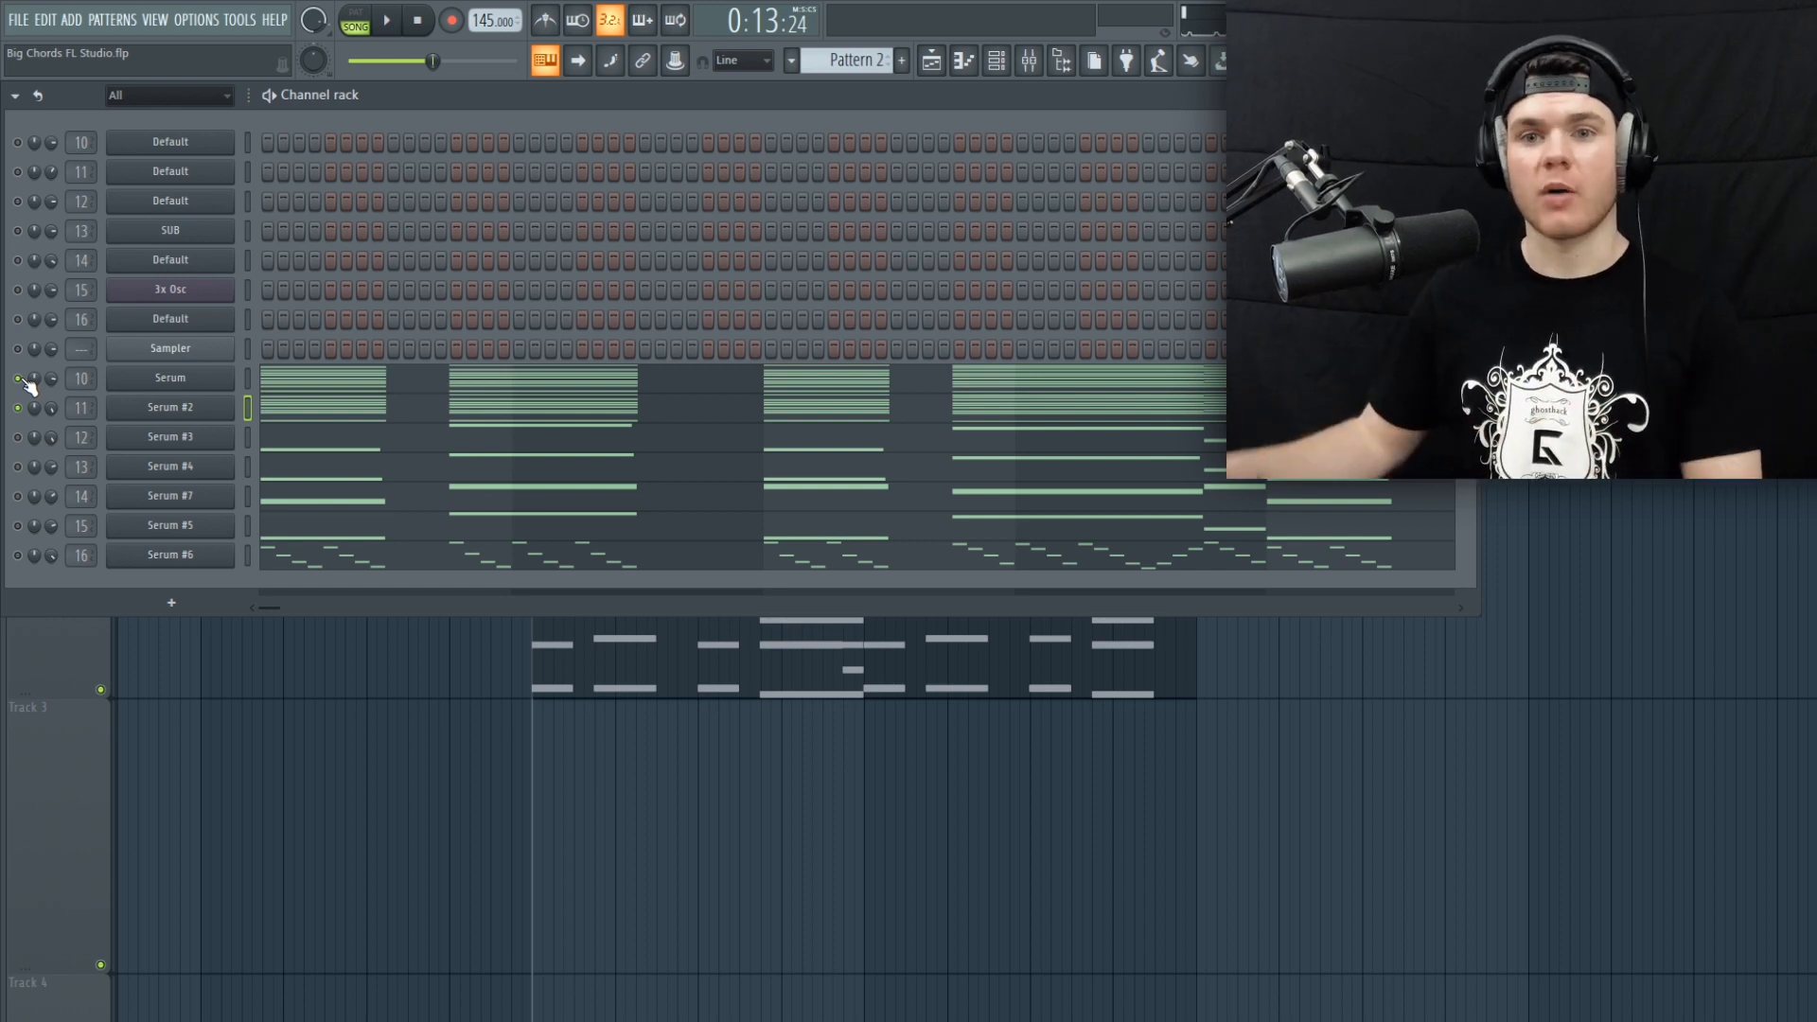
Step: Solo and play the Serum #3 layer, and examine oscillator A's unison detune in its synth
click(195, 437)
key(space)
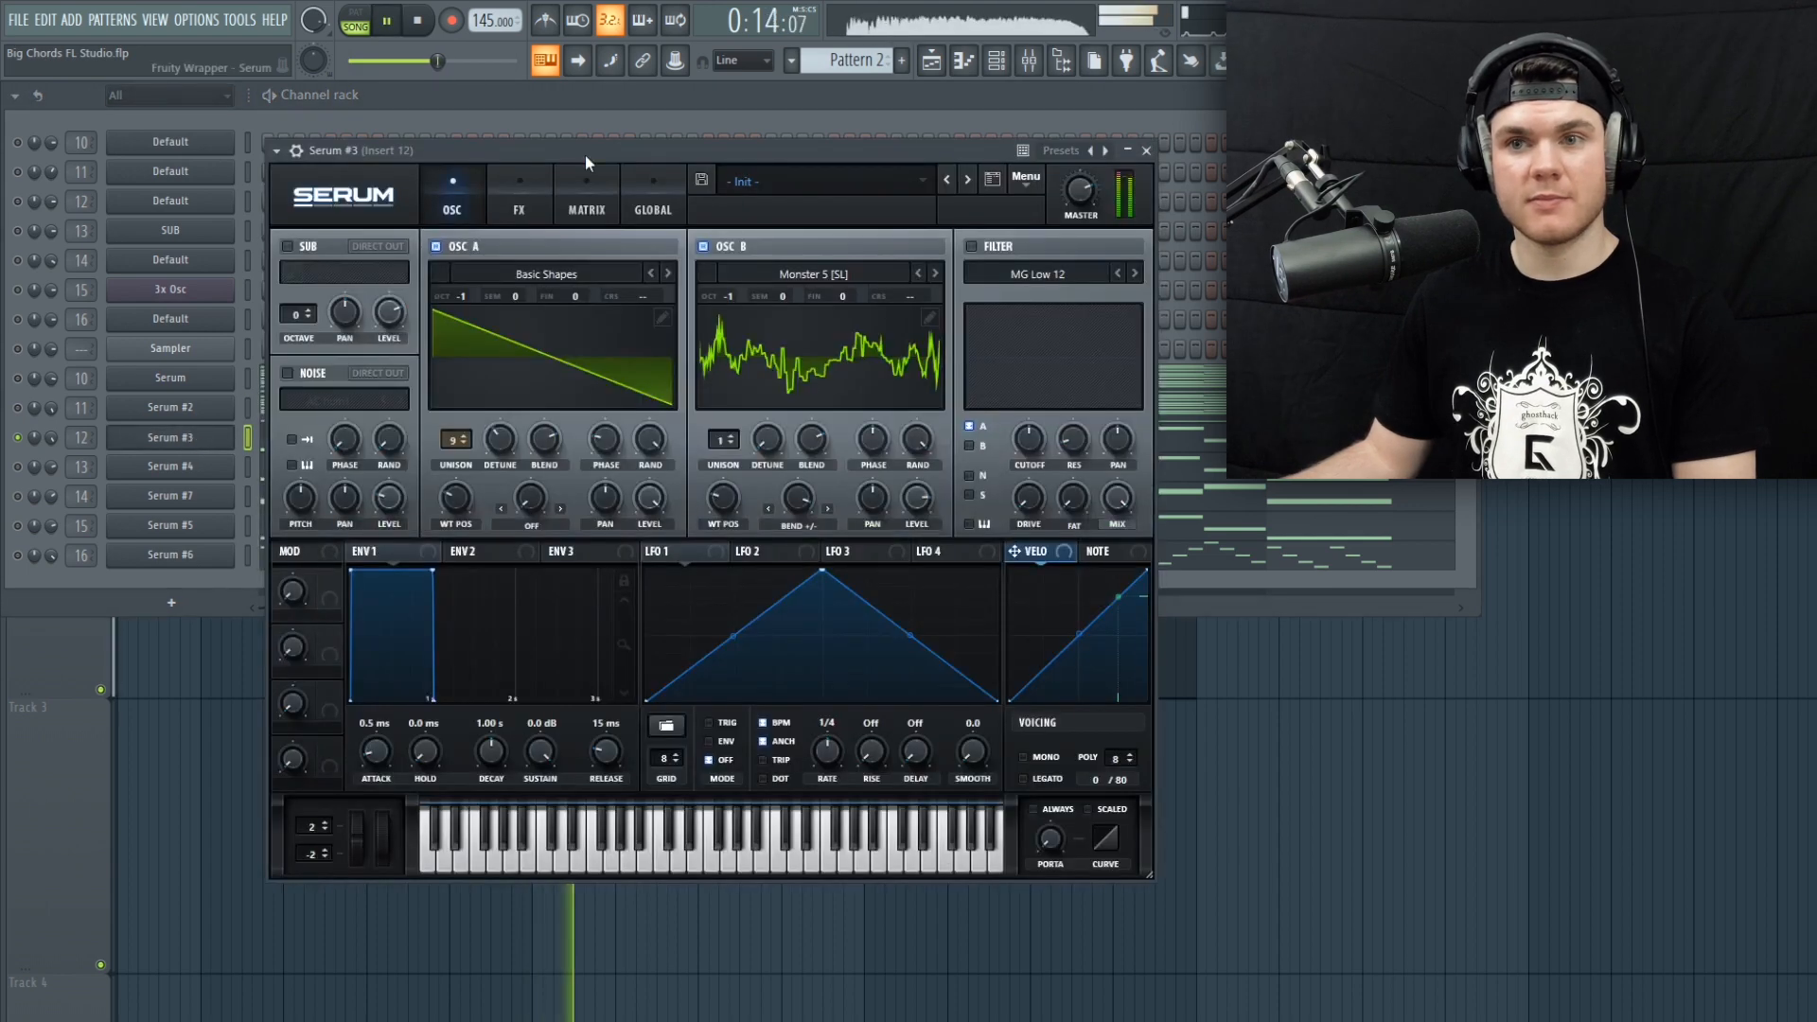
key(space)
drag(543, 148, 655, 157)
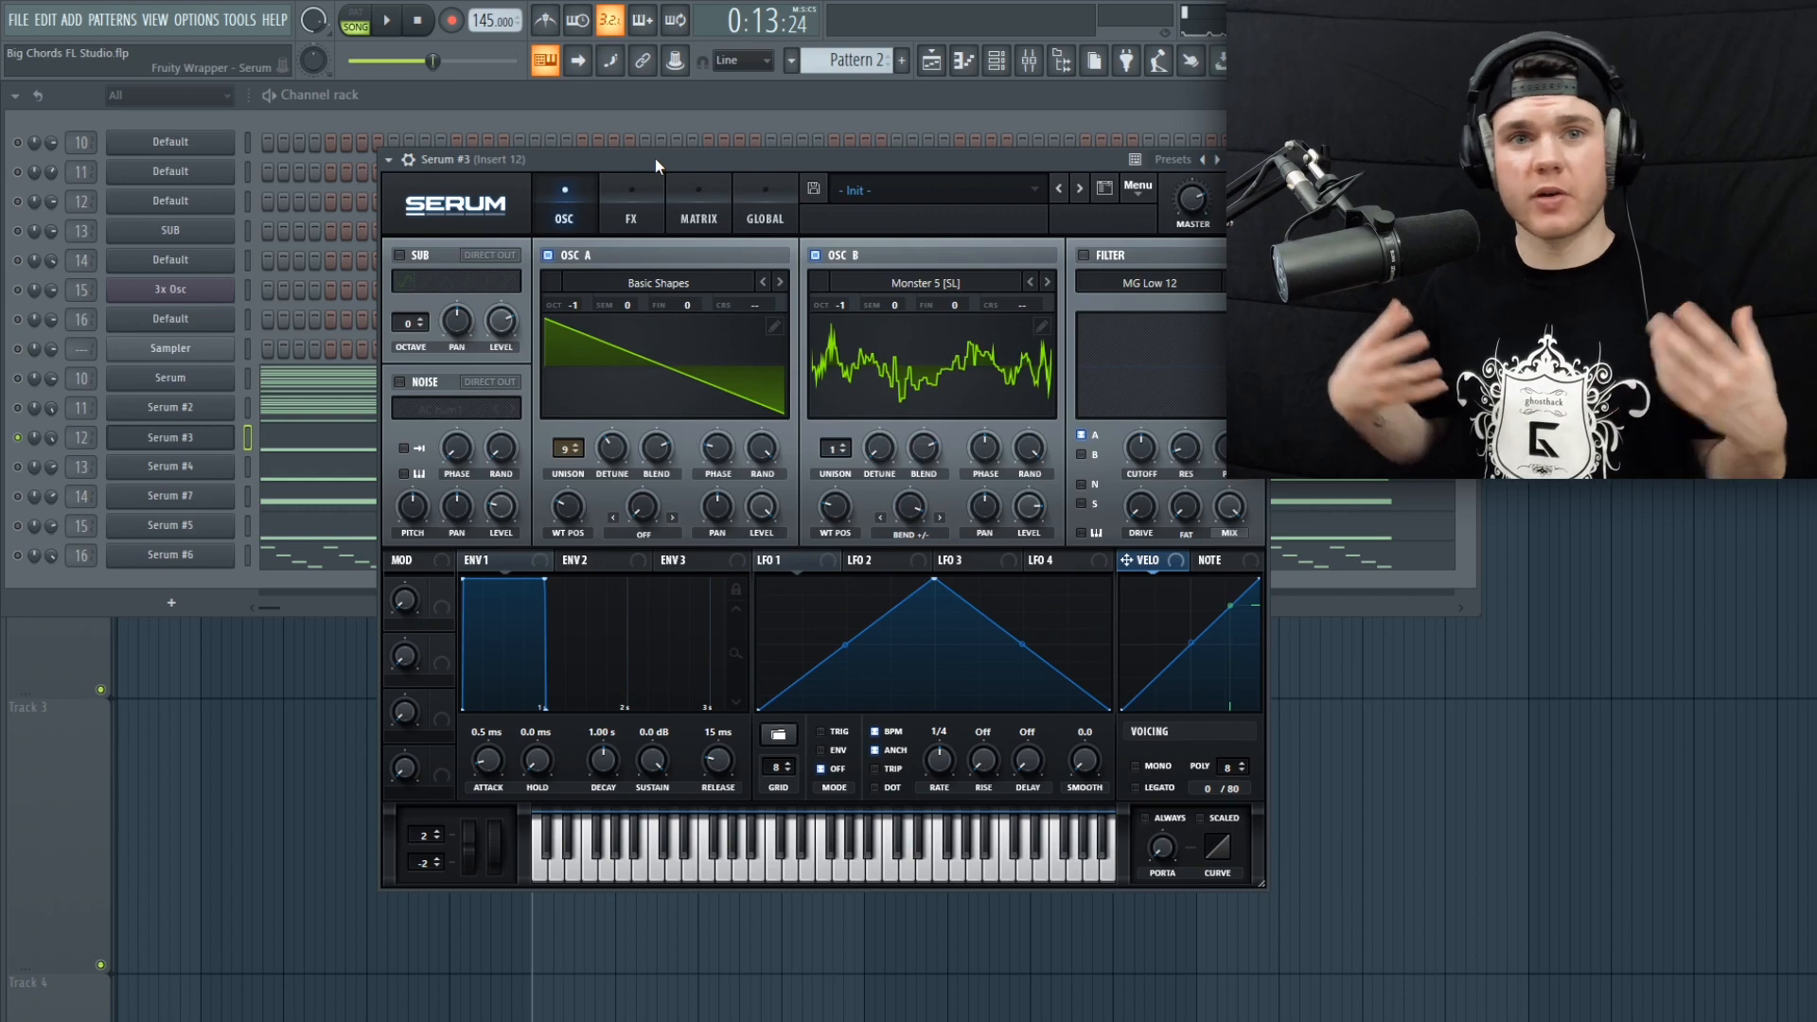
drag(655, 158, 544, 155)
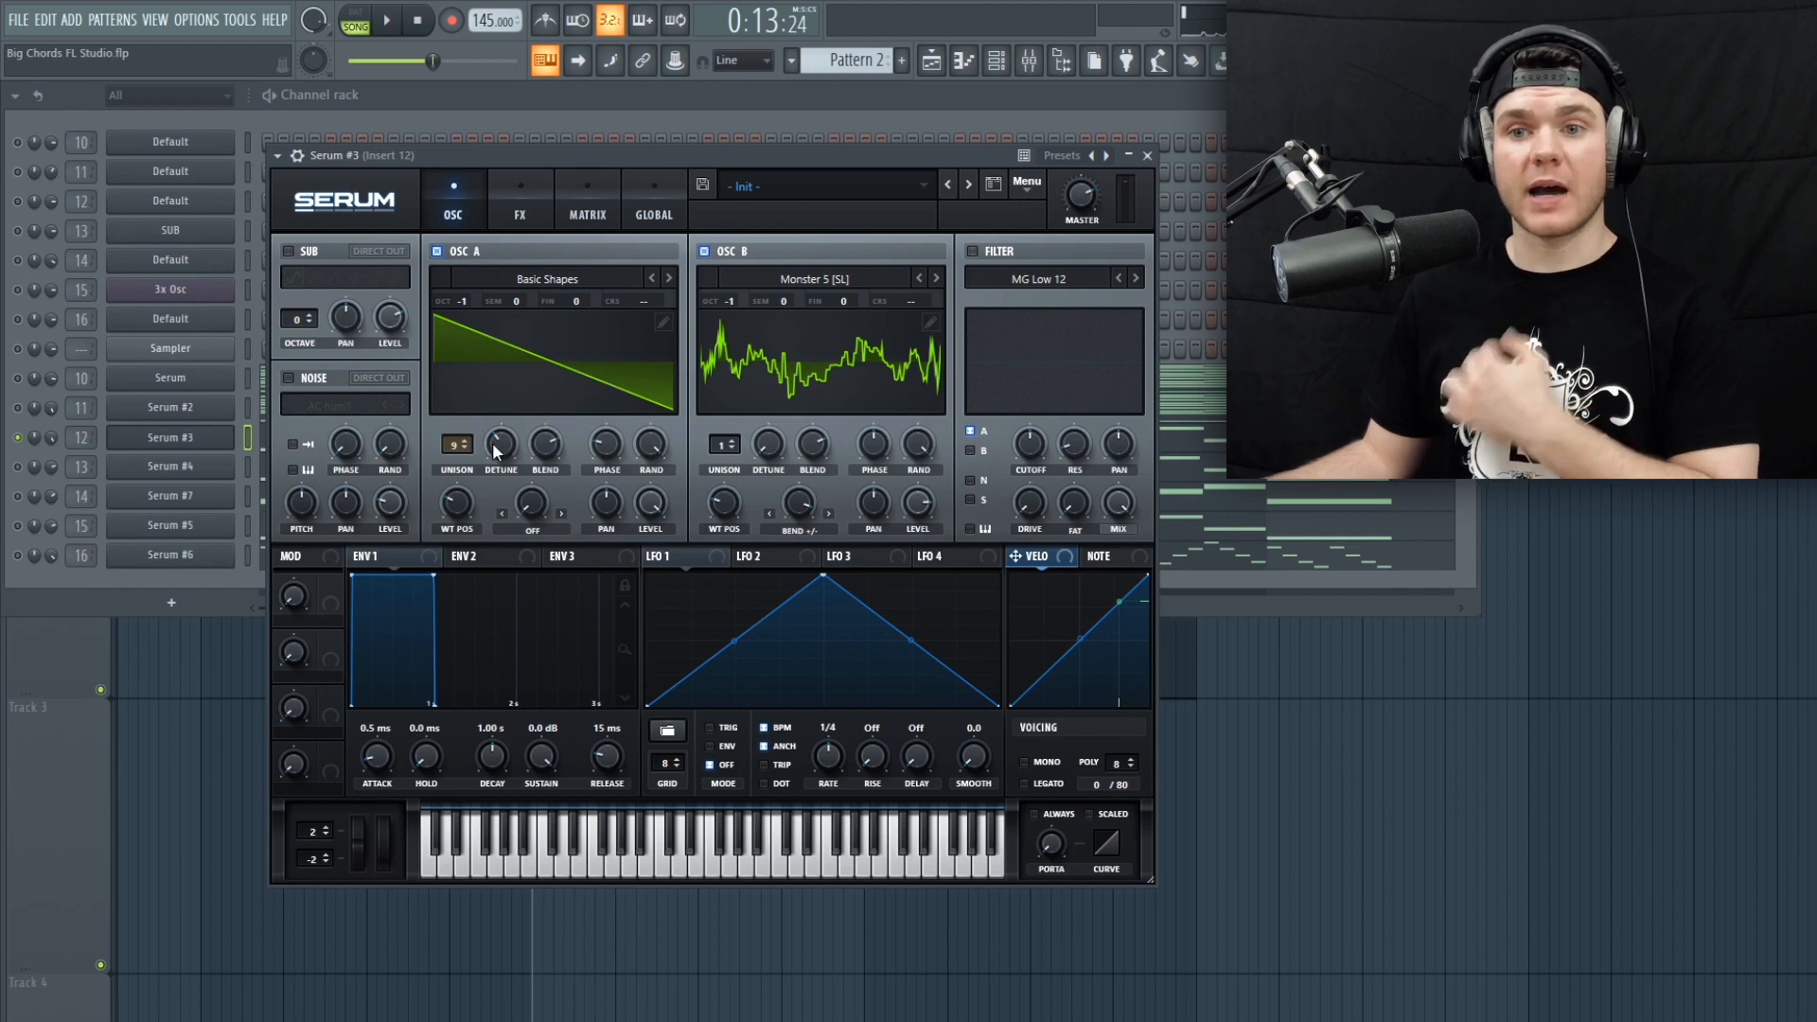
mouse_move(494, 452)
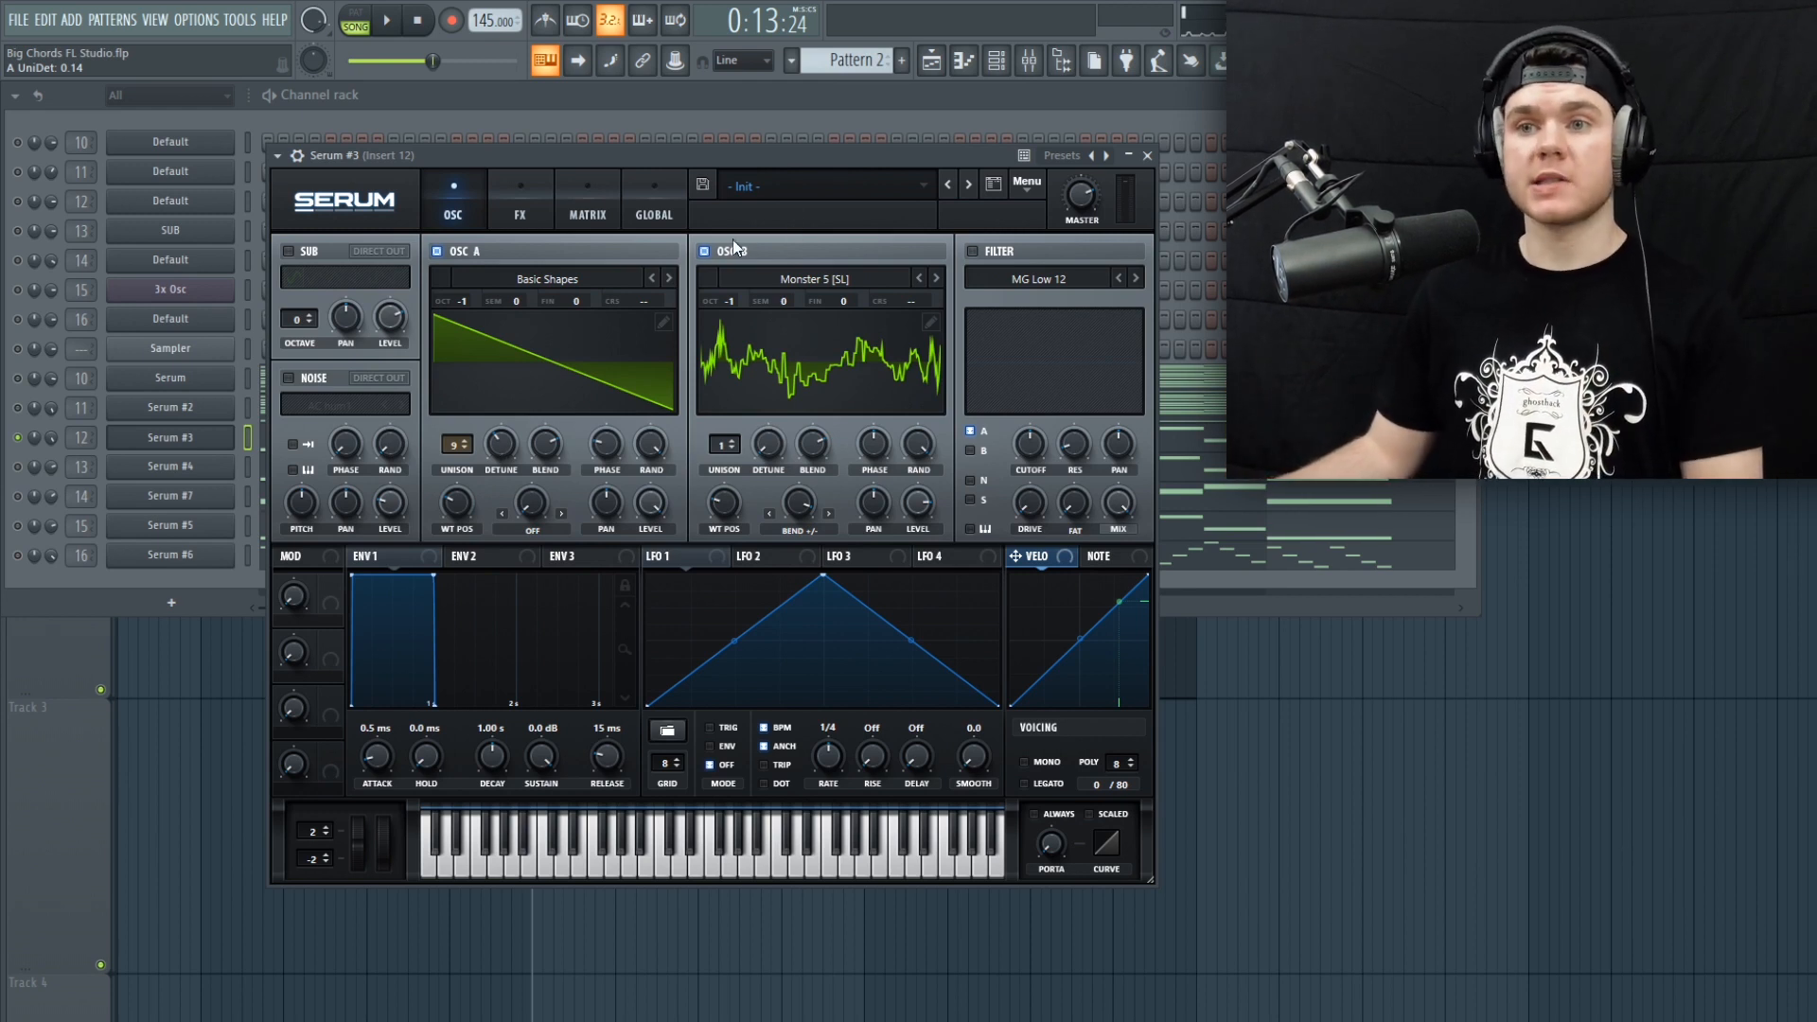
Step: Audition Serum #3's oscillator B on its own with oscillator A temporarily off, and play both oscillators together
click(437, 251)
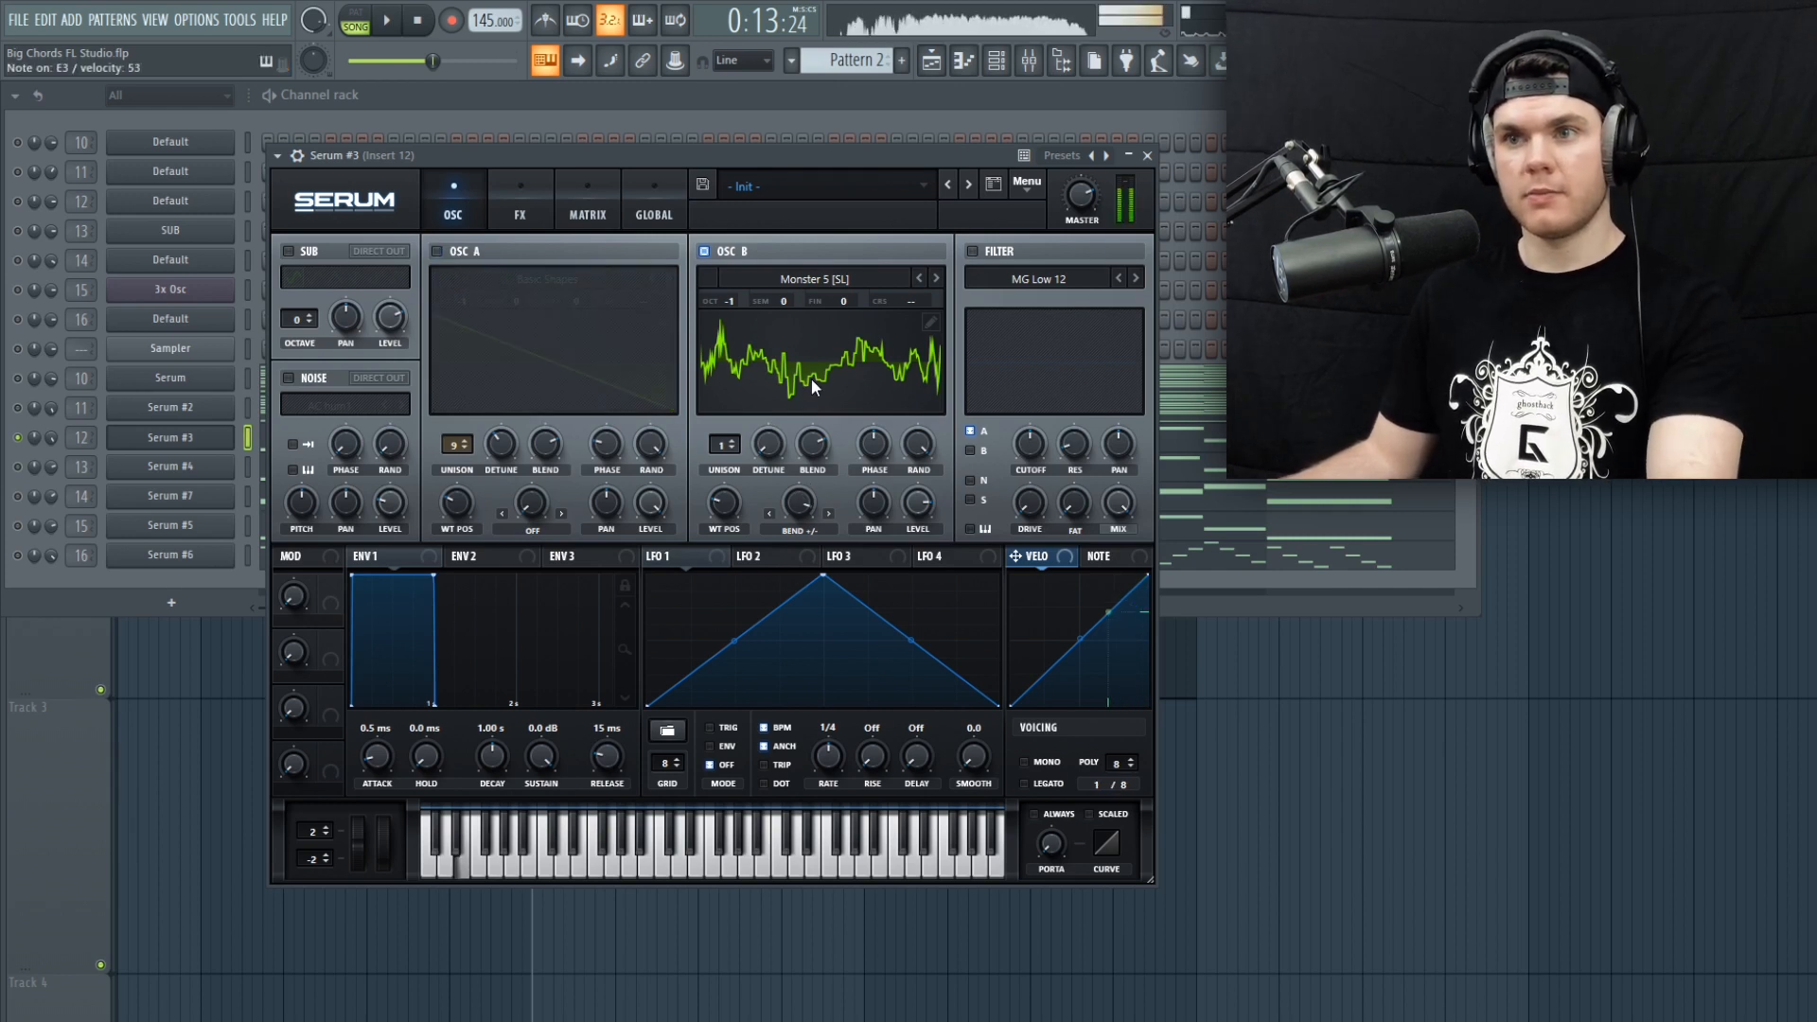
click(437, 252)
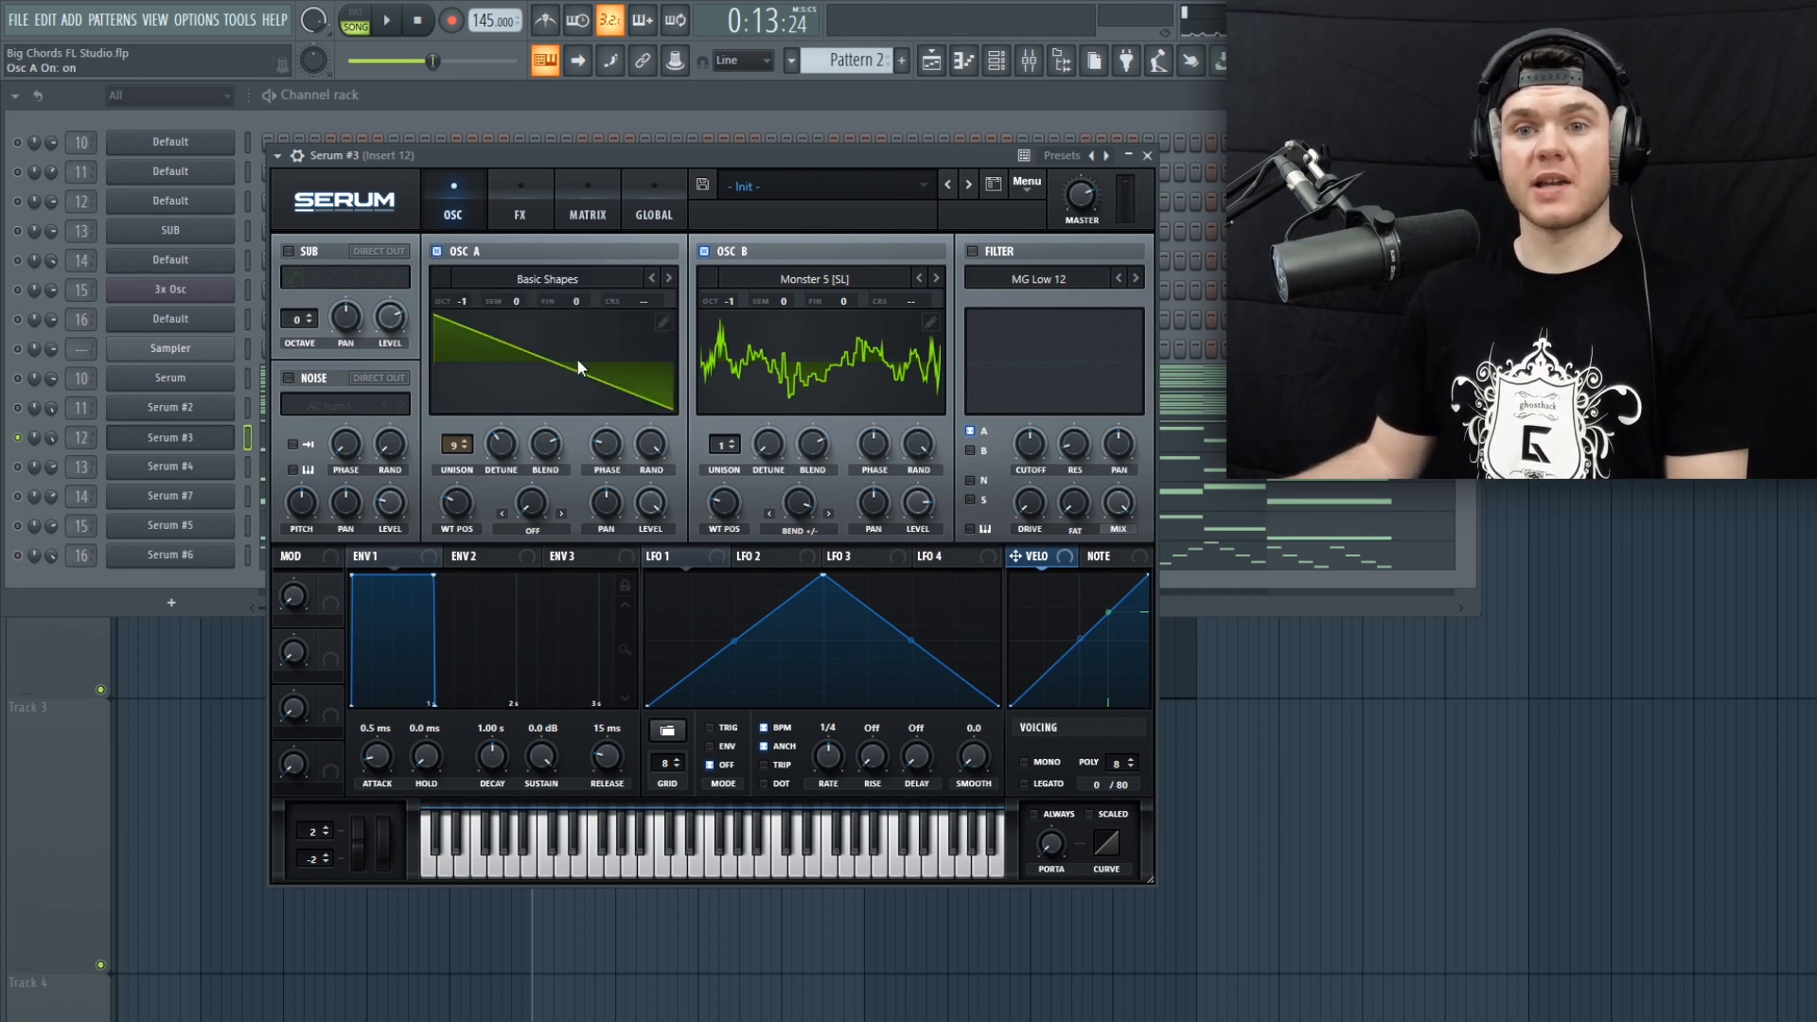
key(space)
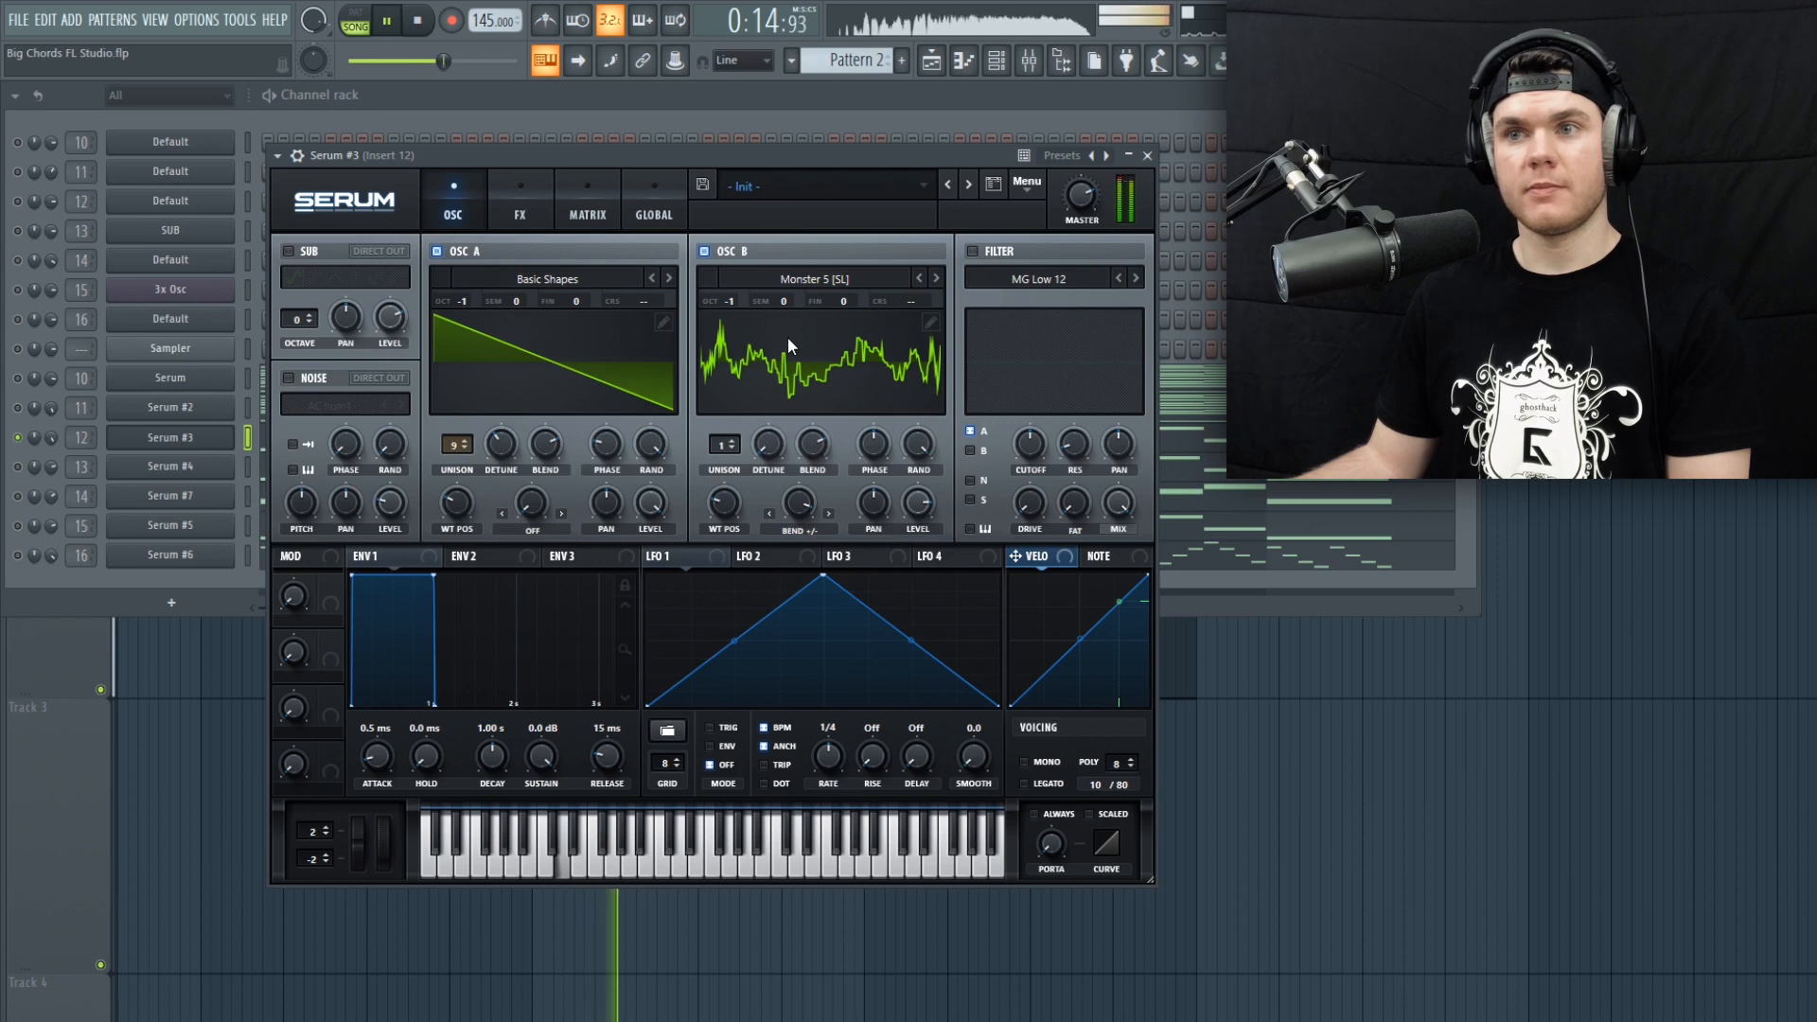
key(space)
Step: Examine Serum #3's distortion, phaser, hyper, compressor and EQ effects, play the layer, and close the synth
click(509, 188)
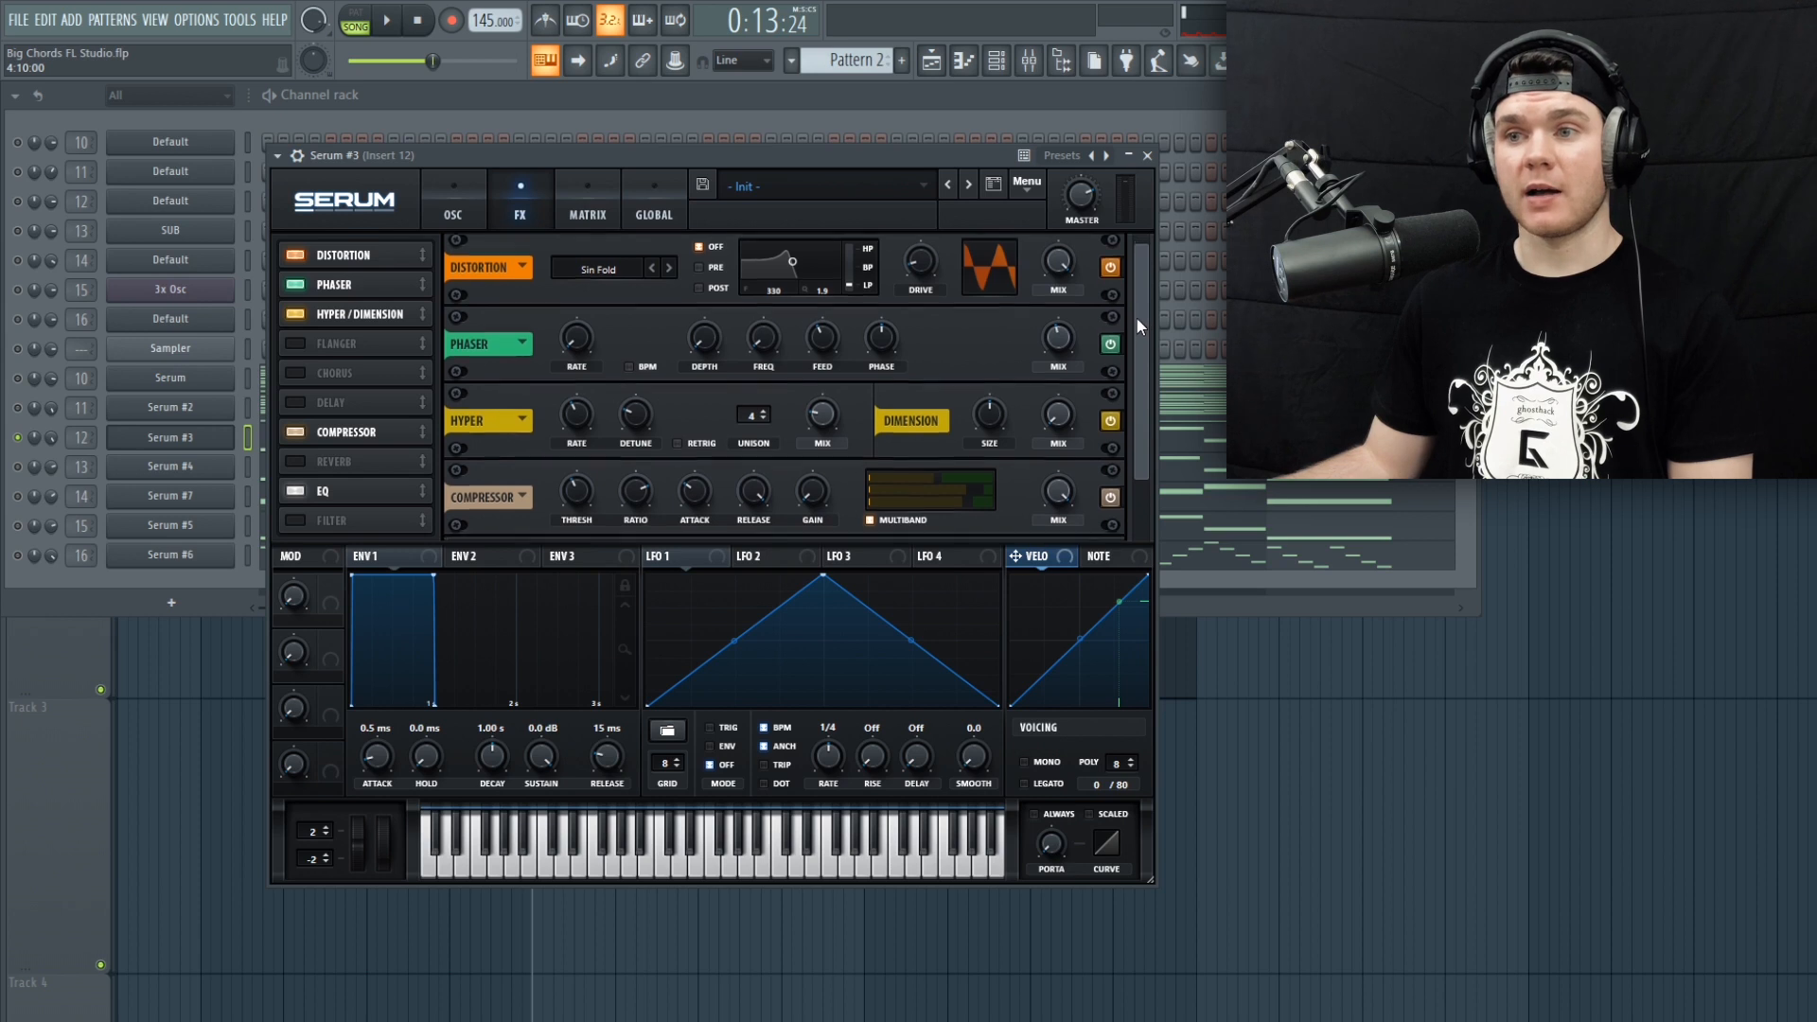
drag(1138, 318, 1128, 384)
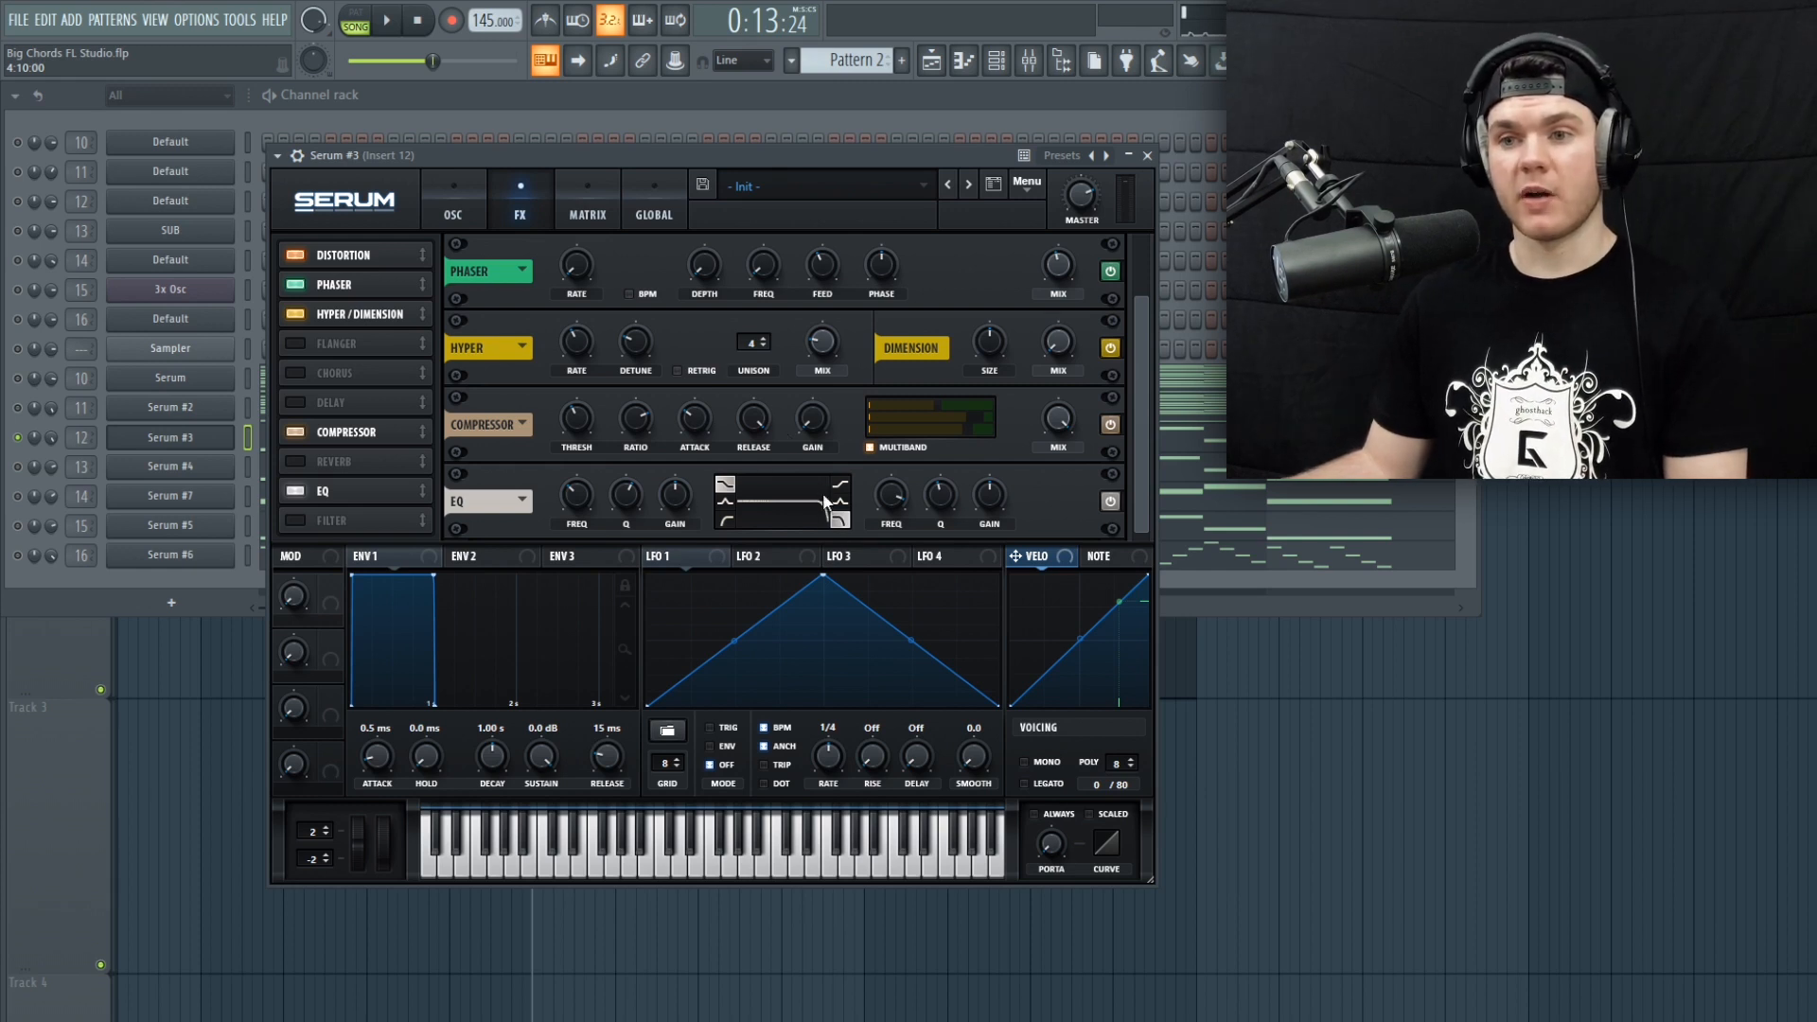
key(space)
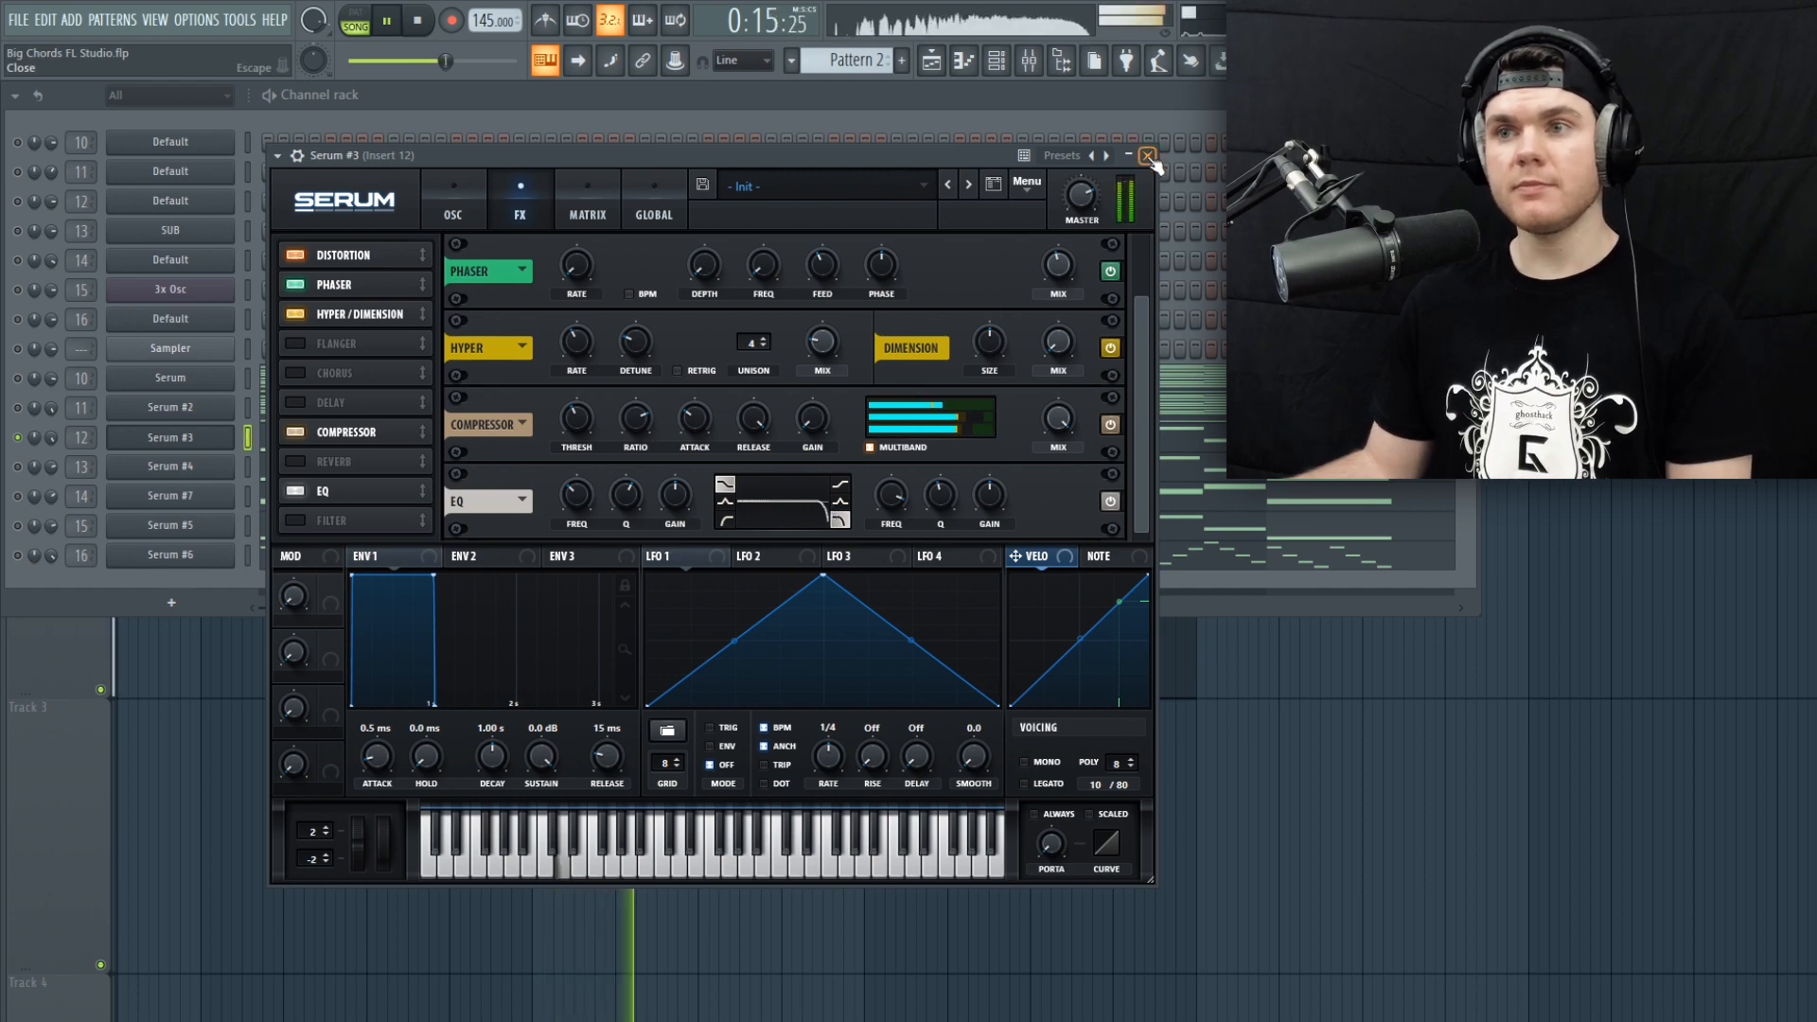
key(Escape)
Step: Examine the SerumFX compressor and Fruity Parametric EQ 2 on mixer insert 12 while auditioning the layer
click(1029, 61)
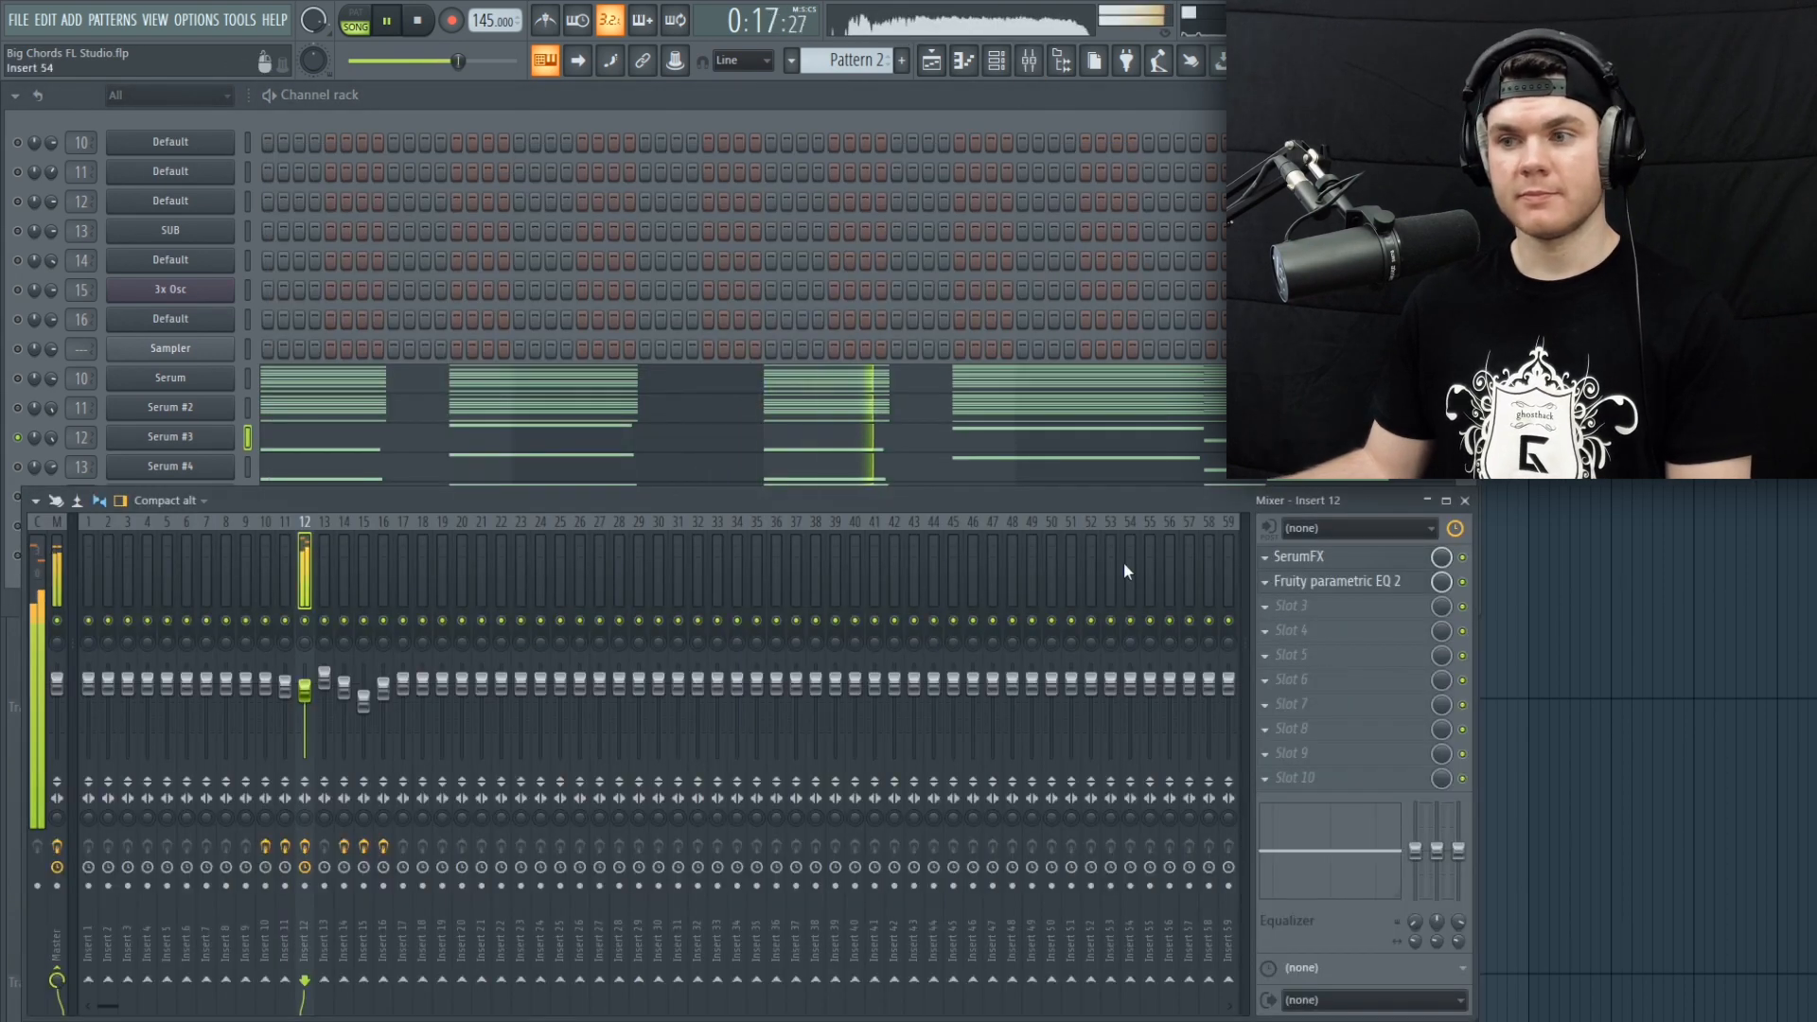
key(space)
click(1299, 557)
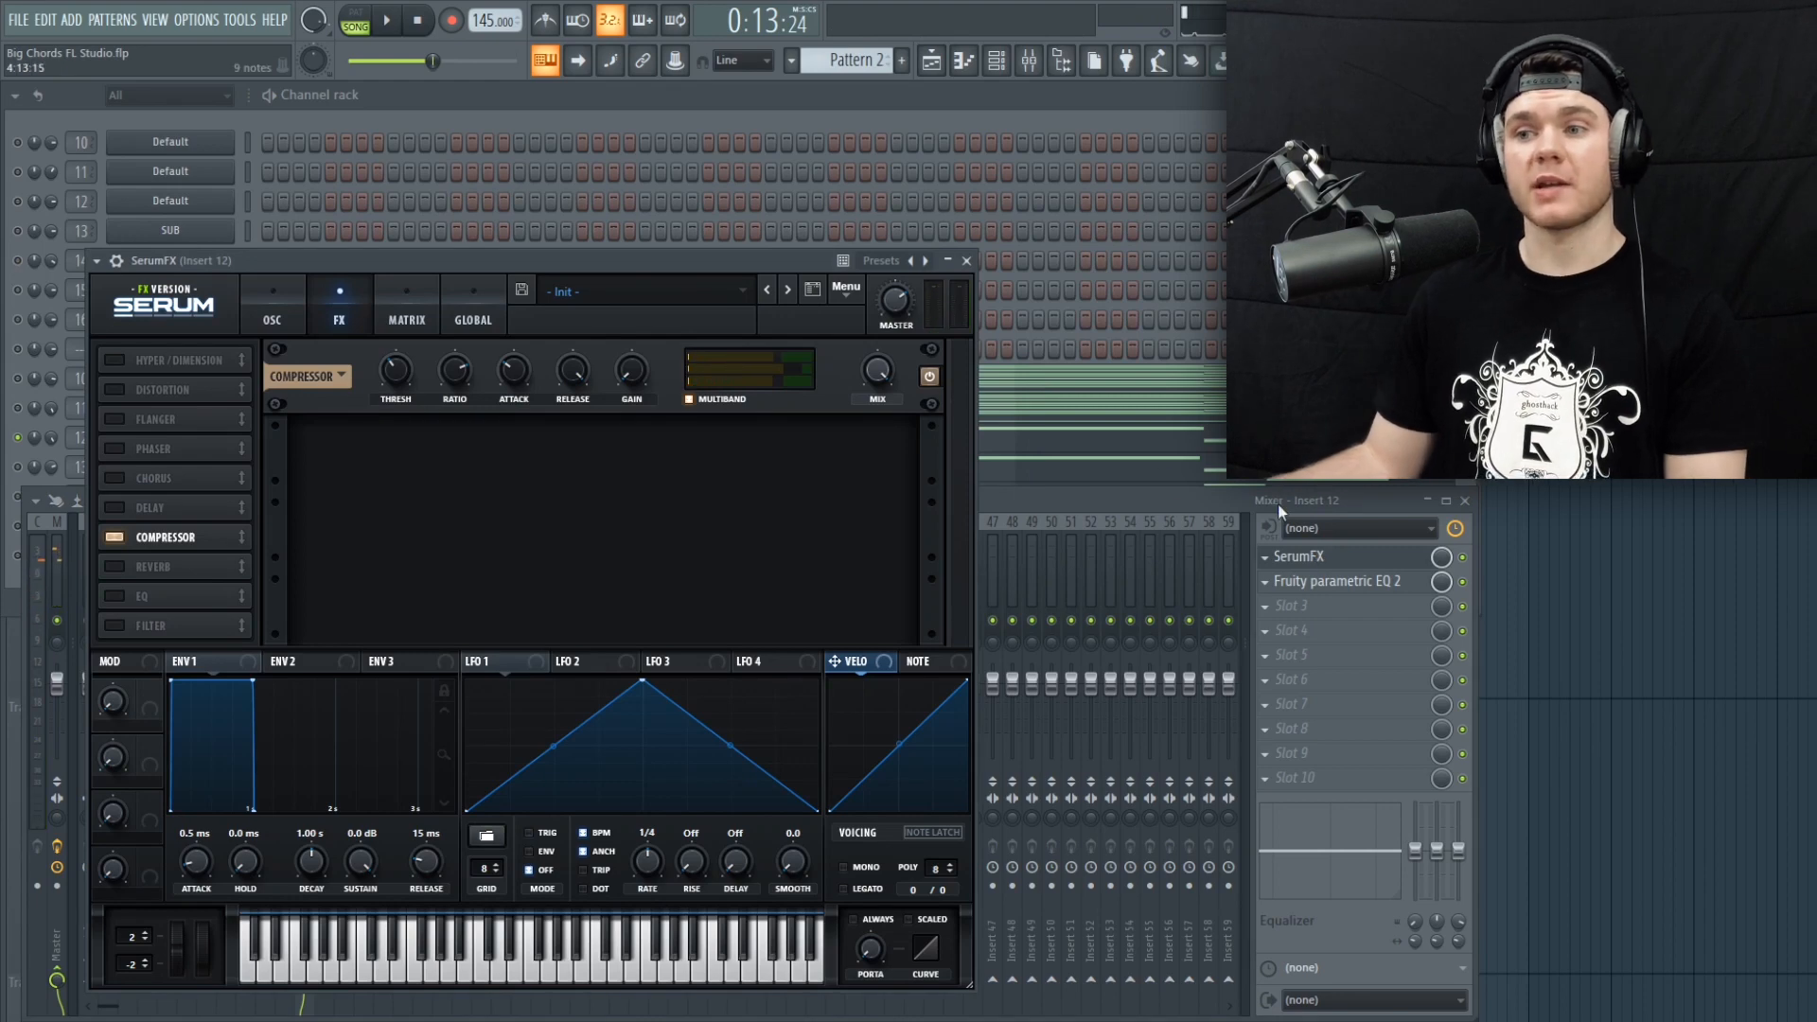
click(1299, 557)
click(1325, 581)
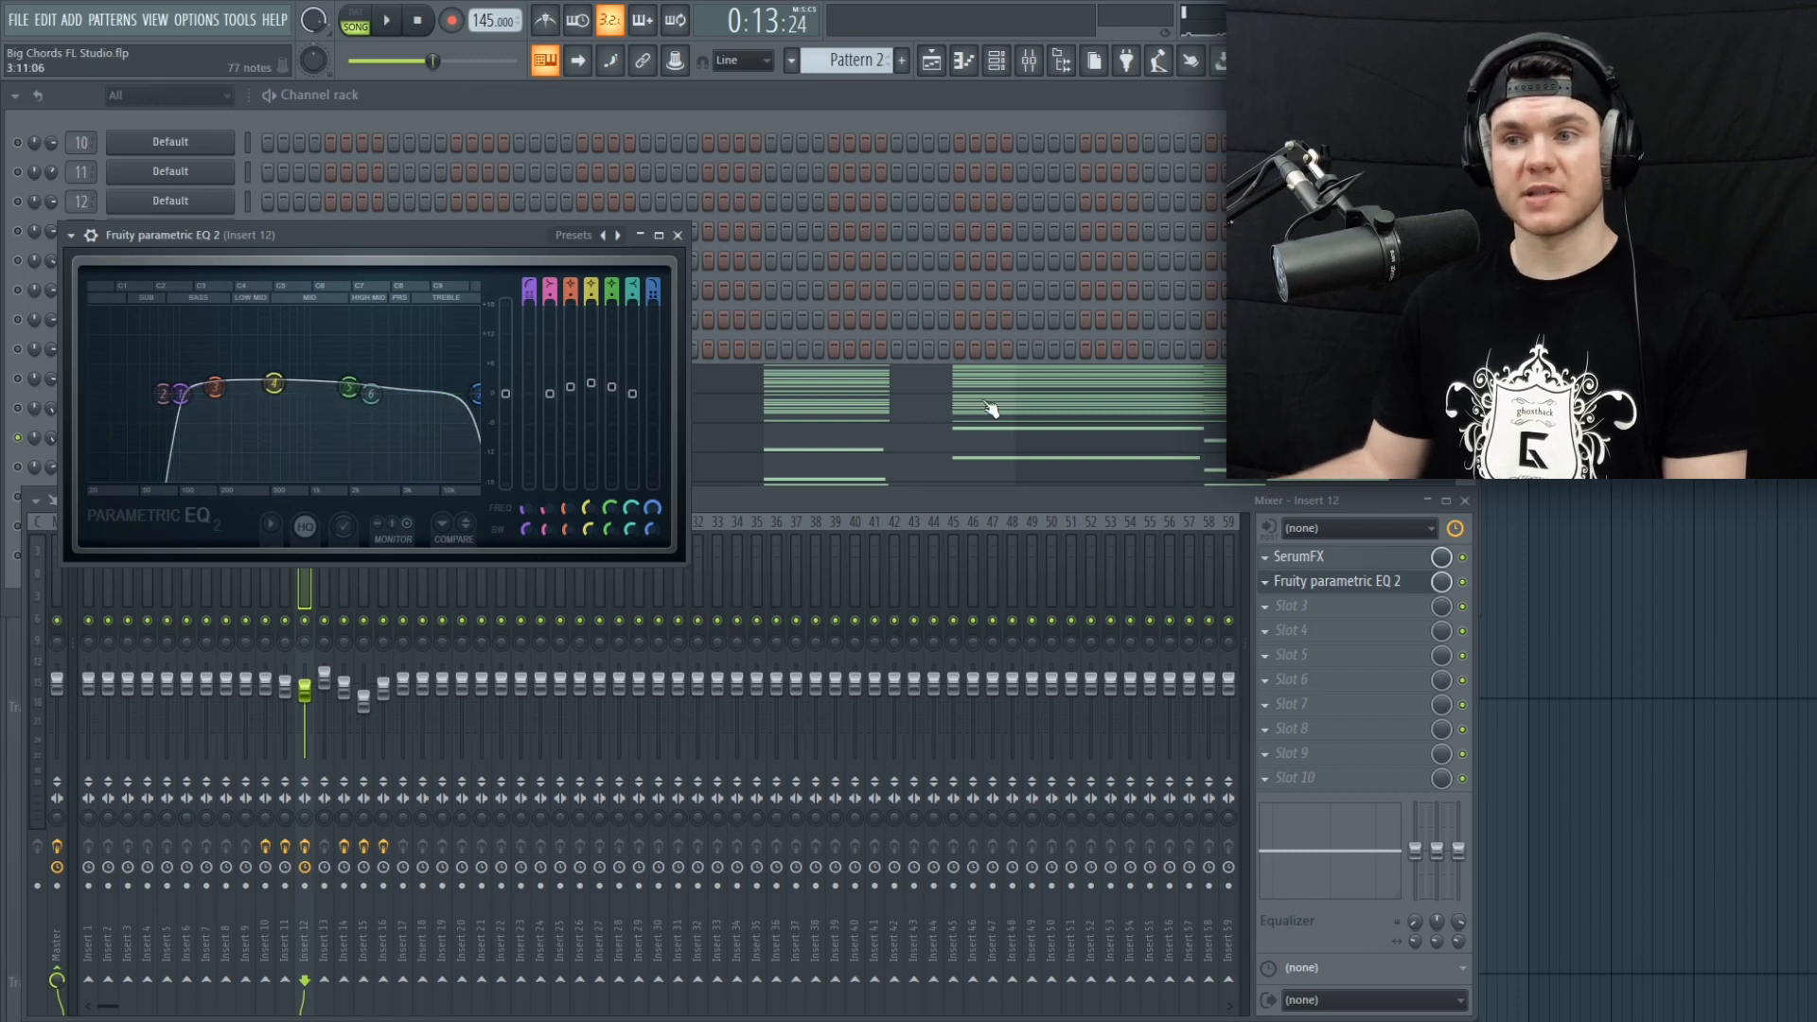
key(space)
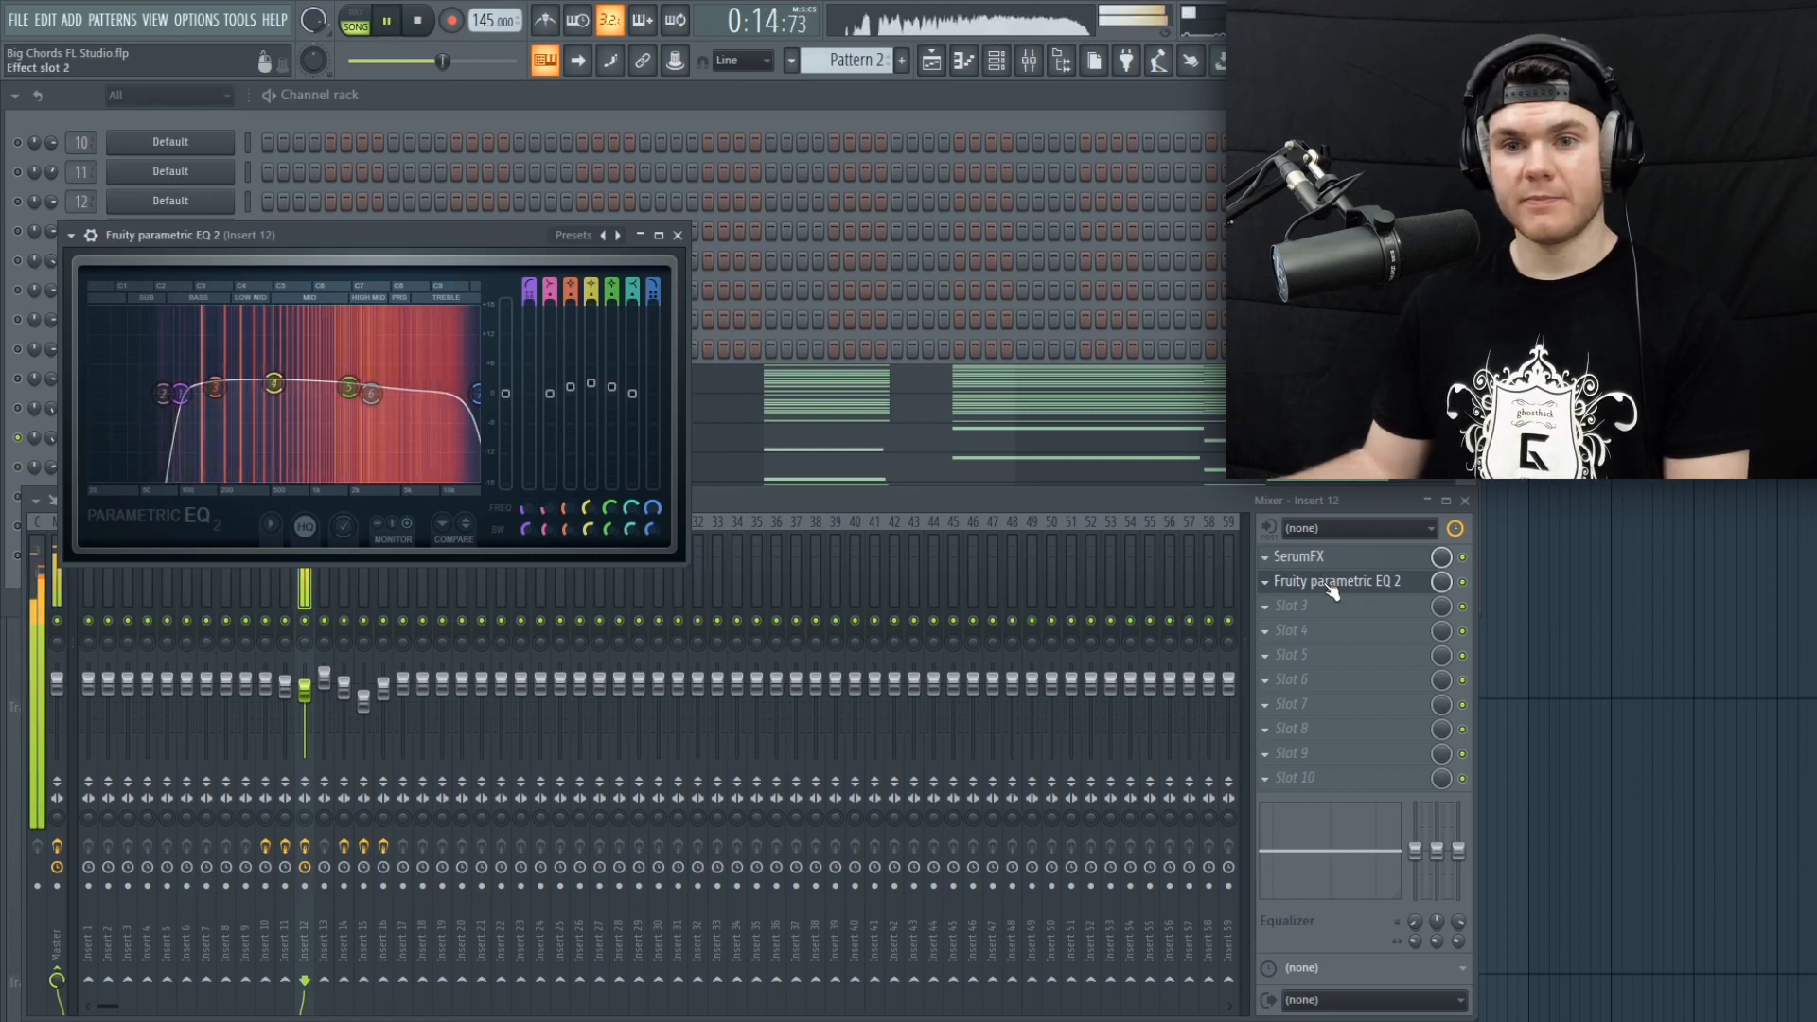
key(space)
click(1333, 583)
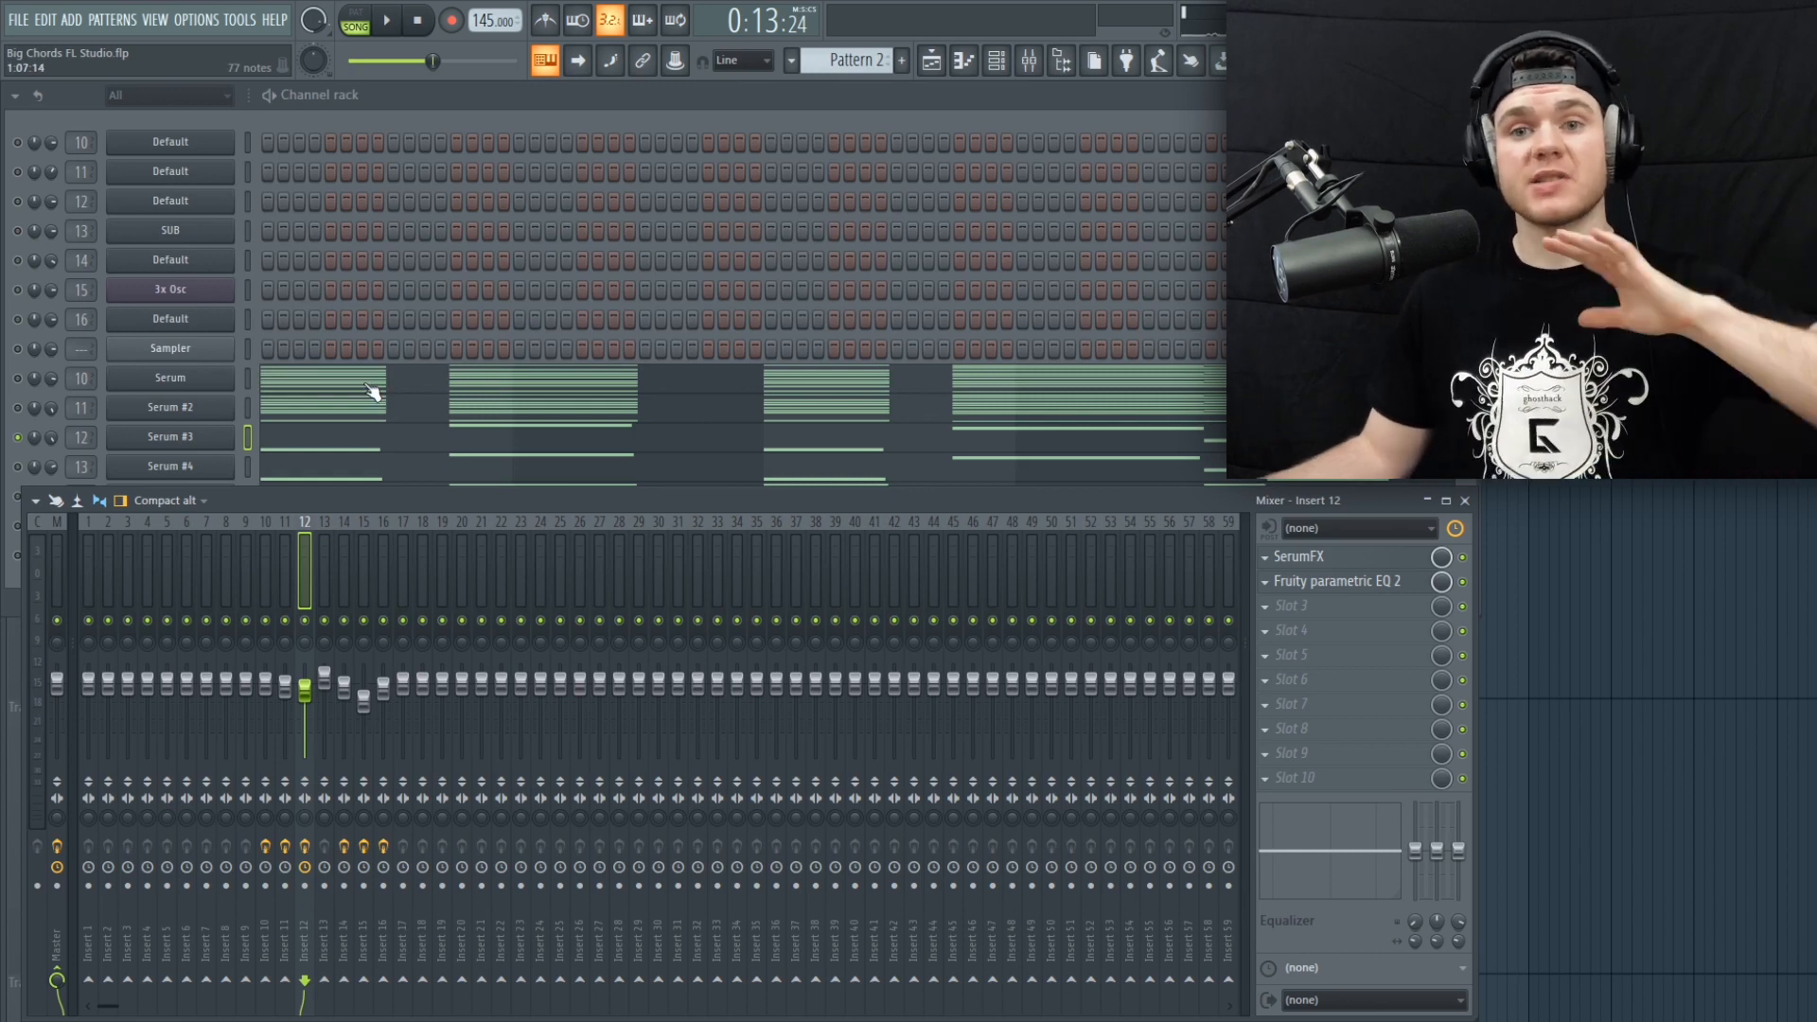
Step: Solo and play the Serum #4 layer, and bring its synth fully into view
click(205, 471)
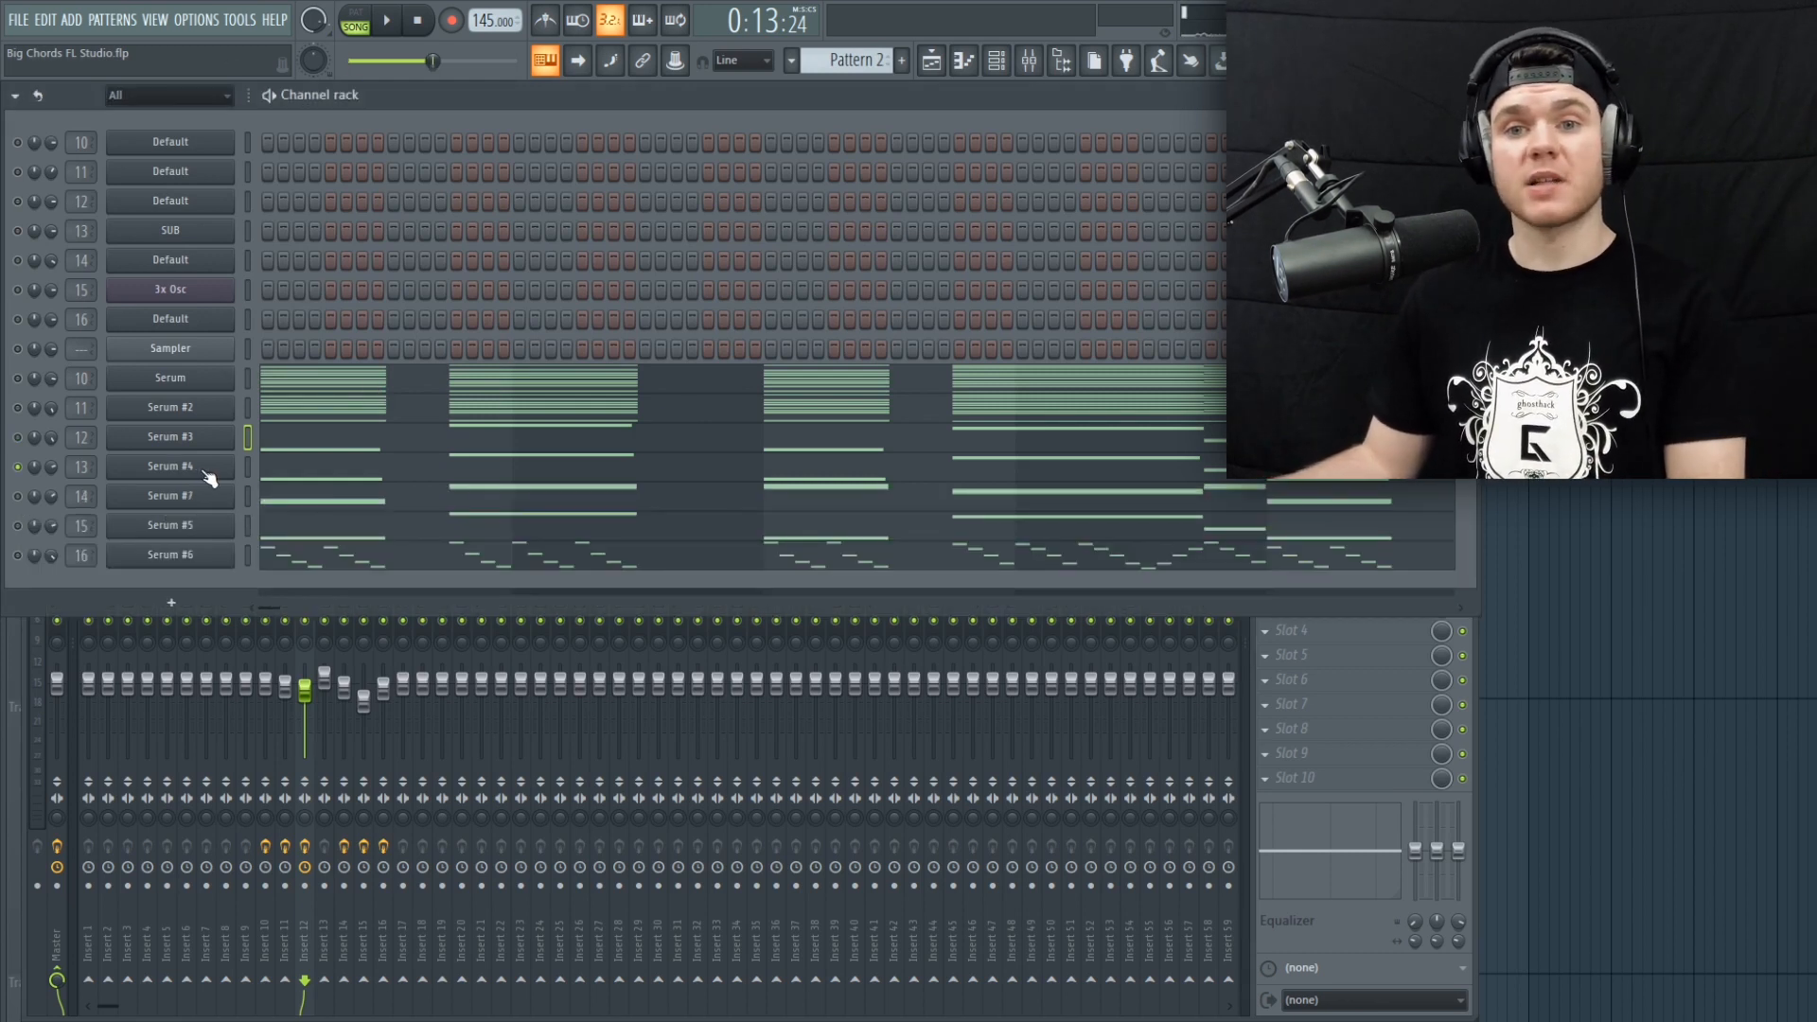
key(space)
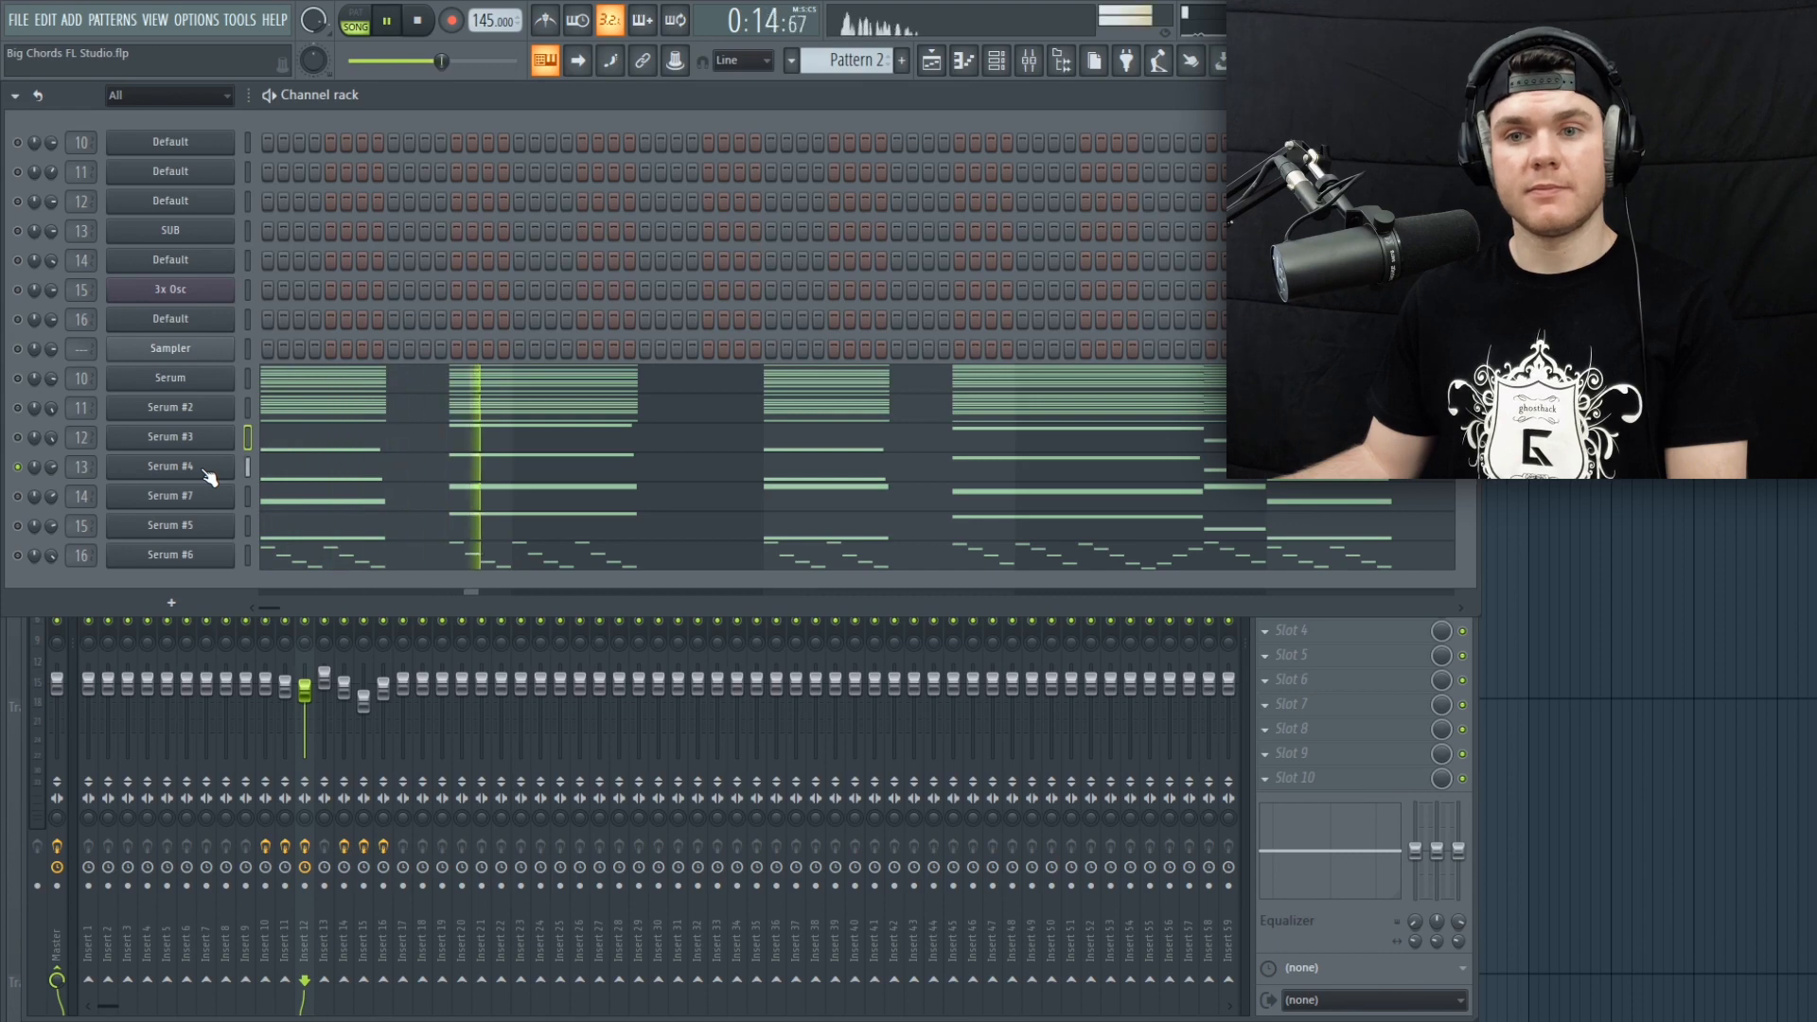
key(space)
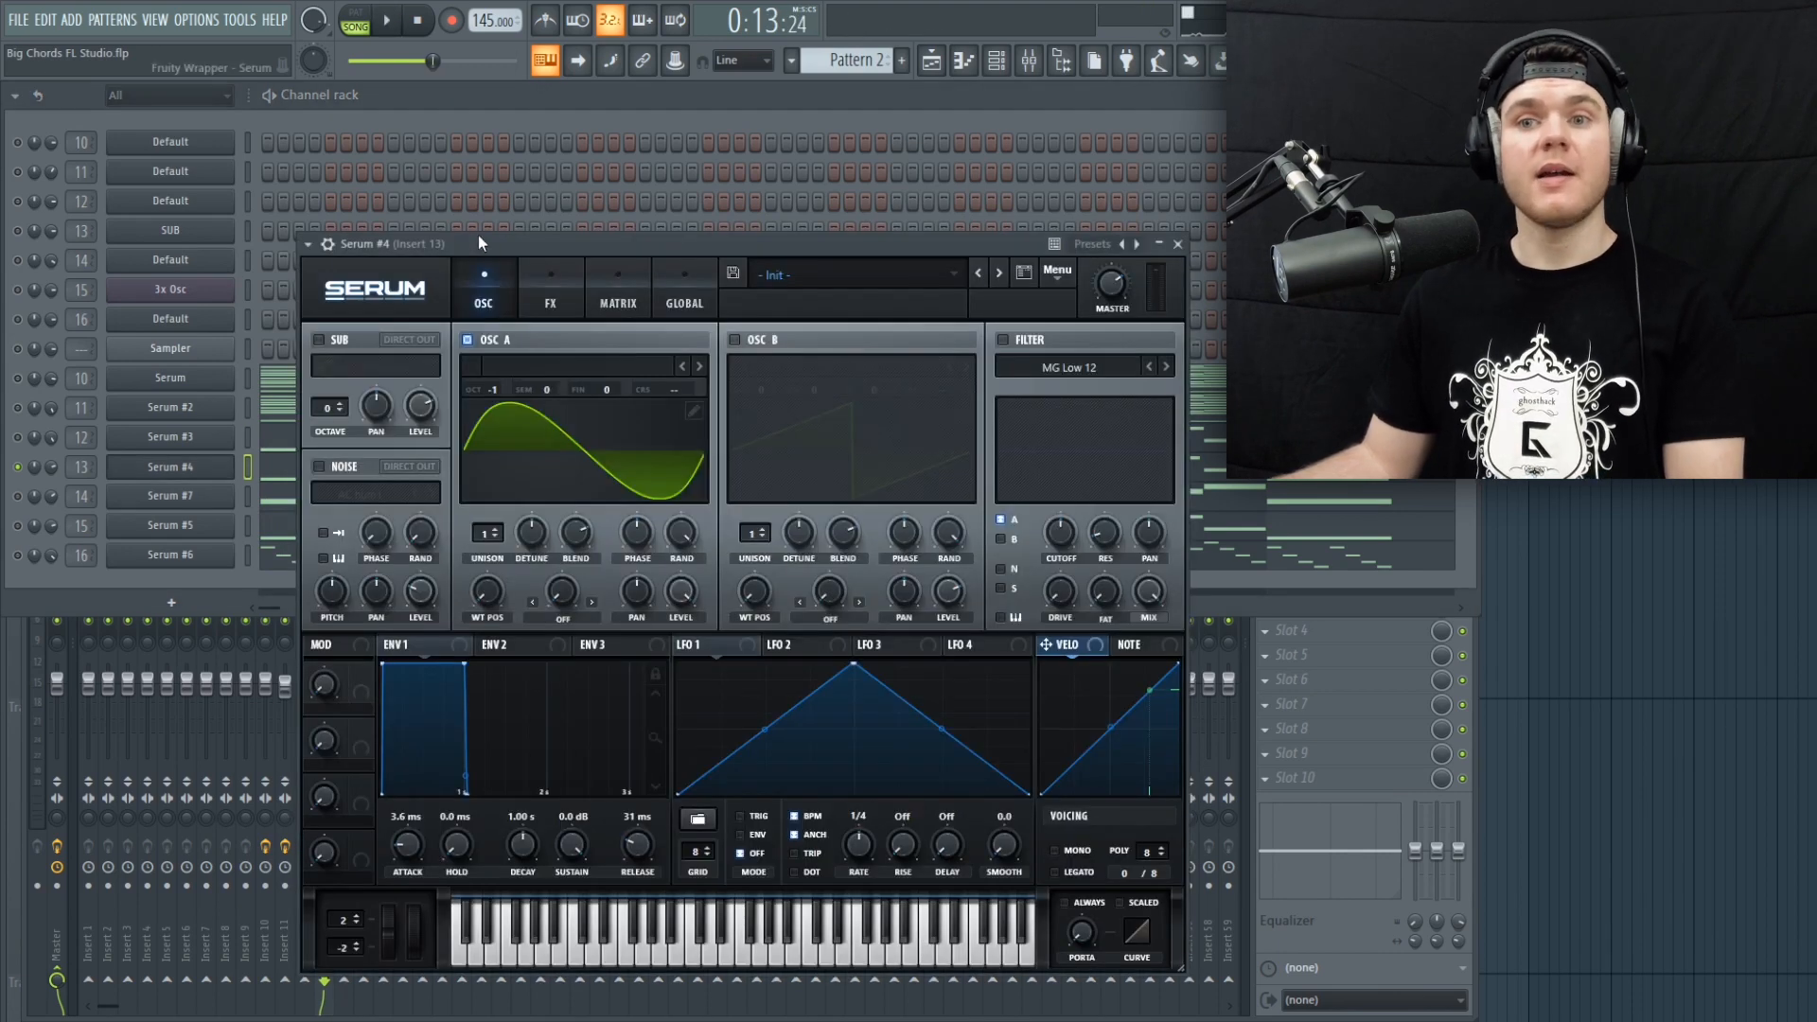
drag(479, 235, 433, 129)
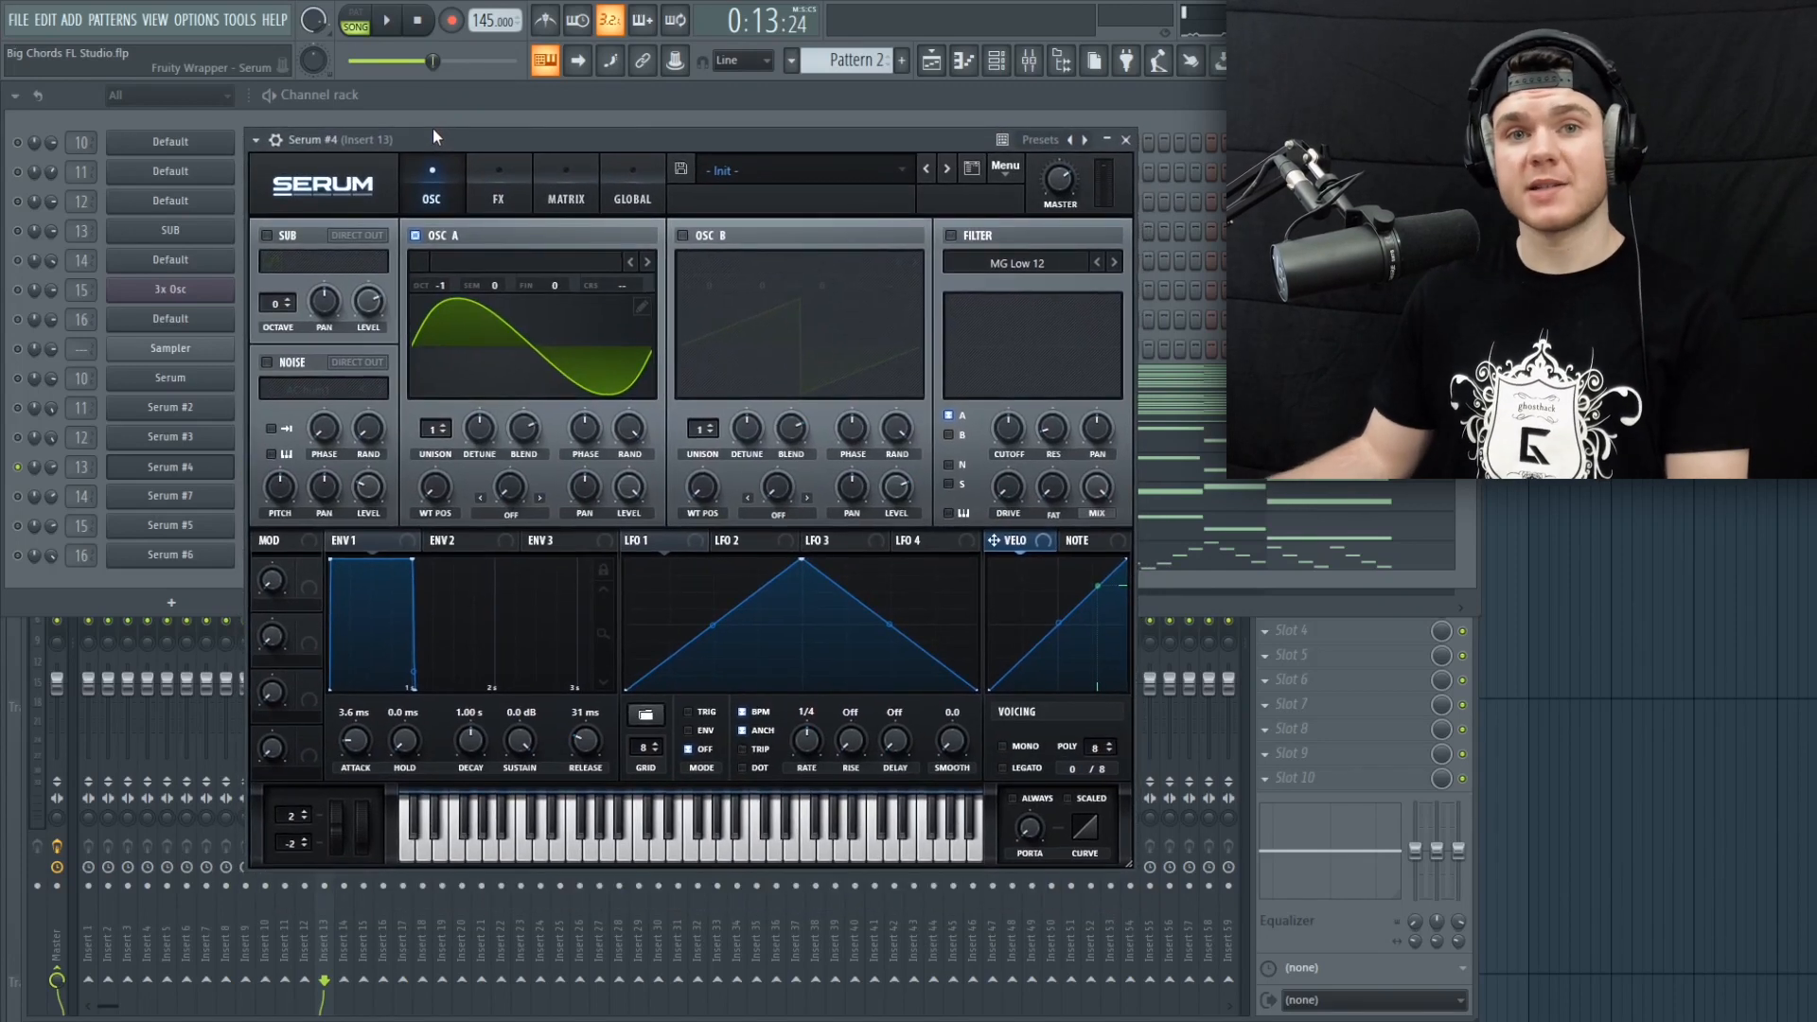
Step: Examine the harmonic bins of Serum #4's oscillator A waveform in the wavetable editor, and close the editor
click(638, 314)
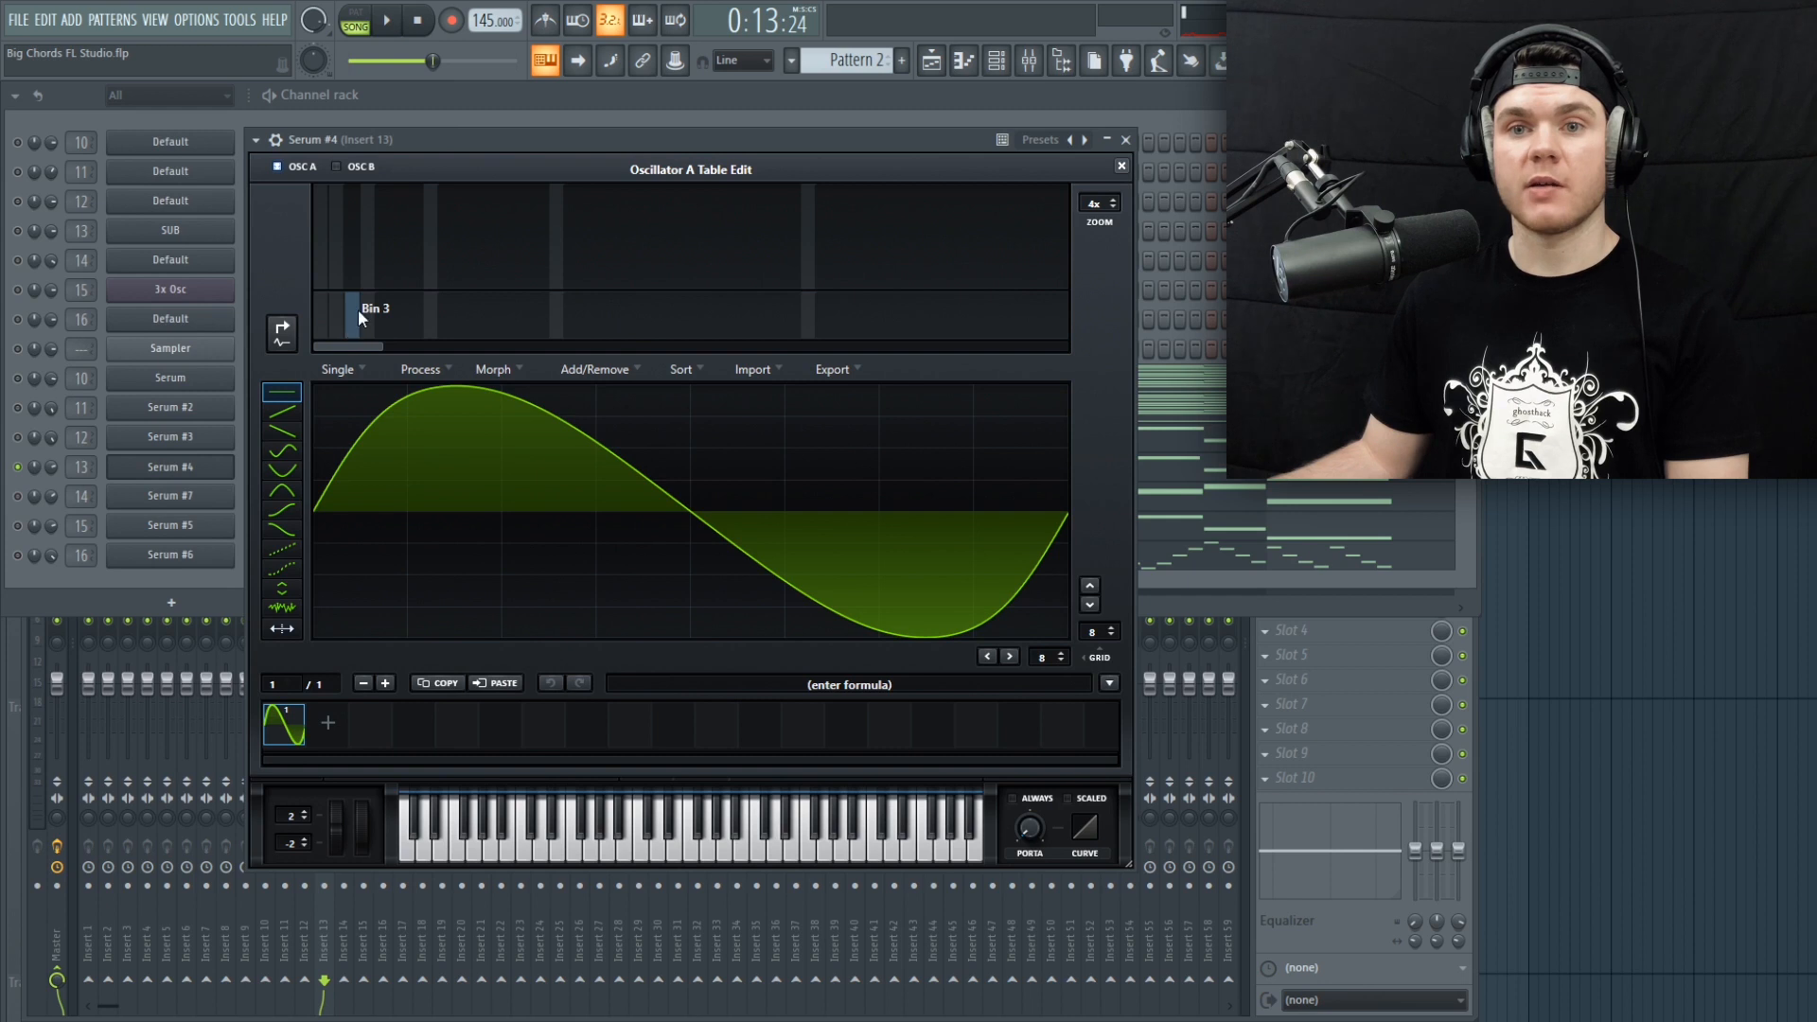
click(280, 329)
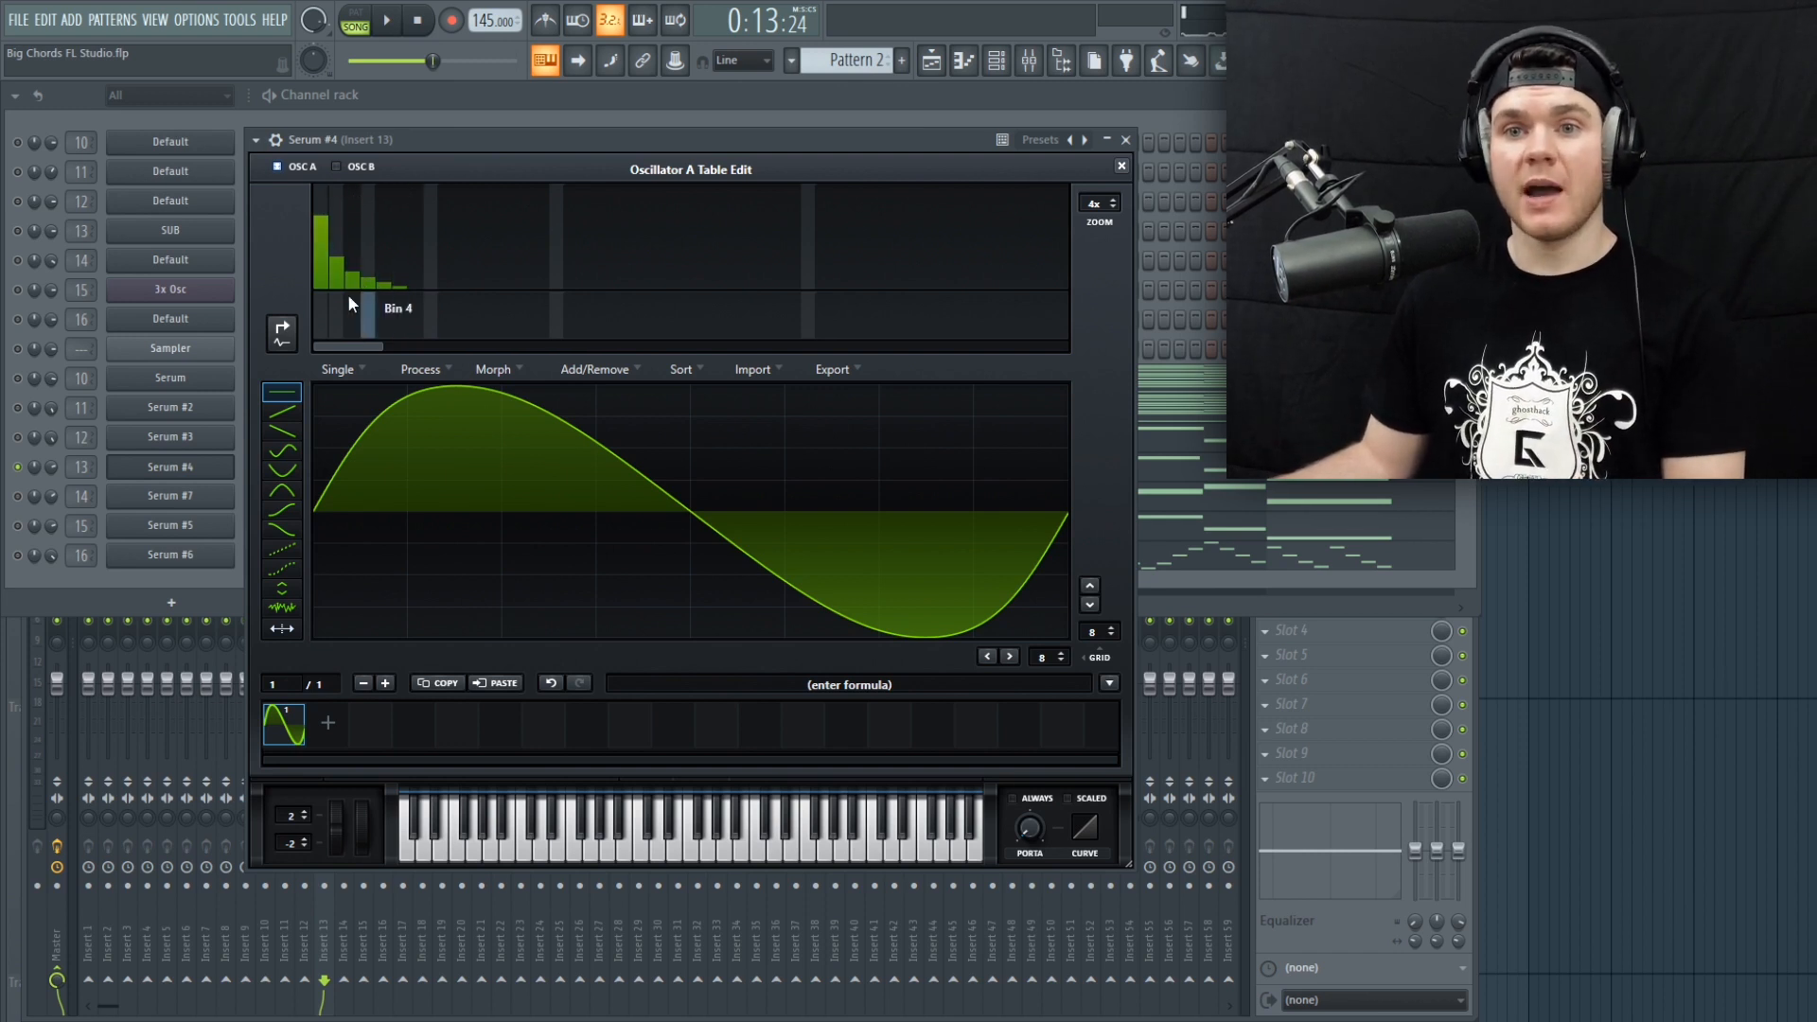
click(1122, 166)
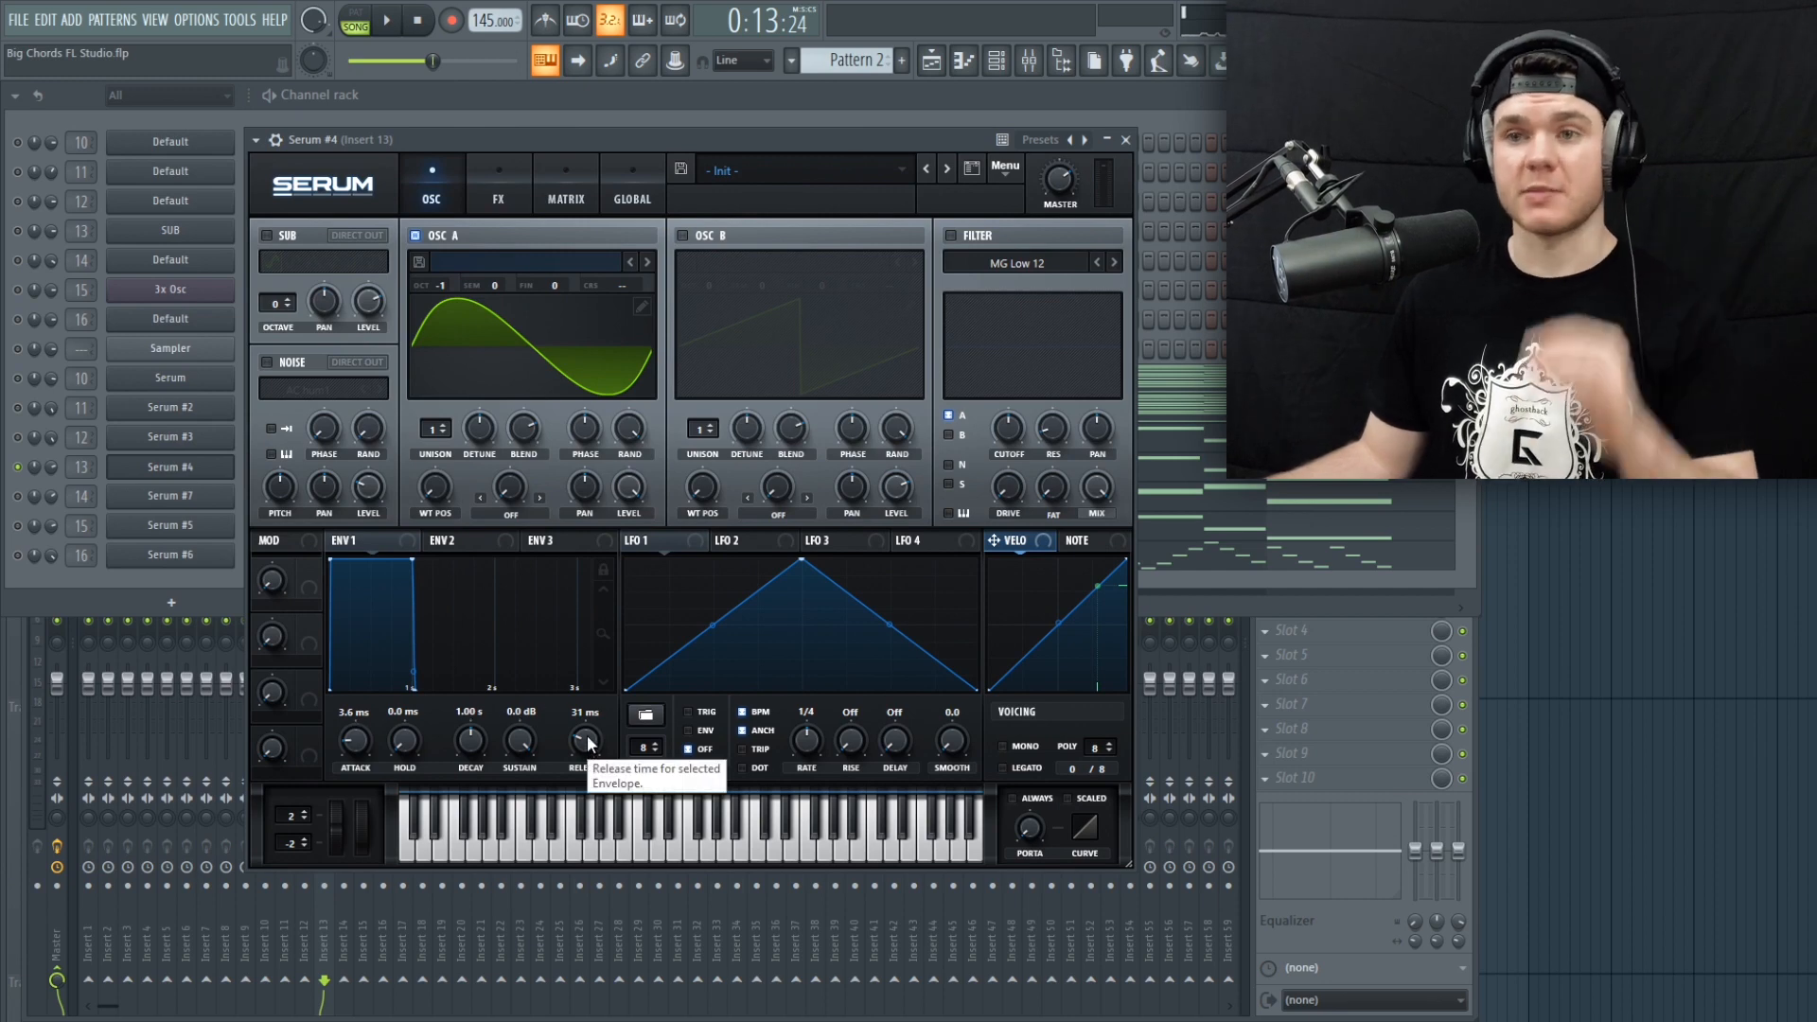
Step: Close the Serum #4 synth and audition the Serum #3 and Serum #4 layers together
click(1127, 140)
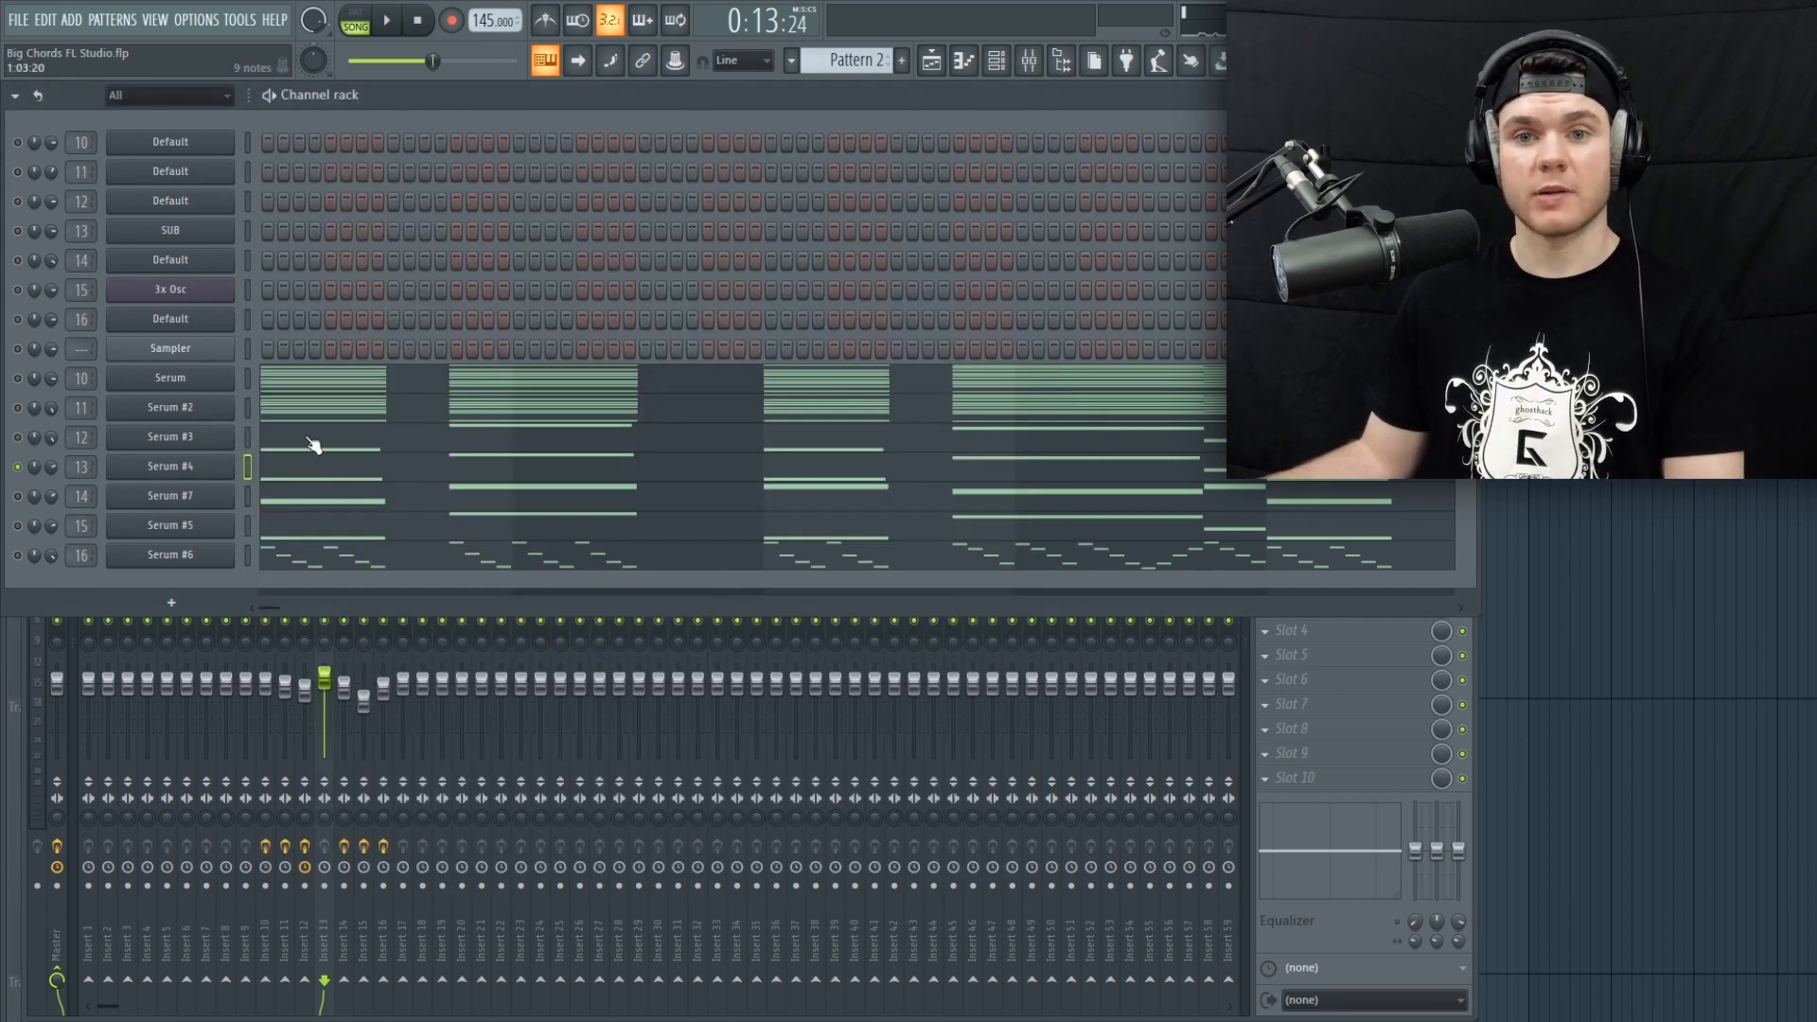
key(space)
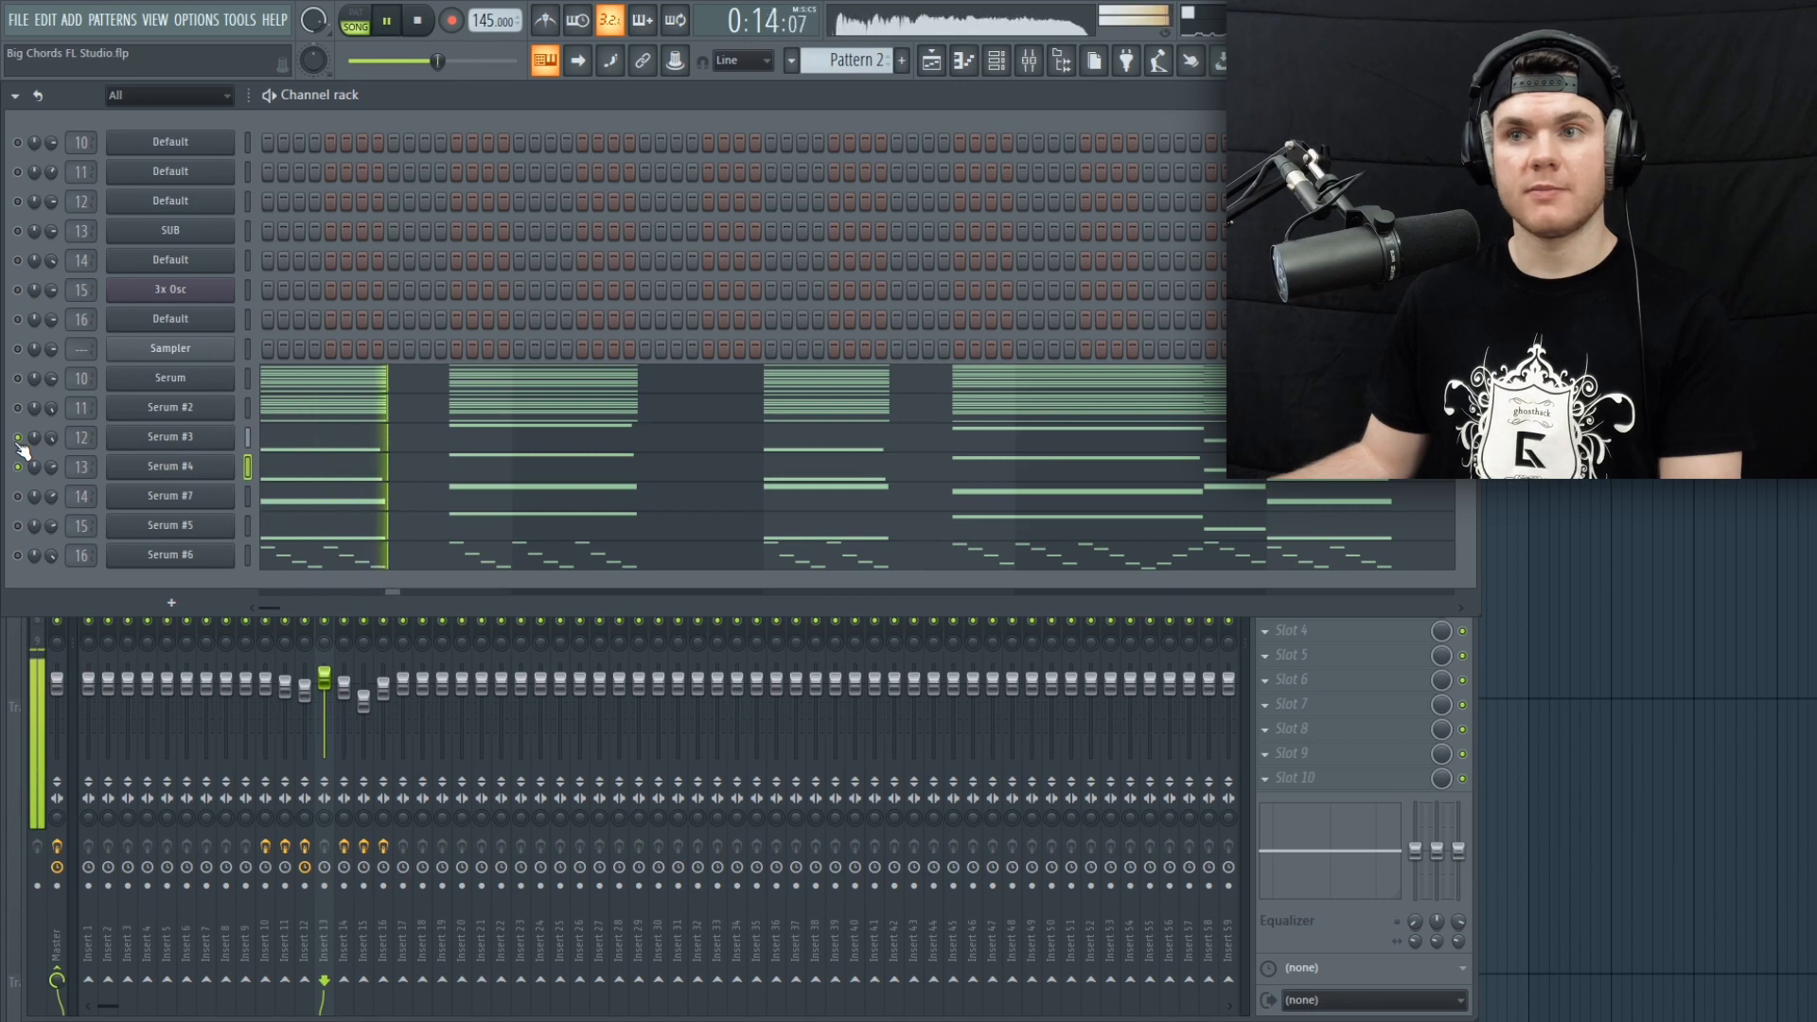
key(space)
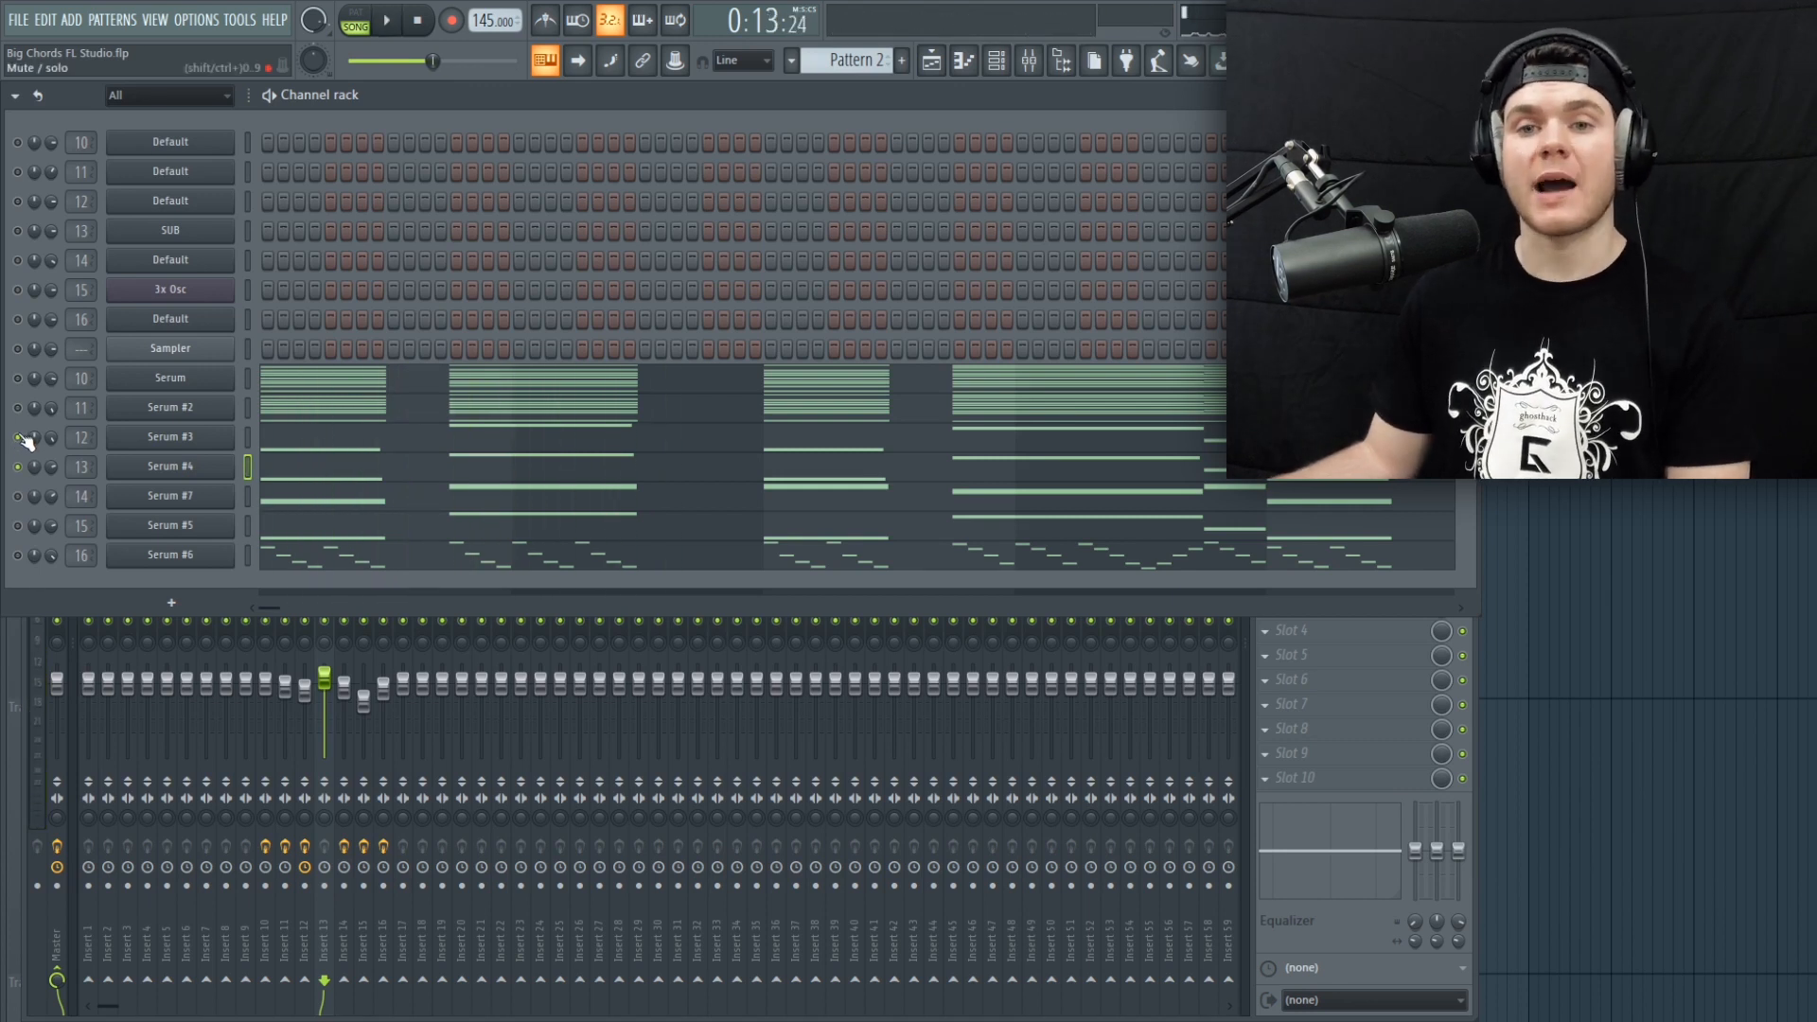
Step: Solo and play the Serum #7 layer, and examine the LFO 1 modulation on oscillator A's fine pitch in its synth
click(18, 496)
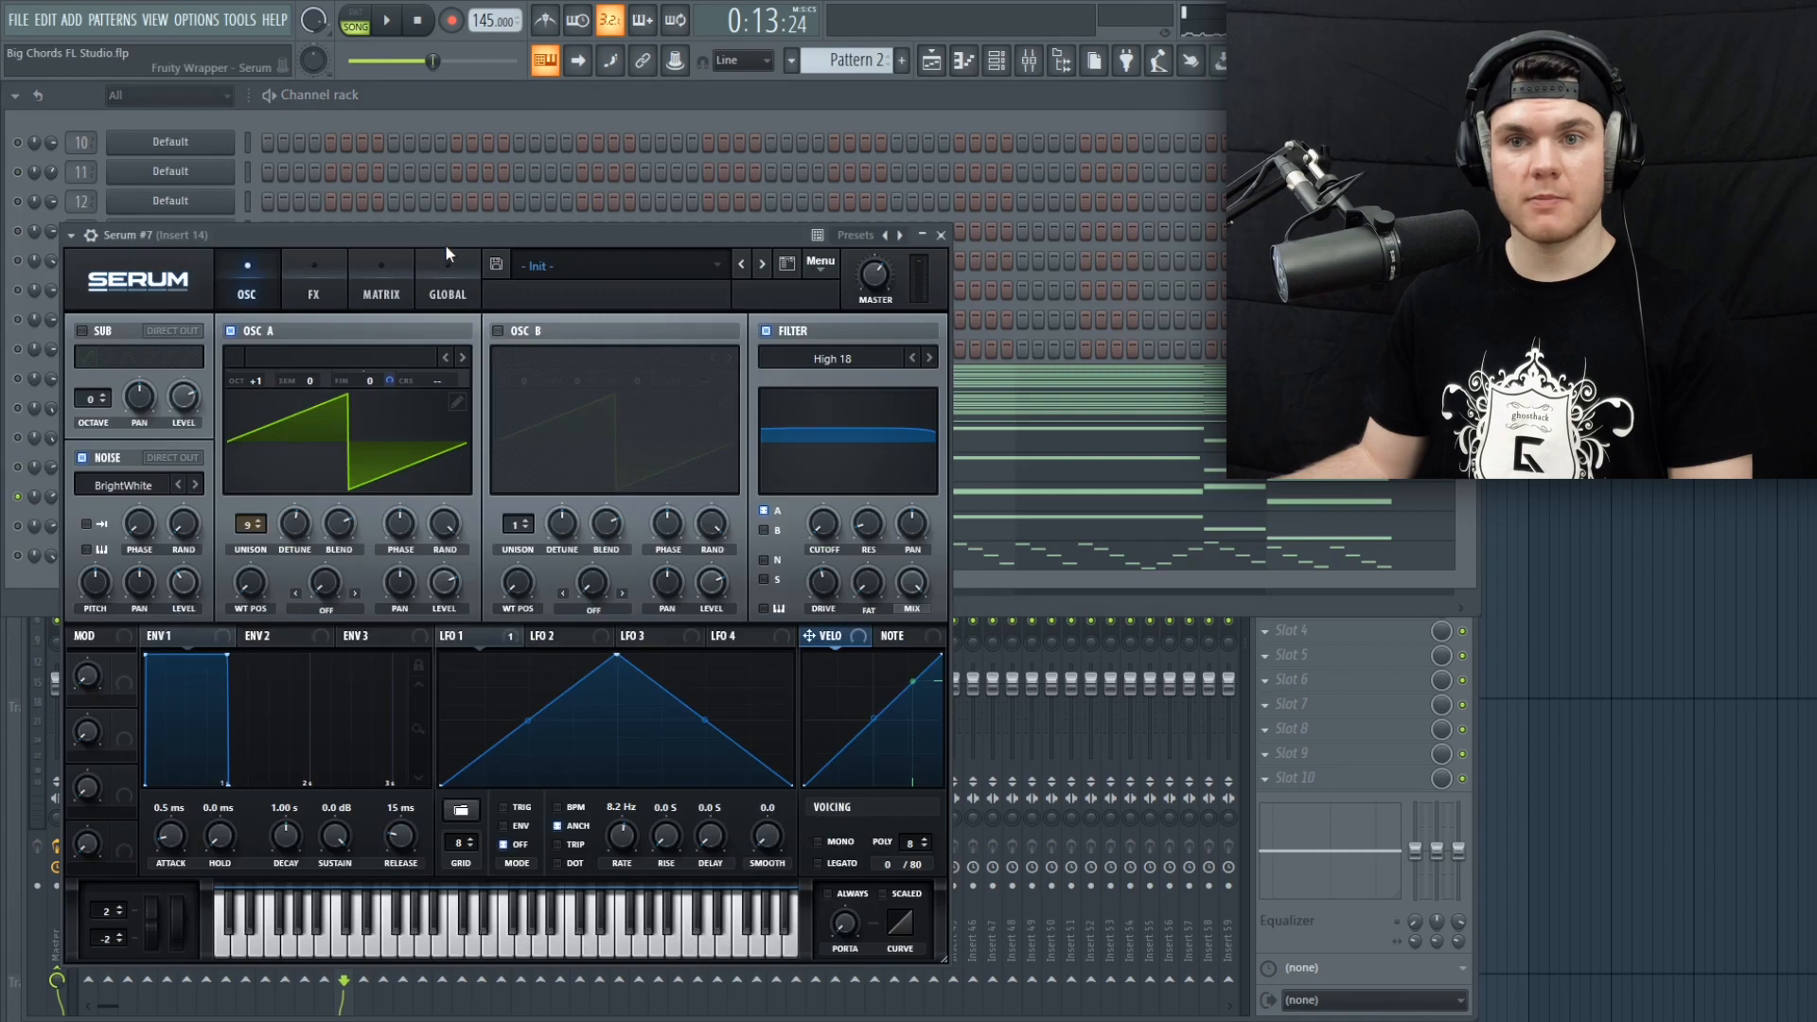
key(space)
drag(445, 232, 726, 173)
key(space)
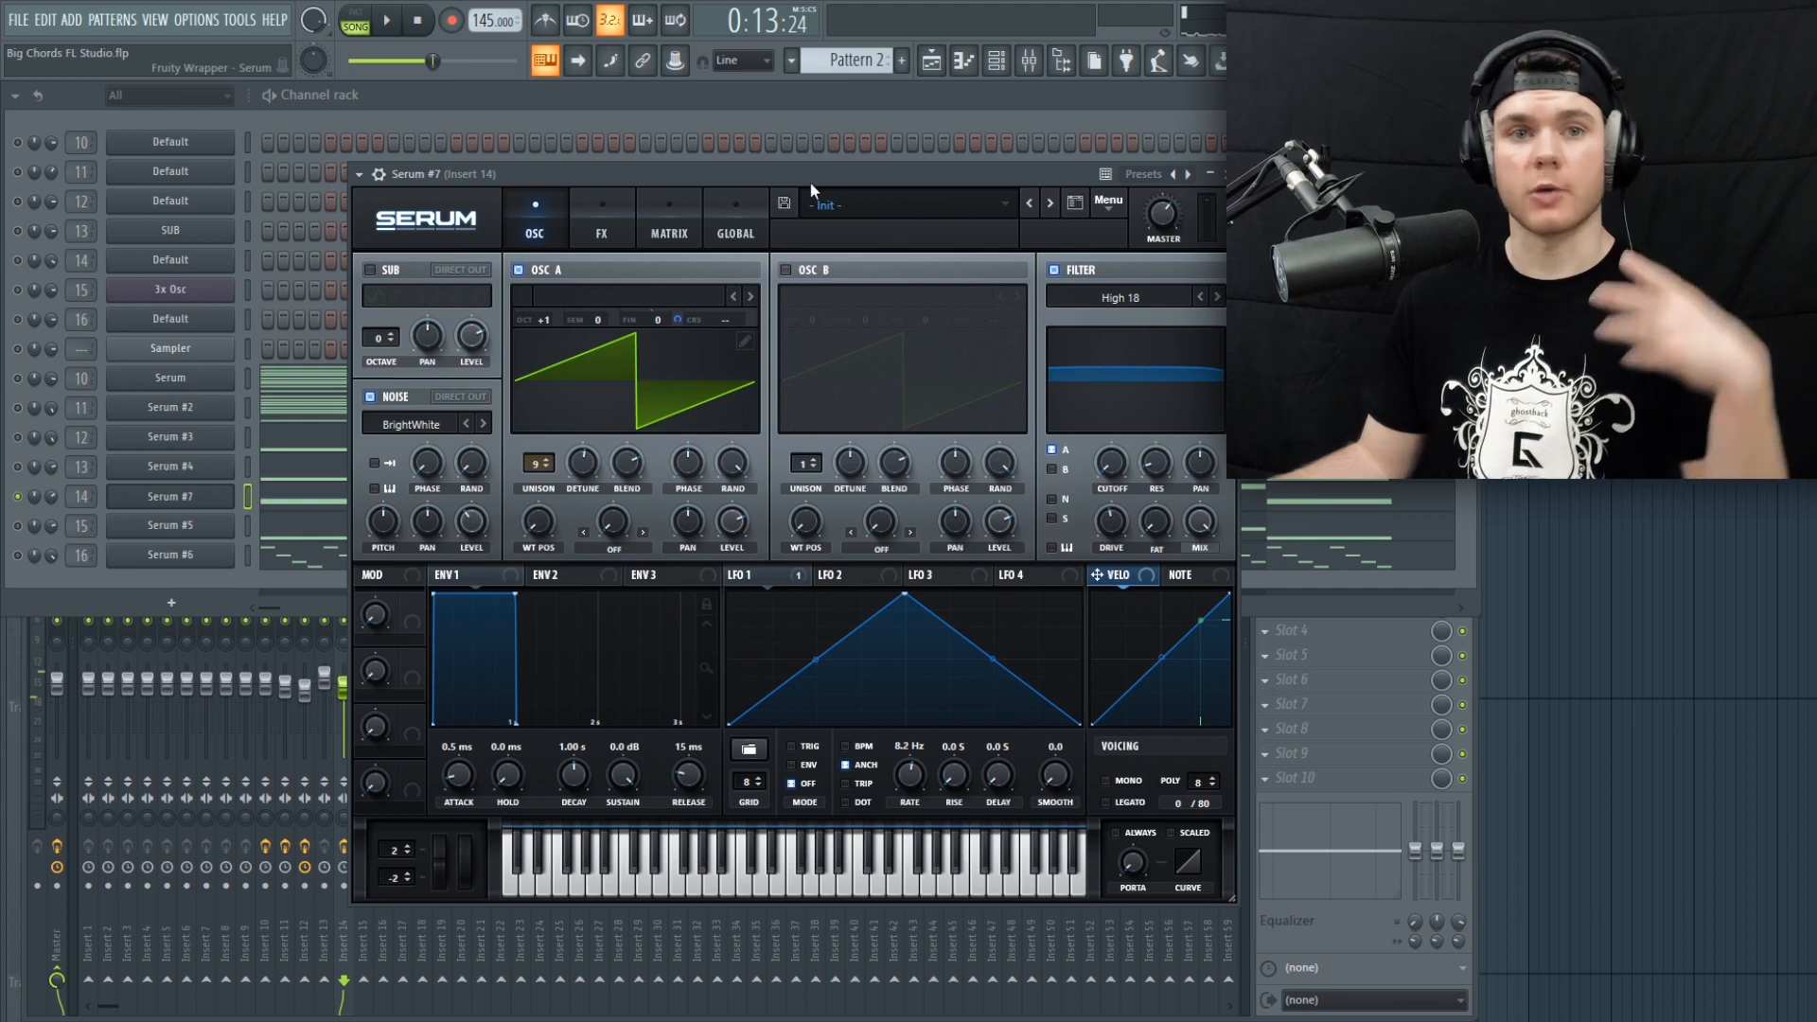
drag(810, 183, 709, 163)
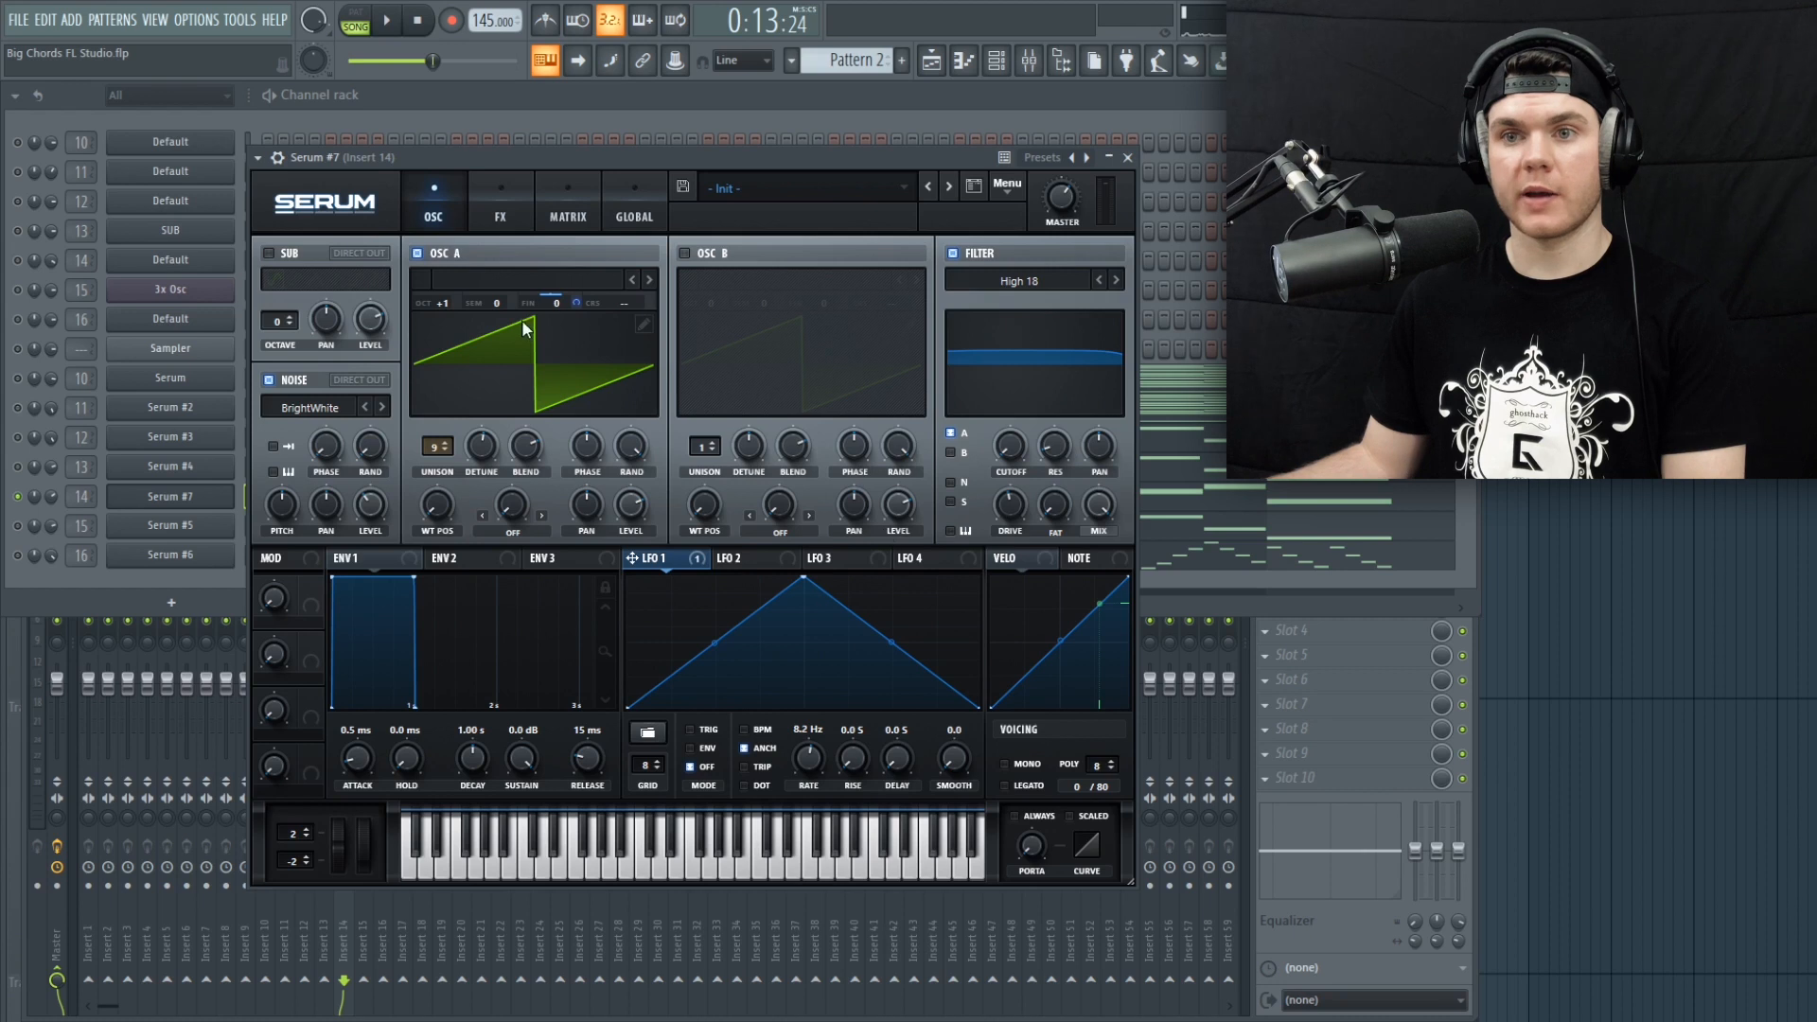
right_click(556, 311)
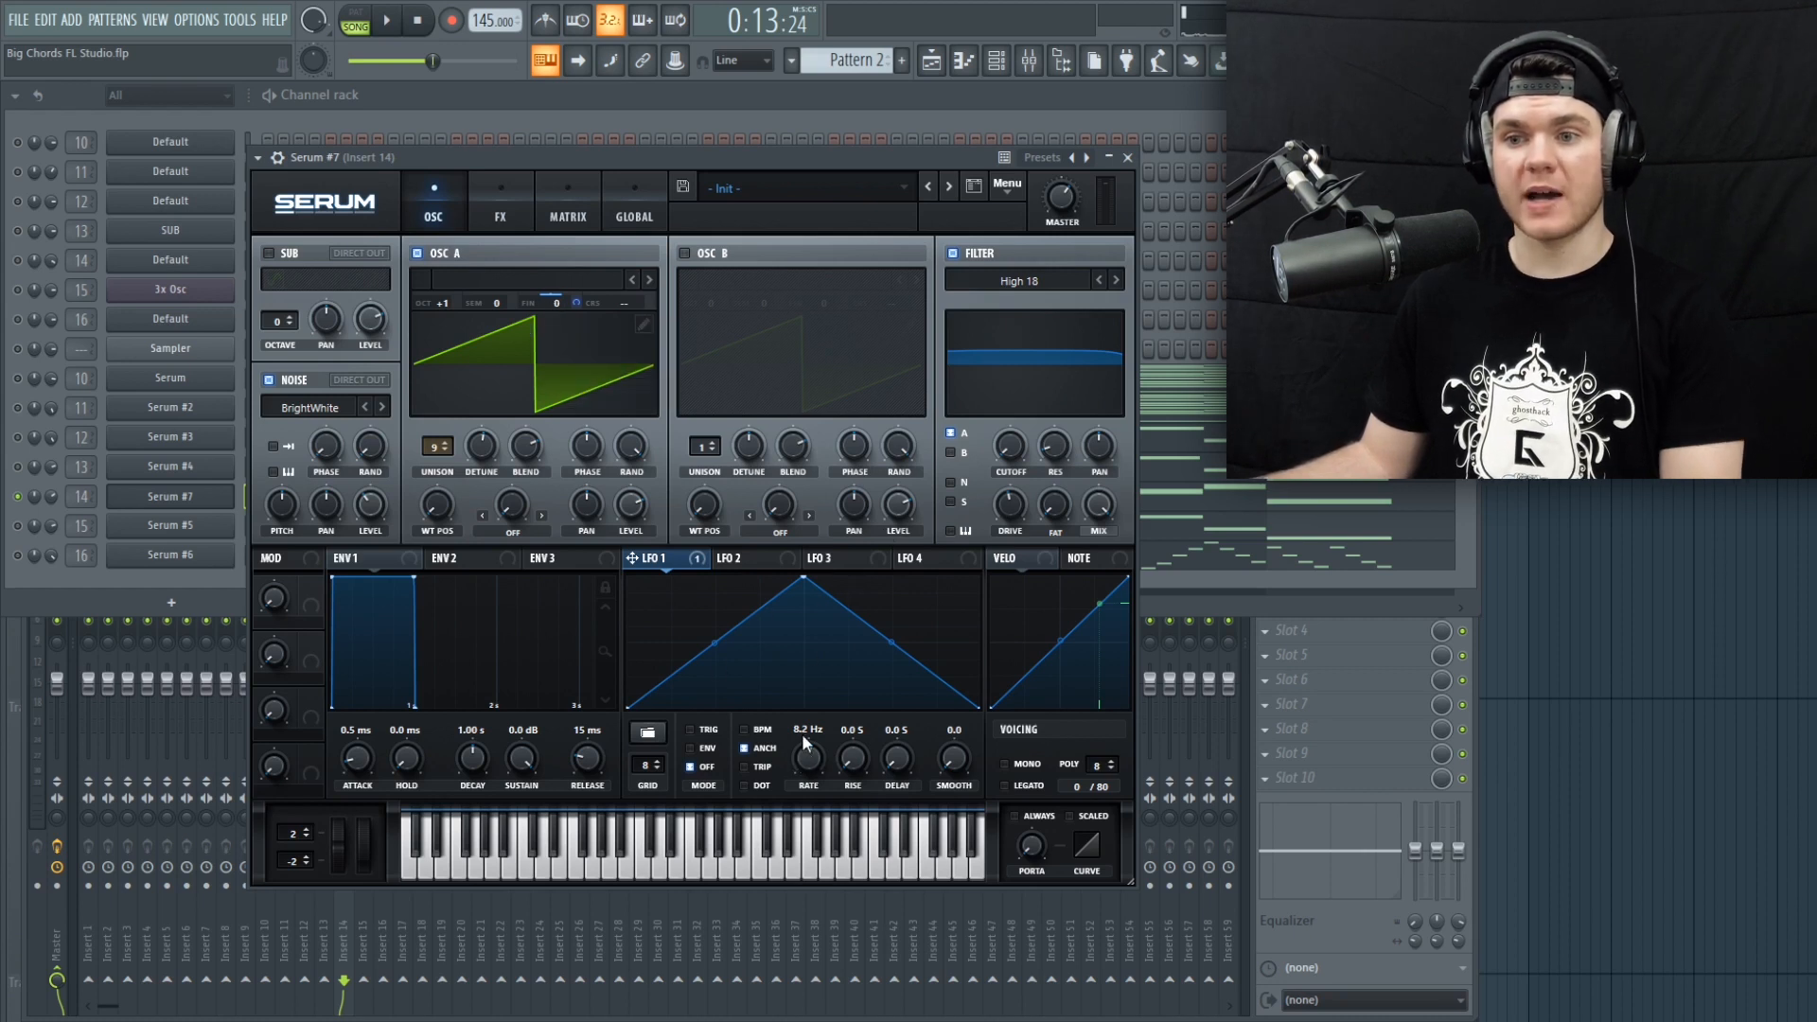
Step: Audition the Serum #7 layer, check the effects page of its synth, and close the synth
key(space)
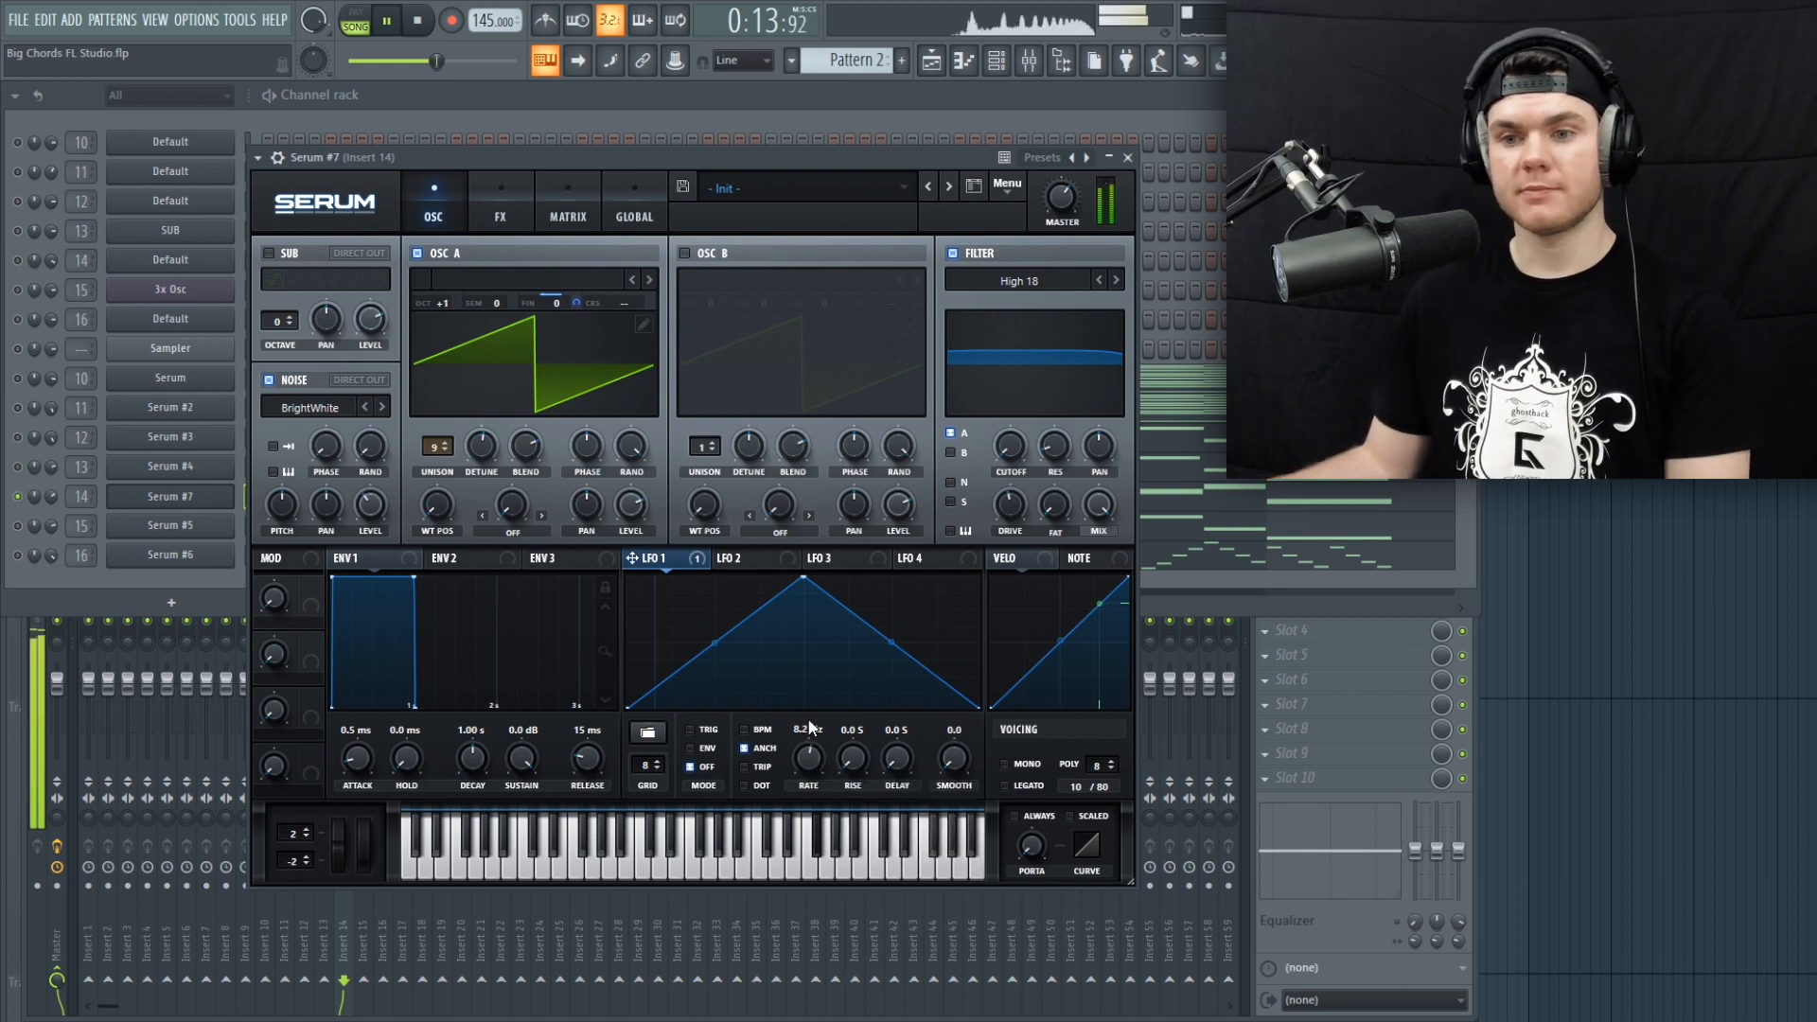
key(space)
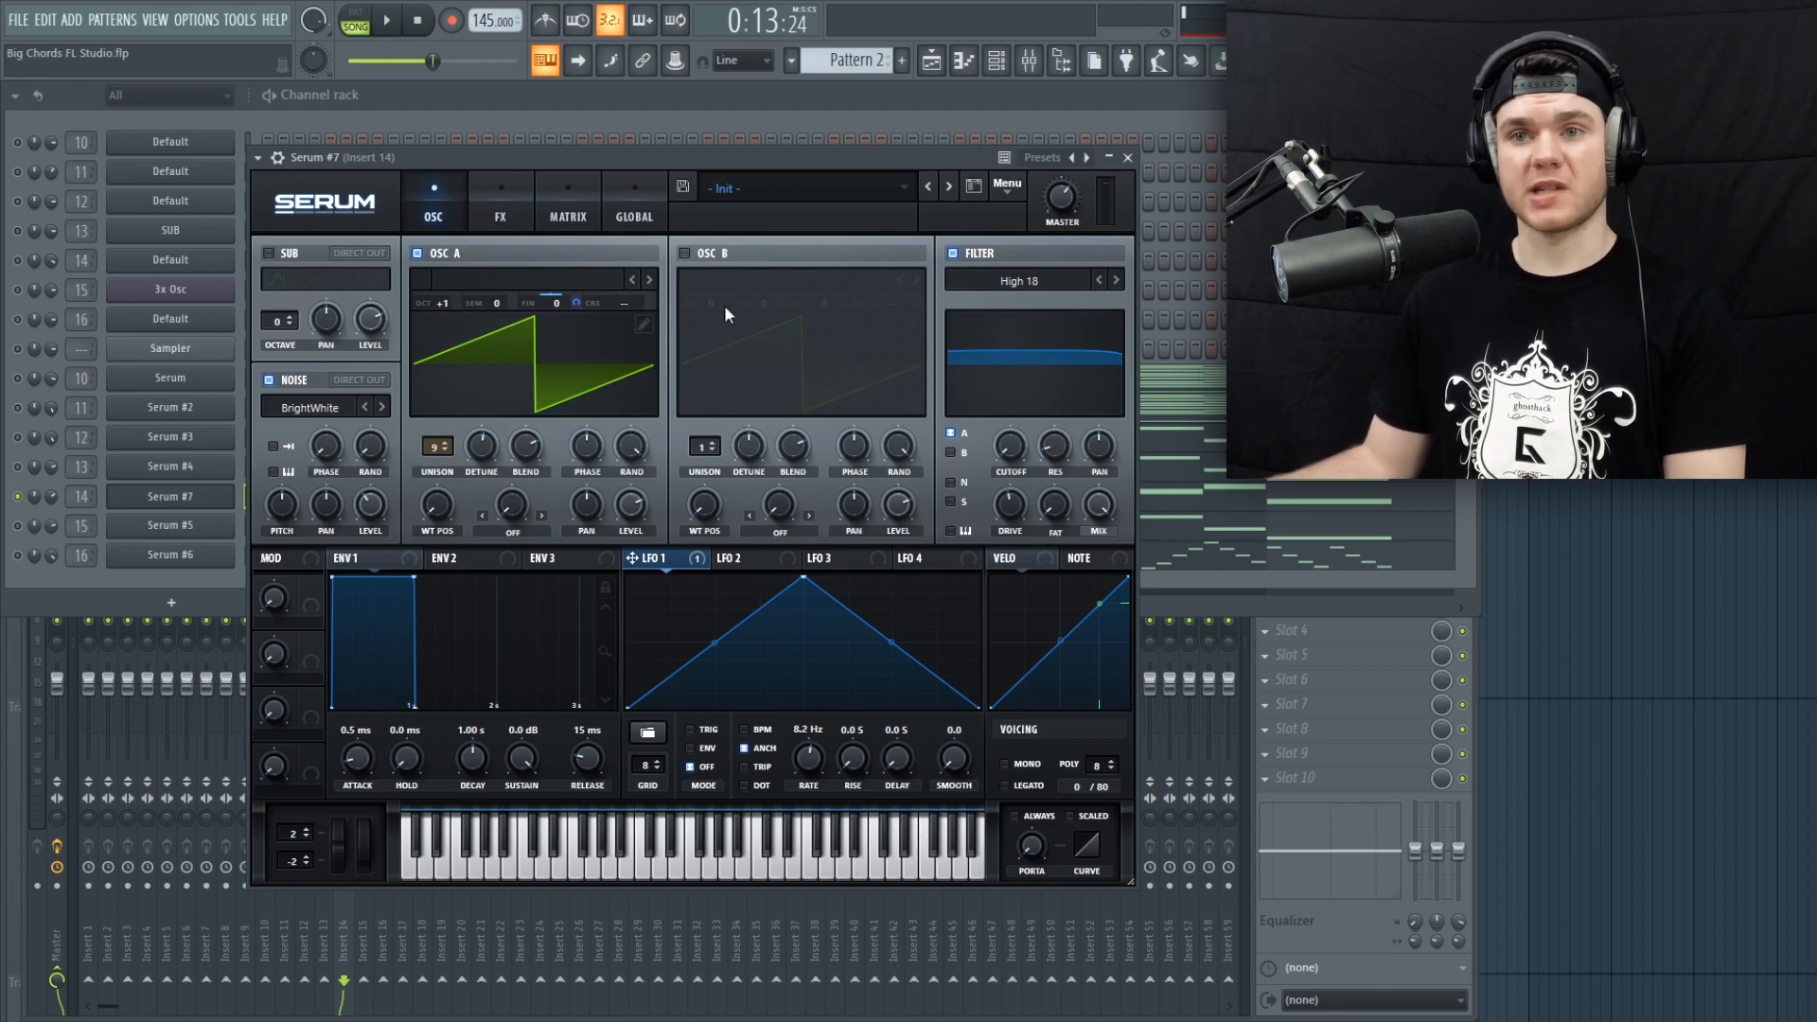
click(498, 202)
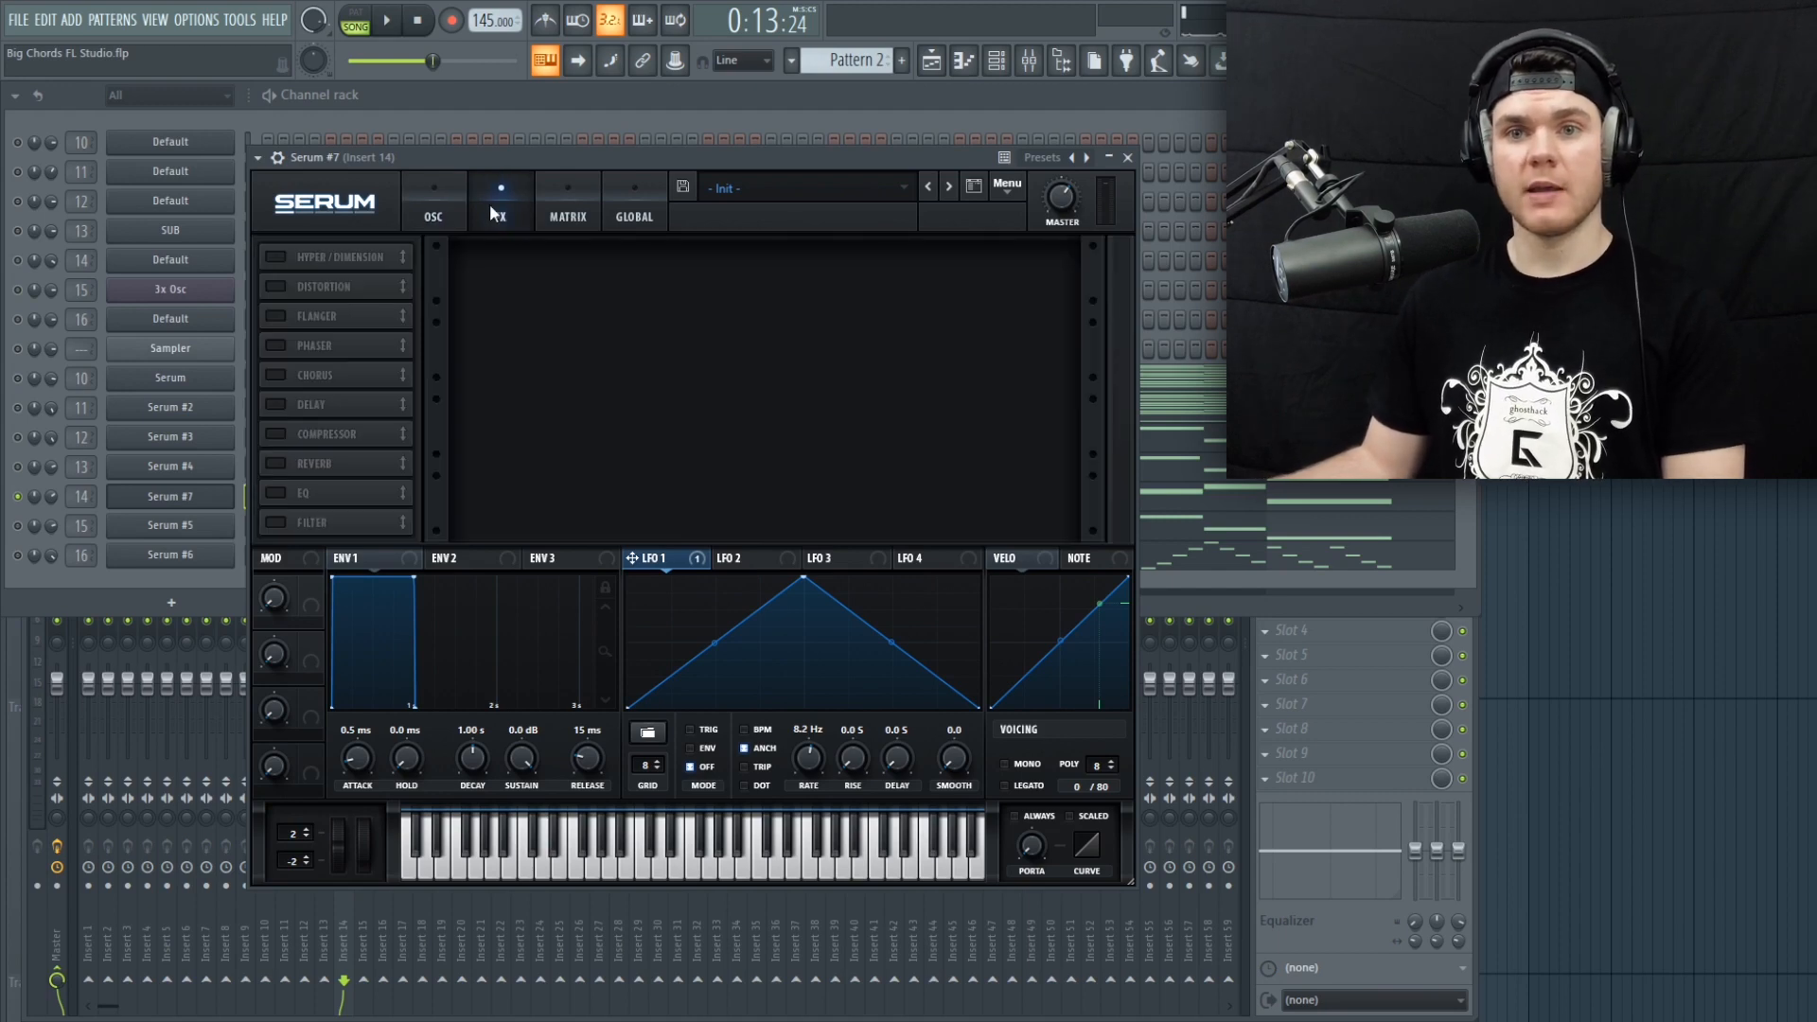
click(430, 200)
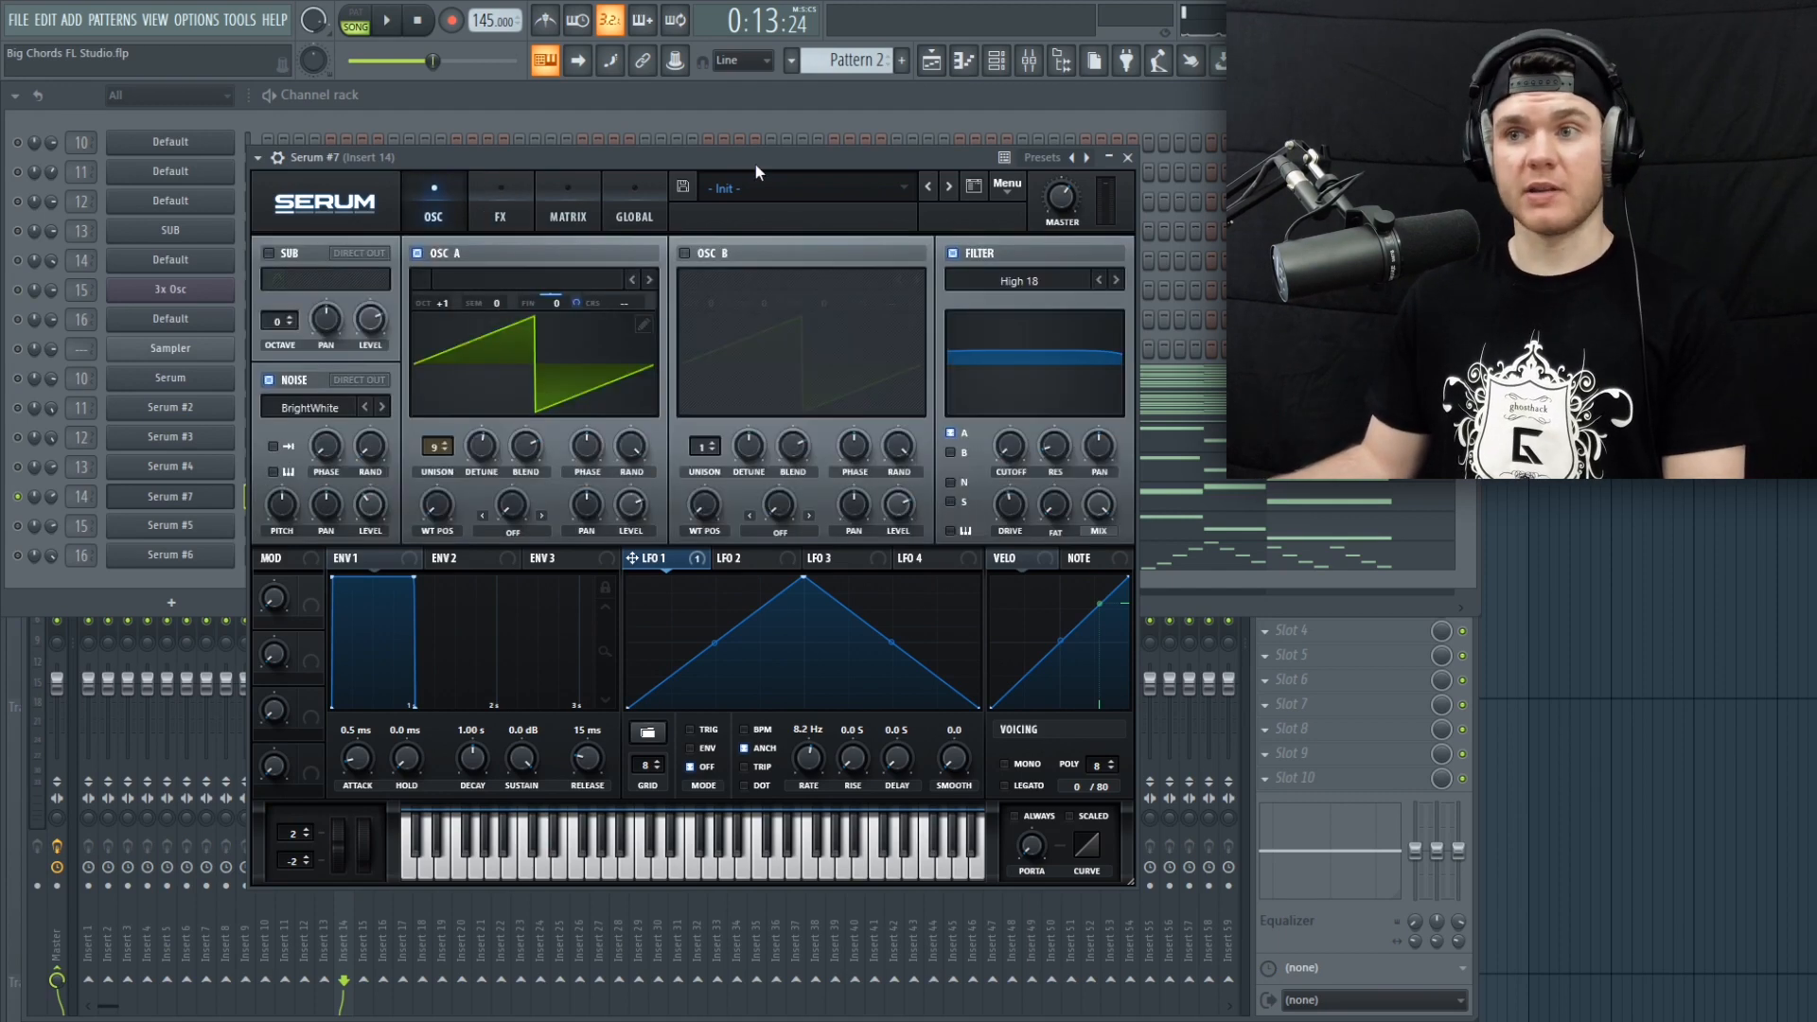
click(1130, 158)
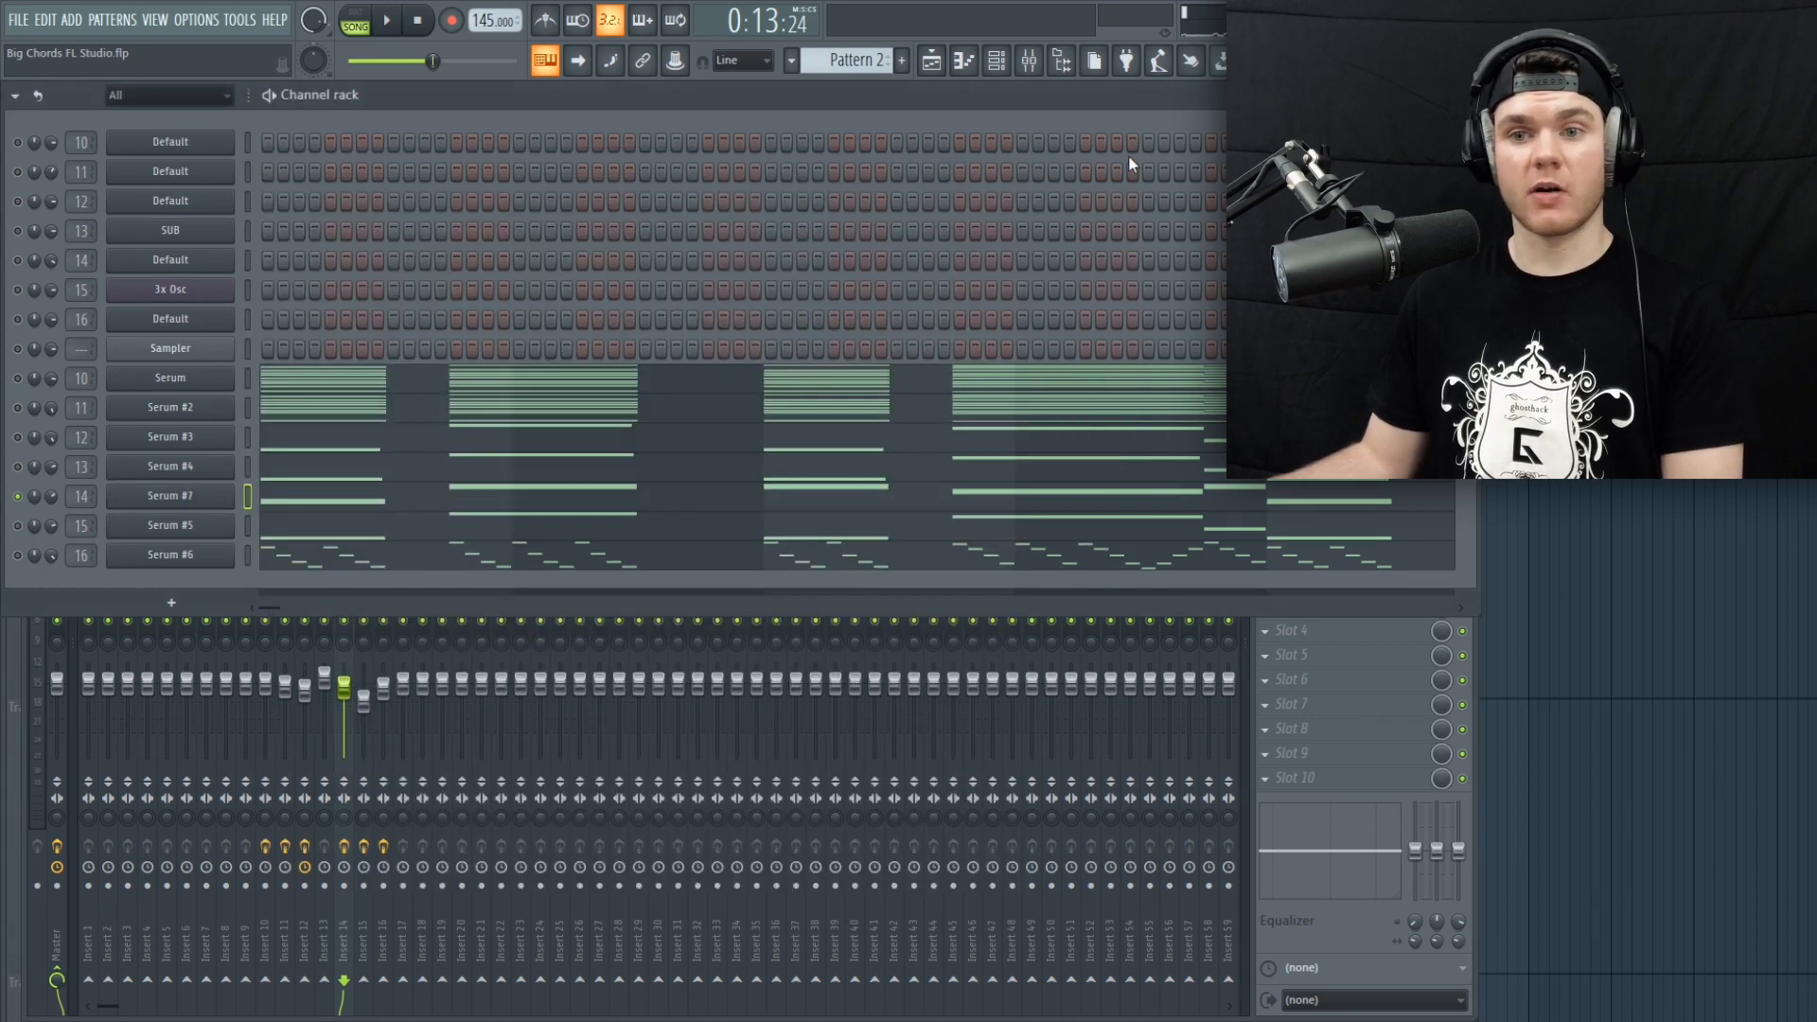
Step: Examine the Fruity parametric EQ 2 curve on mixer Insert 14 during playback, and close the equalizer
click(348, 650)
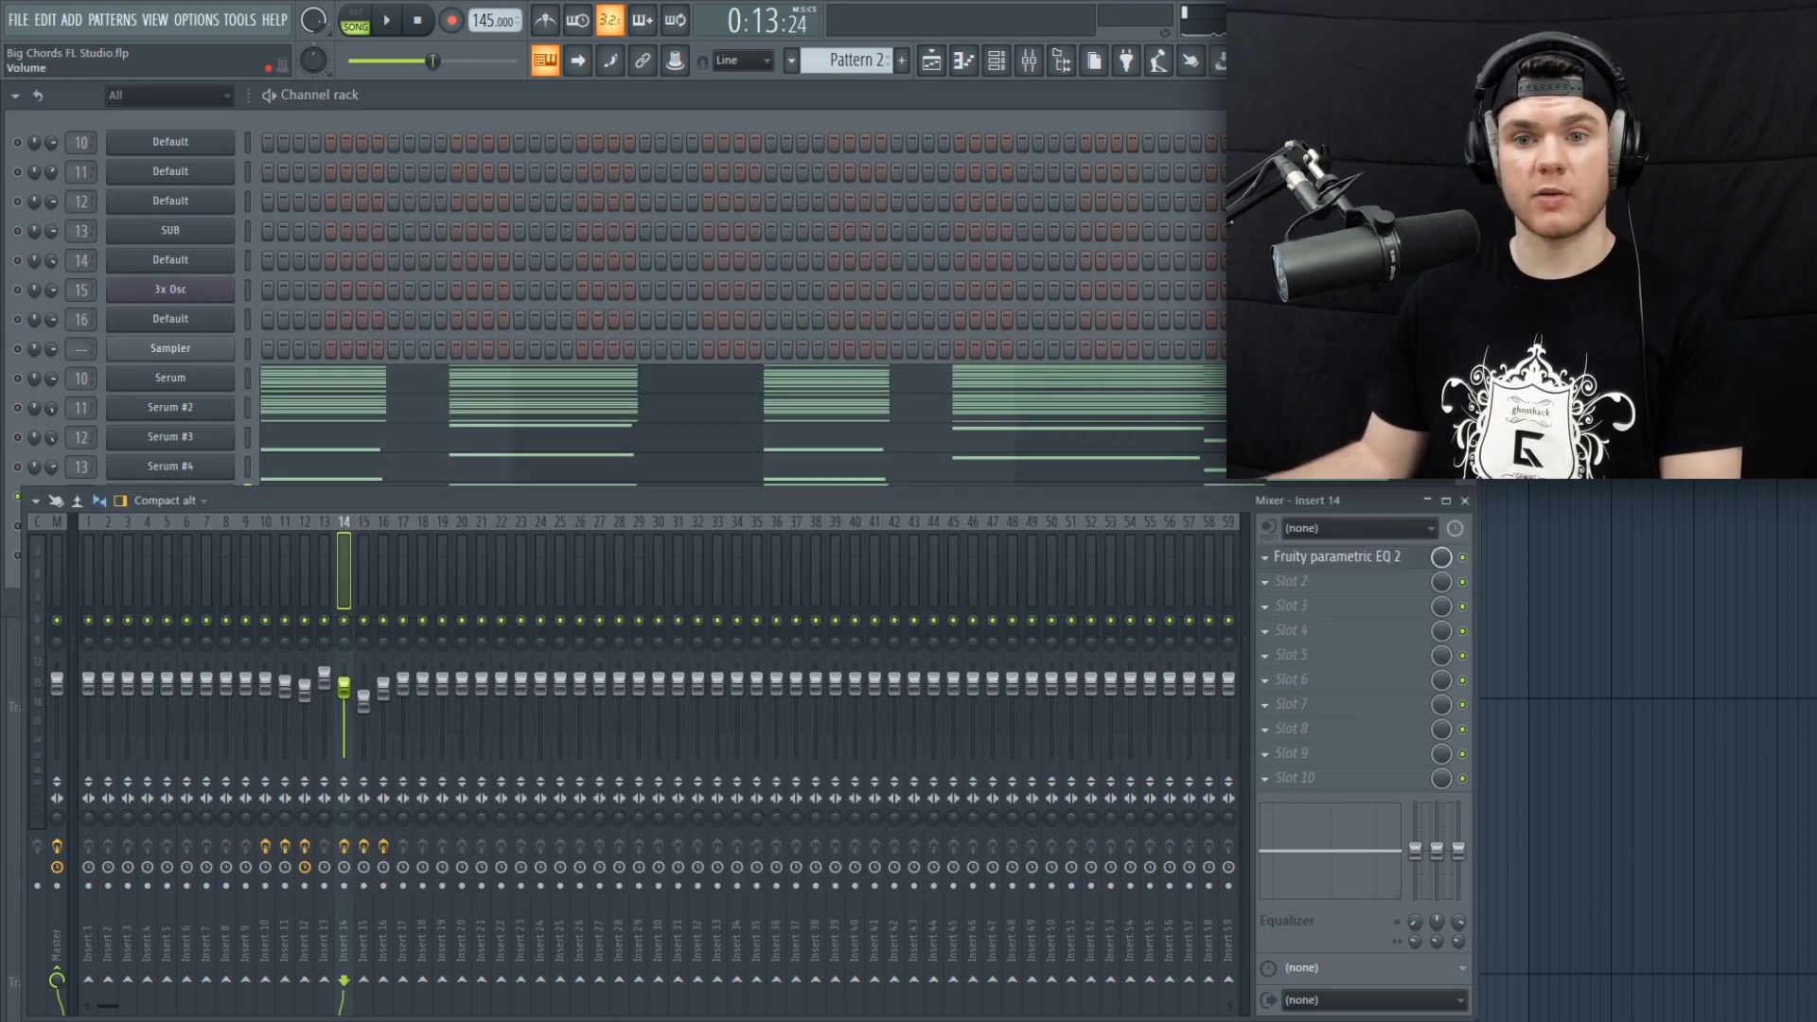
click(1326, 558)
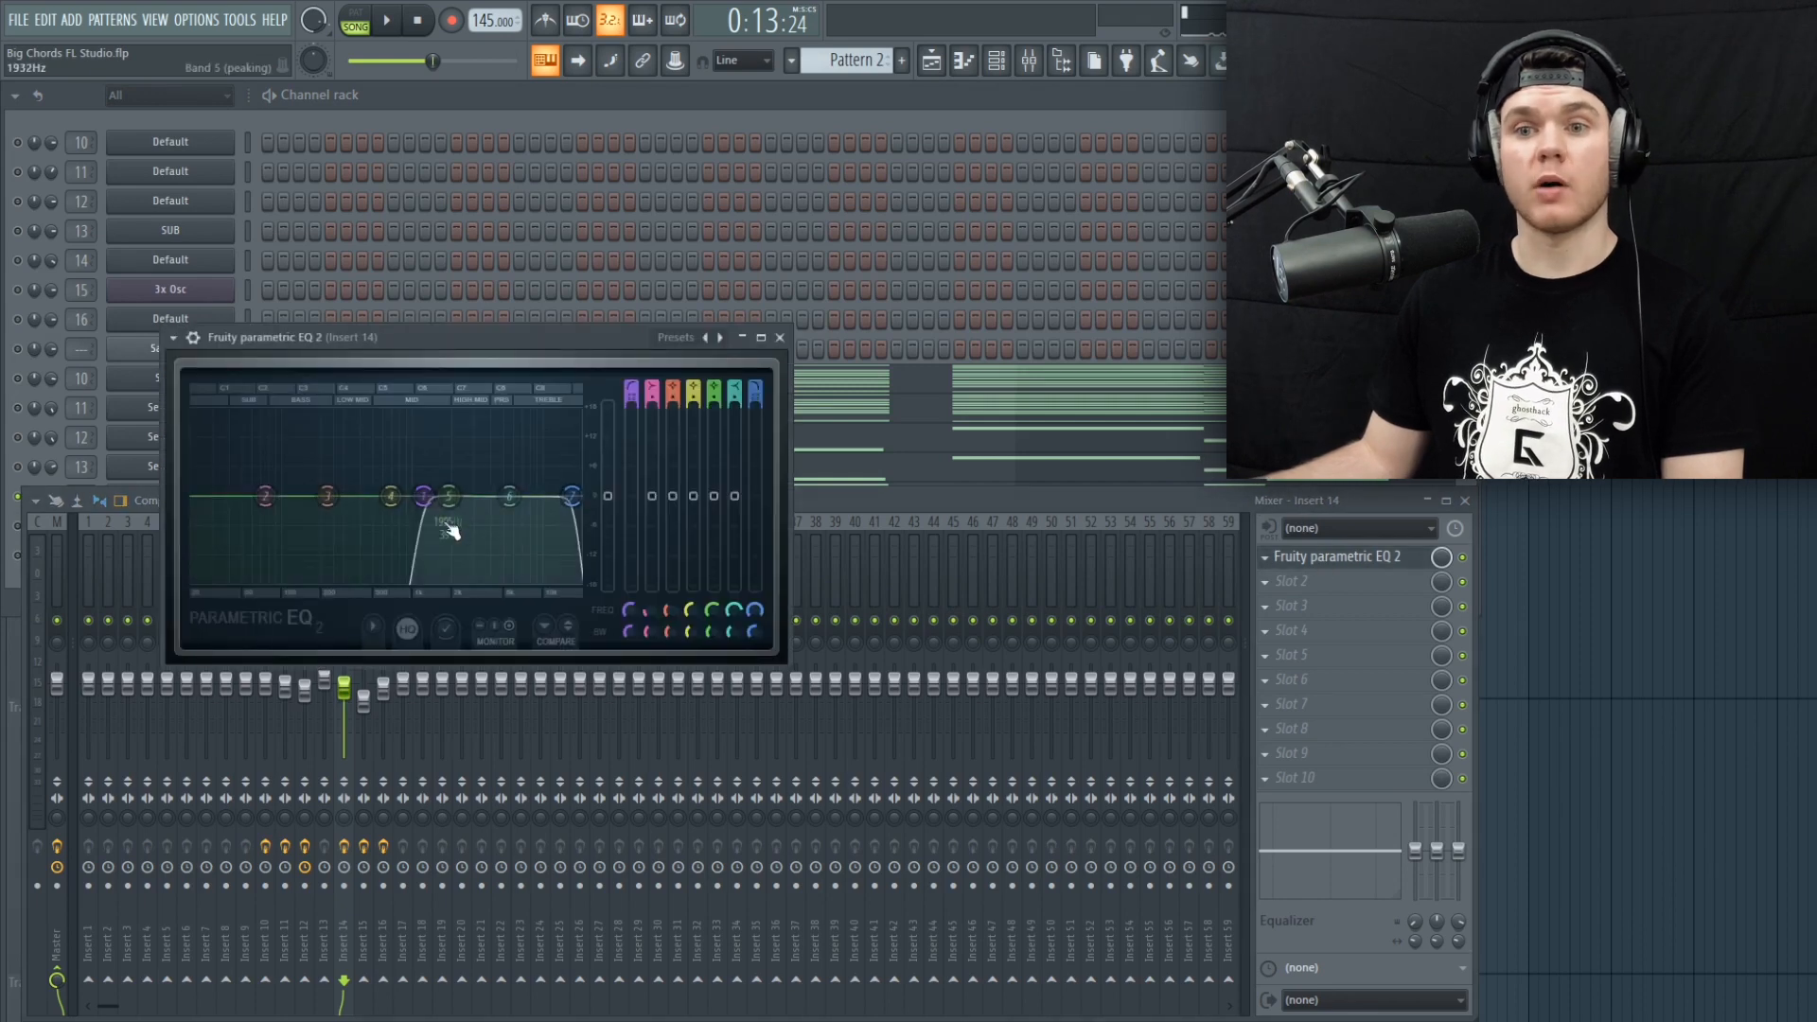
key(space)
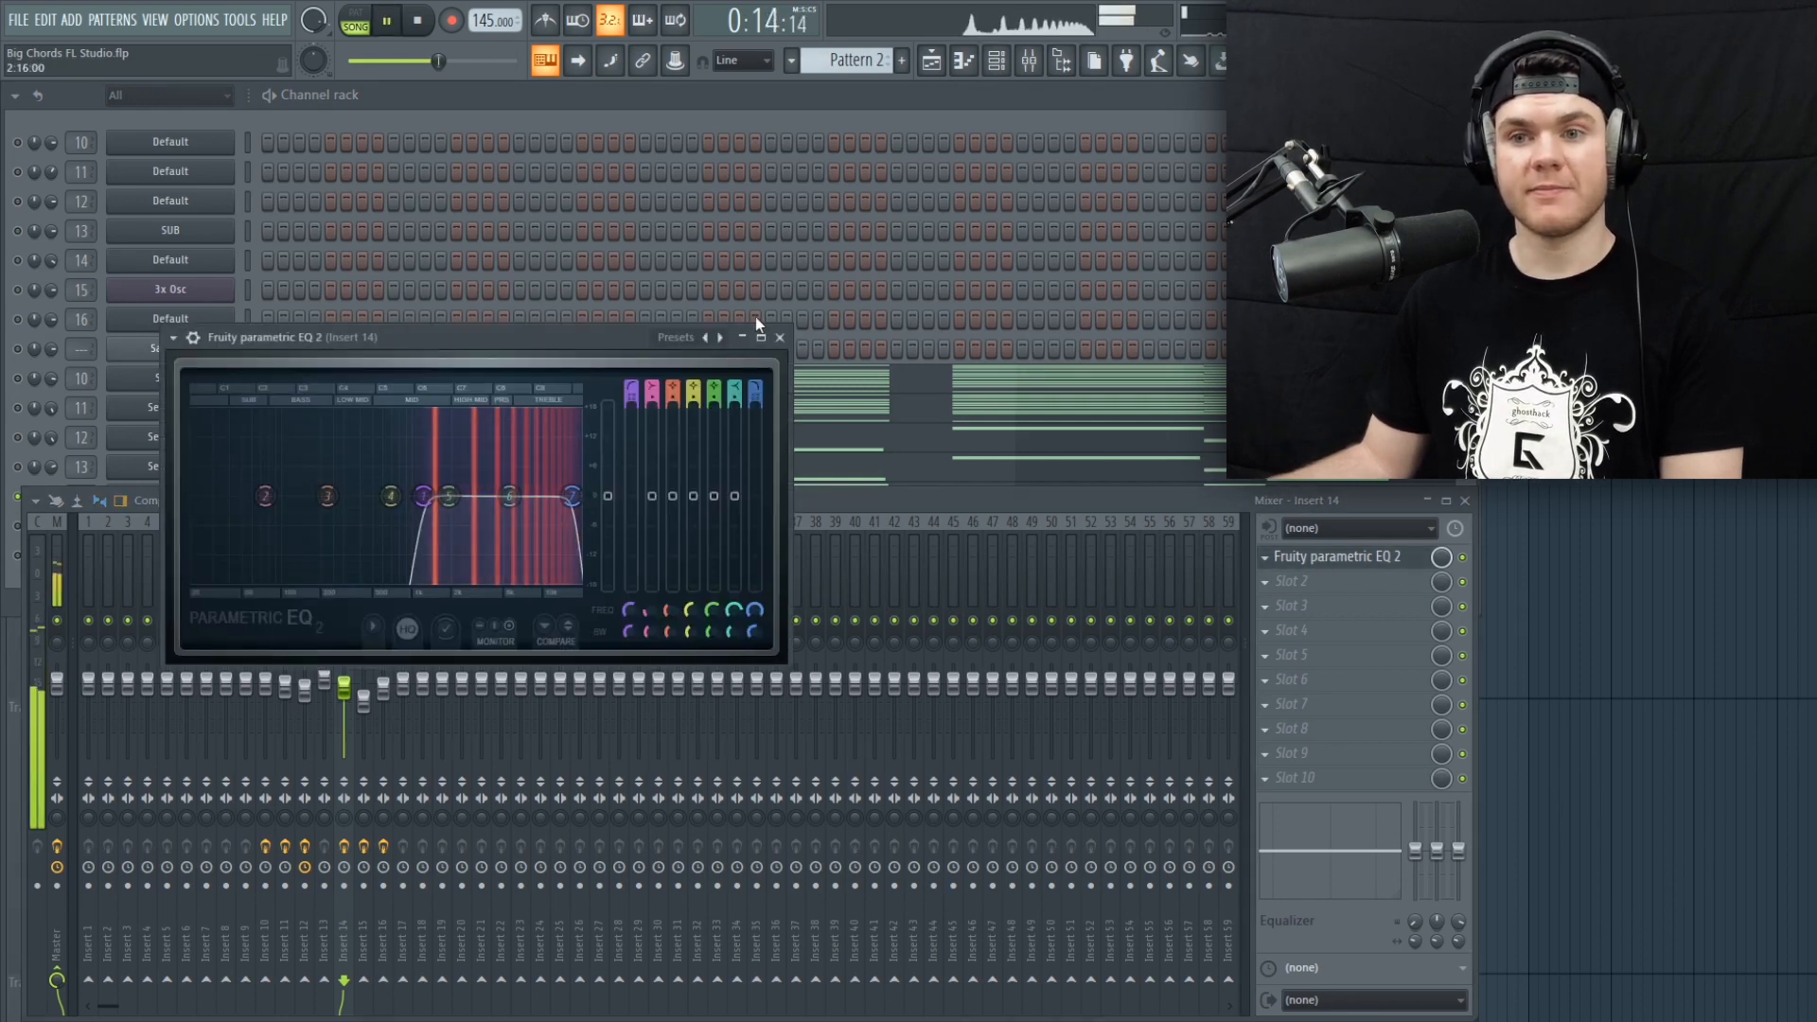
key(space)
click(782, 338)
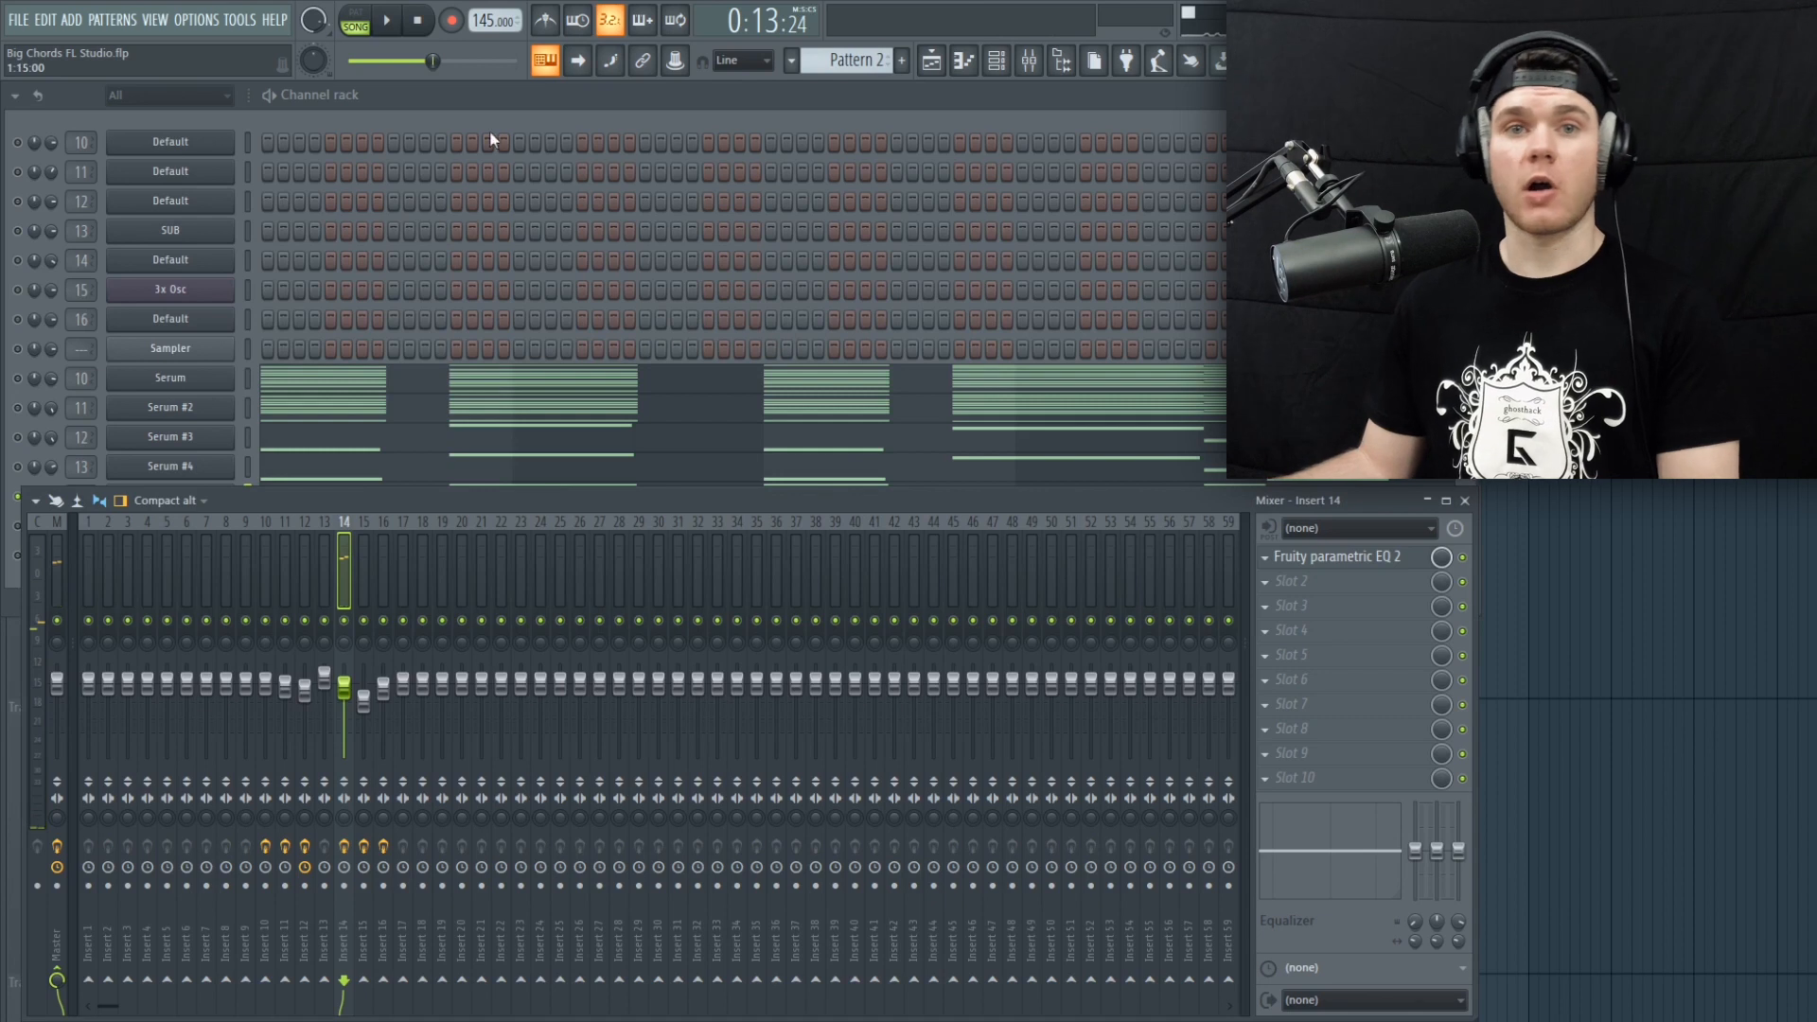
Step: Solo and play the Serum #5 layer, and bring its synth fully into view
click(424, 100)
click(17, 526)
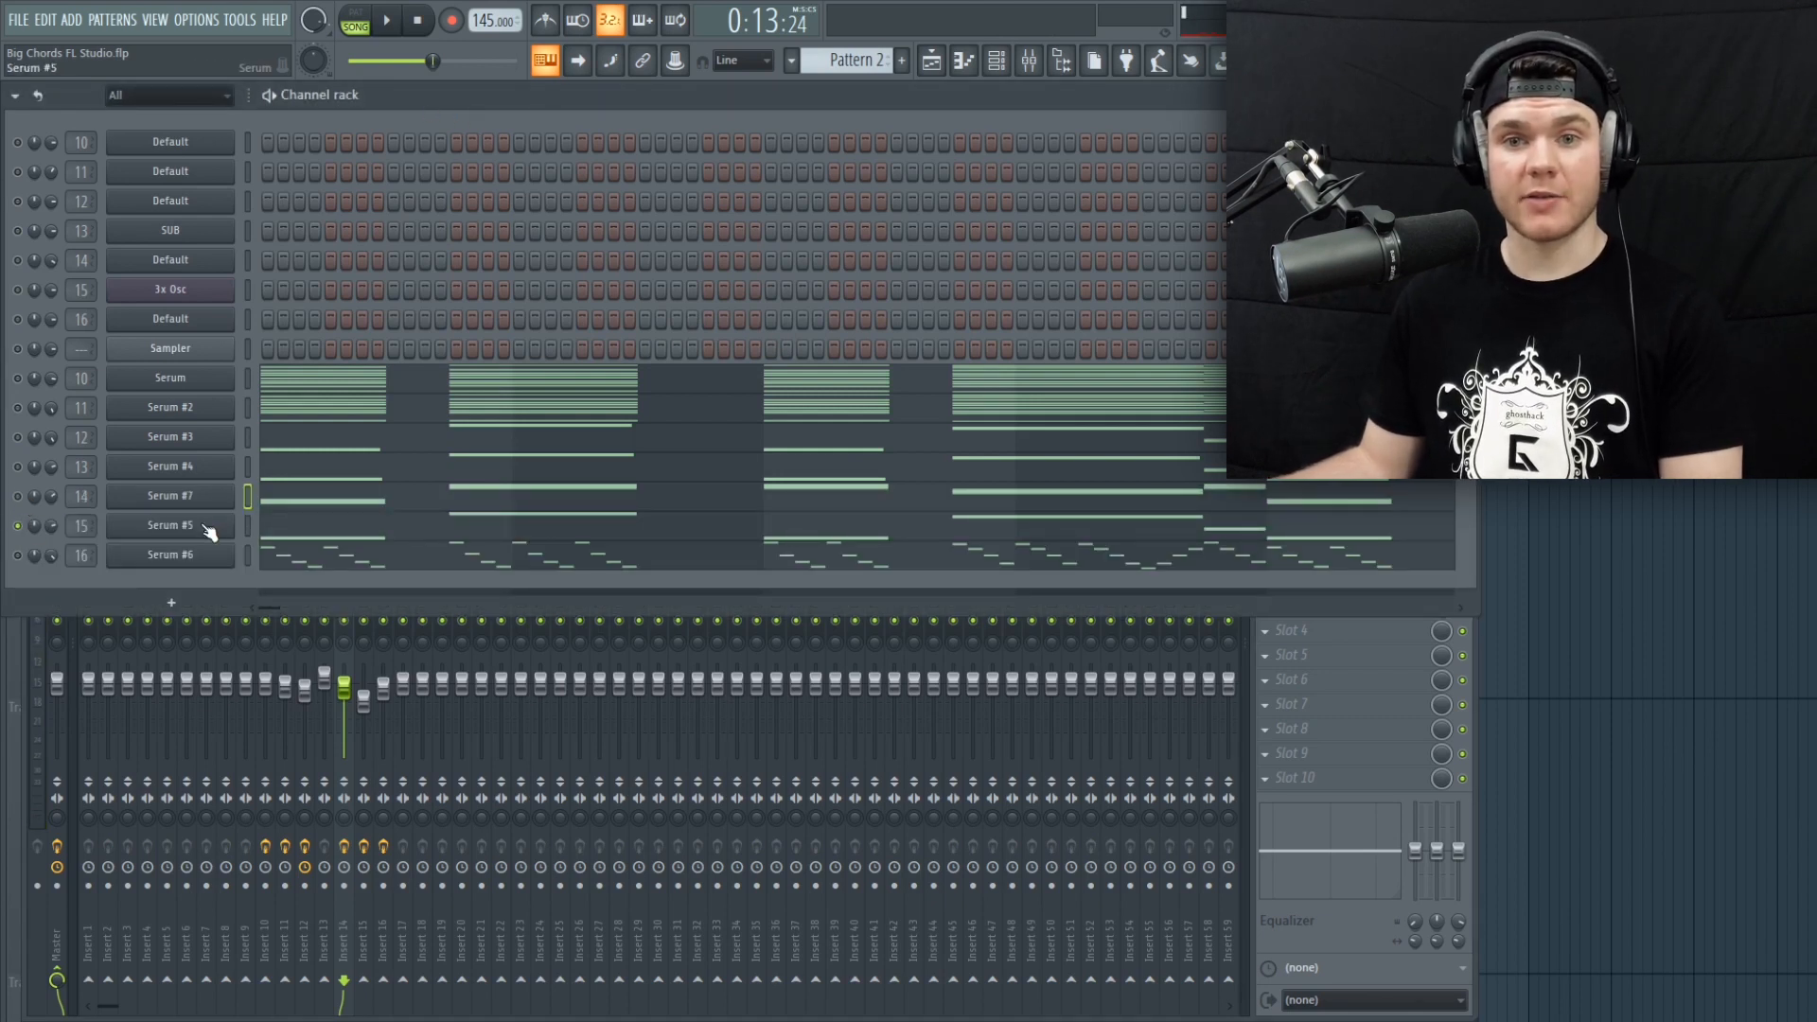
click(170, 525)
key(space)
drag(542, 195, 691, 176)
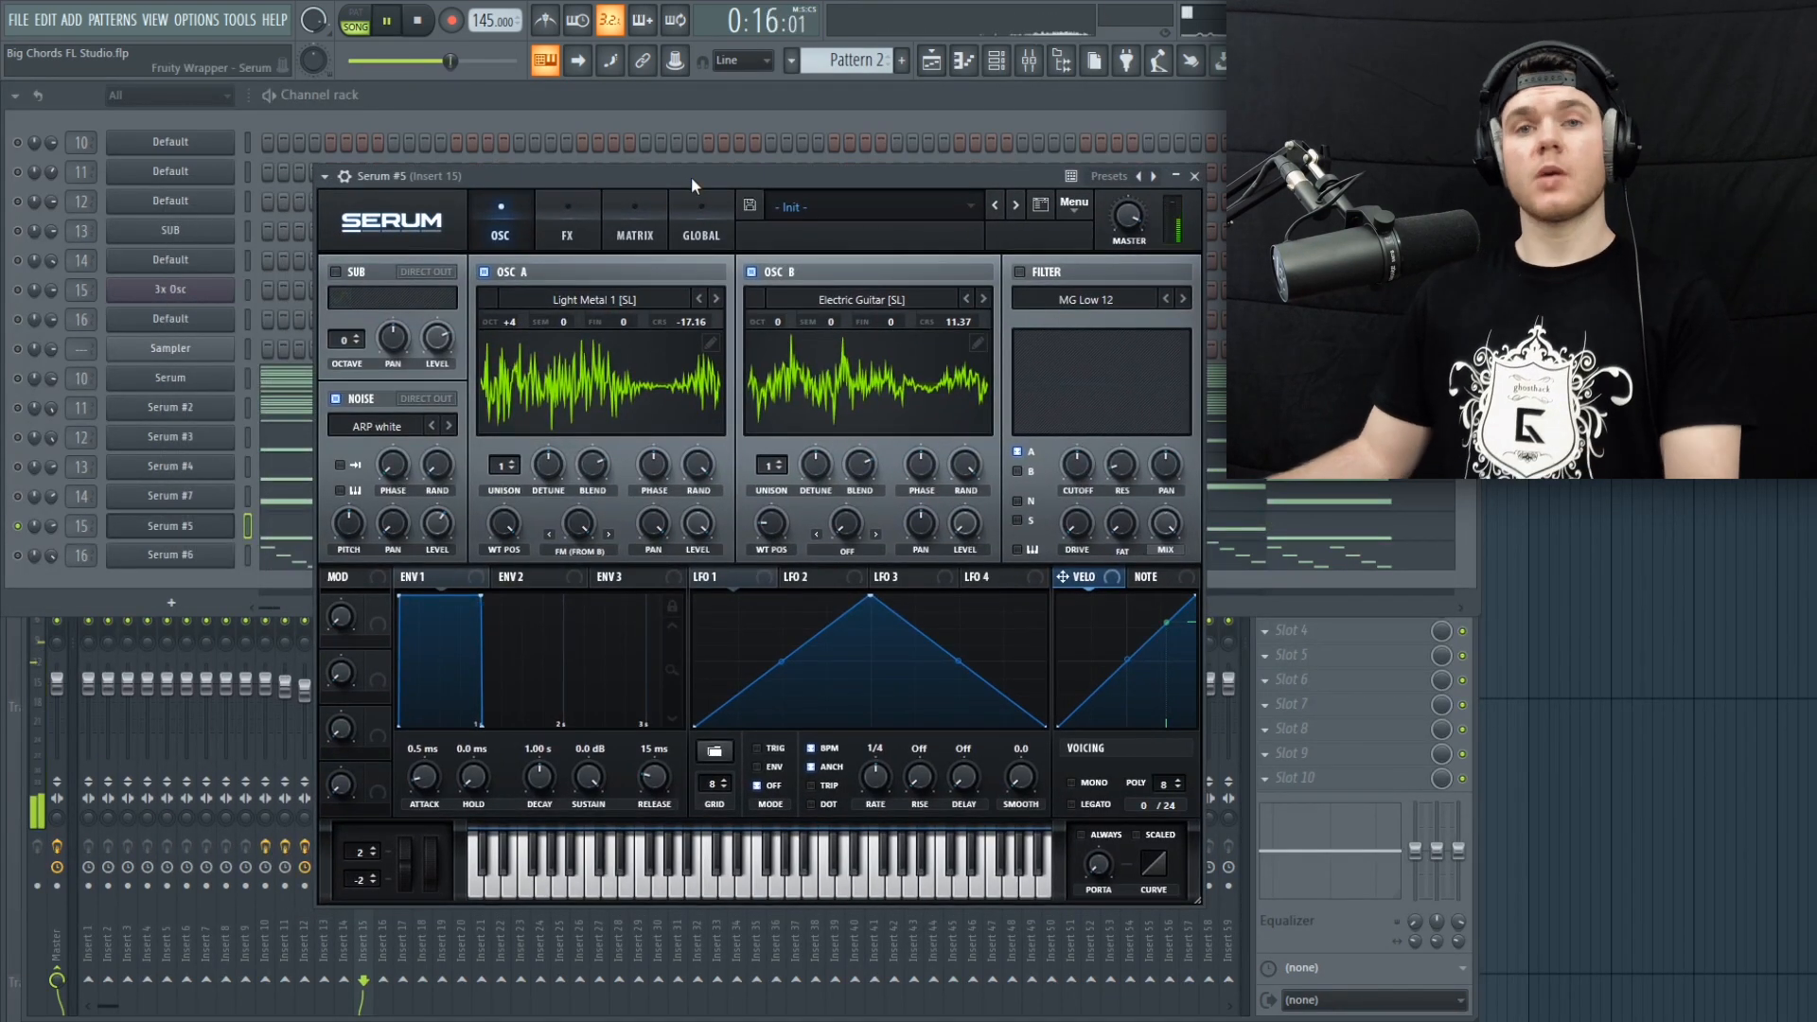
key(space)
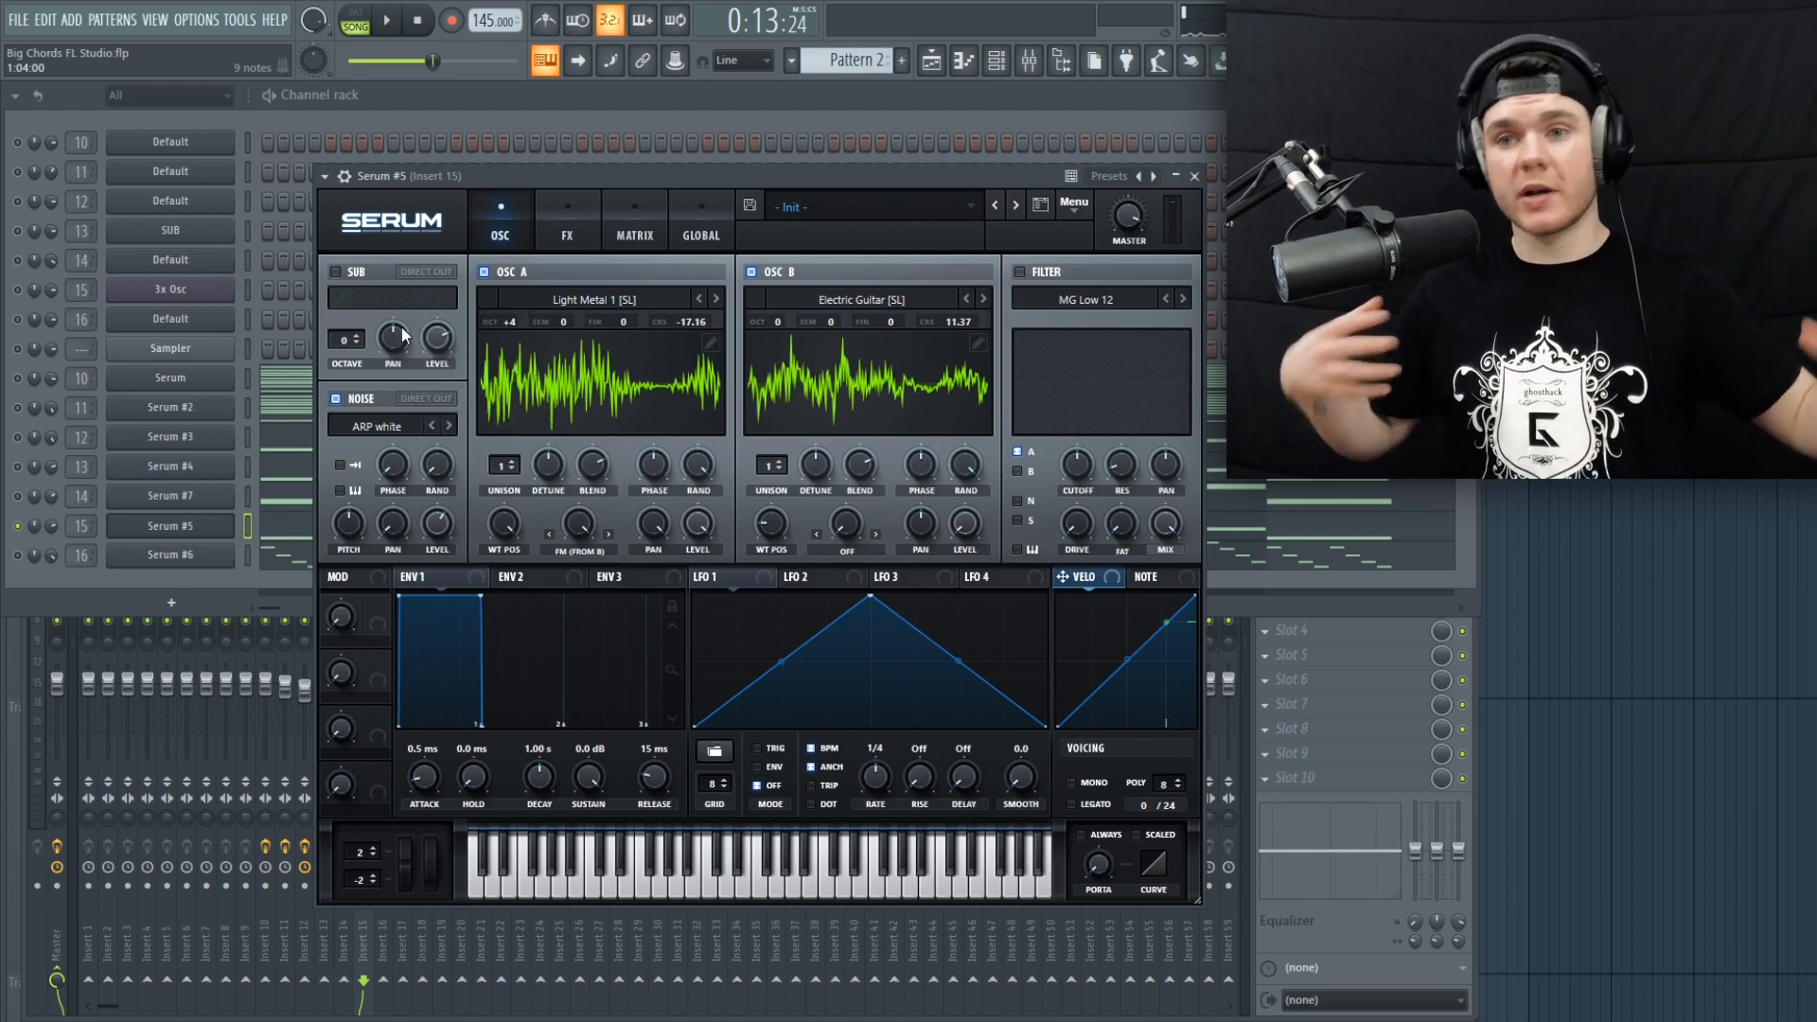
Step: Isolate and play Serum #5's noise oscillator by disabling oscillators A and B, and set the noise pan to 50 L
click(335, 399)
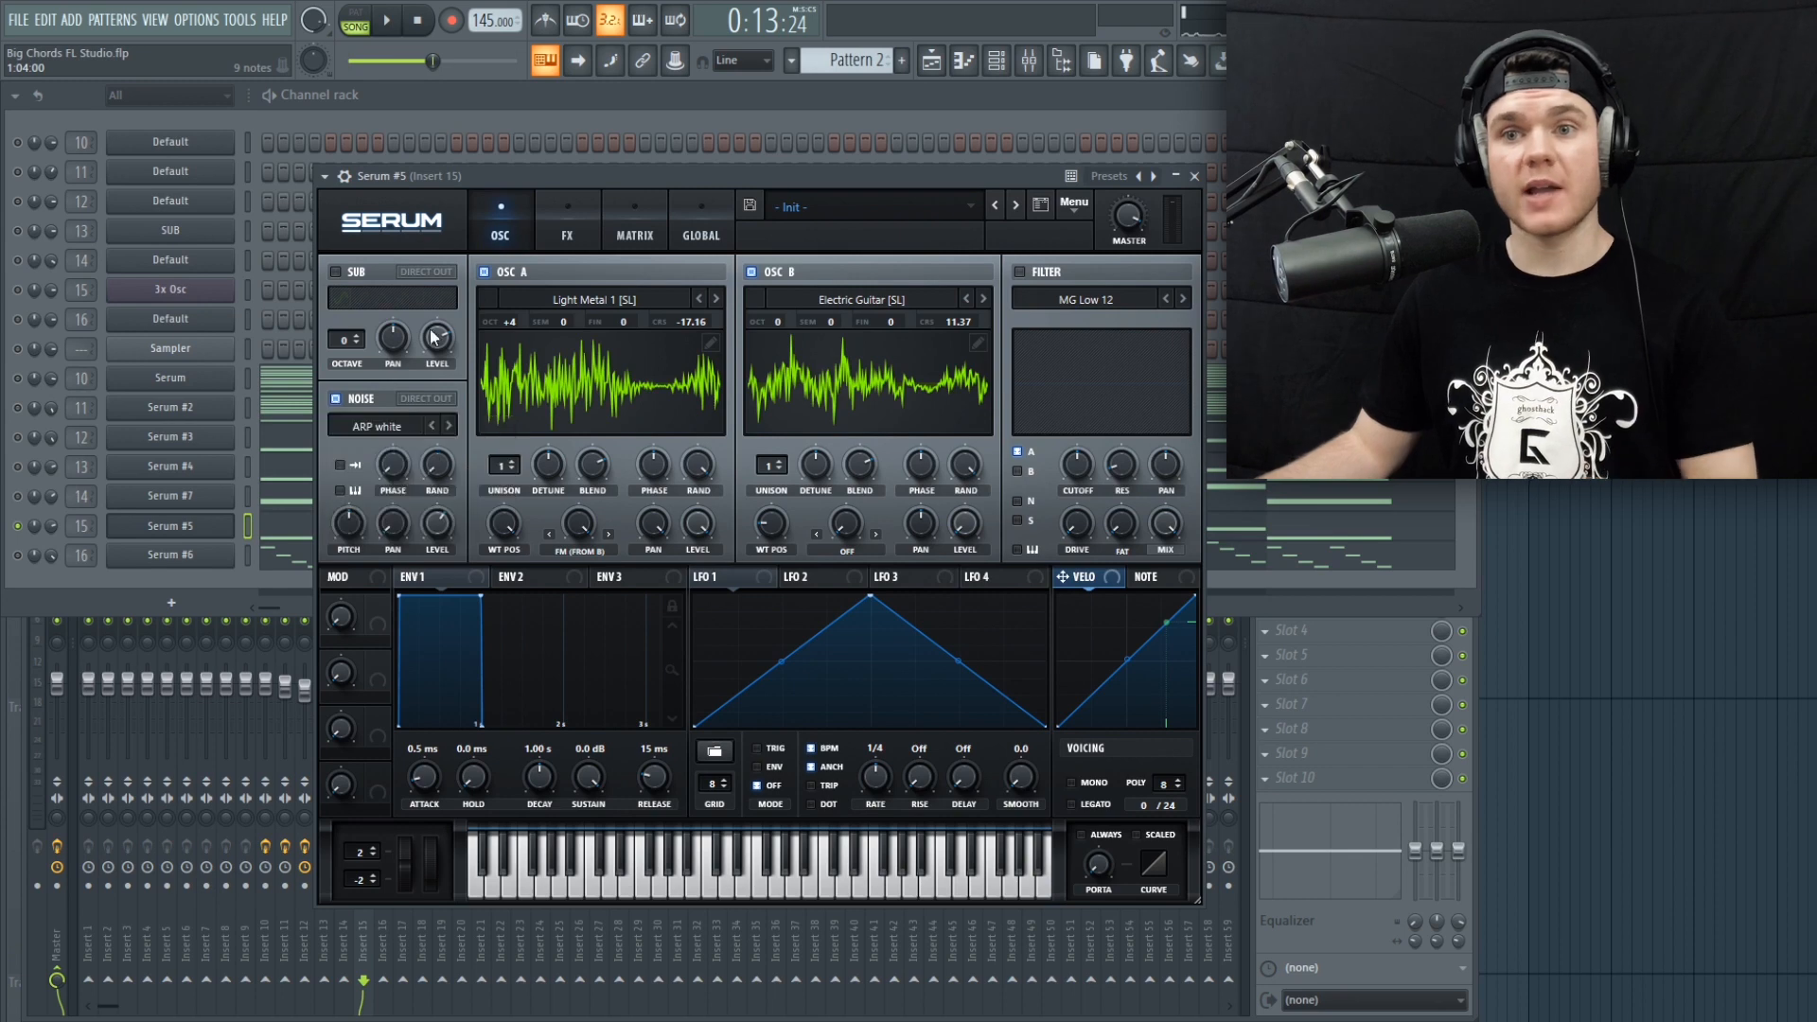
click(484, 271)
click(754, 273)
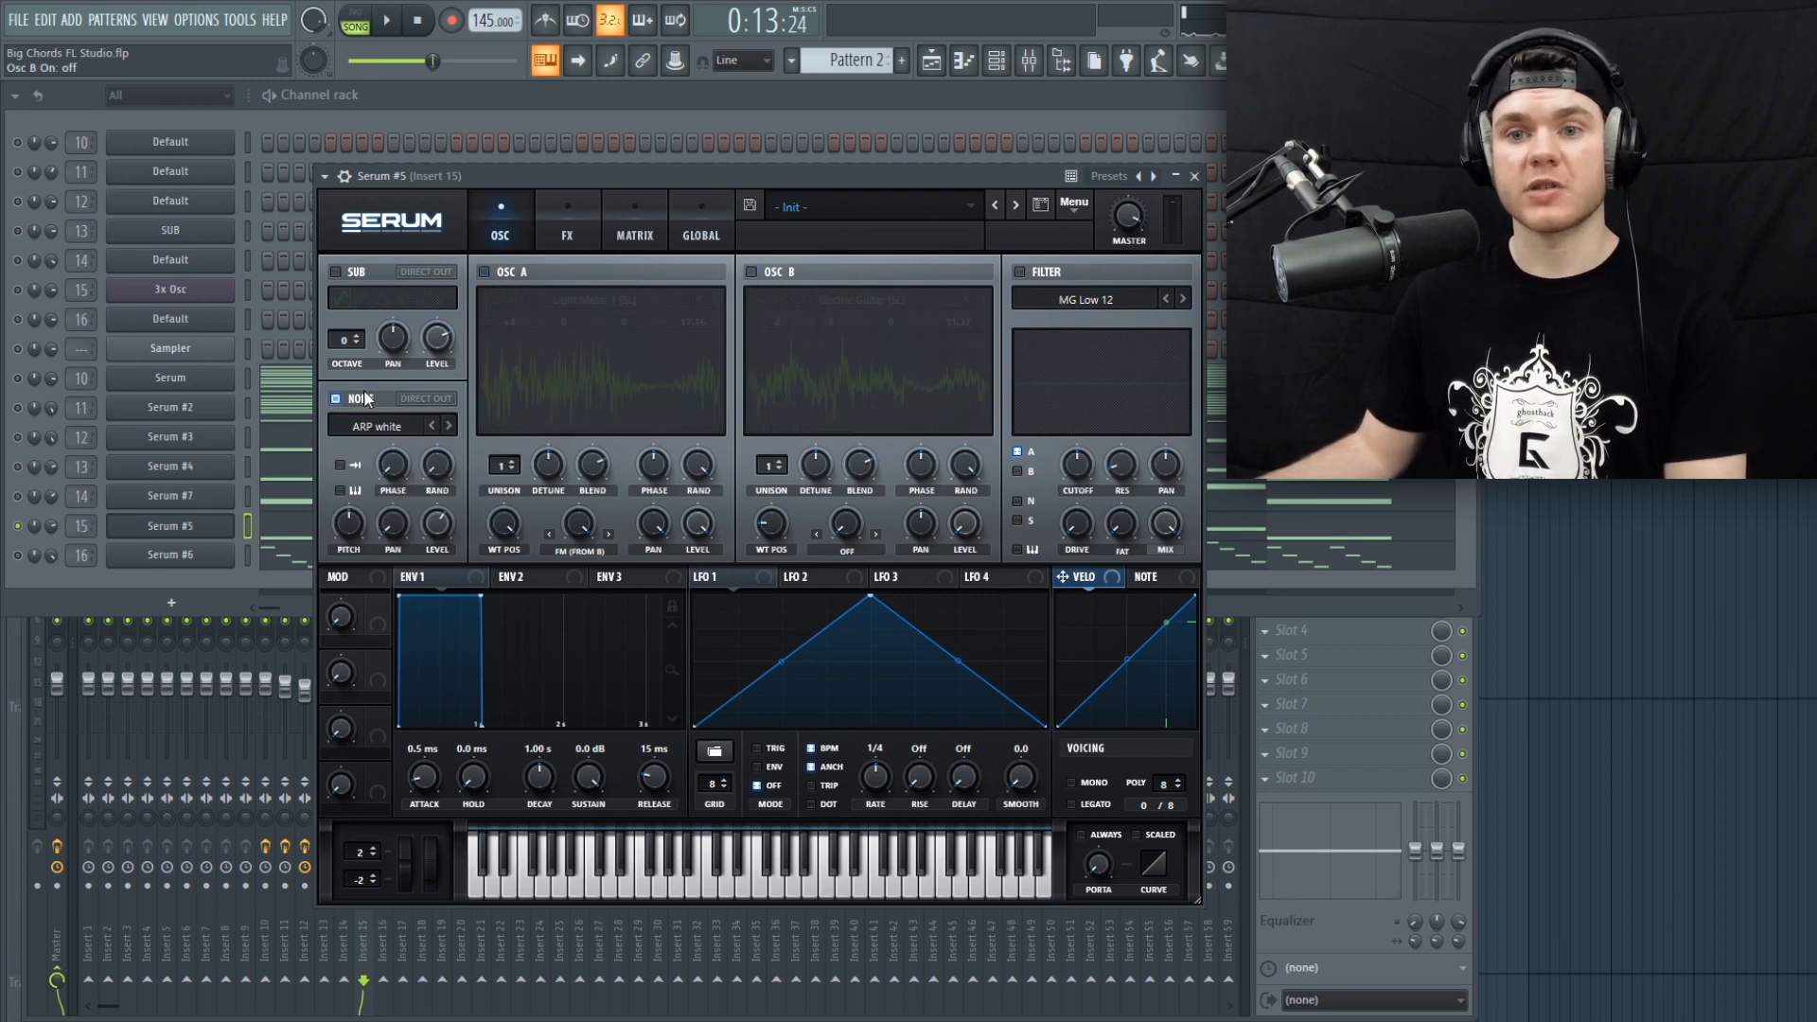
key(space)
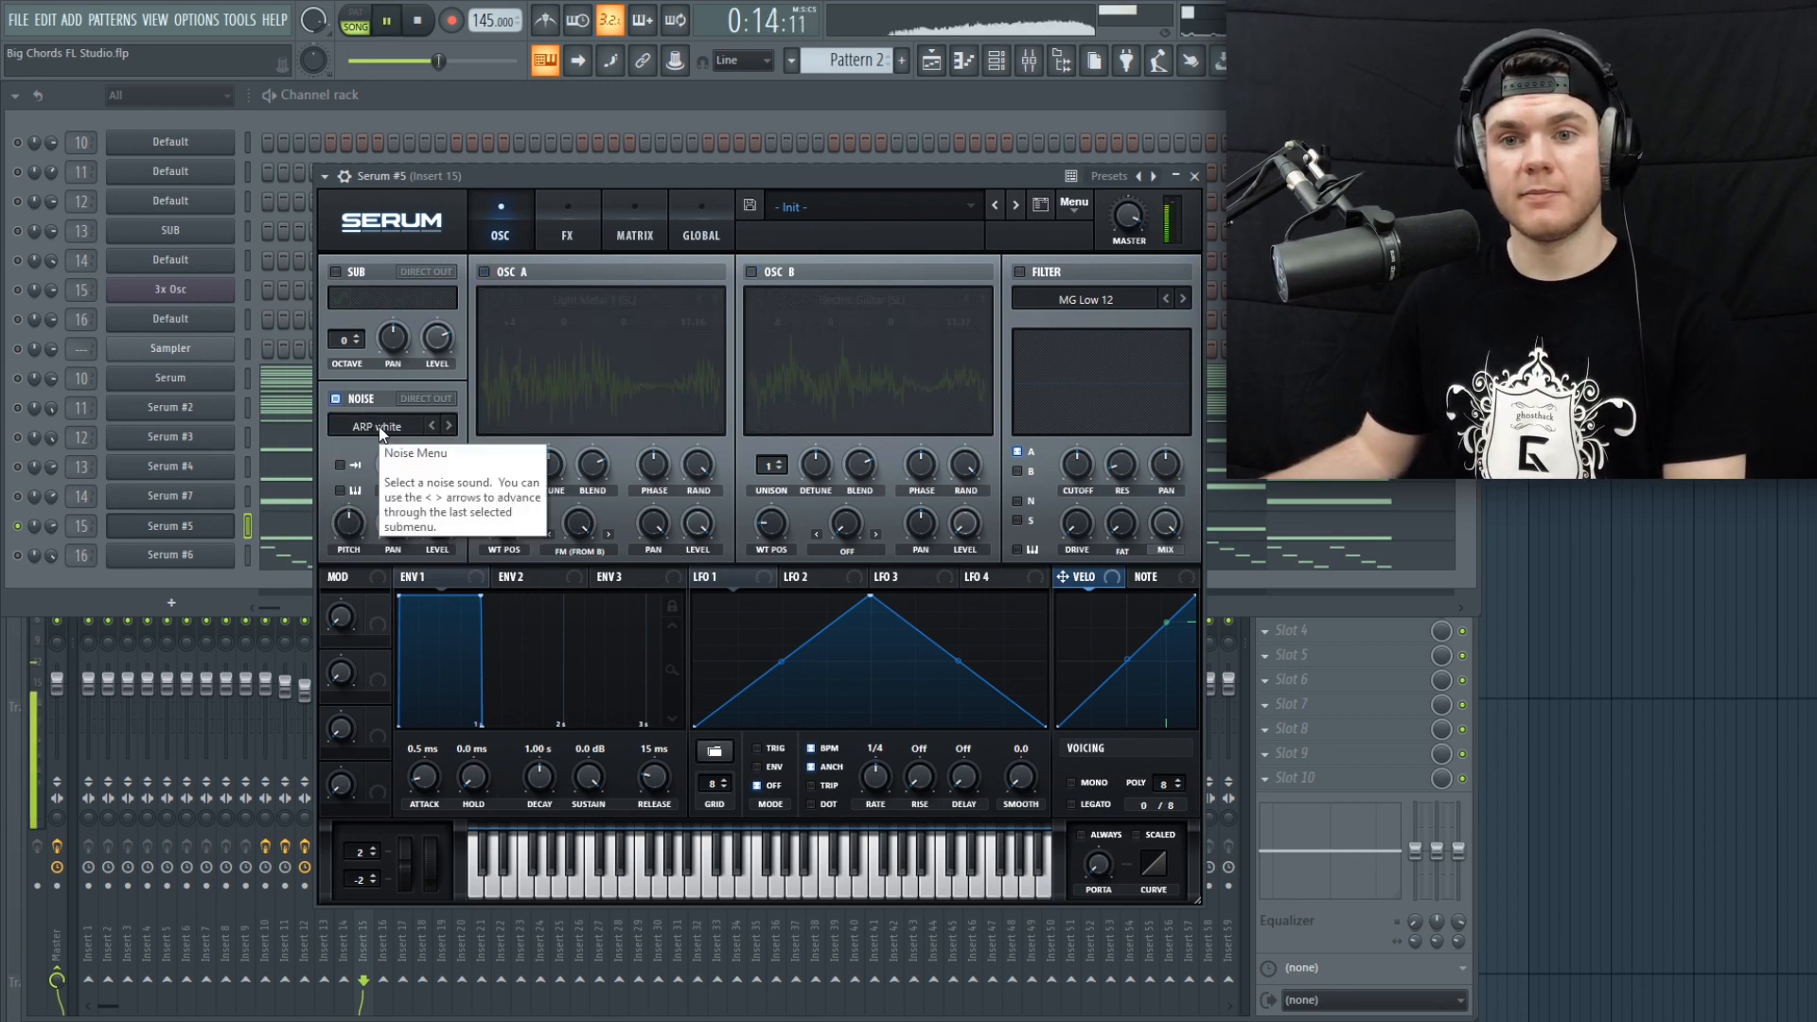
key(space)
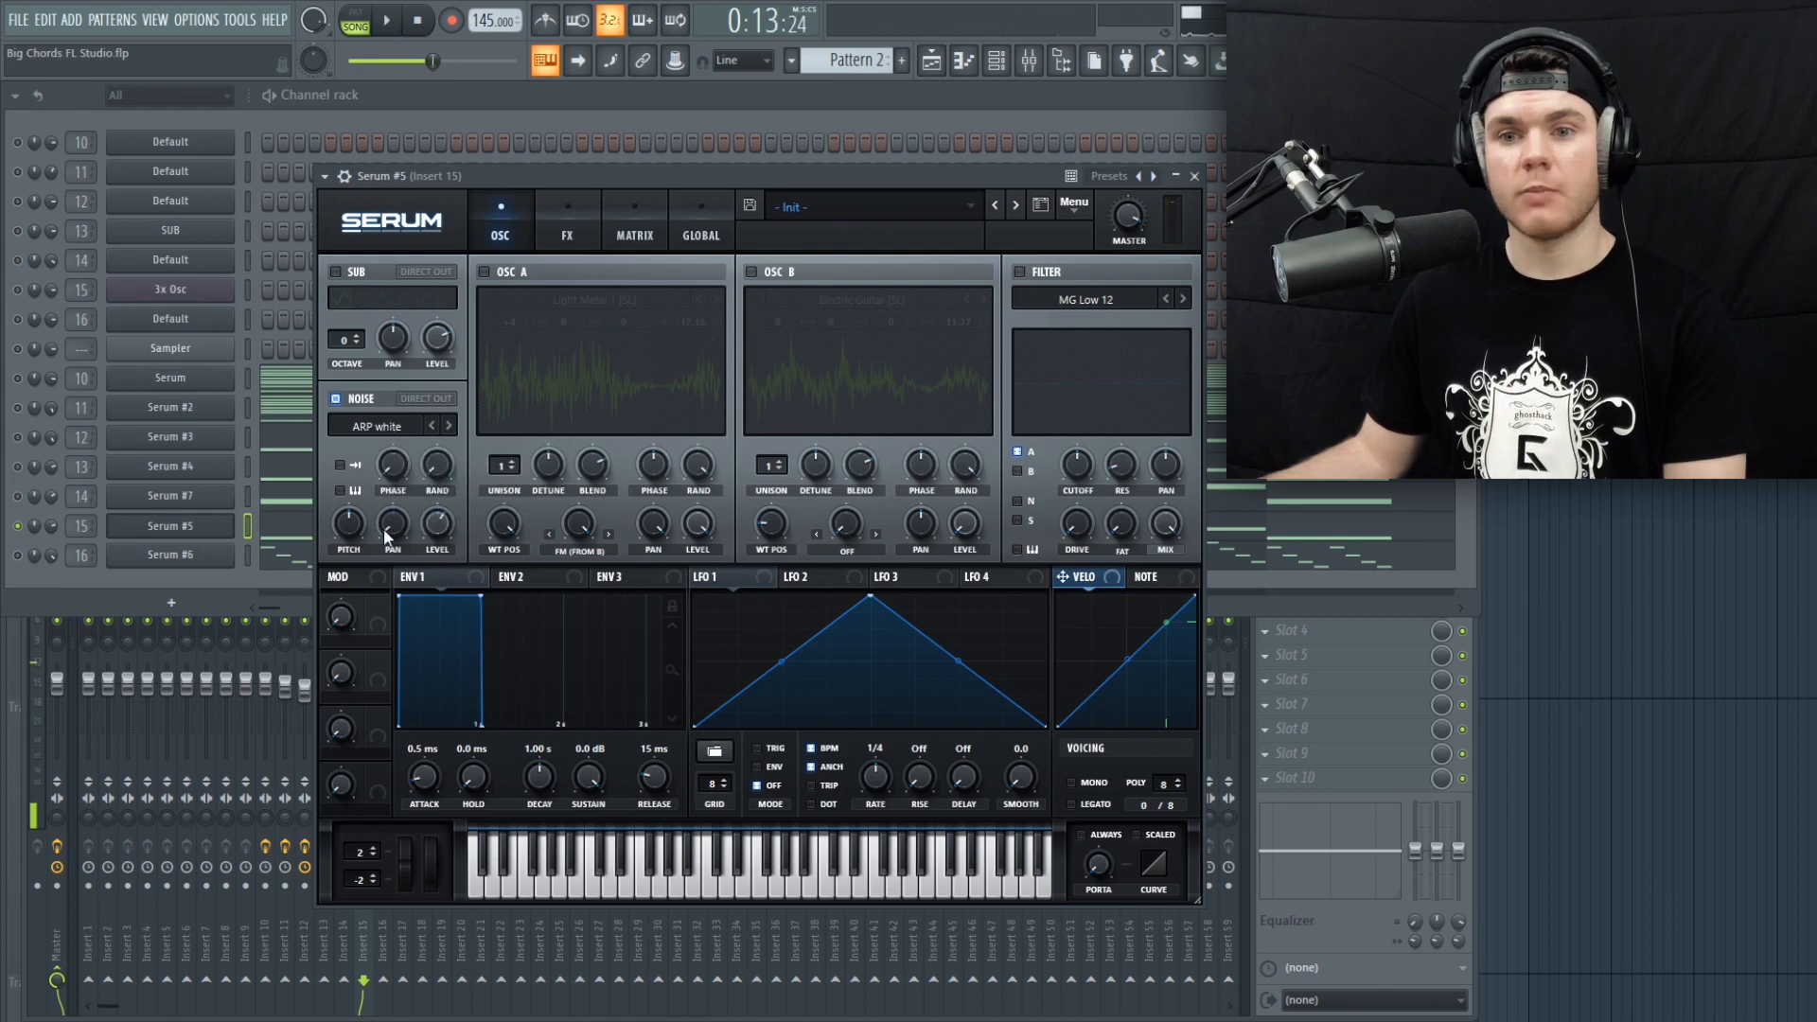
drag(398, 532, 393, 576)
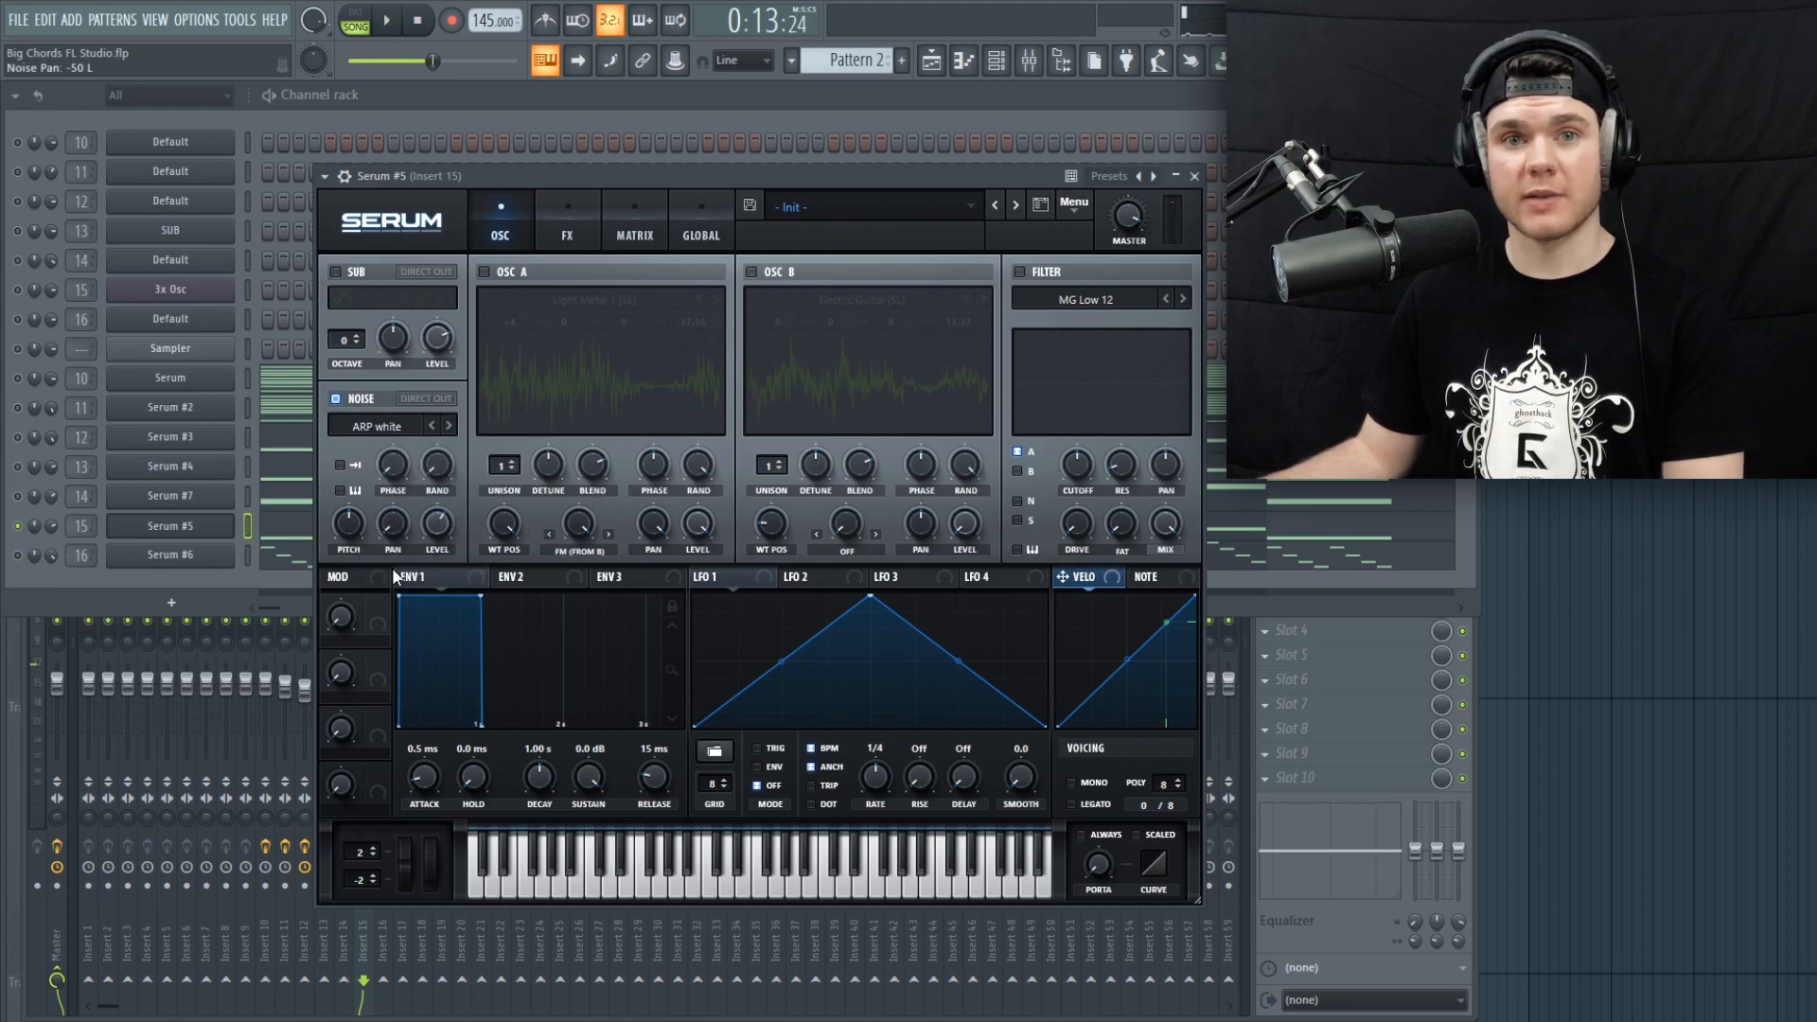
Step: Disable the noise oscillator in Serum #5, enable oscillators A and B, and audition them together
click(346, 401)
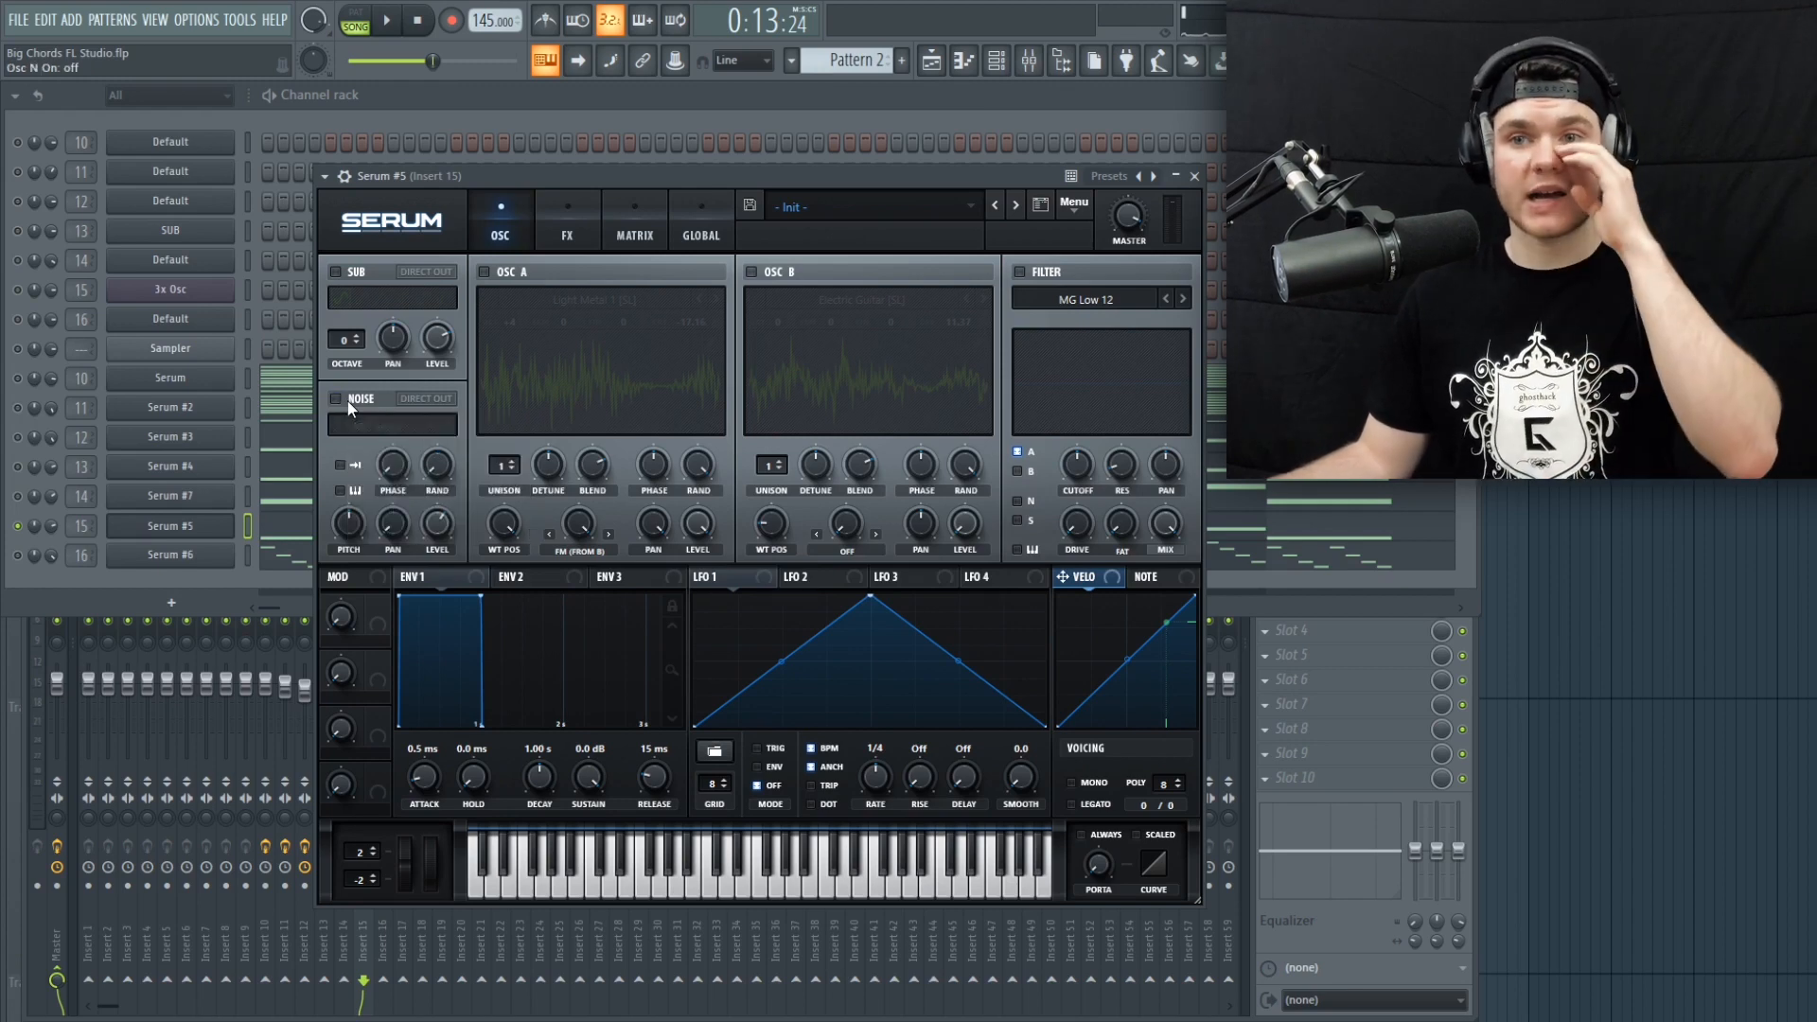
click(508, 271)
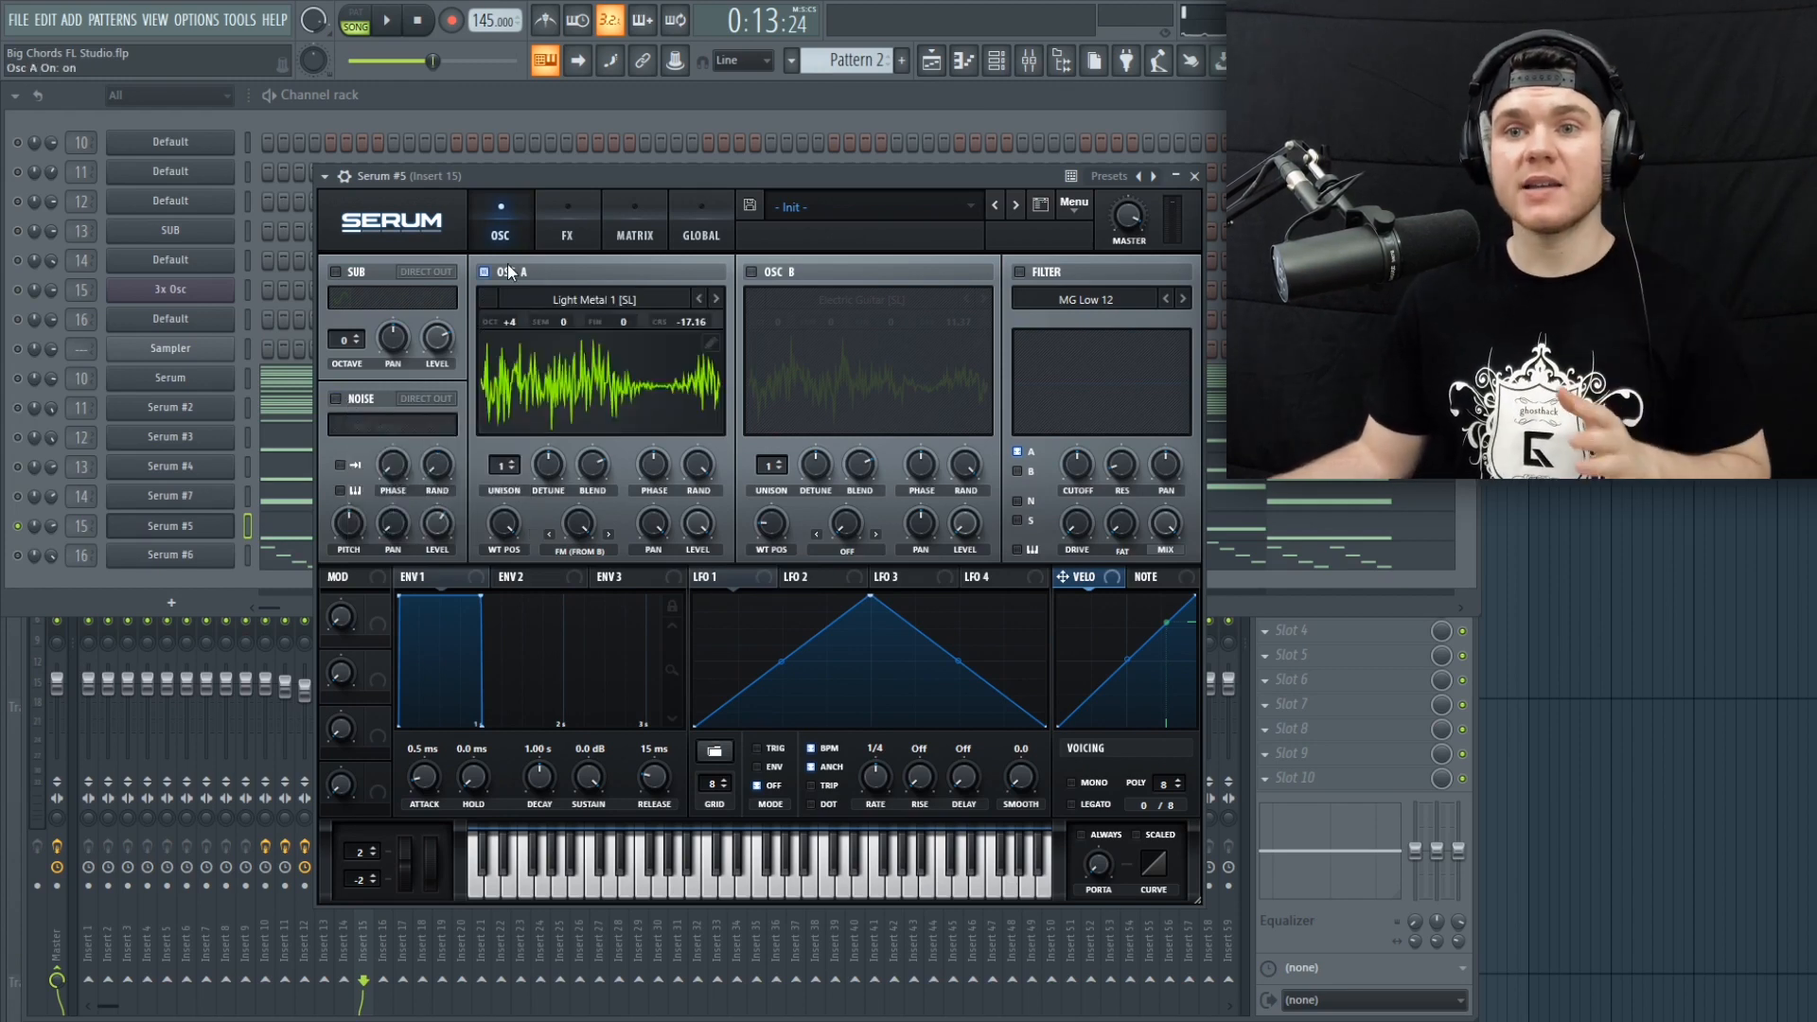
click(780, 271)
key(space)
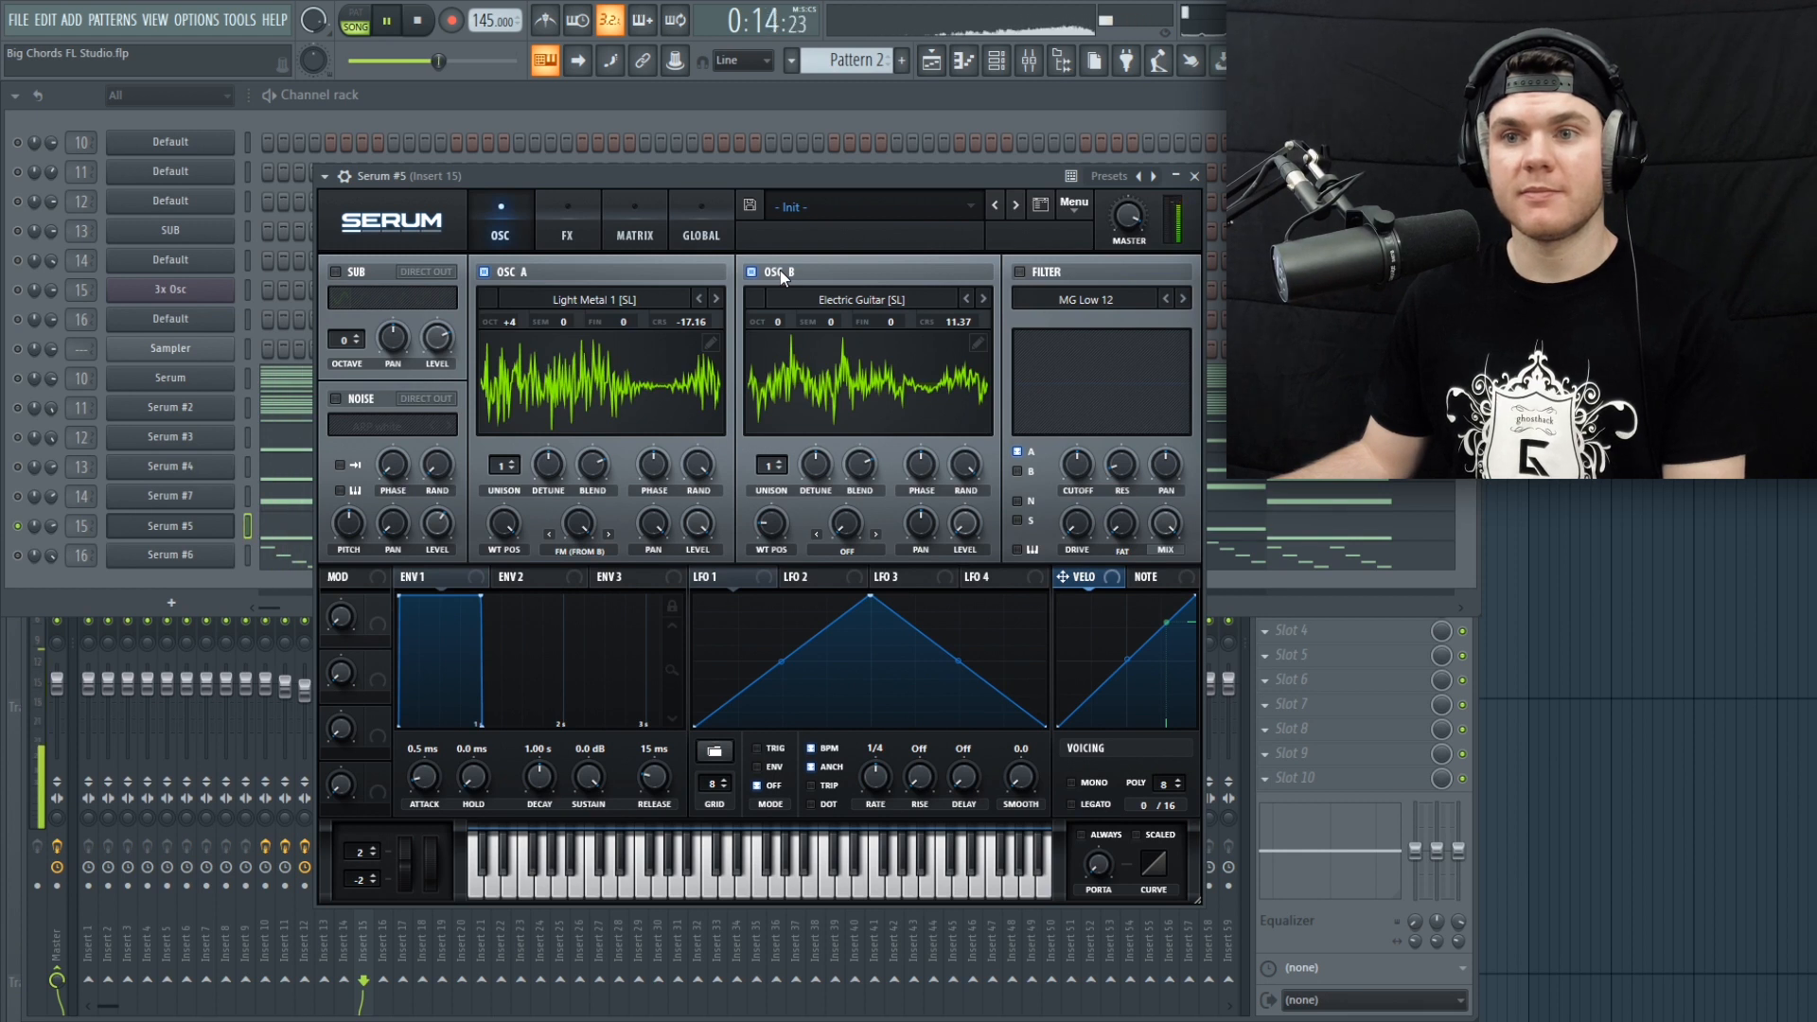
key(space)
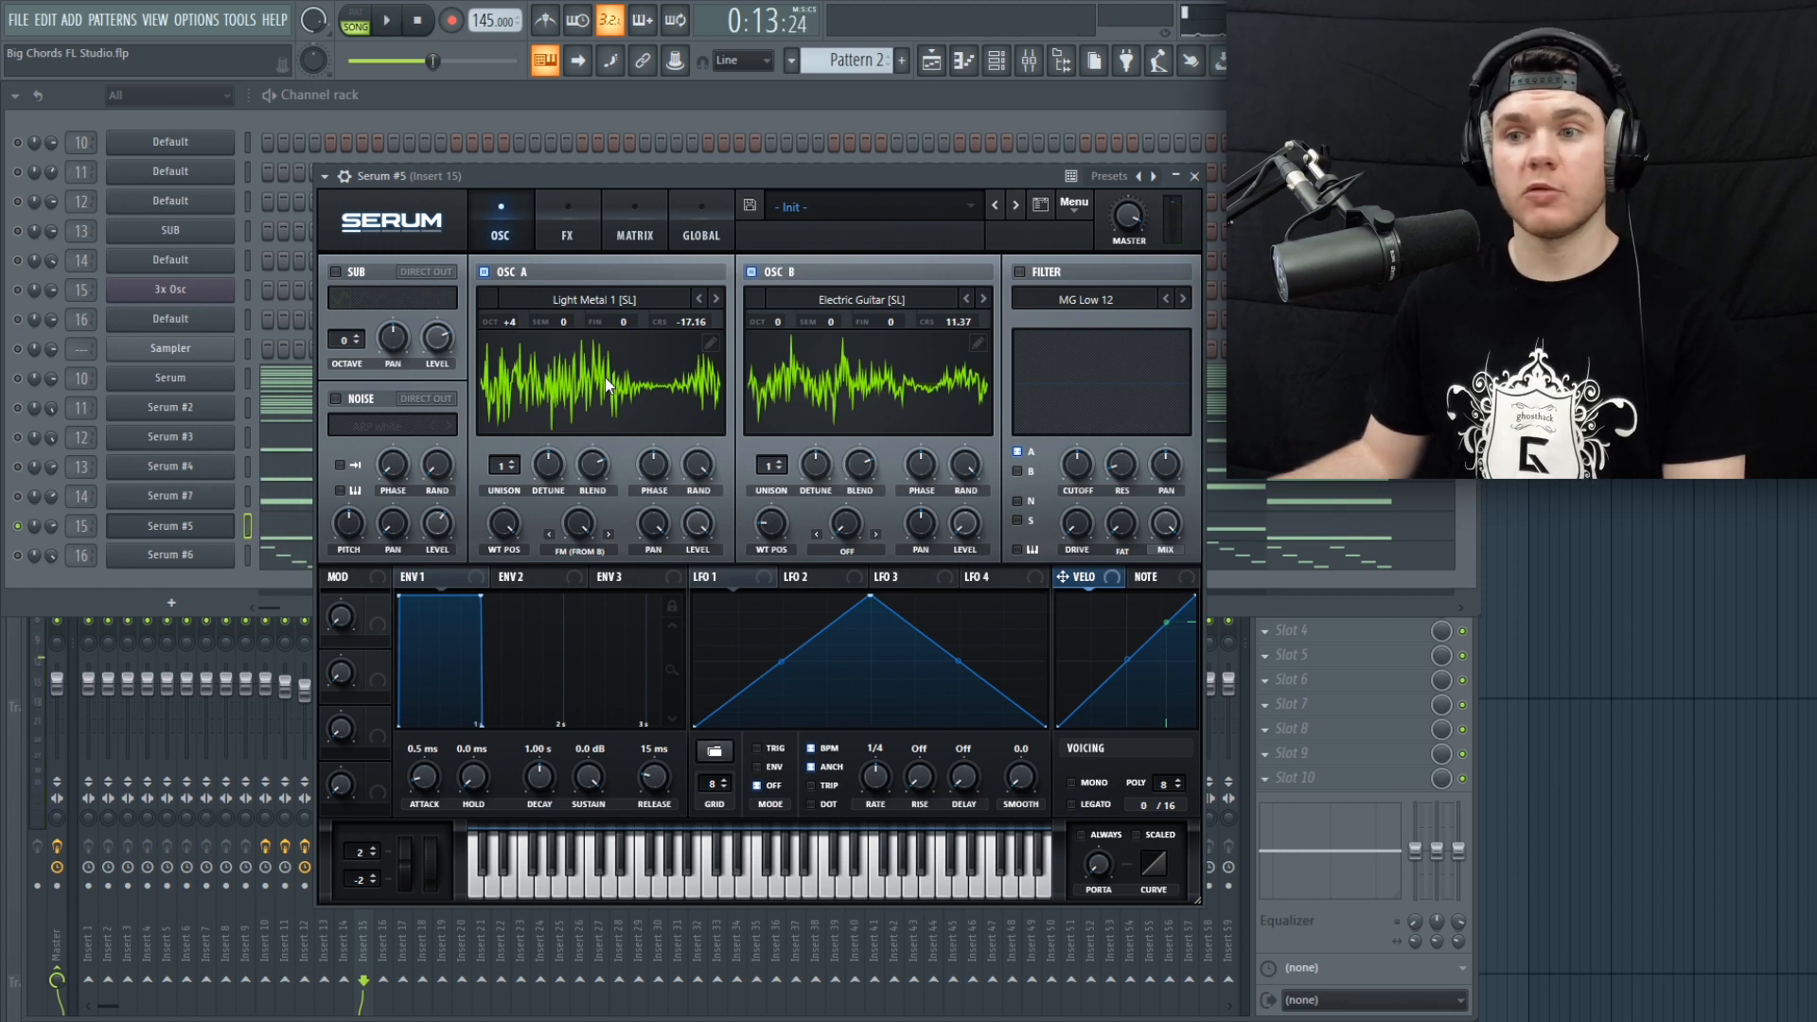
Step: Set oscillator B's level to 0% and oscillator A's FM (From B) warp to 0%, and audition the result
drag(975, 516, 959, 607)
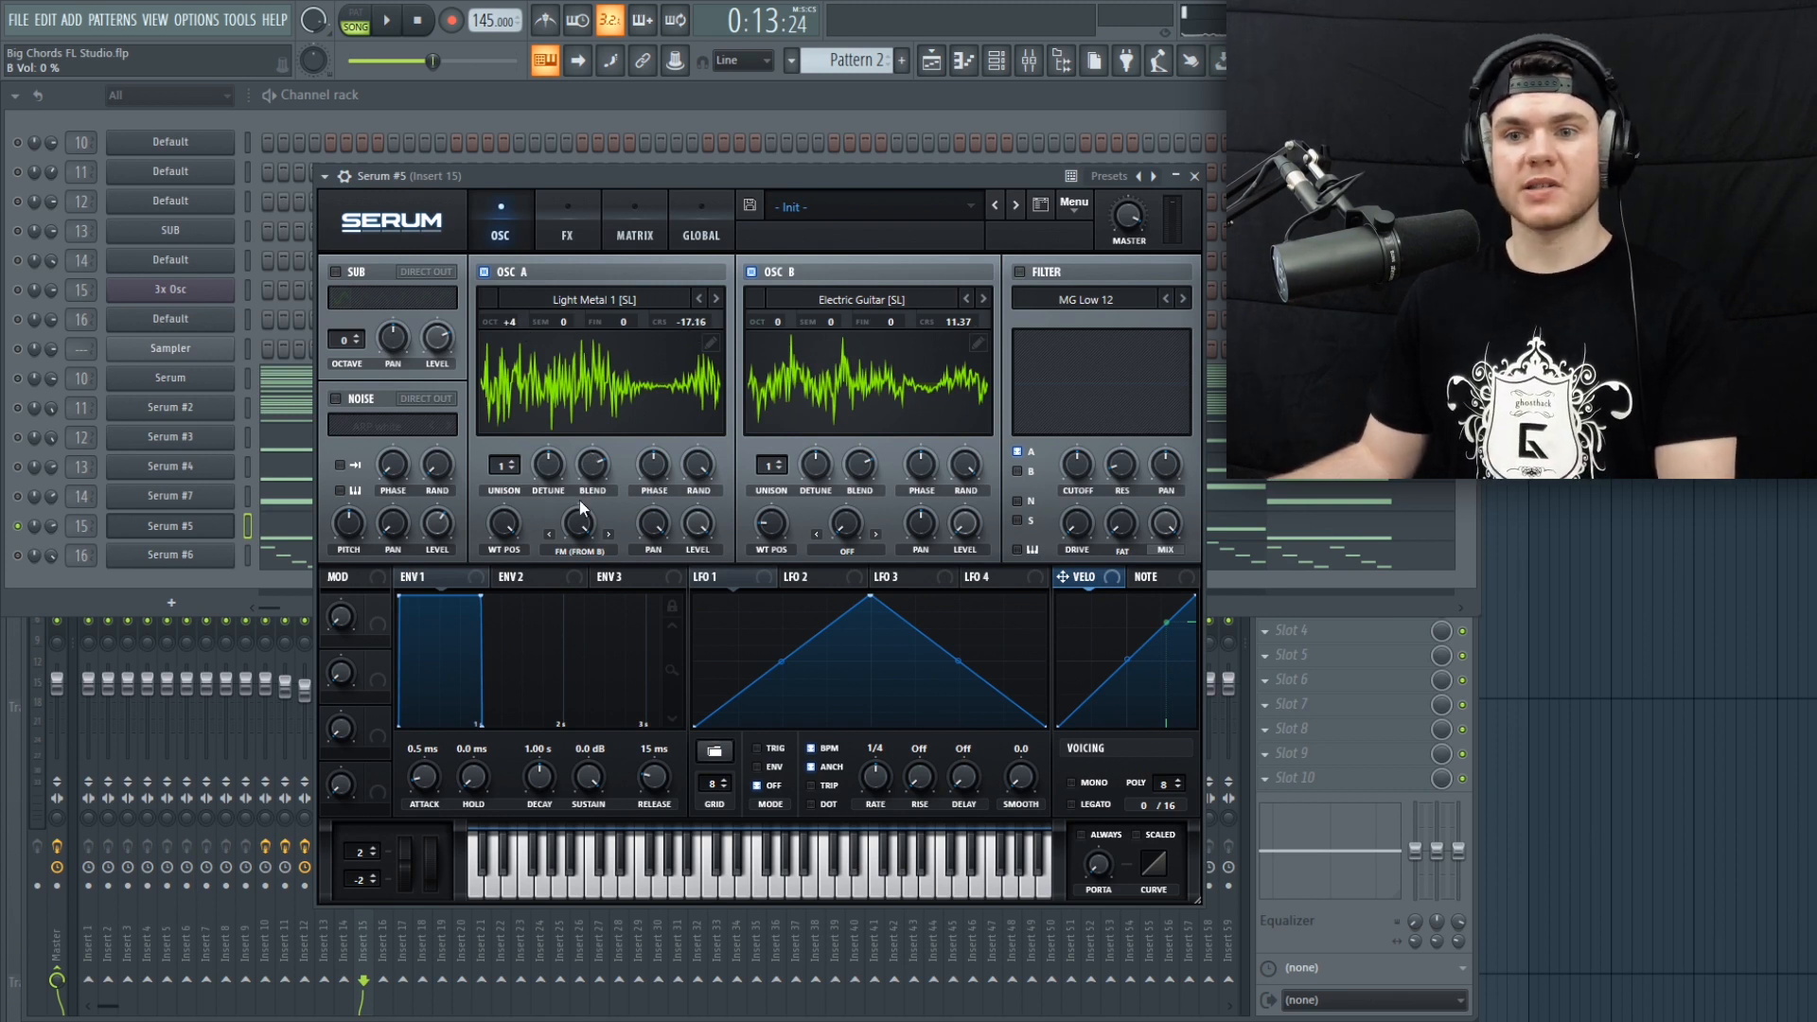
drag(579, 523, 574, 609)
drag(558, 767, 574, 533)
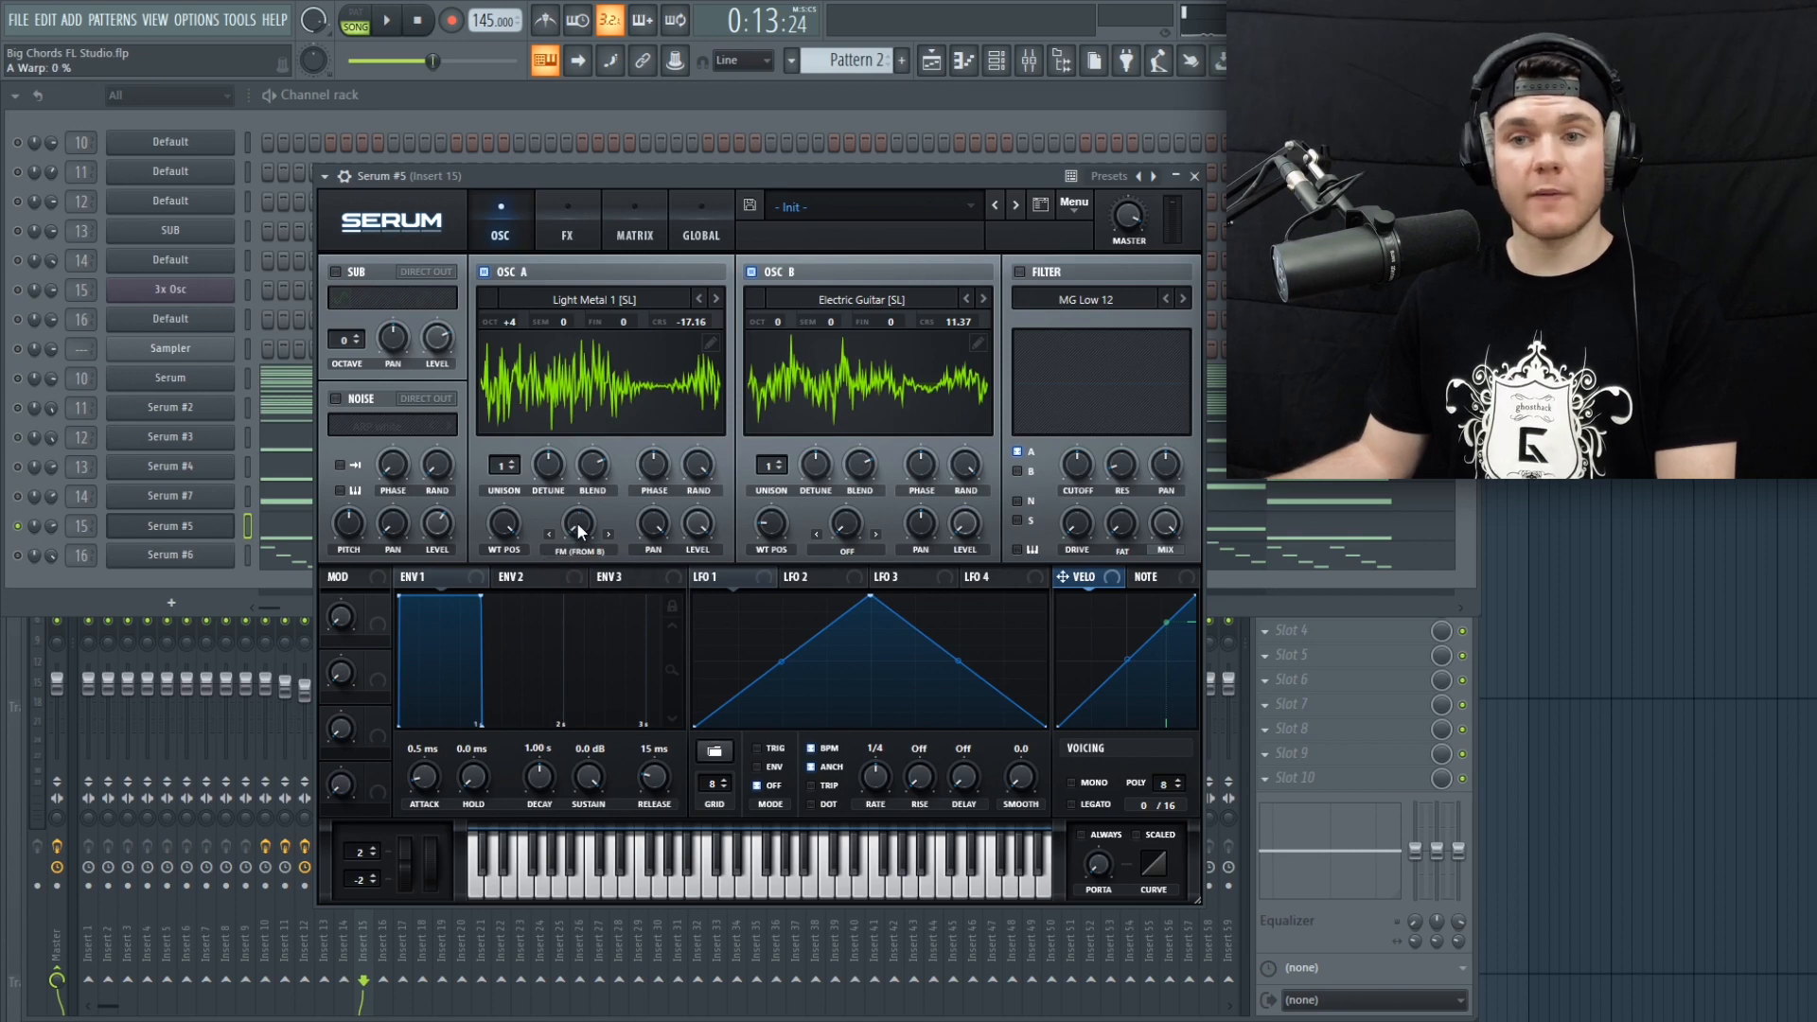
key(space)
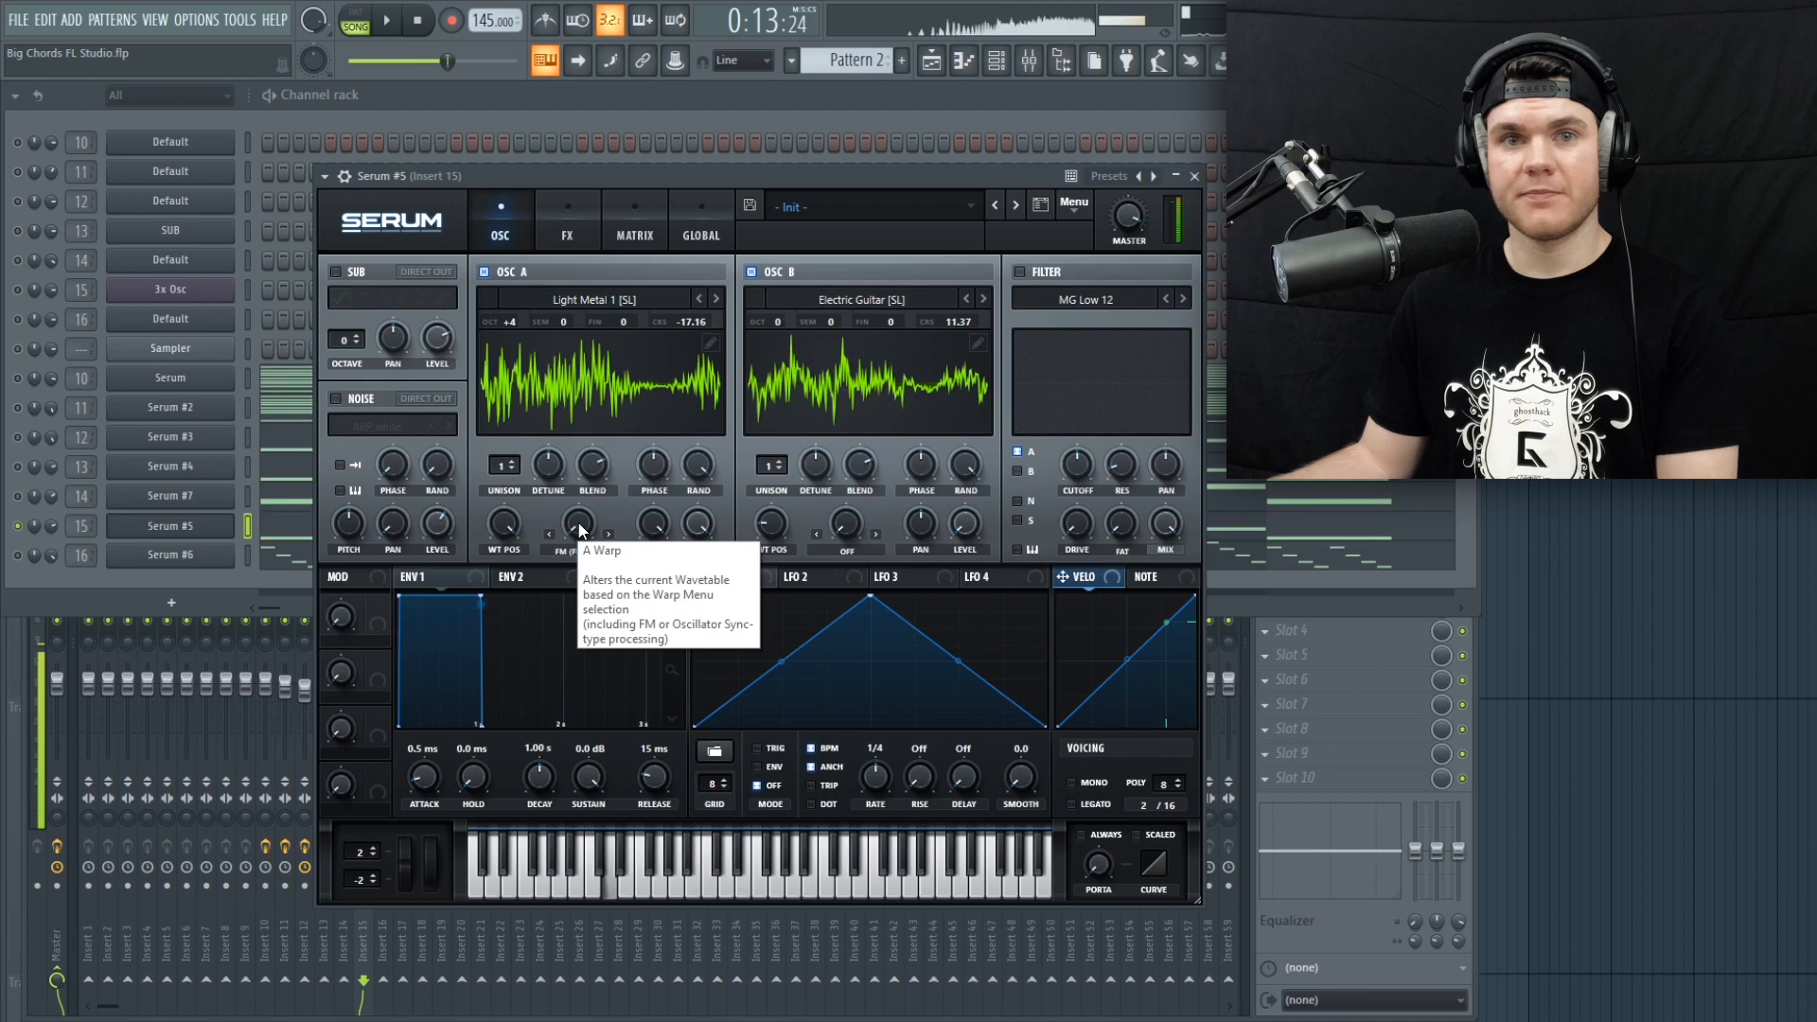
key(space)
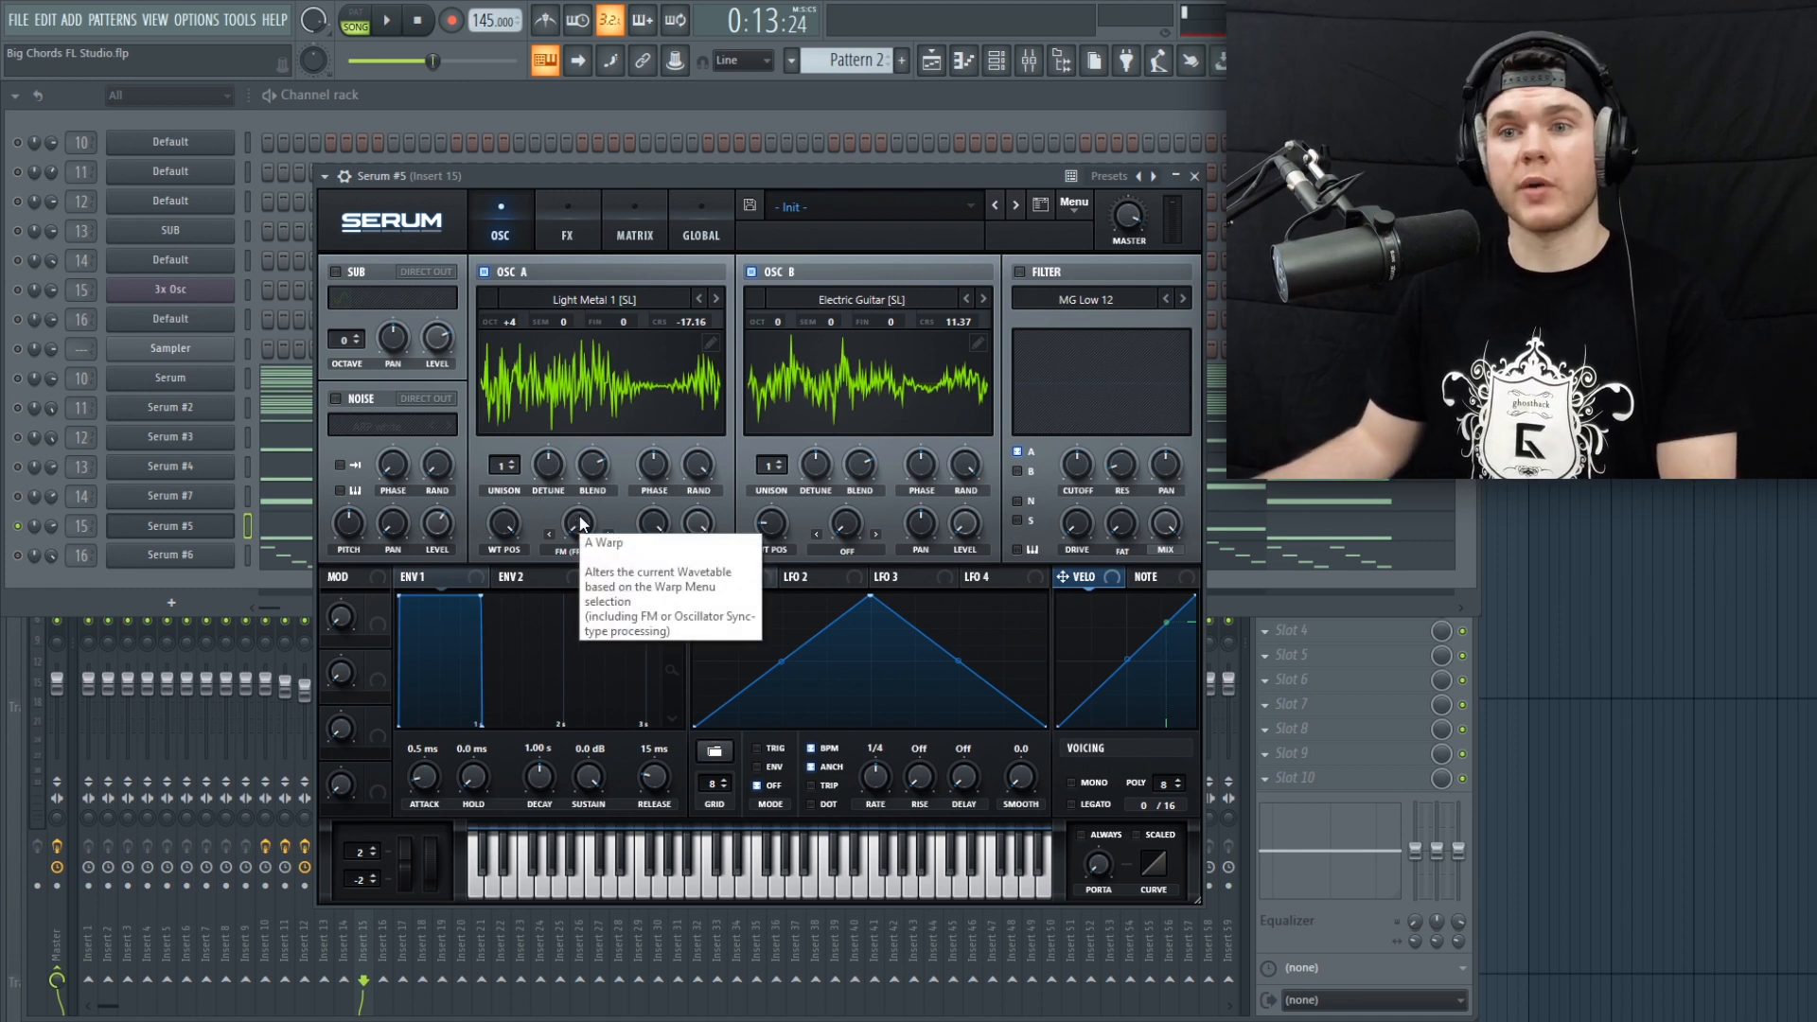
Step: Raise oscillator A's FM (From B) warp to 100% during playback to hear the modulation
key(space)
drag(581, 536, 598, 265)
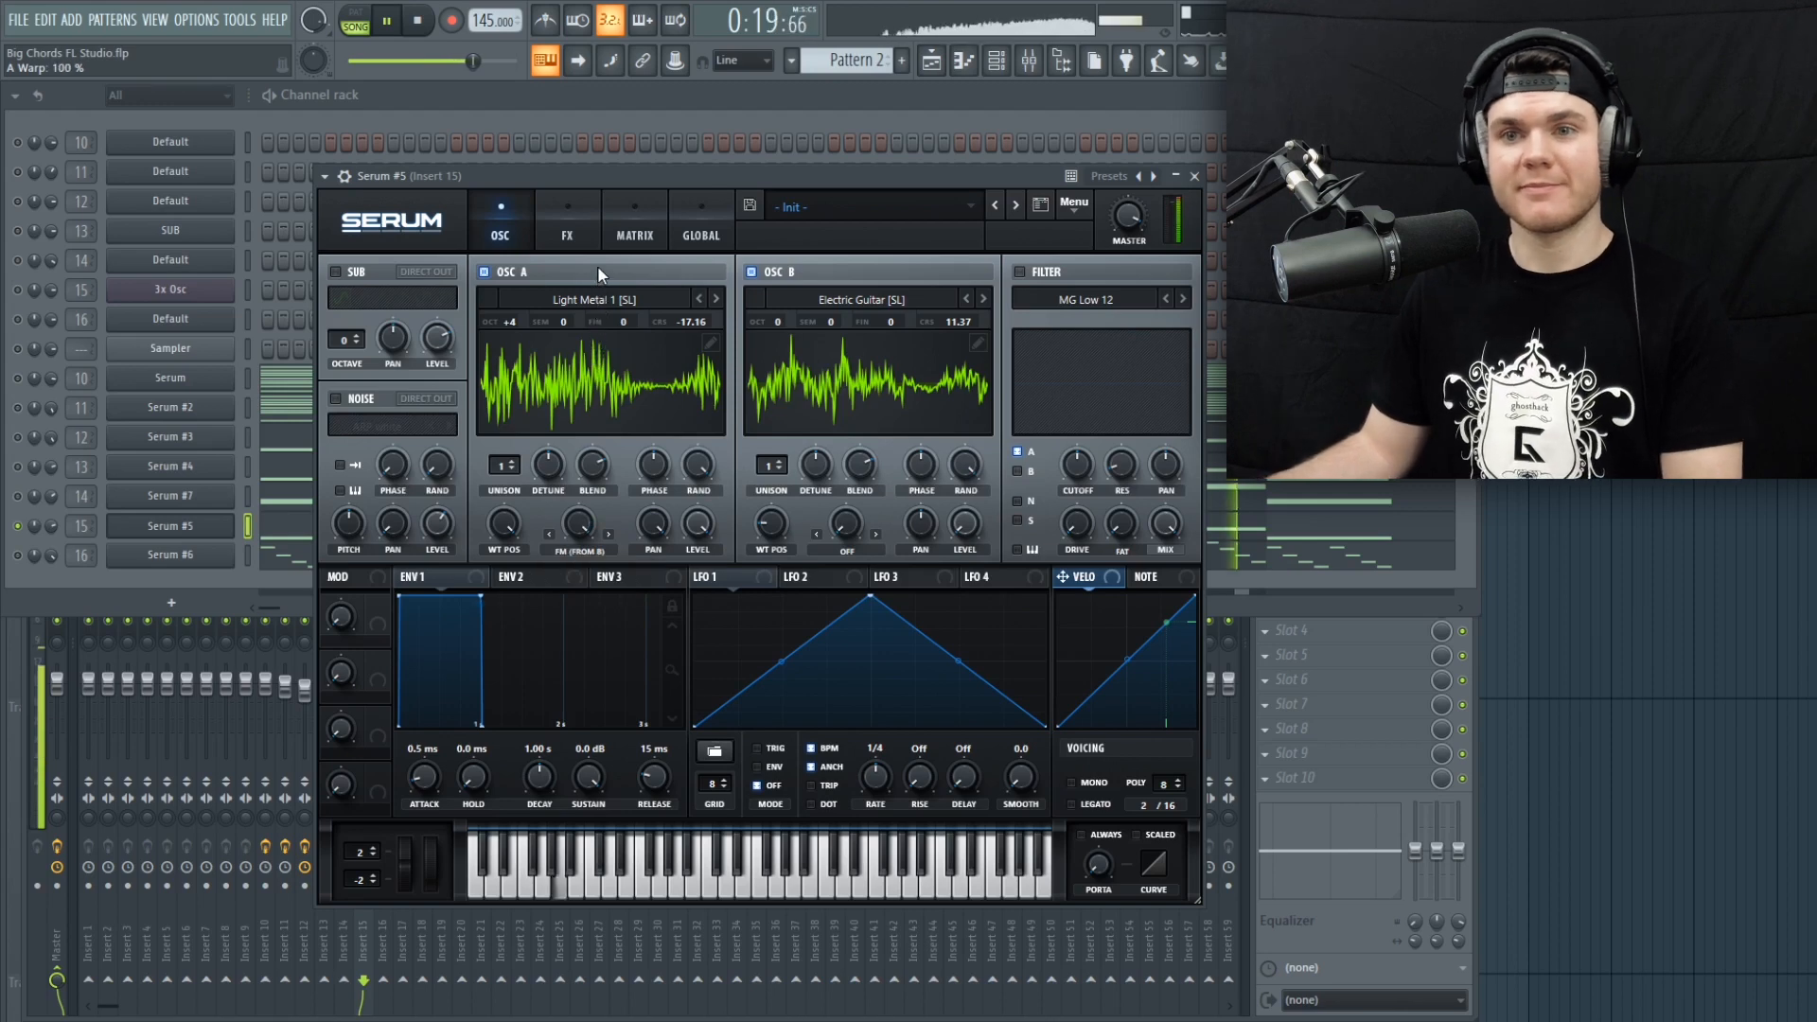
key(space)
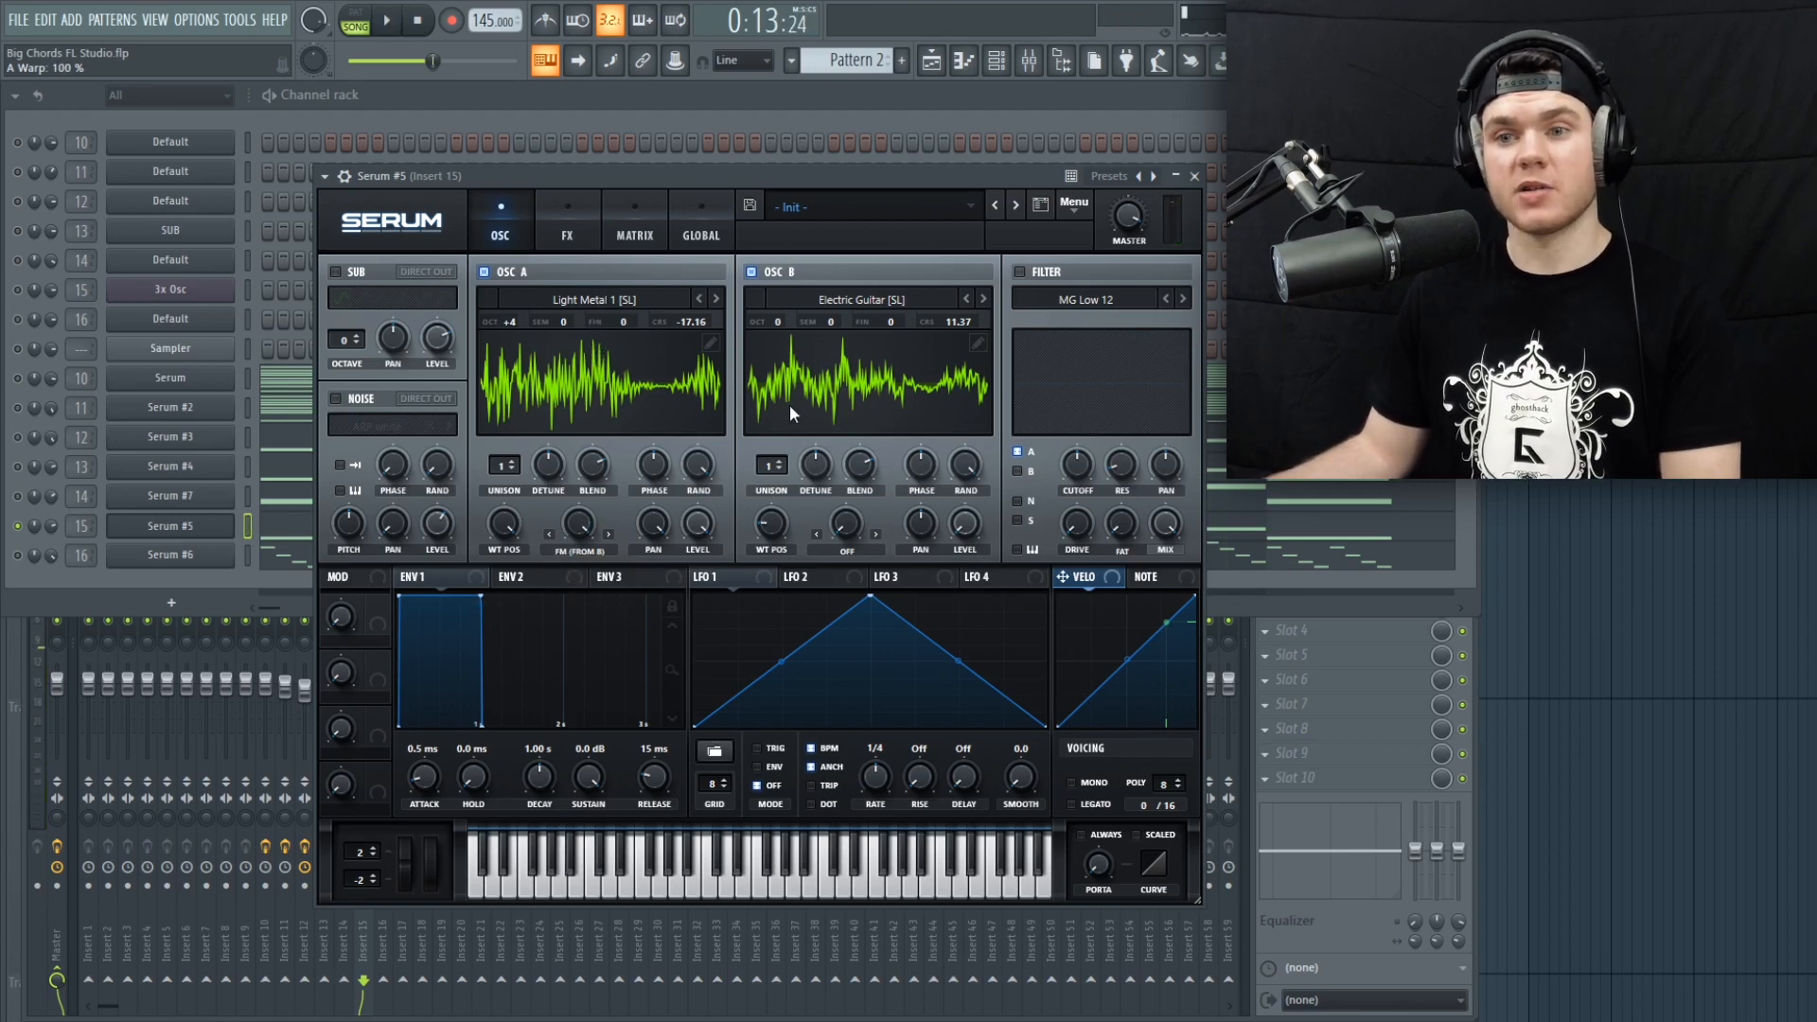
Step: Enable Serum #5's noise oscillator again, examine the EQ on its effects page during playback, and close the synth
click(355, 398)
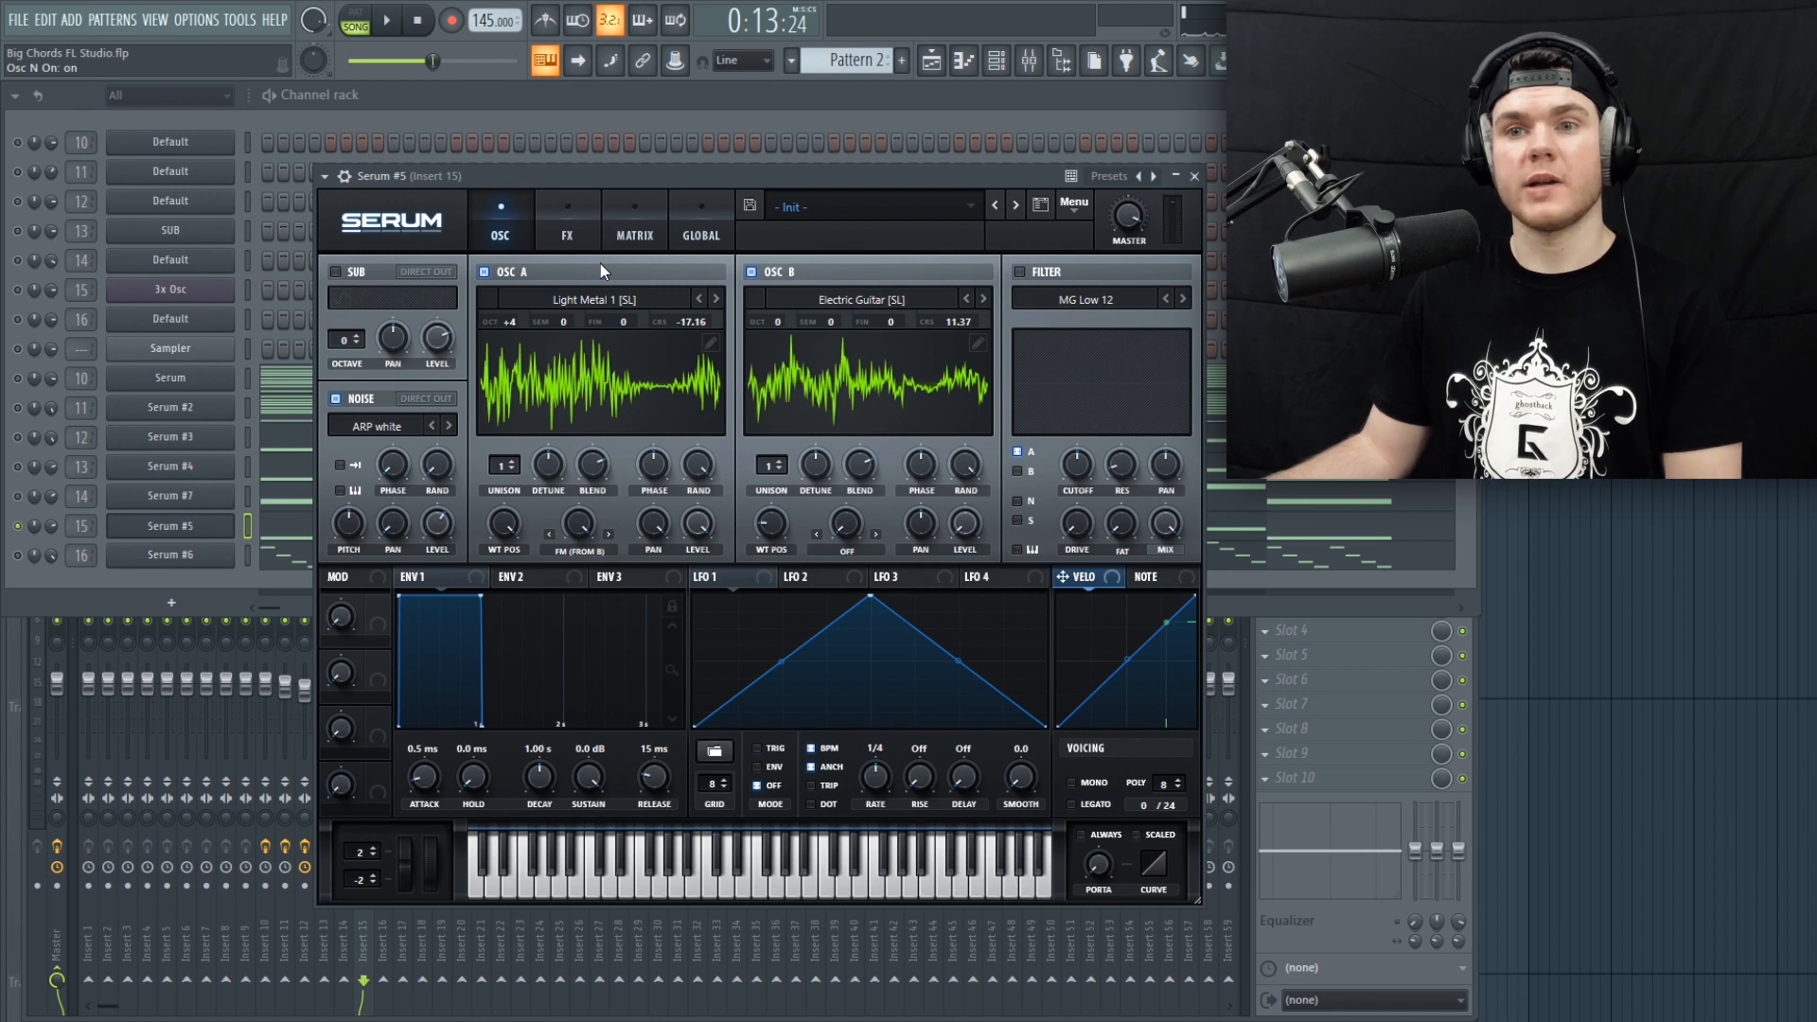
key(space)
click(560, 226)
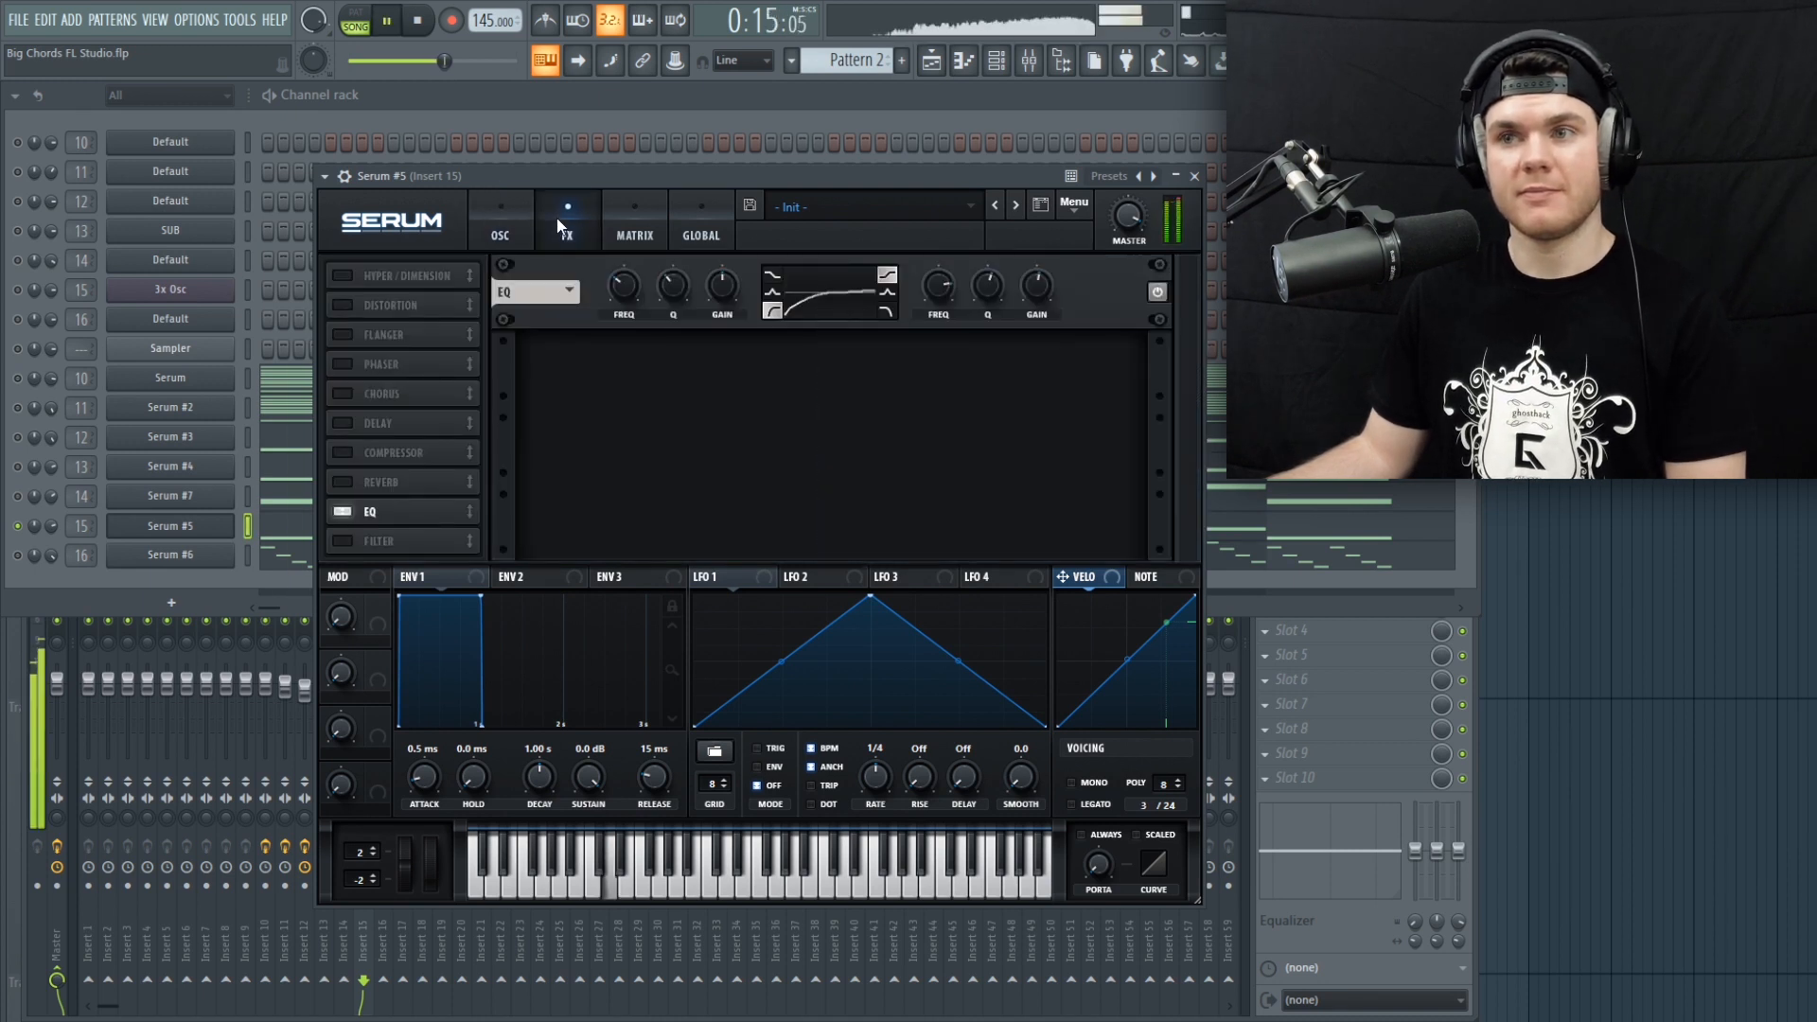
key(space)
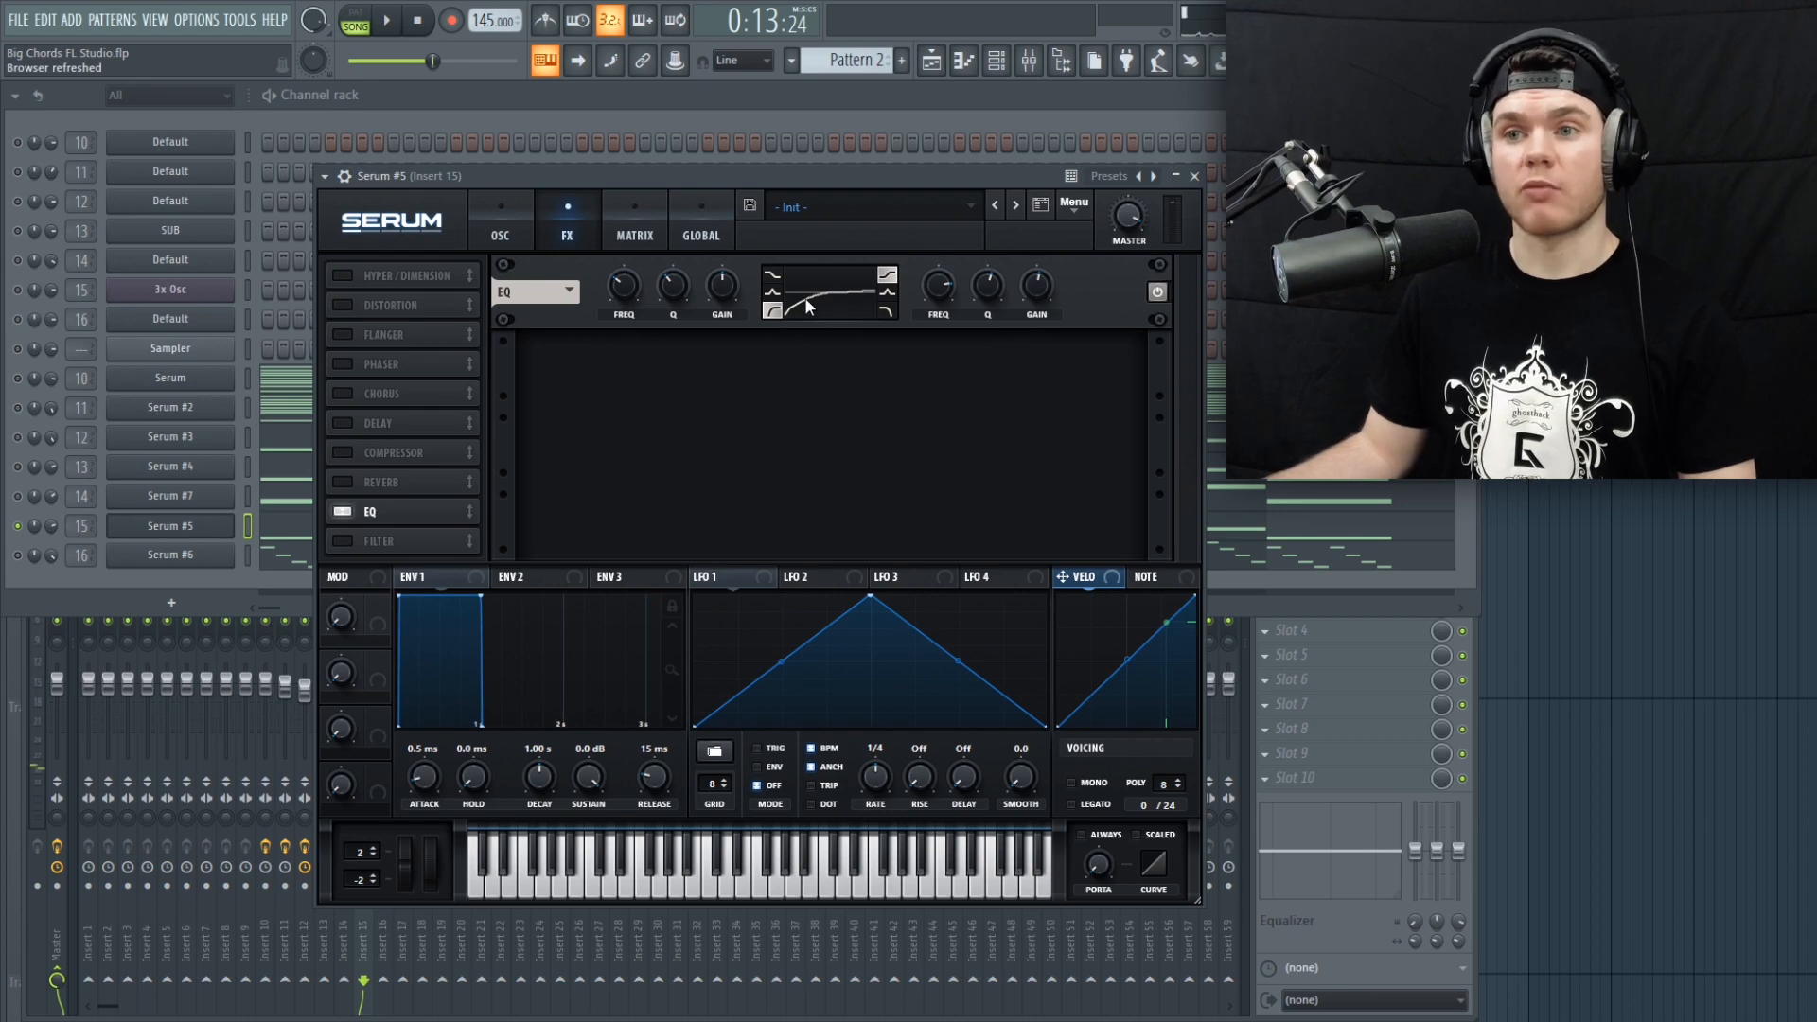
click(1195, 176)
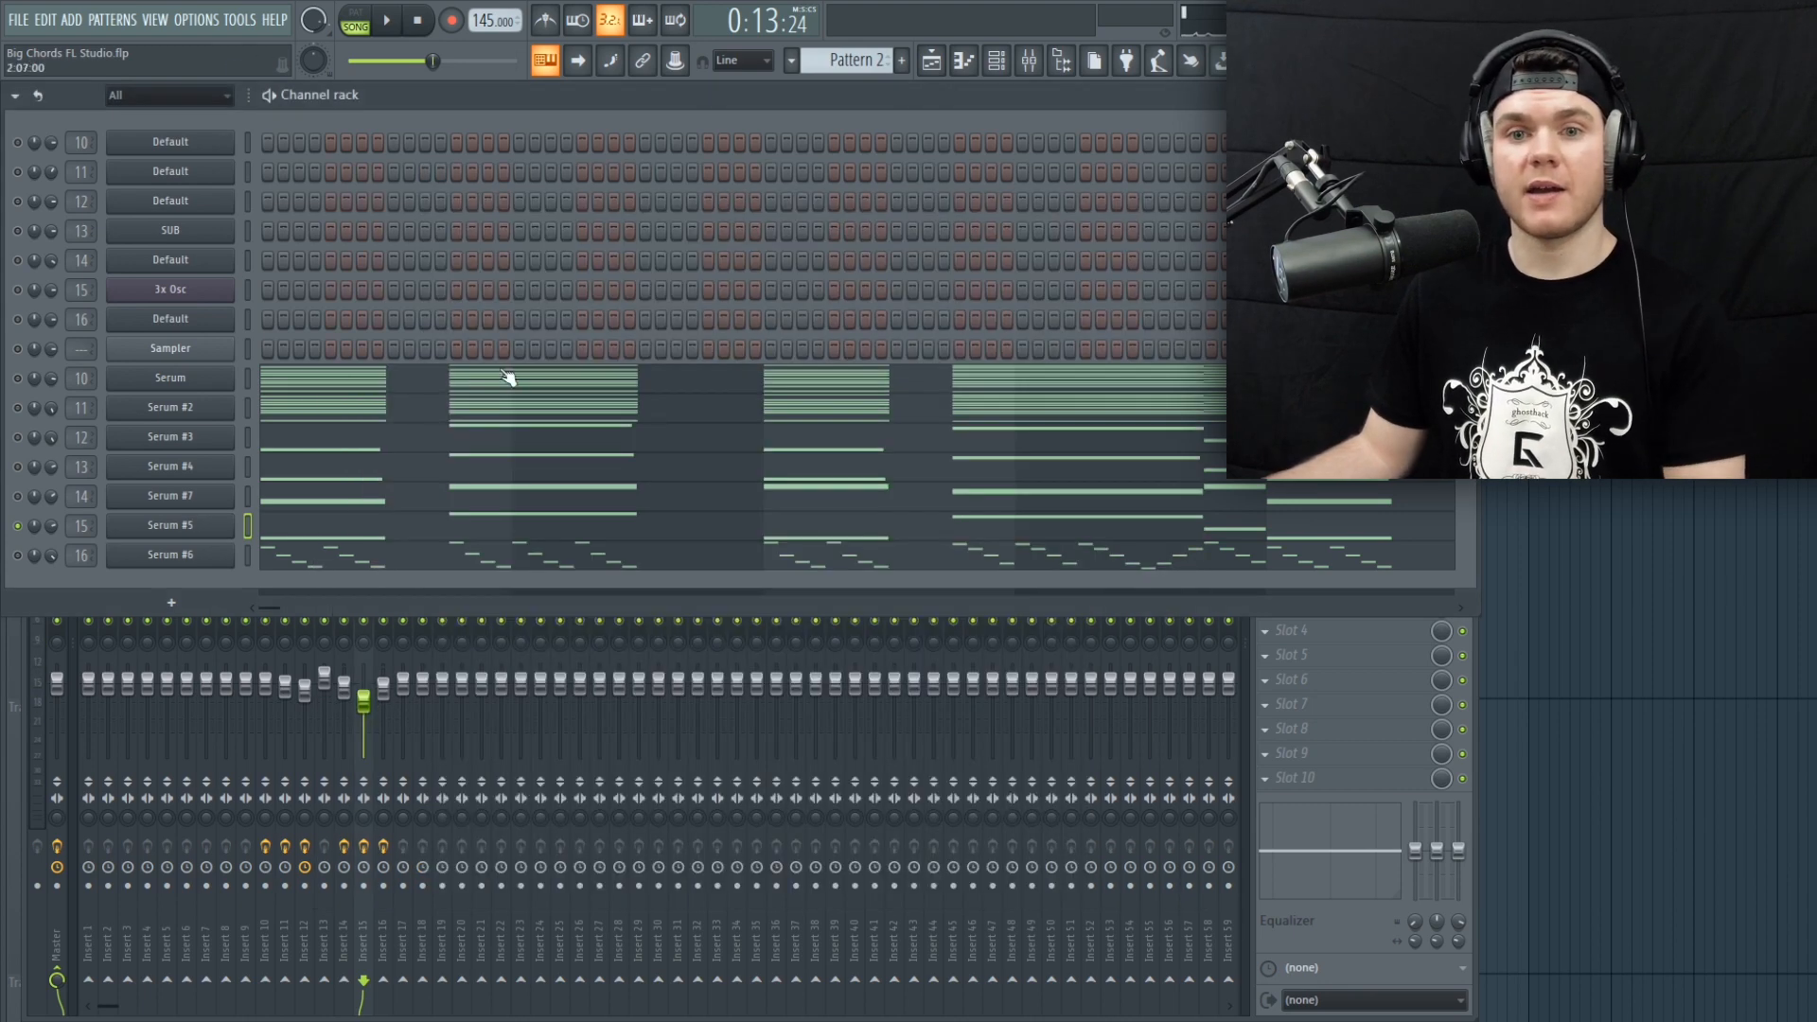
Step: Solo the Serum #6 layer, play it with its synth in view, and close the synth
click(18, 555)
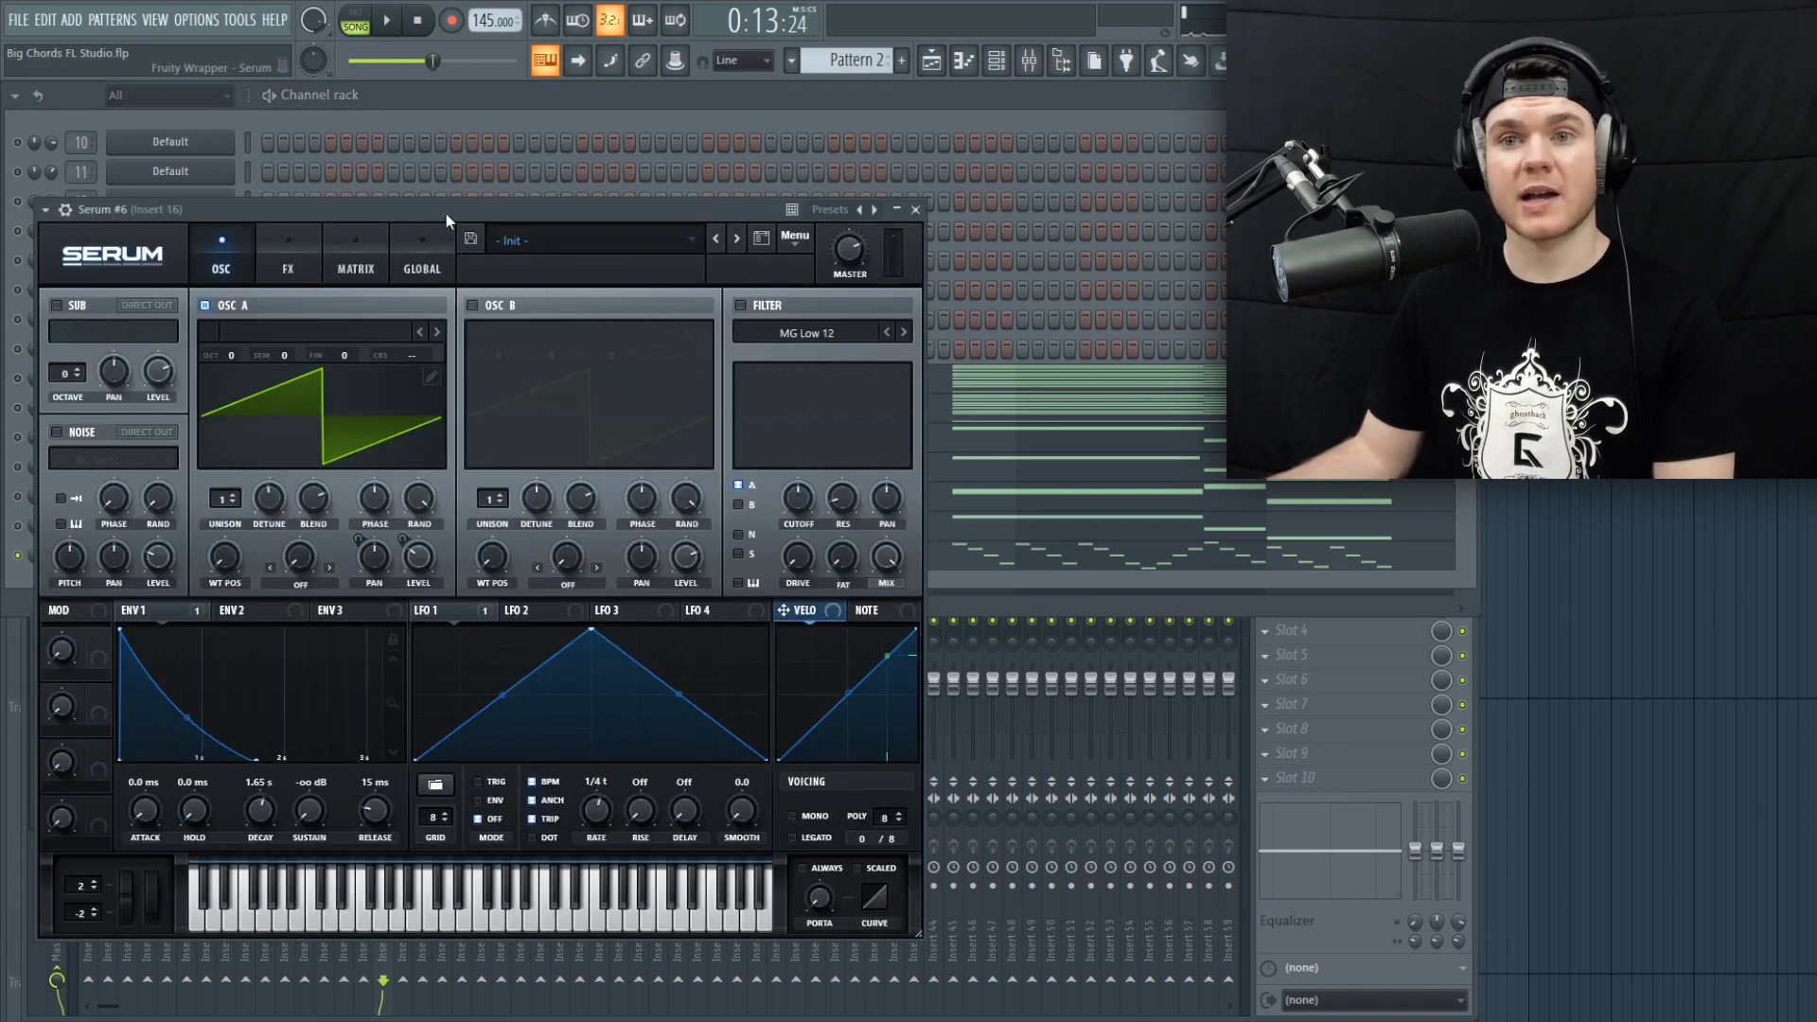
drag(445, 212, 616, 184)
key(space)
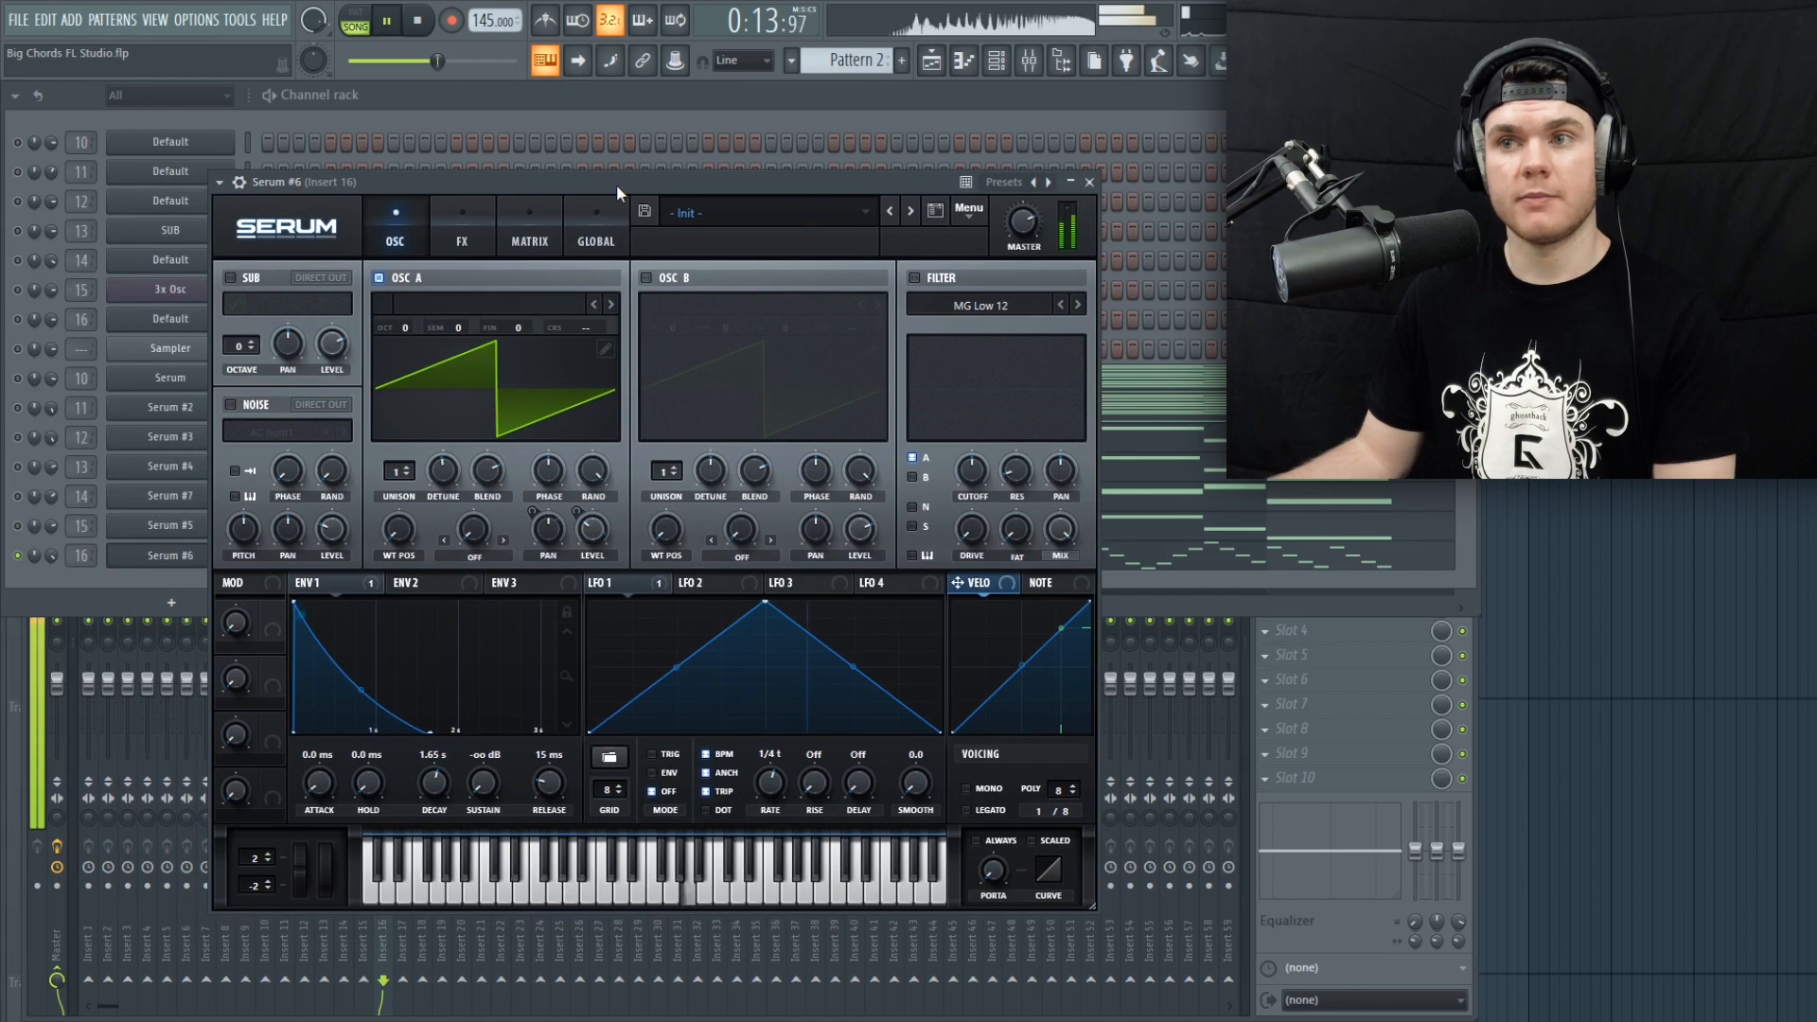
key(space)
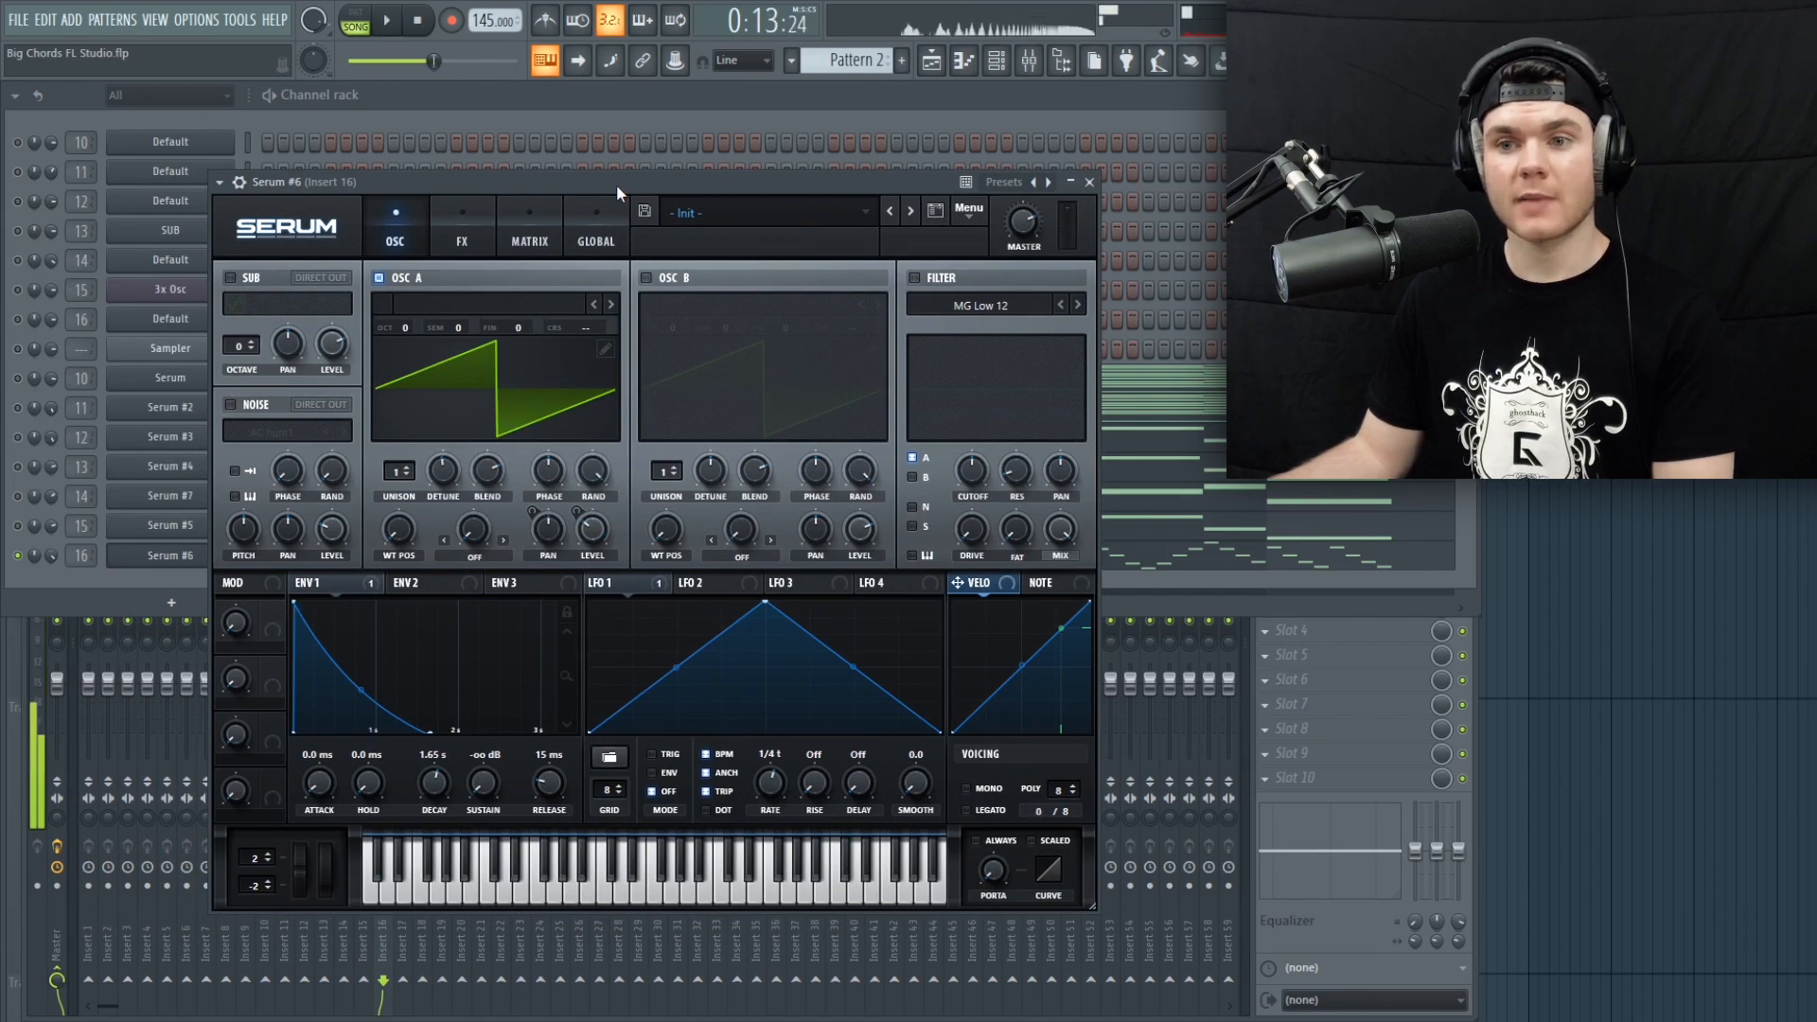
click(1089, 183)
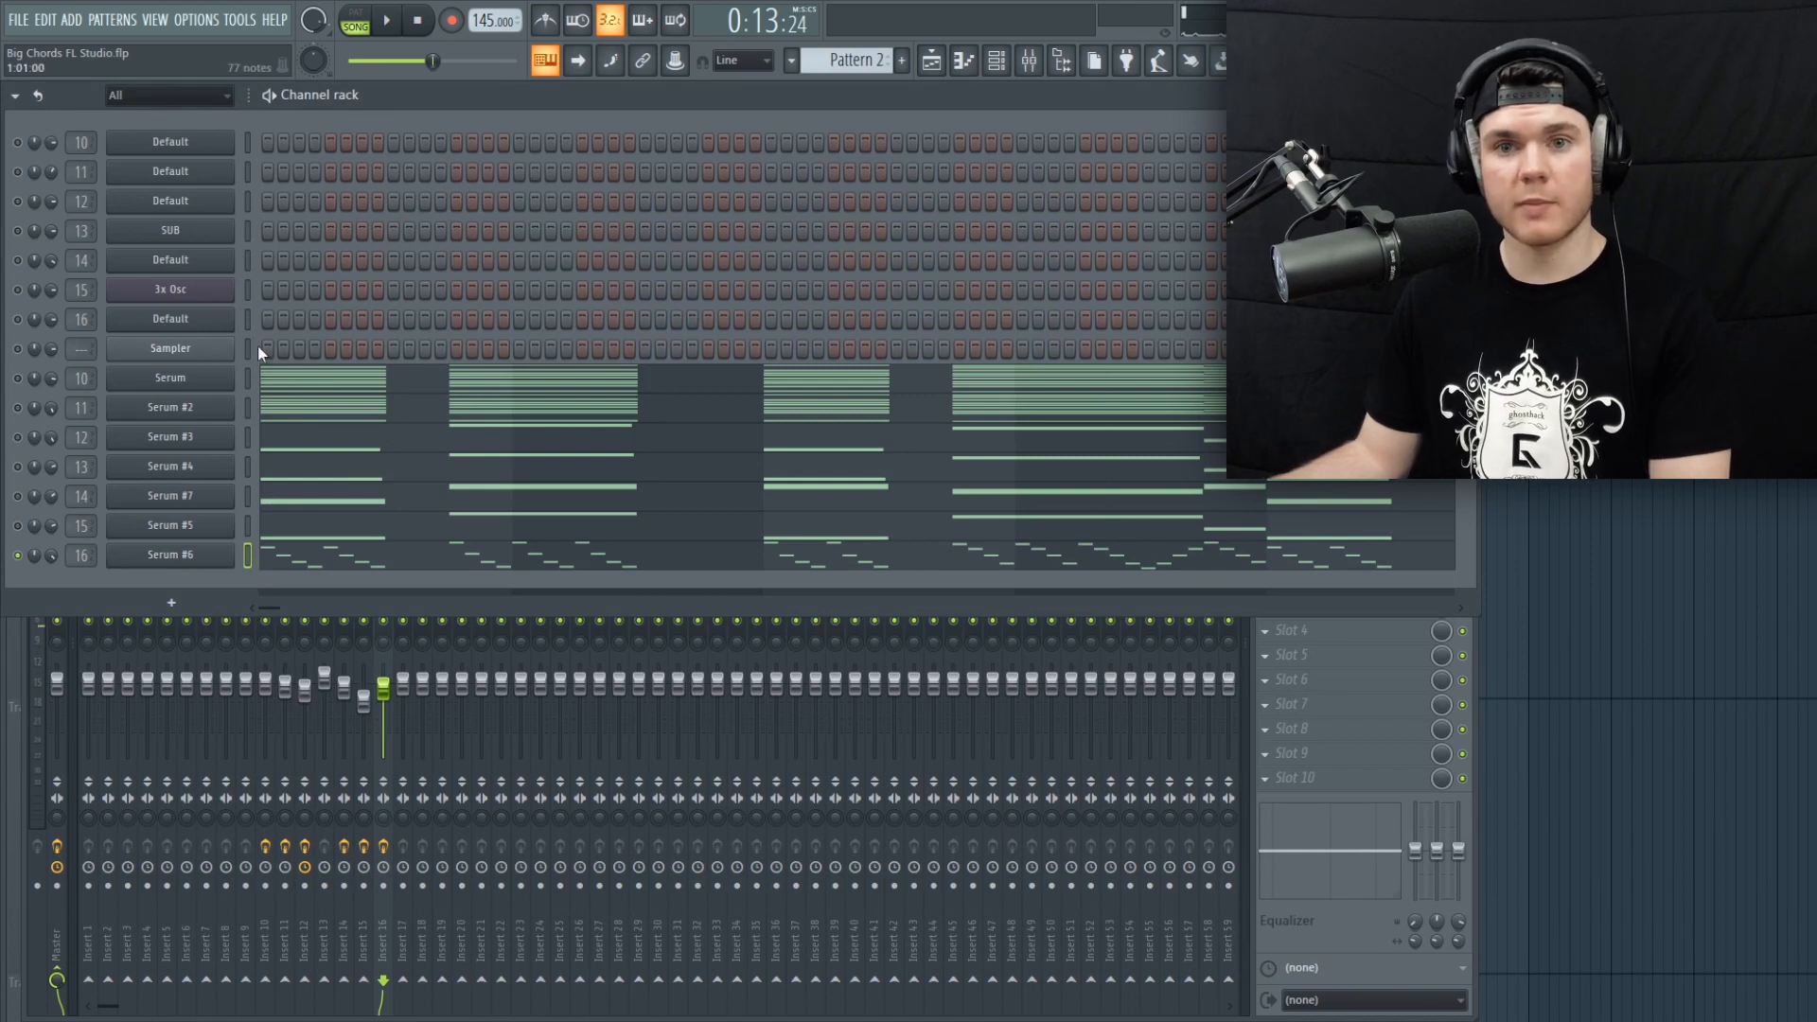
Step: Audition the last Default layer and the Serum #6 layer with a live note, and open the Serum #6 synth
click(249, 318)
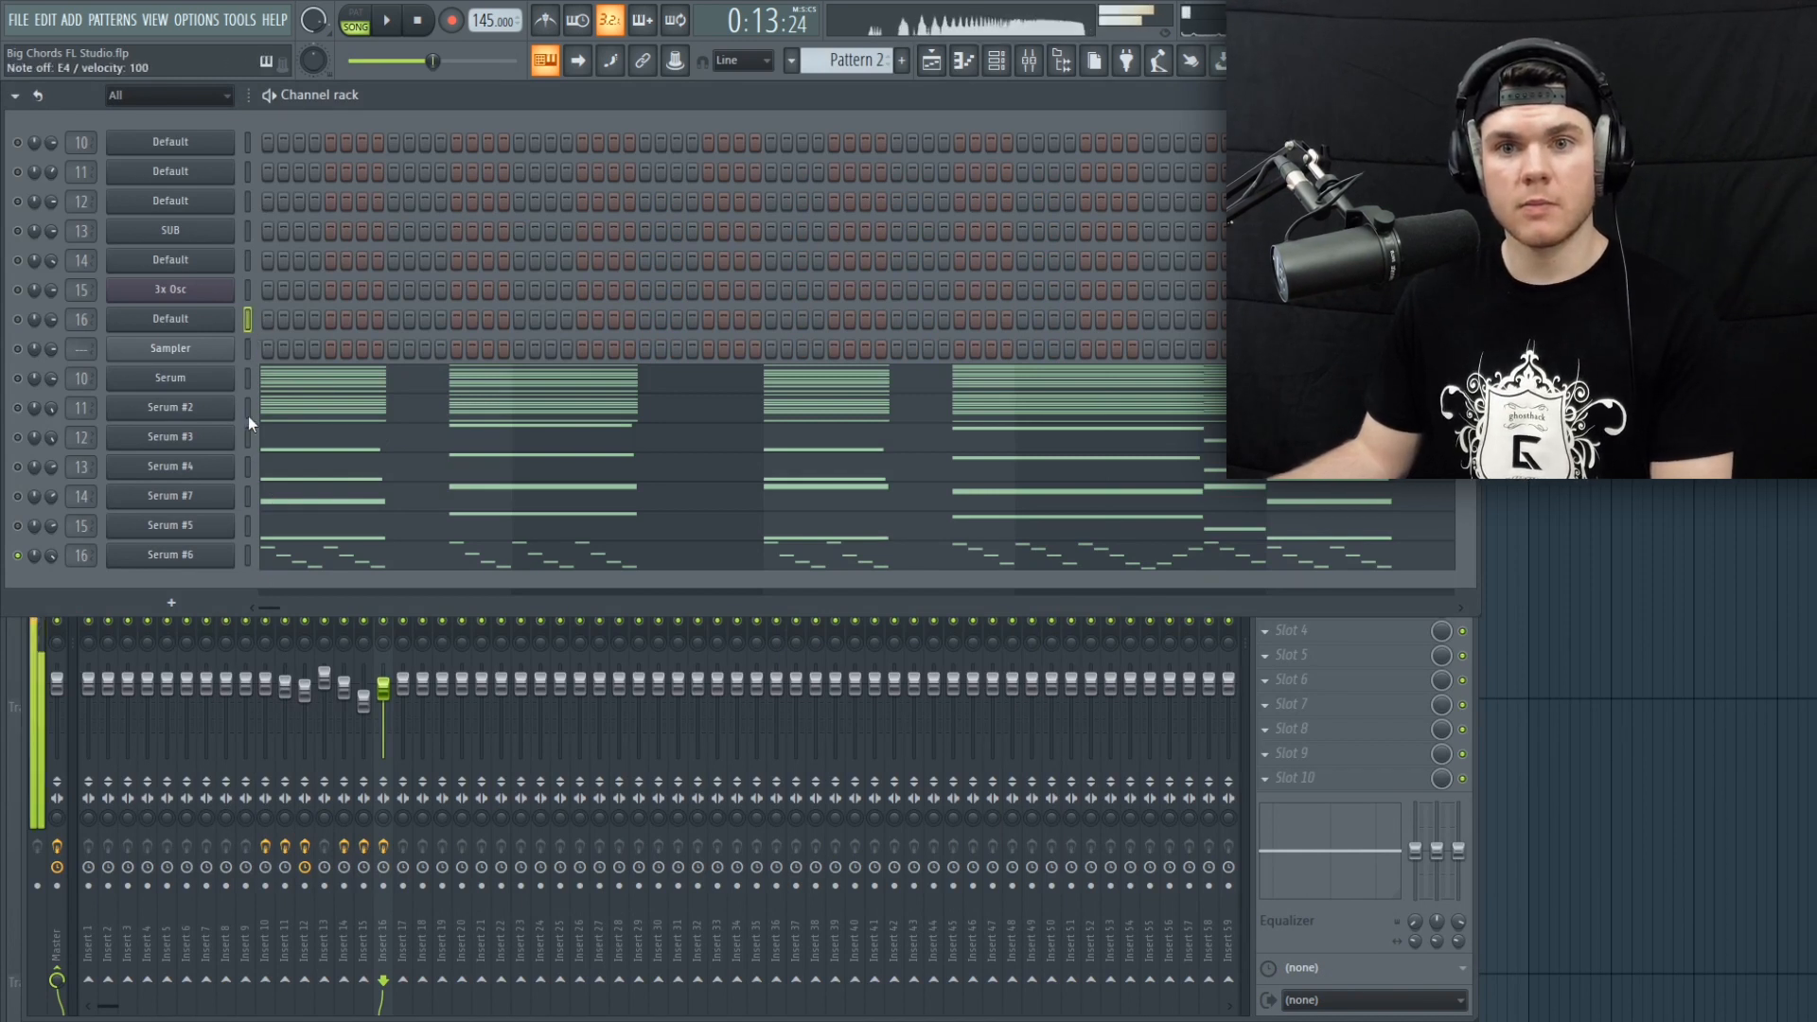
click(250, 557)
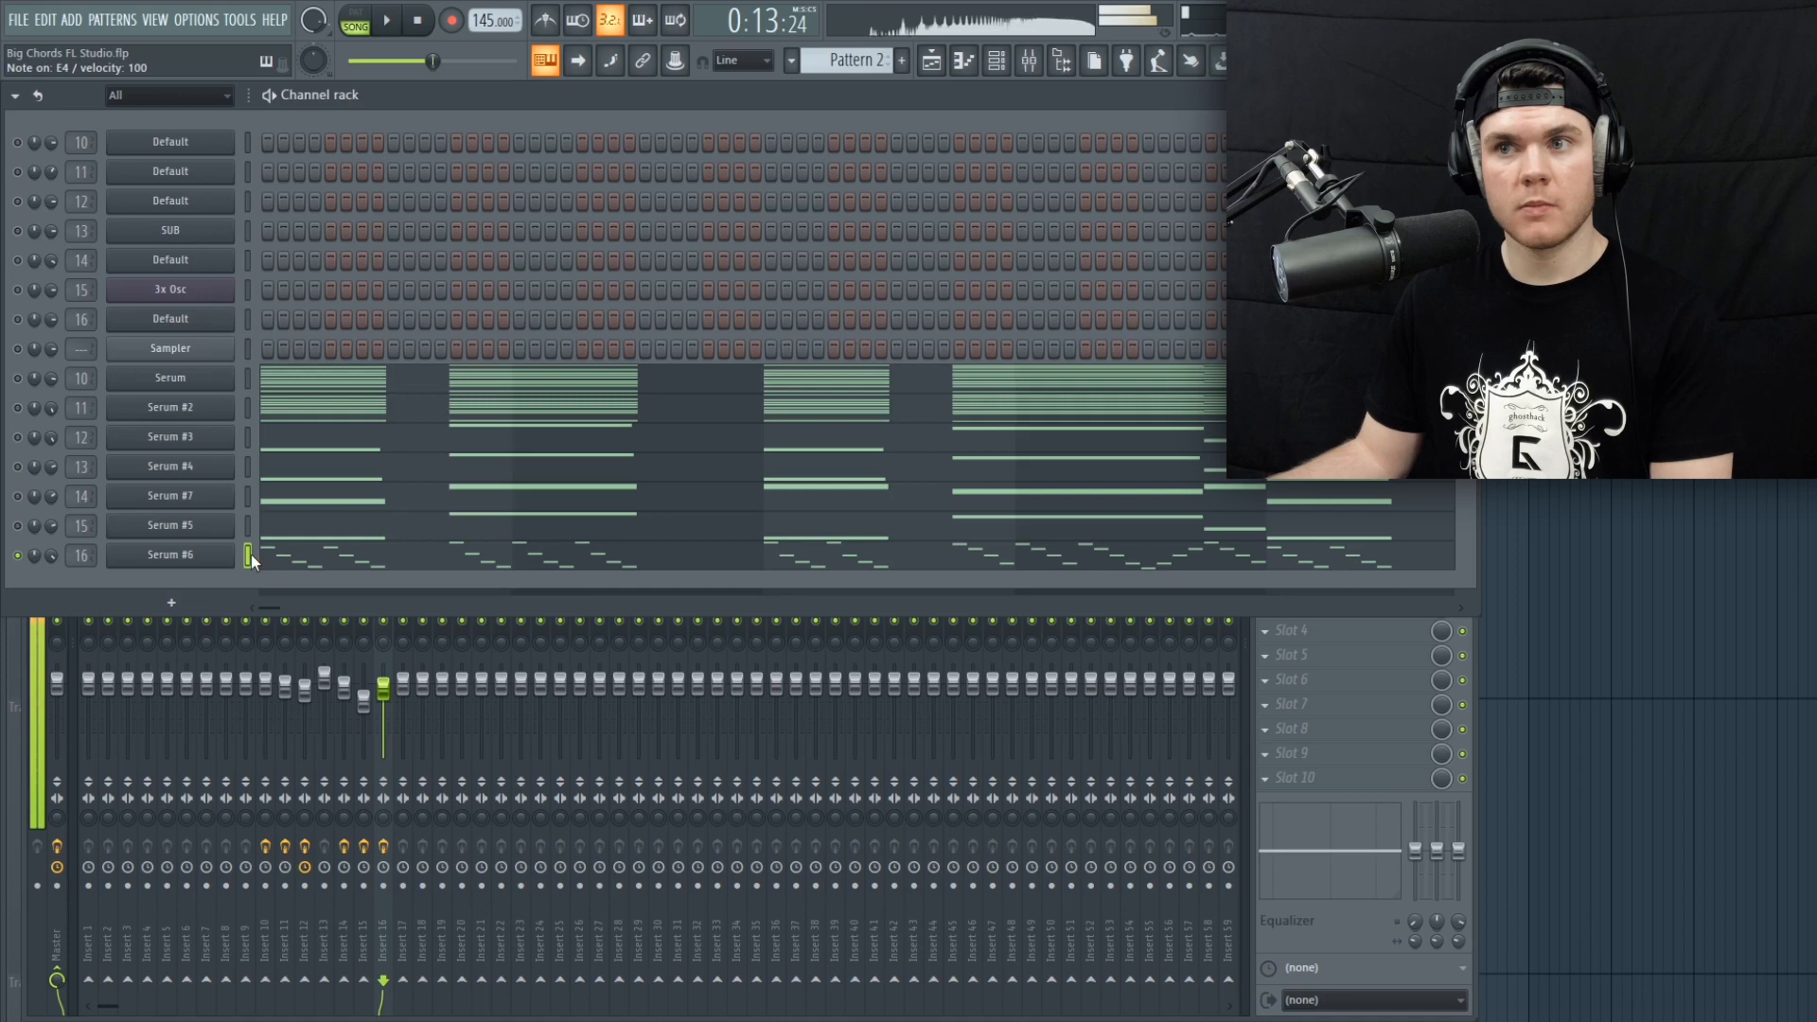
click(221, 562)
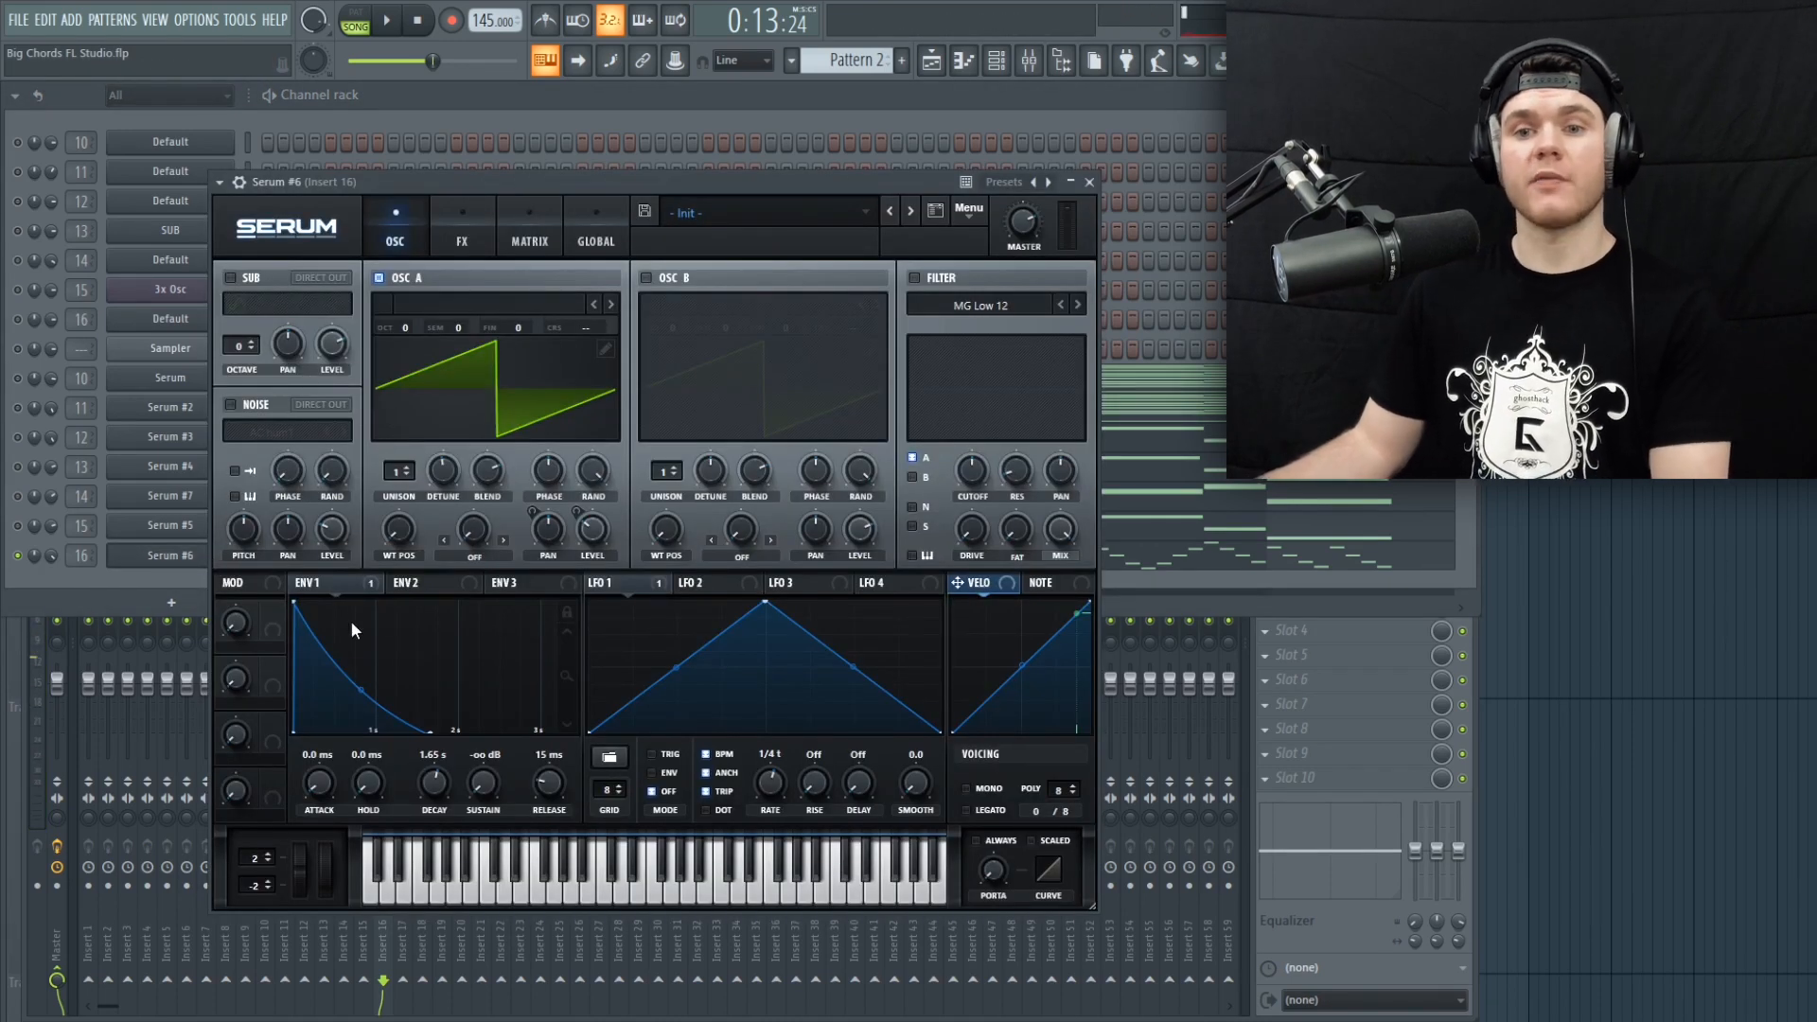
Step: Examine Serum #6's level envelope, effects page and LFO 1 pan modulation, including during playback, and close the synth
mouse_move(343, 583)
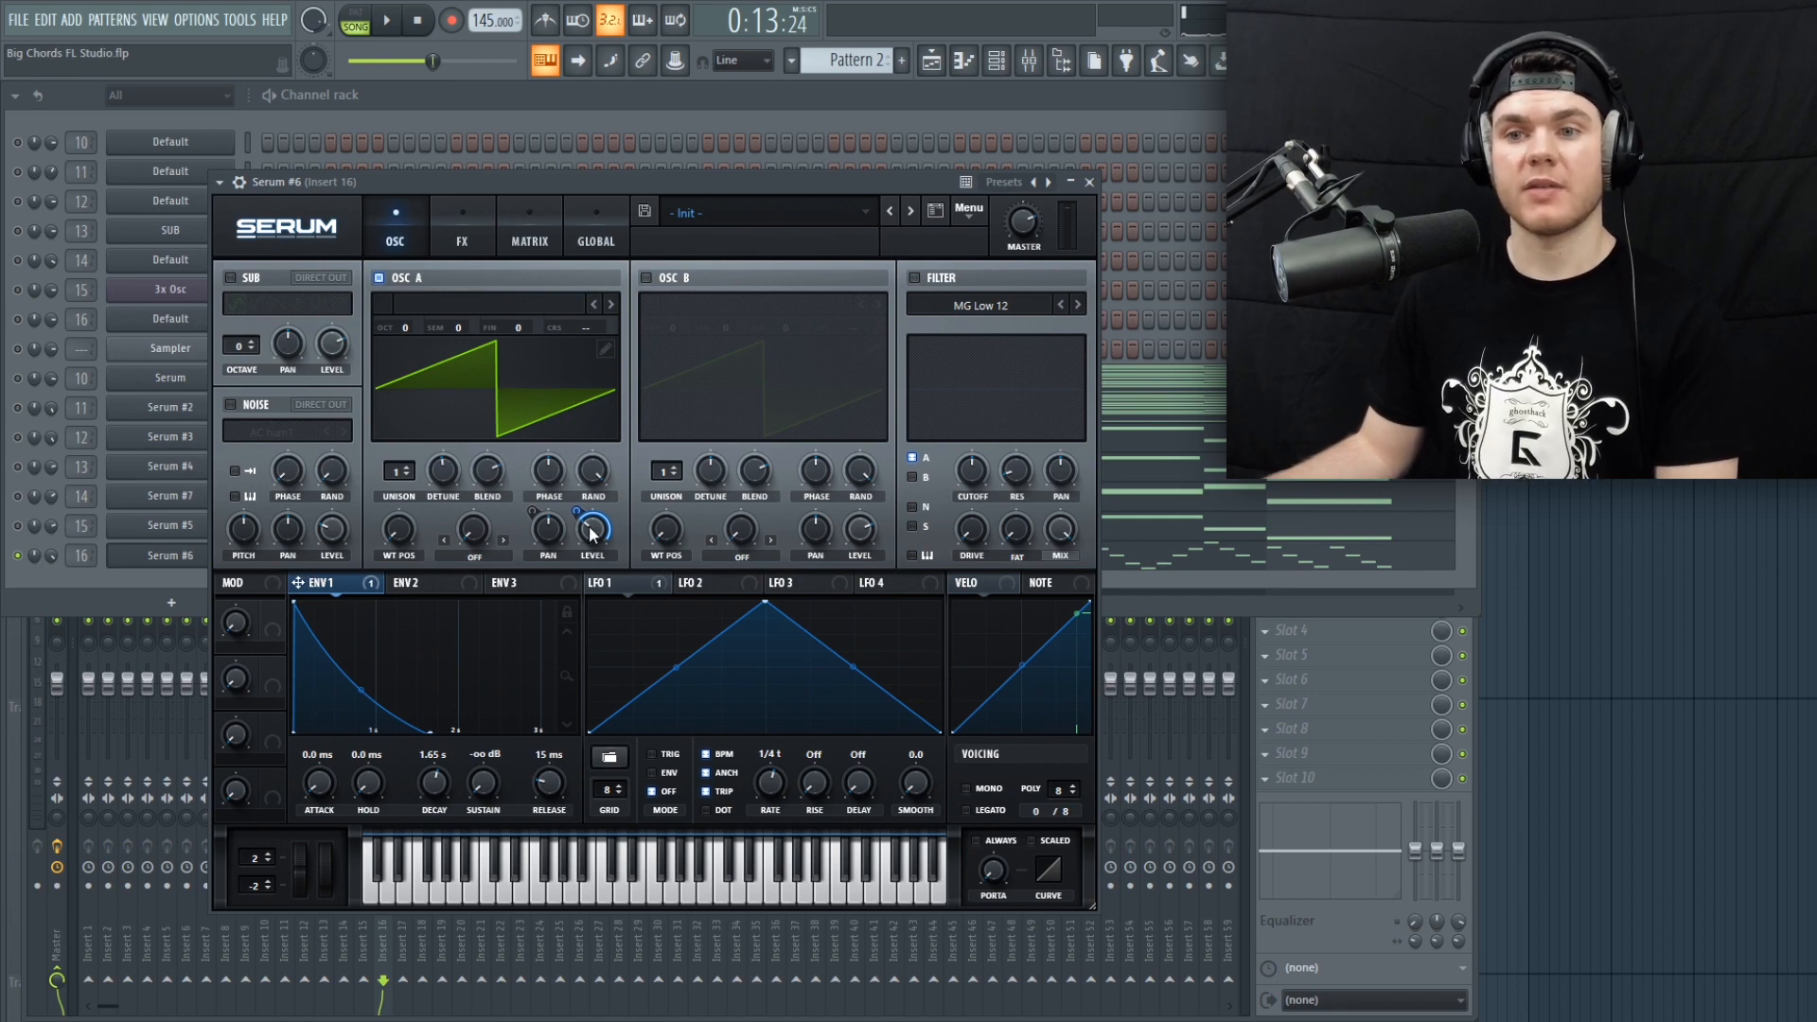
click(460, 242)
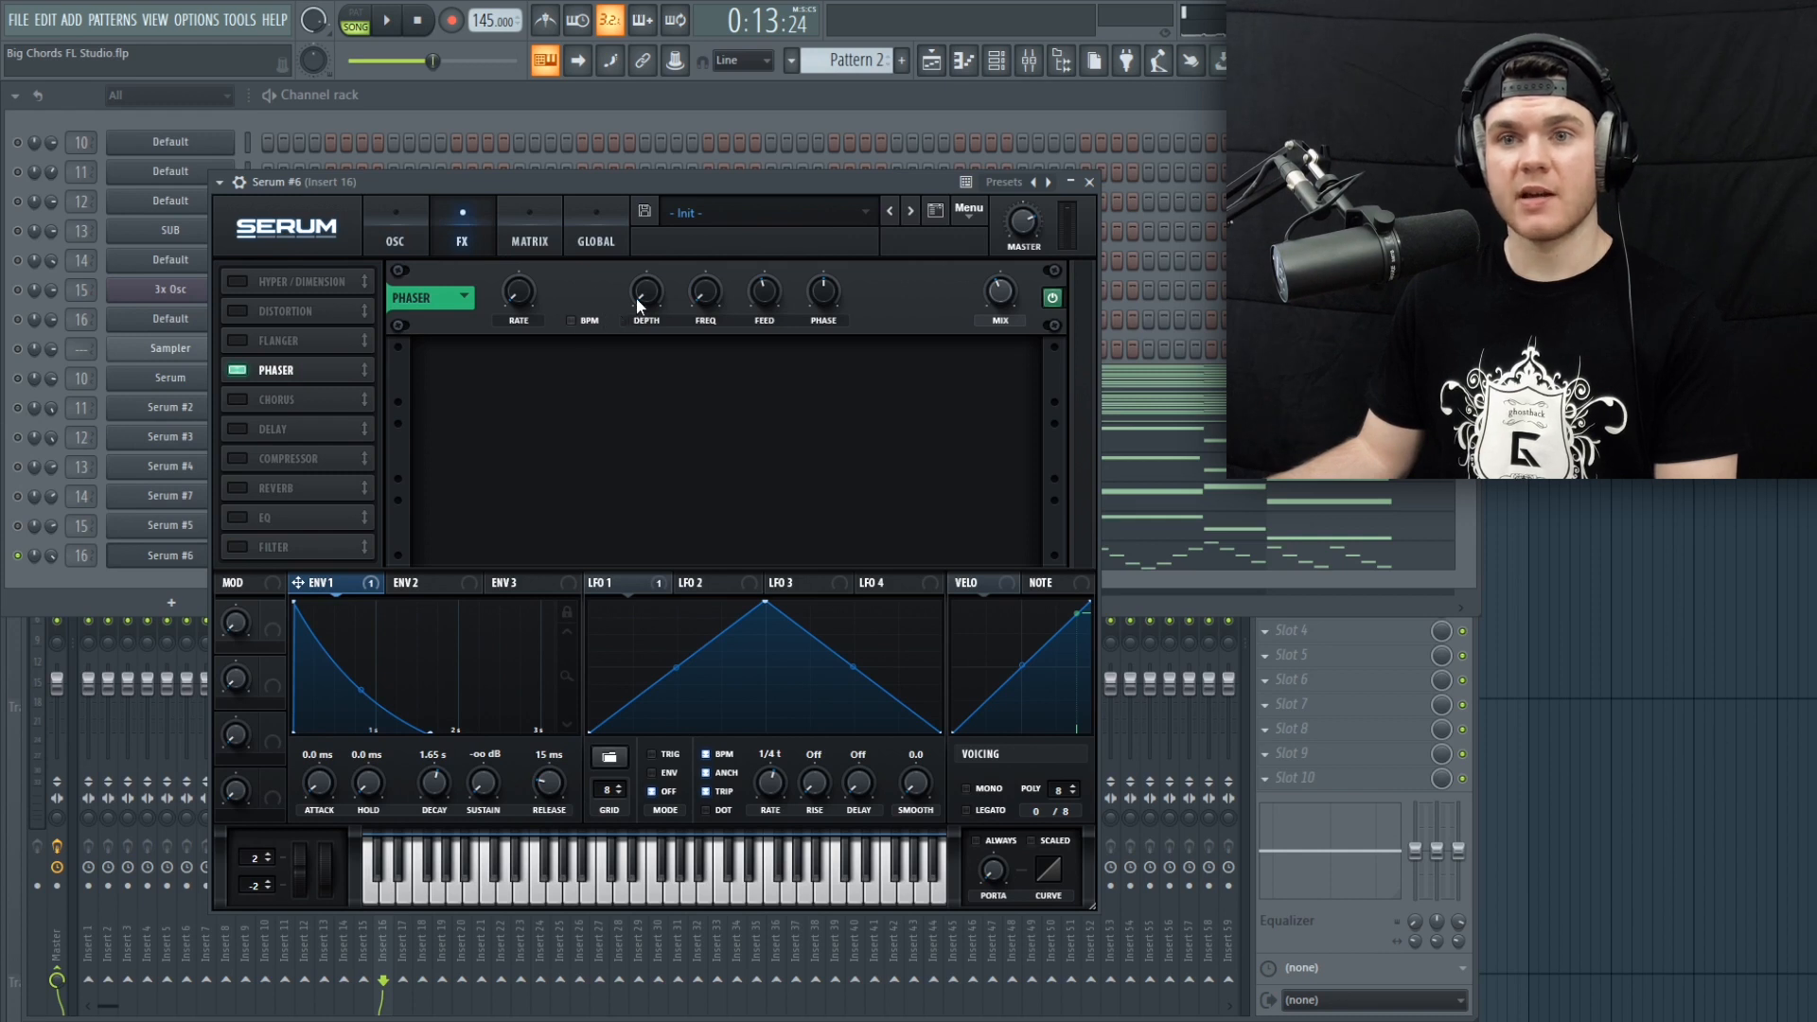
click(396, 240)
click(643, 586)
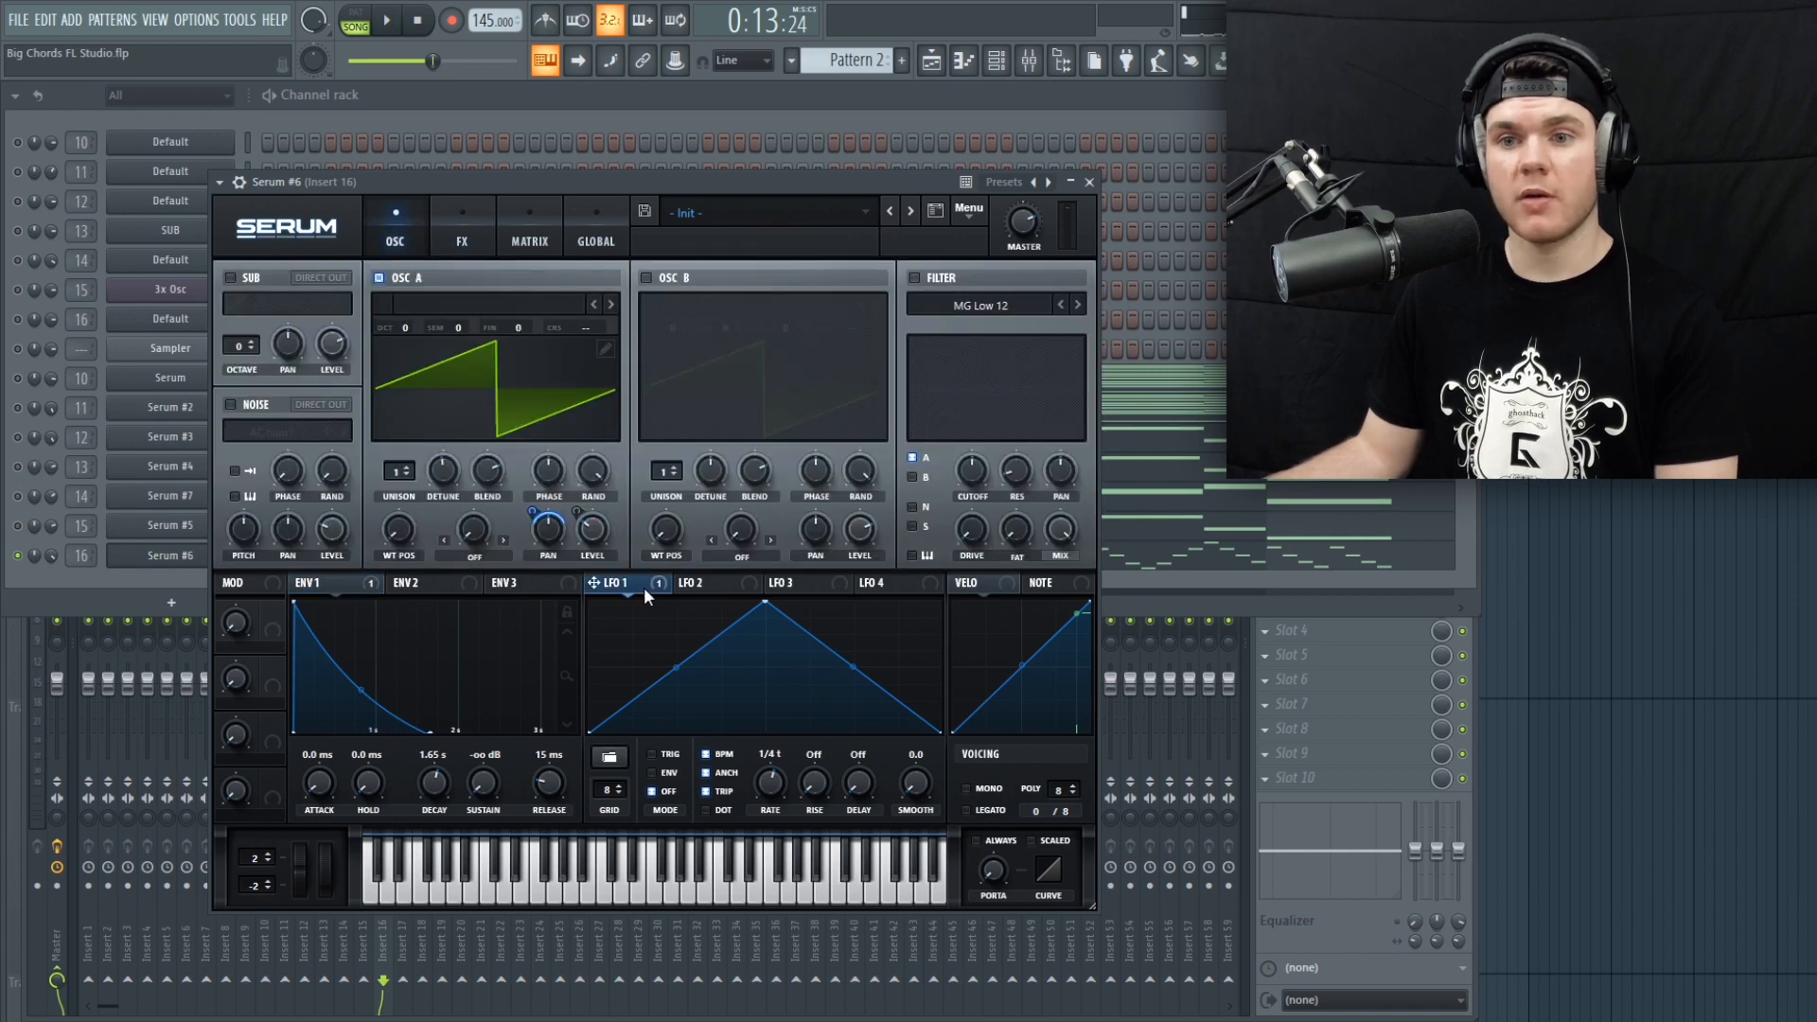
key(space)
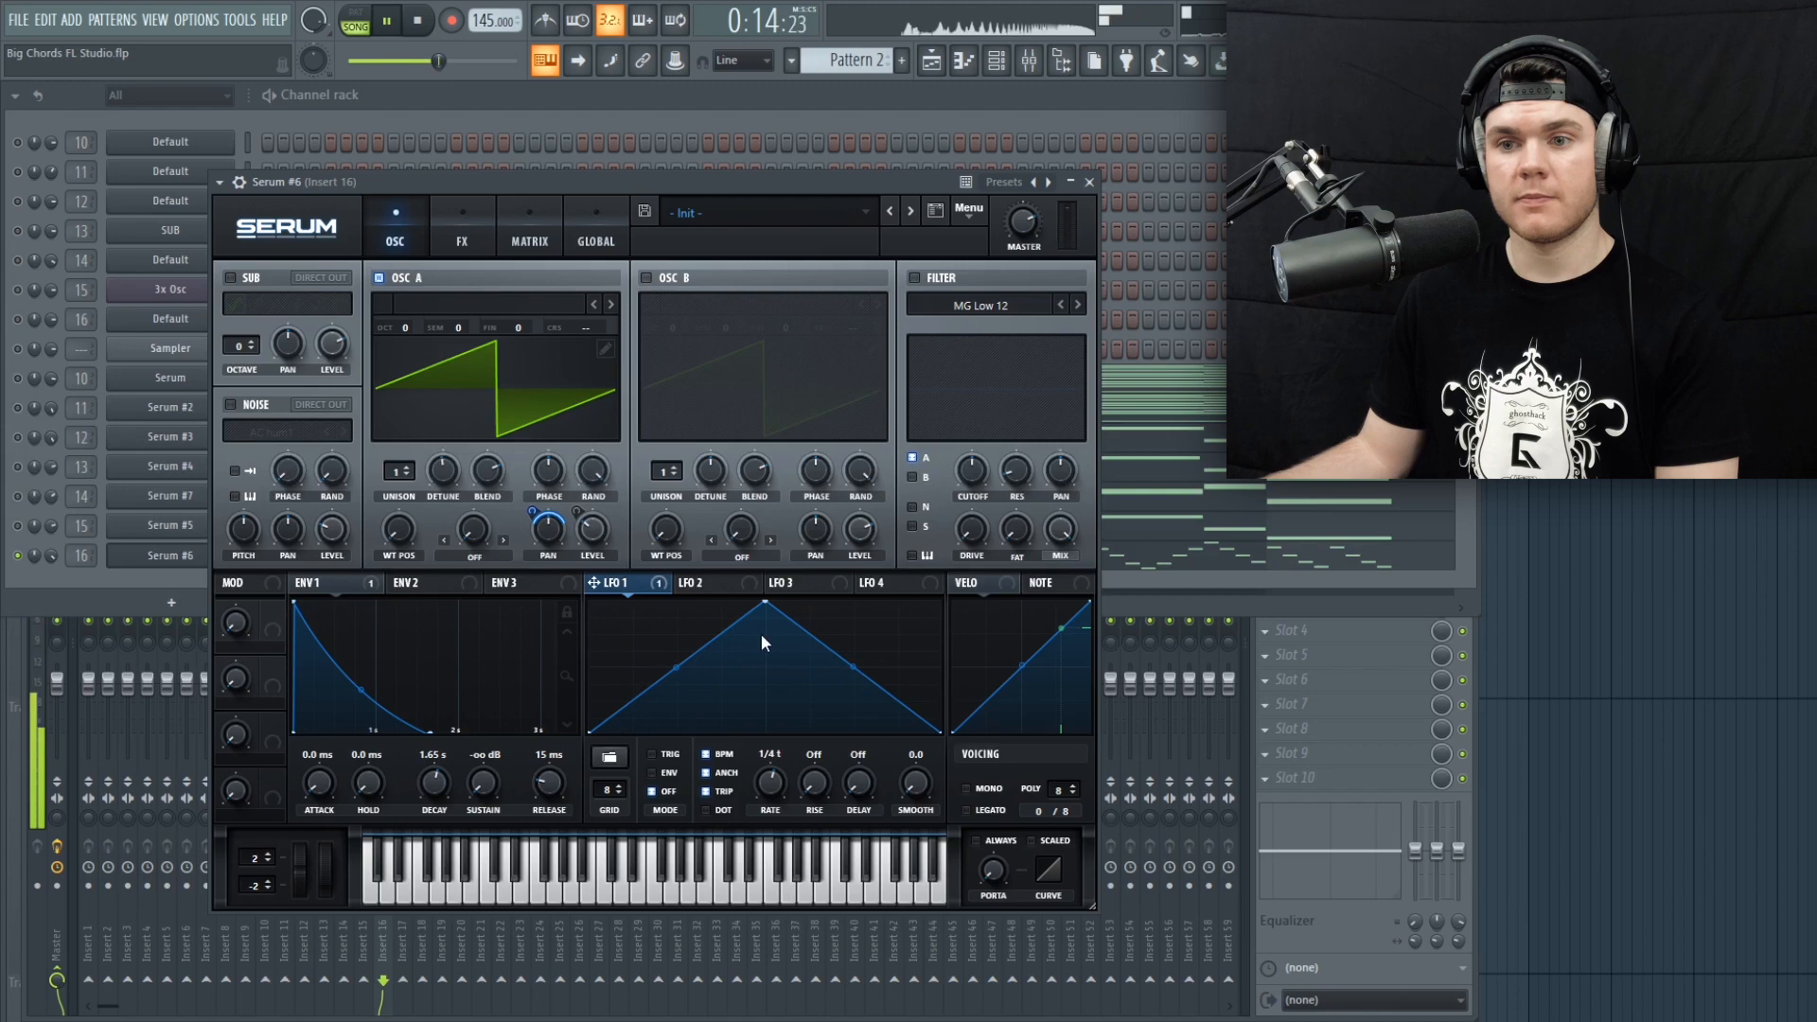
key(space)
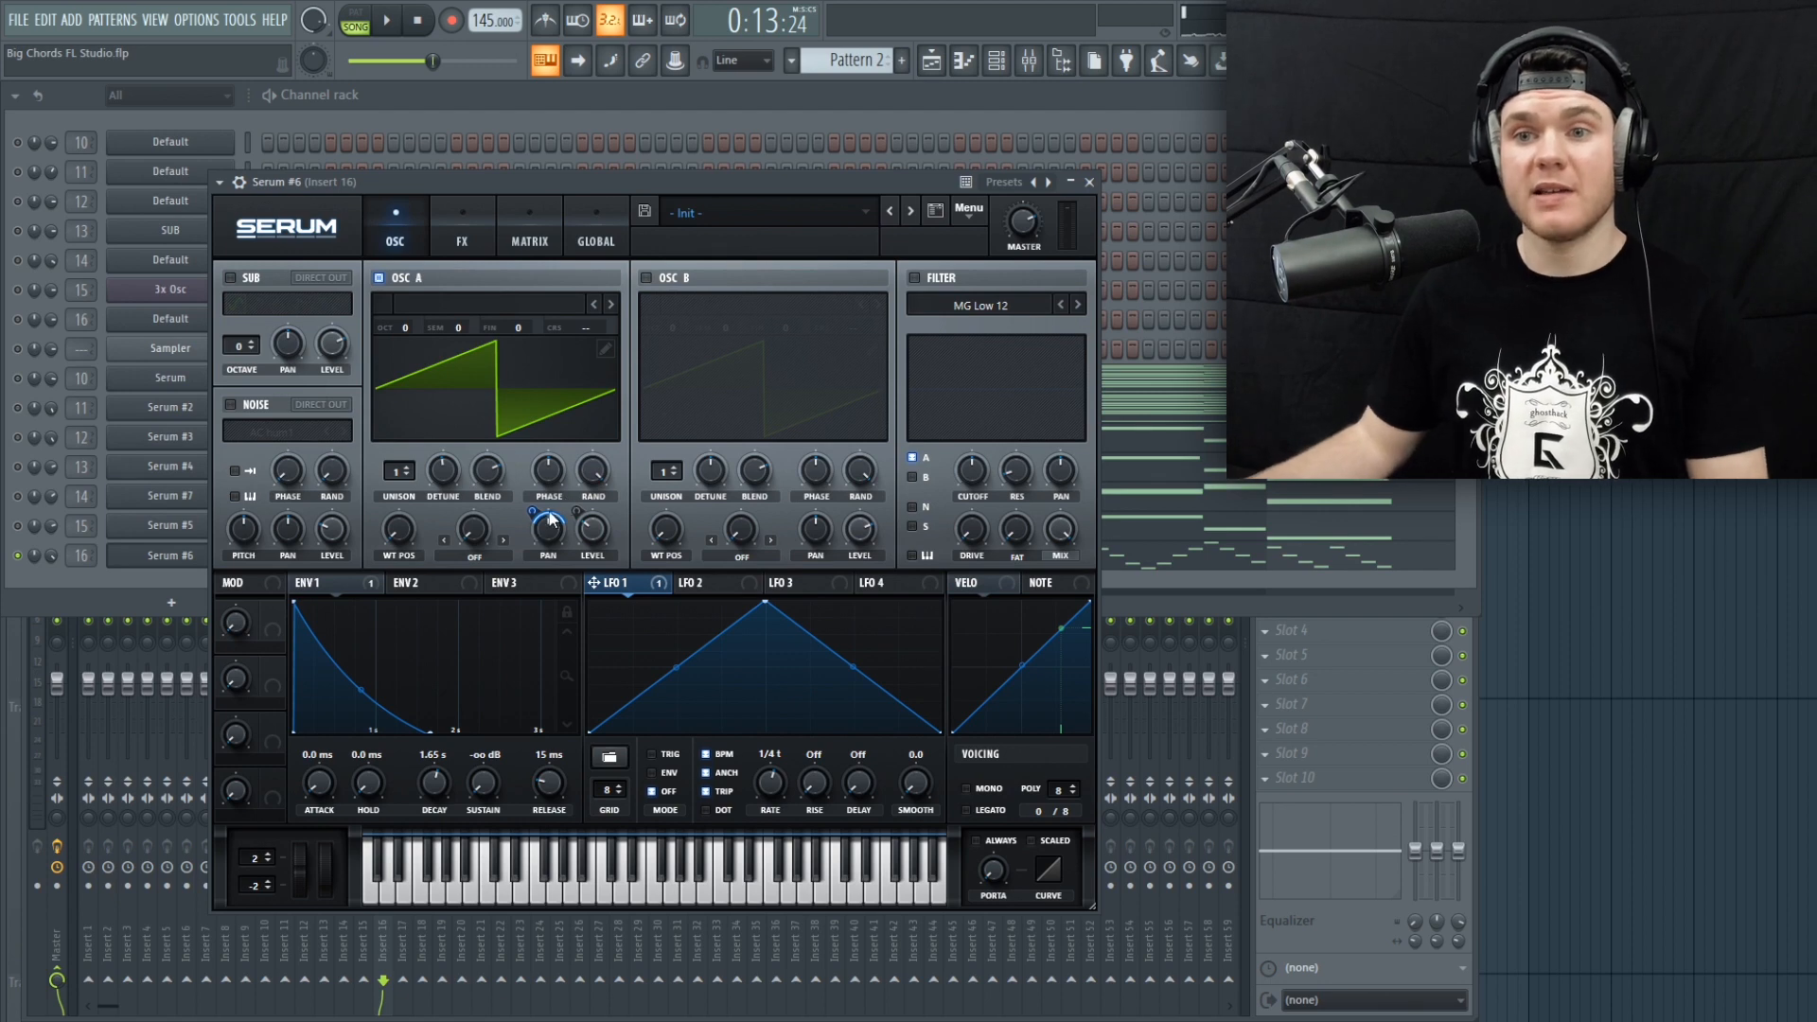
click(1089, 181)
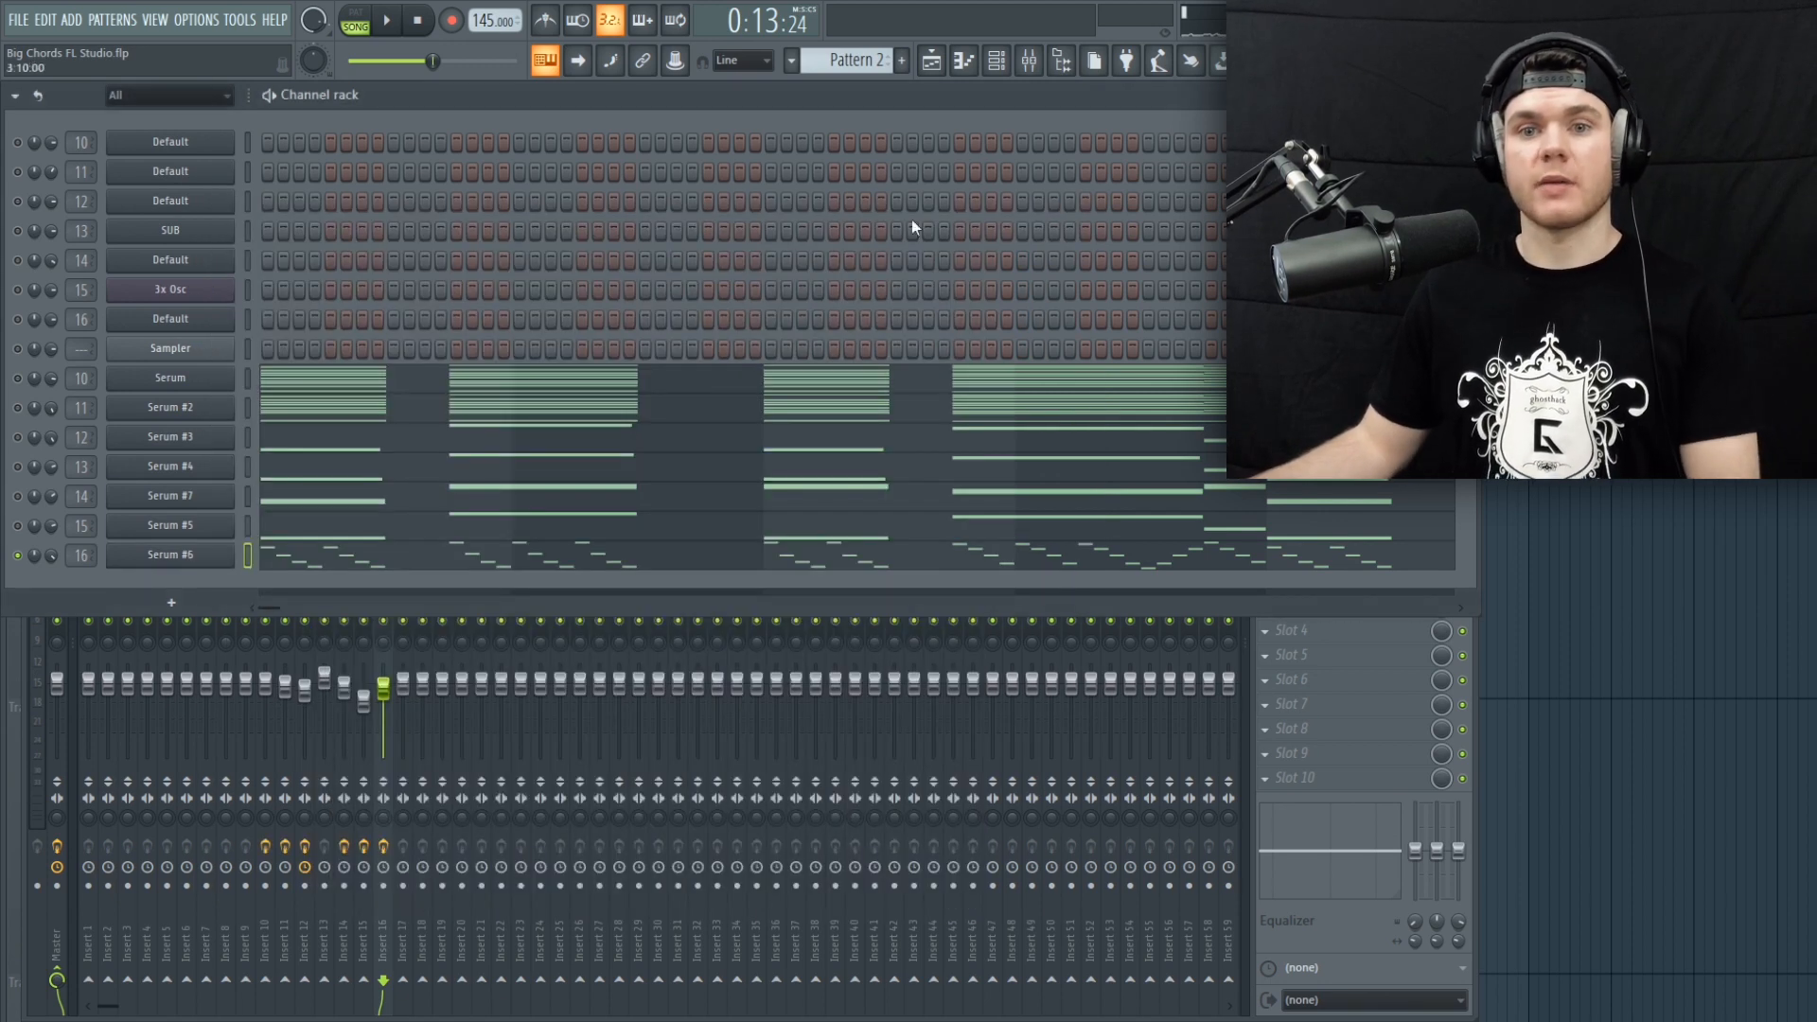
Step: Switch all channels in the channel rack back on
right_click(22, 498)
click(37, 505)
right_click(20, 498)
click(47, 505)
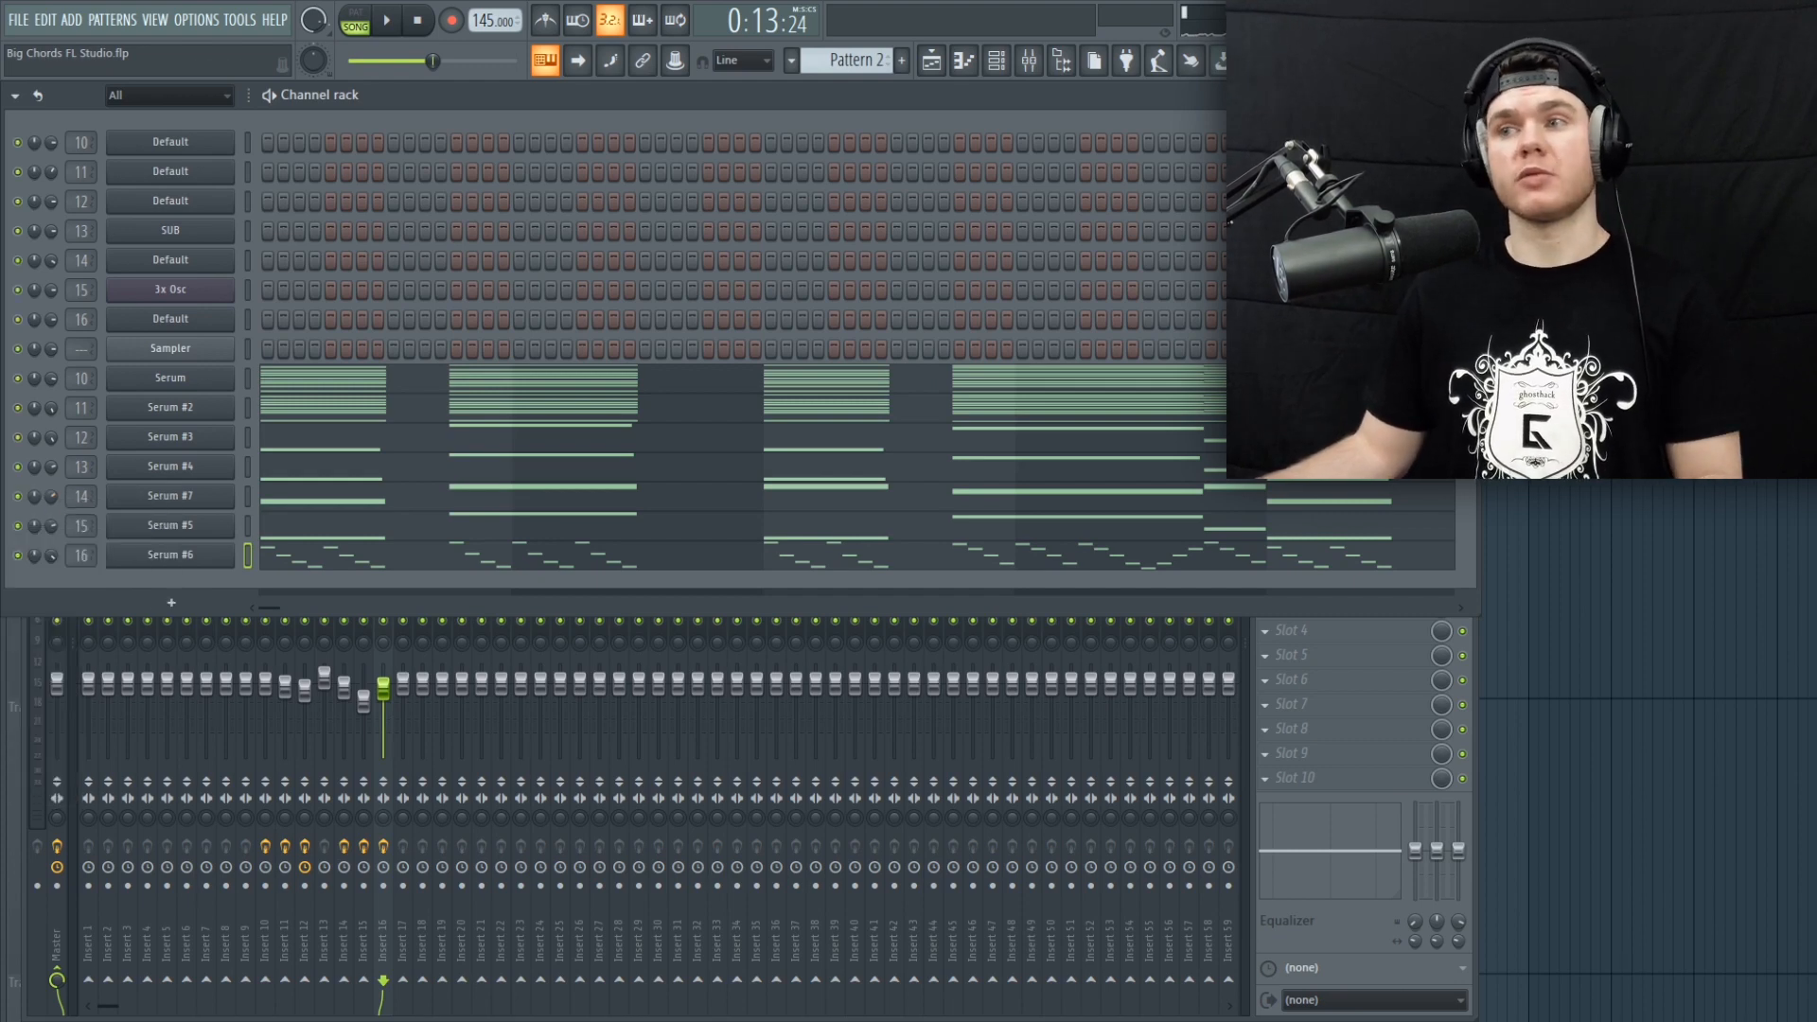
Step: Show the playlist and play the arrangement through Pattern 1 and Pattern 2 with all layers active
key(F5)
drag(1200, 104, 812, 145)
drag(168, 140, 87, 194)
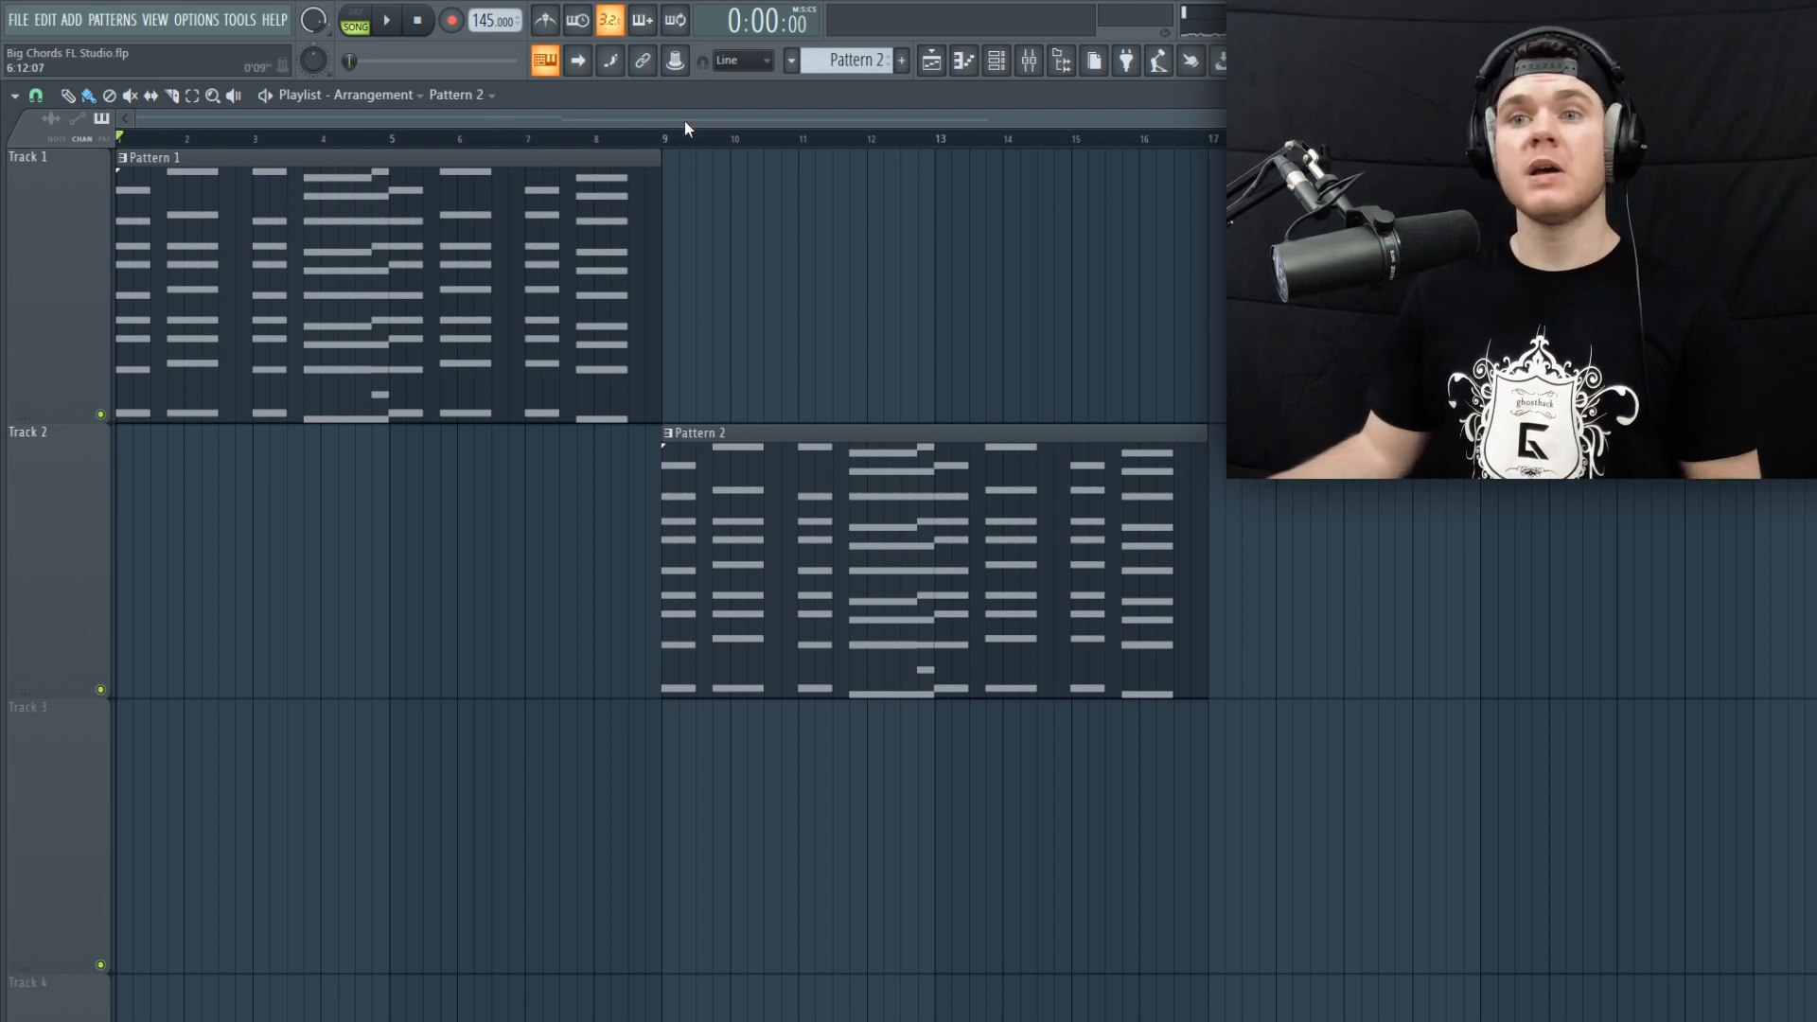
scroll(1476, 118, down, 2)
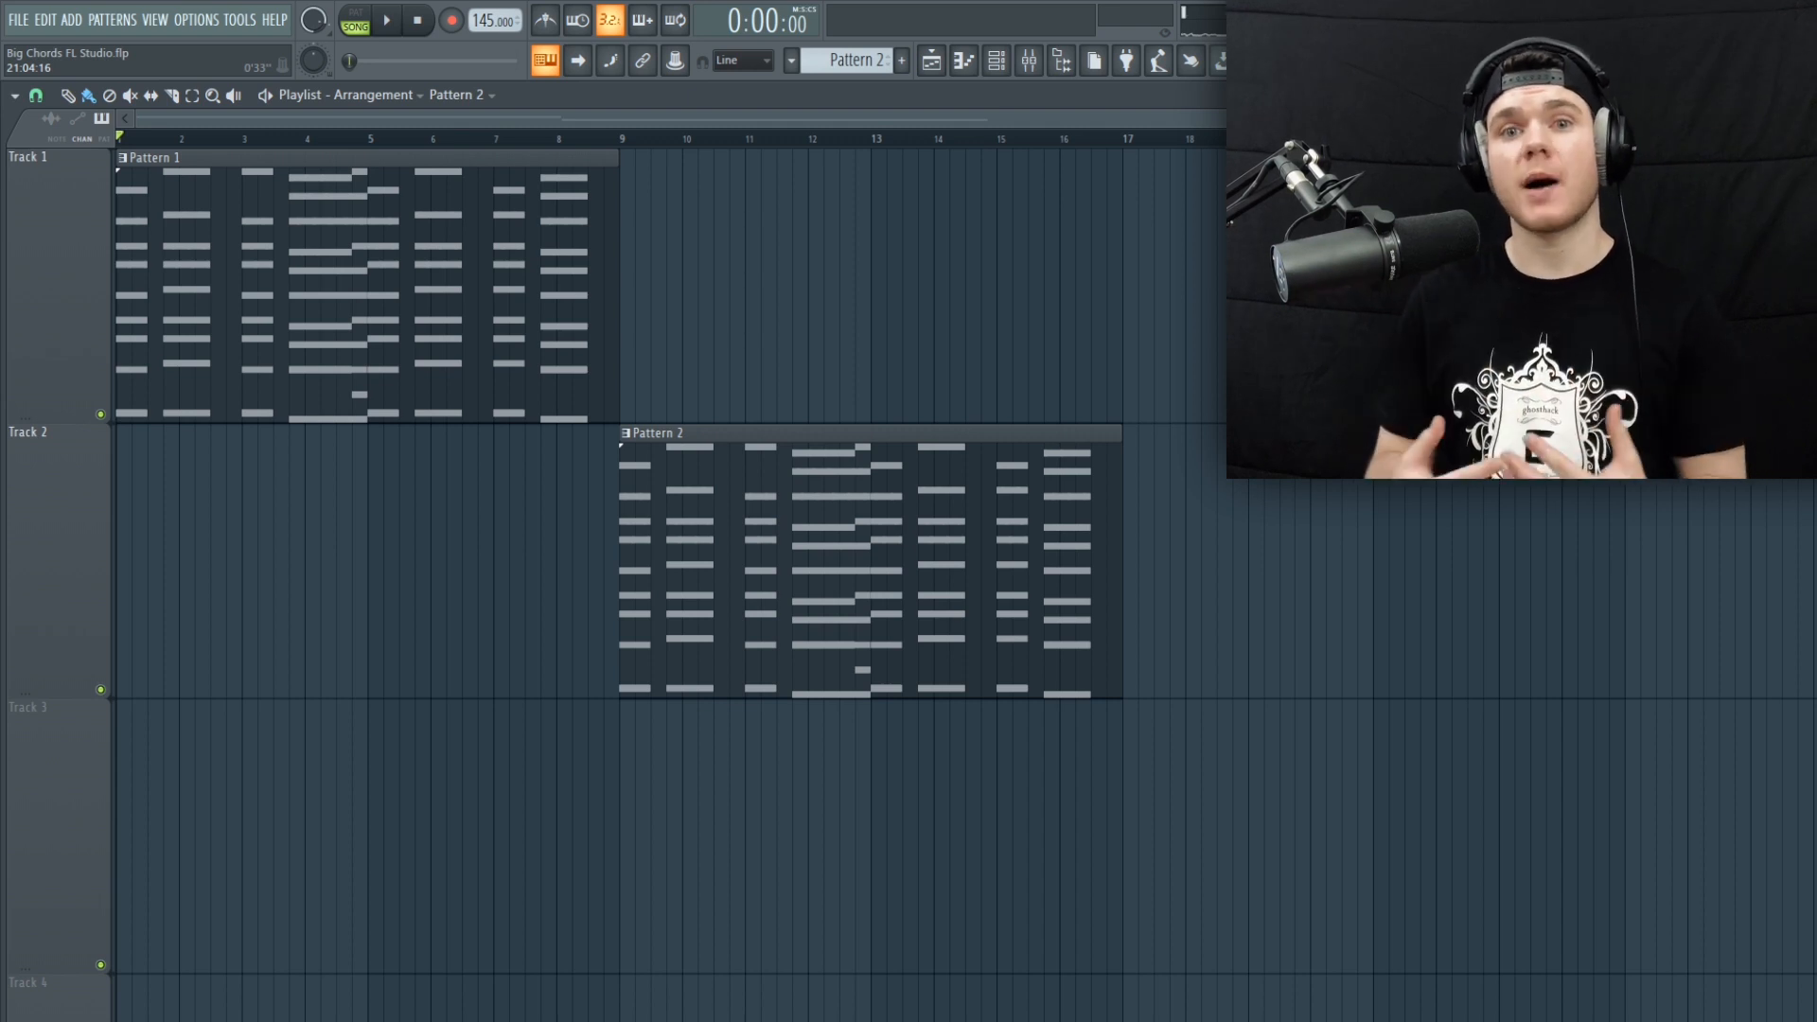
key(space)
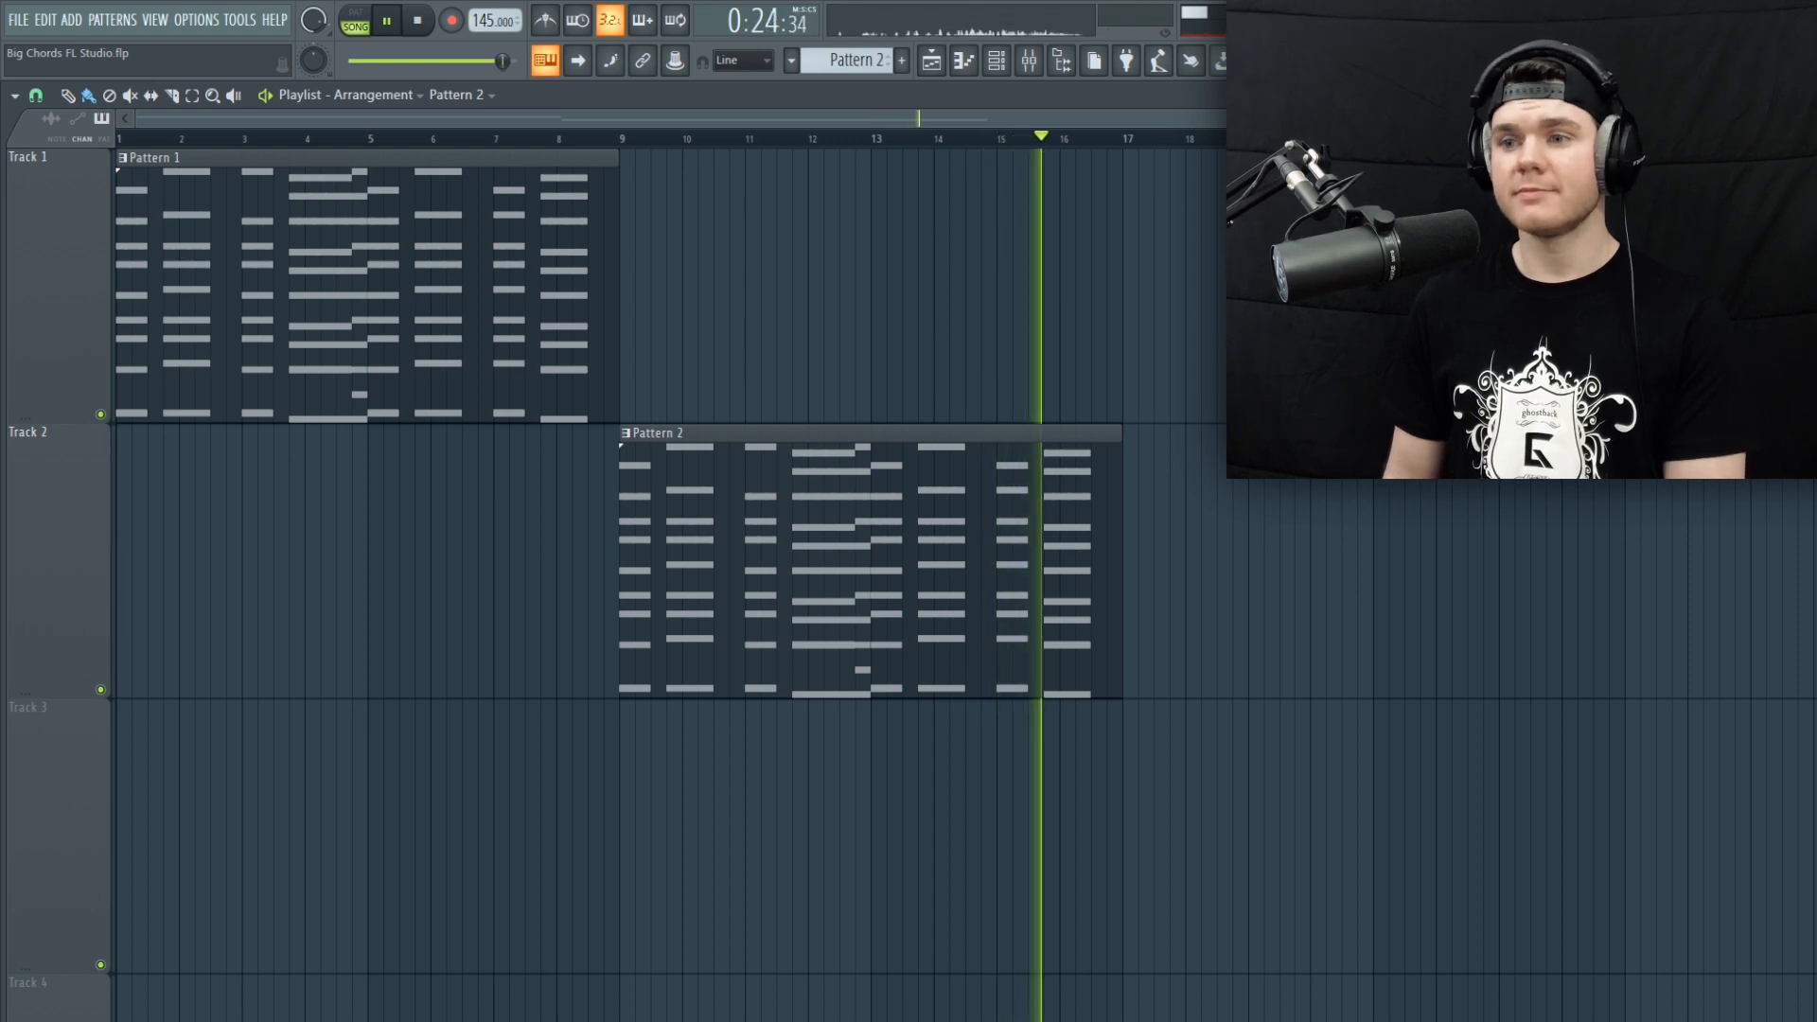
key(space)
Step: Open Maximus on the master track, examine its saturation and level display during playback, and close it
key(F9)
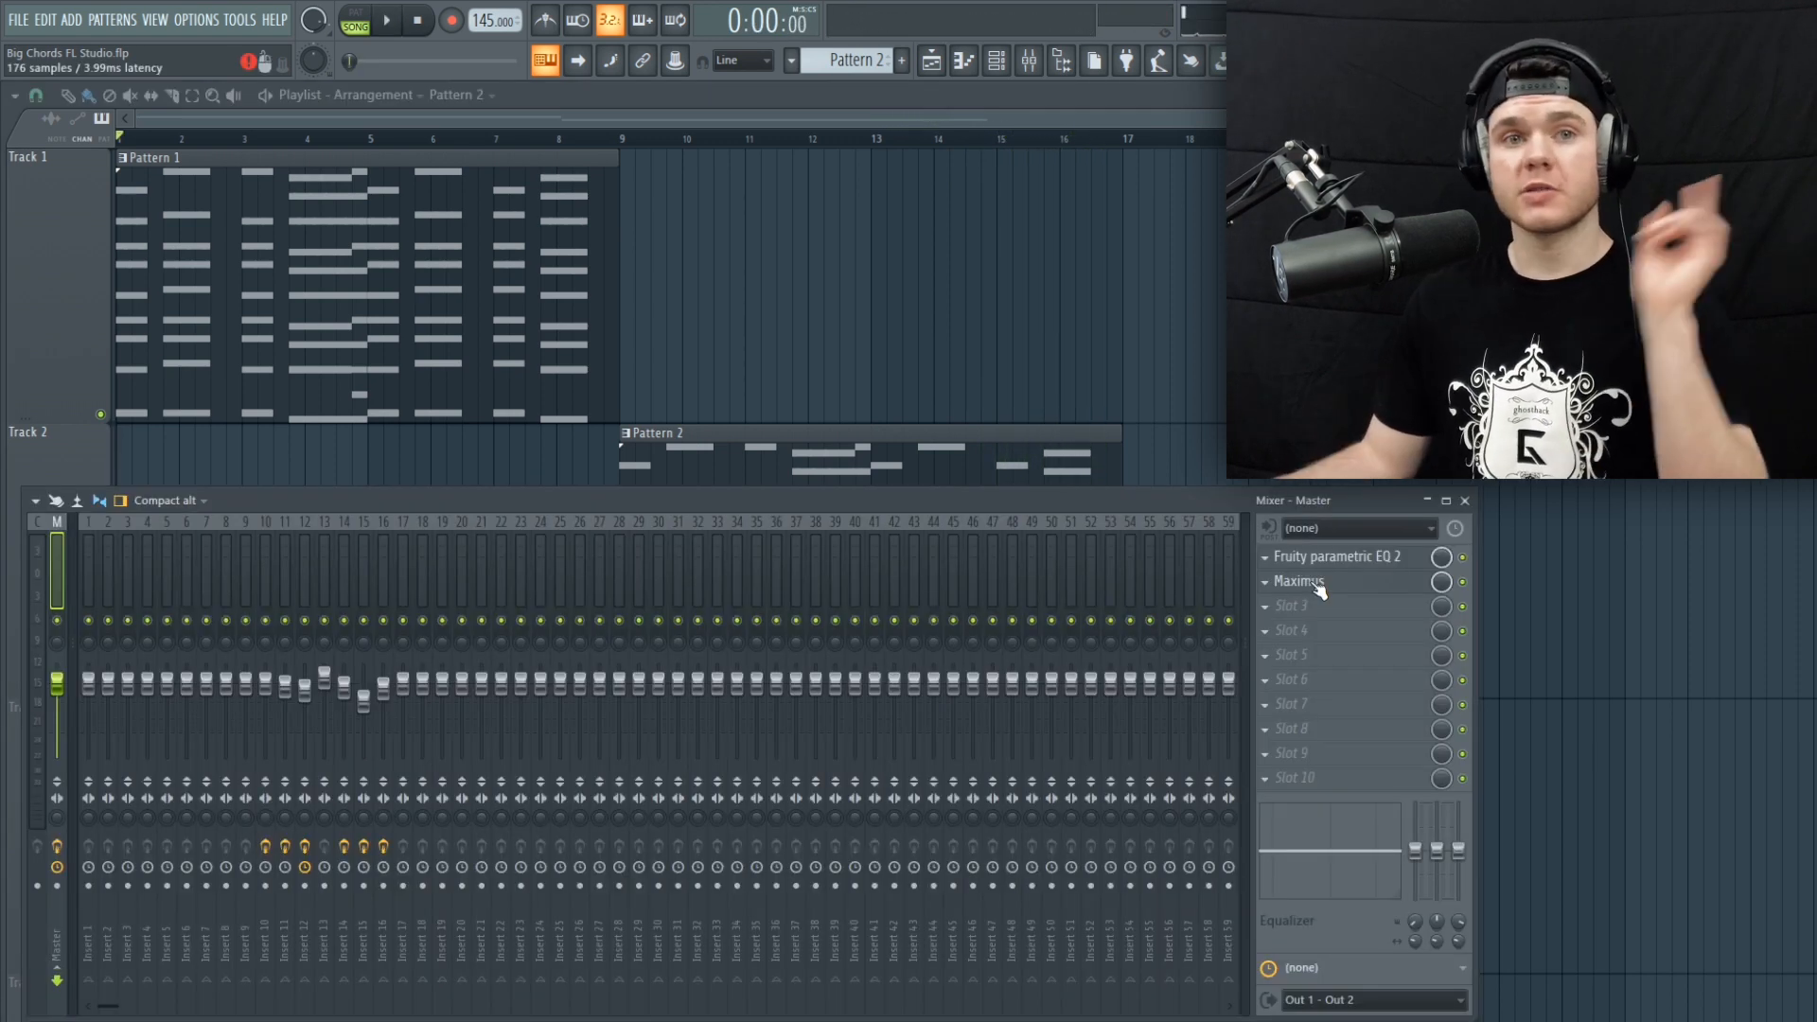
click(1299, 582)
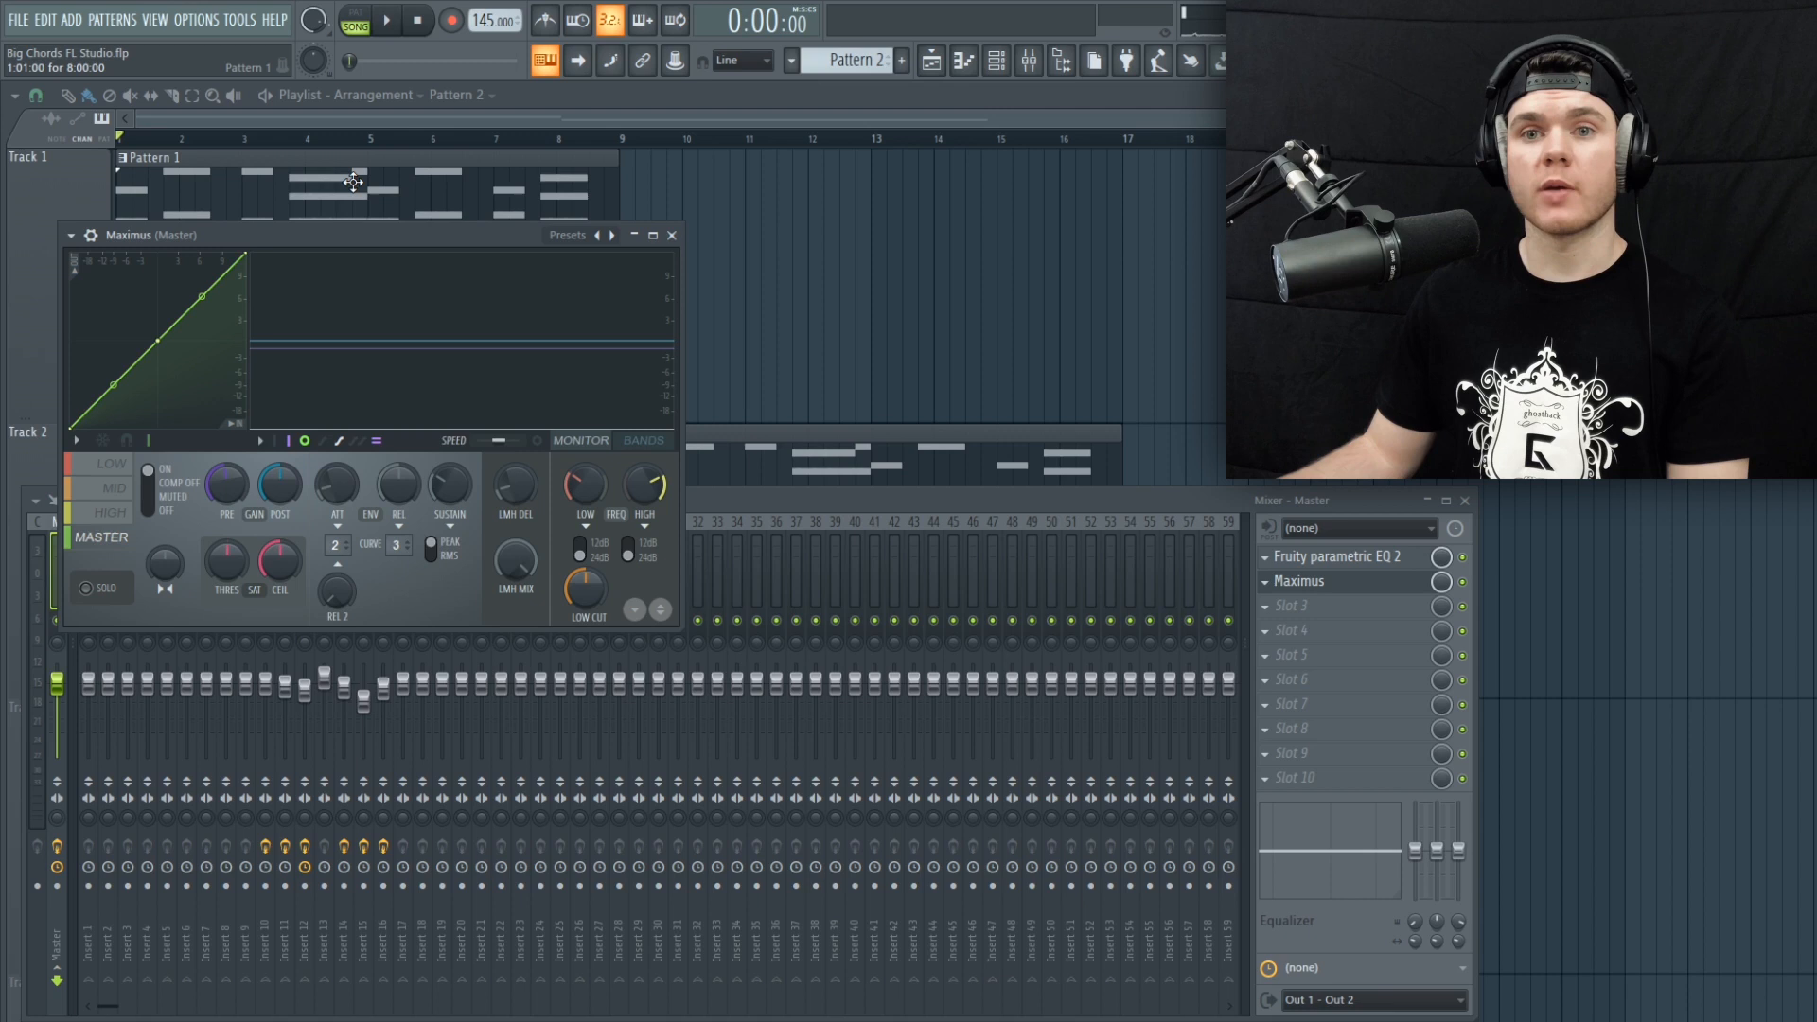
drag(295, 258, 422, 369)
key(space)
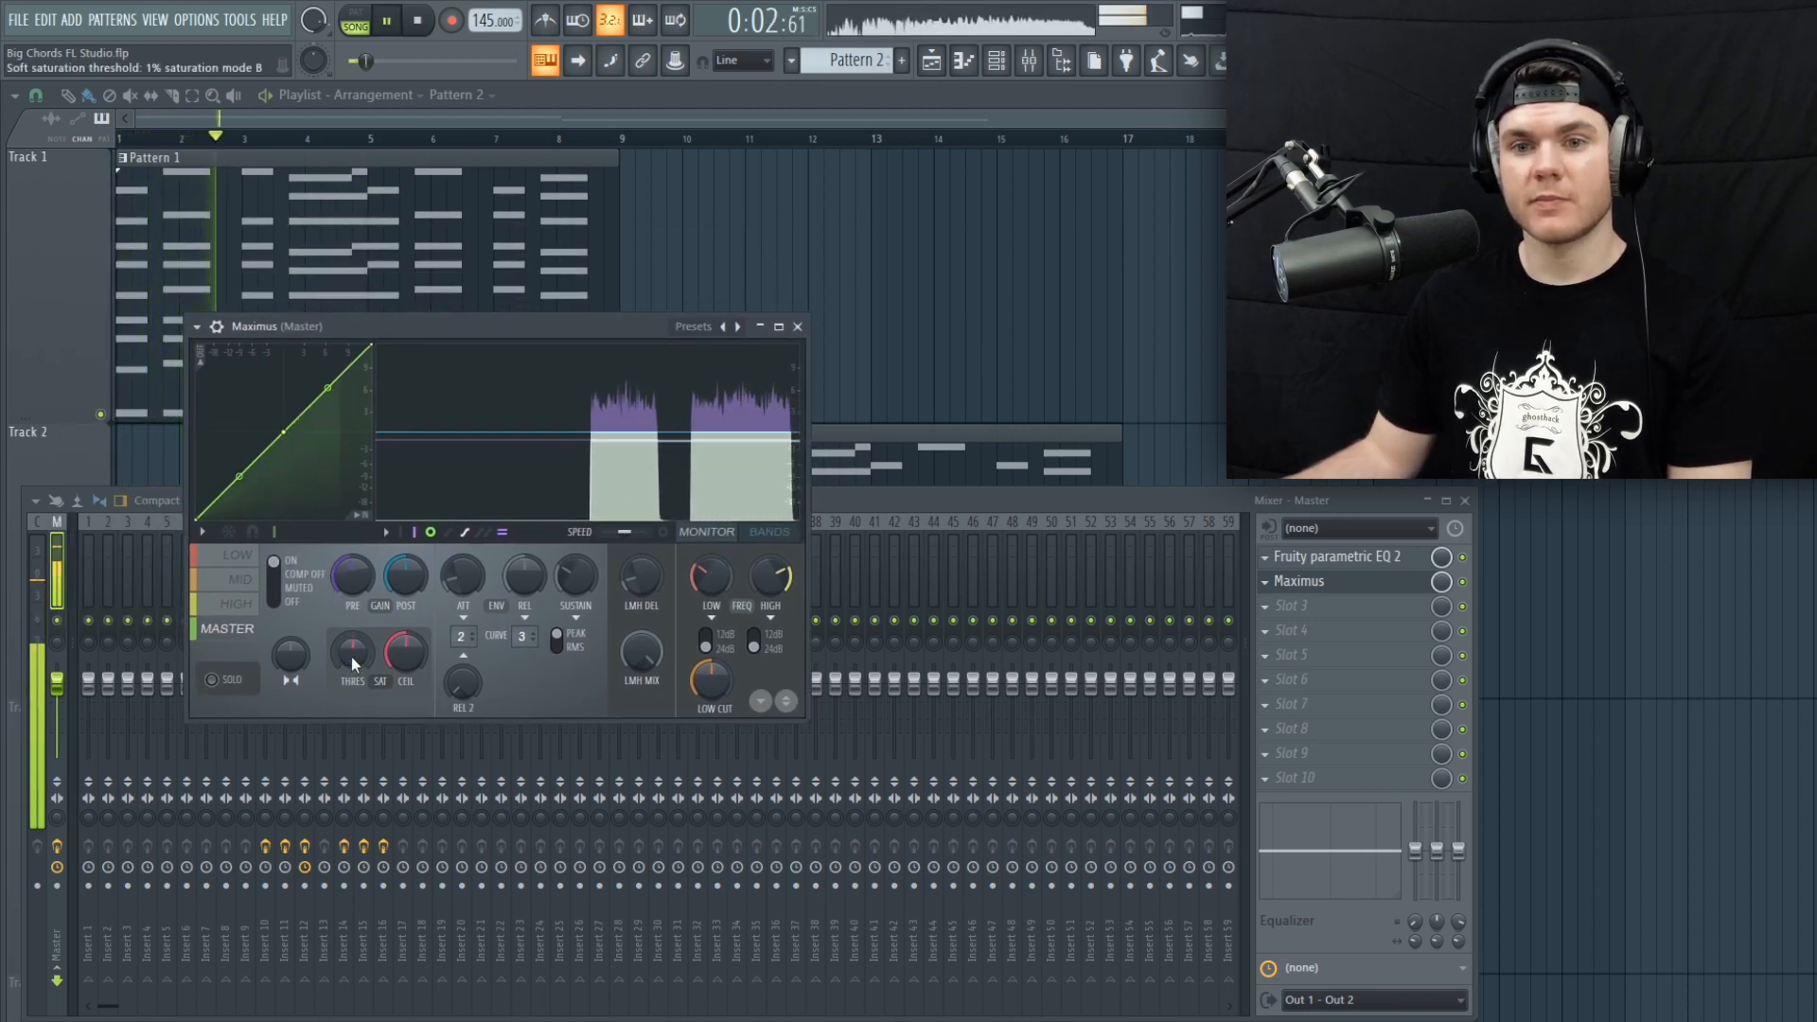
key(space)
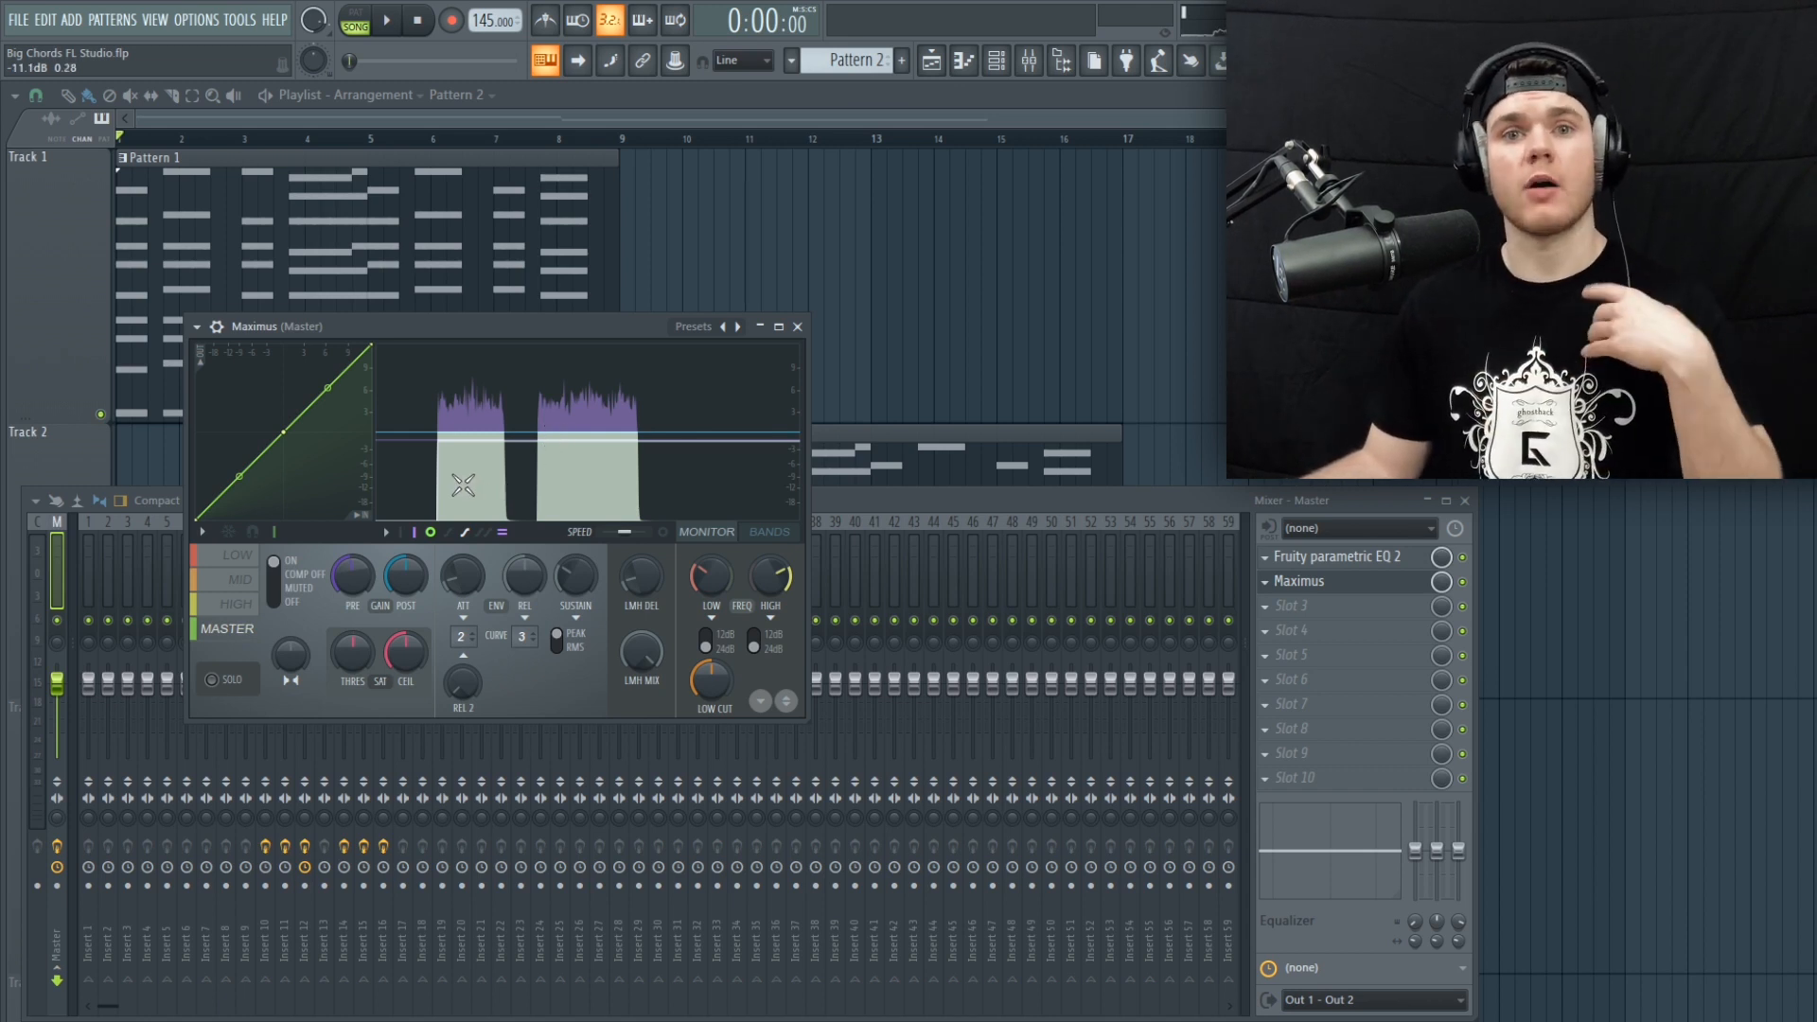
click(1331, 586)
Step: Open Fruity parametric EQ 2 on the master track and watch the chords' frequency spectrum during playback
click(1325, 556)
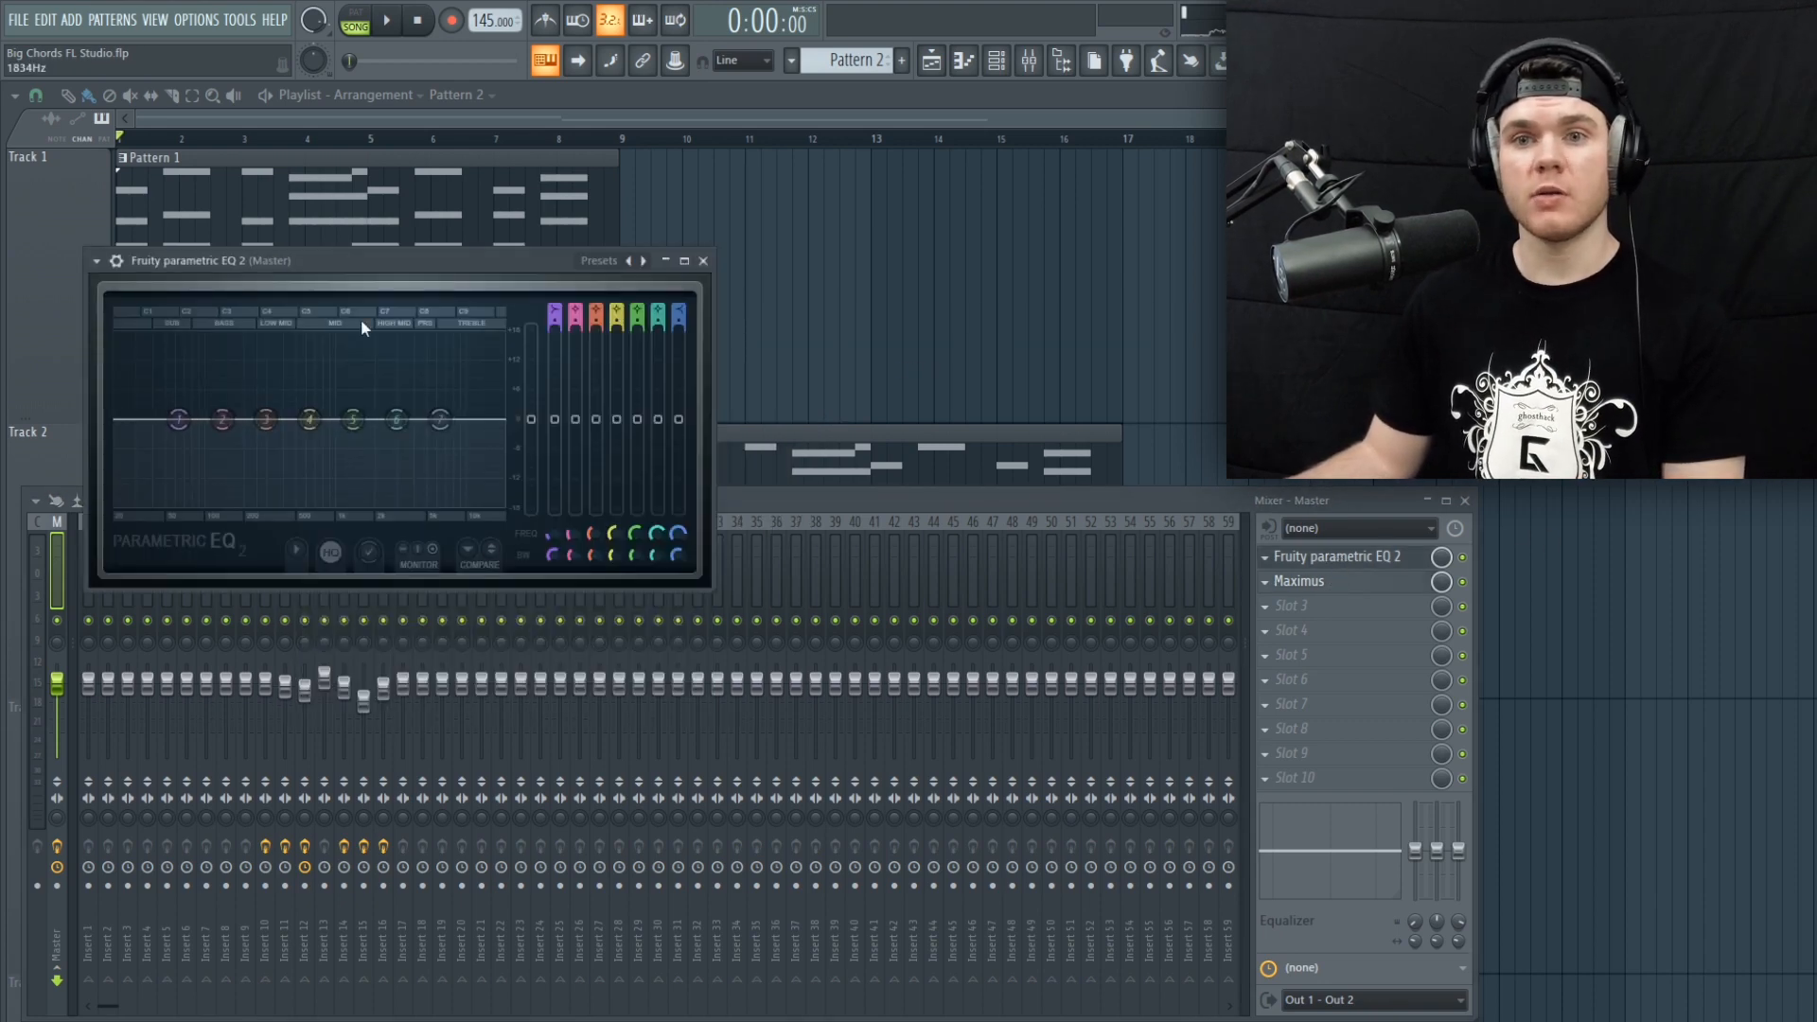
drag(366, 280, 585, 377)
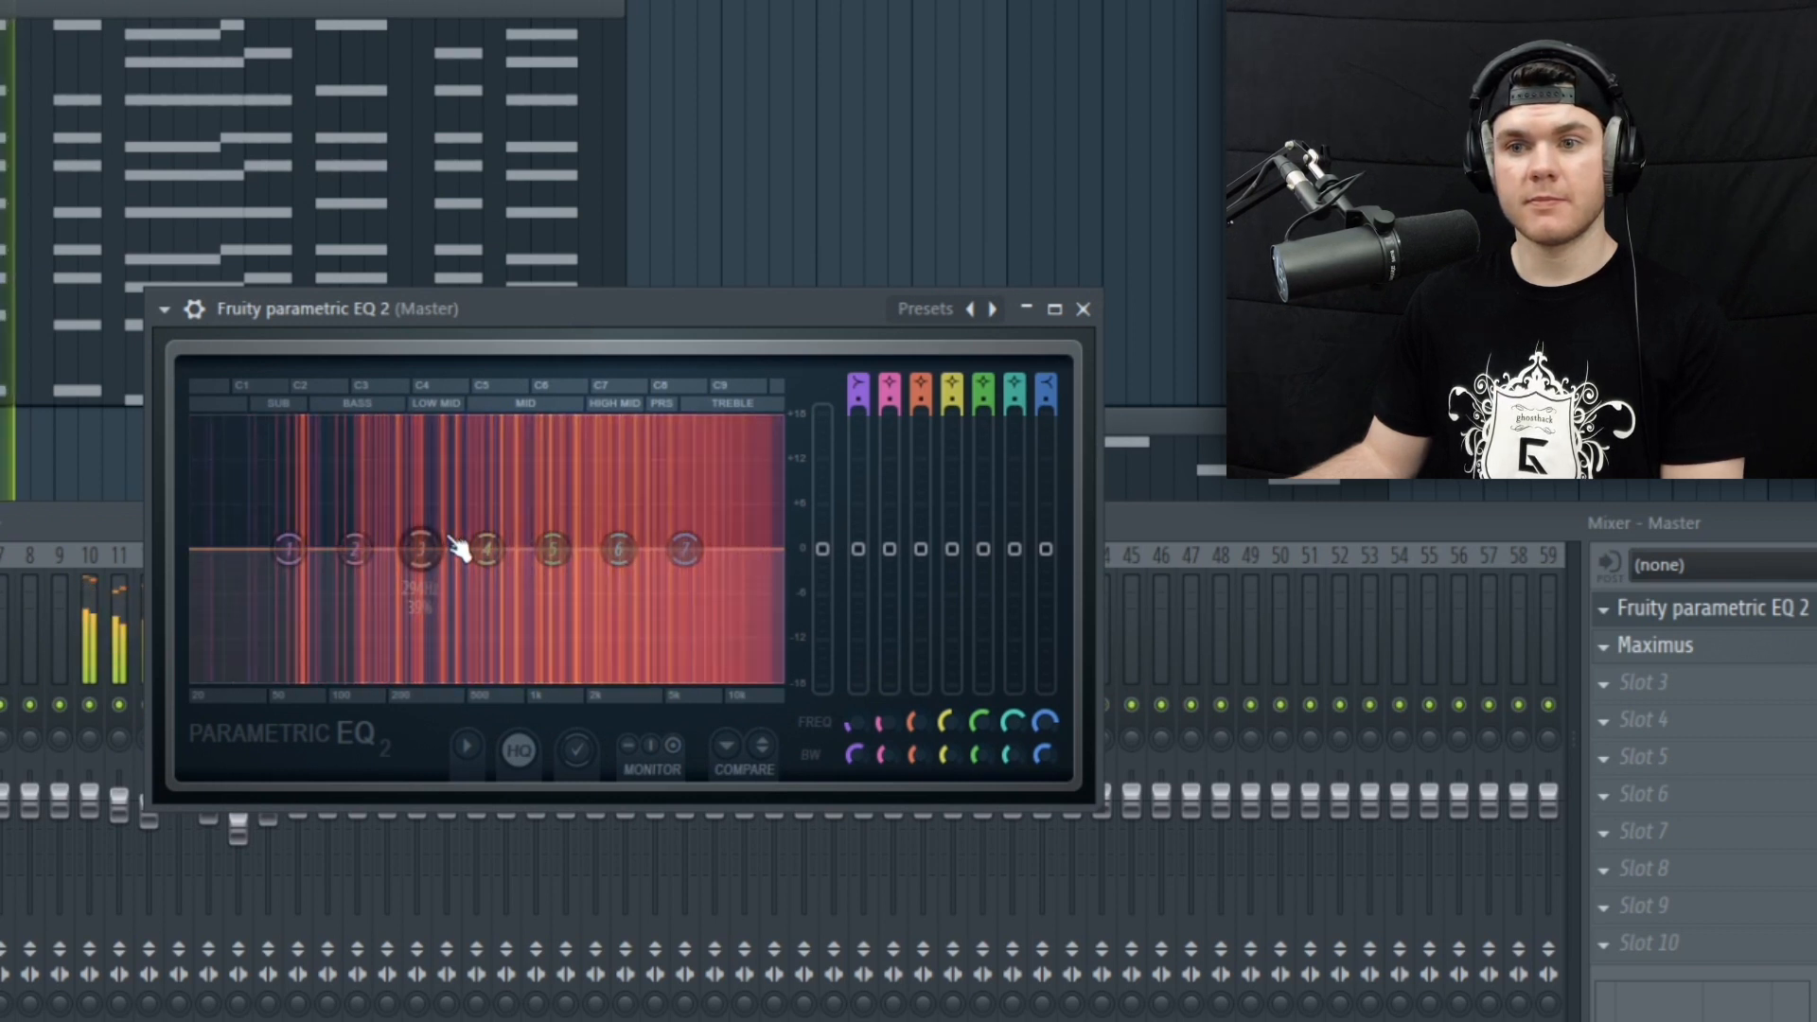
key(space)
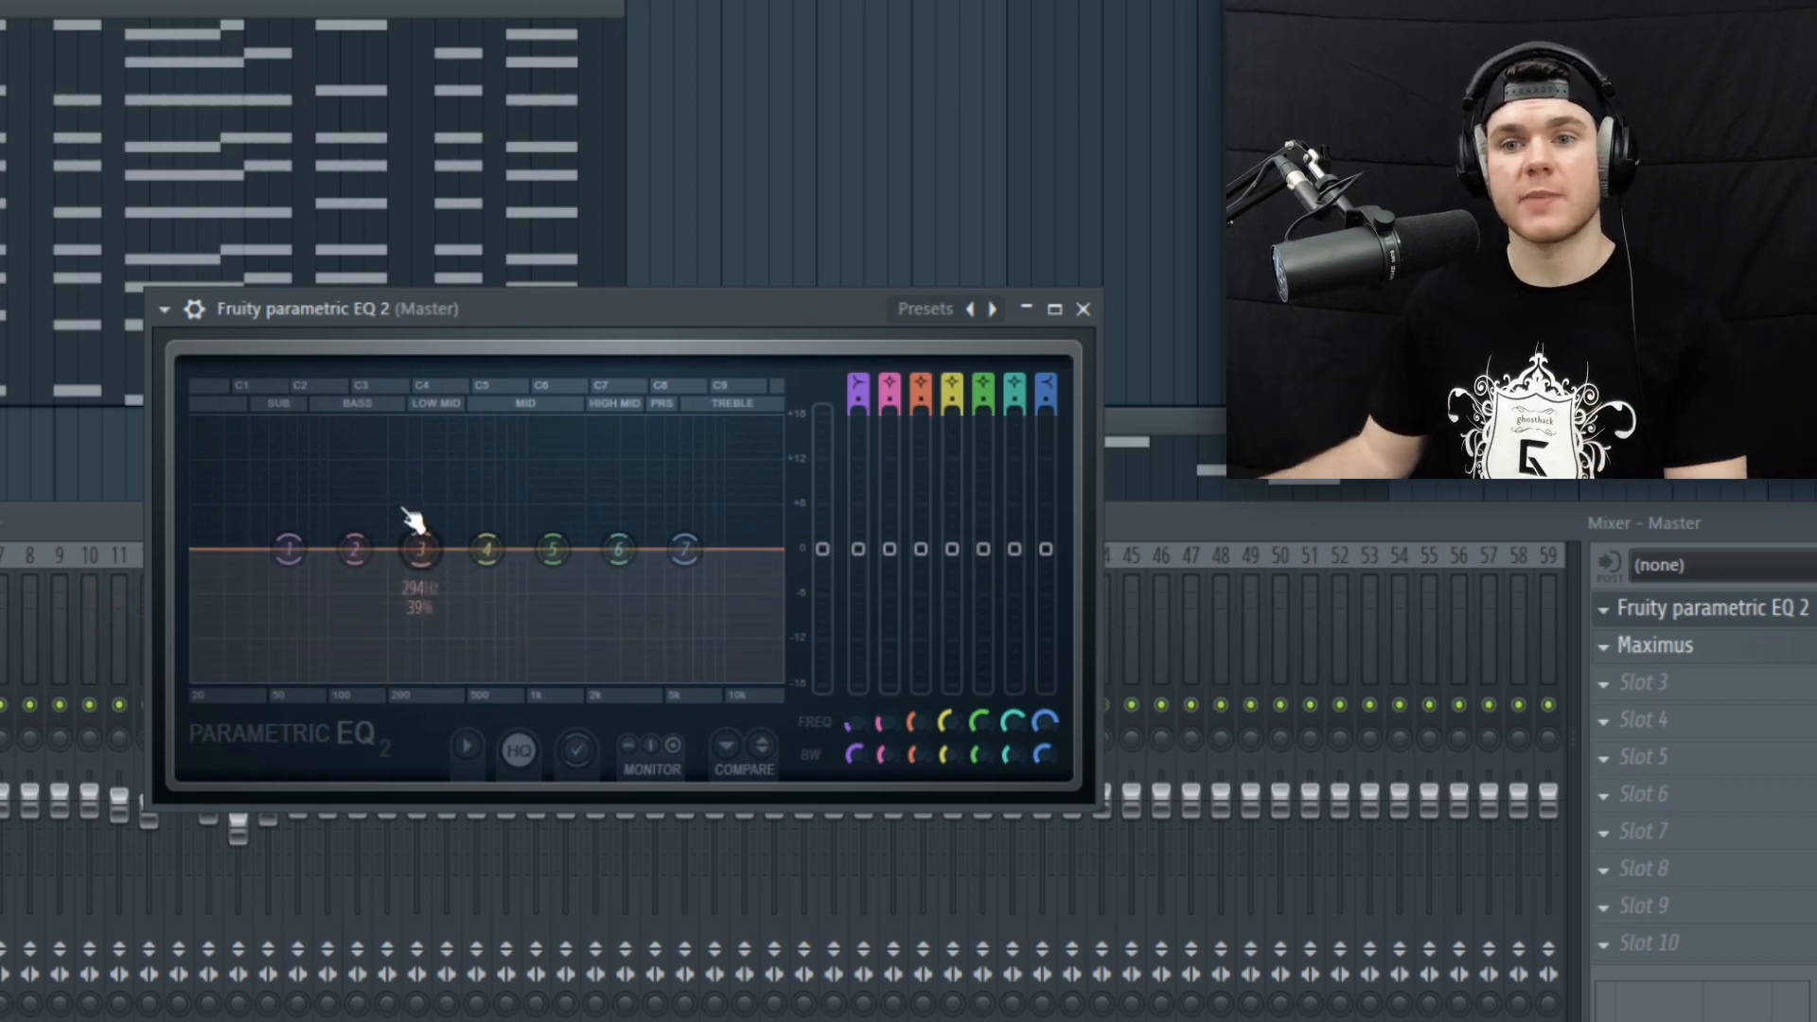
Step: Try gentle mid-range cuts with bands 3 and 5 of the master EQ, and reset both bands
mouse_move(421, 549)
mouse_down()
mouse_move(572, 503)
mouse_move(588, 557)
mouse_move(442, 568)
mouse_up()
right_click(450, 572)
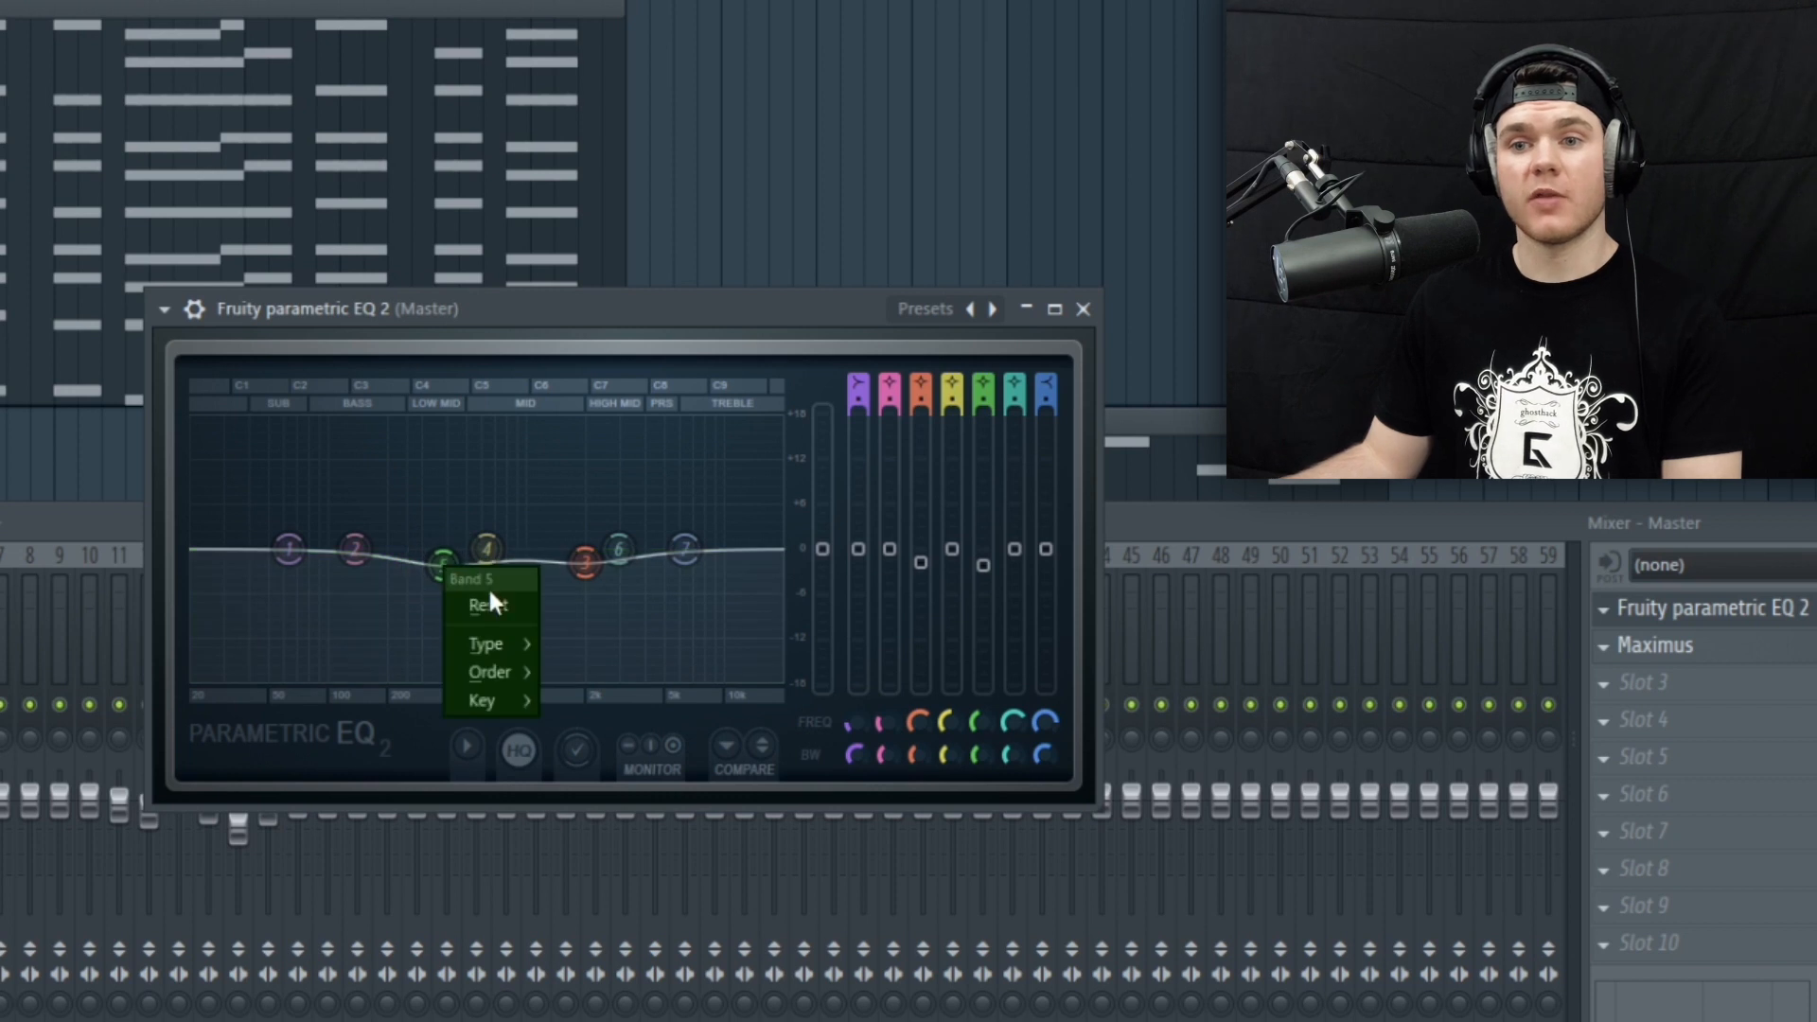
click(473, 611)
right_click(600, 564)
click(632, 603)
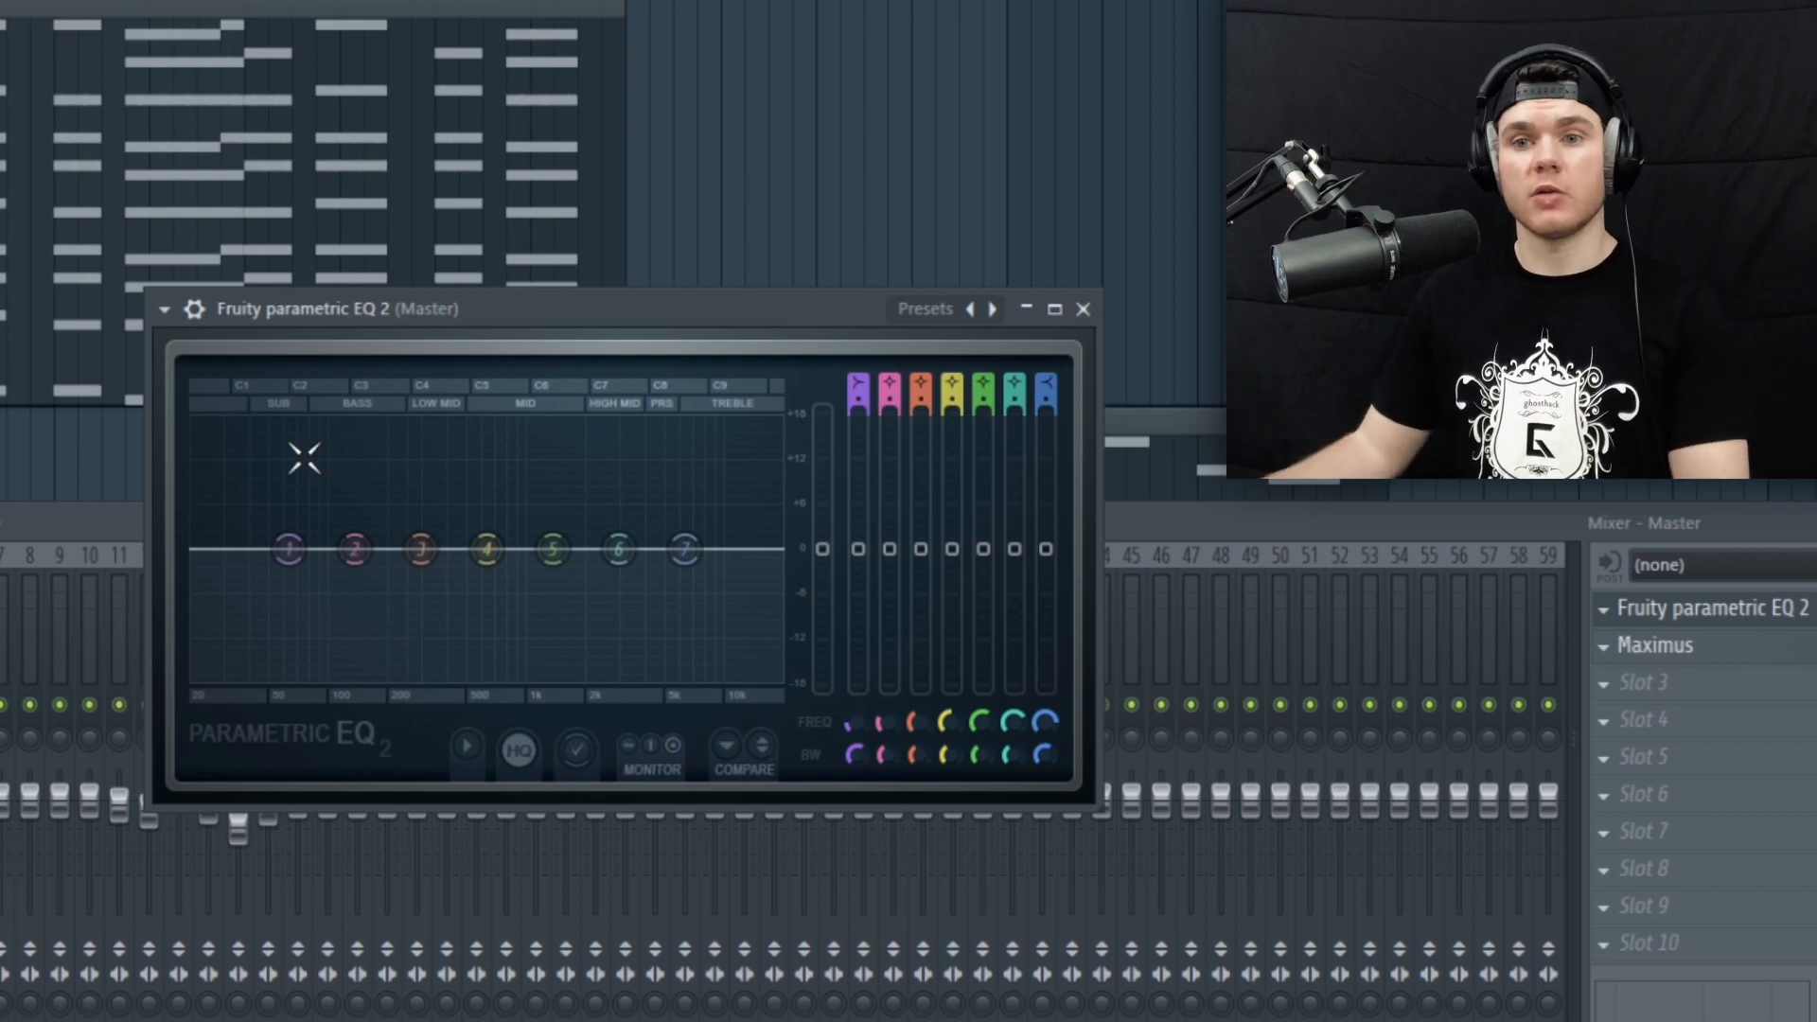
Step: Play the chords through the flat master EQ, and make band 3 a notch with 19% bandwidth at 238 Hz
key(space)
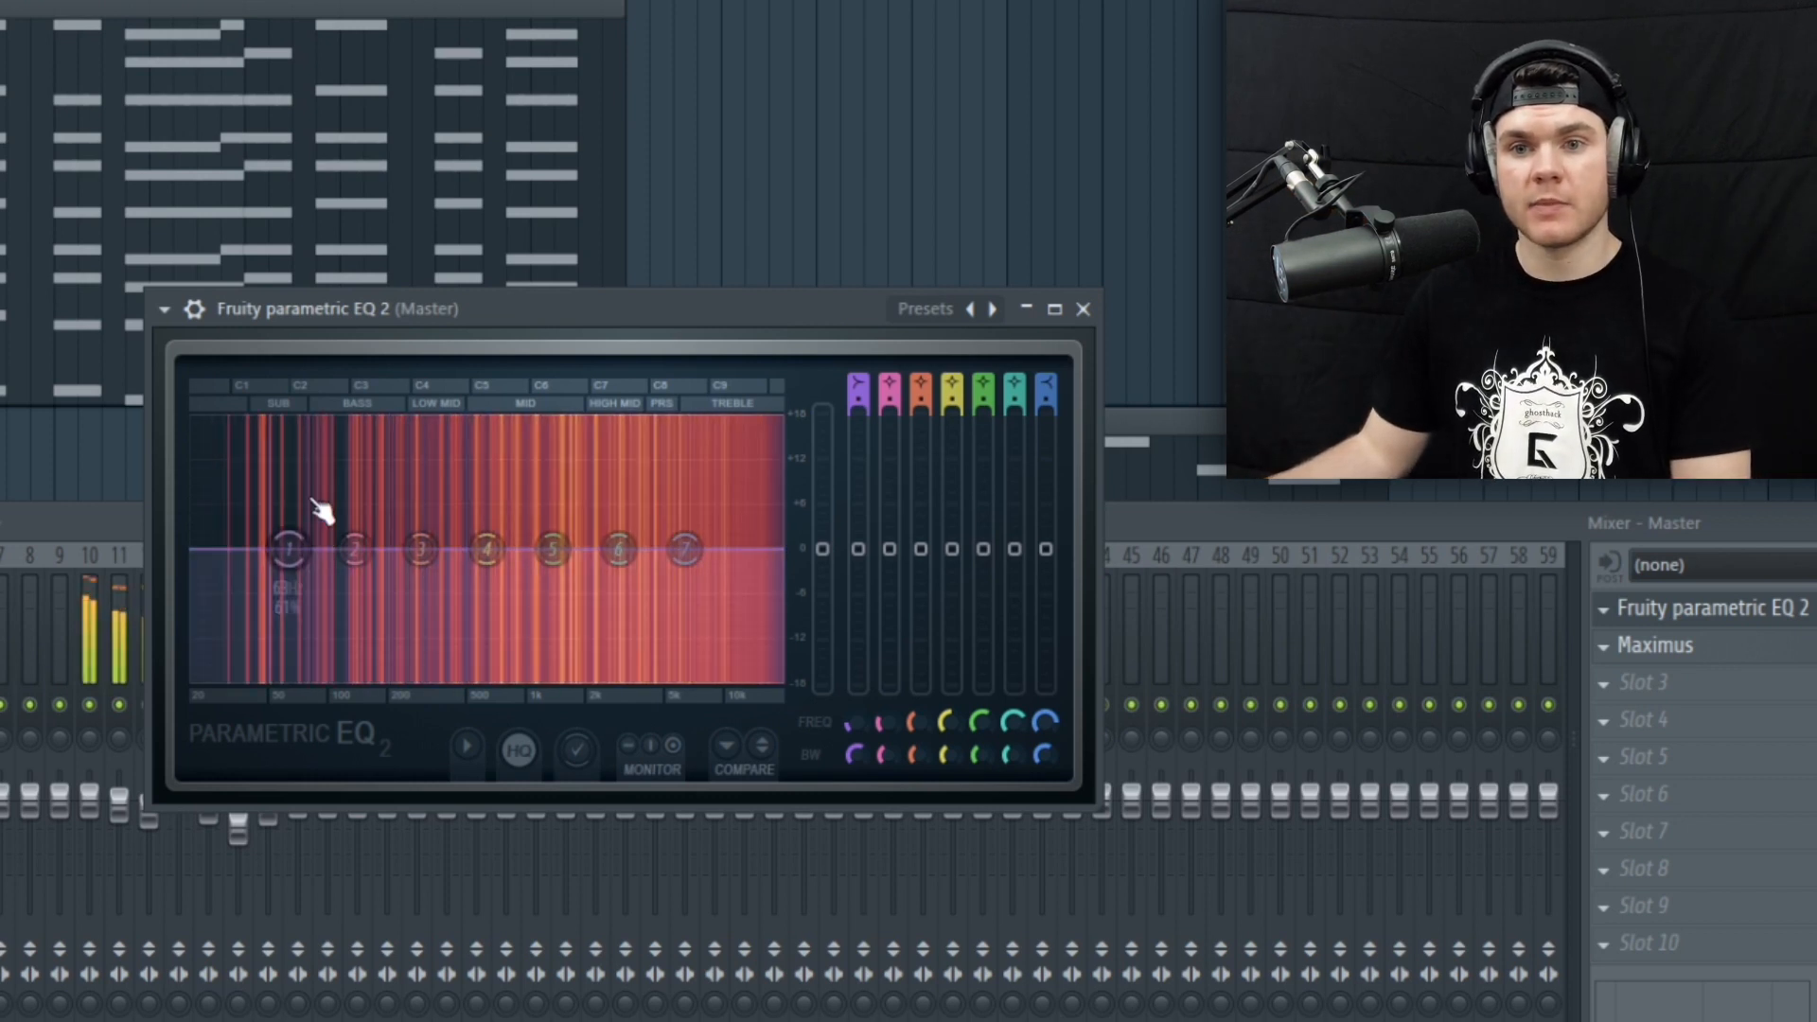
key(space)
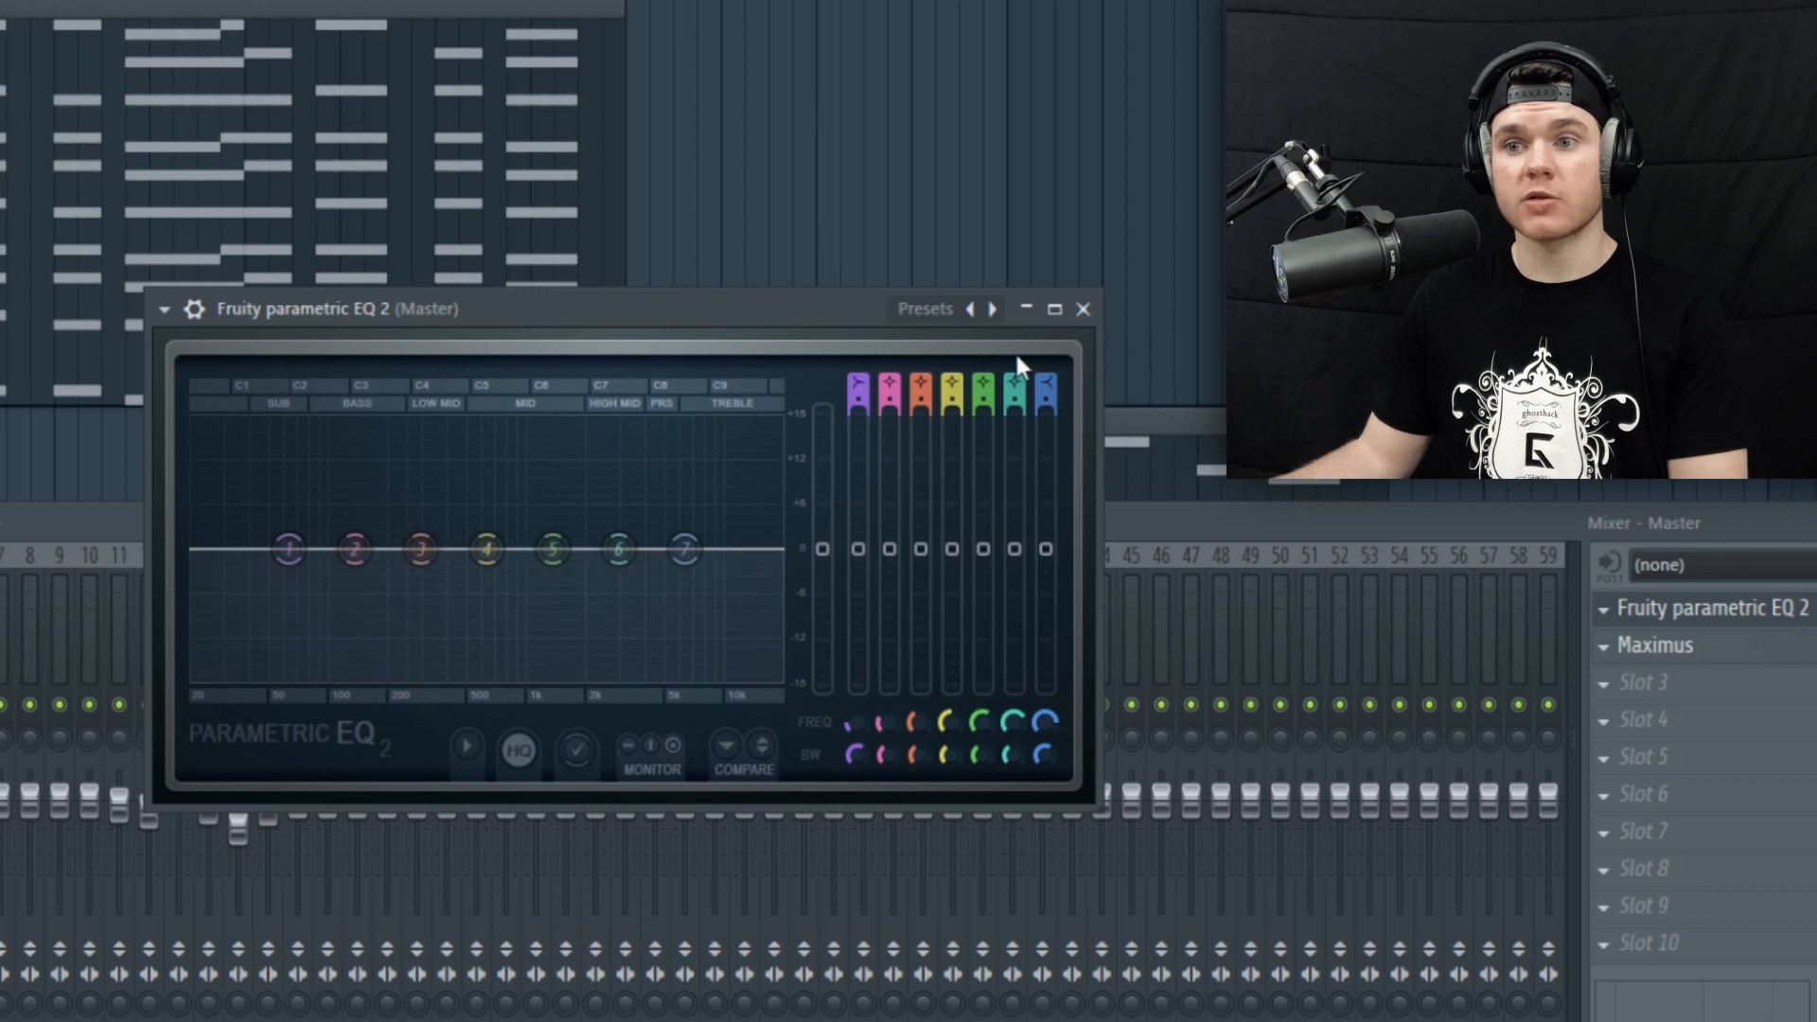
scroll(924, 386, down, 2)
scroll(924, 387, up, 1)
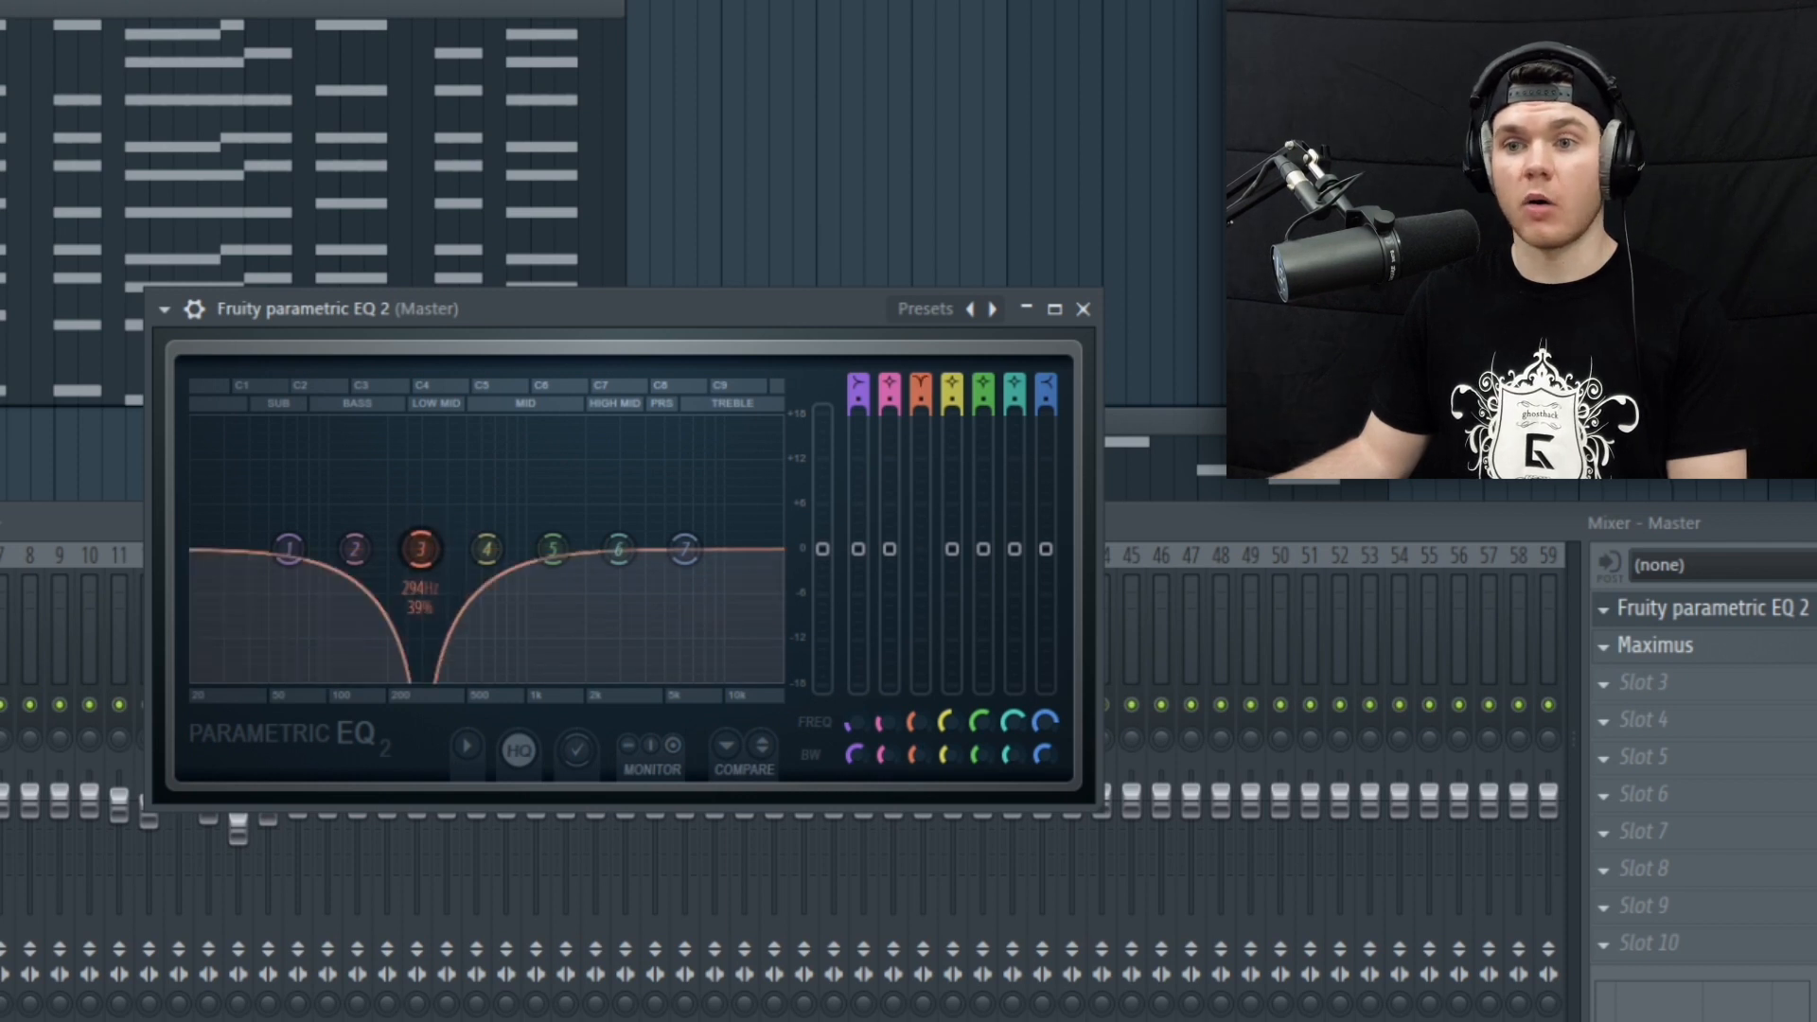
scroll(915, 754, down, 2)
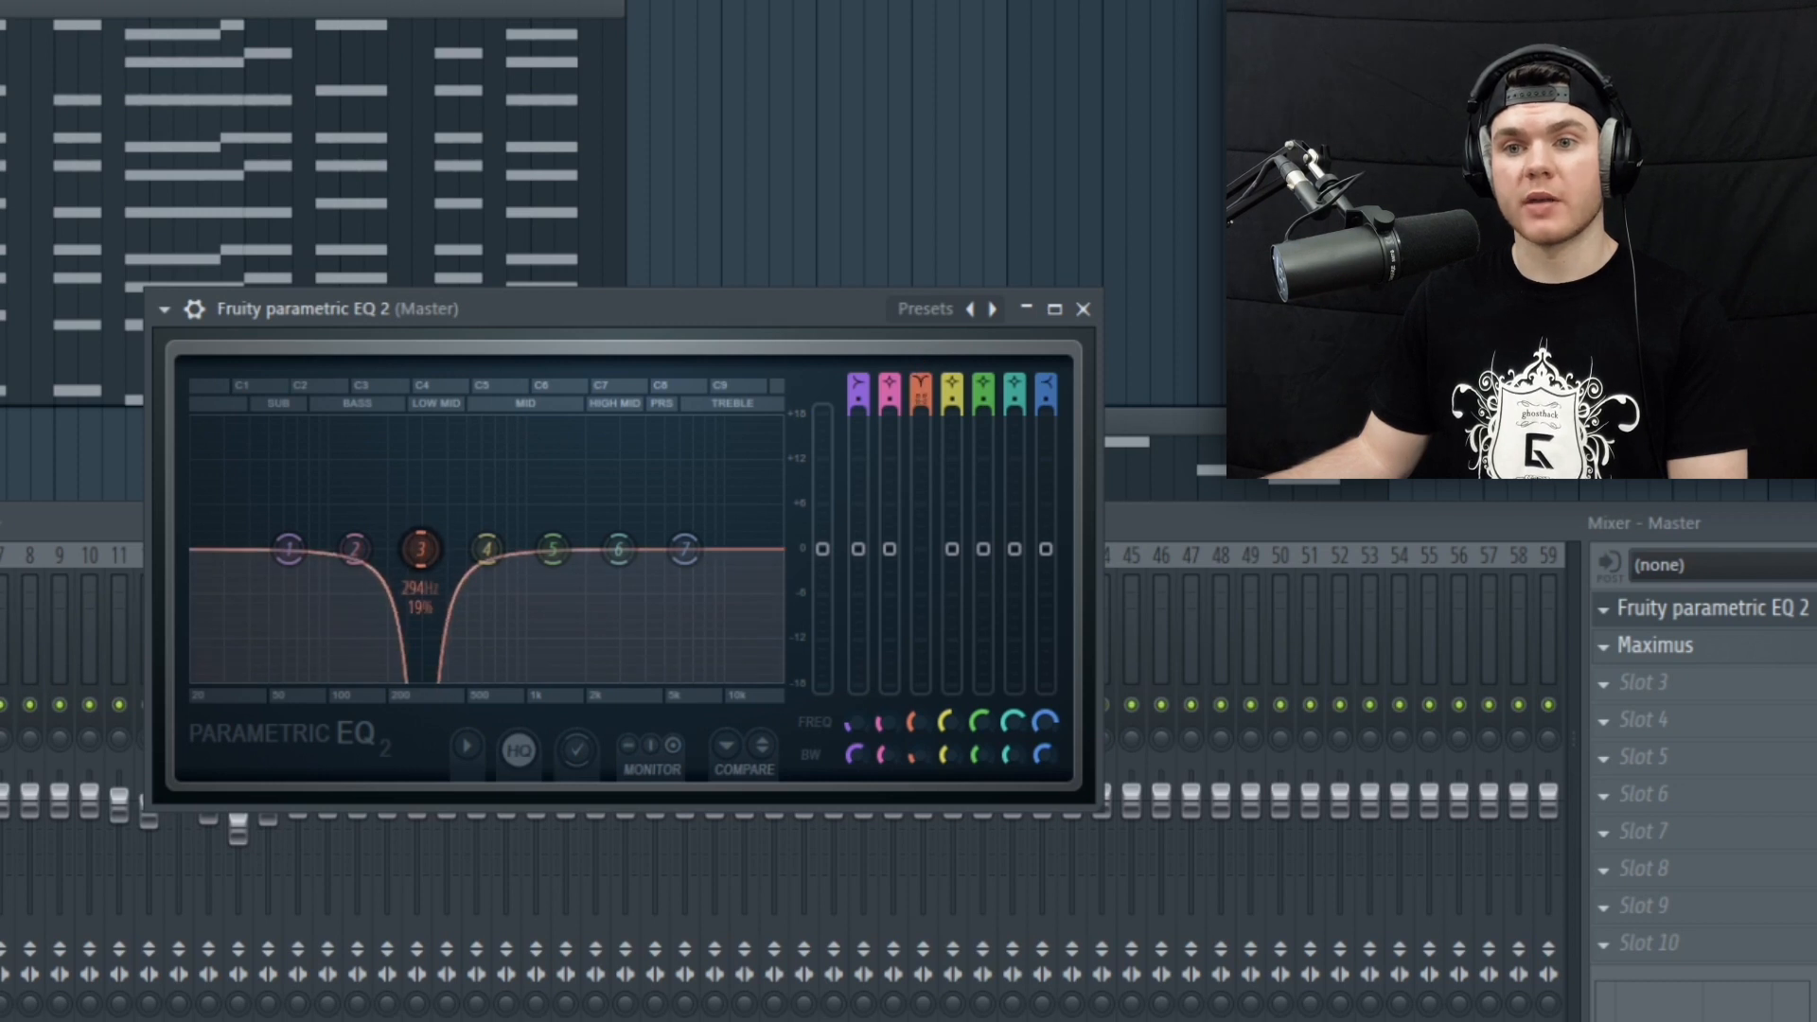
scroll(345, 596, up, 2)
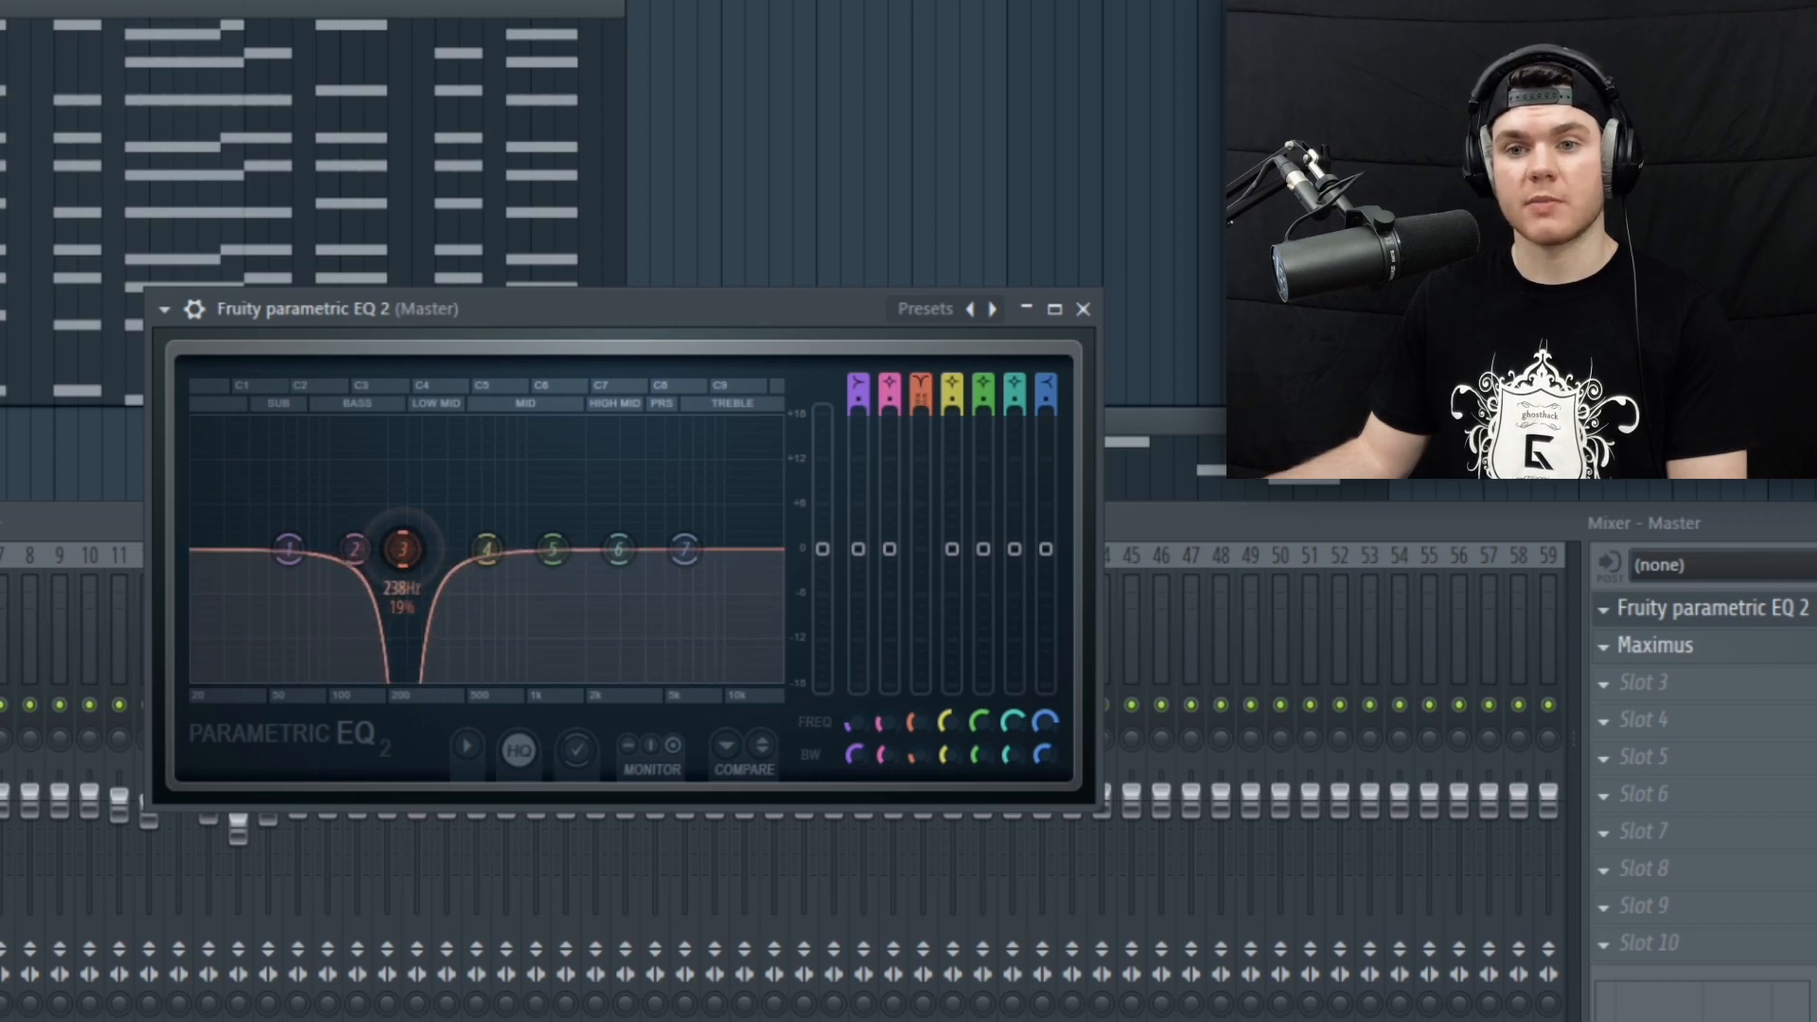
Step: Sweep band 3's notch between about 183 Hz and 238 Hz during playback to hear the low-mid gap
key(space)
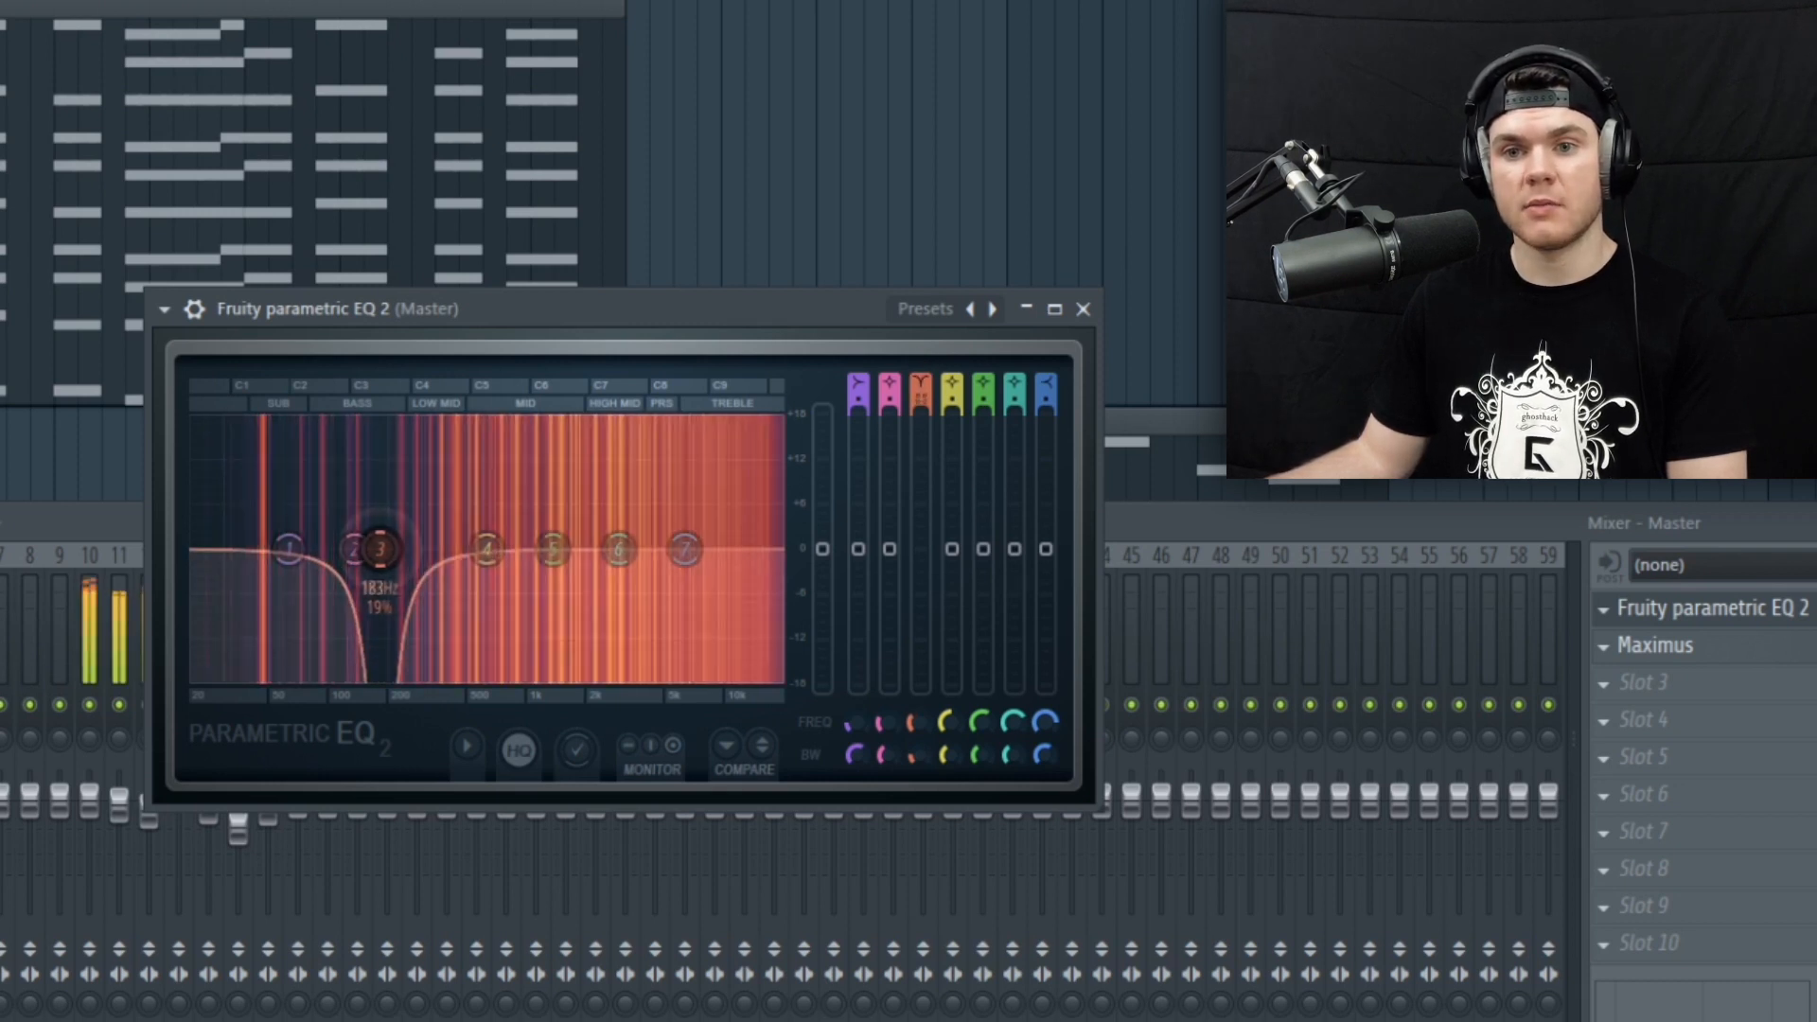
drag(378, 549, 383, 549)
key(space)
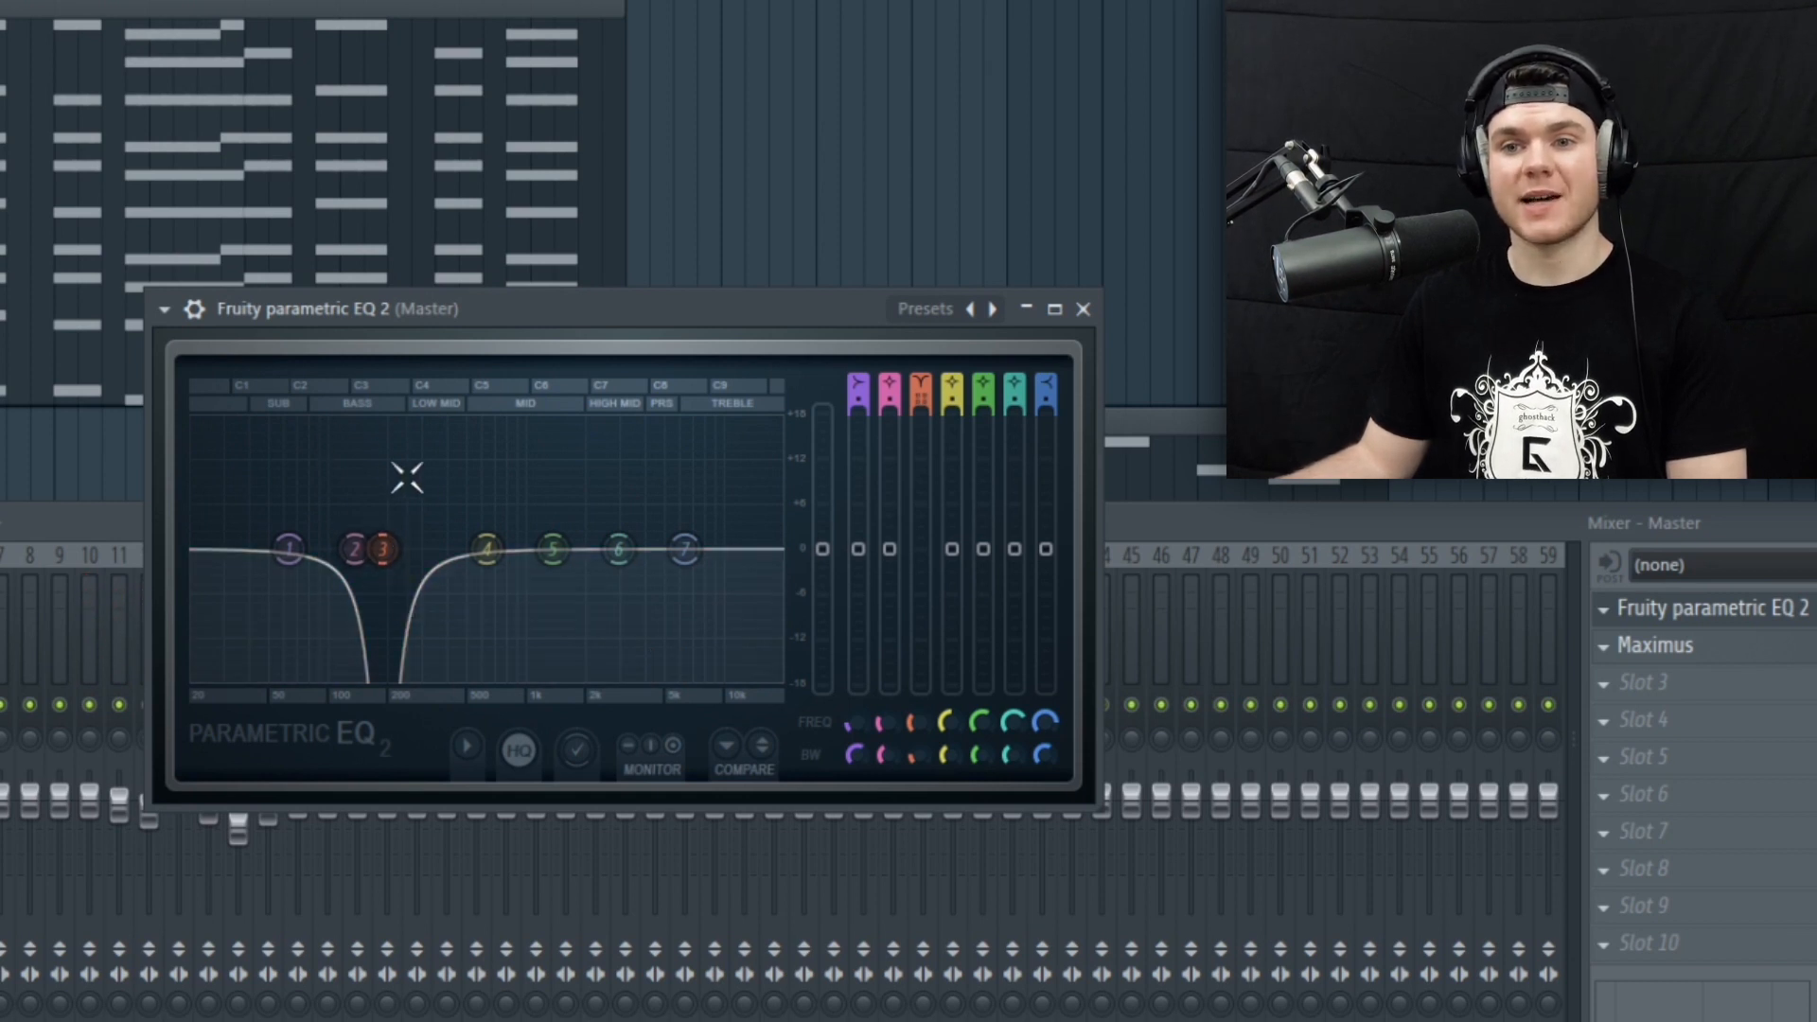
key(space)
drag(395, 547, 415, 557)
key(space)
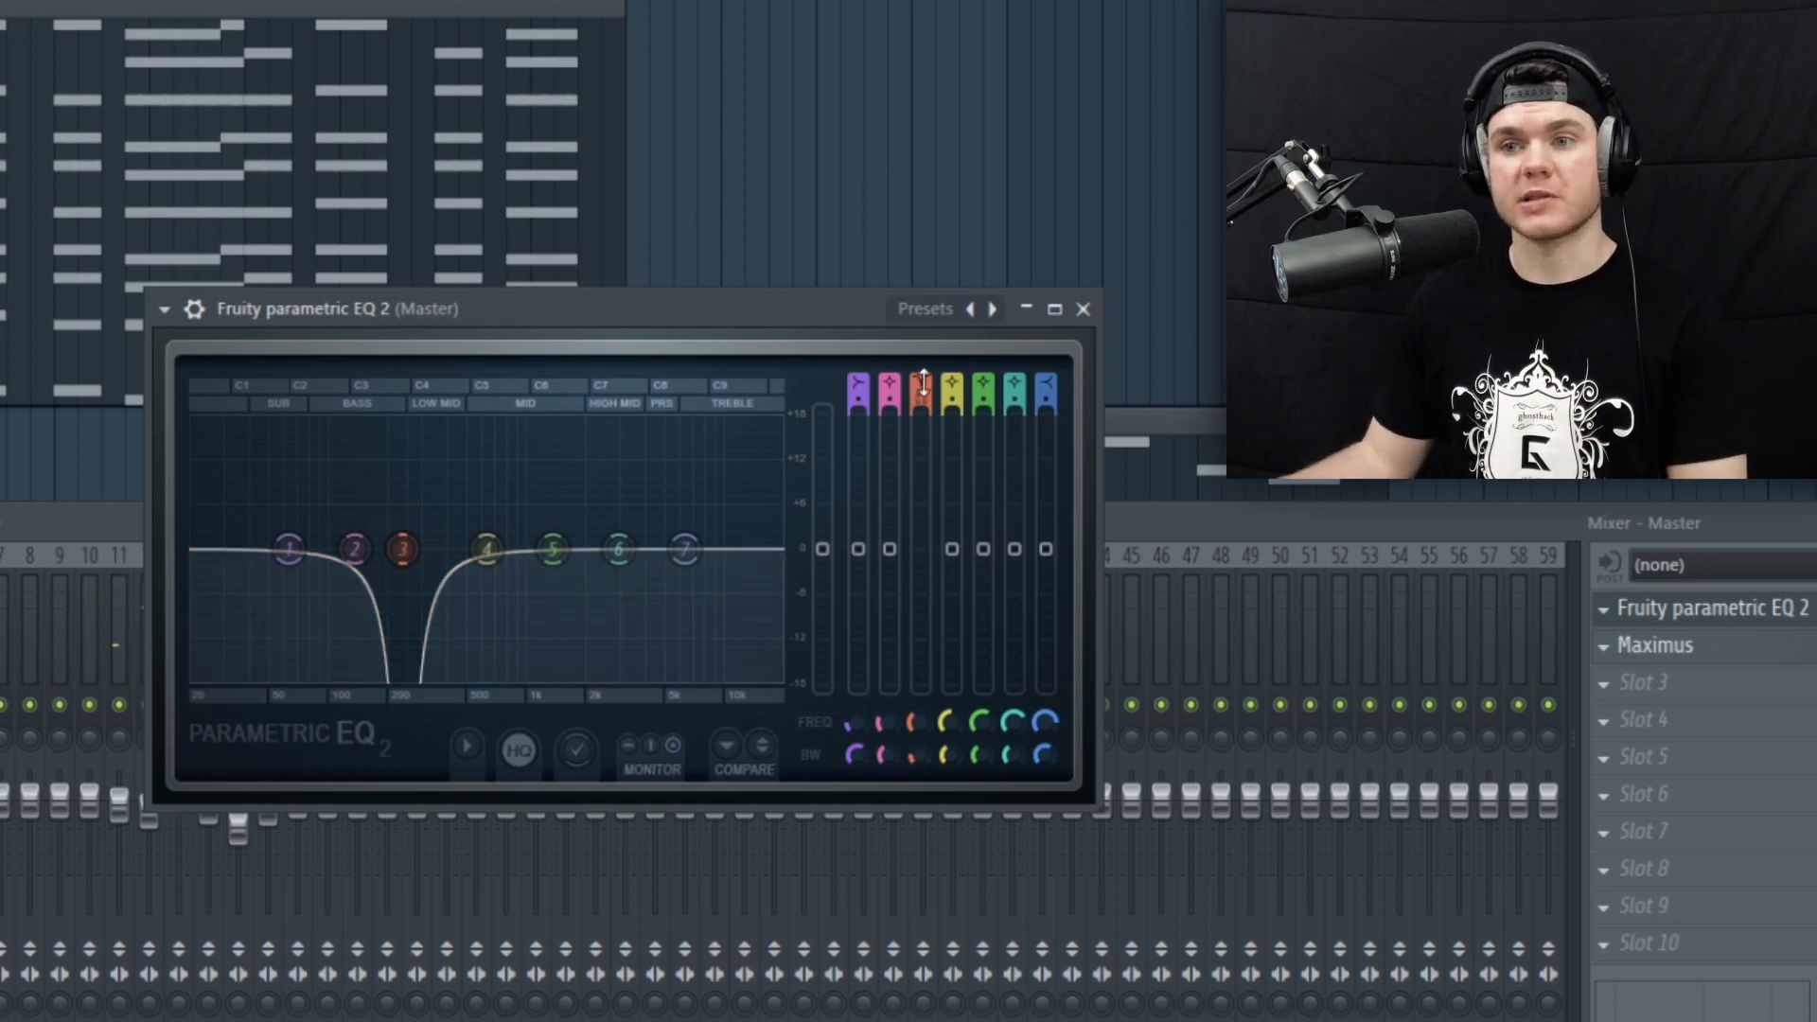
Step: Return band 3 to its default flat setting and close the master EQ
drag(922, 383, 922, 373)
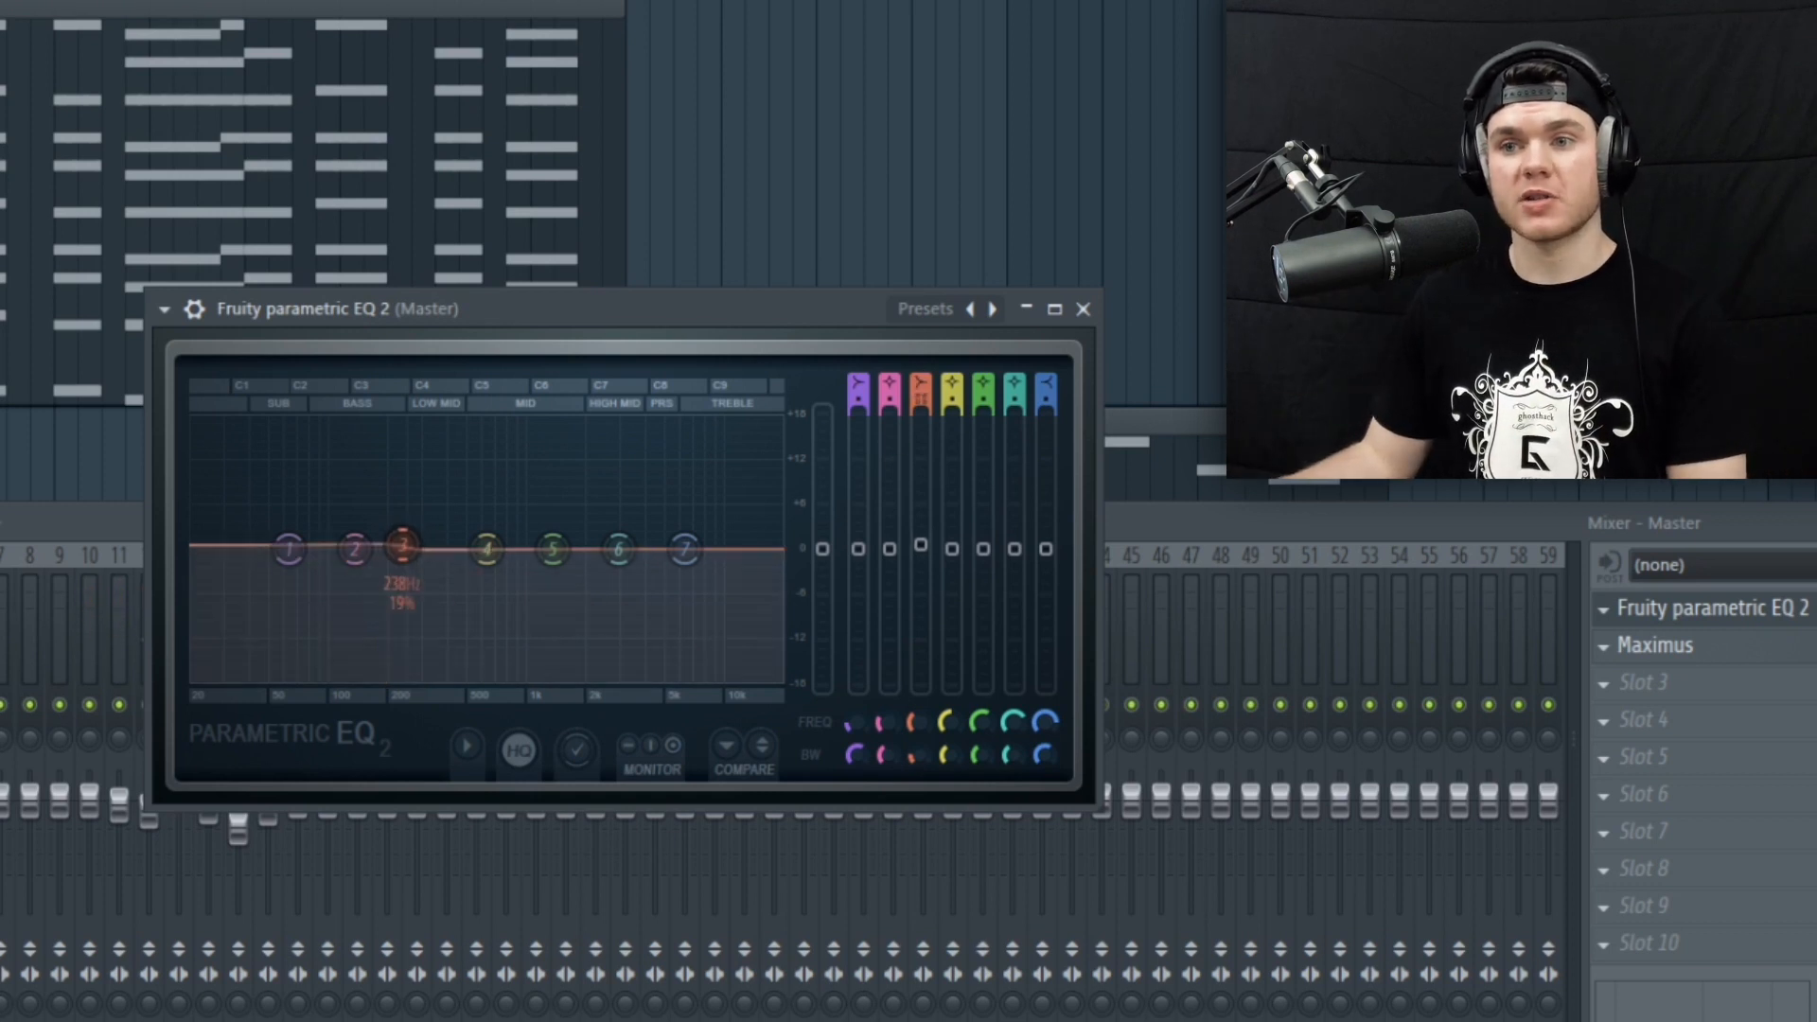
right_click(427, 579)
click(440, 570)
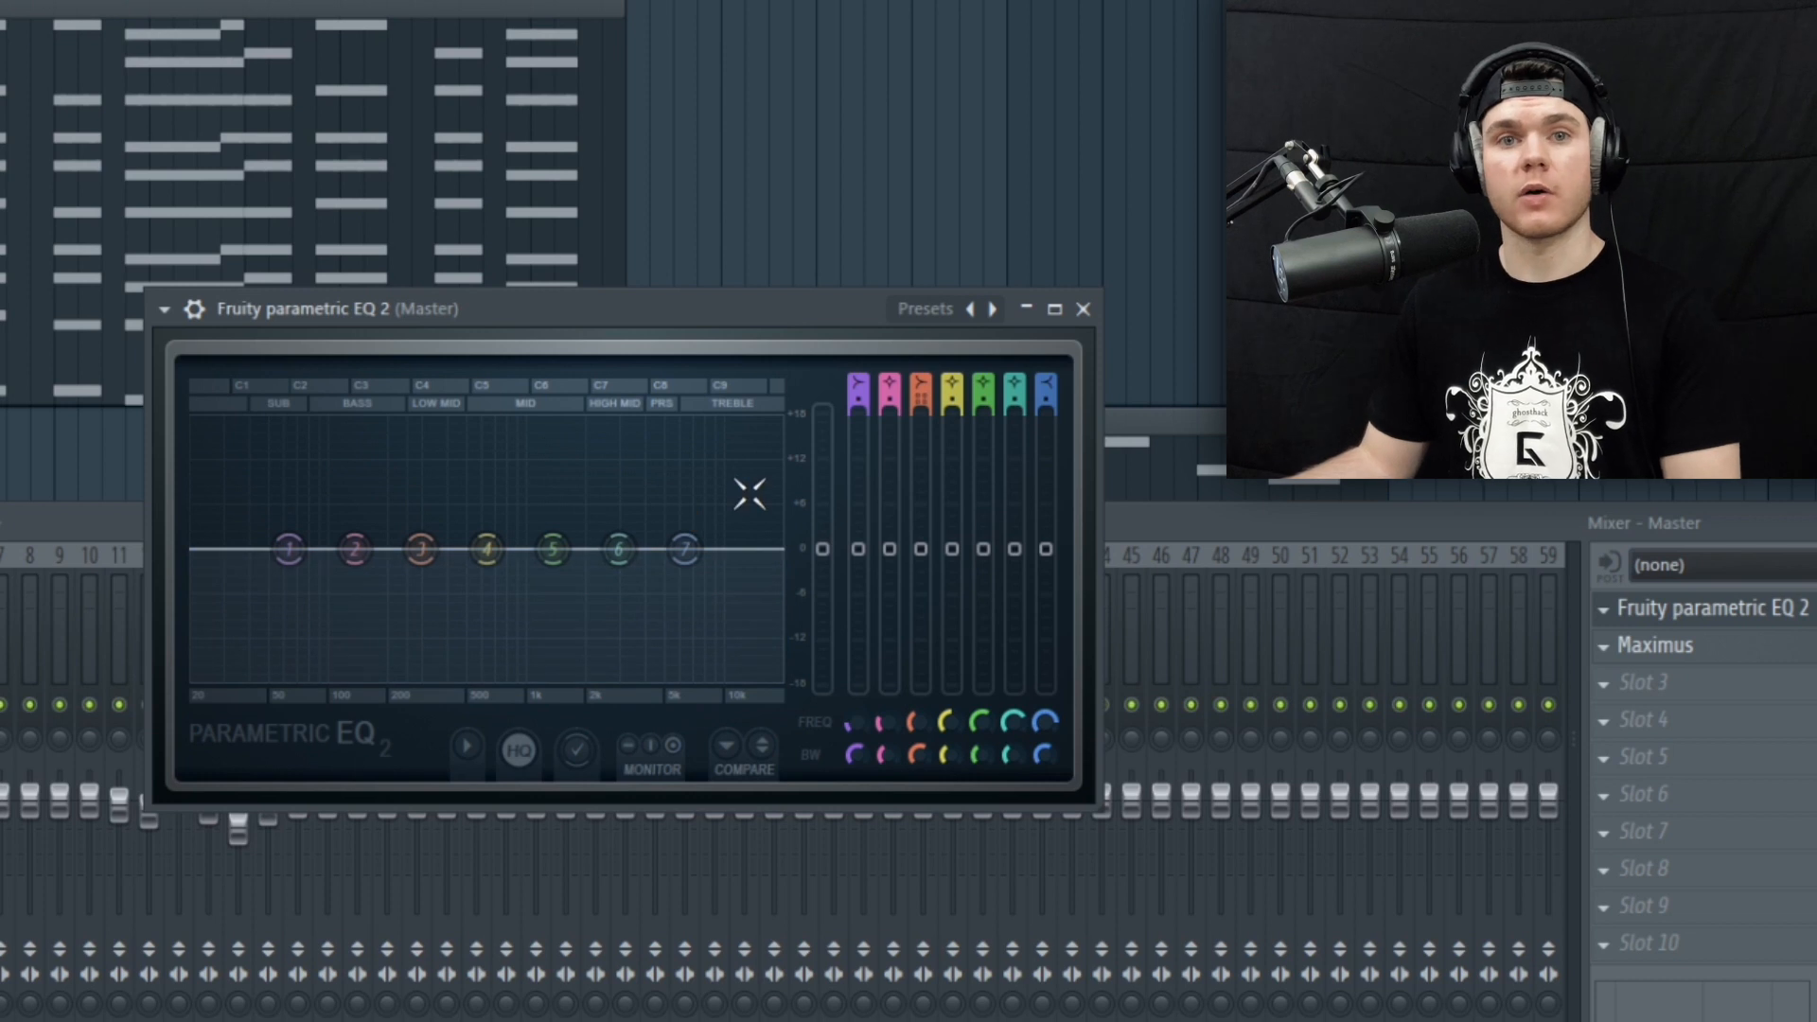
click(1084, 310)
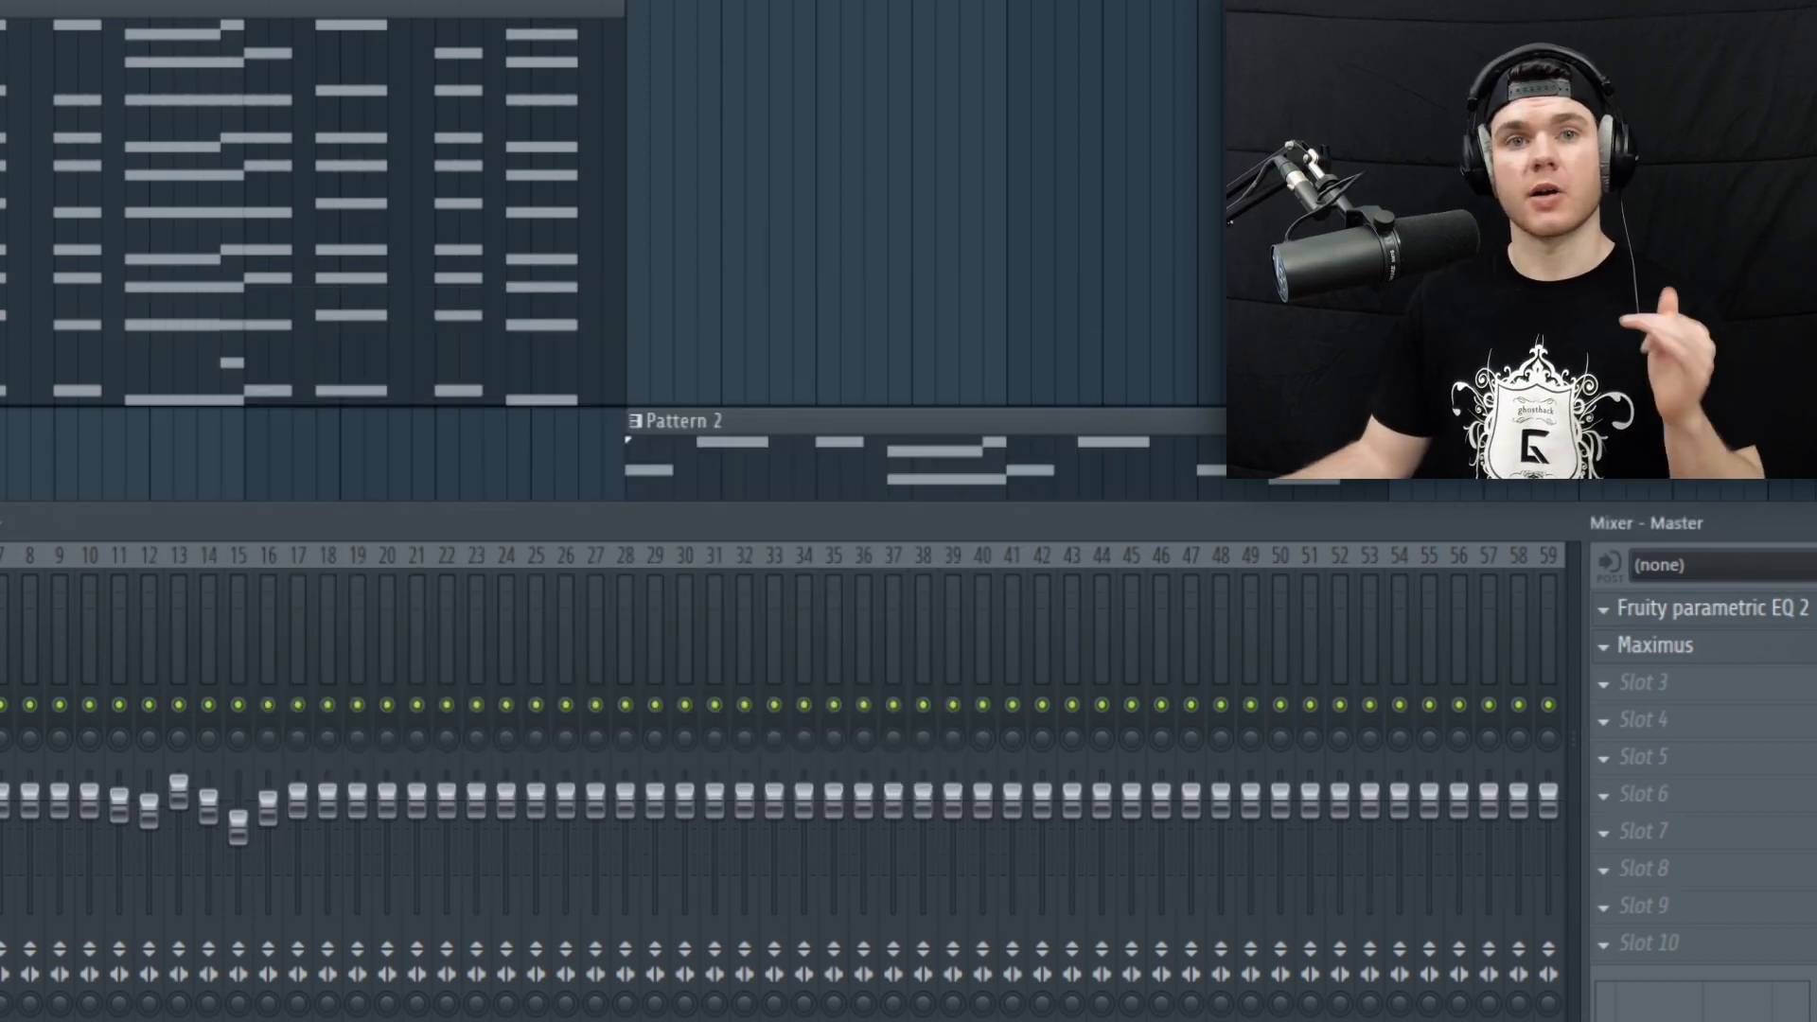